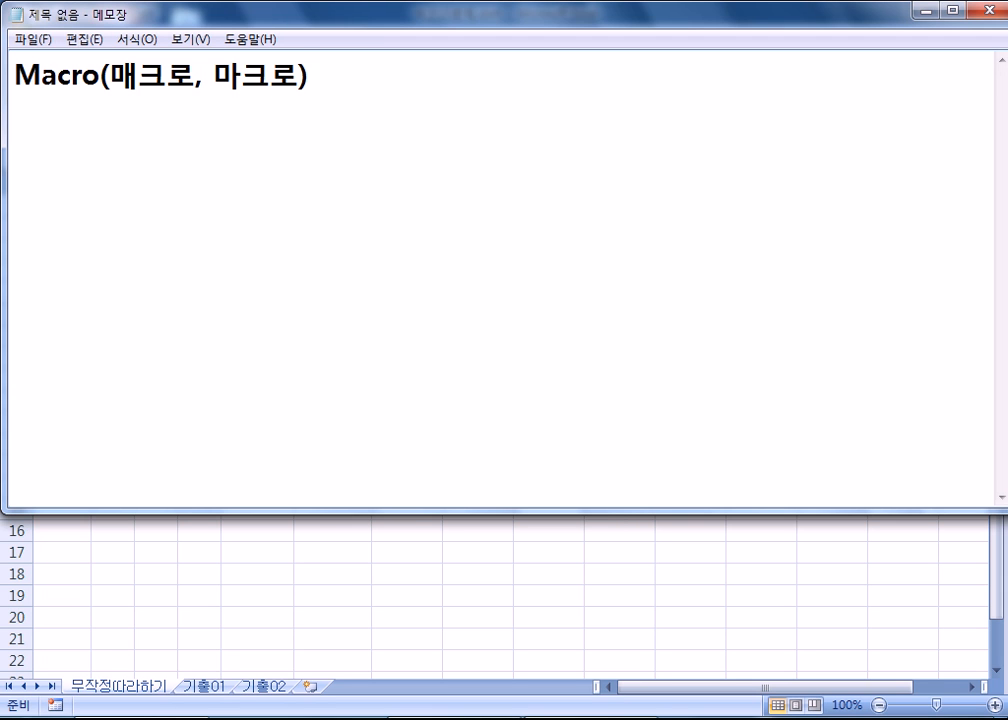
- Shorten the heading to "Macro(매크로)" by removing ", 마크로" from inside the parentheses
key("shift+Left")
key("shift+Left")
key("shift+Left")
key("shift+Left")
key("shift+Left")
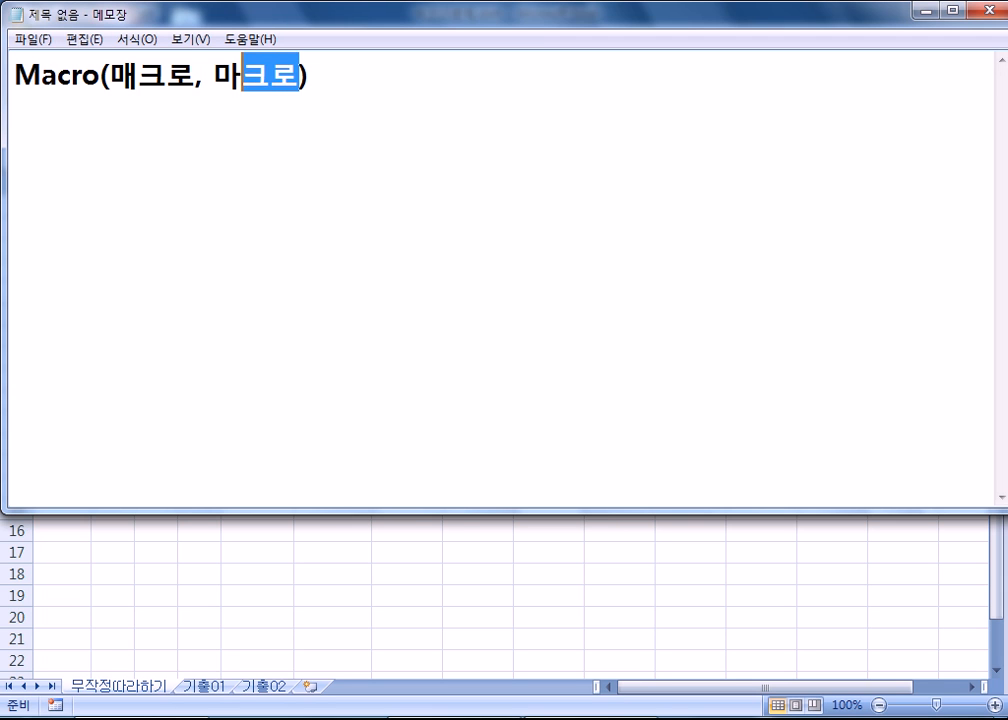
key("BackSpace")
- Add the definition line "명령들의 모임" directly below the heading
key("Return")
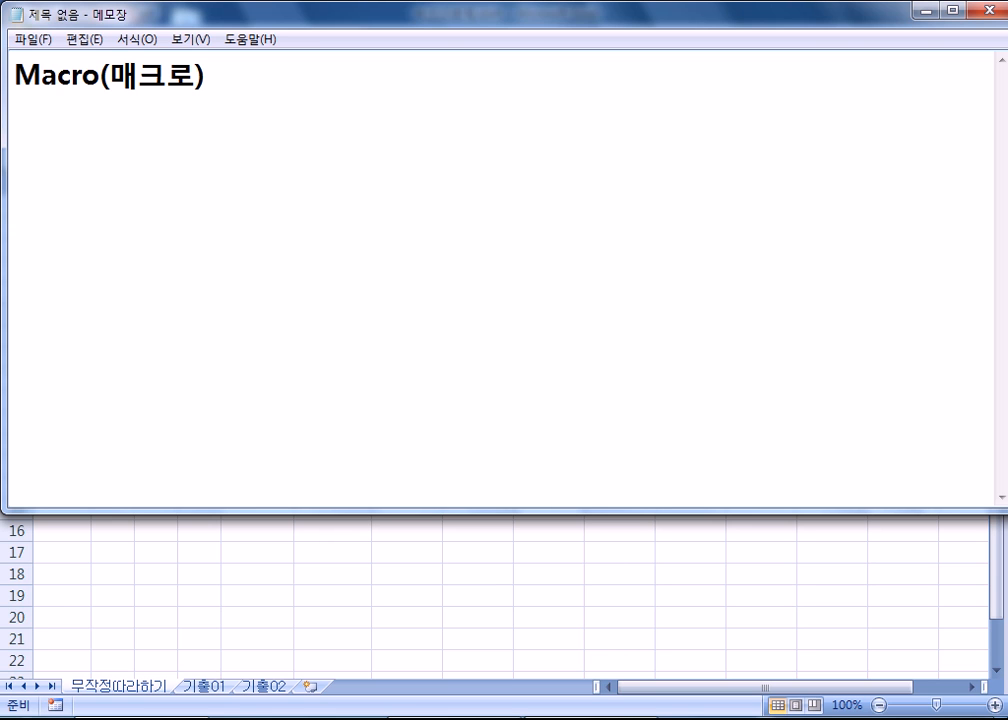
type("명령들의 모임")
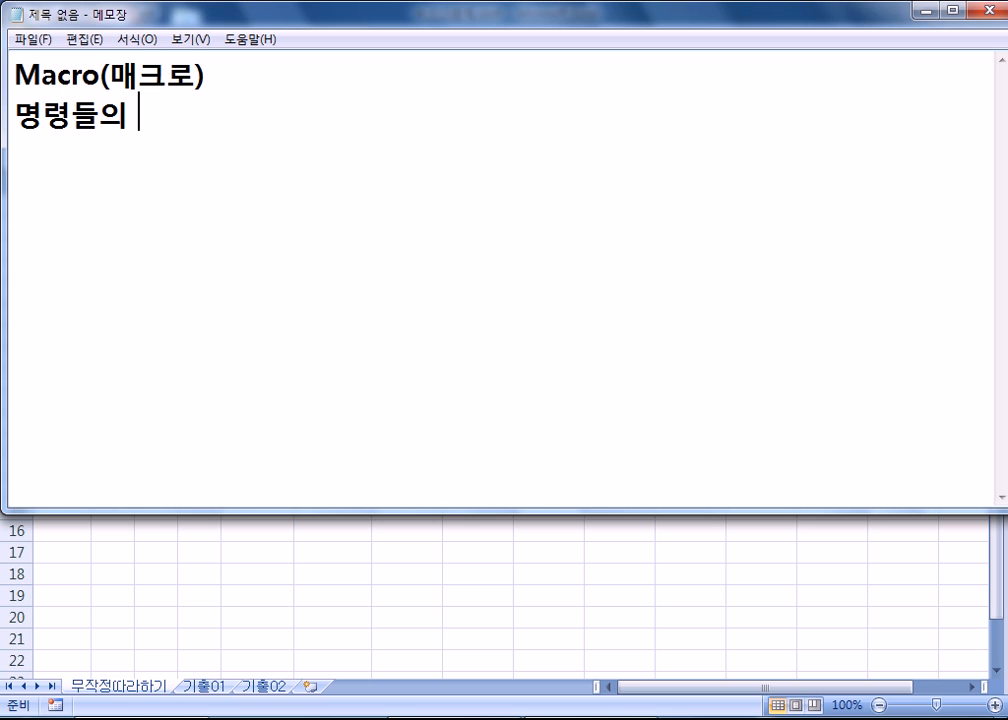
key("Return")
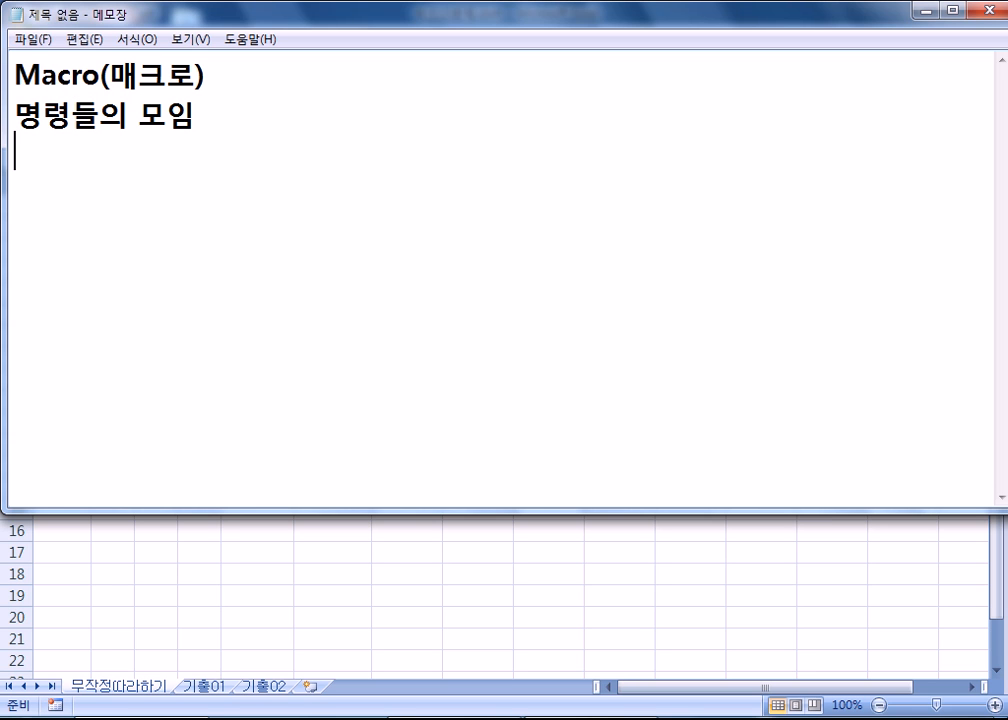
- Leave a blank line below the definition and write the starred example "* 냉장고에서 시원한 물좀 가져와"
key("Return")
type("냉장")
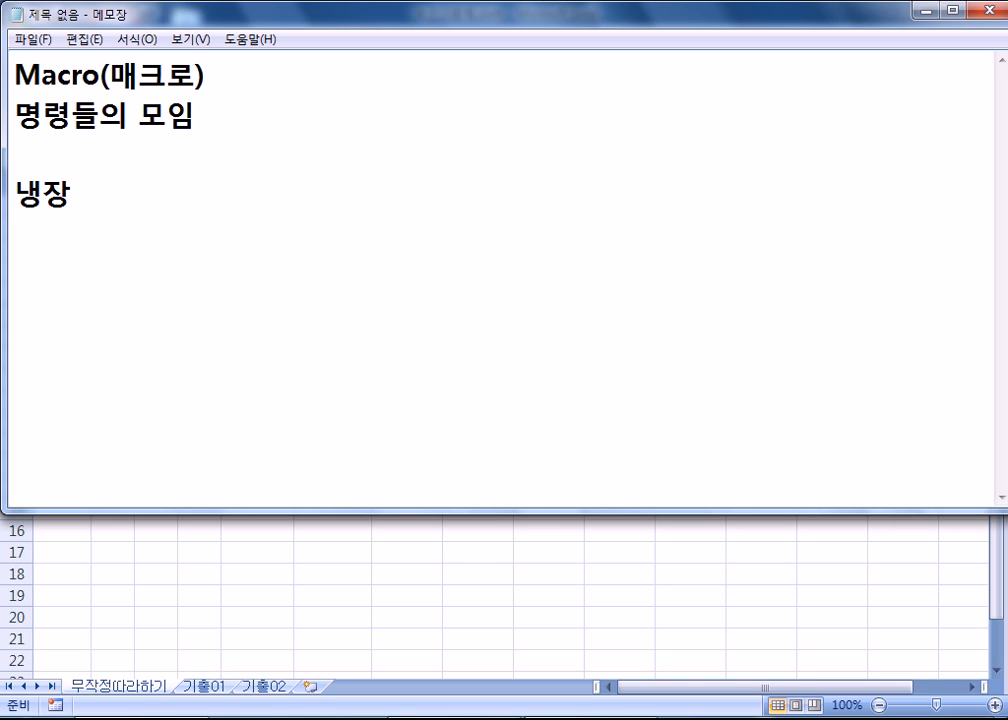
type("고옛서 시원한 물")
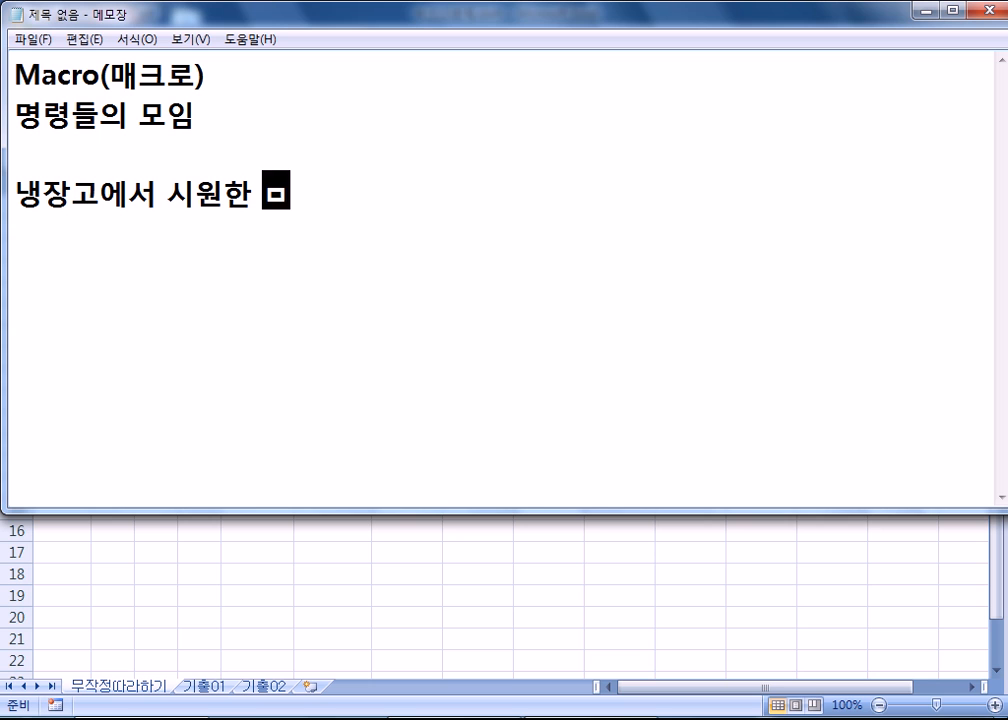
type("좀 가져와")
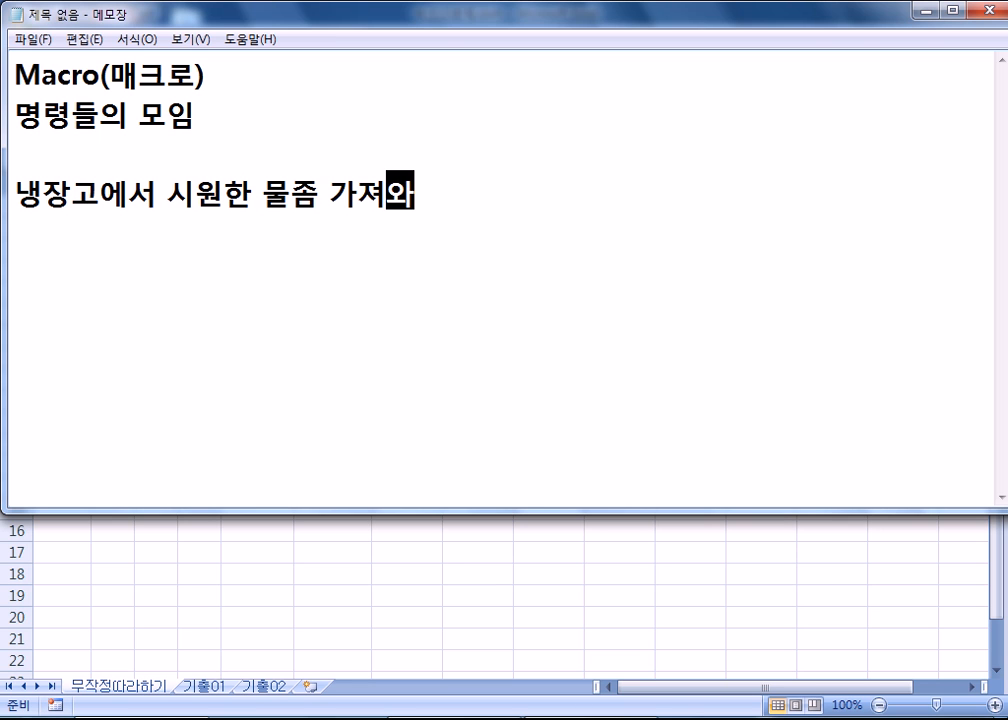
key("Home")
type("*")
key("End")
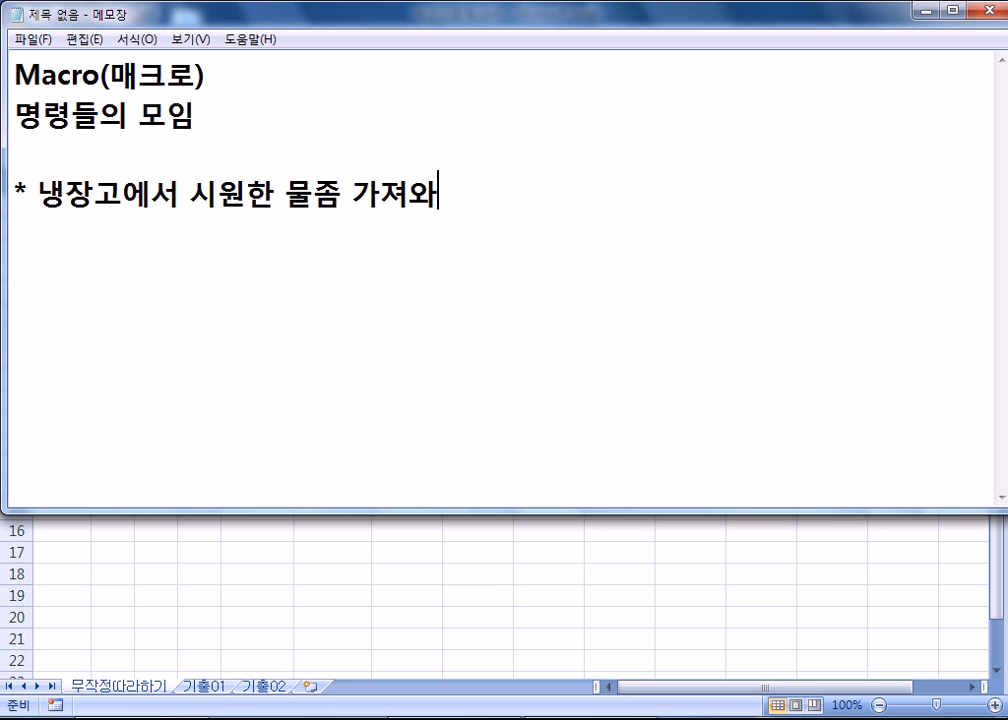
- Append " : 로봇에게 명령" to the starred example line and start a new line below it
type(": 로봇")
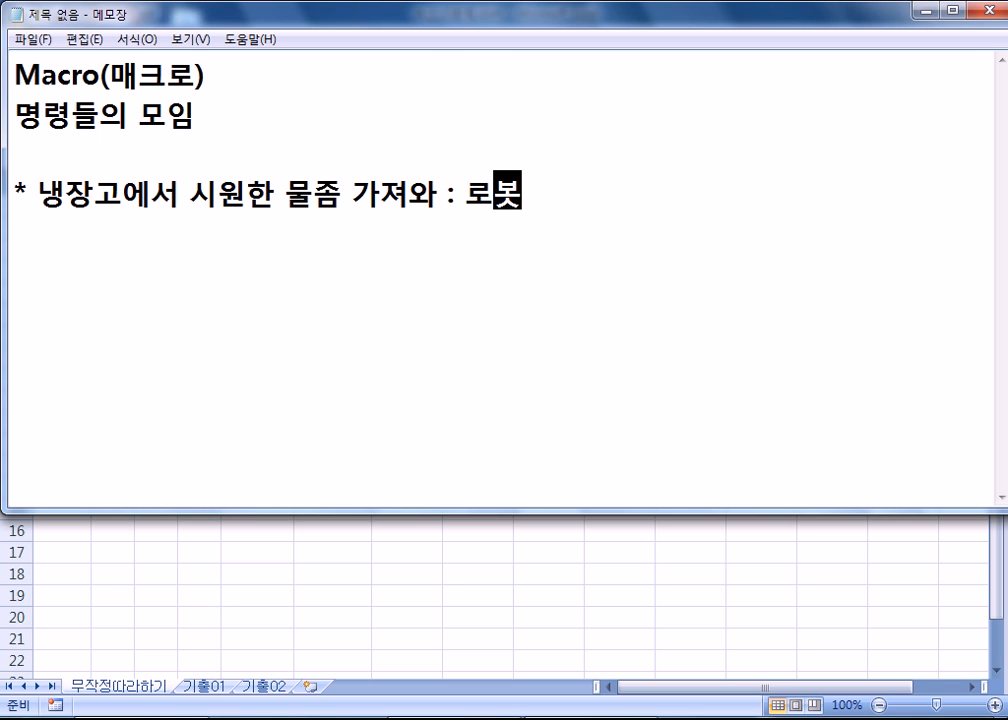
type("에게 ")
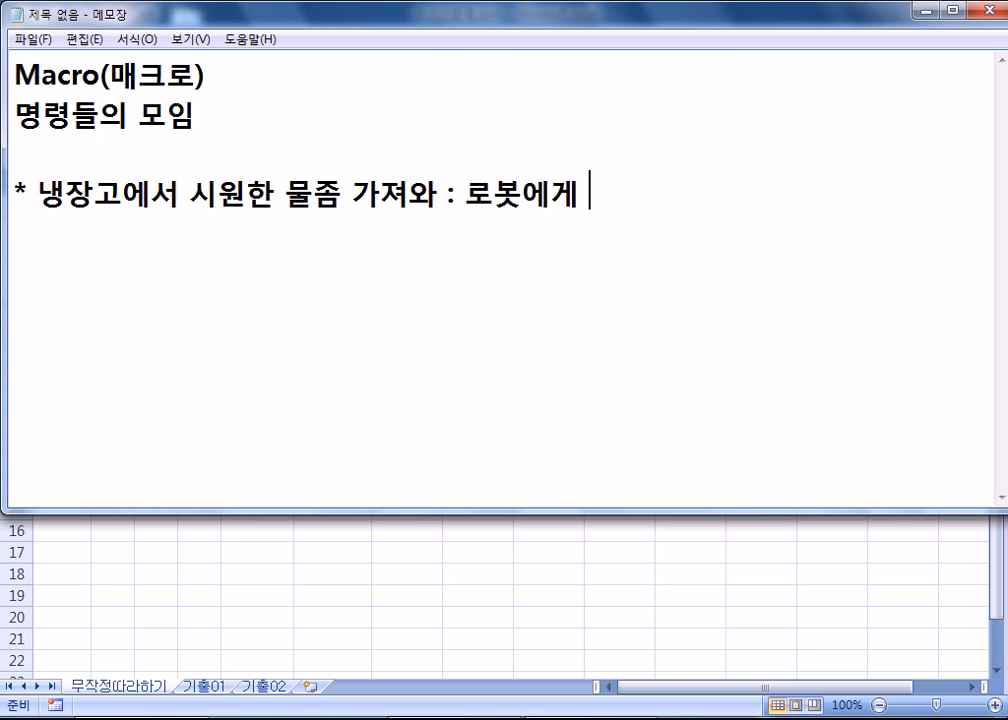
type("며ㅇ령")
key("Return")
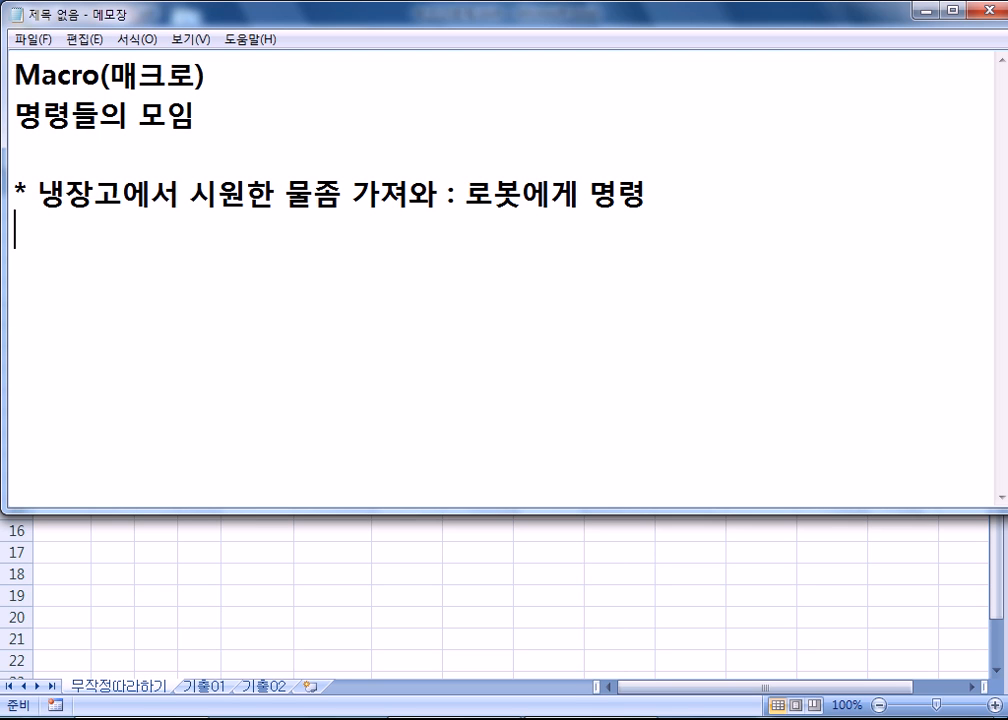
- Write the first dashed item under the example as "- 냉장고에 접근"
type("- 냉자고에 접급")
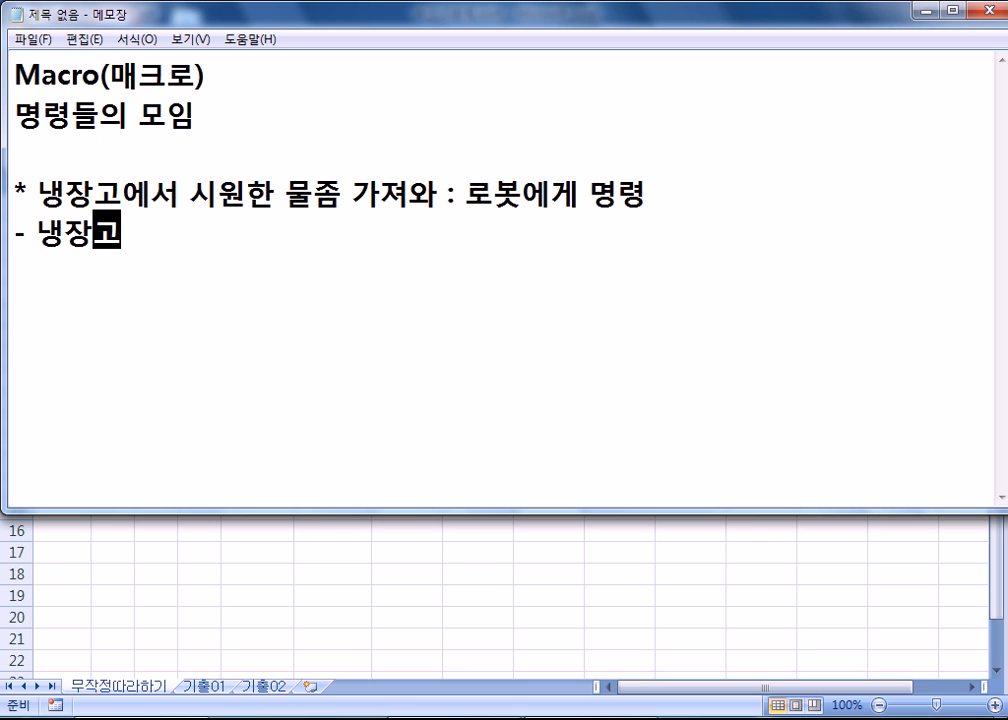
key("BackSpace")
type("근")
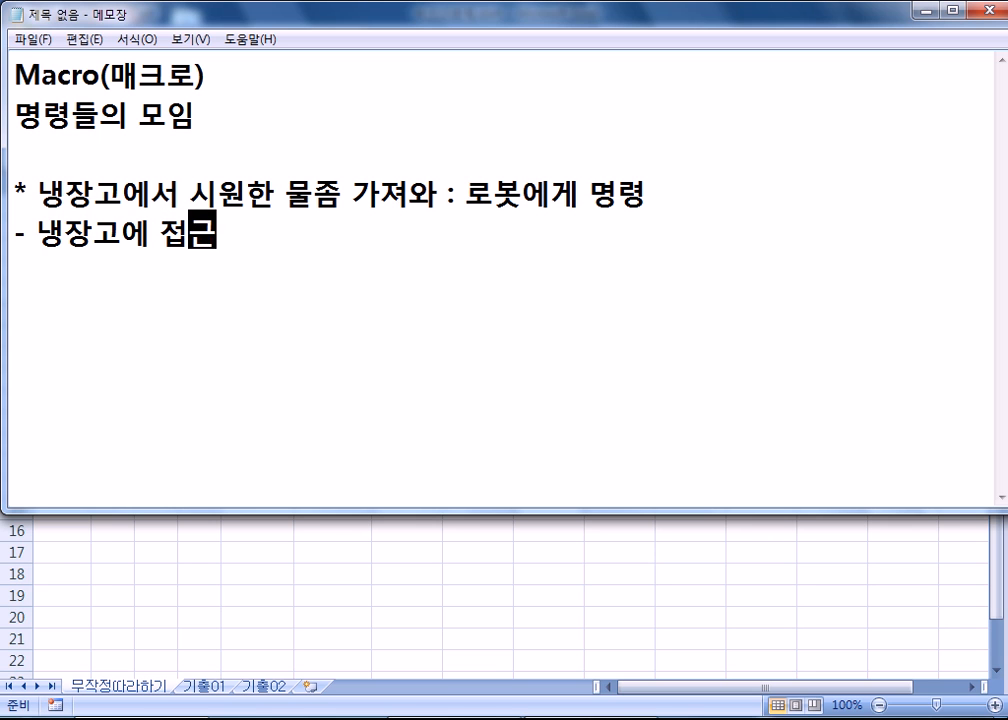
key("Return")
- Write the second dashed item as "- 냉장고의 문을 열어야"
type("-")
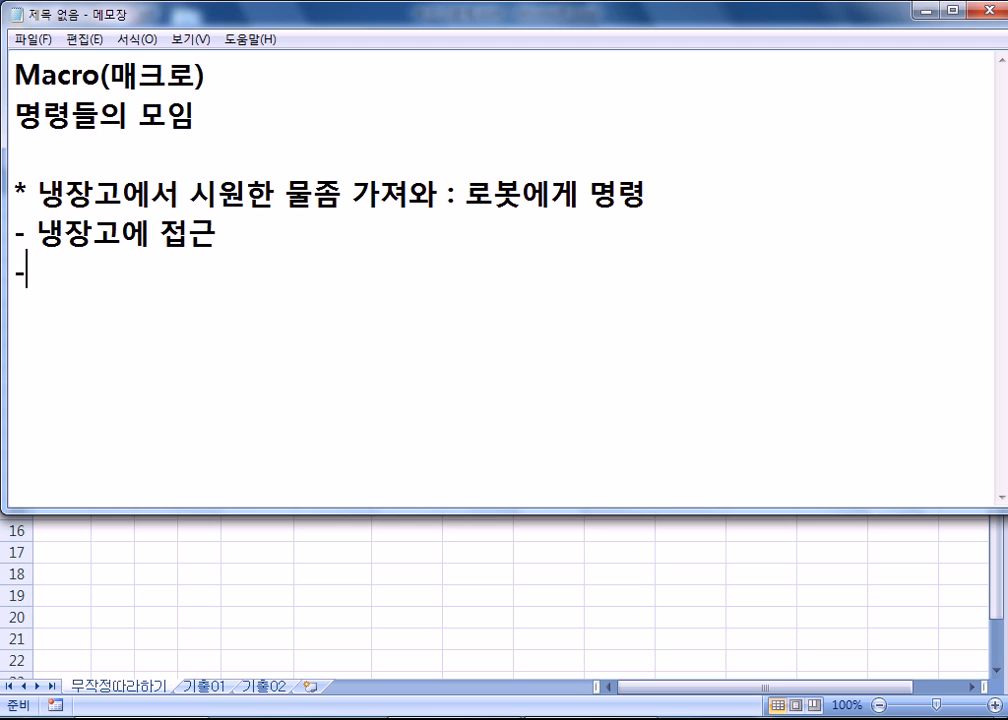
type(" 냉장고의 ")
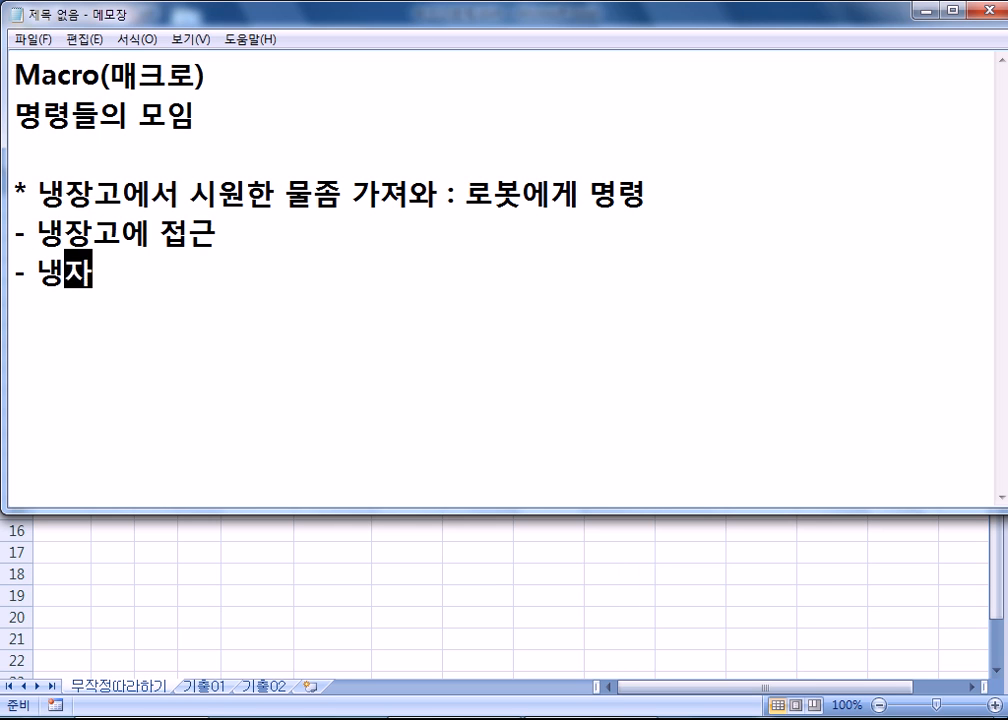
type("문")
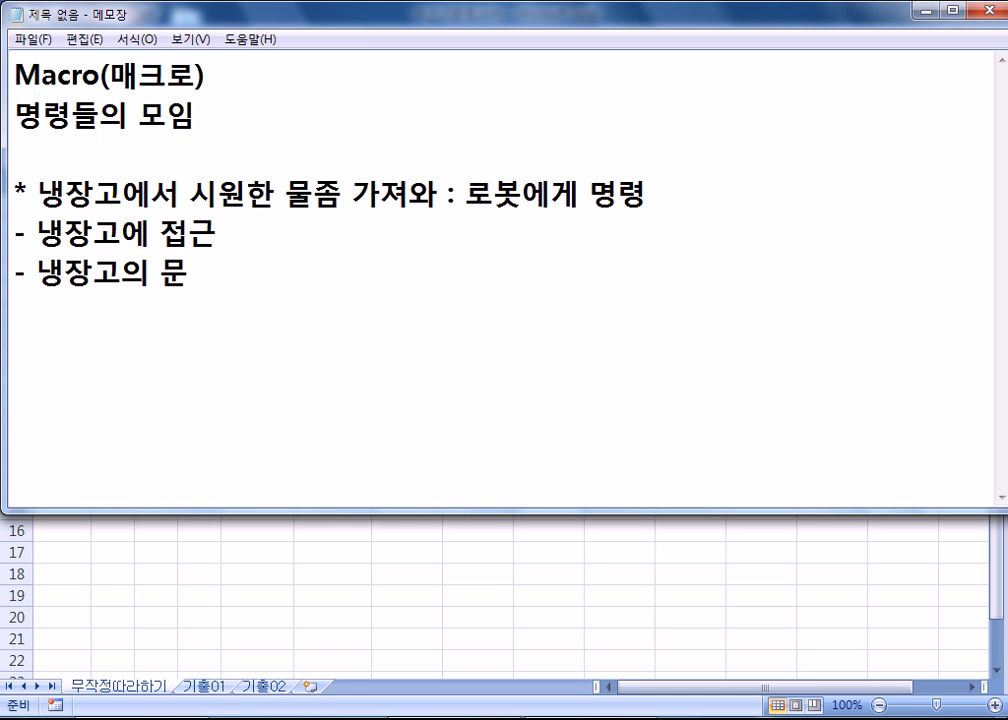
type("을 열어")
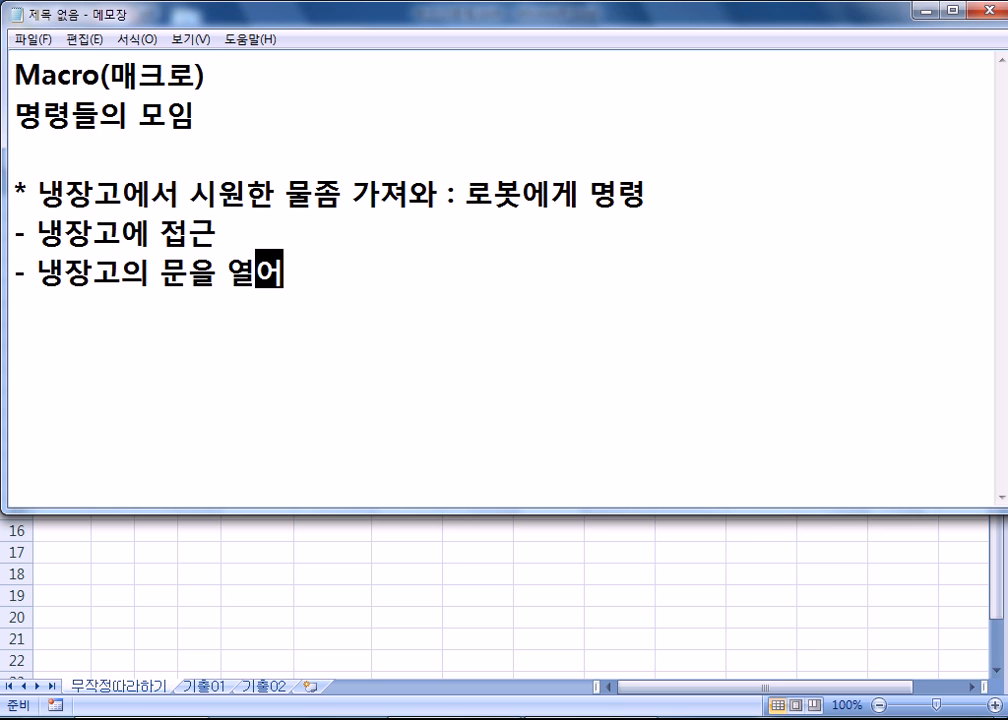
type("야")
key("Return")
- Write the third dashed item as "- 물병을 잡아서, 들어 올려서, 밖으로 꺼내"
type("- 물")
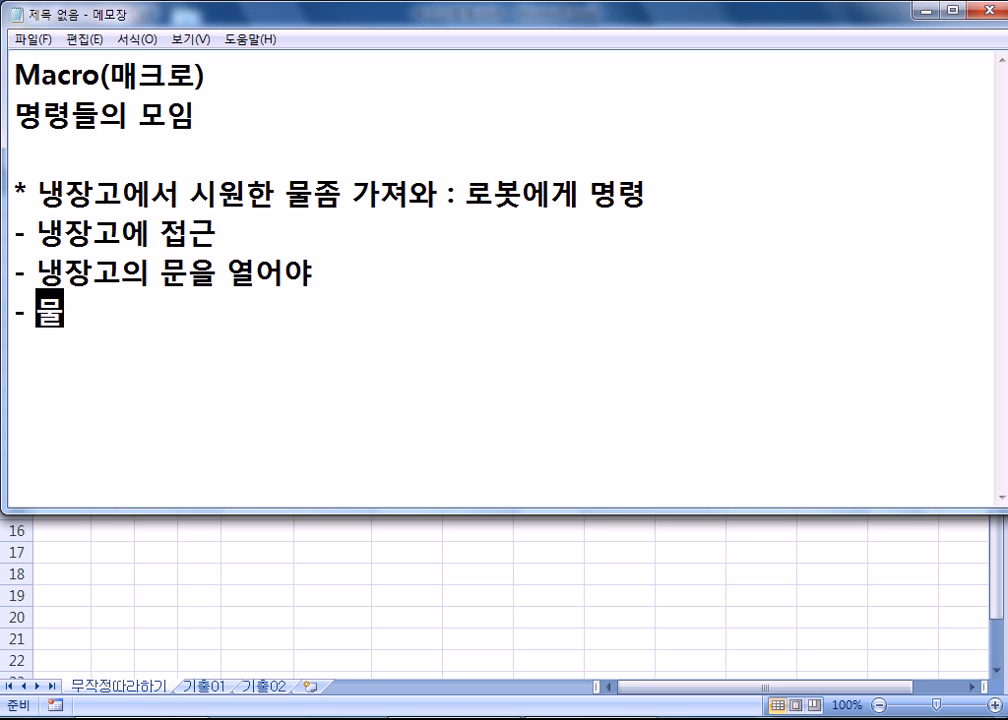
type("병을 잡아야")
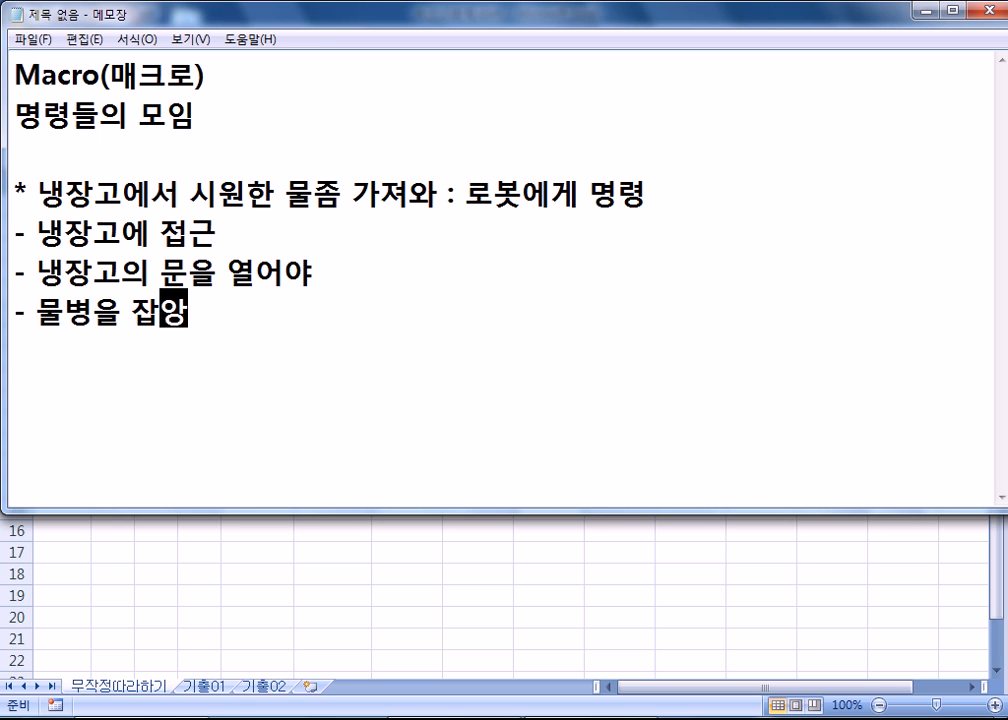
key("Return")
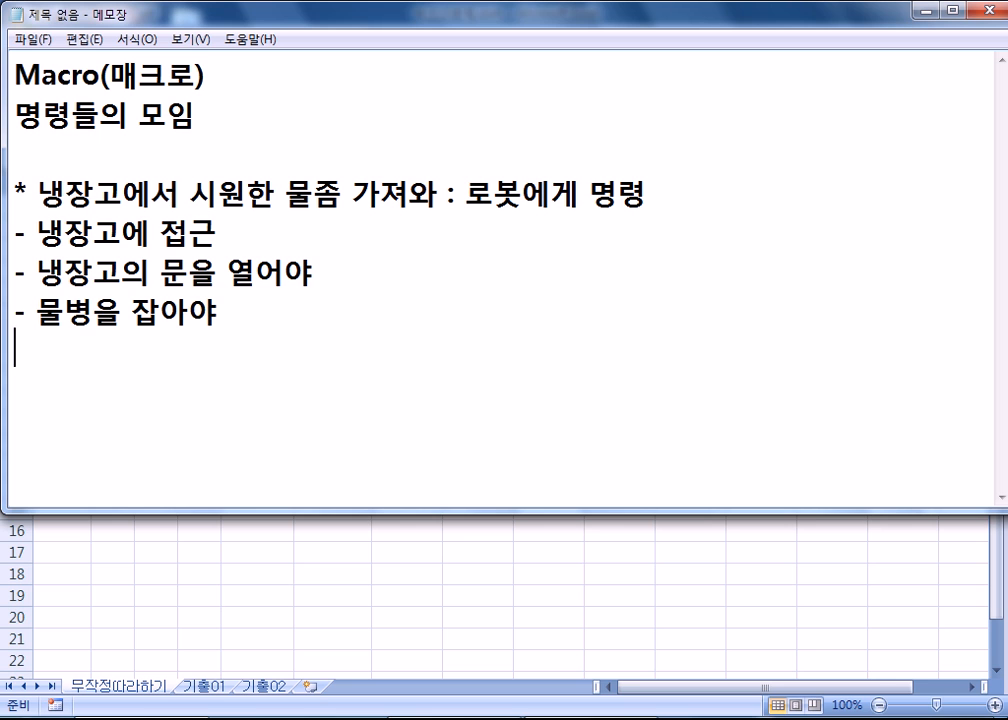
key("BackSpace")
key("BackSpace")
type("서, 들어")
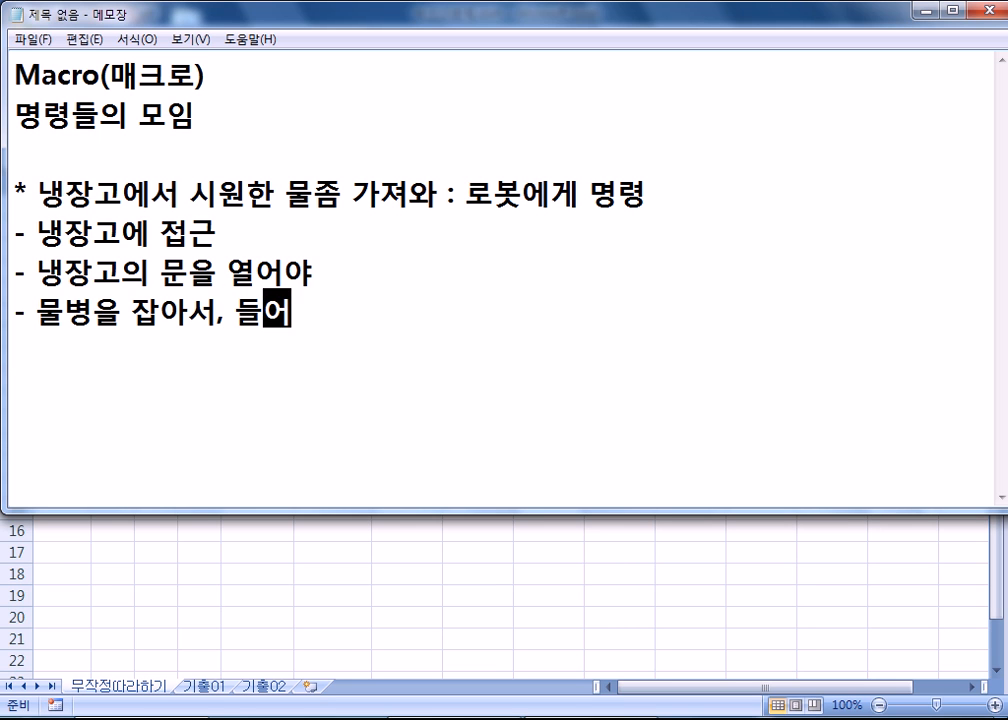
type(" 올렷서,")
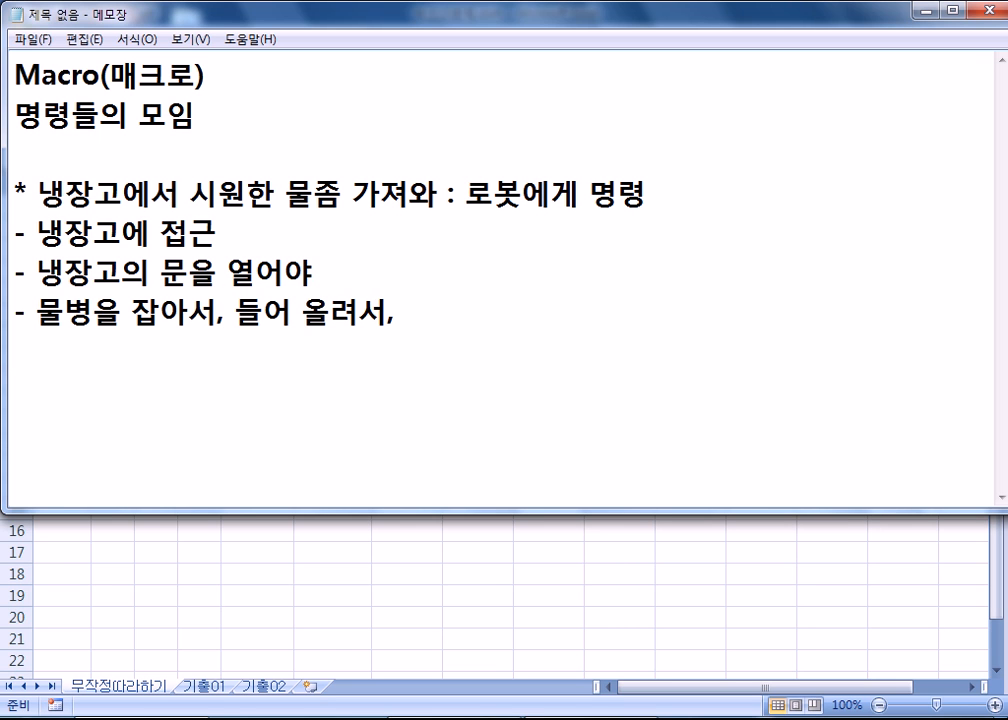
type(" 바ㄲ으로 꺼내ㅑ")
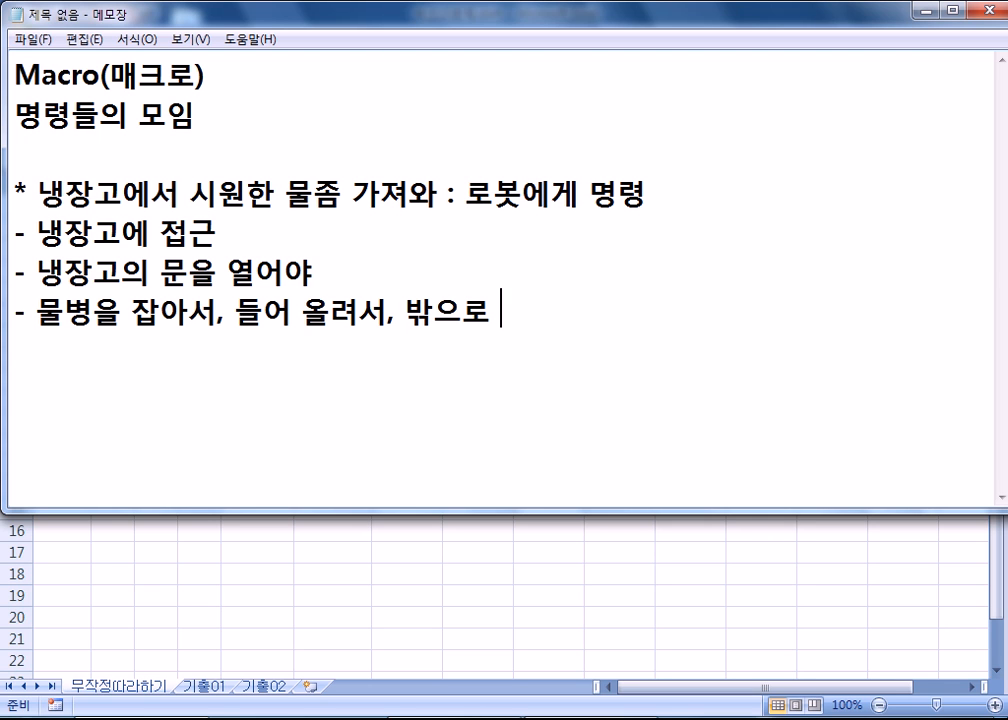
key("BackSpace")
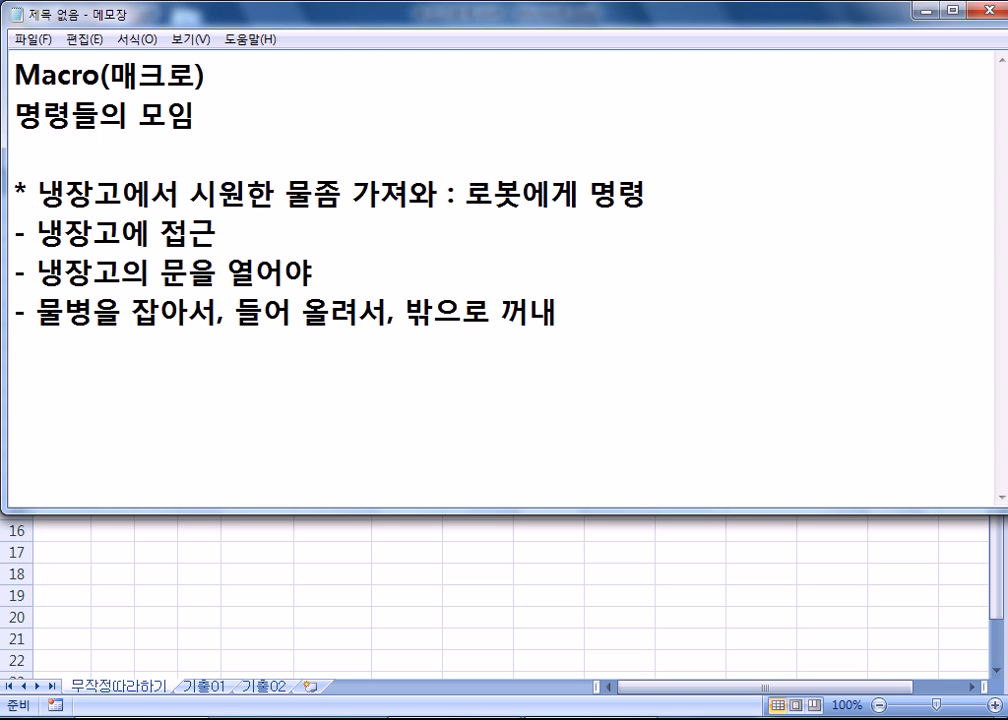
- Write the fourth dashed item as "- 냉장고 문을 닫아야"
type("- 냉장")
type("고 문을 다아")
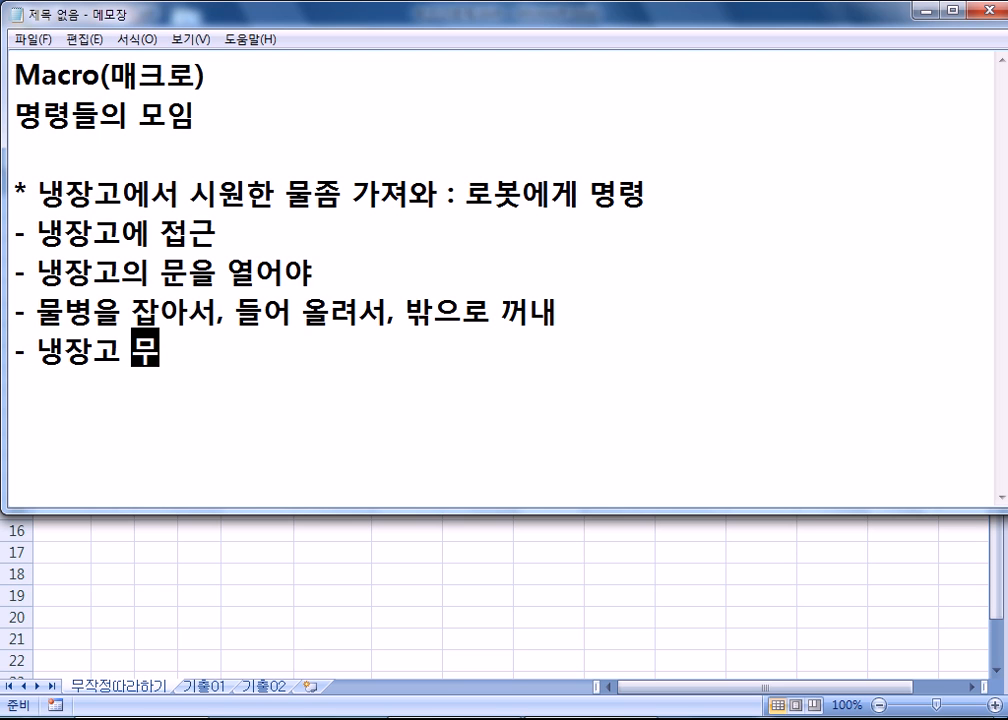
key("BackSpace")
key("BackSpace")
type("닫아야")
key("Return")
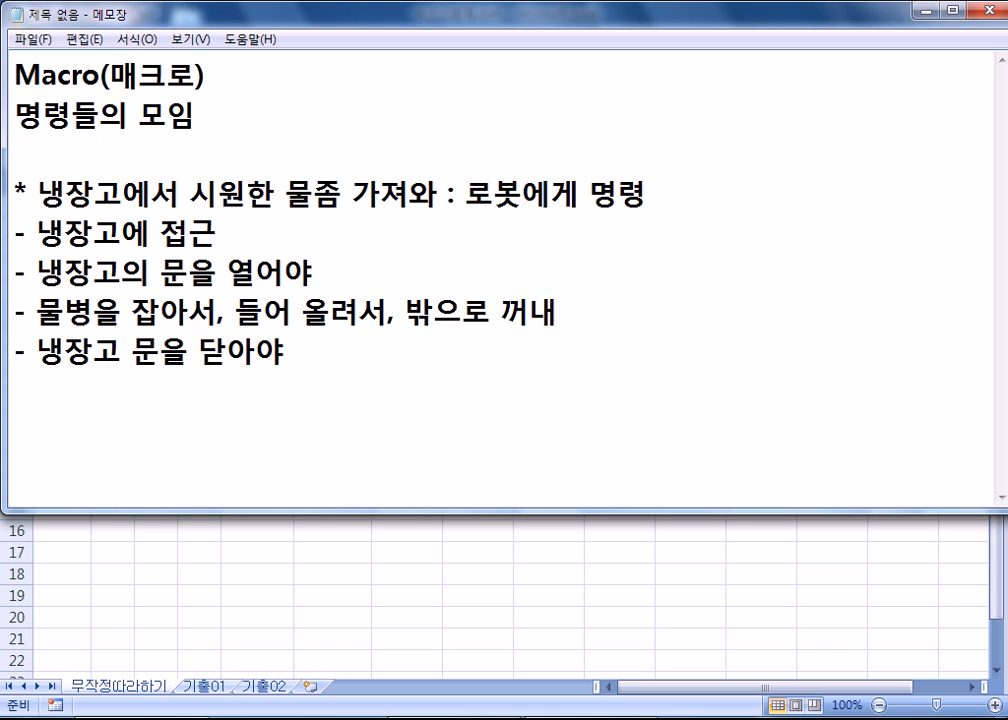
- Write the fifth dashed item as "- 컵을 가져와서", correcting the typing mistakes in the verb
type("-")
type("컵")
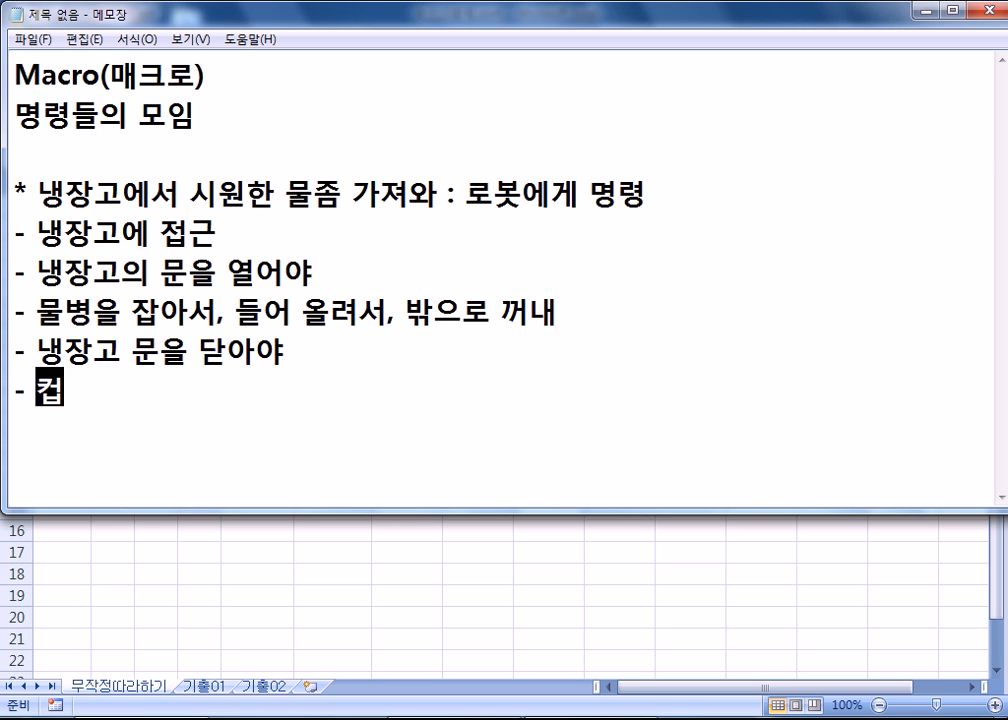
type("을 가여와")
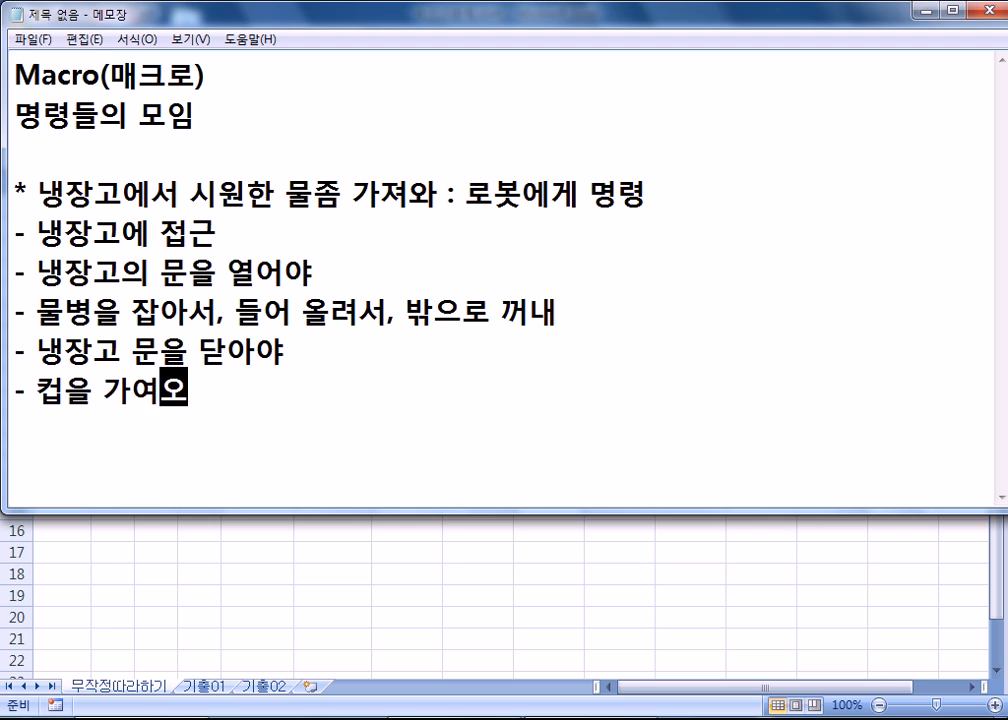
key("BackSpace")
key("BackSpace")
key("BackSpace")
key("BackSpace")
type("져")
key("BackSpace")
key("BackSpace")
type("져오")
type("와서")
key("Return")
- Begin the sixth dashed item with "- 물병의 뚜껑을 열어서, 물을 붇고,"
type("- ㅁㅡㄹ")
key("BackSpace")
key("BackSpace")
type("ㅜㄹ병")
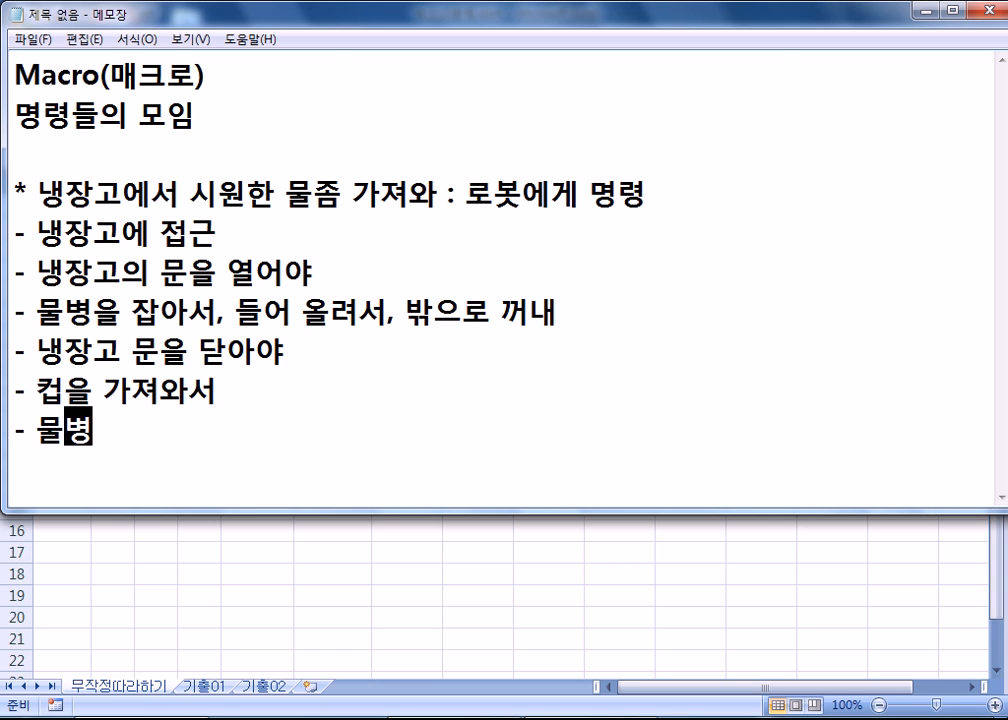
type("의 뚜")
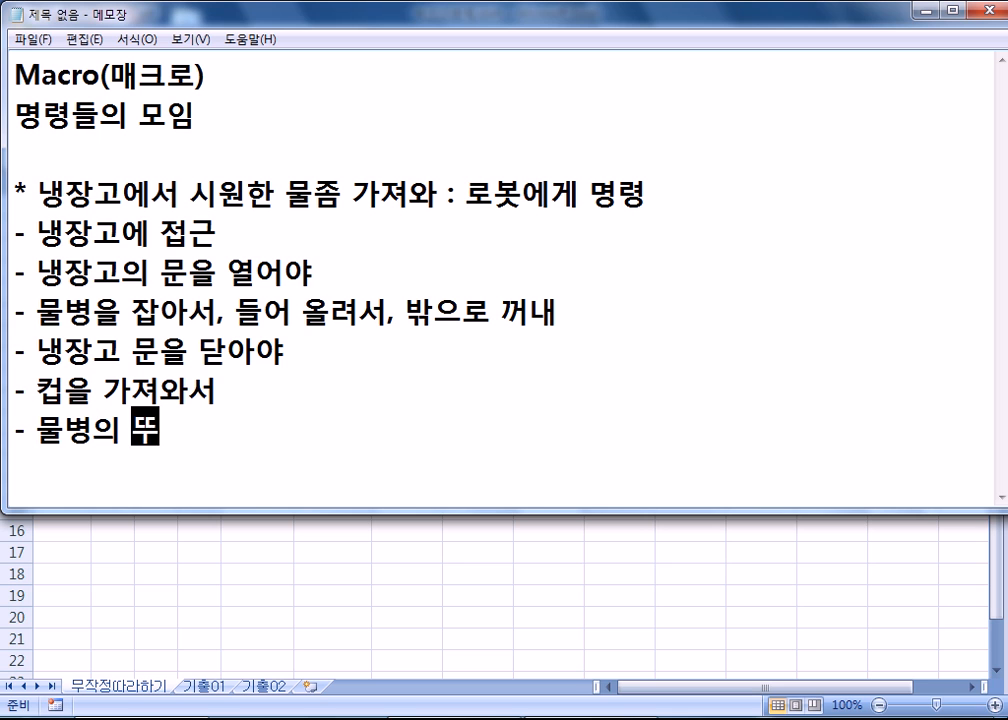
type("껑을 열어")
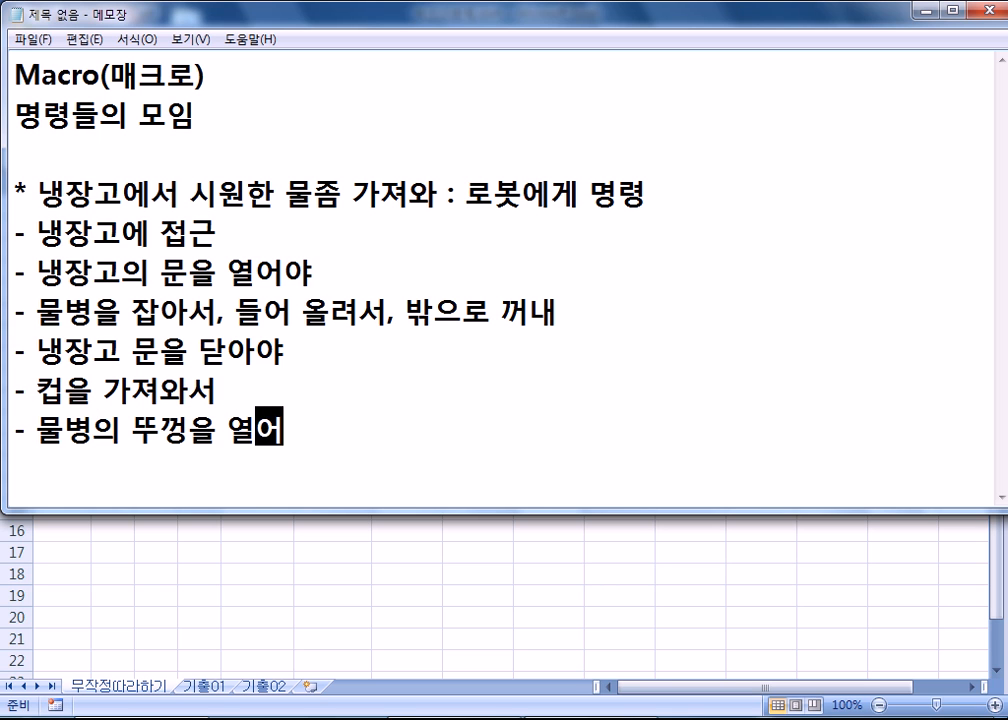
type("서, 물을 ")
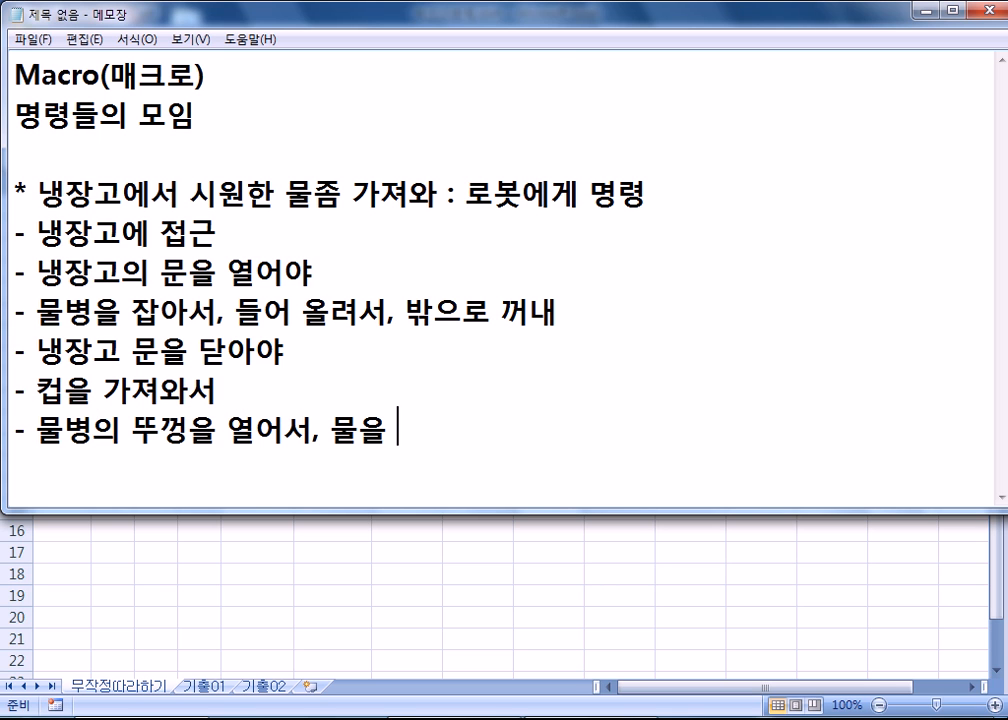
type("붇ㄱ")
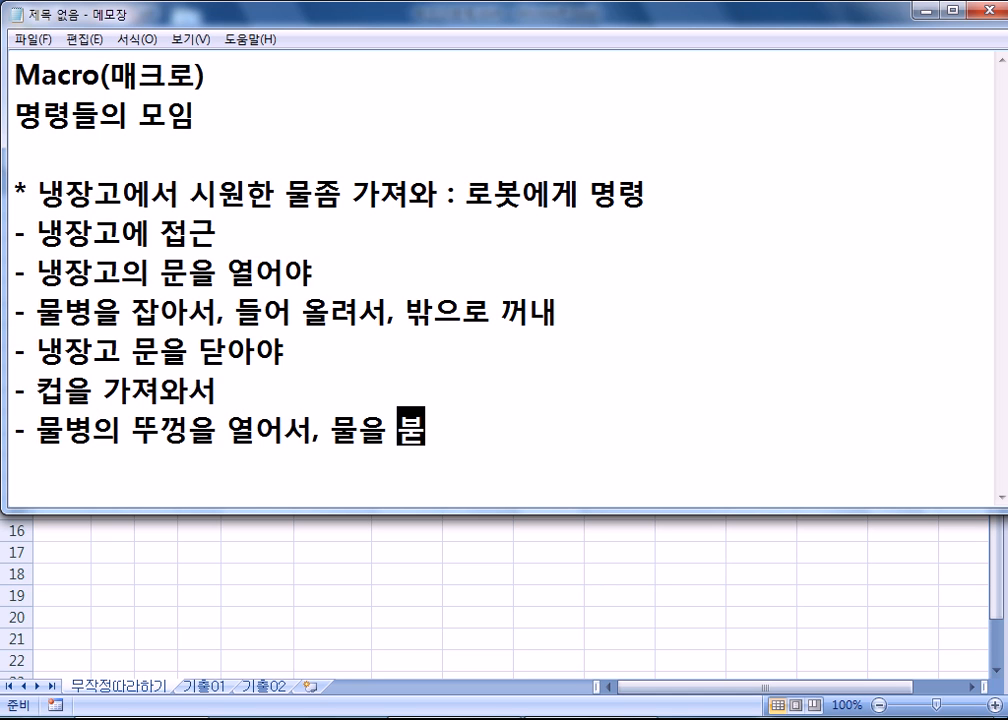
type("ㅗ, ")
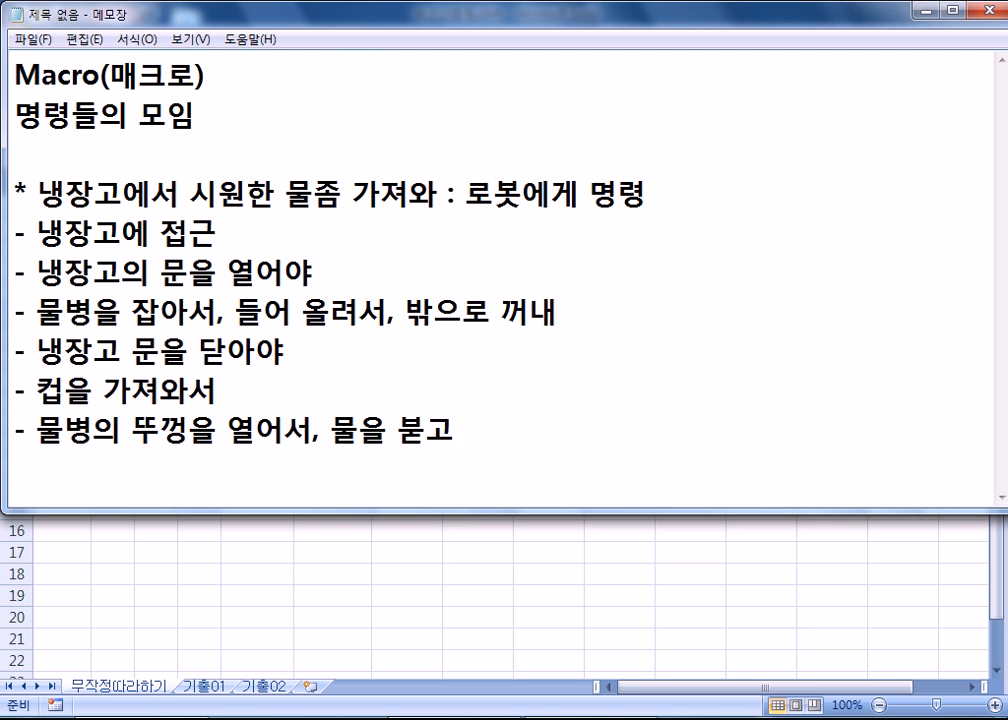
- Complete the sixth dashed item with "뚜껑을 덮고", correcting the misspelled syllables, and start a new line
type("뚜")
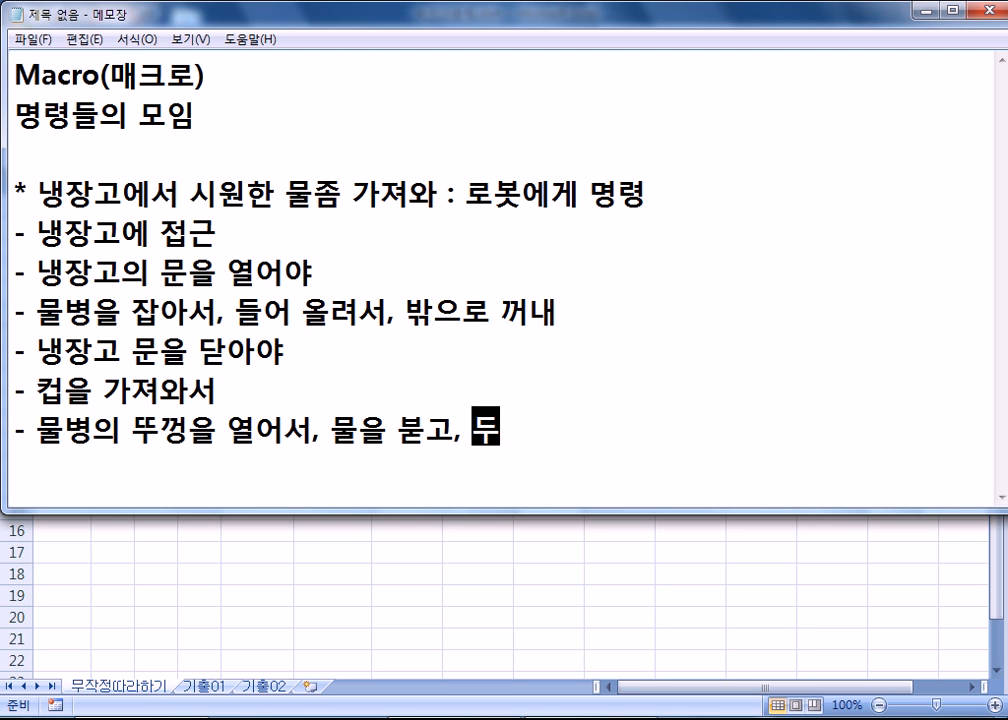
type("ㄱㅓ")
key("BackSpace")
key("BackSpace")
type("껑을 덮ㄱ")
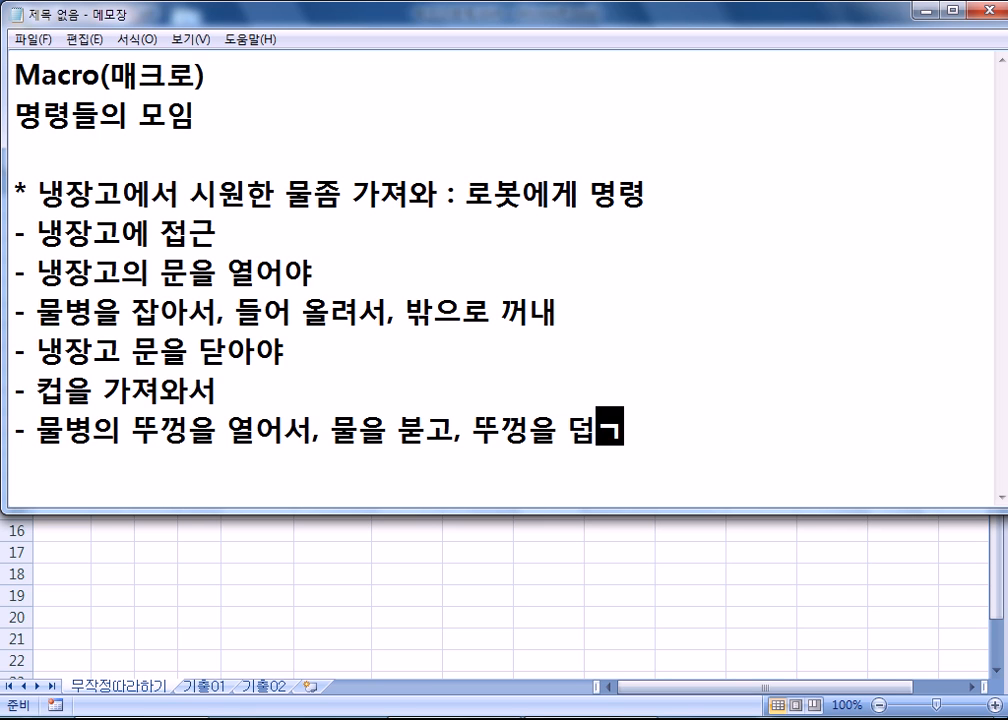
key("BackSpace")
key("BackSpace")
type("덮")
key("BackSpace")
type("ㅍ")
key("BackSpace")
type("ㅍㄱㅗ")
key("Return")
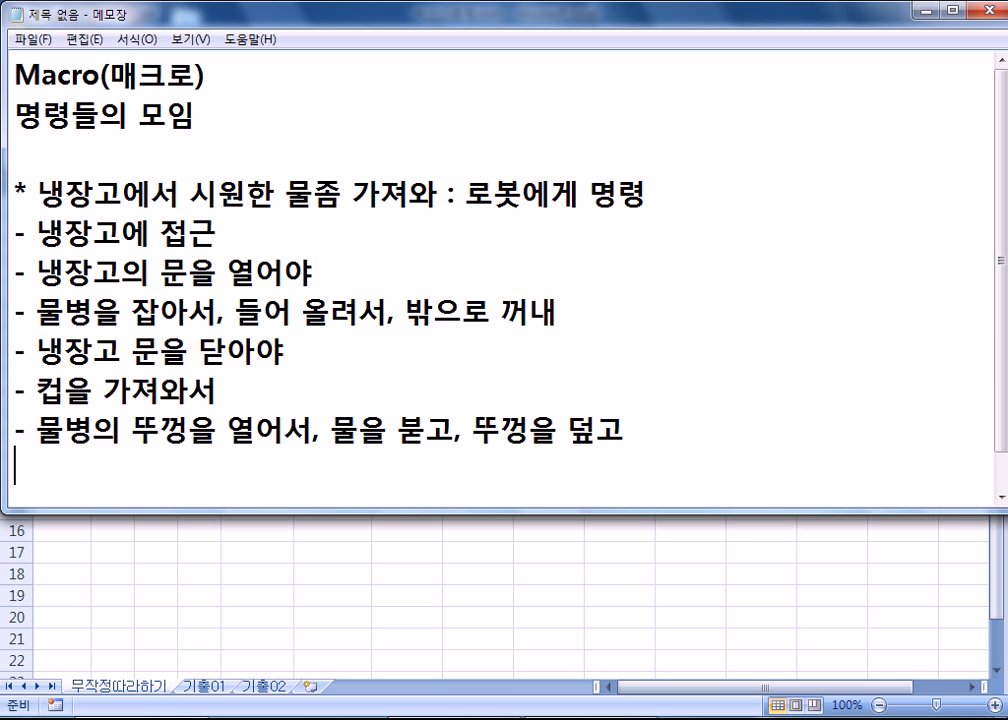
- Write the seventh dashed item as "- 컵을 나에게 가져와서", correcting the typing mistakes in the verb, and start a new line
type("- 컵")
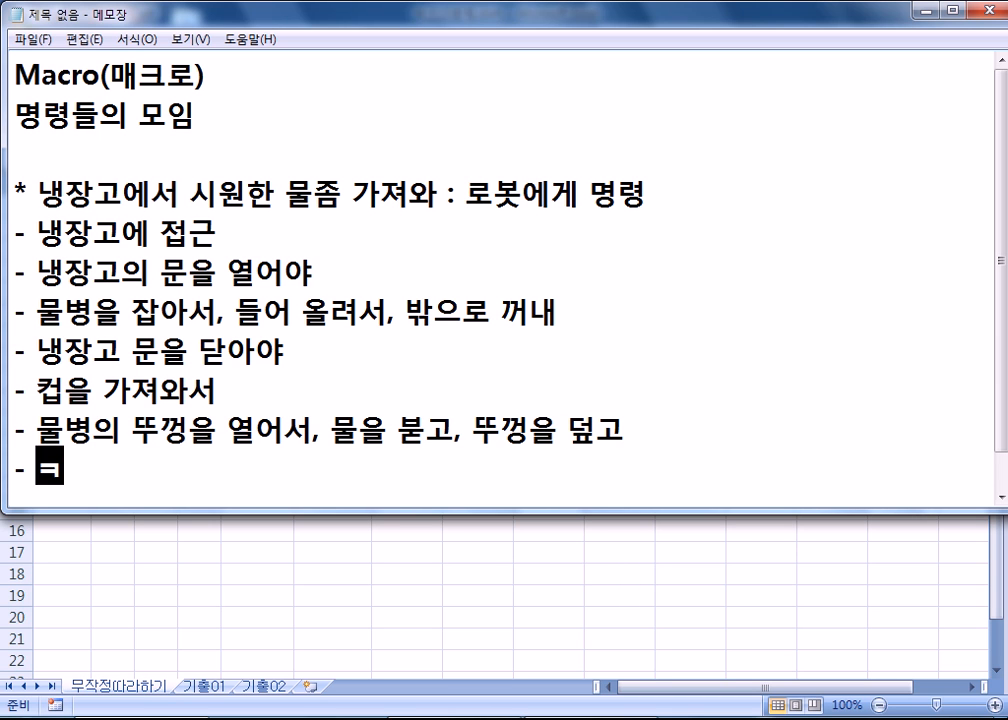
type("을 ")
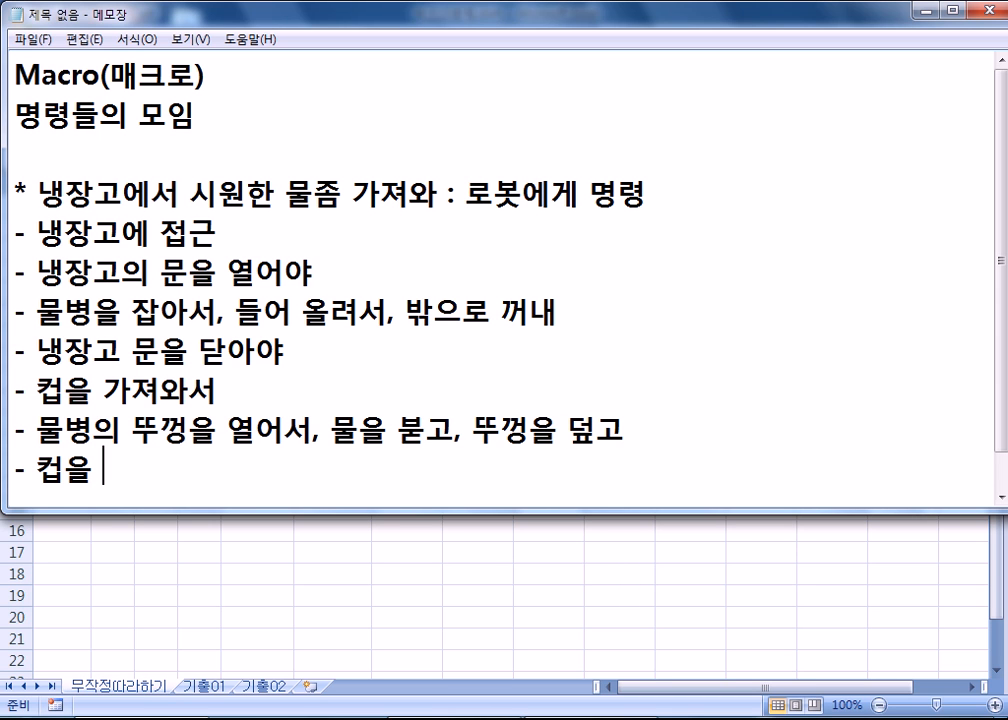
type("나에게 자여")
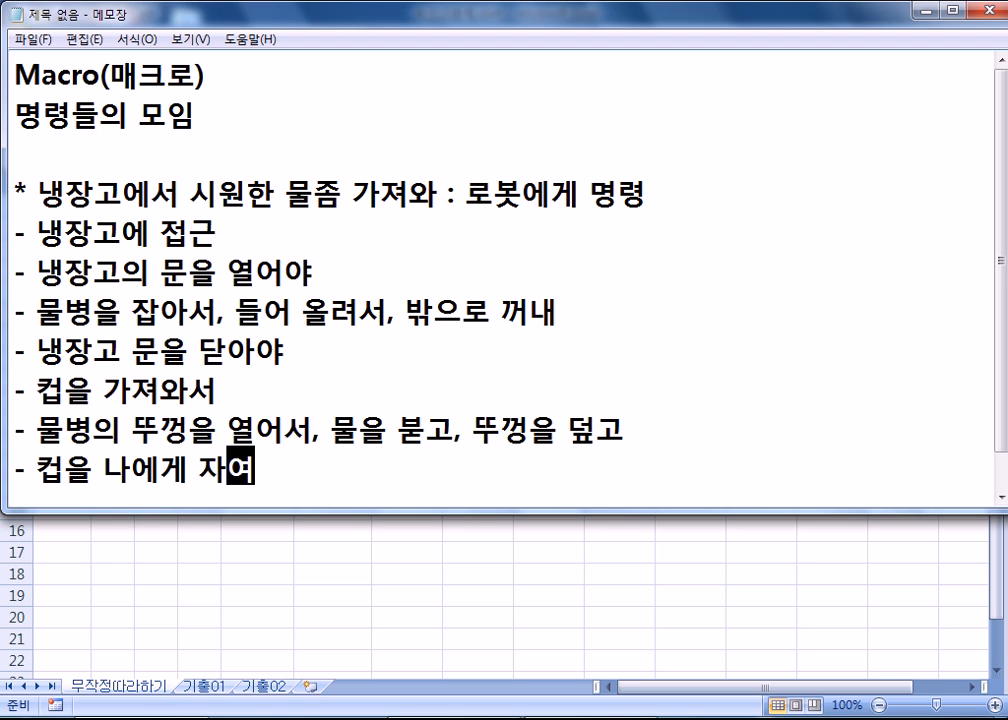
key("BackSpace")
key("BackSpace")
key("BackSpace")
type("가")
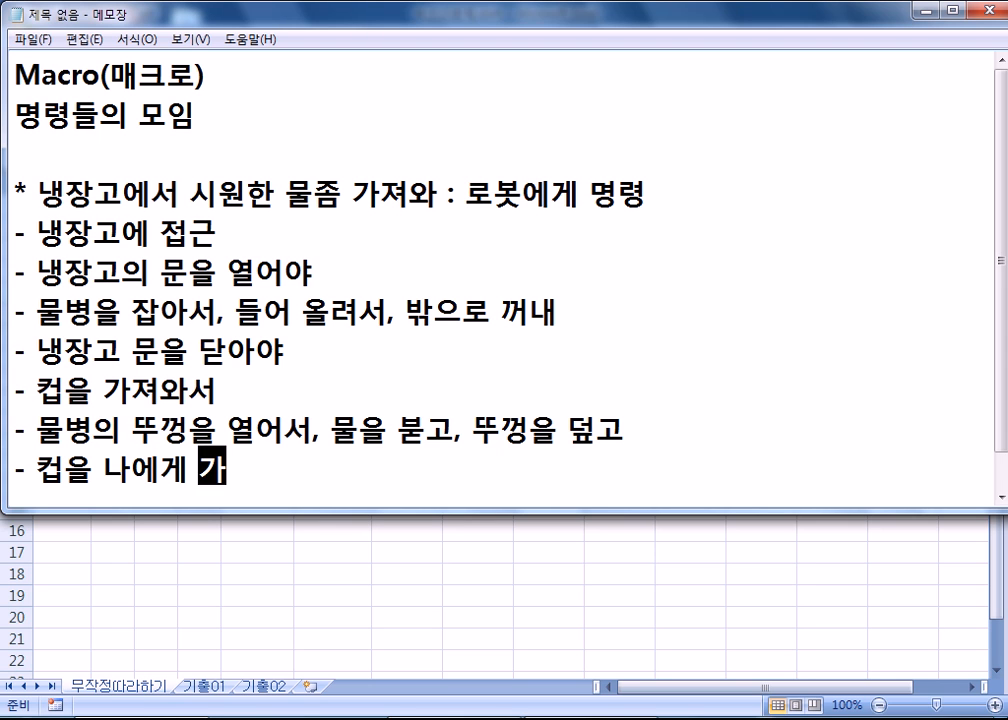
type("여오ㅅ")
key("BackSpace")
key("BackSpace")
key("BackSpace")
type("져오와서")
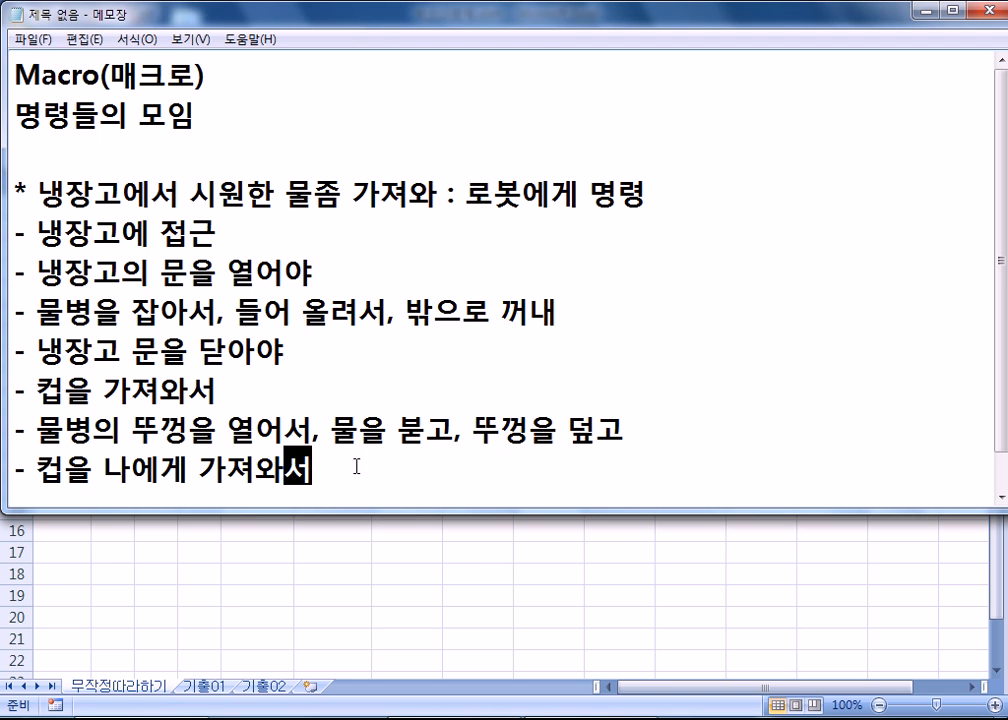
key("Return")
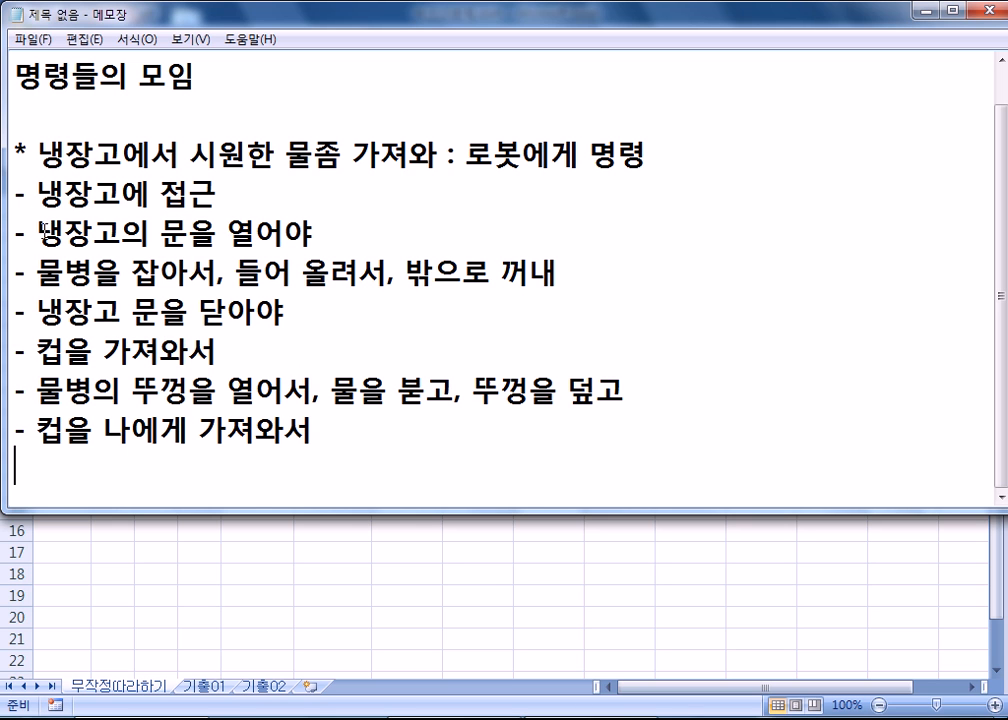
- Highlight all the dashed robot commands, then clear the selection and add a blank line below the list
left_click_drag(19, 203, 320, 440)
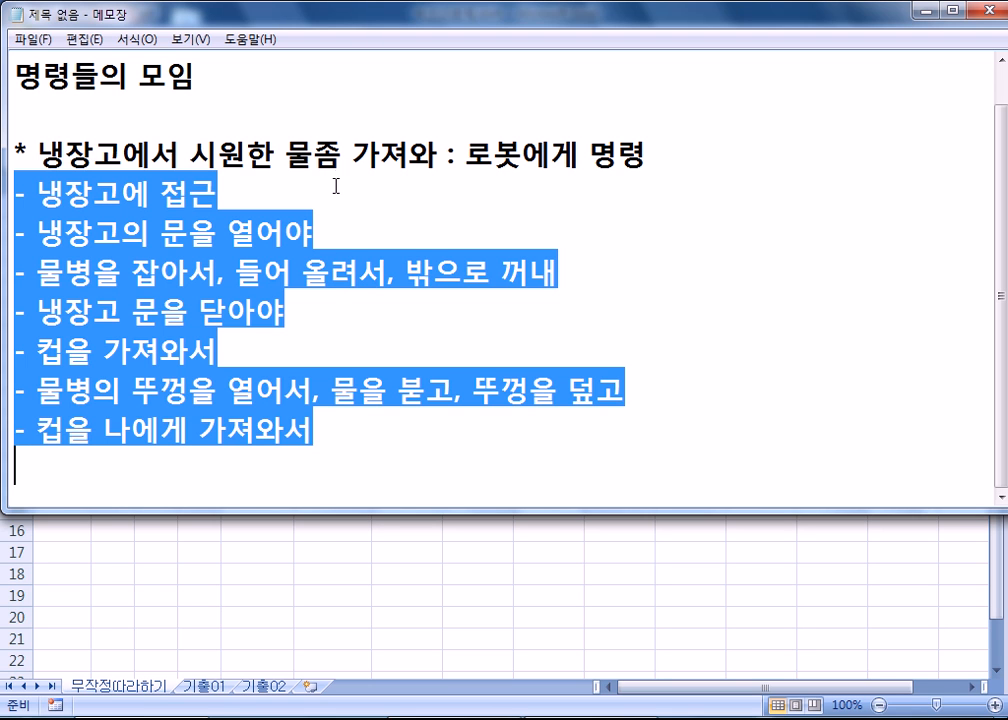
scroll(336, 193, "up", 1)
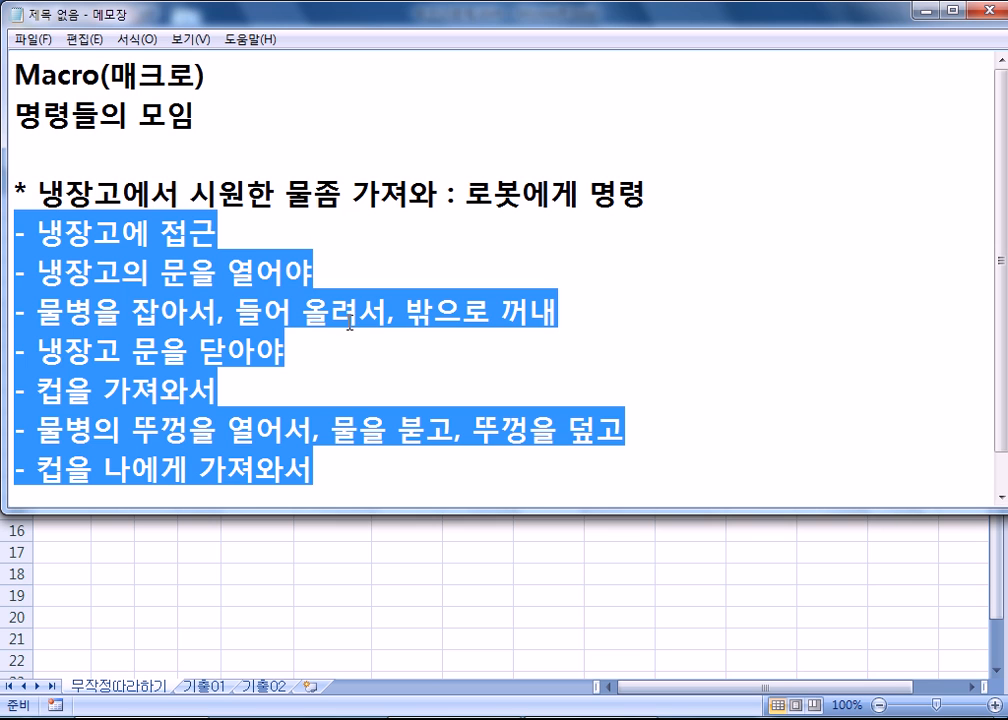
scroll(354, 453, "down", 1)
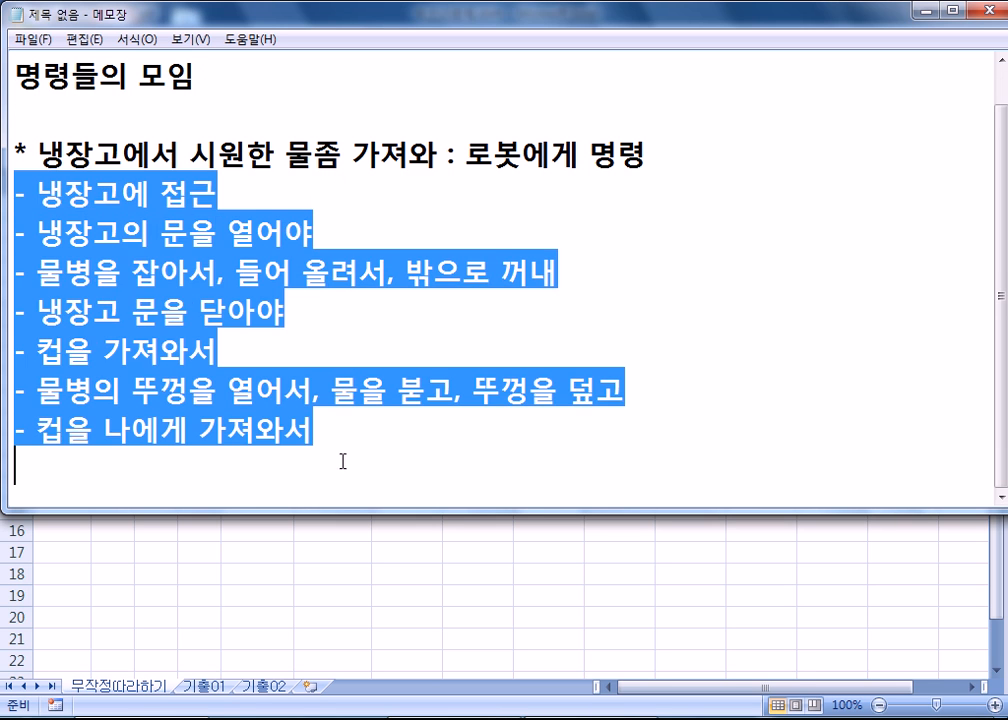
left_click(340, 465)
key("Return")
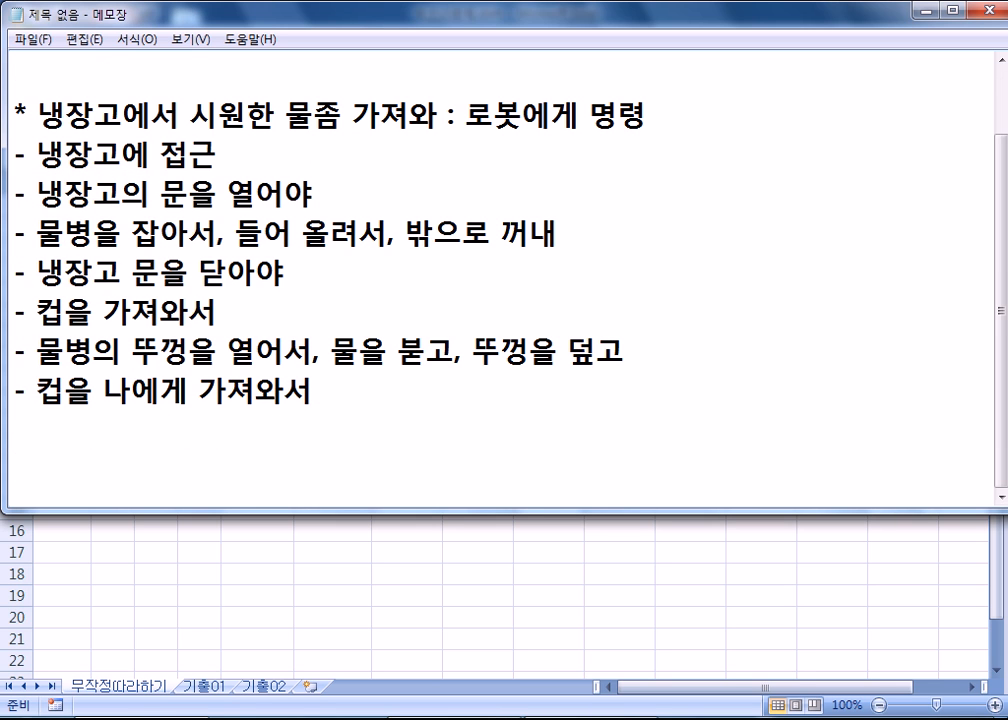
- Switch to the Excel workbook and alternate the selection between total cell F4 and title cell A1
key("alt+Tab")
left_click(328, 266)
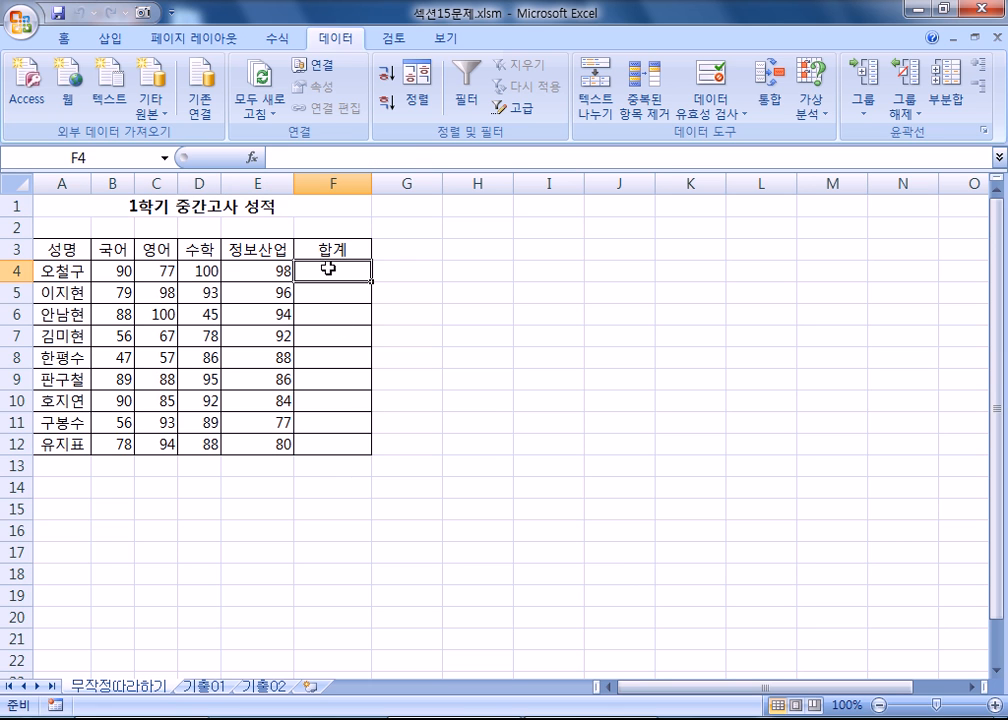
left_click(92, 204)
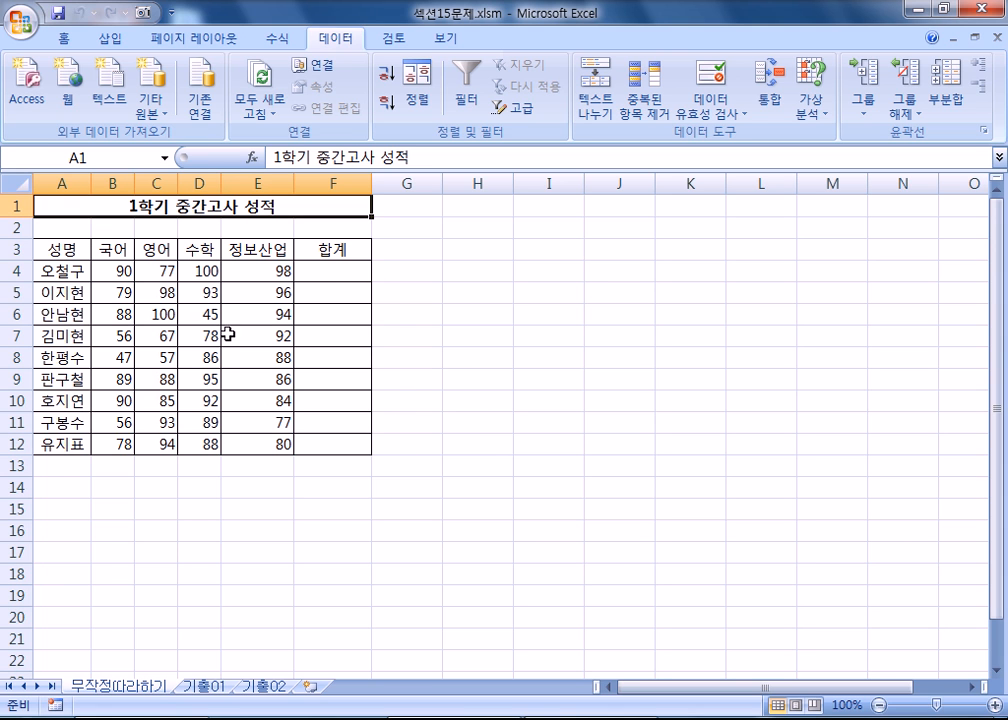
left_click(316, 274)
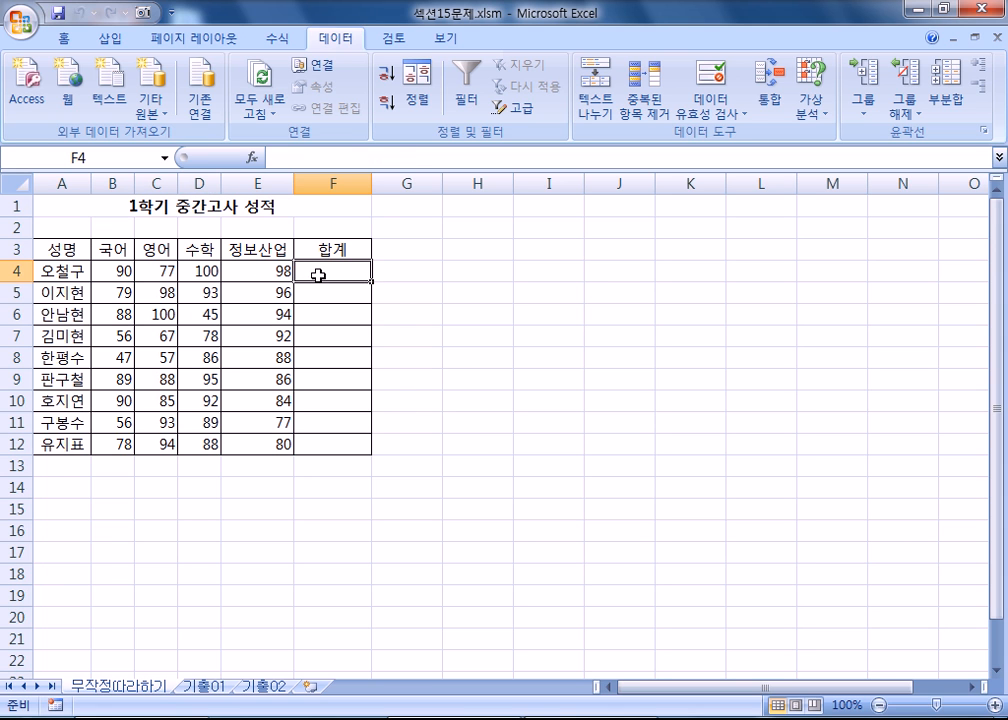
left_click(145, 203)
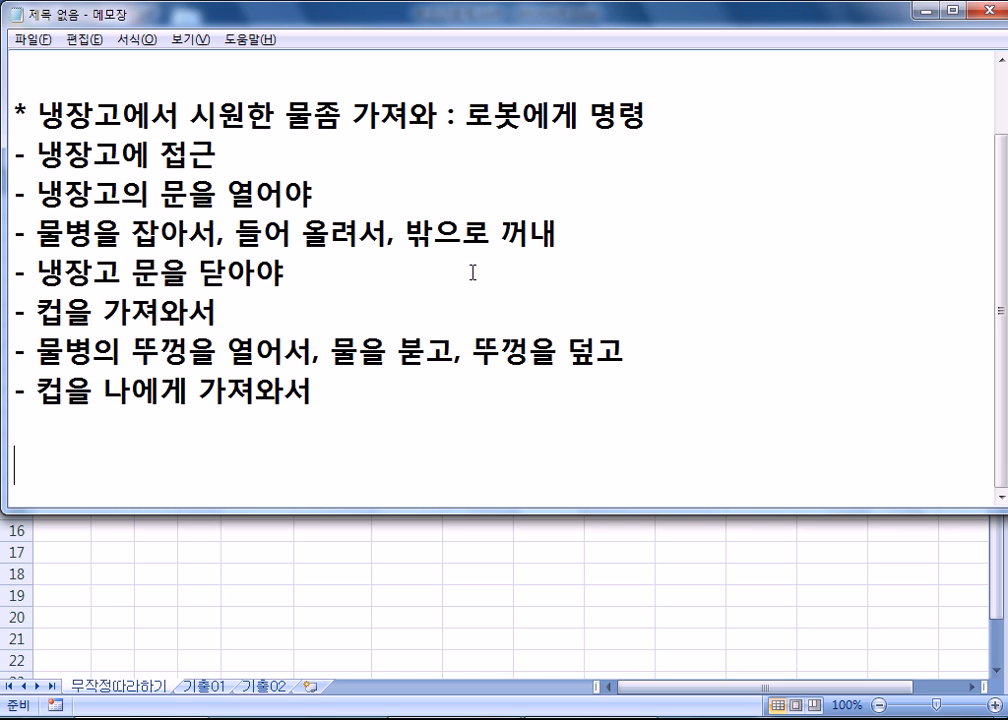
- Switch back to Notepad and move its window beside the score table so both are visible
key("alt+Tab")
left_click_drag(186, 20, 552, 33)
scroll(451, 462, "down", 1)
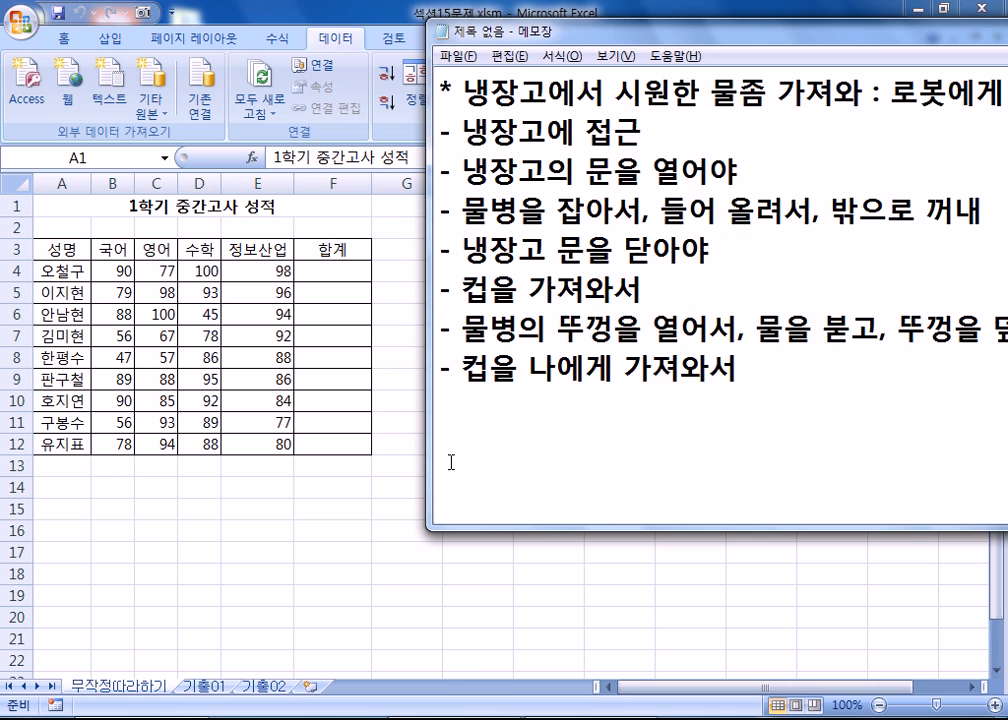
- Add the heading "* 합계 매크로" below the robot command list, separated by a blank line
key("Return")
key("Return")
key("Return")
key("Return")
left_click(447, 271)
type("합계 매크로")
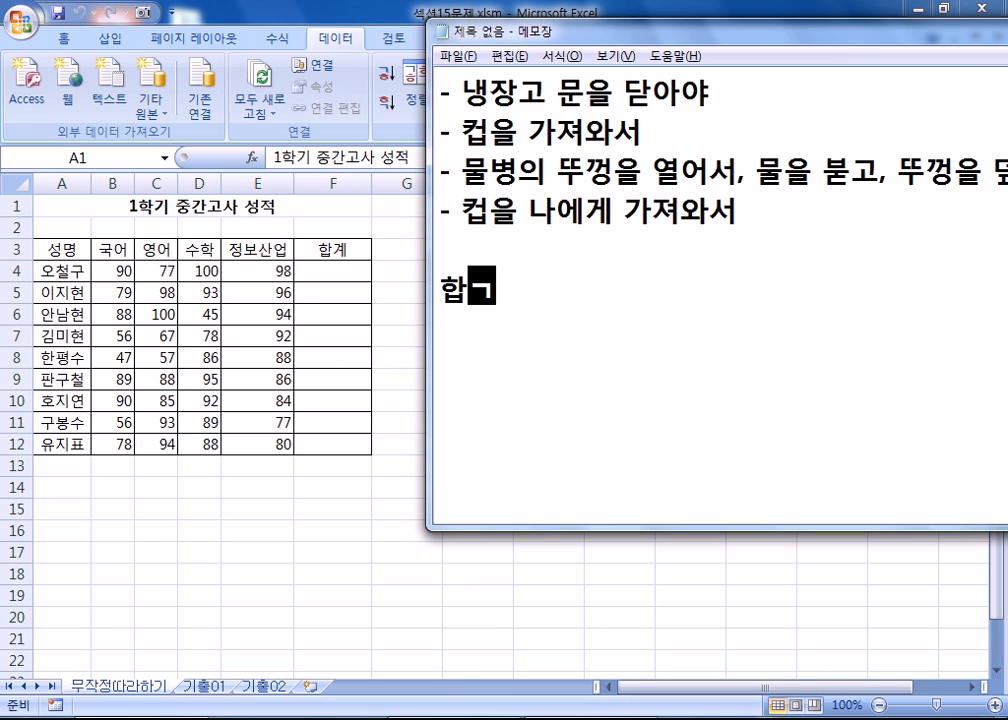
key("Home")
type("*")
- Write the first dashed item under the 합계 매크로 heading as "- F4셀로 이동", correcting the letters typed in the wrong input language
left_click(565, 313)
type("-")
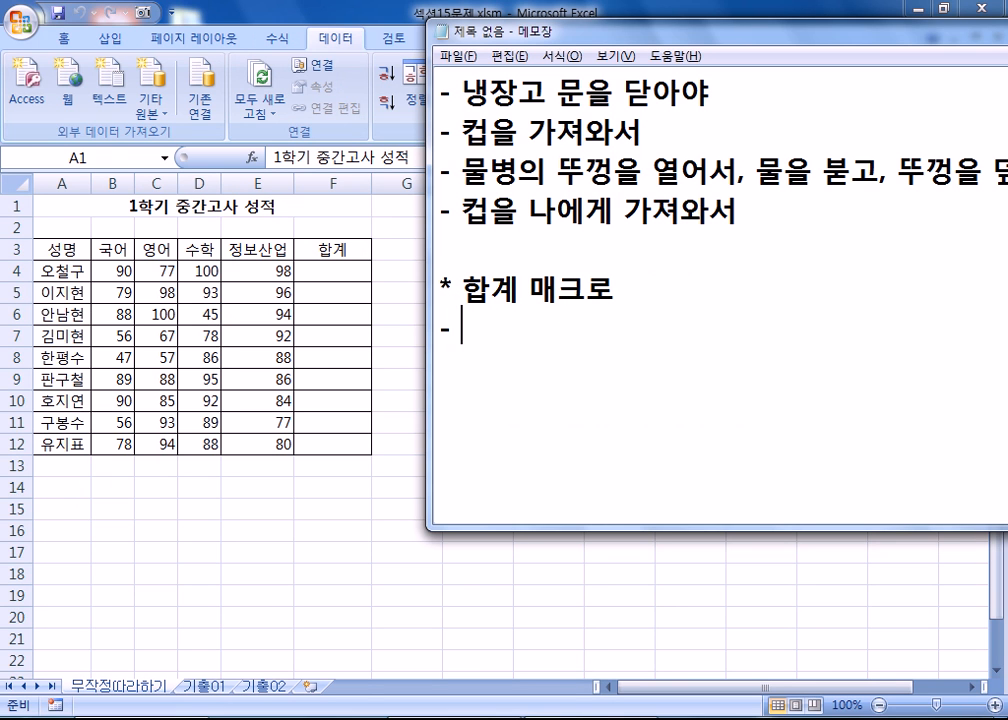
type("F4TPF")
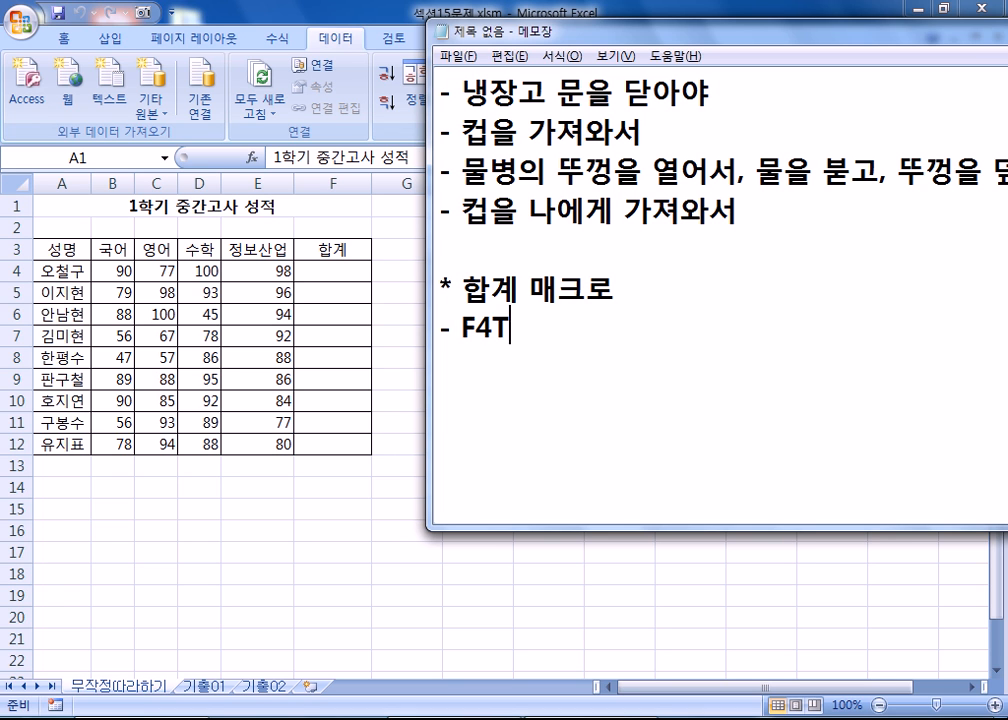
key("BackSpace")
key("BackSpace")
key("BackSpace")
type("TP")
key("BackSpace")
key("BackSpace")
type("TPF")
key("BackSpace")
key("BackSpace")
key("BackSpace")
type("TP")
key("BackSpace")
key("BackSpace")
key("BackSpace")
type("셀로 이동")
key("Return")
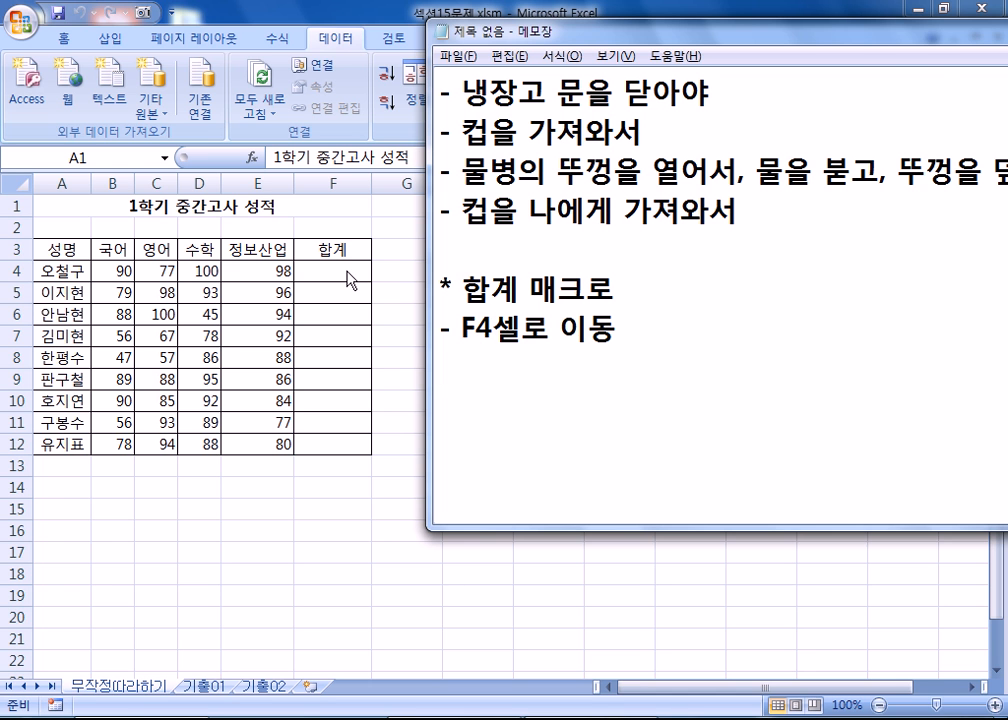
- Select the first total cell, F4, in the Excel sheet and return to the Notepad notes
left_click(347, 272)
left_click(338, 273)
key("alt+Tab")
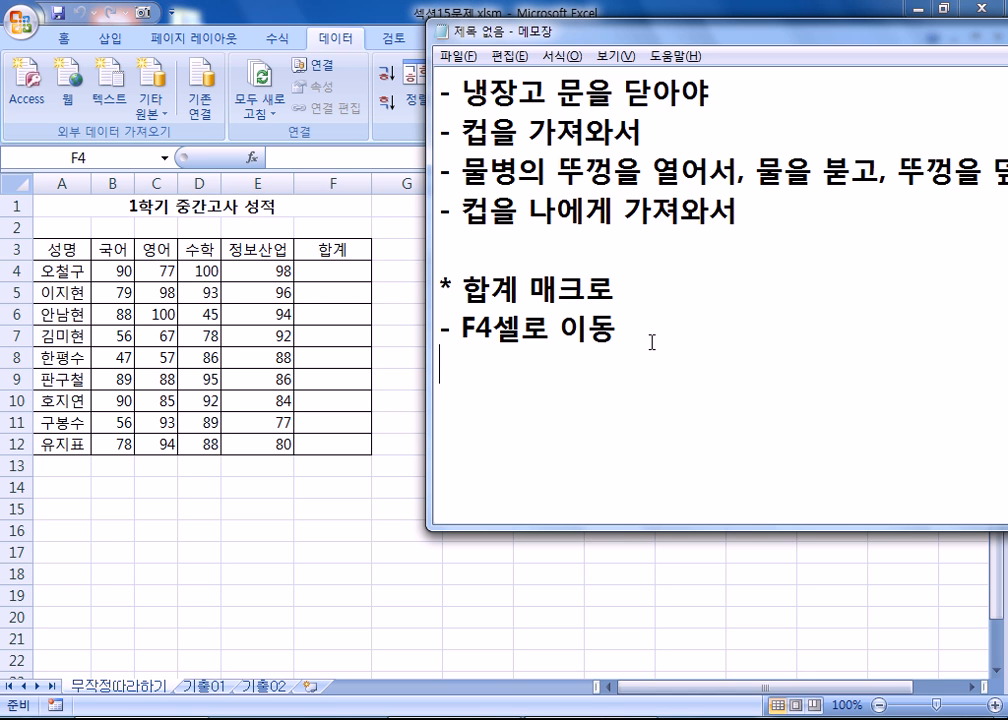
- Write the next two dashed items as "- 합계 계산" and "- 나머지들도 계산", and start a new line
type("- 하")
type("계 계산")
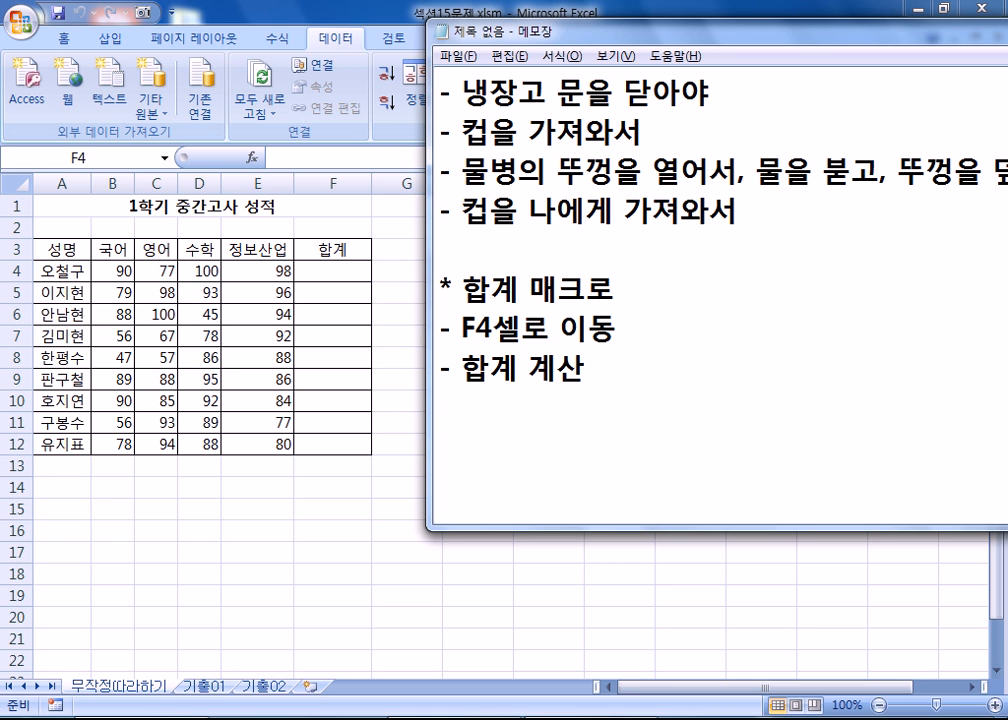
key("Return")
type("- 나머지도")
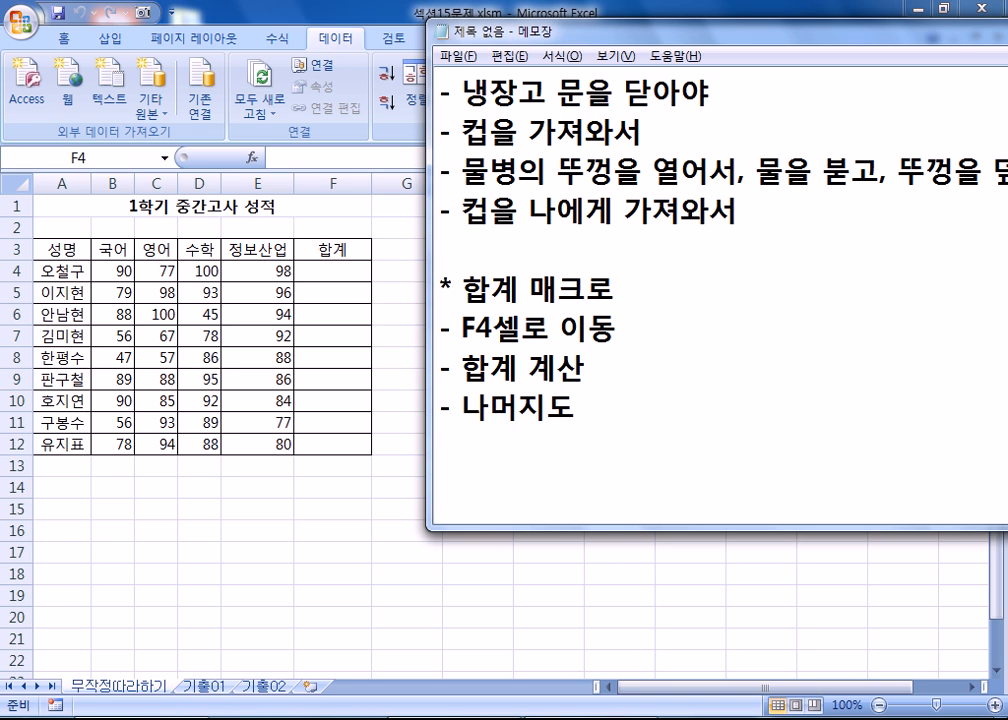
key("BackSpace")
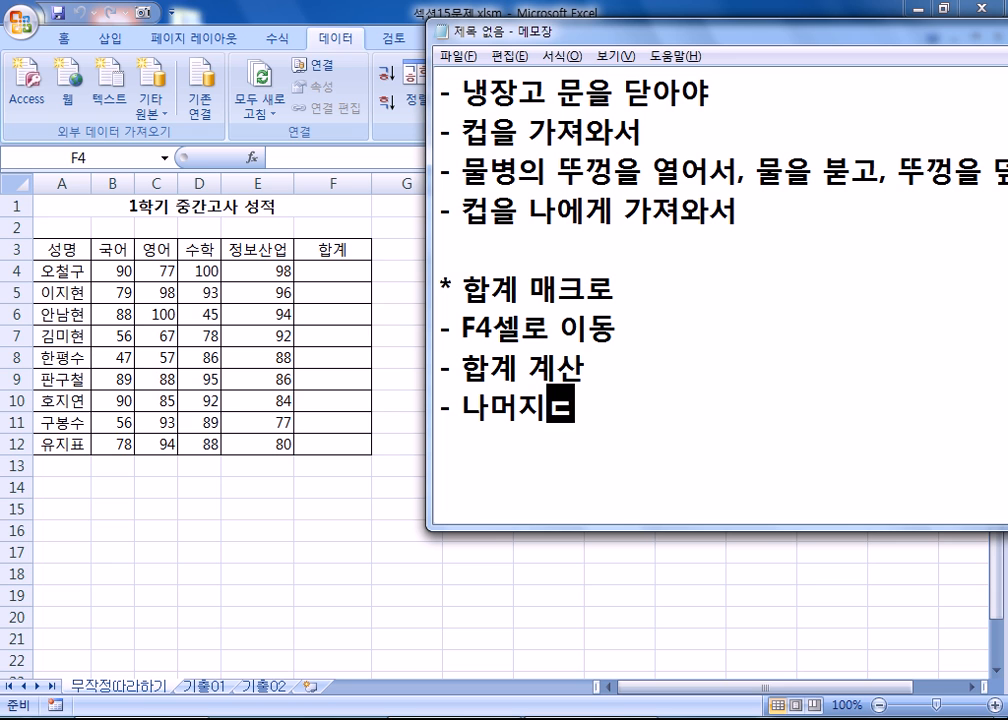
type("들도 계산")
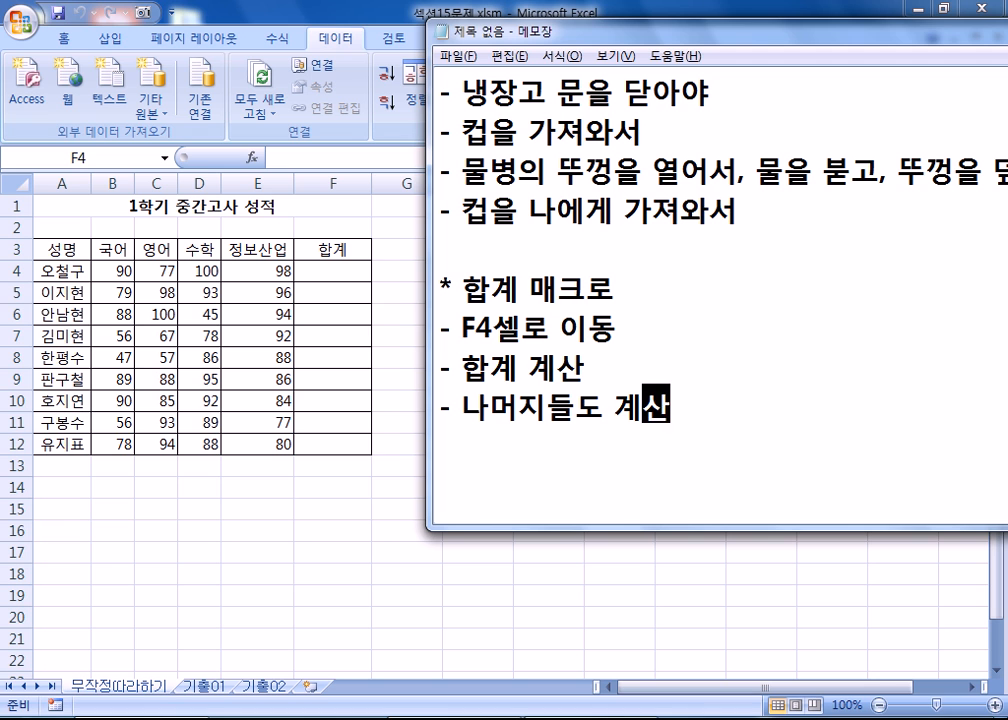
key("Return")
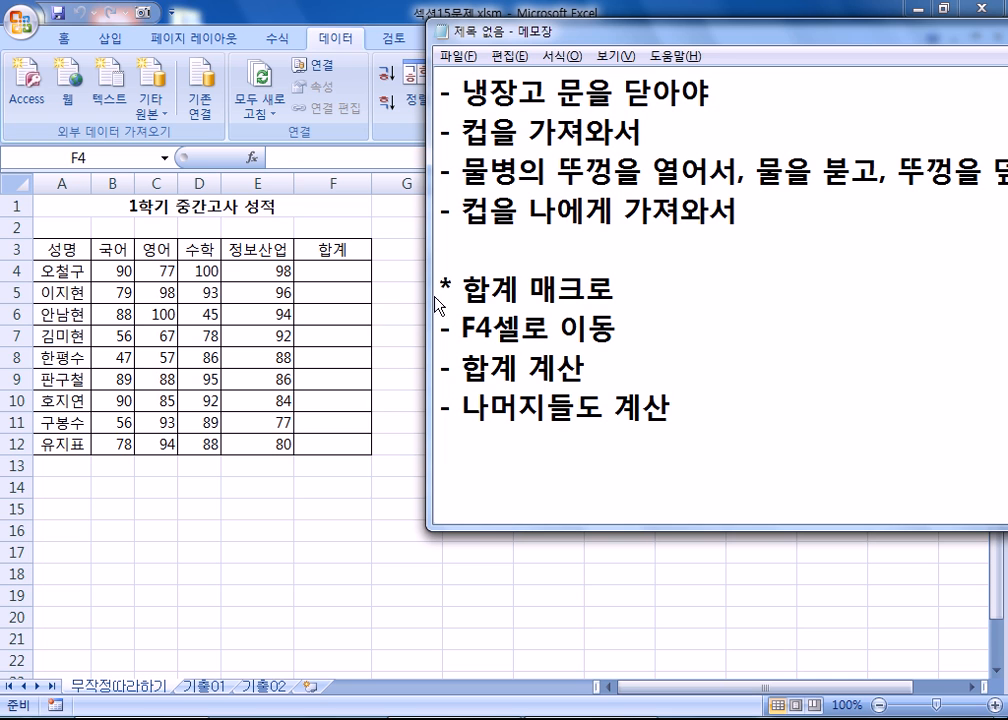
- Calculate the first student's total in Excel cell F4 with =SUM(B4:E4) and fill the formula down to F12
left_click(325, 278)
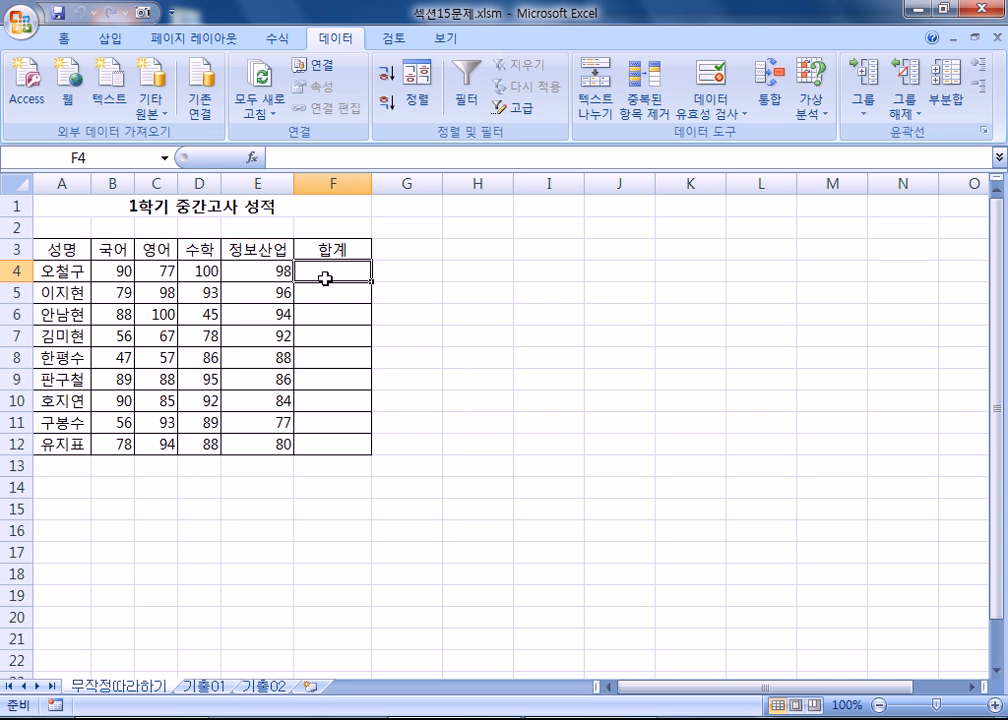
type("=ㄴ")
key("BackSpace")
type("SUM")
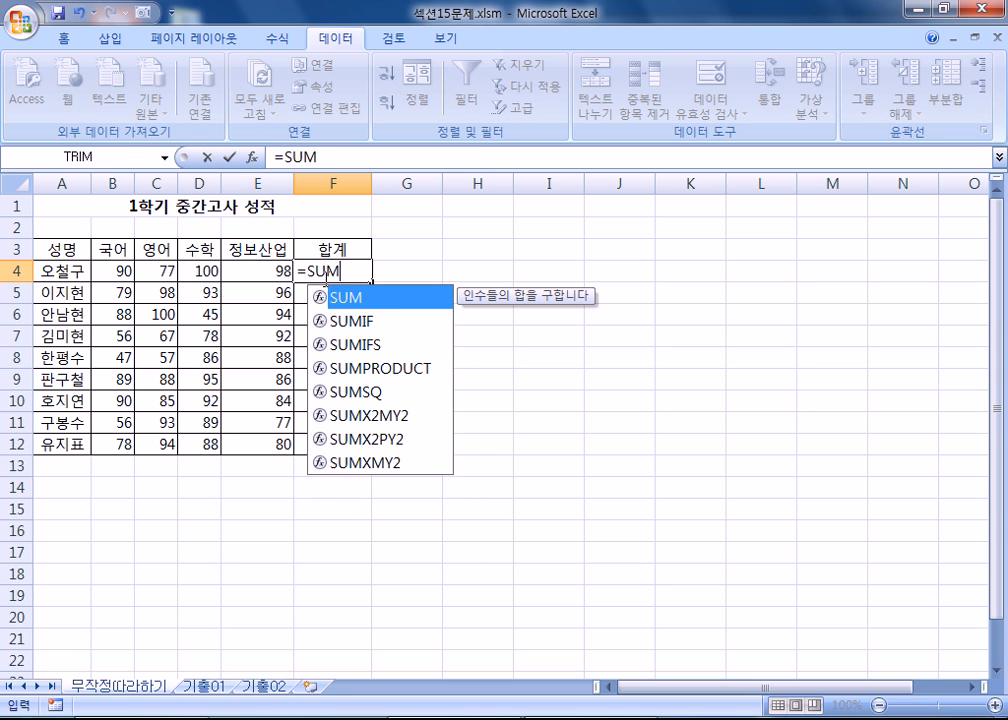
type("(")
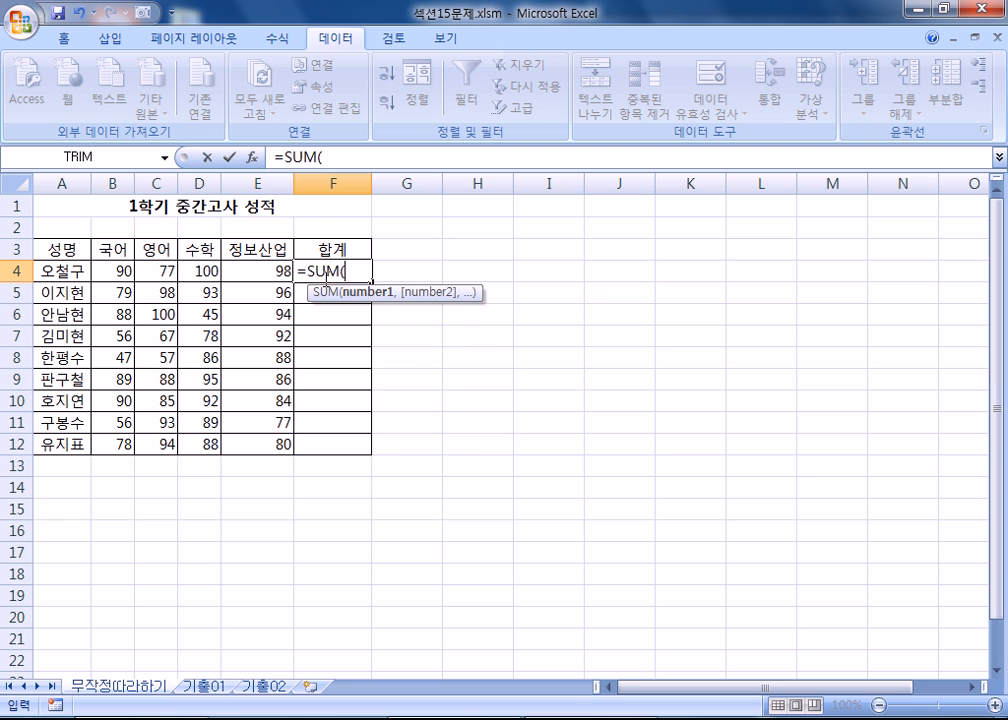
left_click(114, 271)
left_click_drag(114, 271, 234, 265)
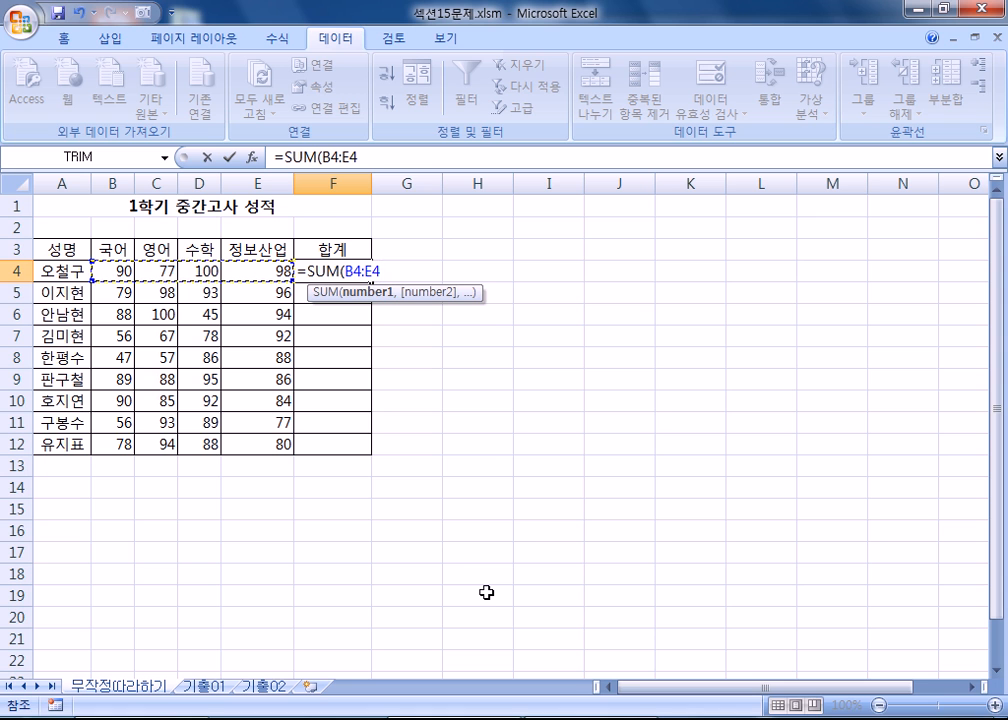
type(")")
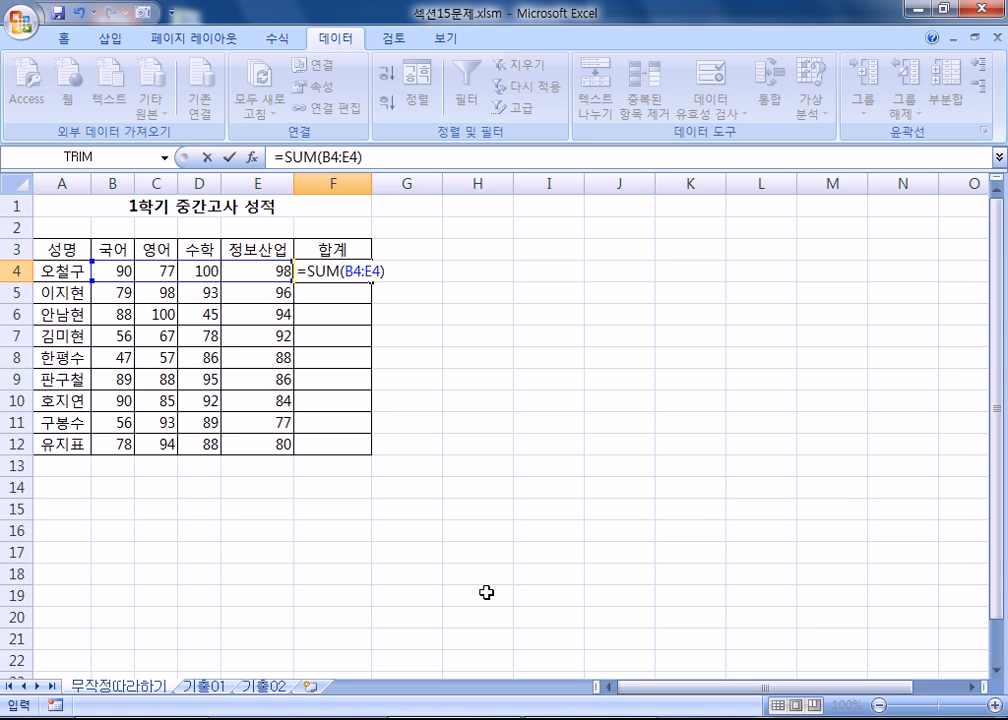
key("Return")
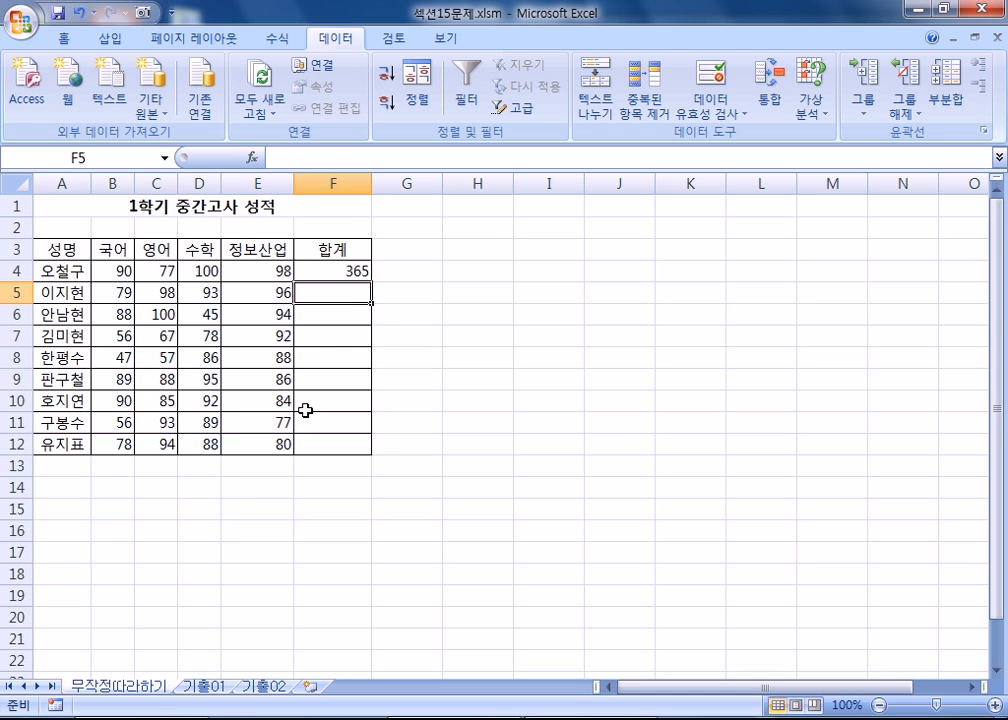
left_click(350, 268)
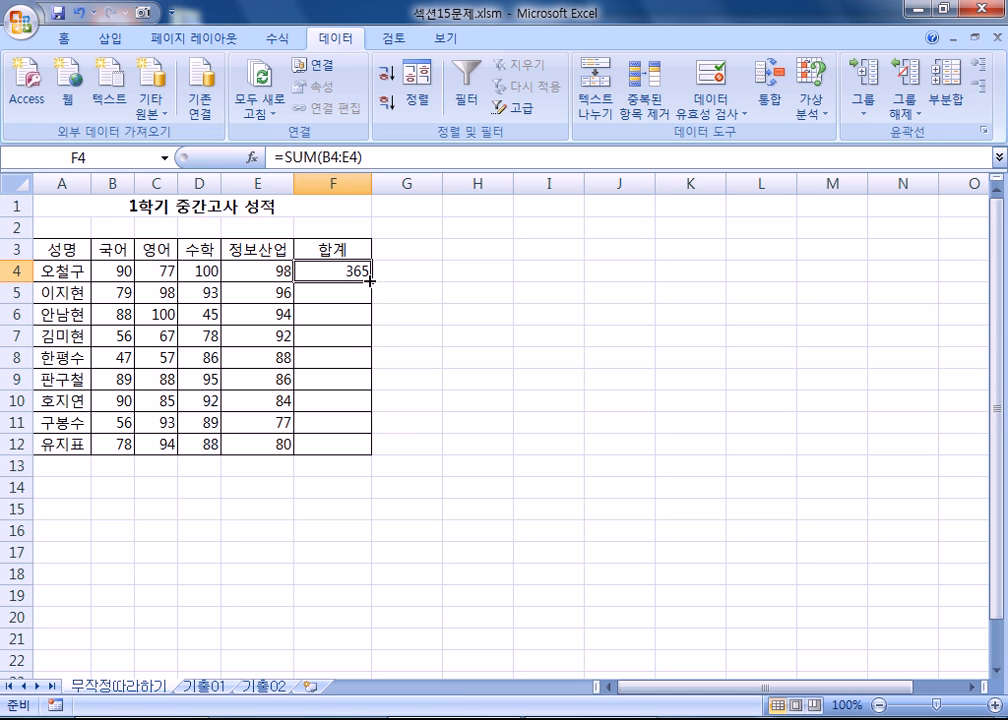
left_click_drag(372, 281, 382, 455)
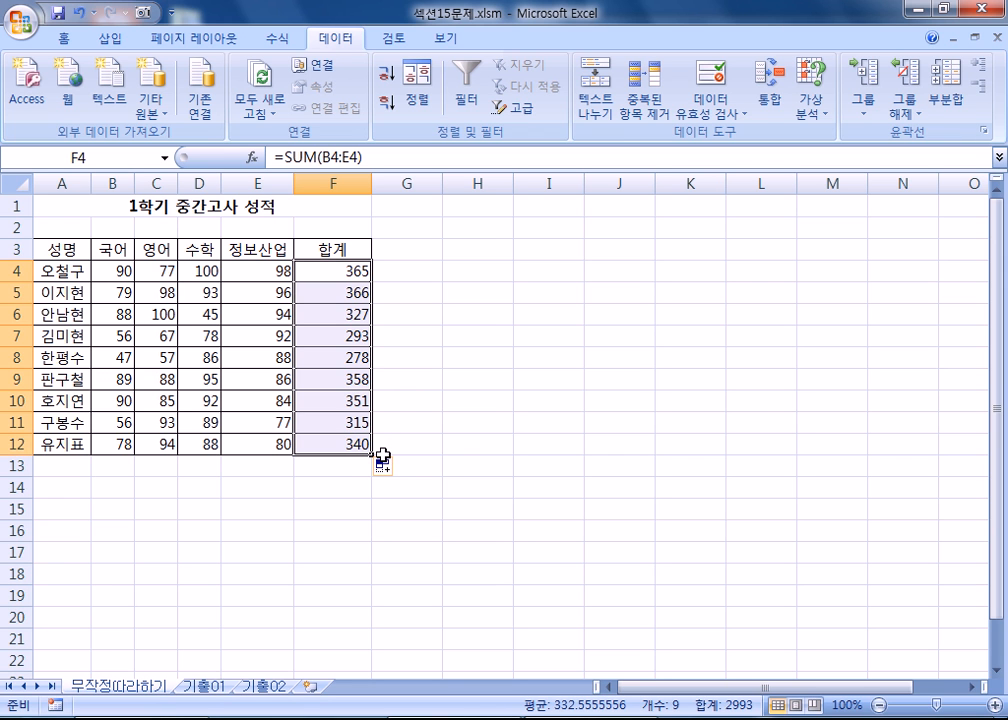
- Compare the totals with the macro commands in the Notepad notes, return to Excel and clear F4:F12
key("alt+Tab")
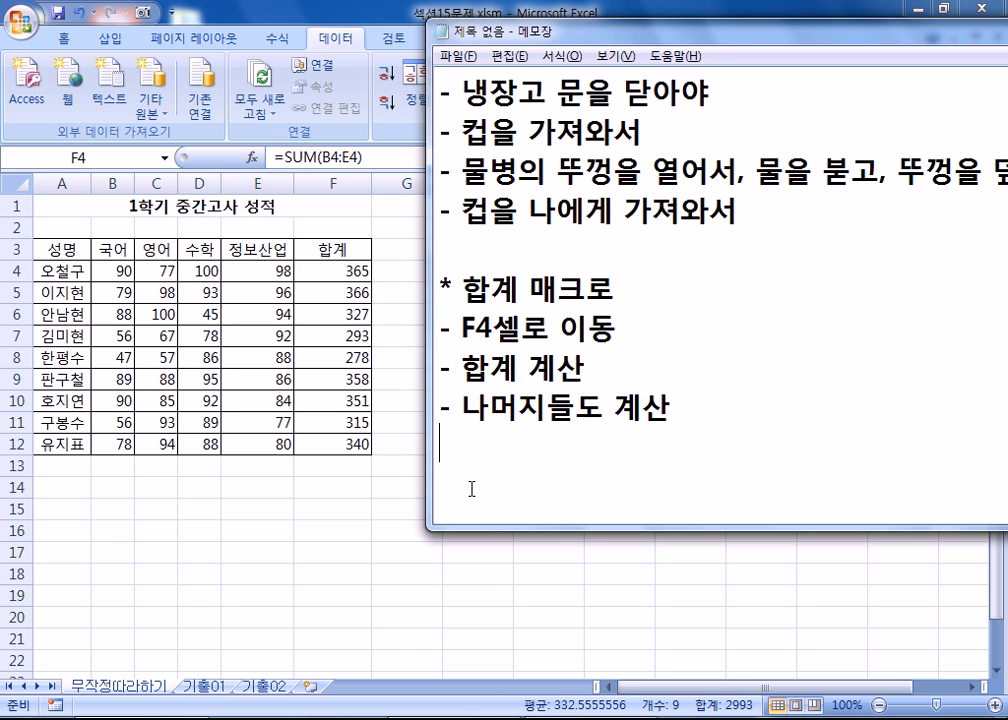
key("alt+Tab")
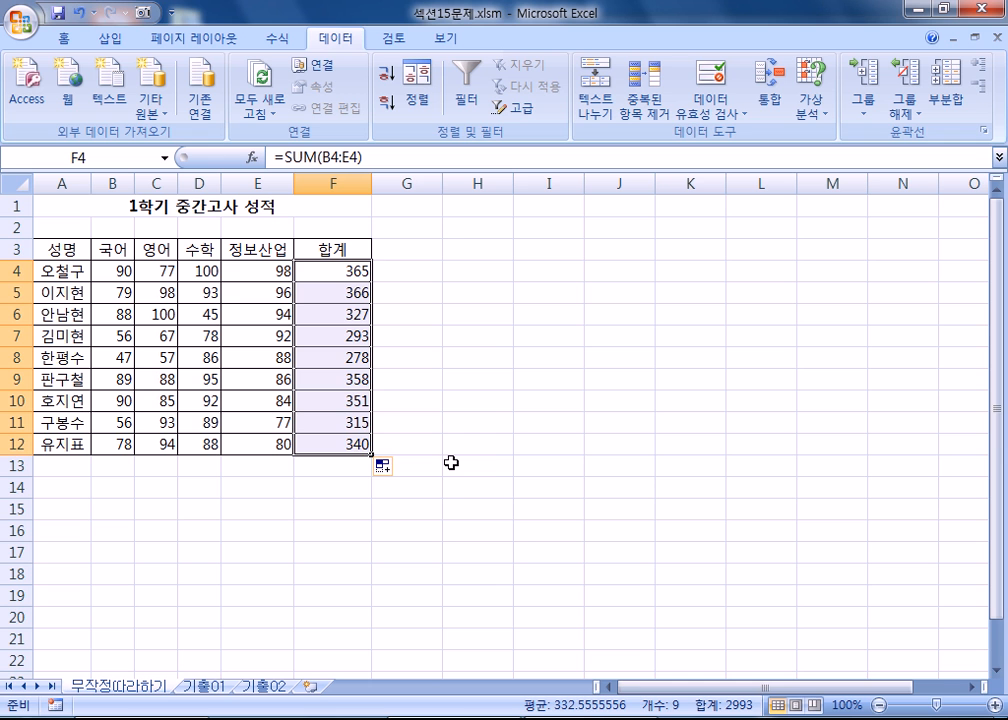
key("Delete")
left_click(550, 224)
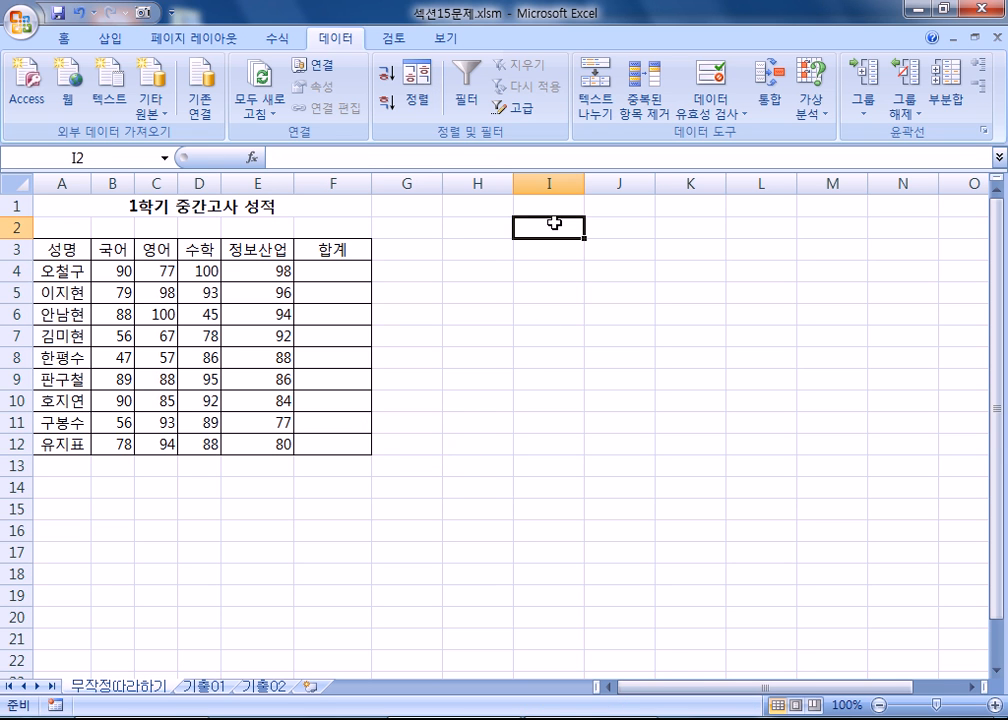
- Draw a smiley face shape over roughly J3:K6, beside the score table, and deselect it
left_click(110, 38)
left_click(208, 95)
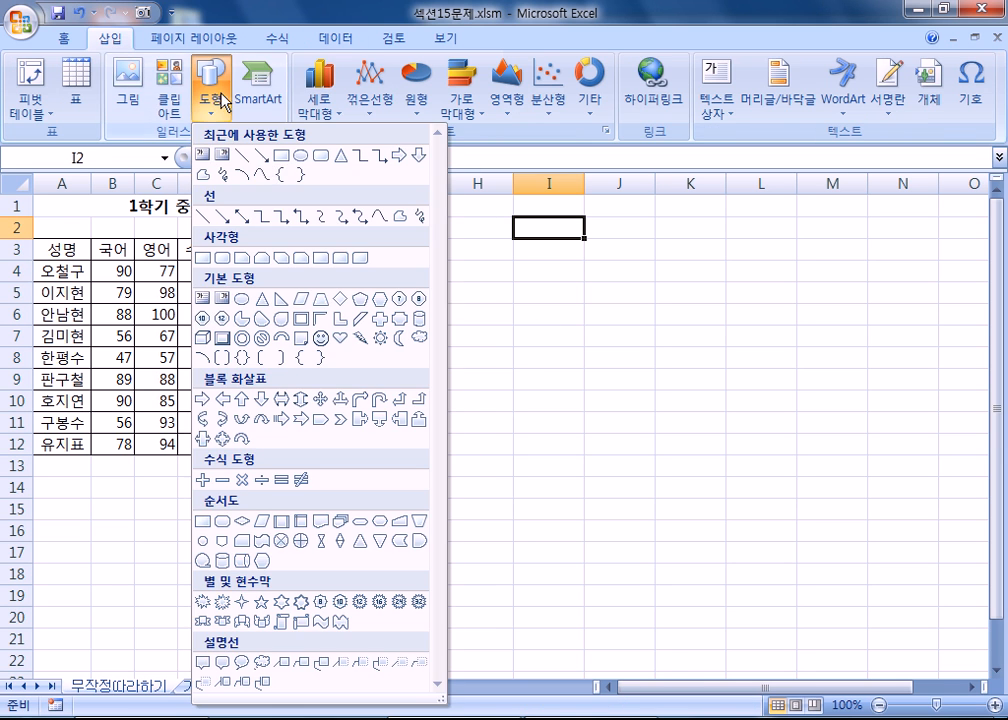
left_click(320, 337)
left_click_drag(580, 248, 686, 329)
left_click(660, 443)
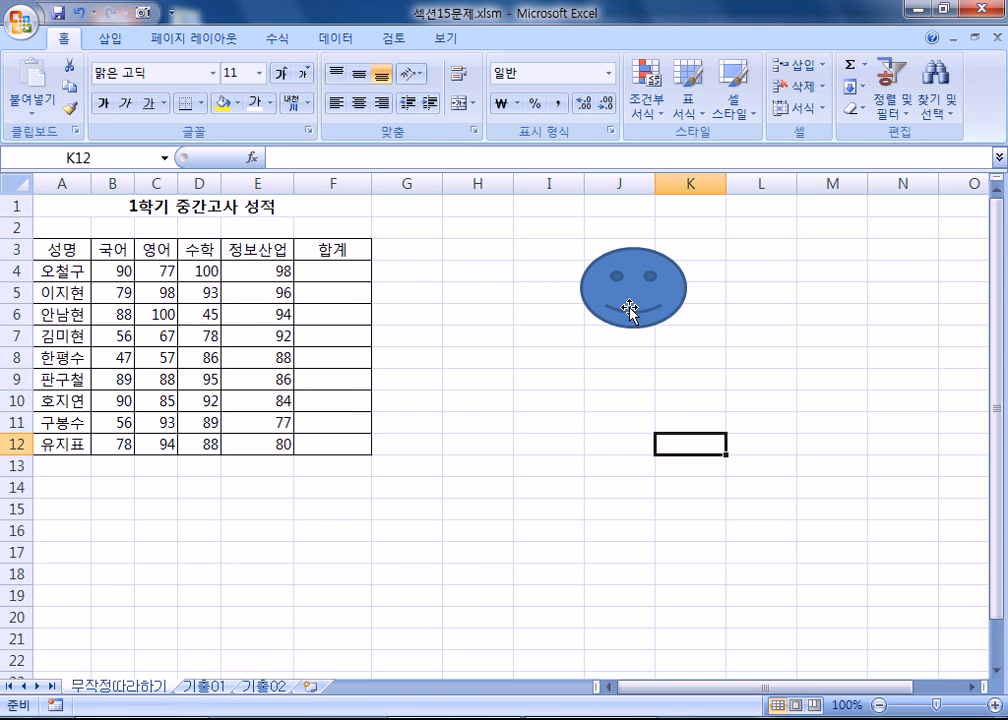
- Point out the smiley face and the total cells F4:F12, and delete the smiley face shape
left_click(630, 305)
left_click(621, 380)
left_click_drag(338, 272, 326, 438)
left_click(549, 465)
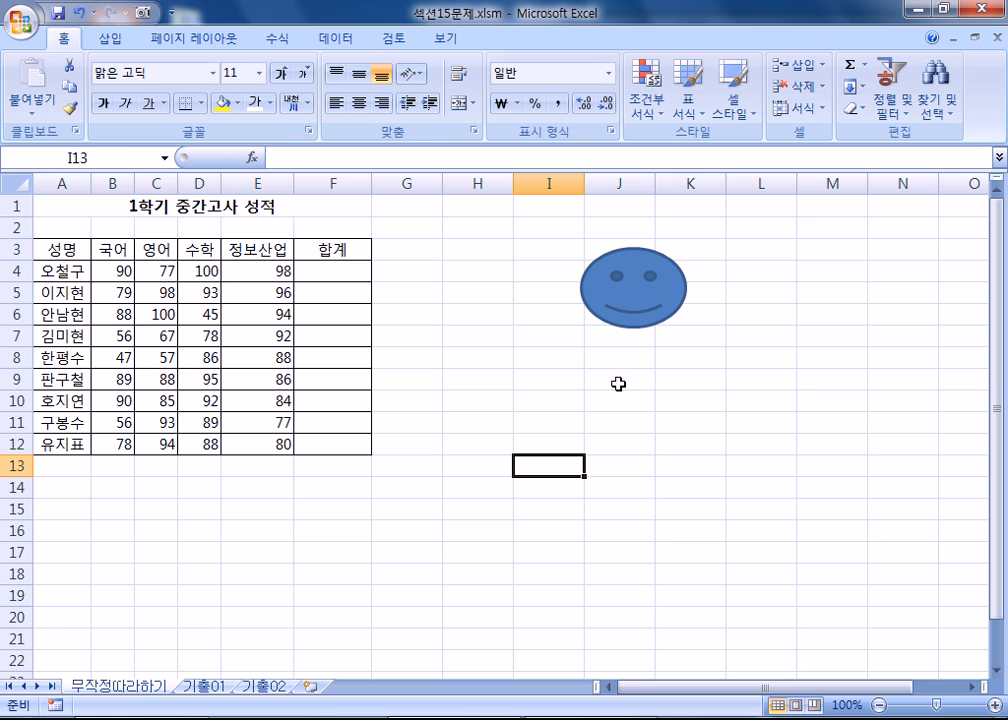
left_click(650, 289)
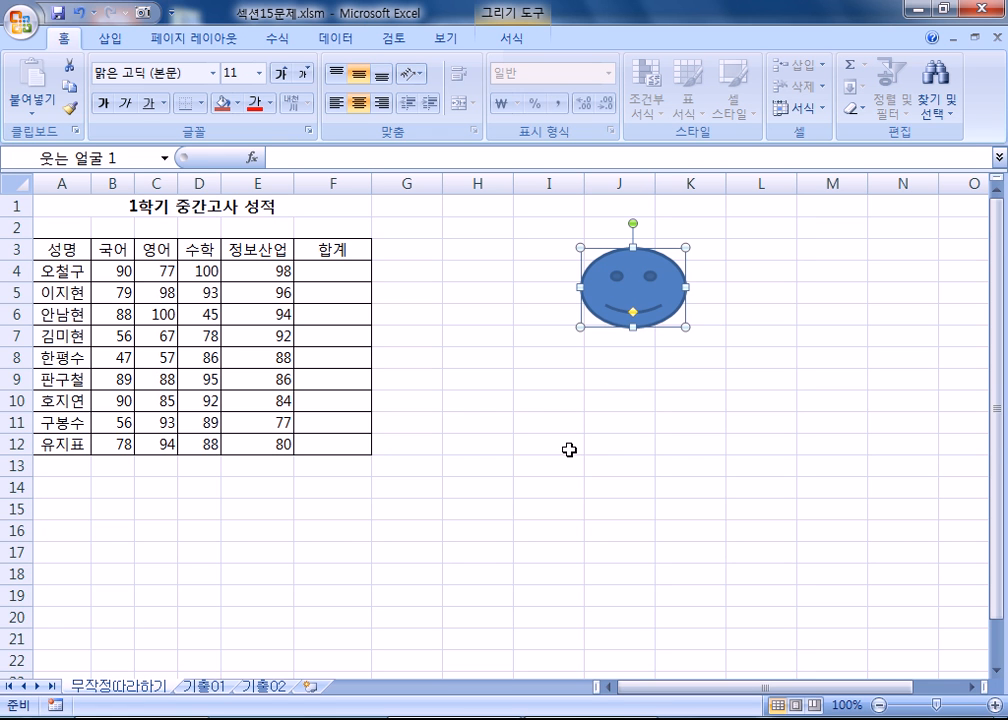
left_click(569, 450)
left_click(643, 284)
key("Delete")
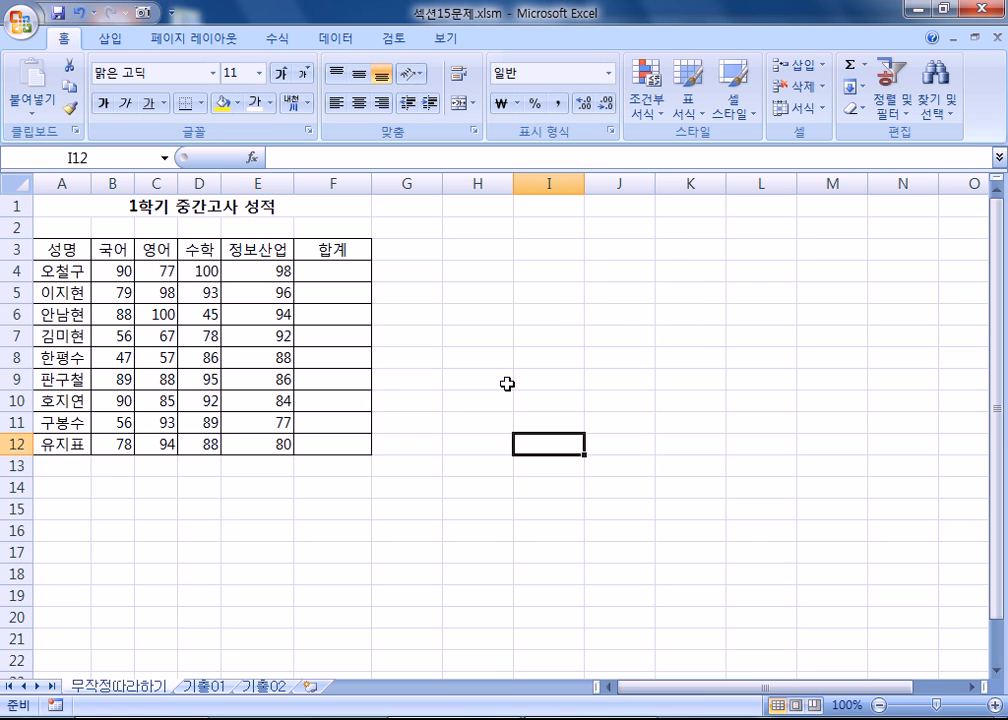
- Review the 합계 매크로 commands in the Notepad notes and examine the empty total cells F4:F12 in Excel
key("alt+Tab")
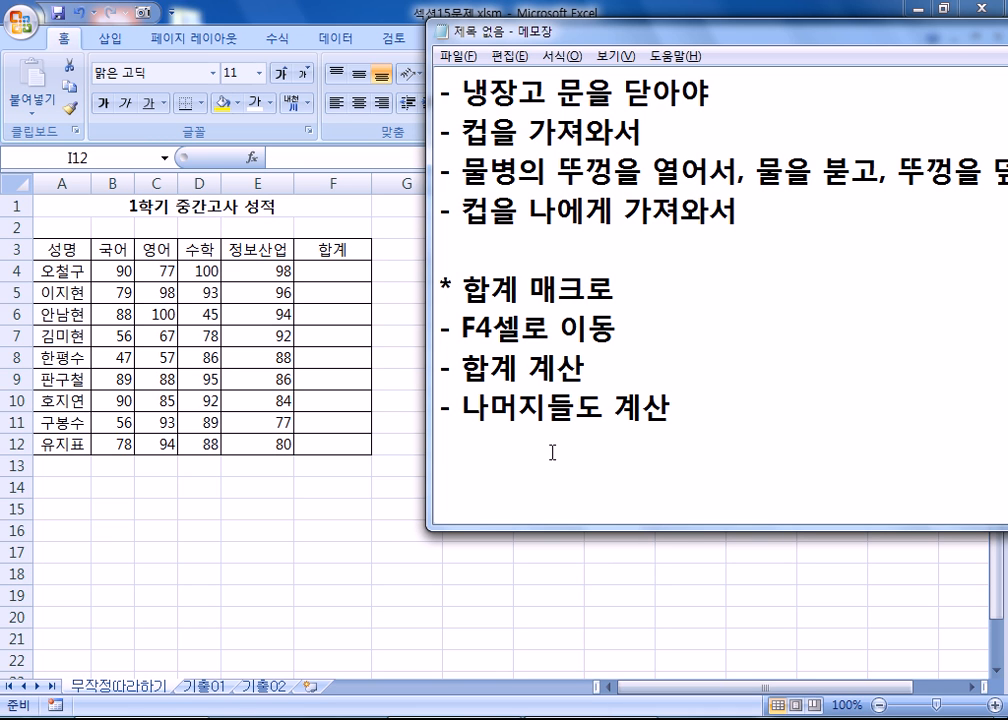
key("alt+Tab")
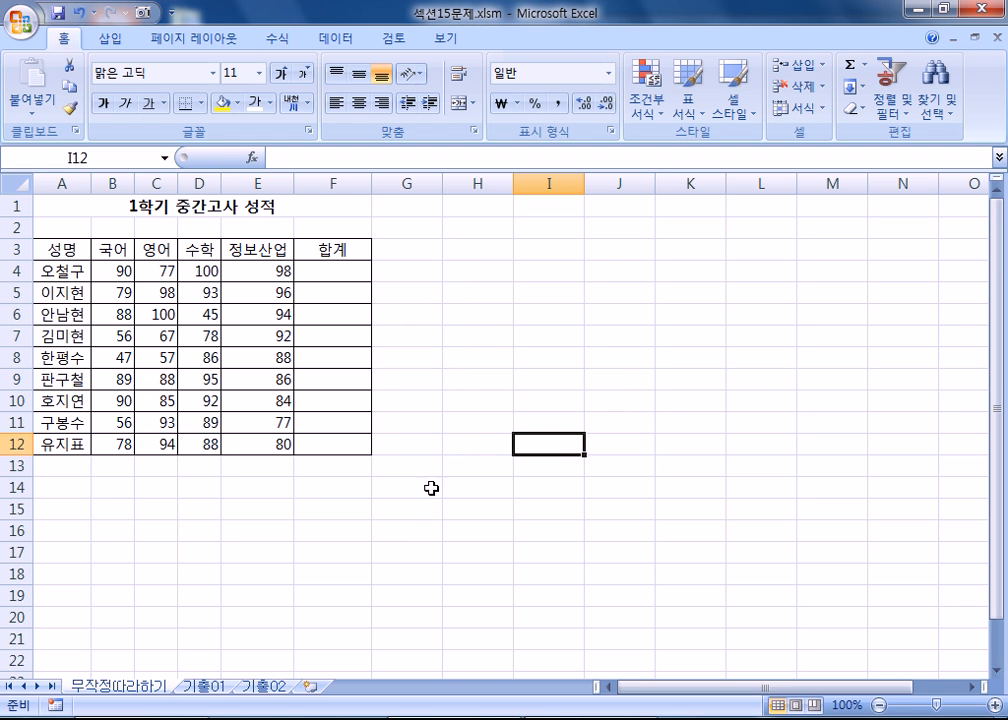
left_click(317, 569)
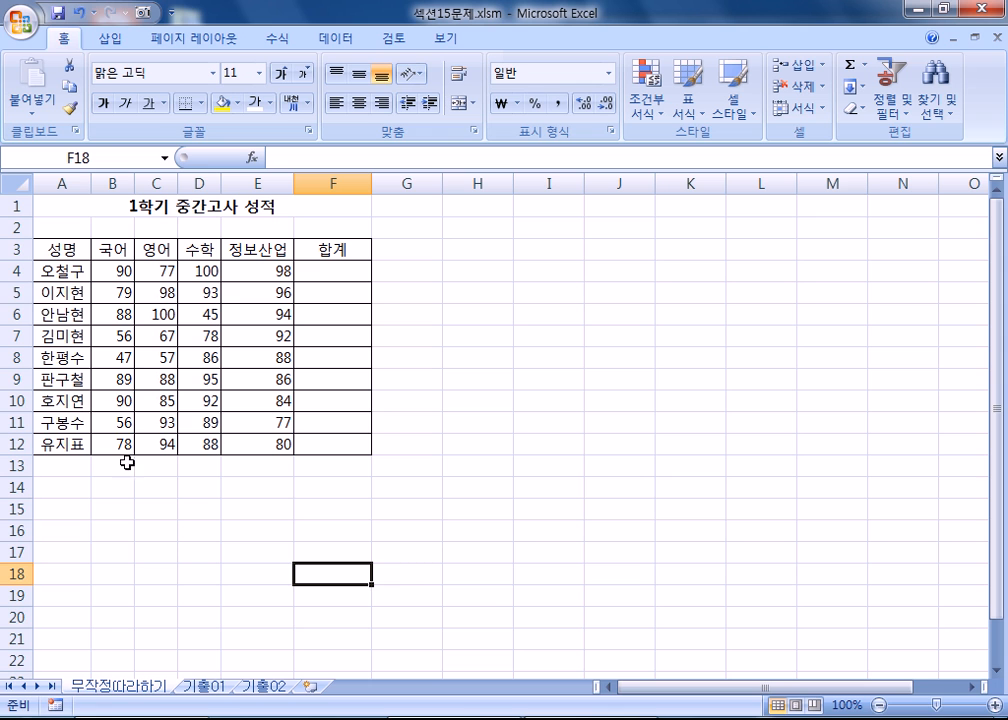
left_click_drag(356, 280, 360, 443)
left_click(342, 267)
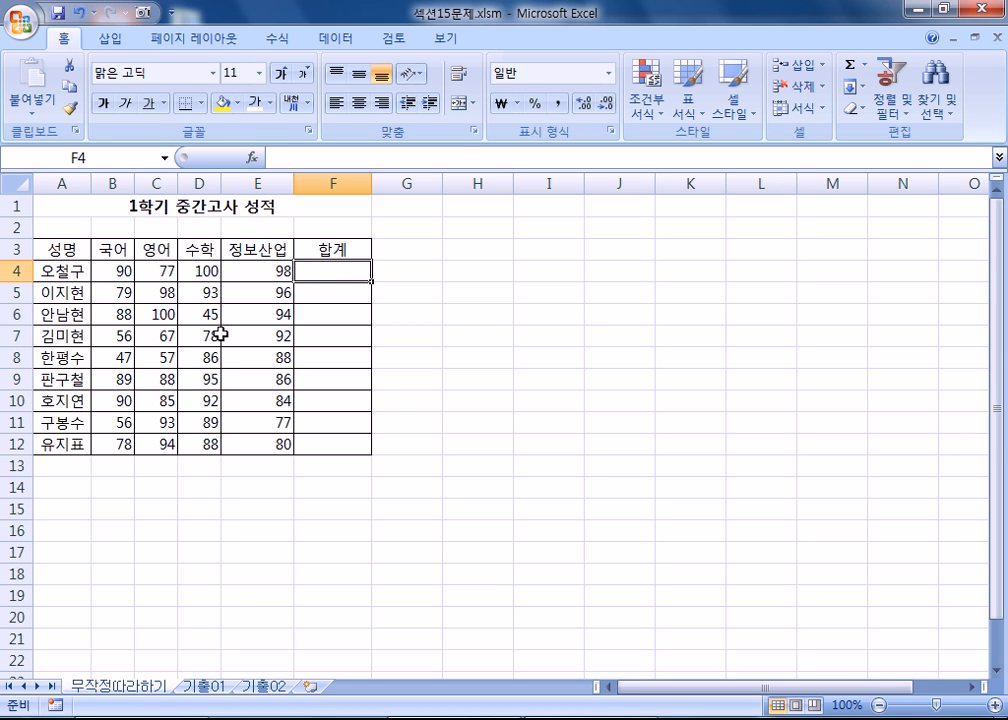
- Apply AutoSum to the scores and total column in B4:F12, and undo it
left_click_drag(117, 268, 322, 450)
left_click_drag(119, 268, 331, 446)
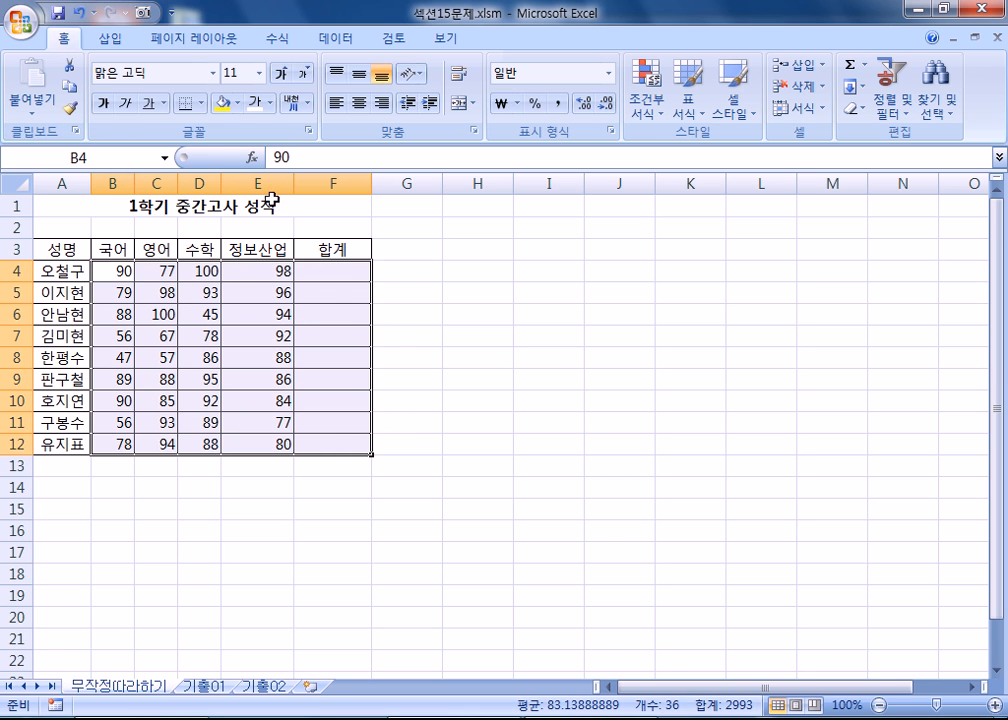
left_click(277, 42)
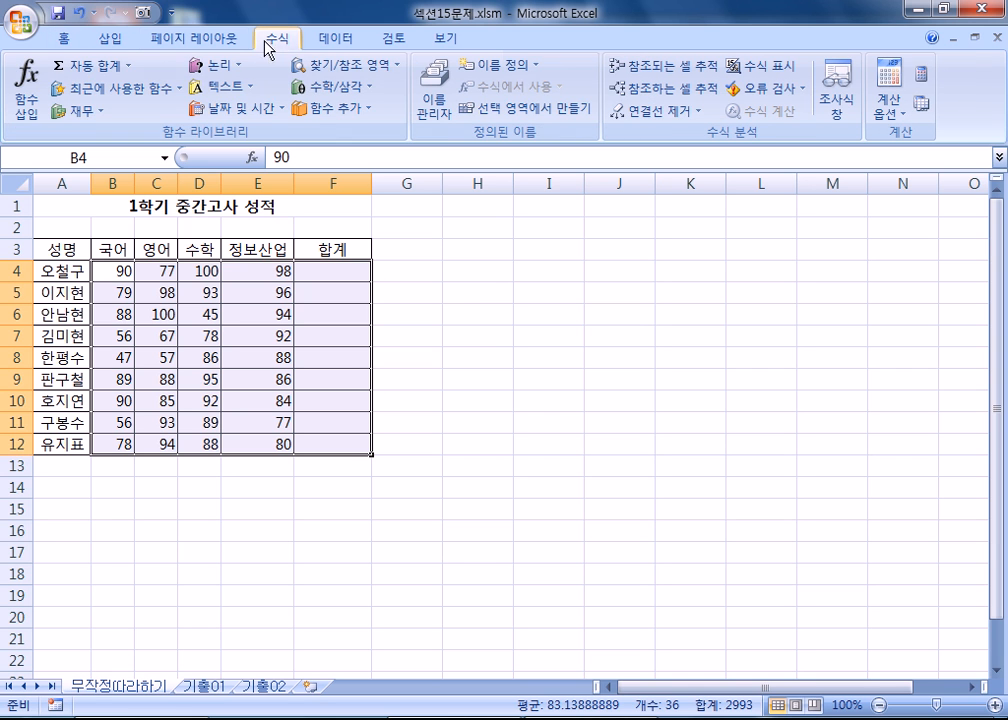
left_click(110, 70)
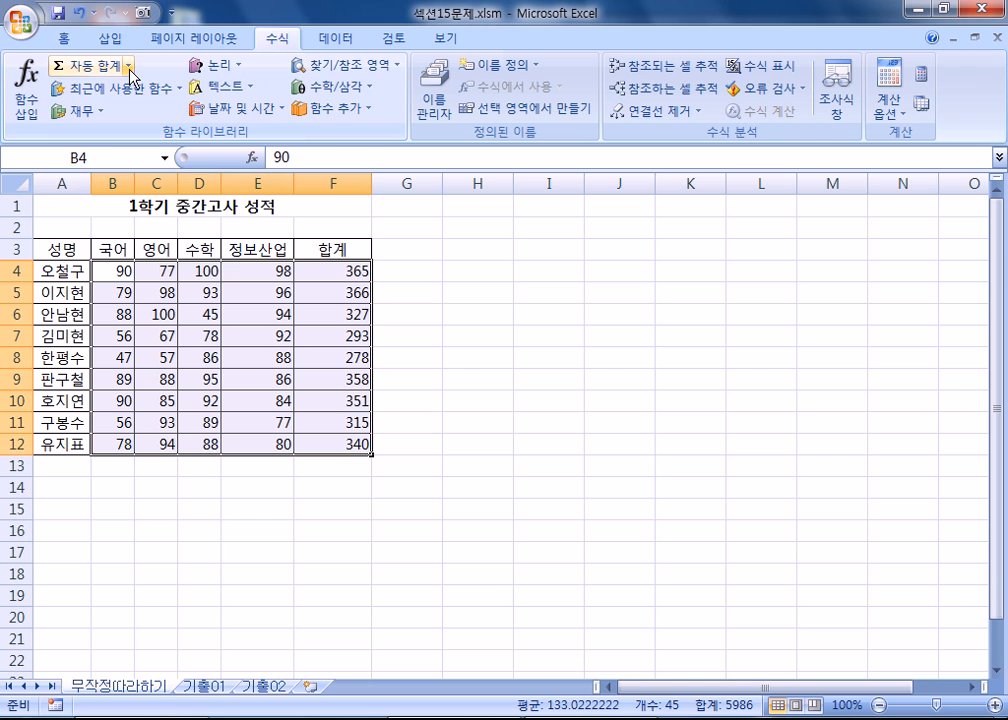
key("ctrl+z")
- Total the selected range B4:F12 with the Sum option of AutoSum, and clear F4:F12 after checking the formula in F4
left_click(128, 65)
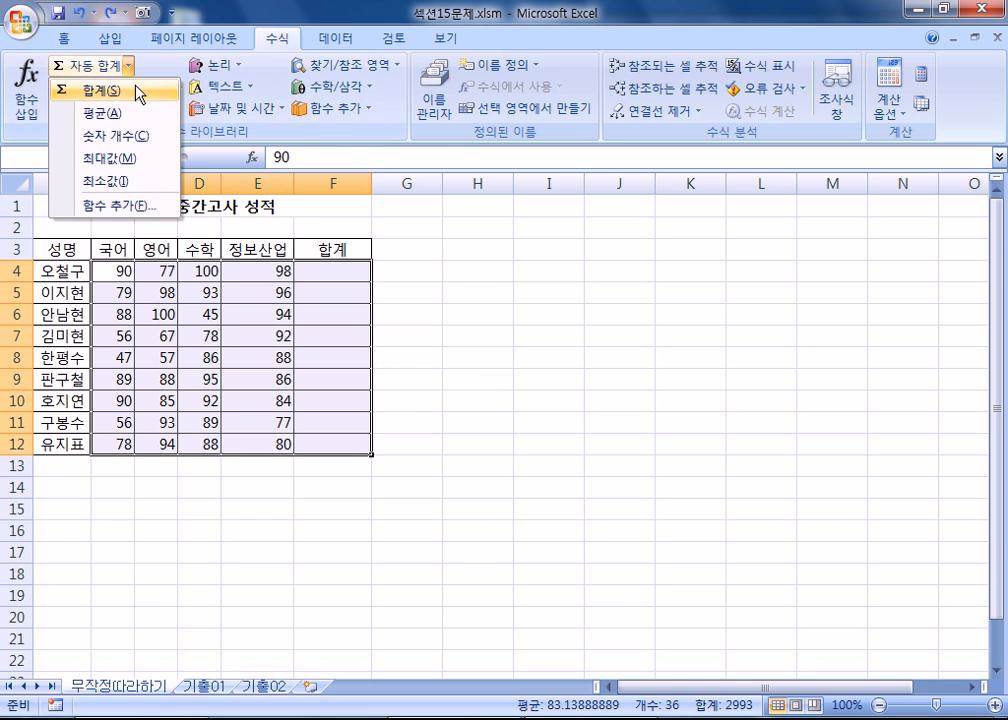
left_click(128, 91)
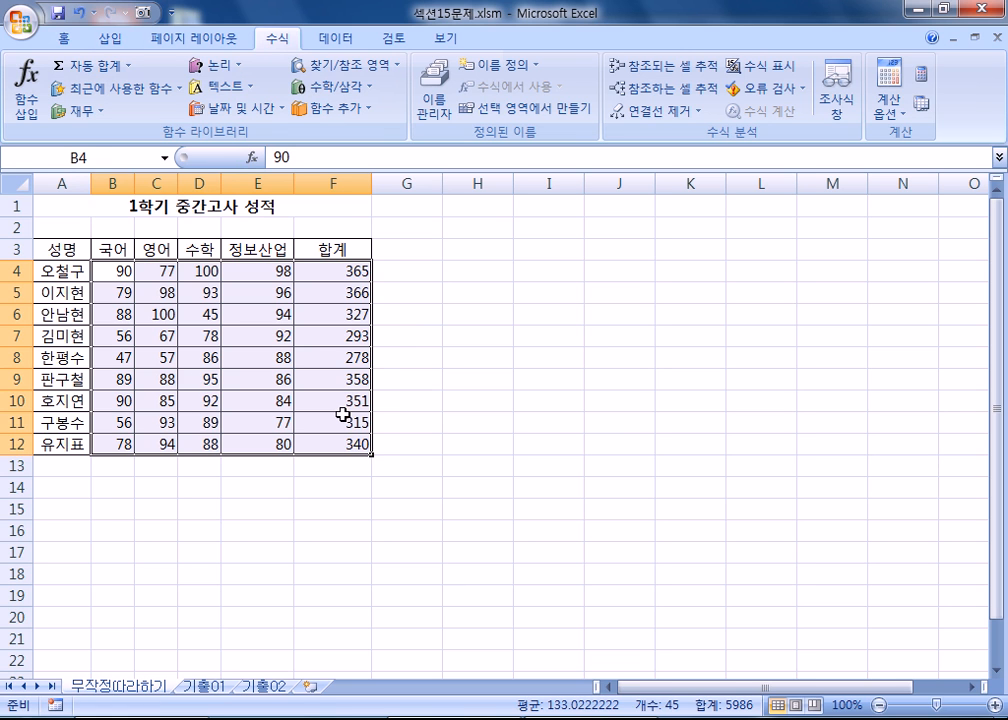
left_click(338, 270)
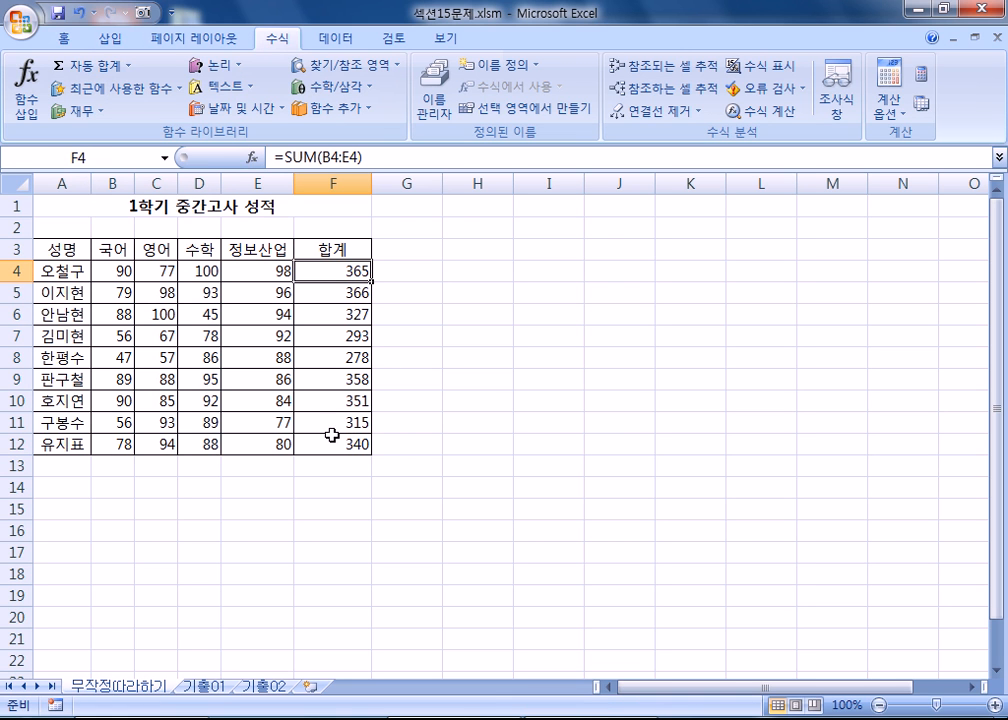
left_click_drag(342, 268, 335, 446)
key("Delete")
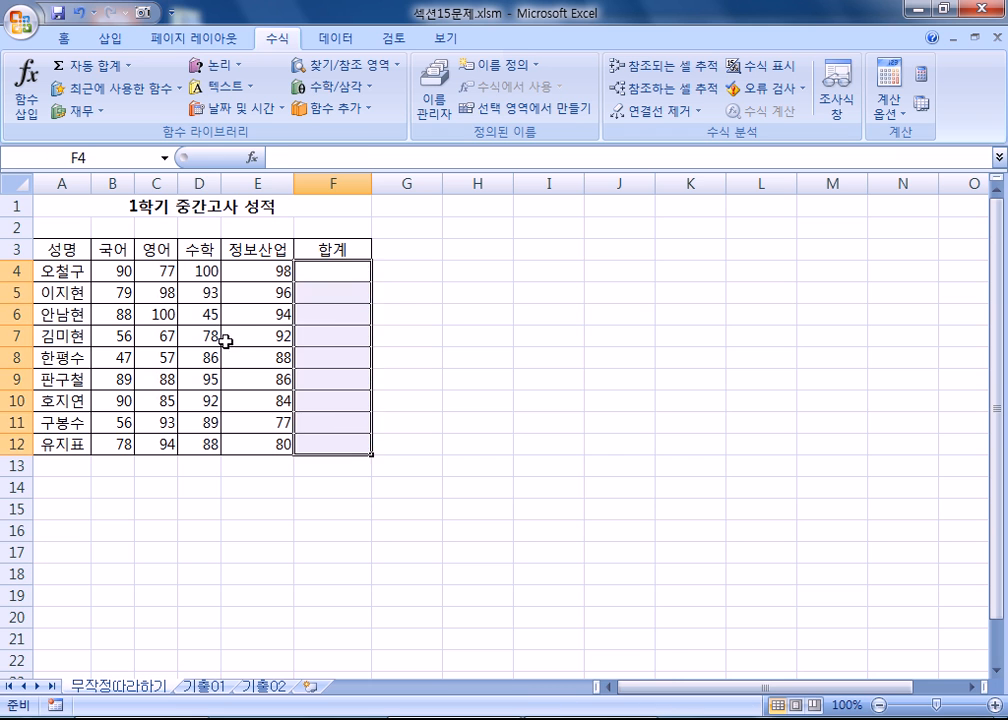
- Reselect B4:F12, repeat the AutoSum Sum calculation, and empty the total cells F4:F12 again
left_click_drag(110, 268, 320, 452)
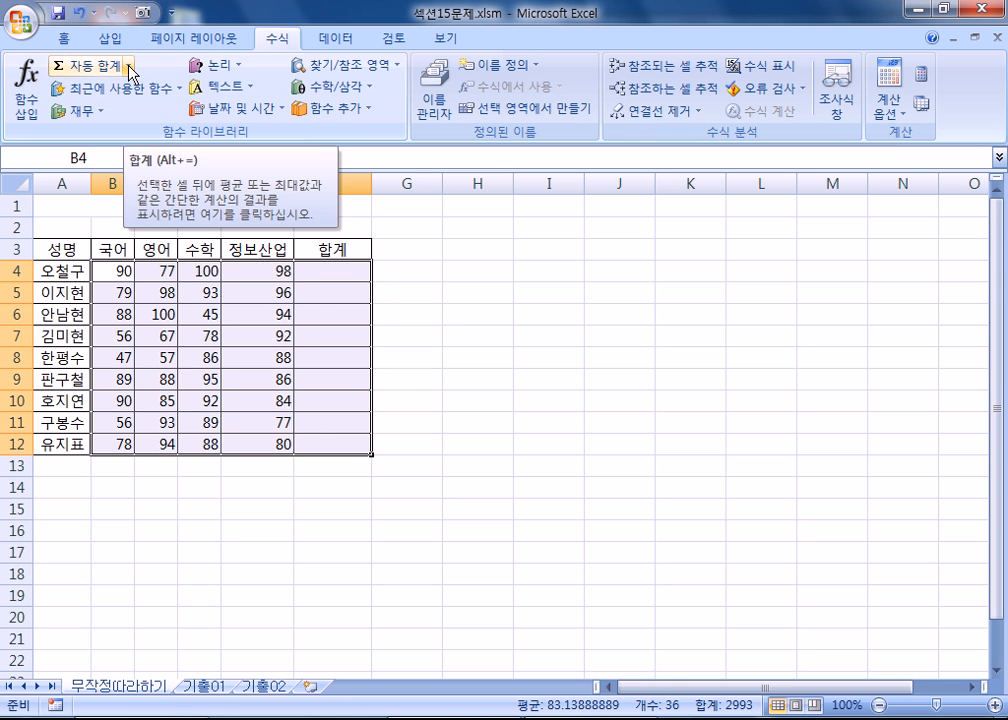
left_click(130, 70)
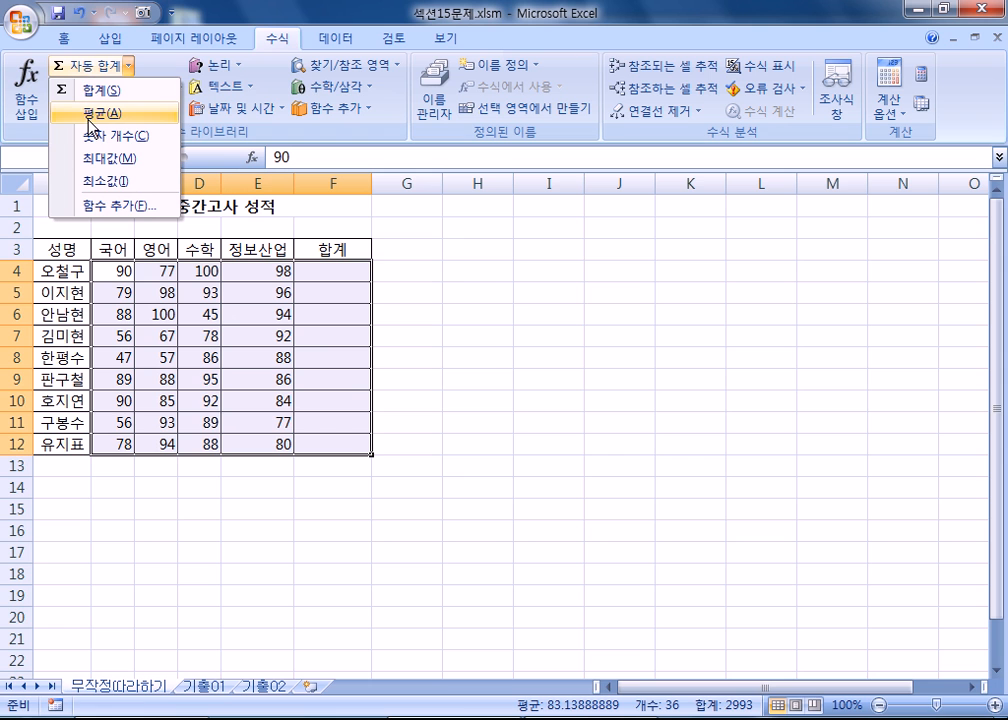
left_click(100, 91)
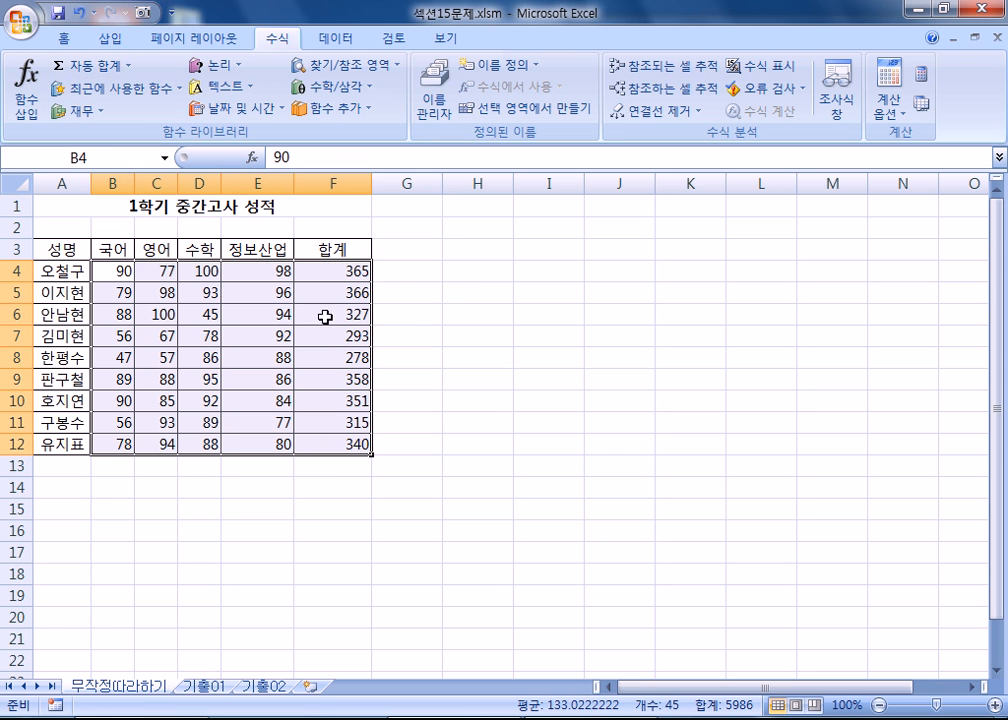
left_click_drag(333, 272, 362, 446)
key("Delete")
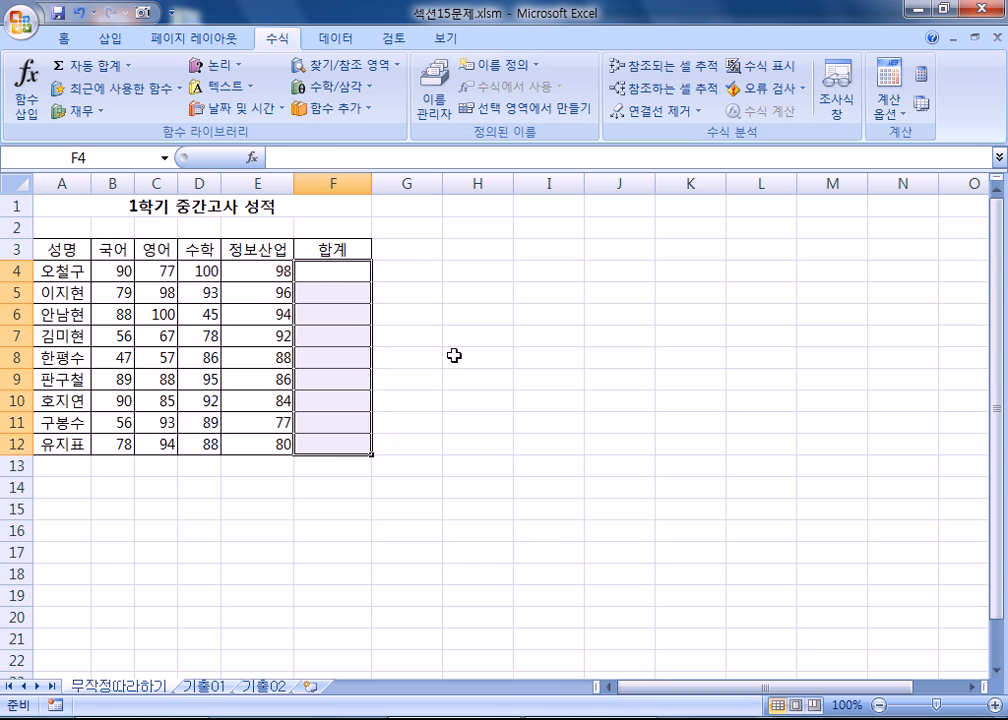
left_click(465, 363)
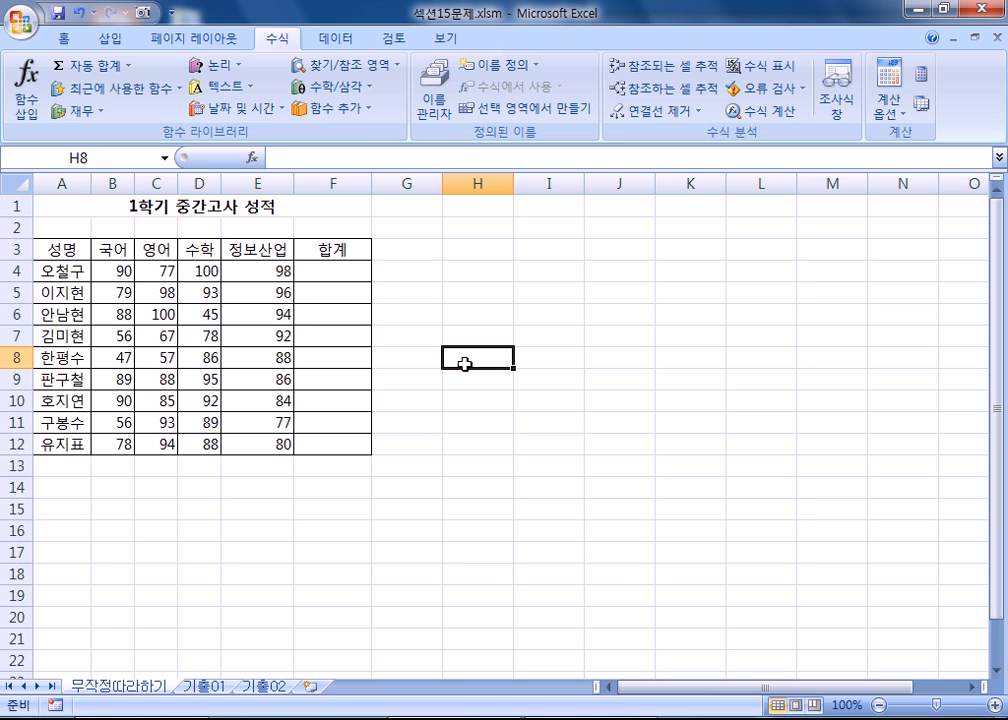
left_click_drag(530, 250, 646, 338)
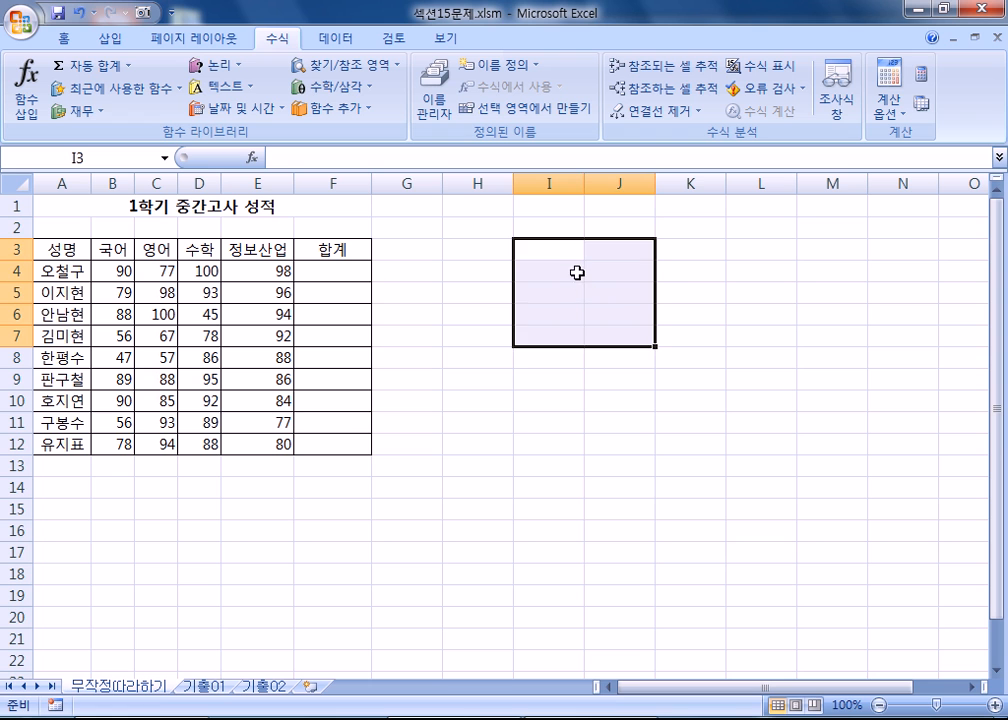
left_click(576, 272)
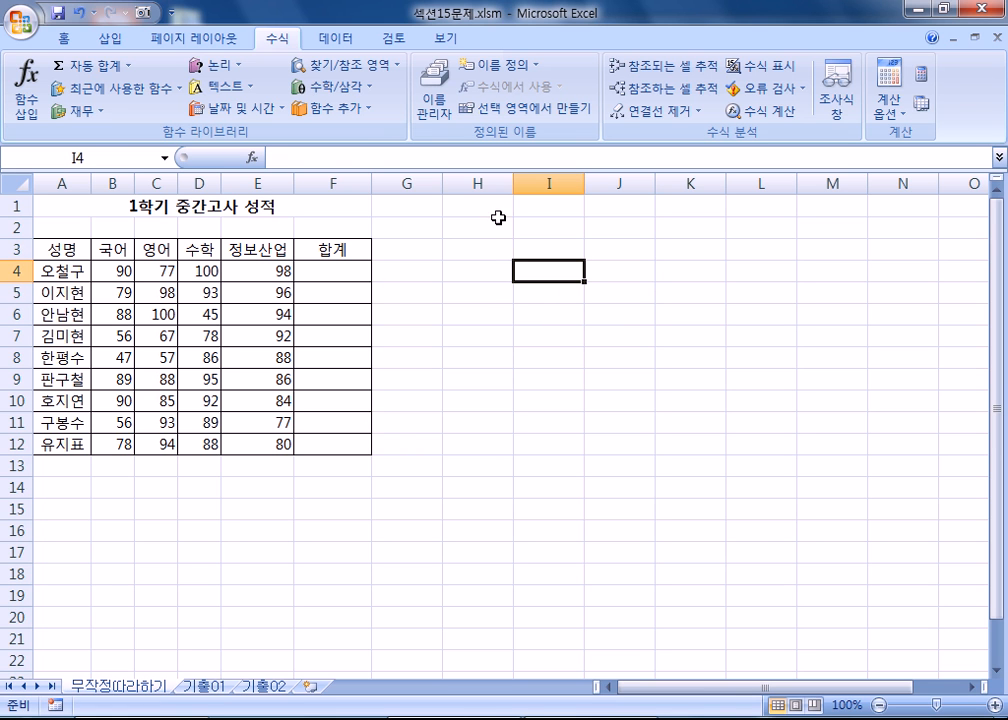
left_click(460, 43)
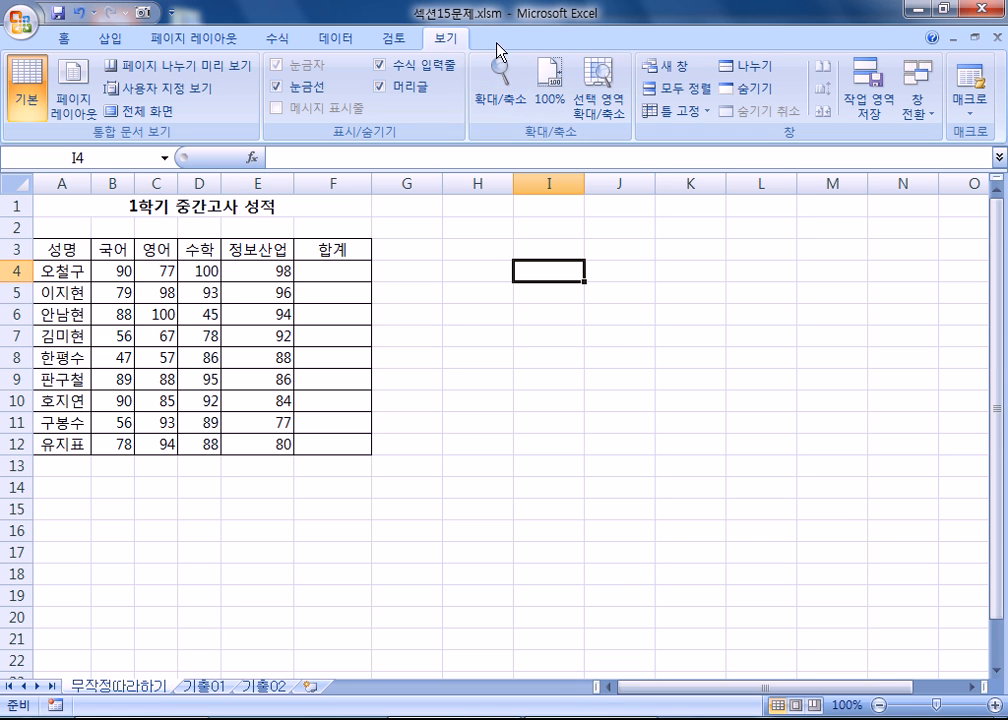
left_click(463, 376)
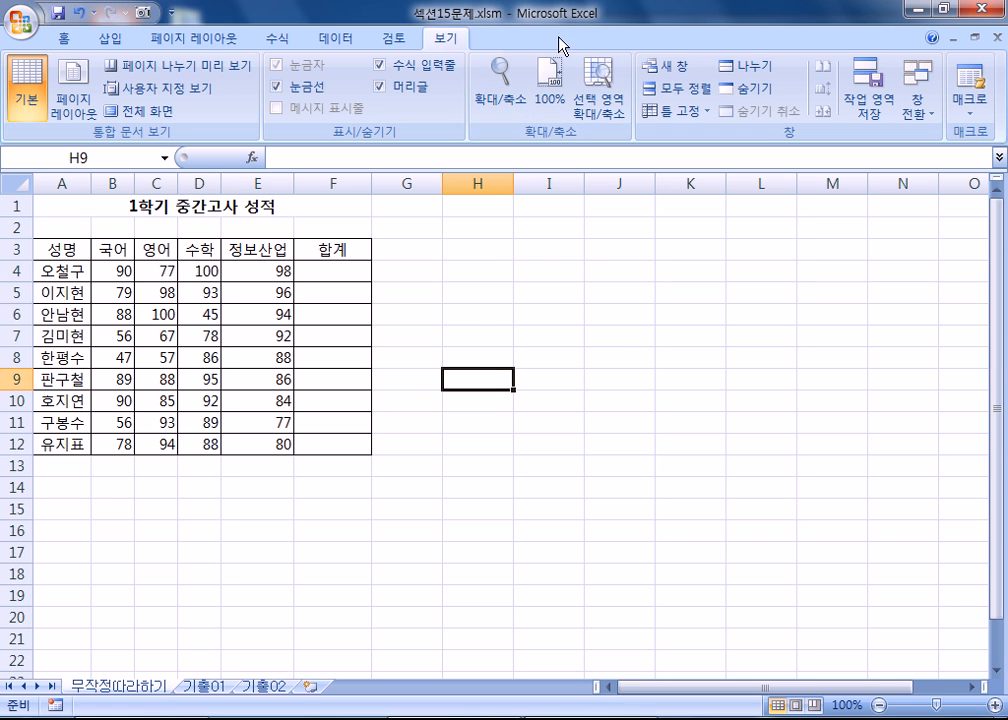
left_click(529, 333)
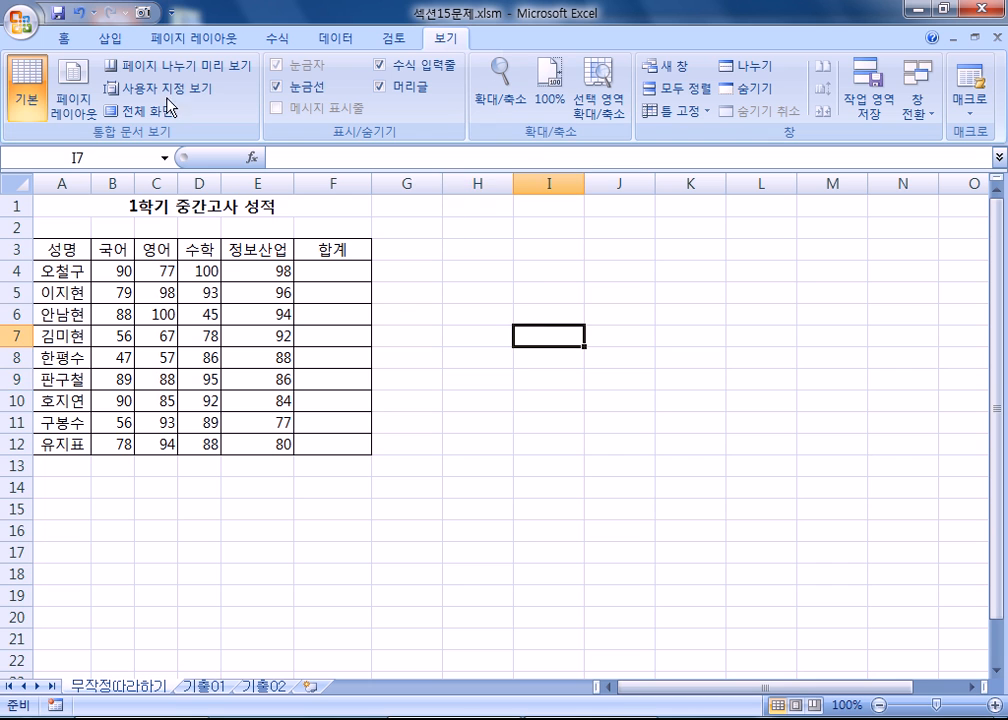
- Enable the option in Excel Options that shows 개발 도구 in the ribbon, and view its macro and control commands
left_click(14, 24)
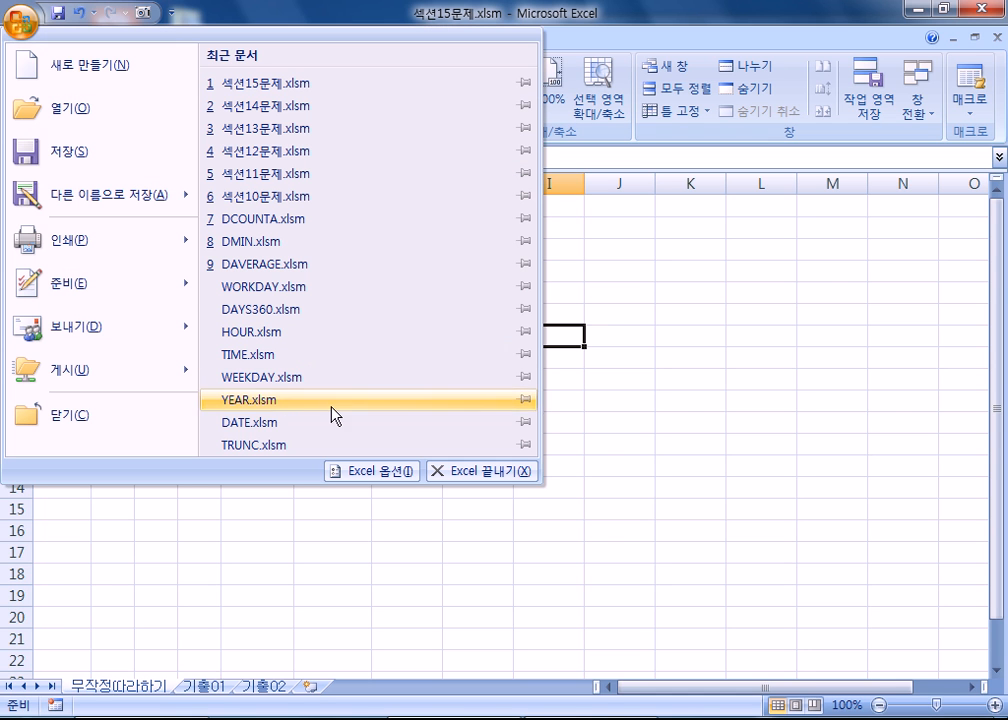
left_click(366, 470)
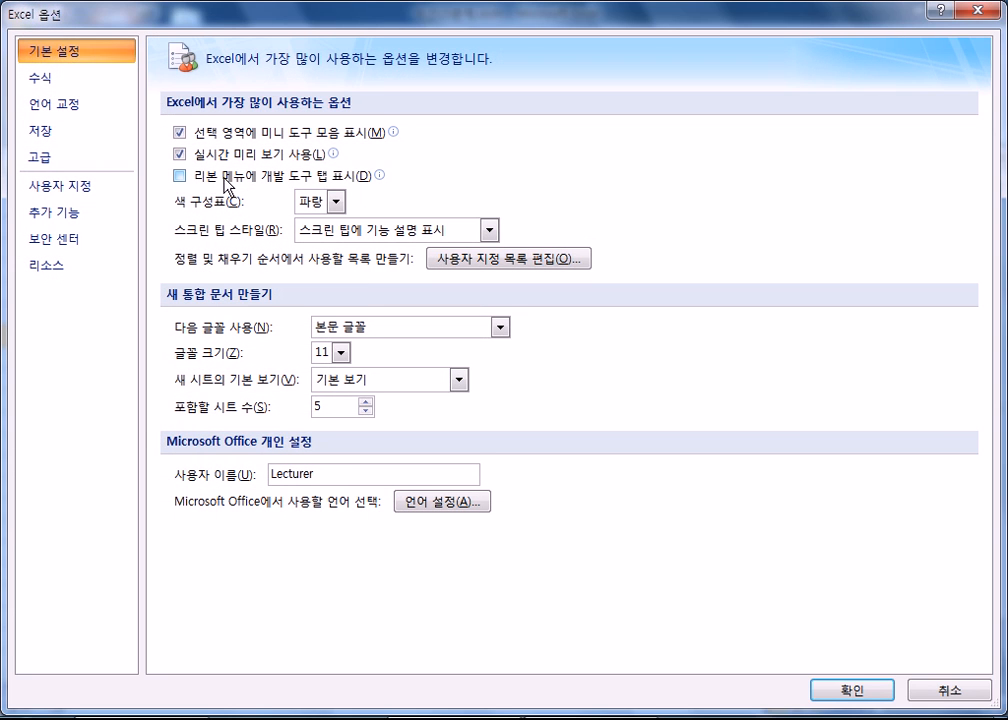
left_click(222, 181)
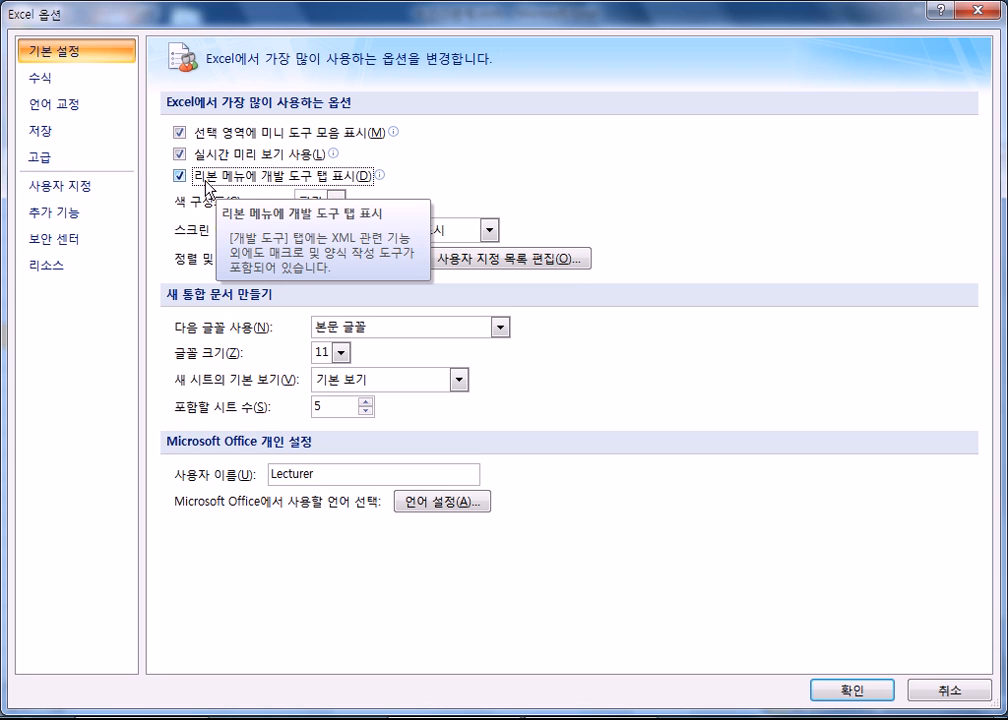
left_click(213, 185)
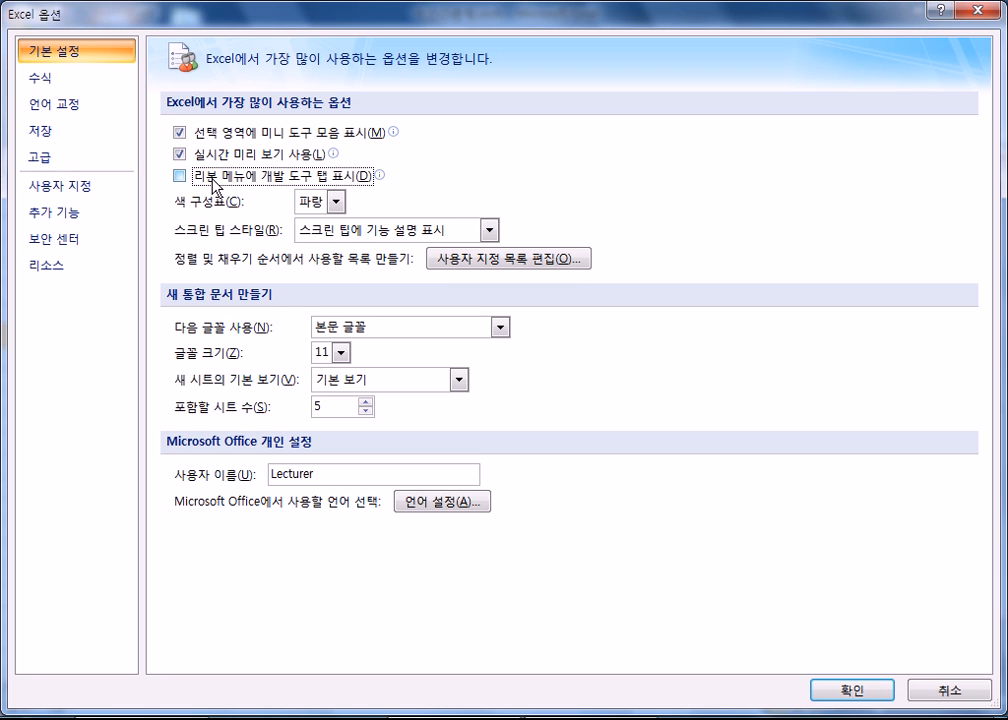
left_click(213, 185)
left_click(214, 185)
left_click(214, 185)
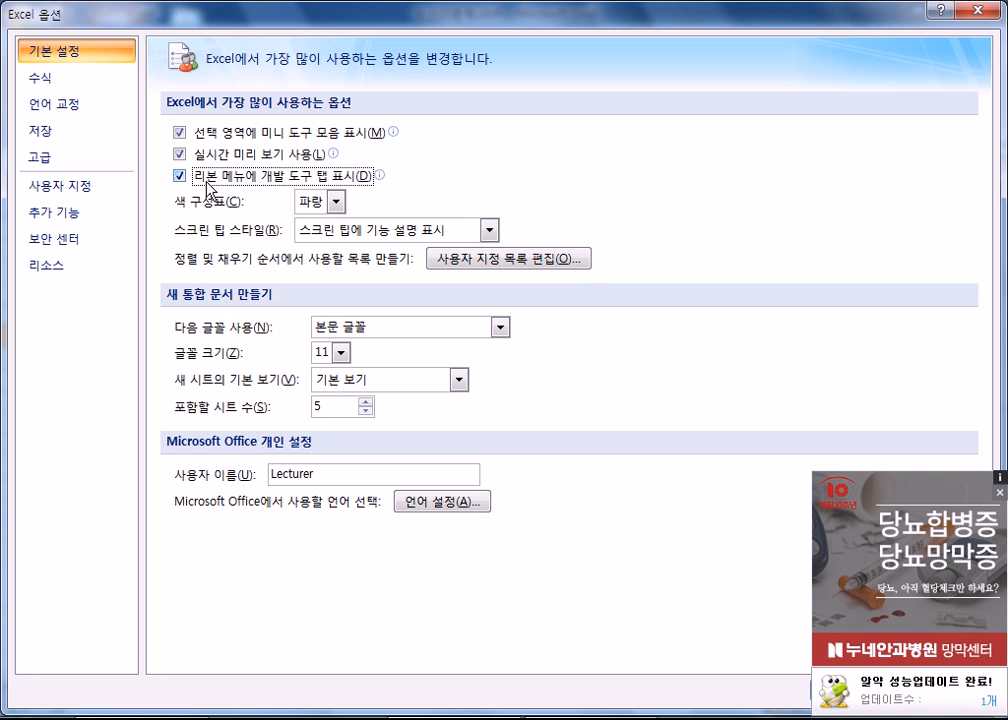
left_click(208, 184)
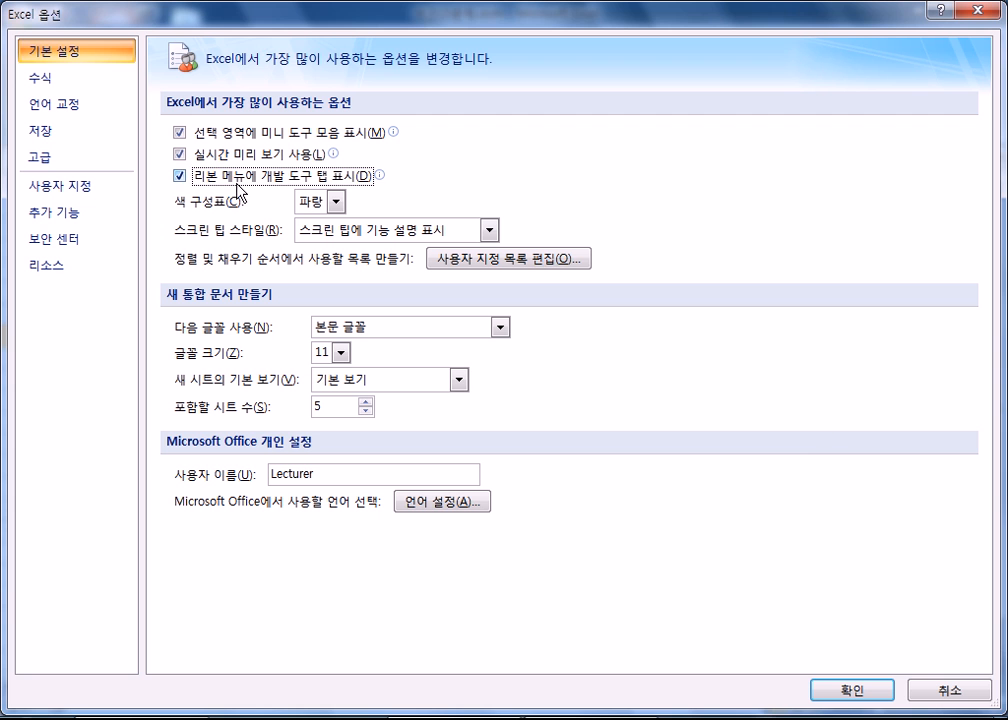
left_click(838, 692)
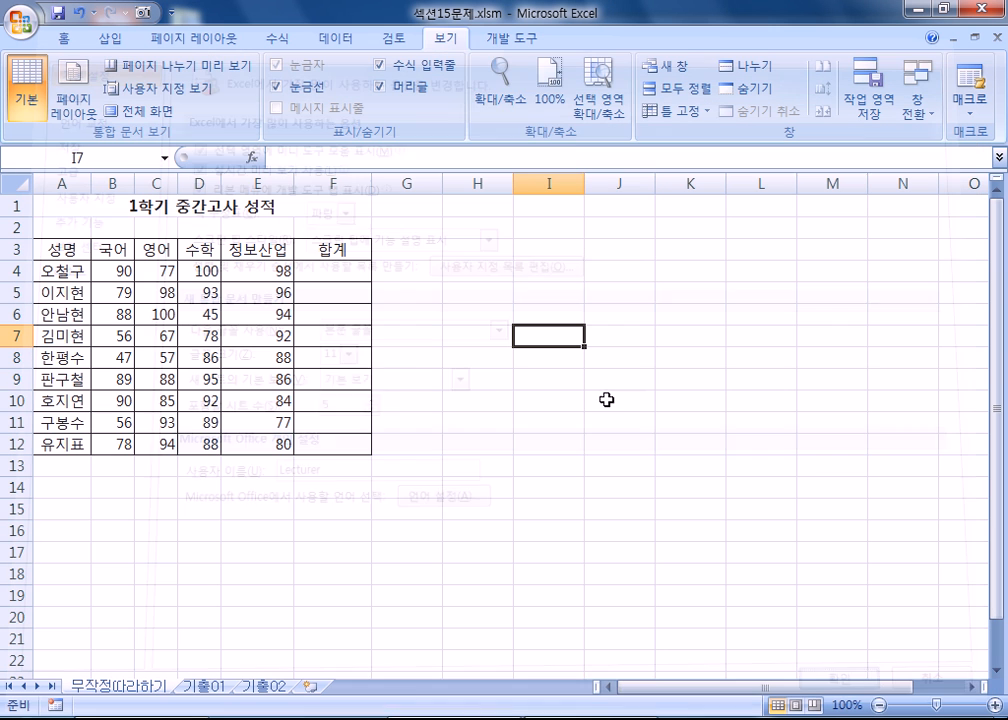
left_click(509, 40)
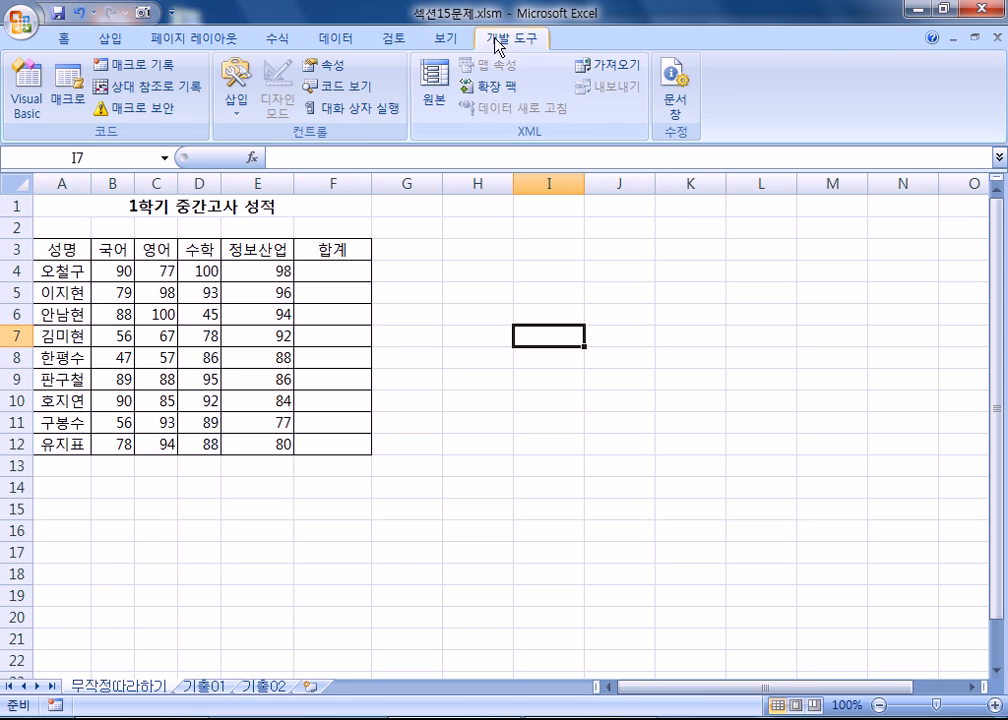
left_click(452, 39)
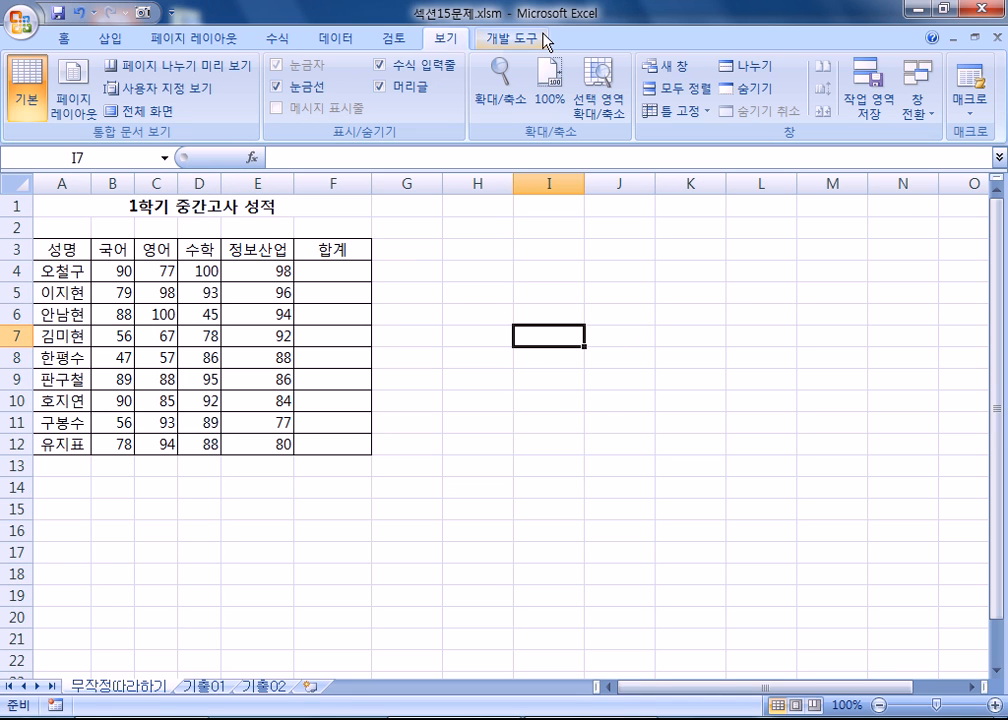
- Hide 개발 도구 from the ribbon by disabling its display option in Excel Options
left_click(20, 26)
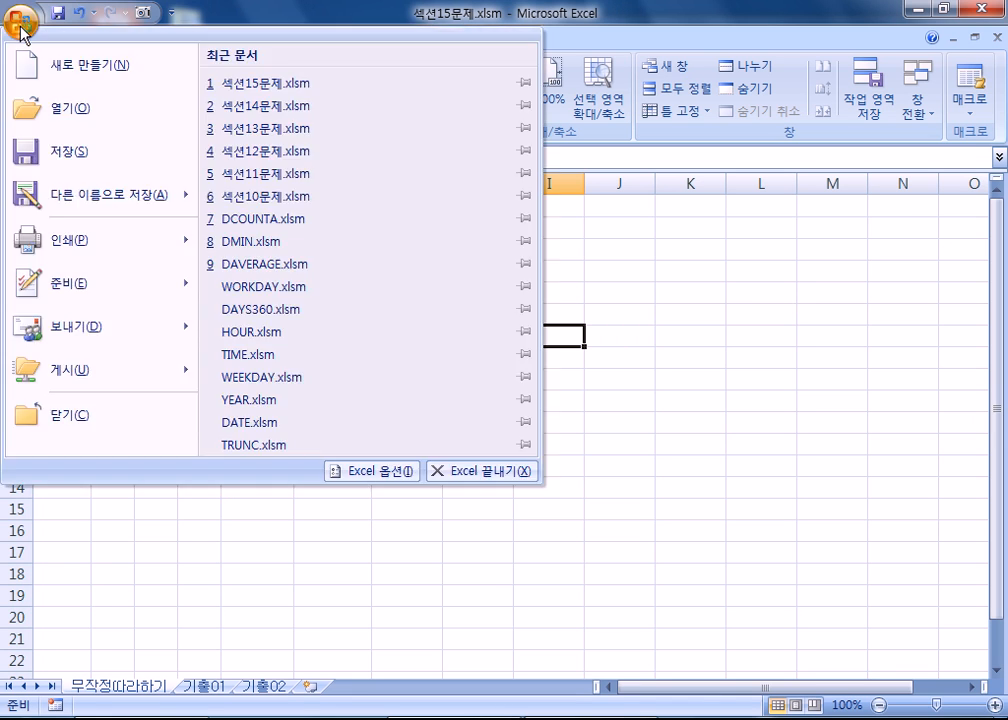
left_click(366, 472)
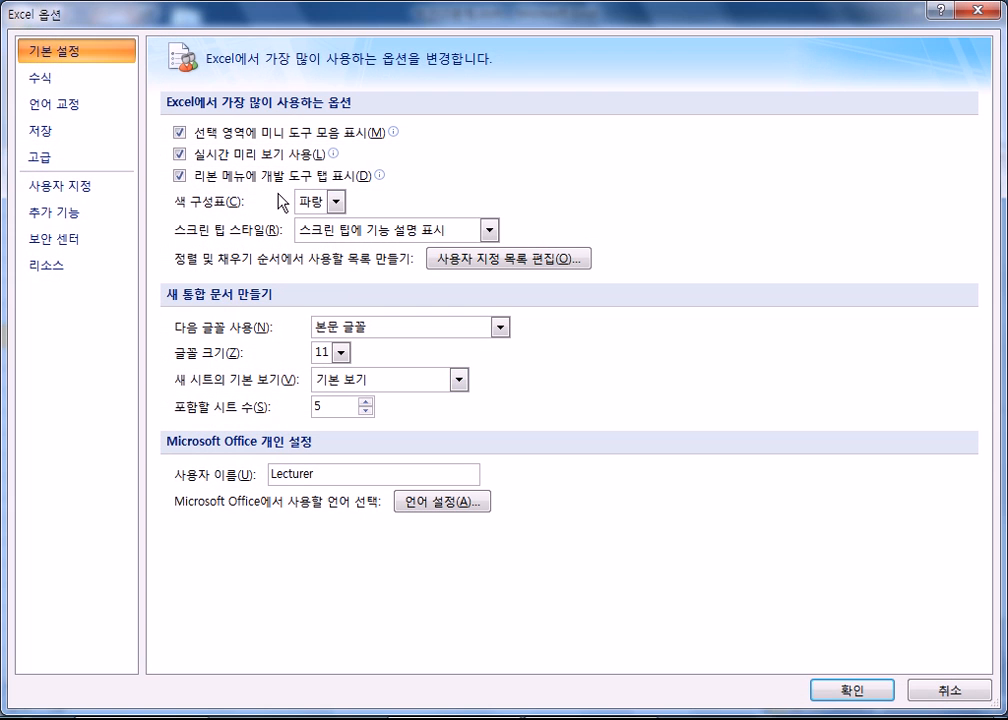
left_click(224, 182)
left_click(840, 689)
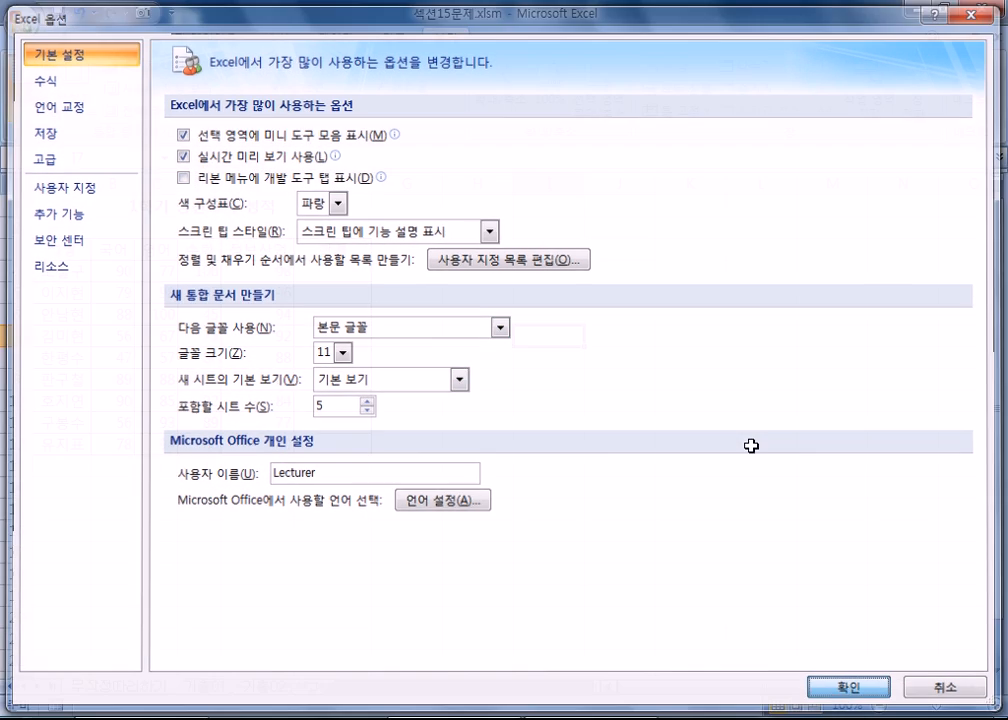
- Turn the 개발 도구 ribbon display back on in the basic Excel Options settings and show its commands
left_click(24, 20)
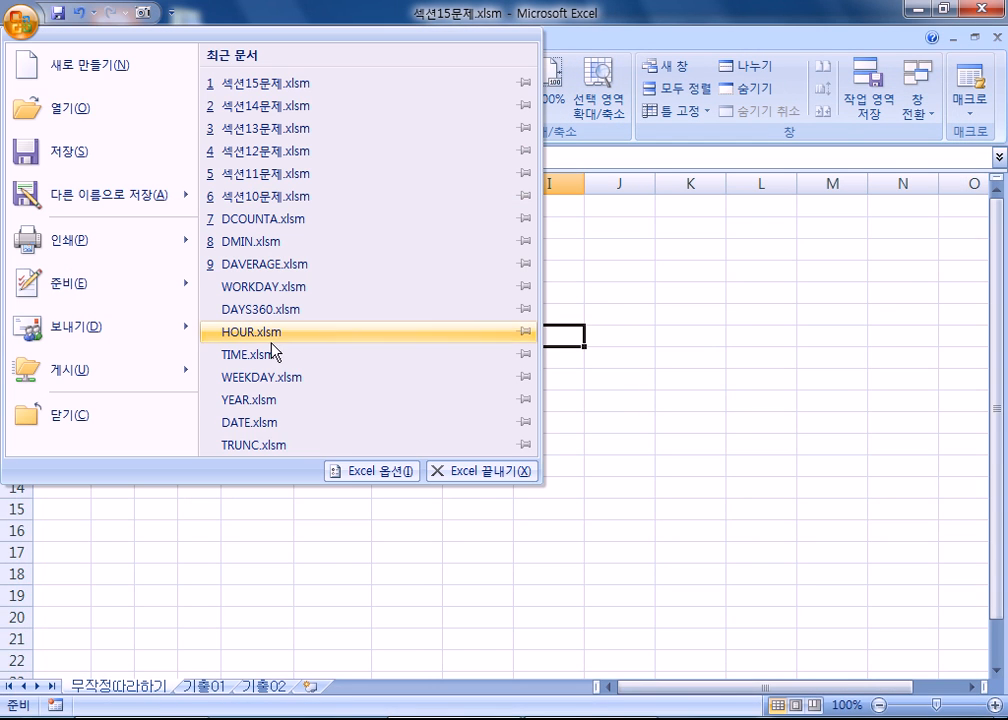
left_click(348, 472)
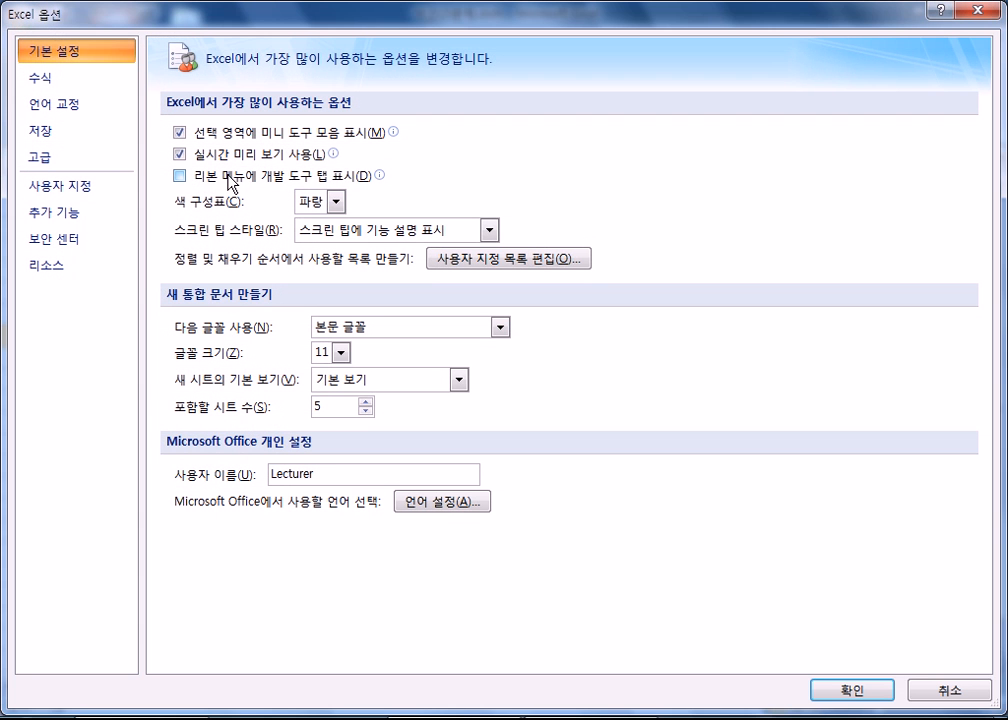
left_click(193, 180)
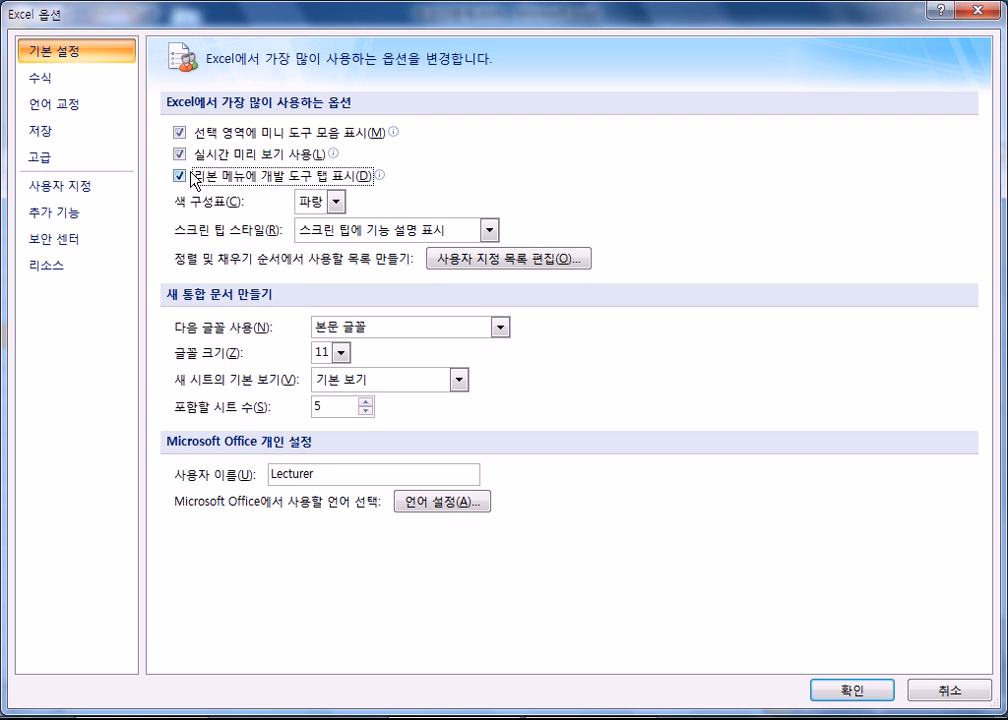
left_click(820, 690)
left_click(498, 42)
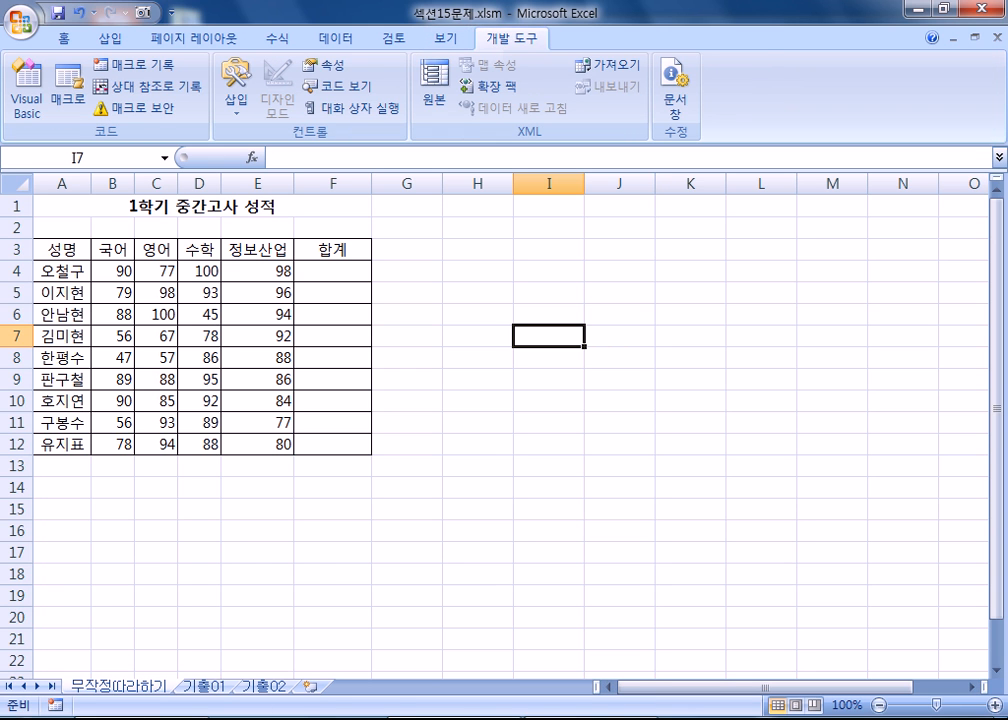
- Launch Microsoft Excel 2010 with a blank workbook and look at the commands under 개발 도구
left_click(25, 716)
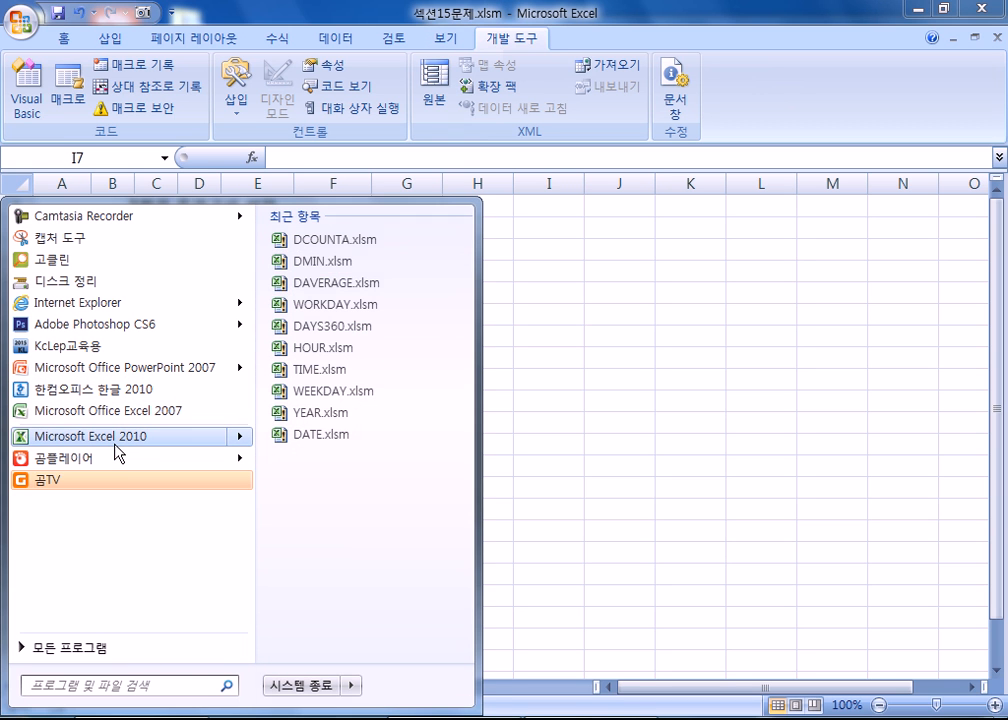
left_click(115, 442)
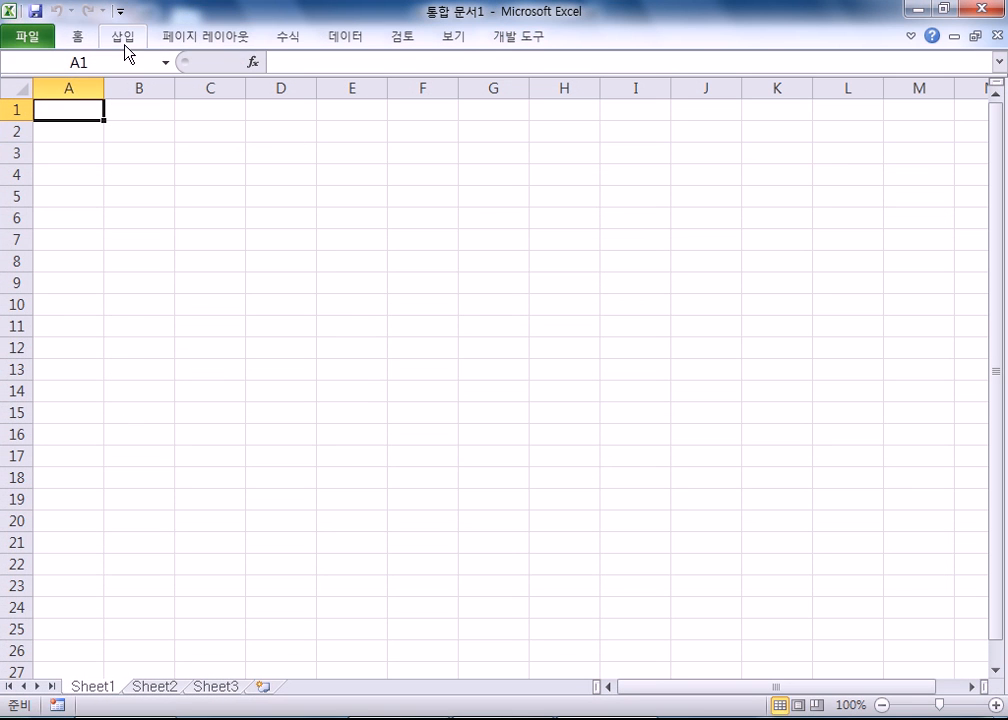
left_click(528, 44)
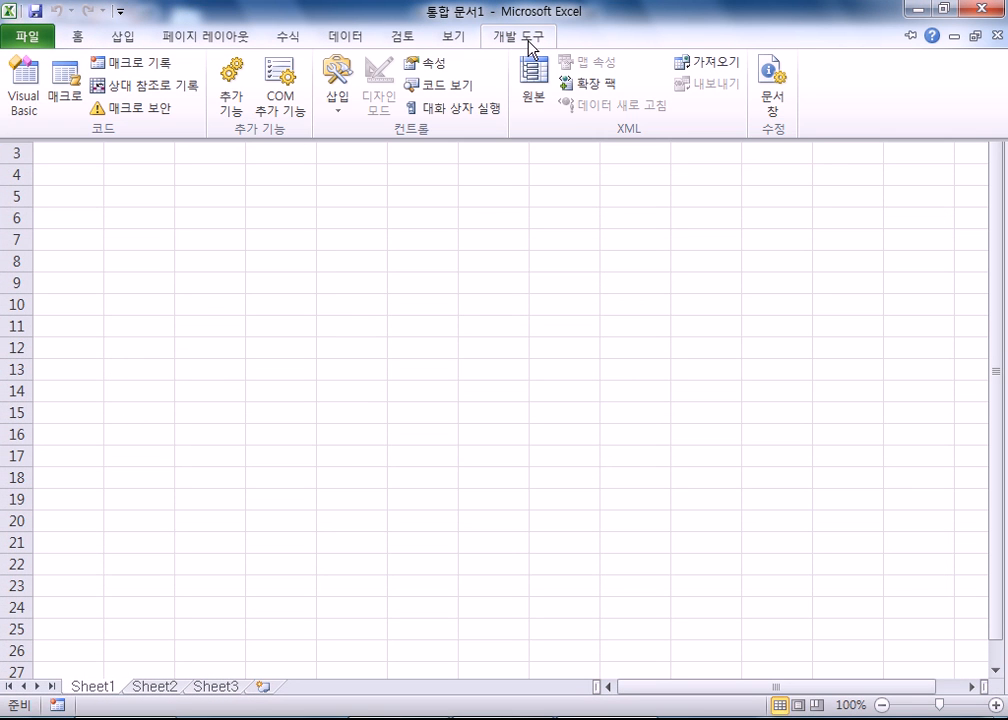
left_click(340, 203)
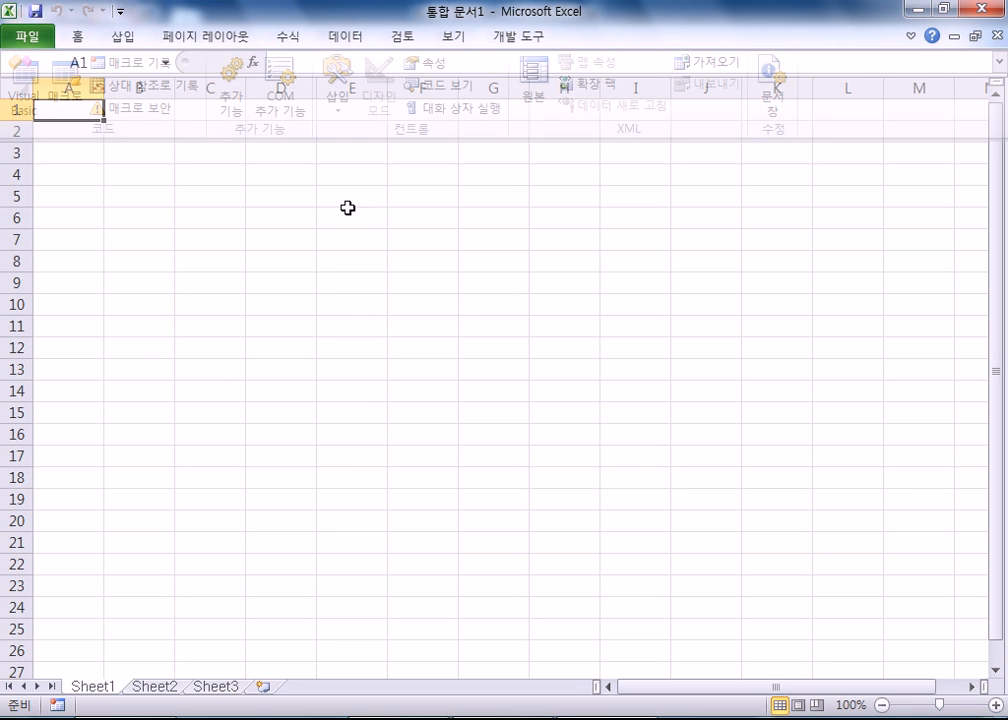
- Remove 개발 도구 from the Excel 2010 ribbon in the 리본 사용자 지정 options
left_click(25, 42)
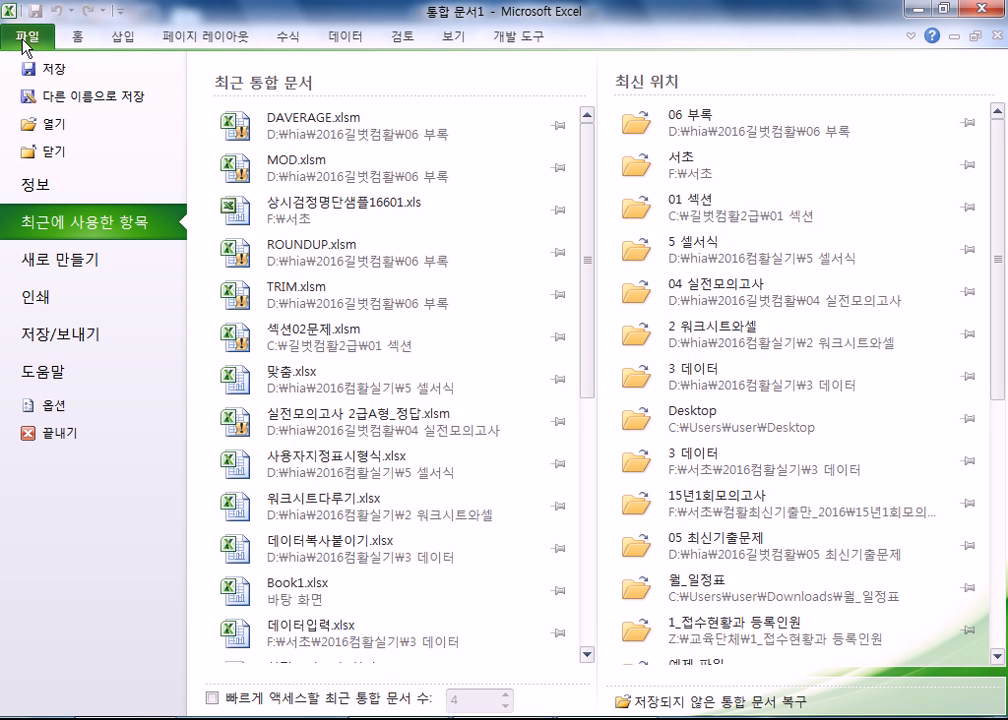
left_click(66, 414)
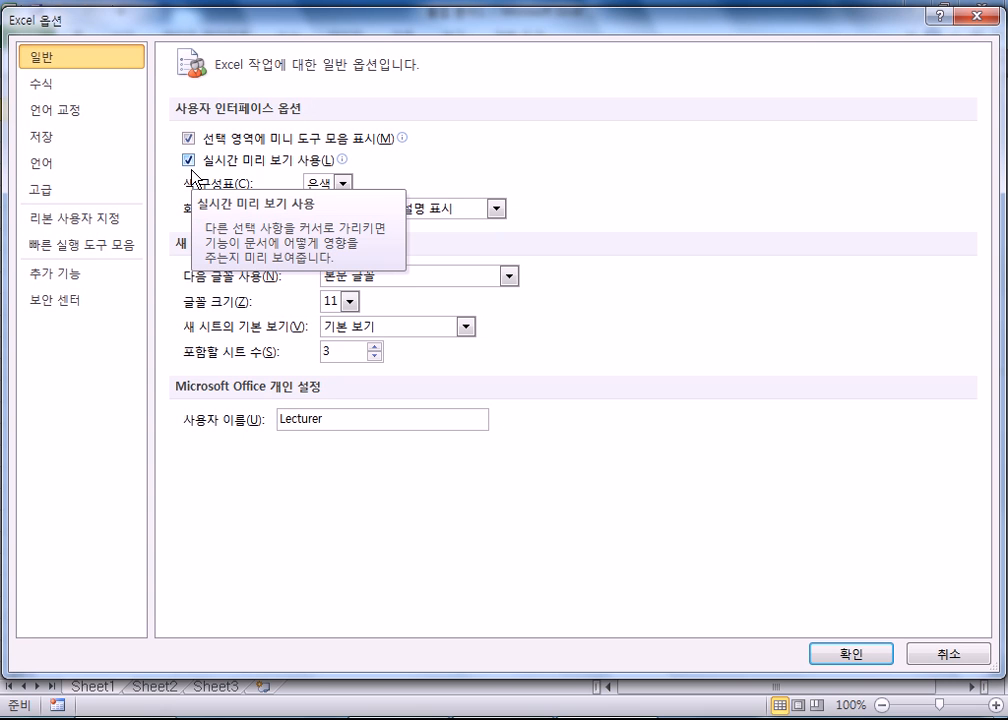
left_click(60, 224)
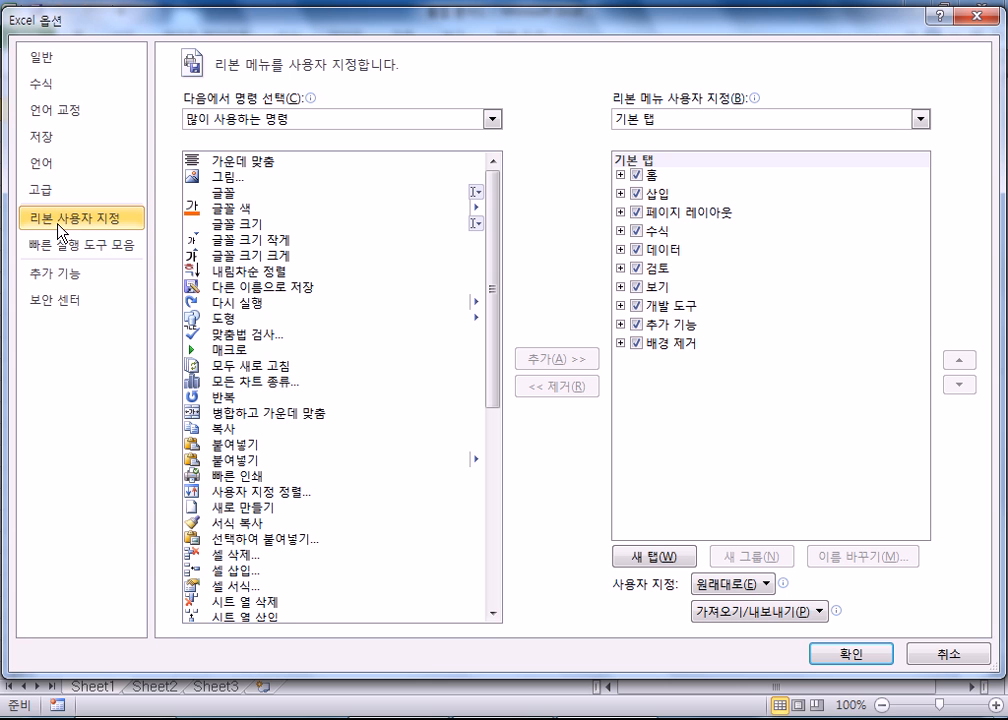
left_click(636, 305)
left_click(886, 655)
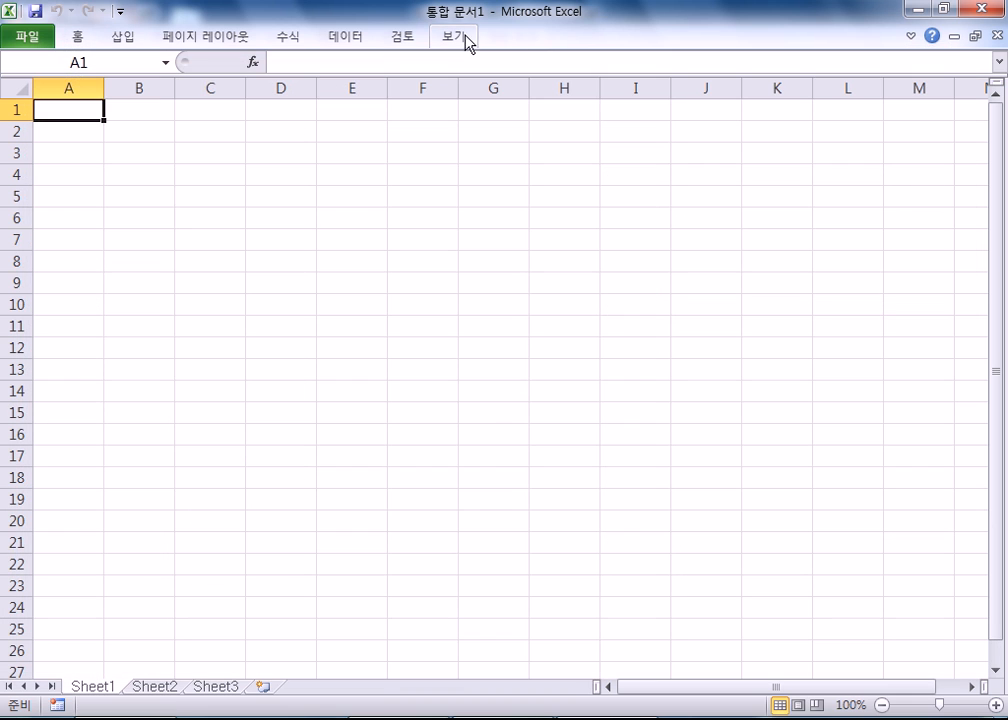
- Restore 개발 도구 to the Excel 2010 ribbon through the 리본 사용자 지정 options and open it
left_click(25, 40)
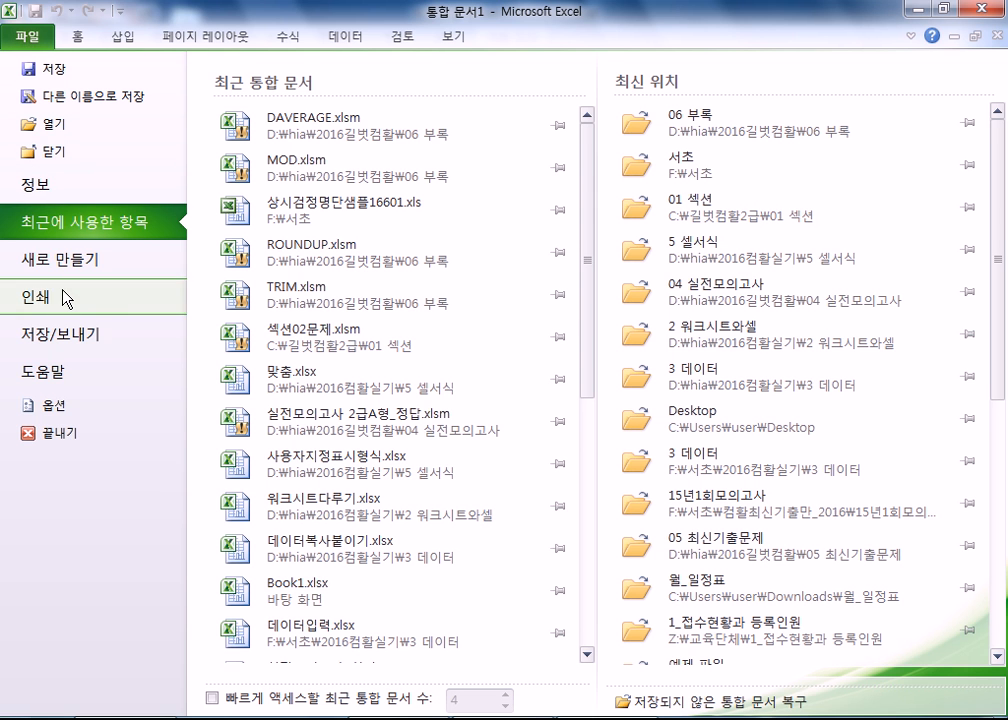
left_click(48, 407)
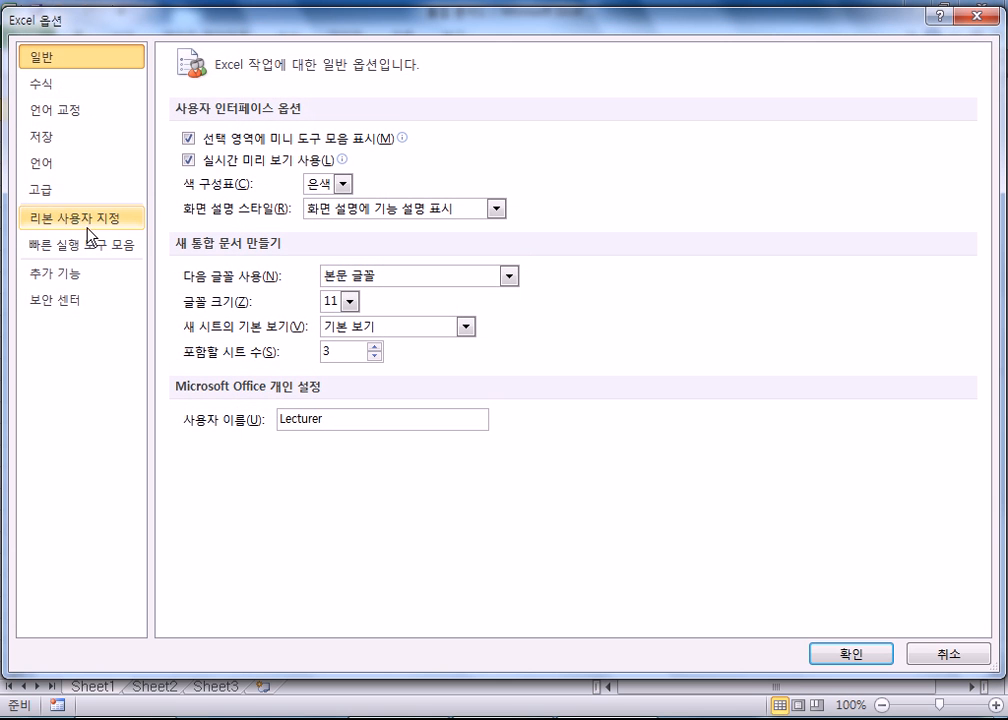
left_click(69, 225)
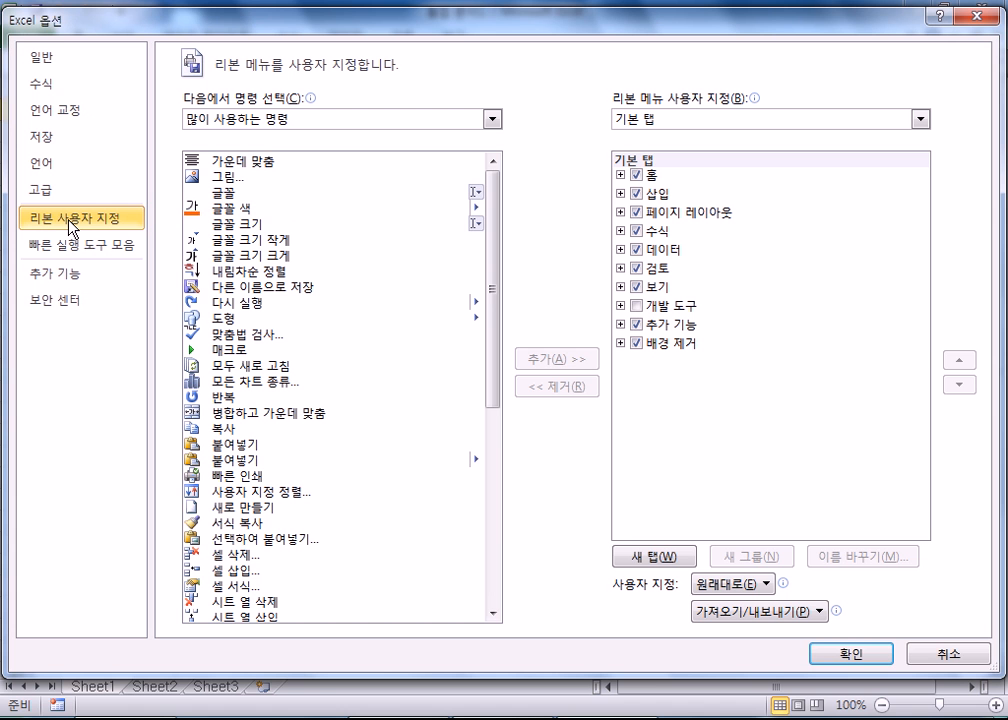
left_click(637, 306)
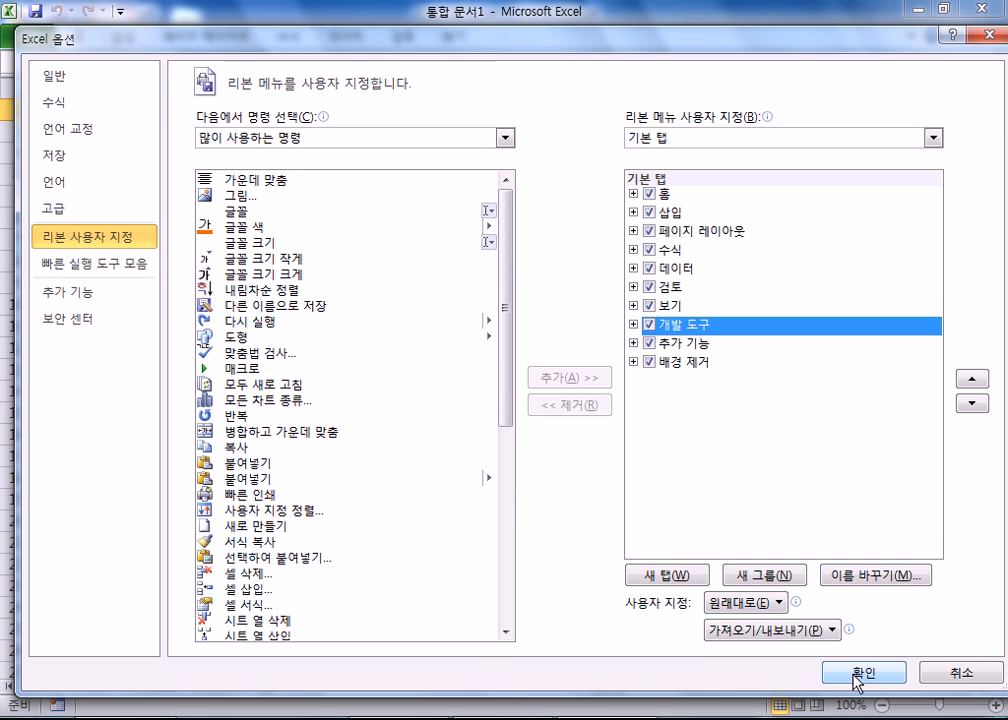
left_click(857, 676)
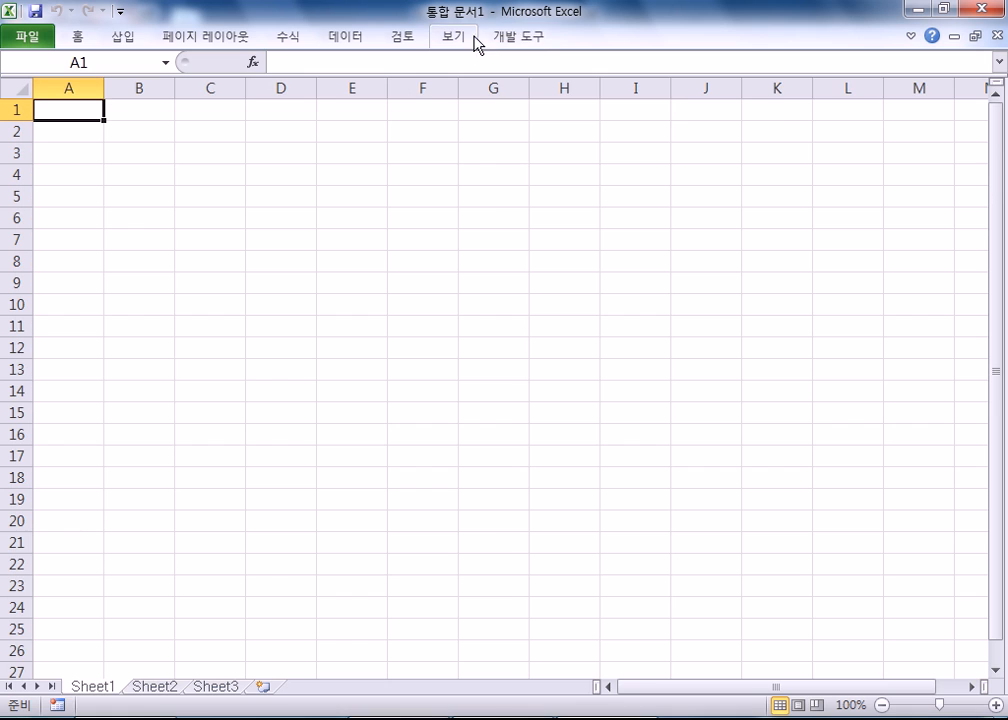
left_click(515, 37)
double_click(515, 37)
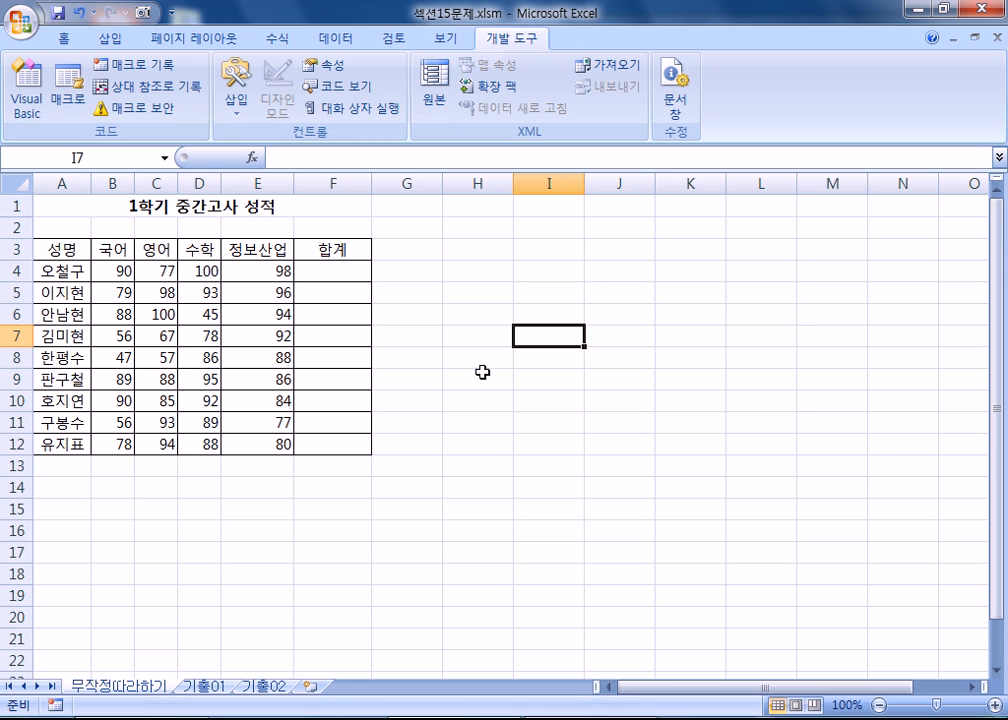
- Look through the shapes gallery and the 양식 컨트롤 list for objects that can run a macro
left_click(112, 40)
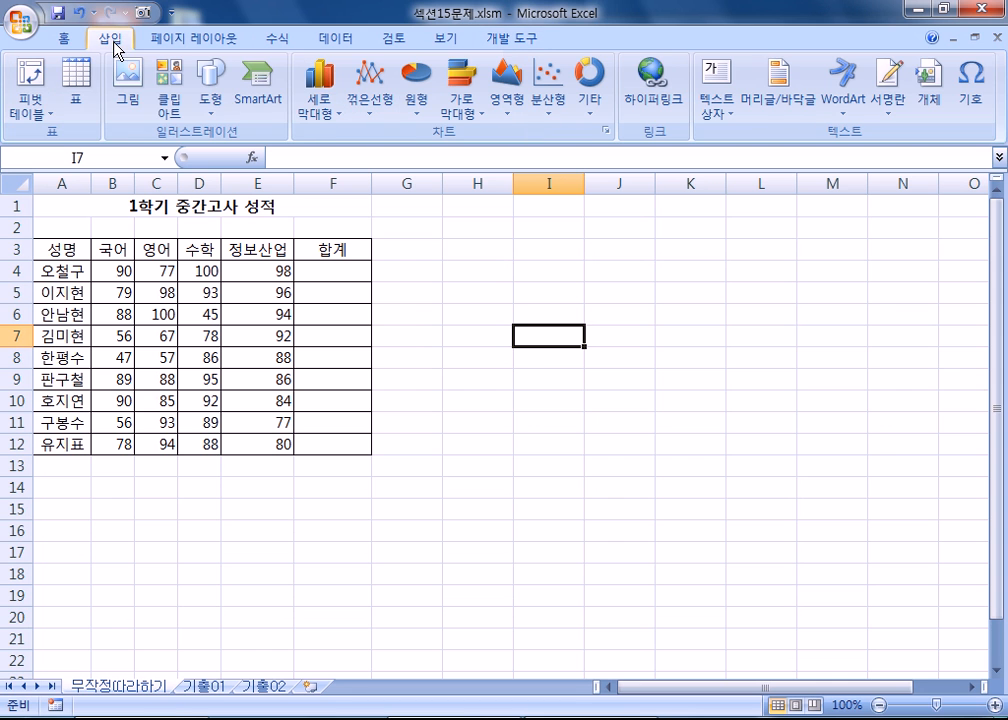
left_click(208, 100)
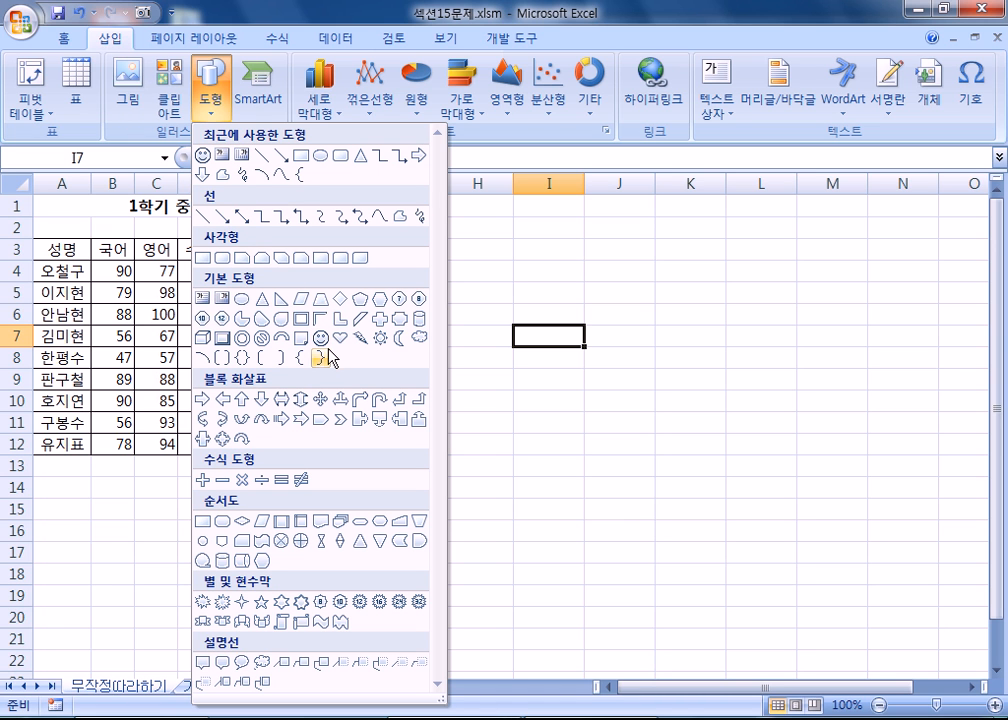
left_click(495, 45)
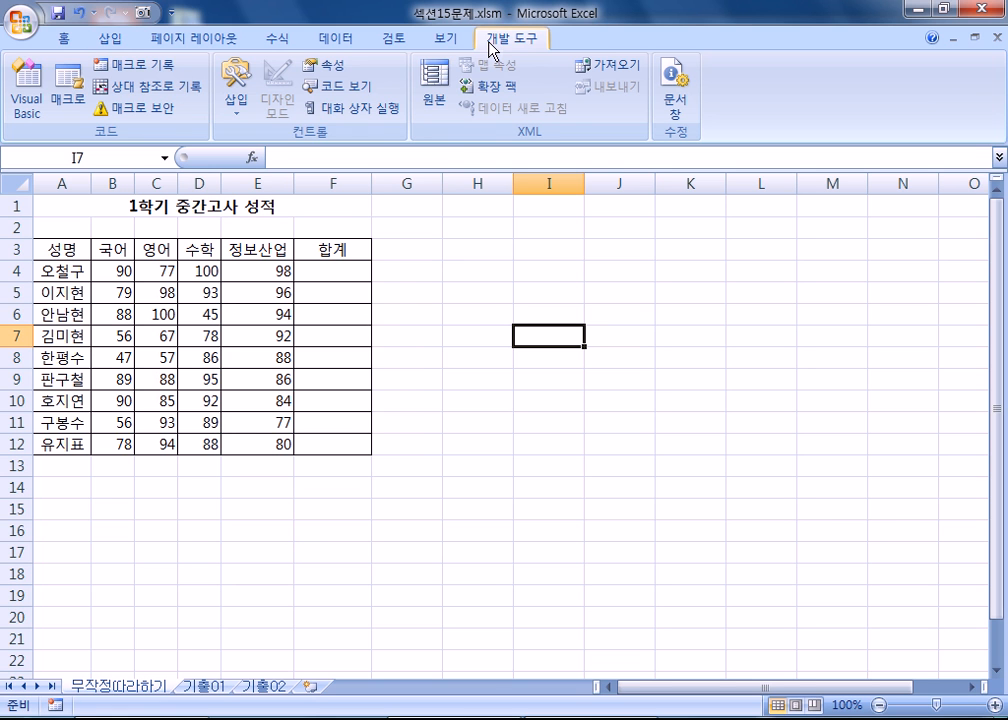
left_click(236, 112)
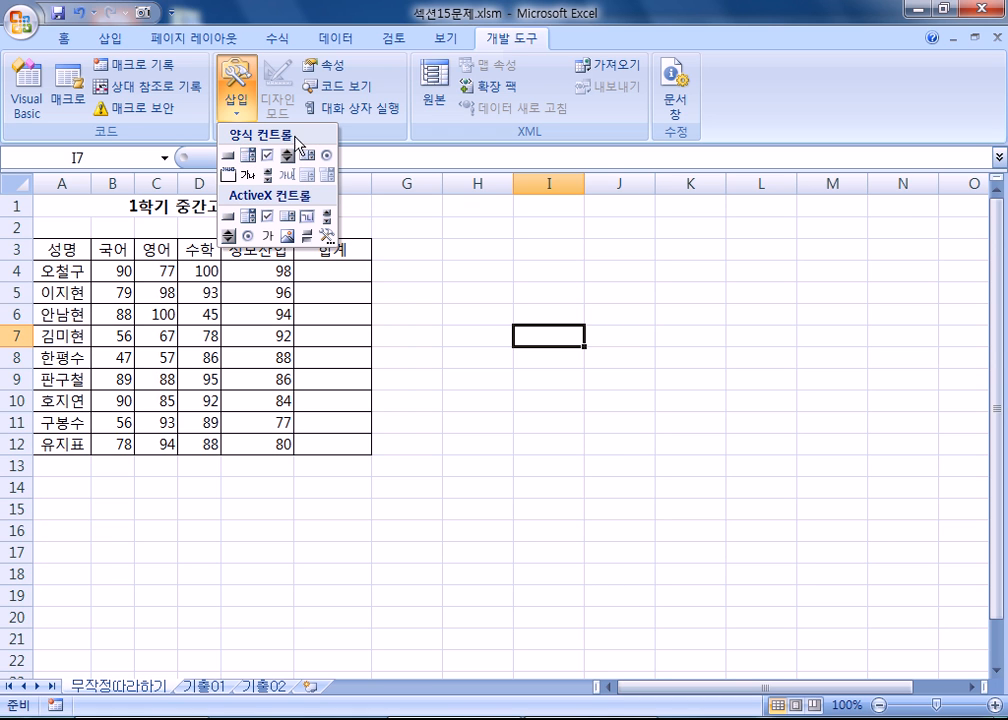
- Draw a form control button spanning about H4 to J8 and dismiss its 매크로 지정 dialog
left_click(232, 158)
left_click_drag(482, 271, 641, 360)
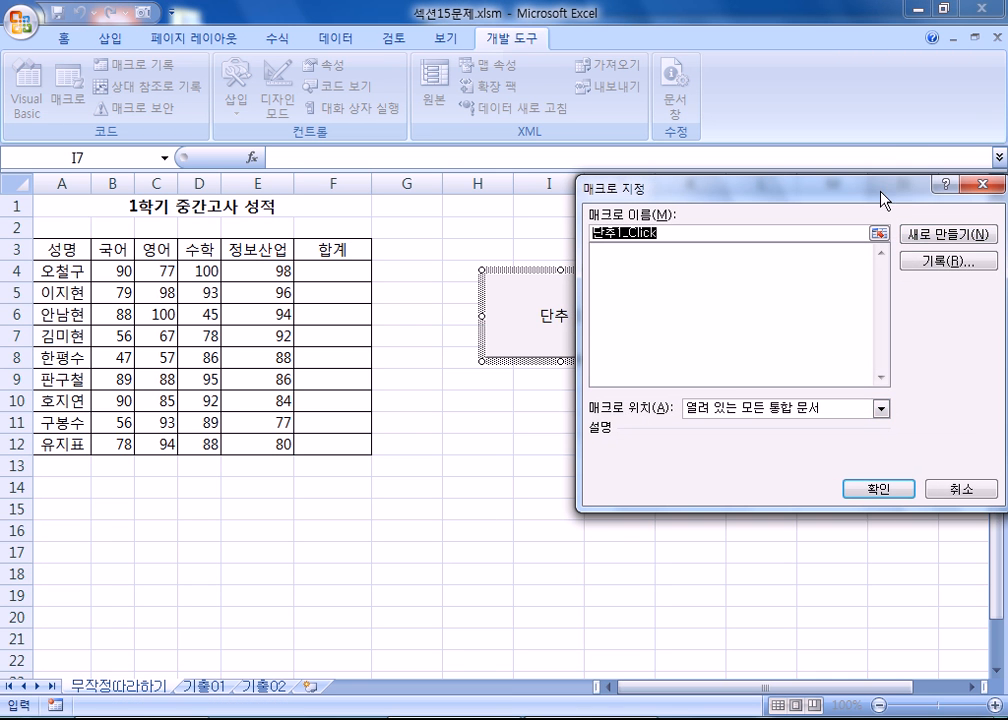
left_click_drag(884, 192, 801, 153)
left_click(879, 450)
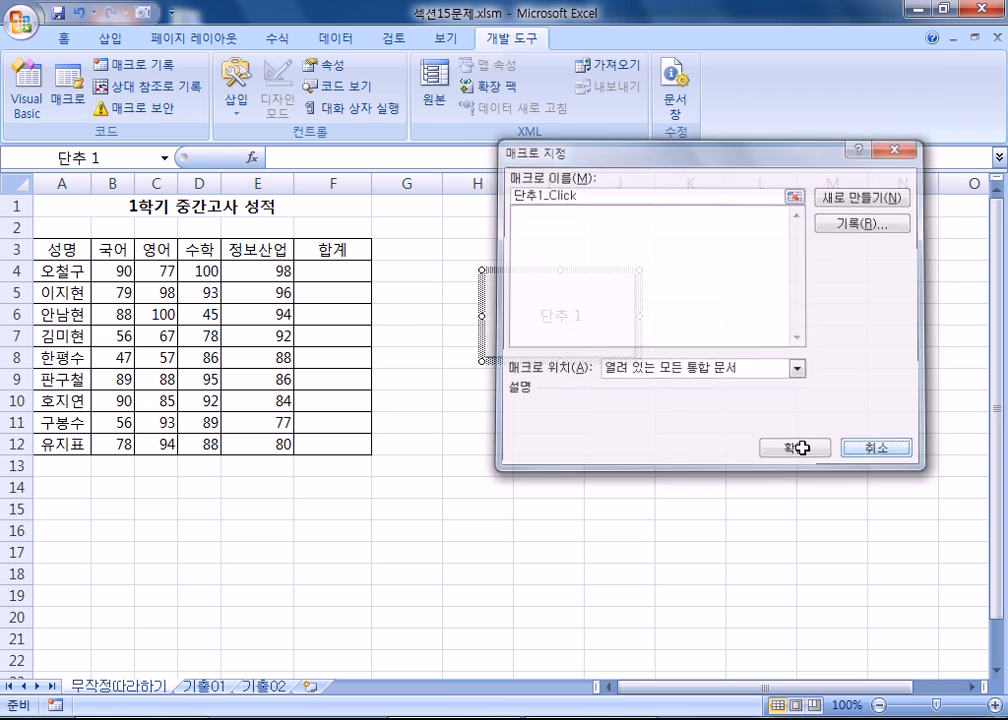
- Delete the form control button beside the score table
left_click(646, 437)
left_click(535, 328)
key("Delete")
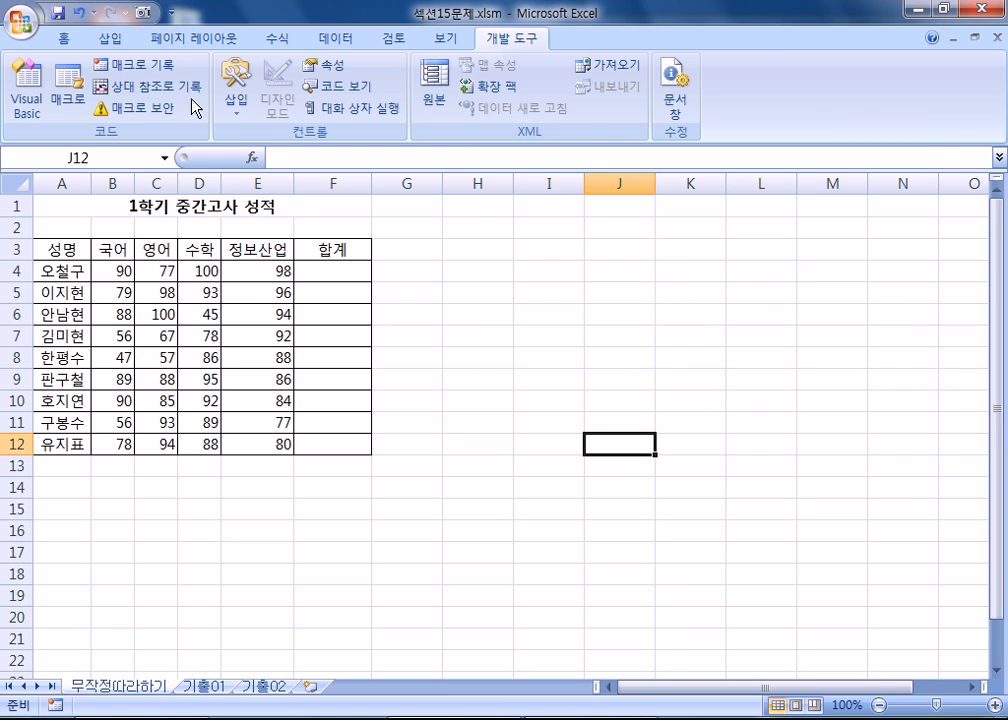
- Draw a rounded rectangle about 3.57 cm wide and 2.54 cm high over columns I and J beside the score table
left_click(112, 42)
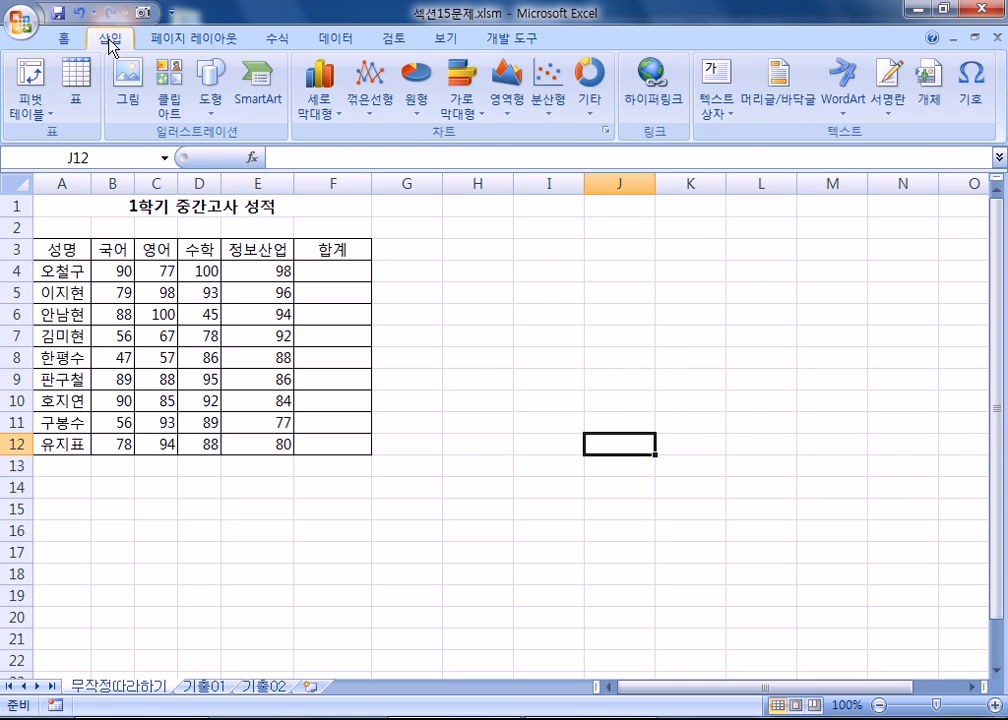
left_click(216, 106)
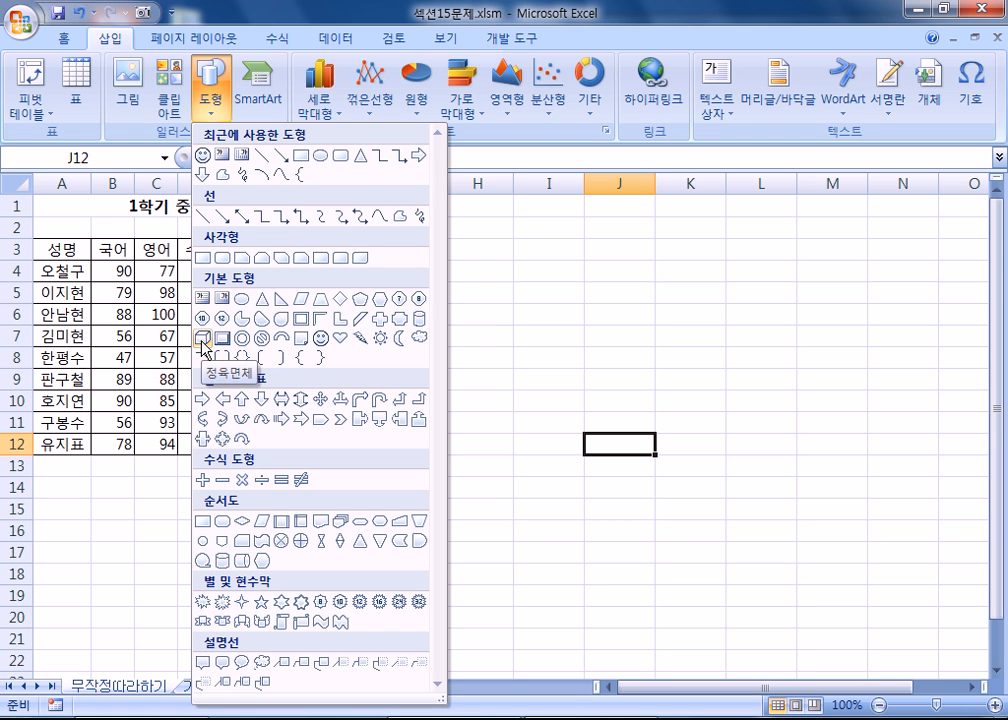
left_click(222, 262)
left_click_drag(528, 312, 662, 407)
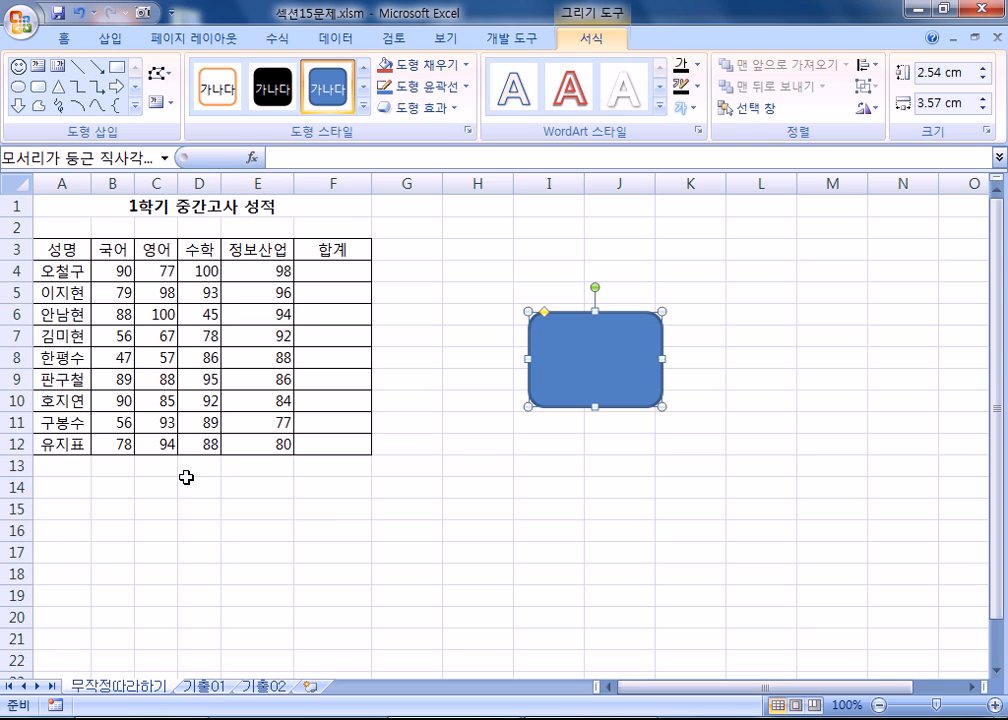
- Label the rounded rectangle 합계 and deselect it
type("GKQ")
type("합계")
key("Return")
key("BackSpace")
left_click(565, 366)
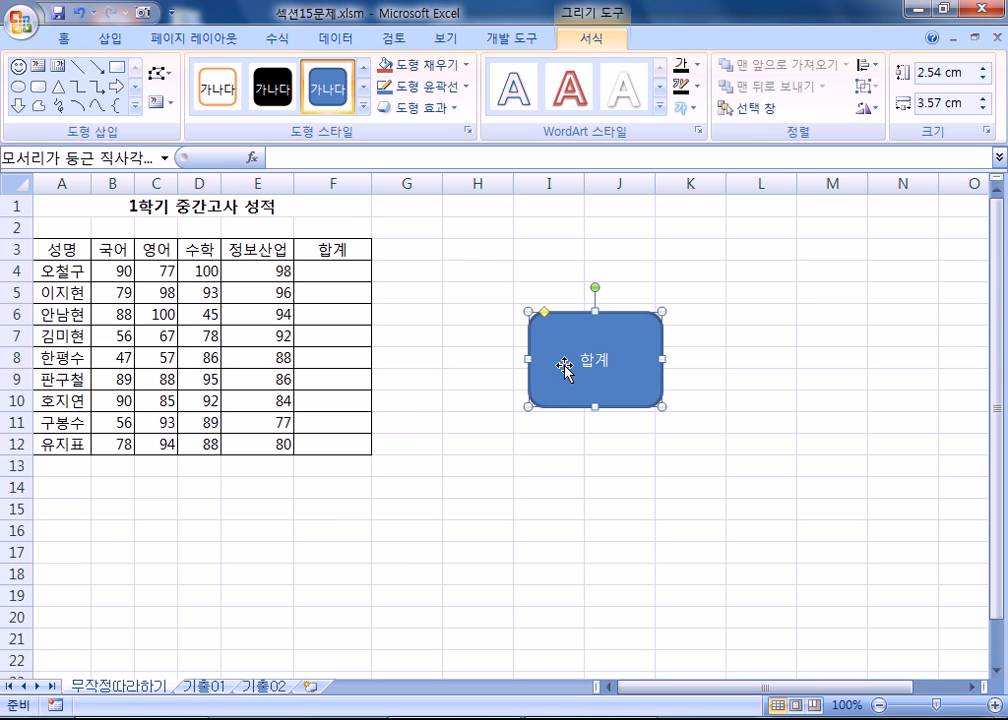
left_click(751, 310)
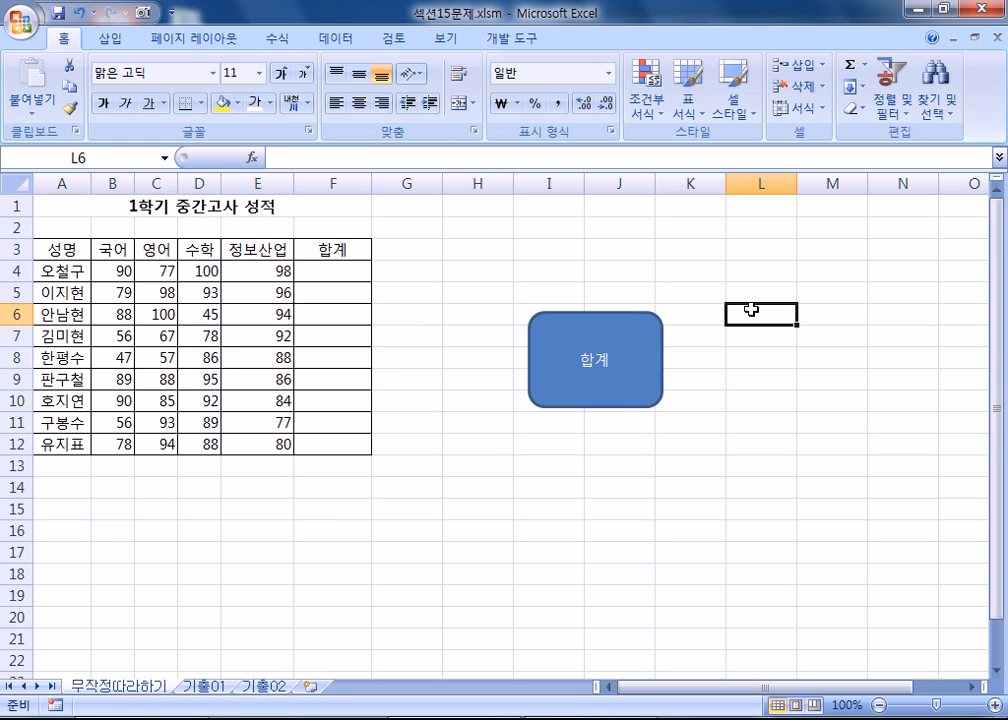
- Add three line breaks to the 합계 label in the rounded rectangle and remove them again
left_click(612, 354)
key("Return")
key("Return")
key("Return")
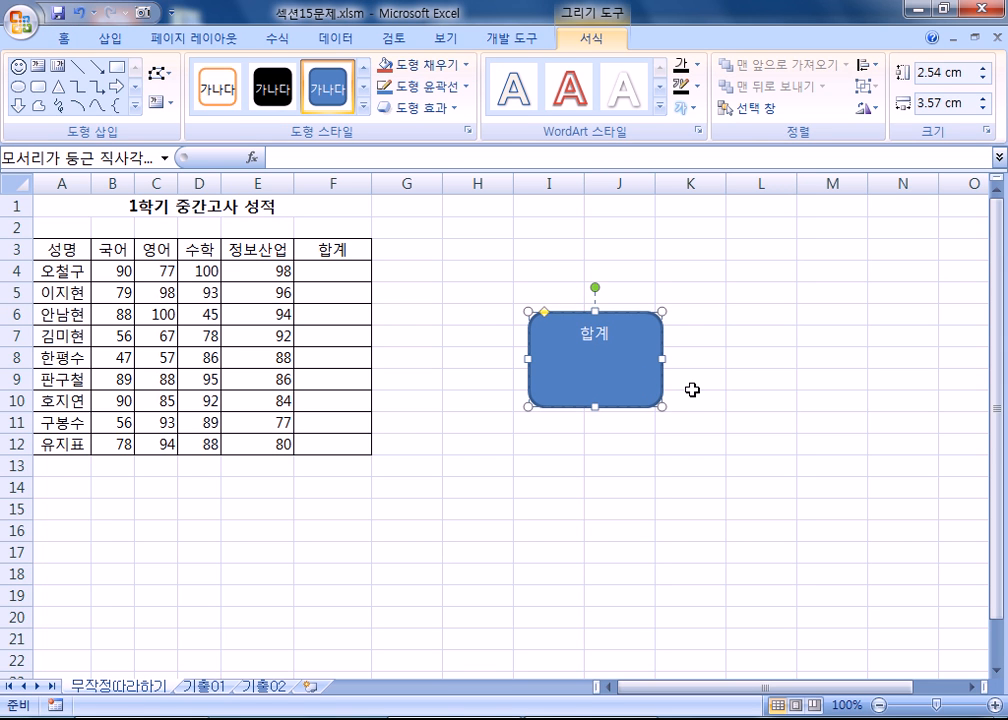
key("BackSpace")
key("BackSpace")
key("BackSpace")
left_click(770, 293)
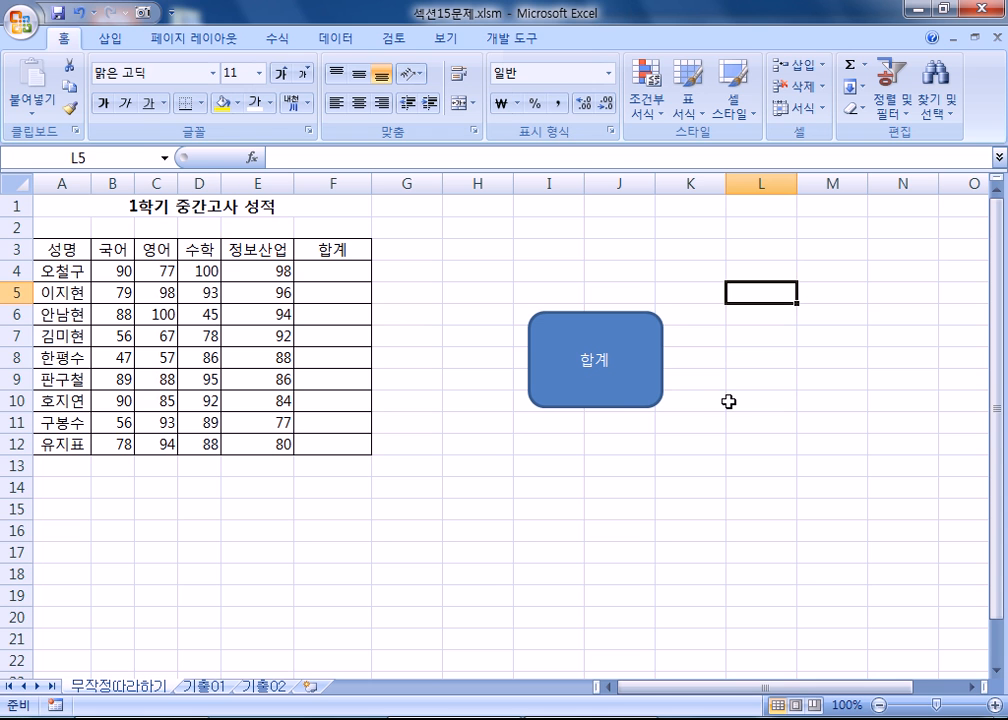
- Delete the rounded rectangle labelled 합계
double_click(611, 393)
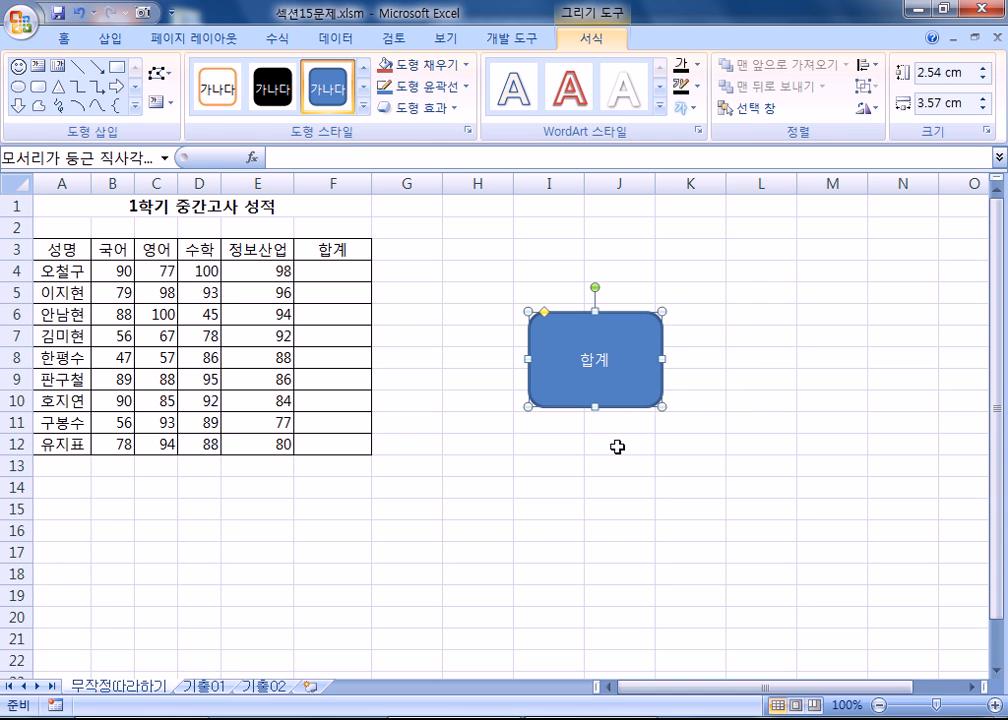
key("Delete")
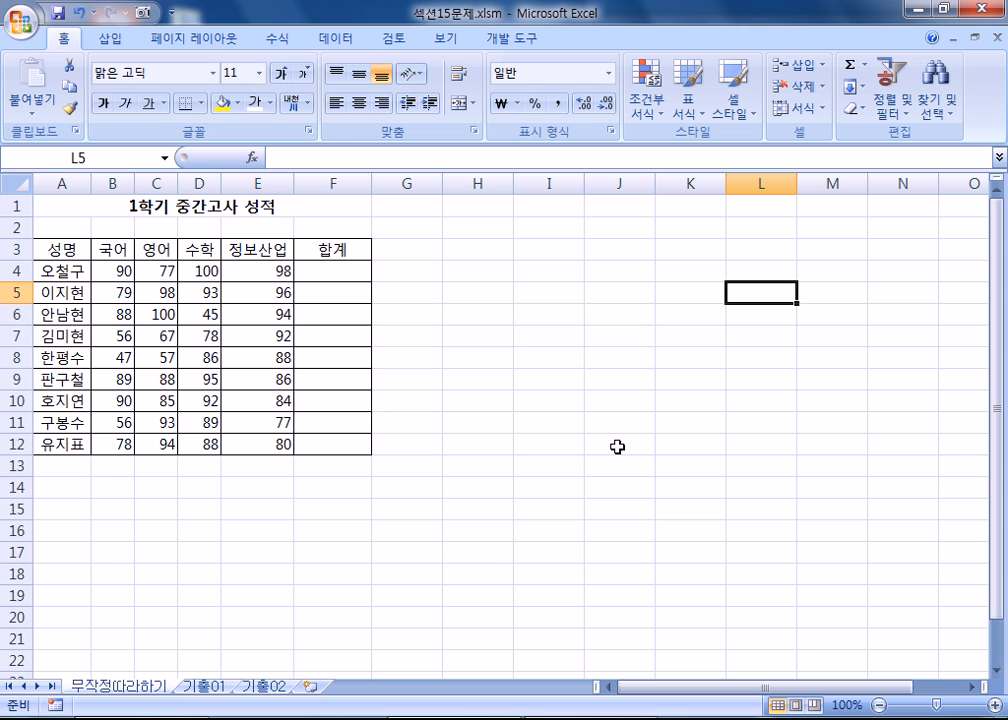
- Mark out possible button locations by selecting the ranges I4:J5 and C14:D15
left_click_drag(524, 266, 619, 299)
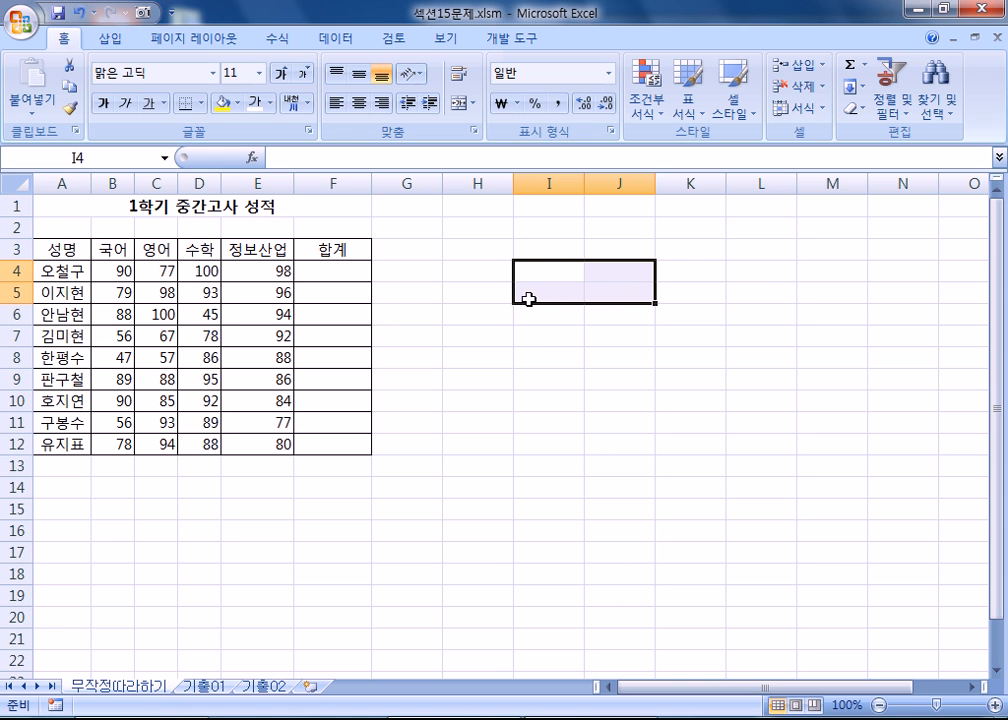
left_click_drag(472, 299, 494, 327)
left_click(603, 421)
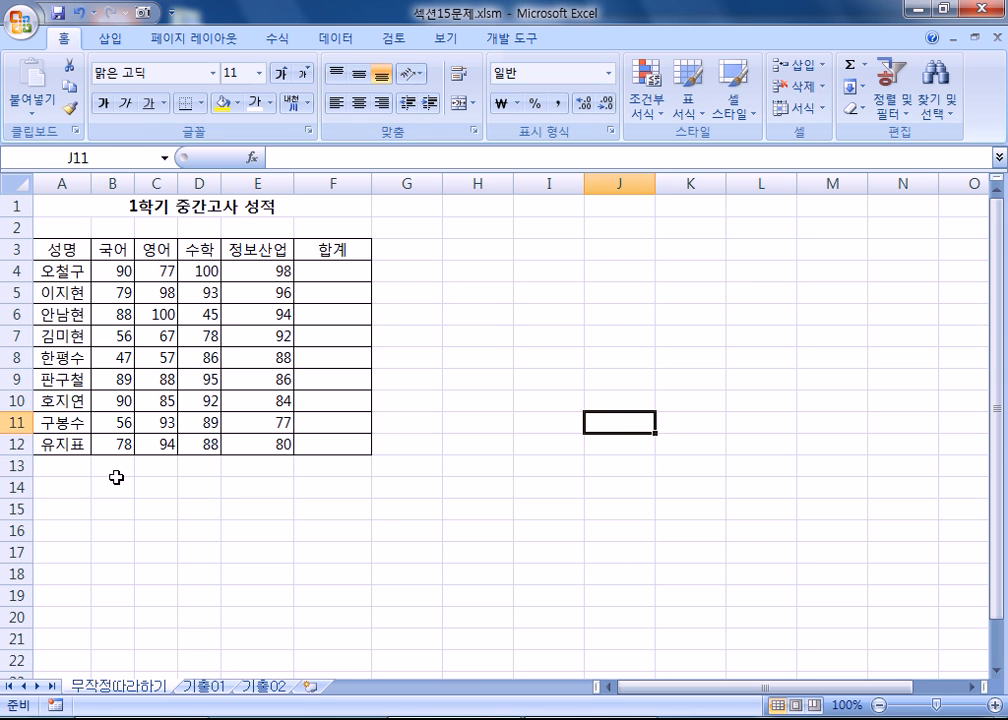
left_click_drag(153, 486, 222, 519)
left_click(213, 516)
scroll(151, 421, "down", 1)
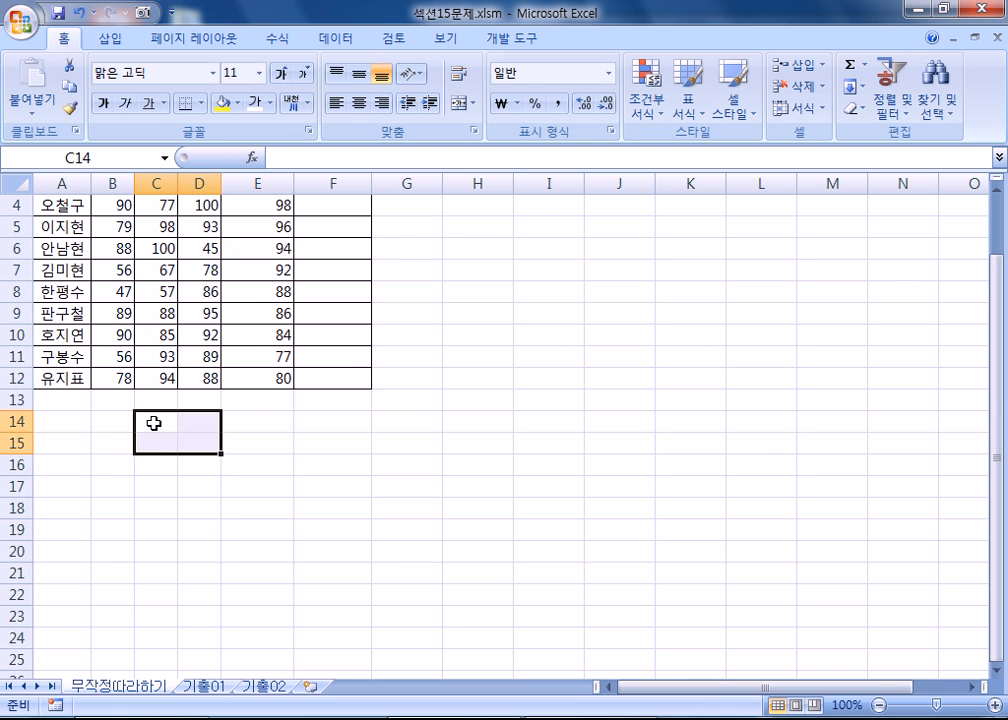
left_click_drag(152, 427, 210, 445)
left_click(455, 484)
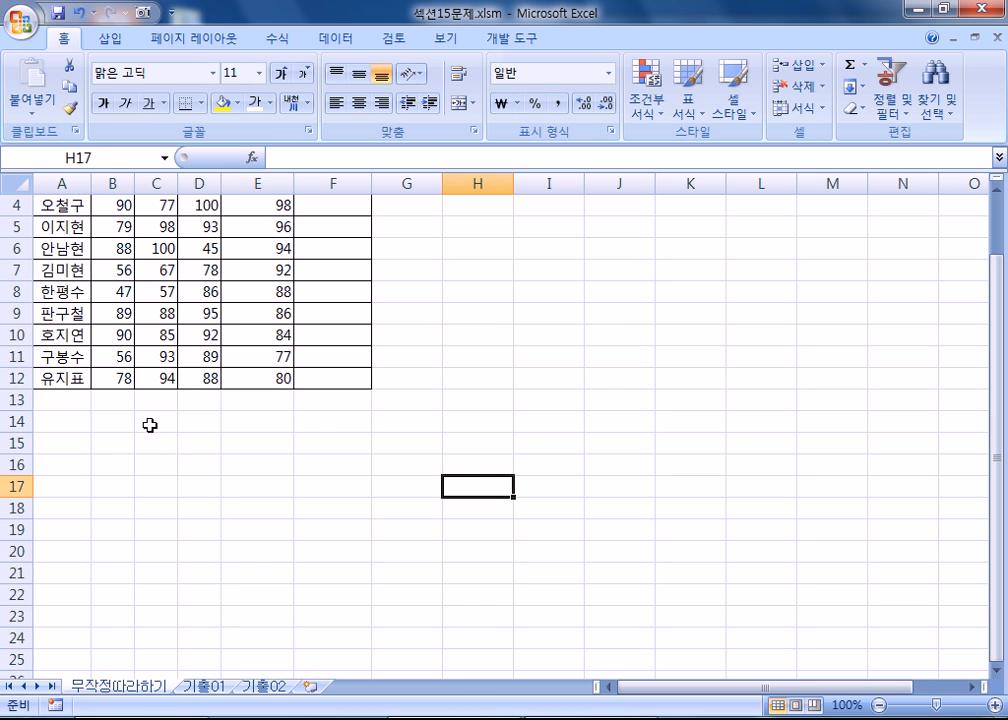
- Draw a rounded rectangle fitted exactly to C14:D15, about 2.33 cm wide and 1.16 cm high
left_click_drag(148, 423, 180, 437)
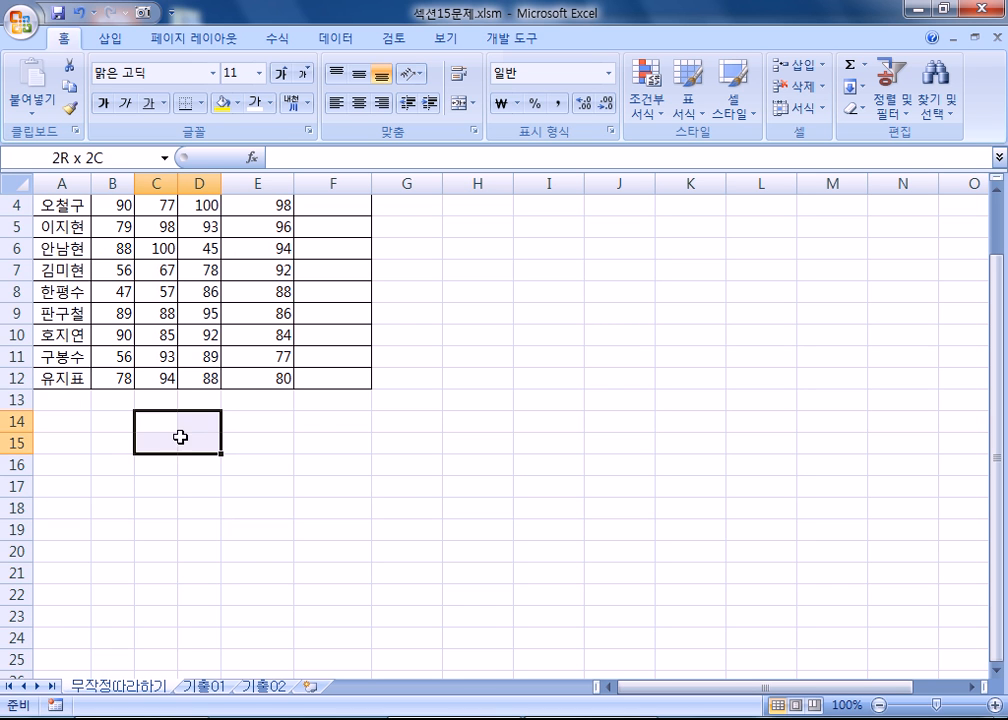
left_click(107, 40)
left_click(210, 100)
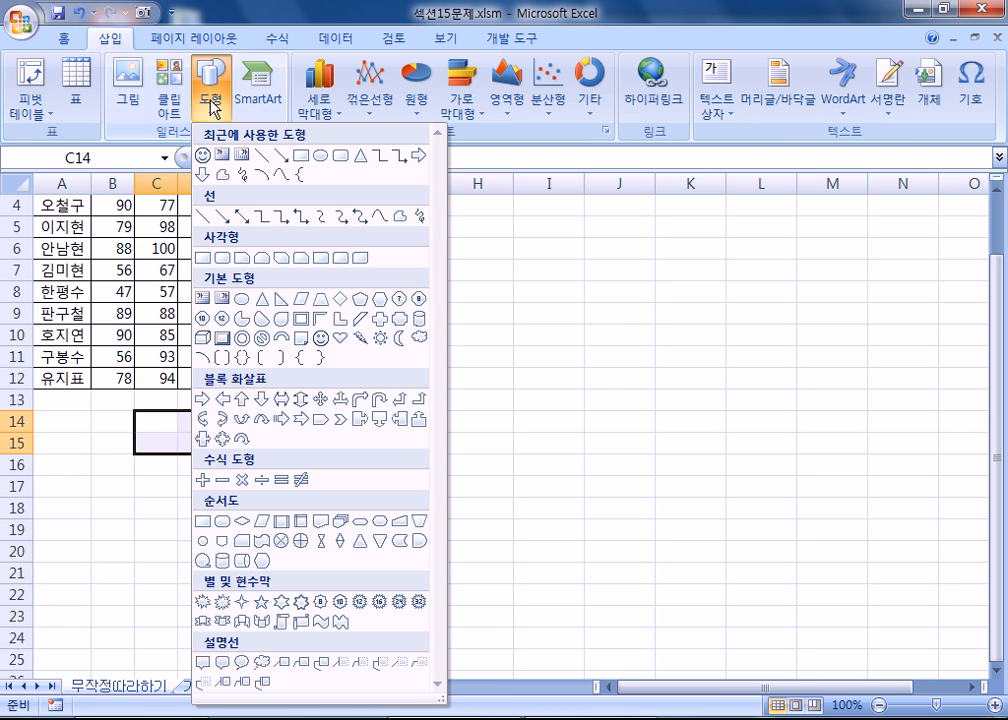
left_click(223, 258)
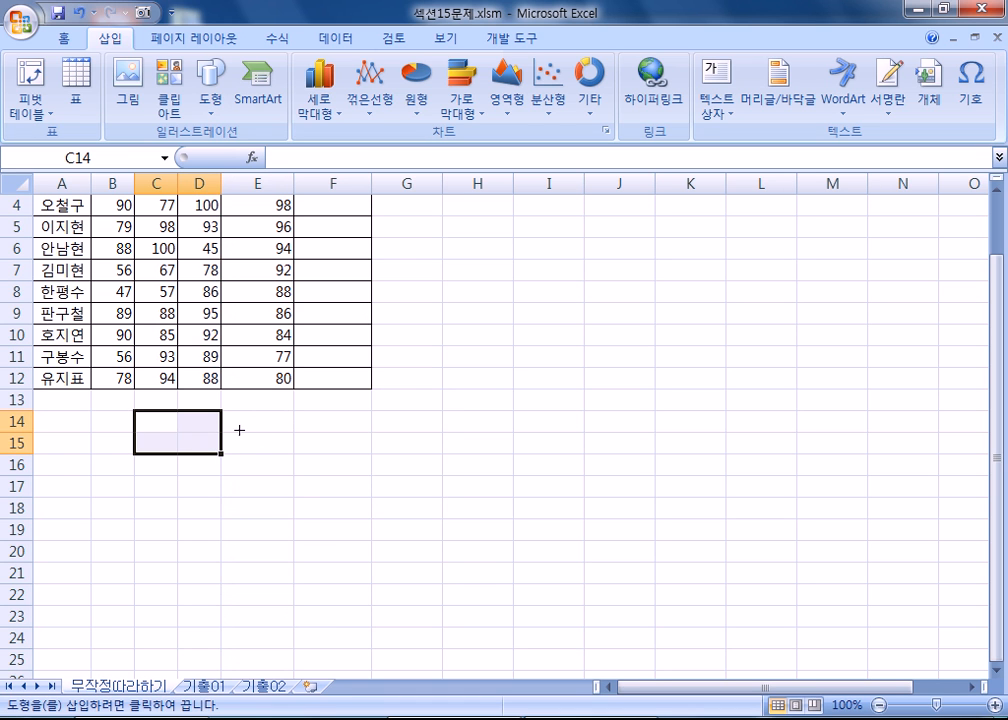
mouse_move(137, 410)
left_mouse_down()
mouse_move(205, 434)
mouse_move(220, 452)
left_mouse_up()
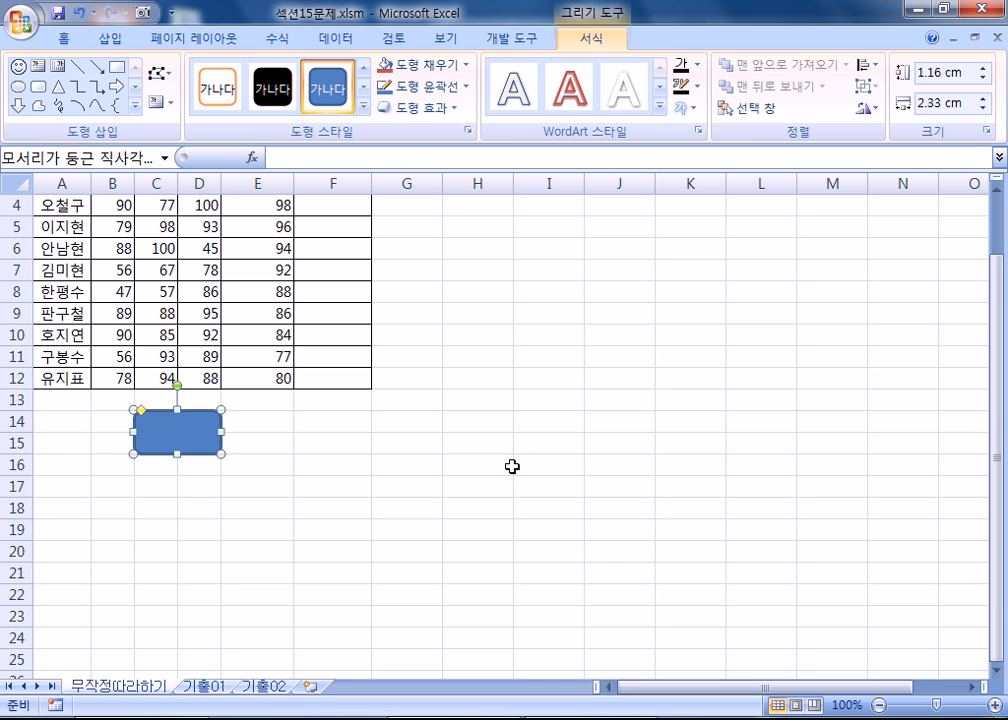
left_click(478, 378)
scroll(461, 300, "up", 1)
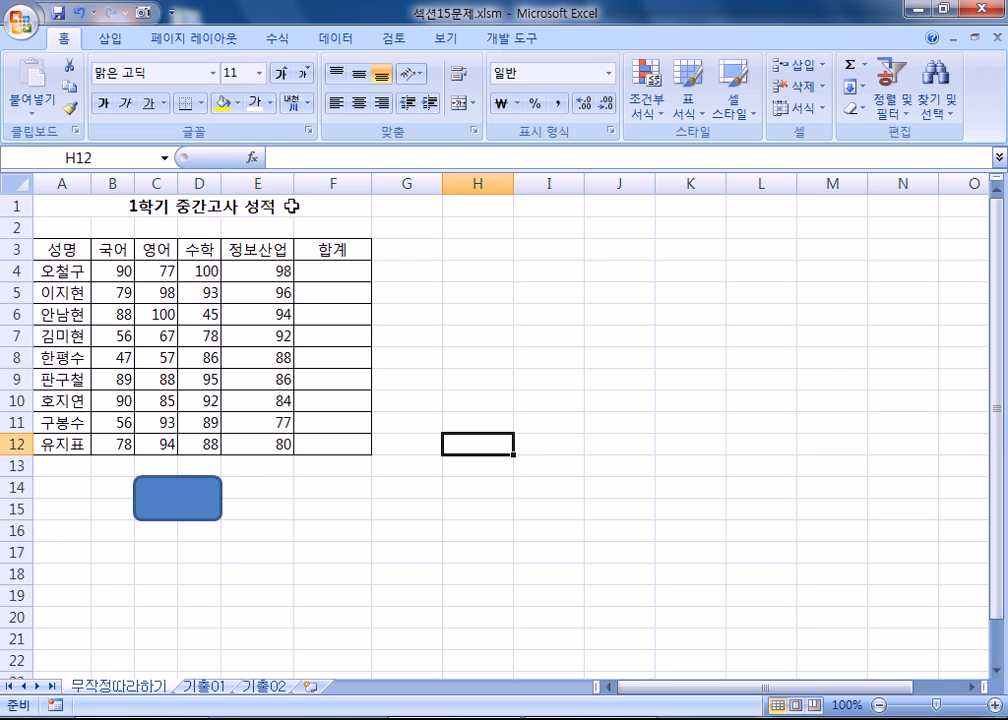
- Draw a second rounded rectangle freehand, about 1.93 cm wide and 1.59 cm high, around J13:K15
left_click(100, 38)
left_click(200, 97)
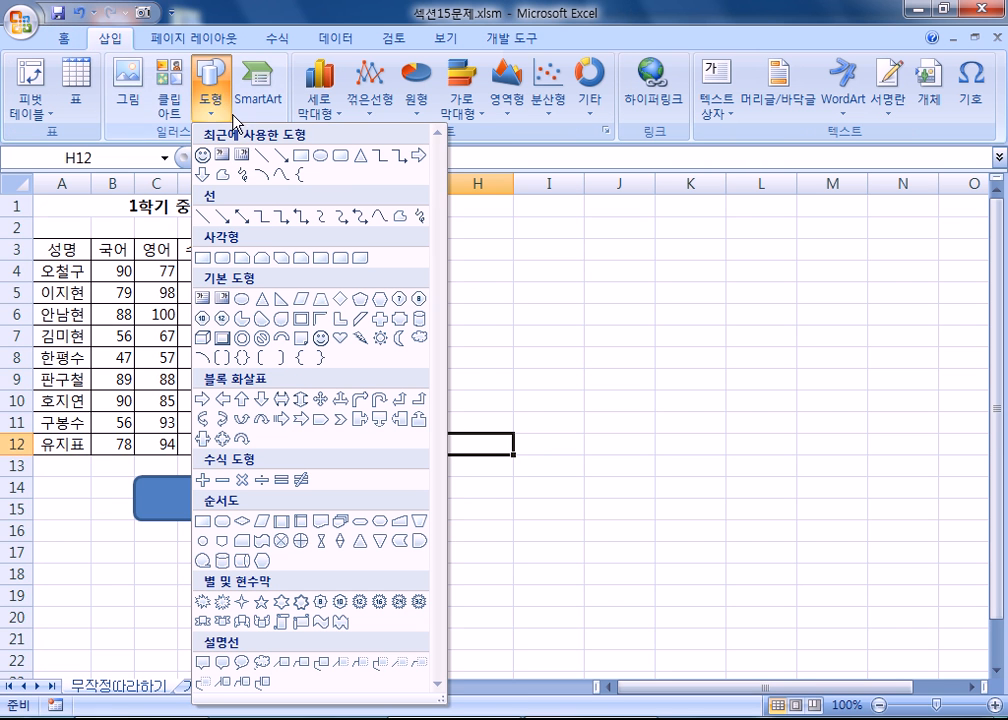
left_click(207, 254)
left_click_drag(486, 243, 662, 489)
- Draw a third rounded rectangle fitted to H3:I6, about 3.81 cm wide and 2.33 cm high
left_click(112, 40)
left_click(210, 88)
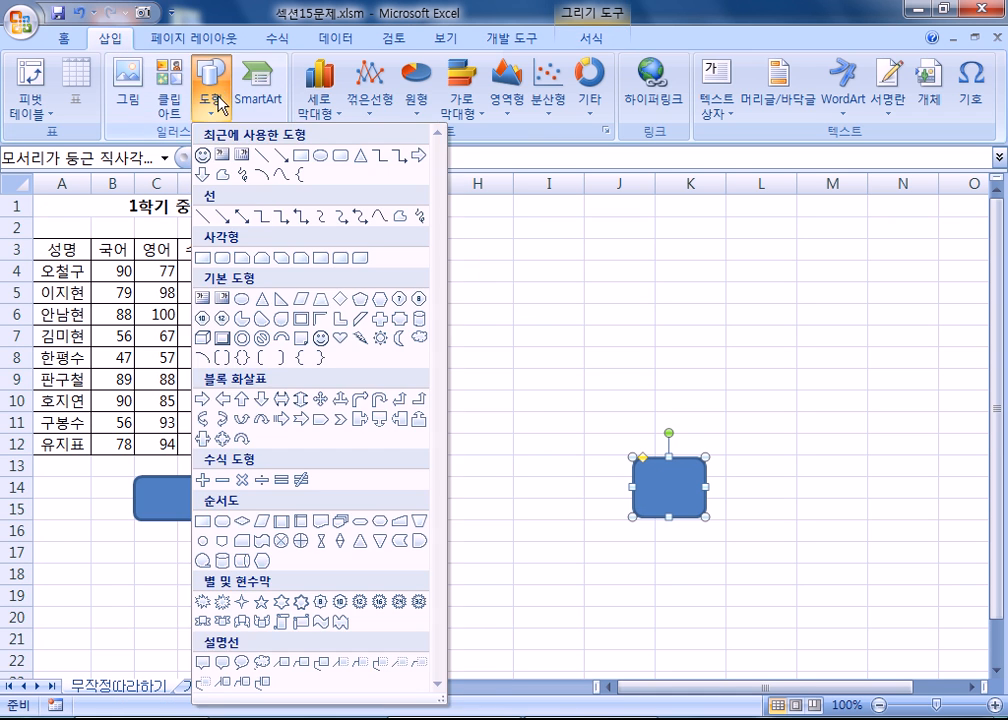
left_click(222, 258)
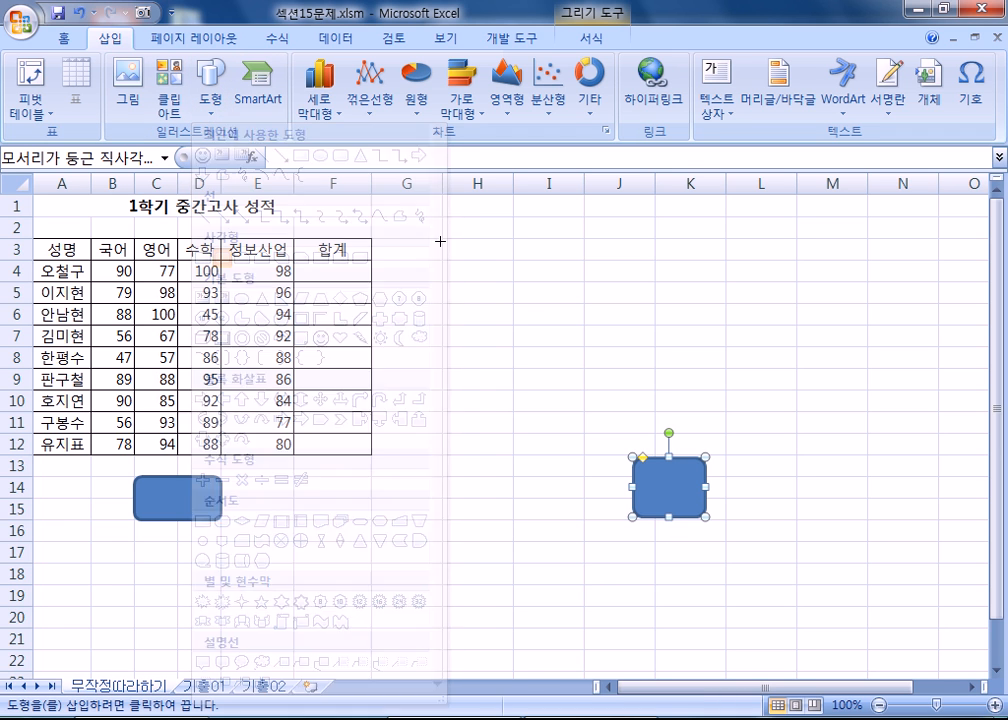
mouse_move(441, 240)
left_mouse_down()
mouse_move(506, 243)
mouse_move(513, 265)
mouse_move(560, 257)
mouse_move(549, 322)
mouse_move(504, 284)
mouse_move(562, 284)
mouse_move(566, 321)
left_mouse_up()
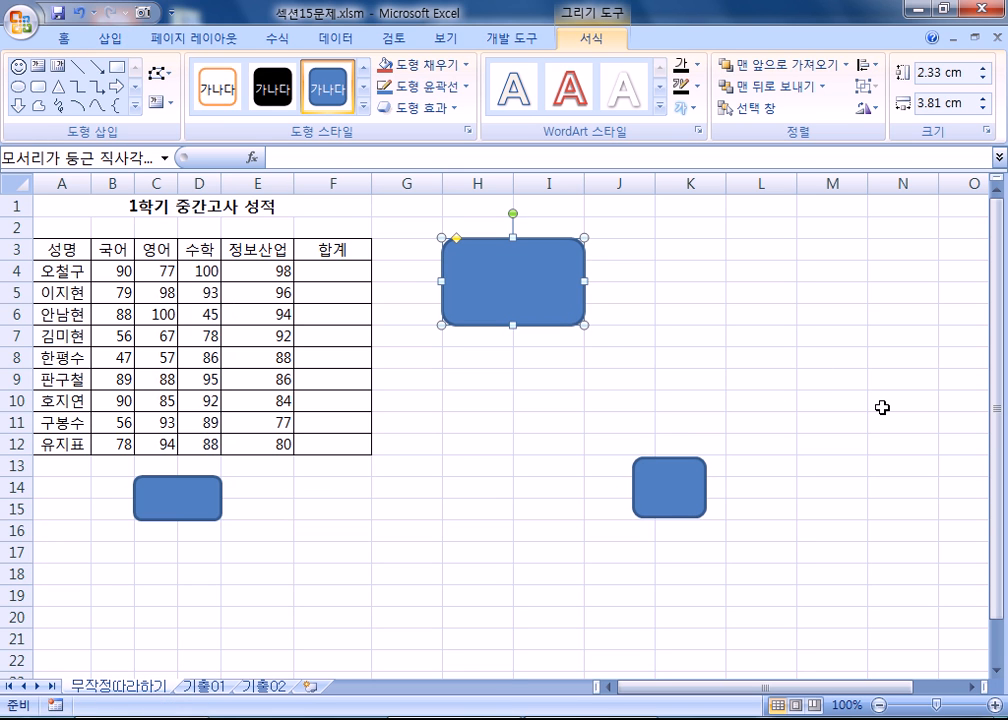
- Delete the rounded rectangles drawn over H3:I6 and C14:D15
left_click_drag(484, 300, 180, 561)
key("Delete")
left_click(180, 500)
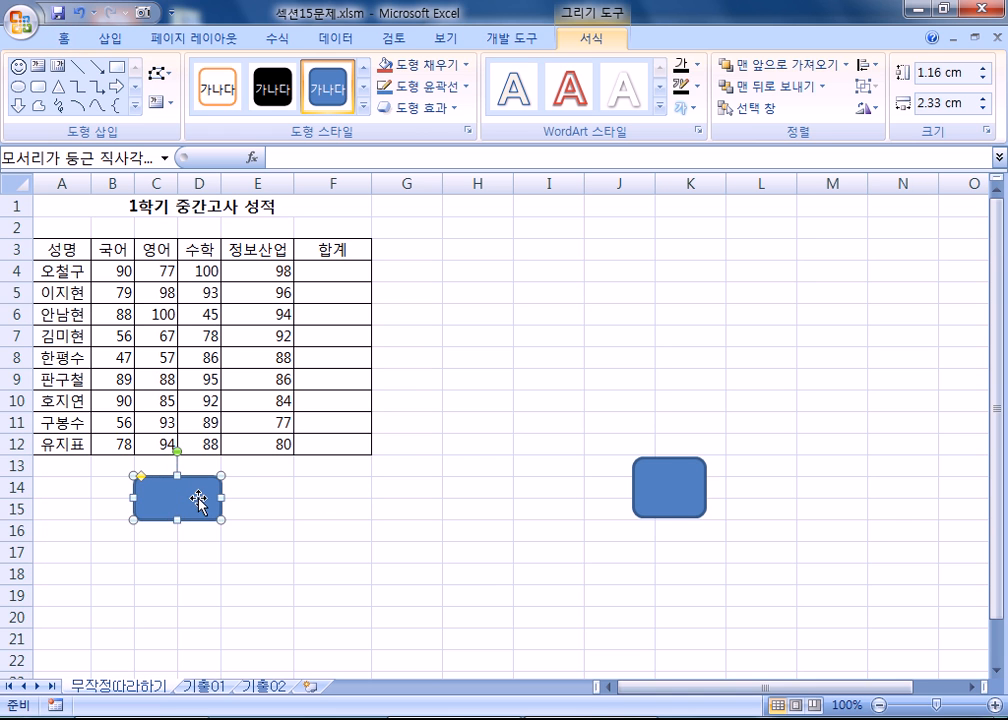
key("Delete")
- Move the remaining rounded rectangle to cell H3 and resize it to fit H3:I5
left_click_drag(686, 477, 519, 293)
left_click_drag(466, 270, 459, 253)
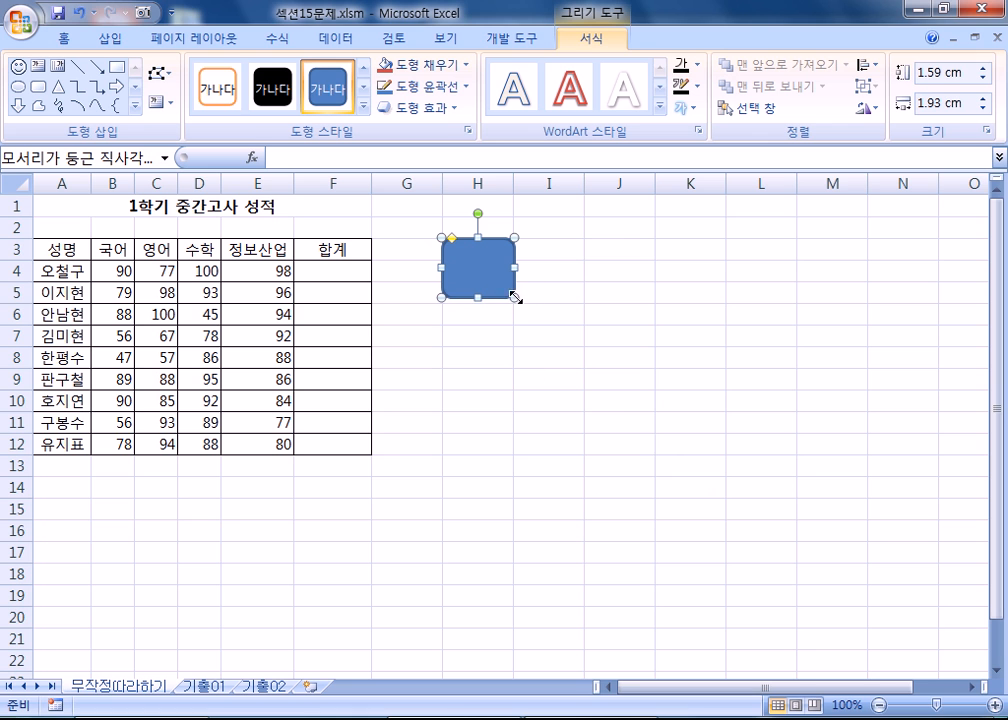
left_click_drag(505, 290, 569, 326)
left_click_drag(507, 273, 456, 243)
left_click_drag(579, 334, 584, 303)
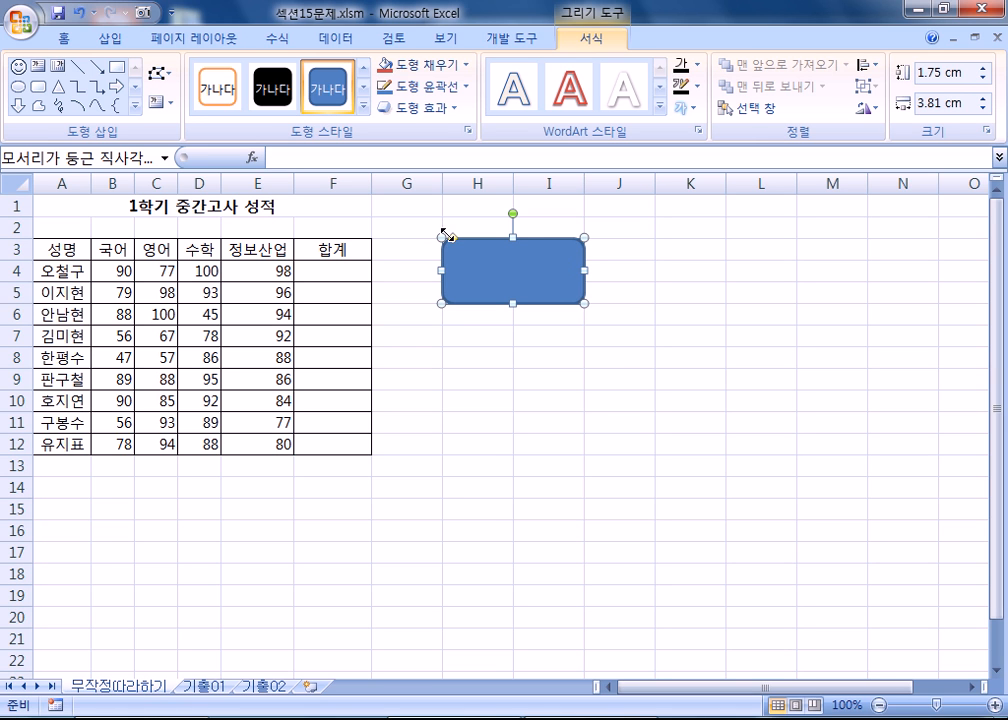
- Refit the rounded rectangle exactly to the borders of C14:D15
left_click_drag(441, 237, 135, 476)
left_click_drag(265, 515, 221, 519)
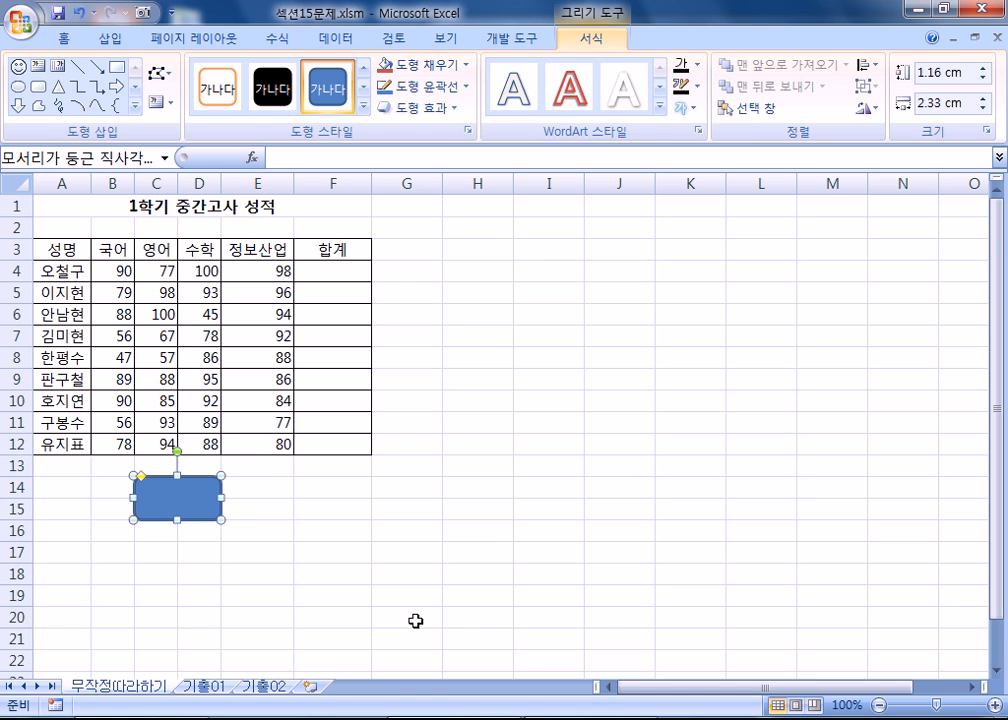
- Delete the rounded rectangle below the score table and select the range C14:D15
key("Delete")
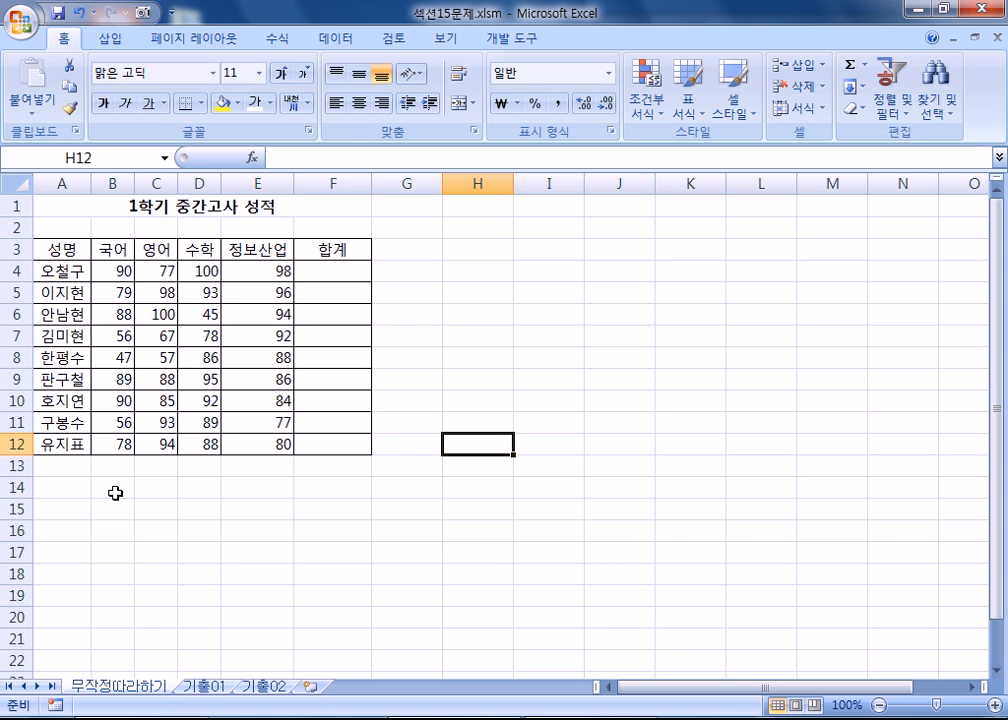
left_click_drag(152, 487, 186, 510)
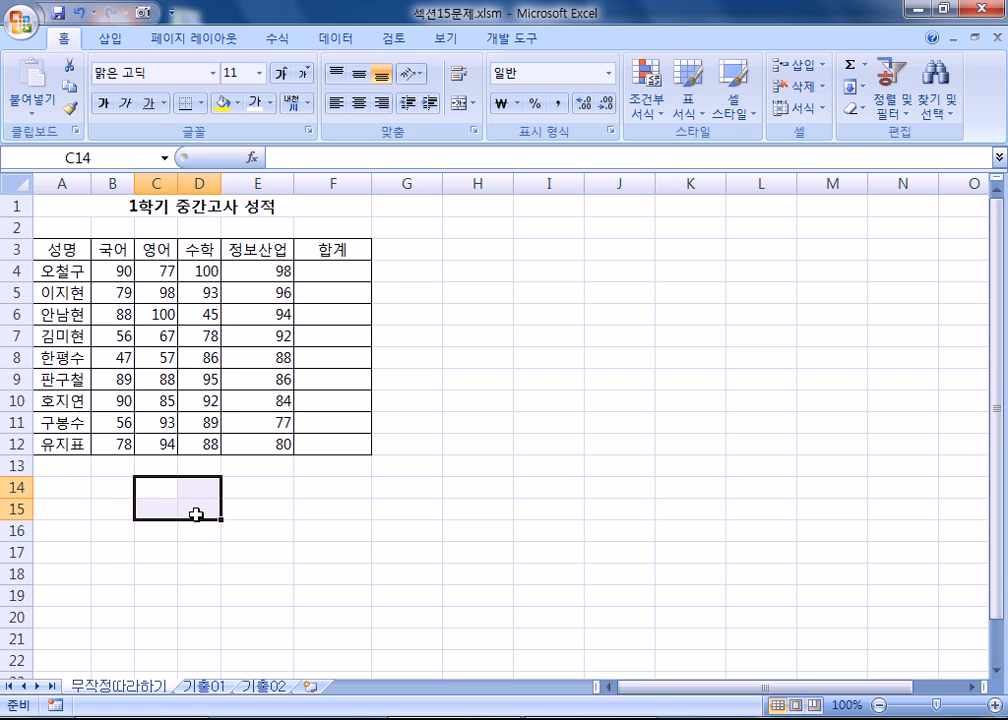
- Insert a form-control button fitted exactly to the borders of C14:D15
left_click(524, 40)
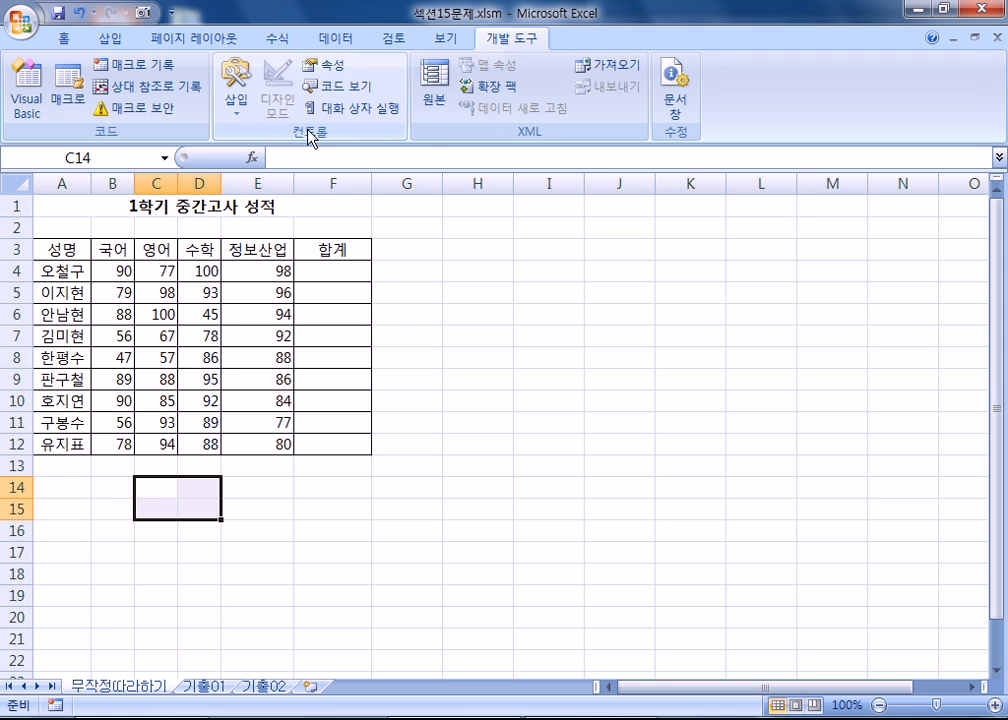
left_click(237, 105)
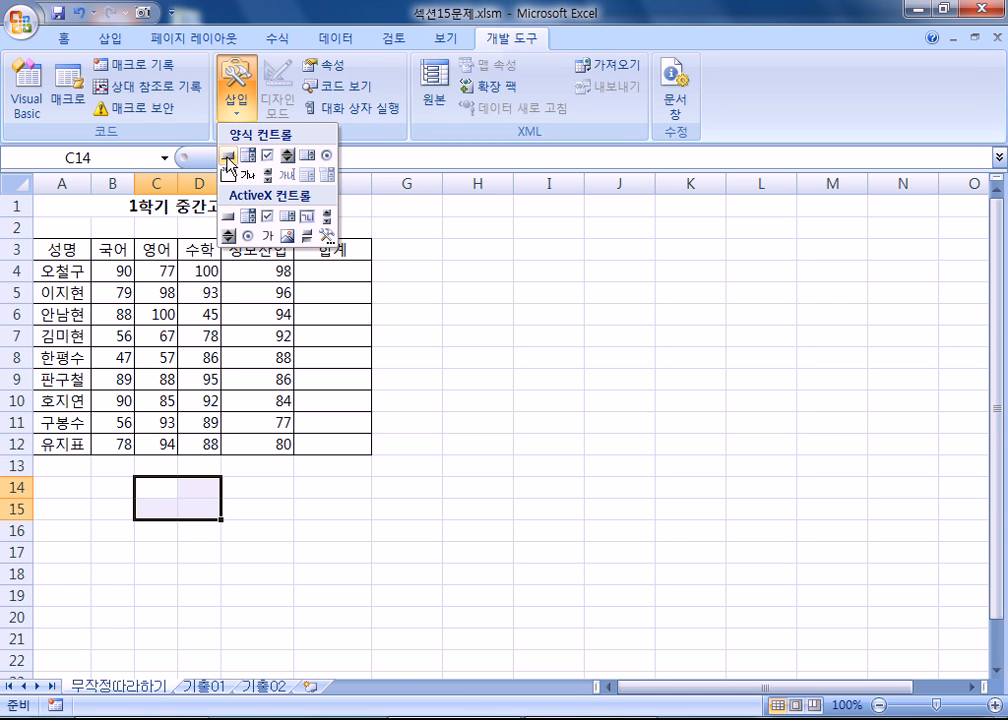
left_click(229, 156)
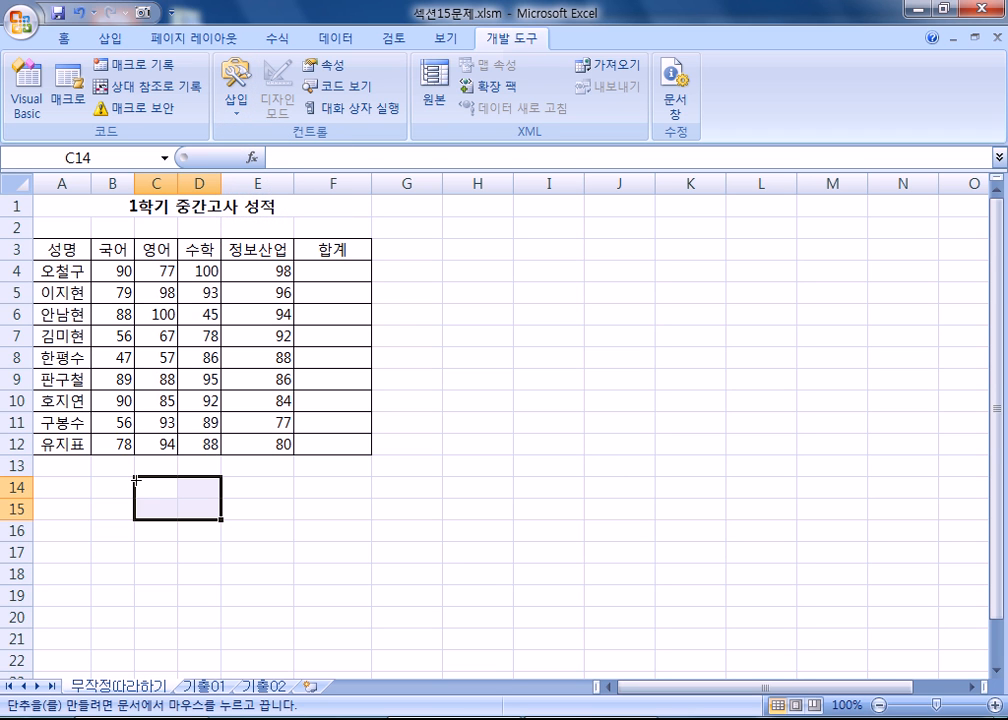
mouse_move(135, 479)
left_mouse_down()
mouse_move(207, 523)
mouse_move(212, 516)
left_mouse_up()
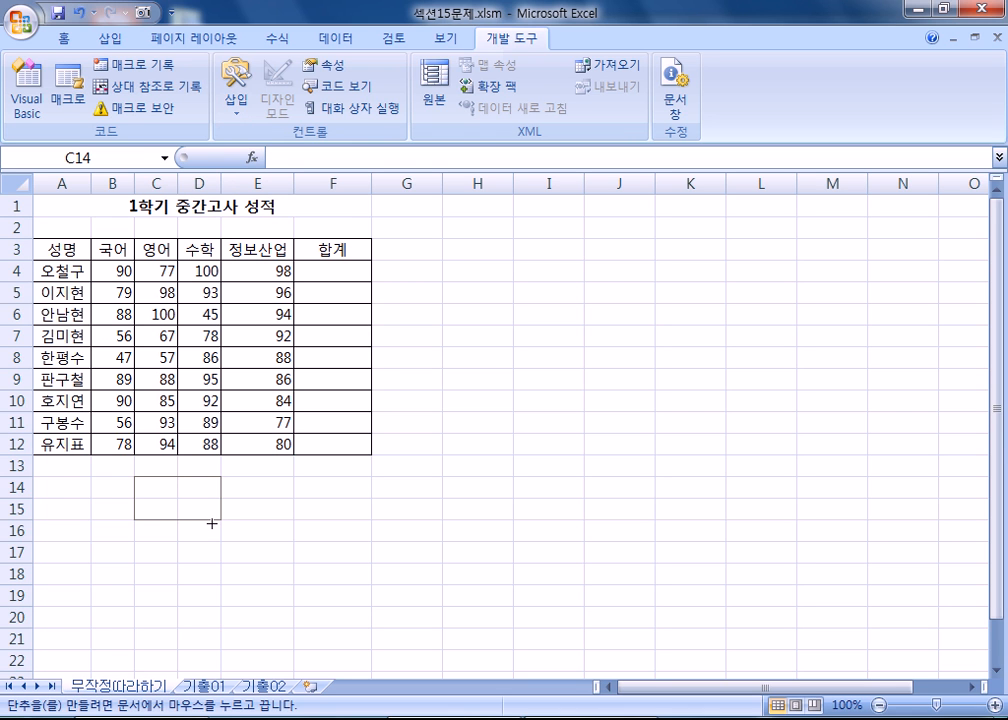
left_click_drag(212, 522, 214, 520)
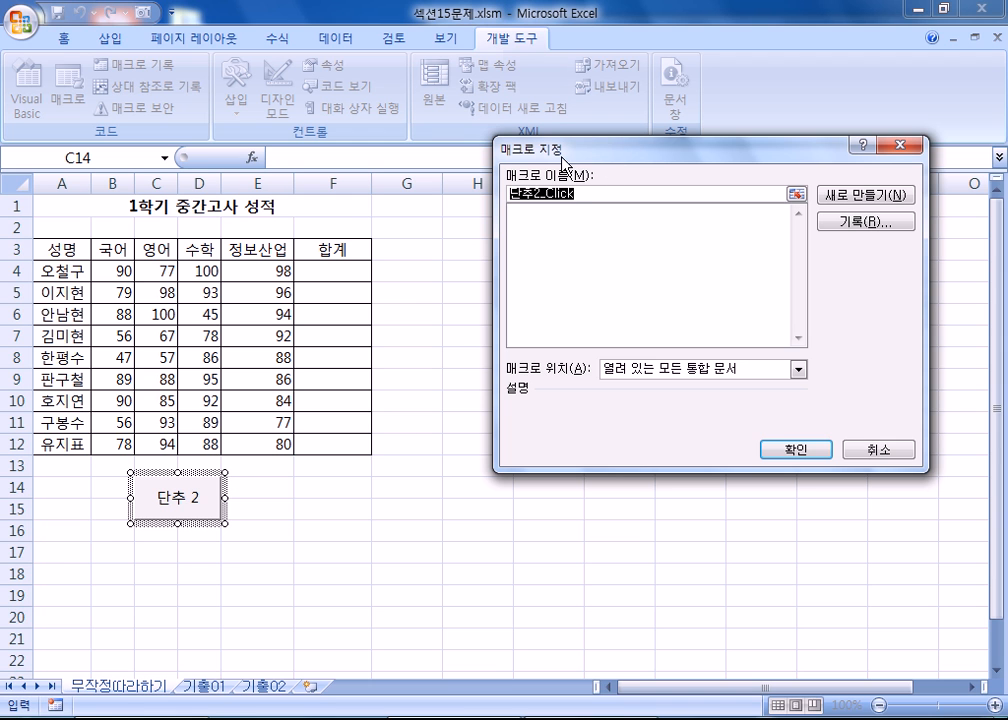
- Name the button's assigned macro 합계 and start recording it in the current workbook
left_click_drag(563, 160, 480, 213)
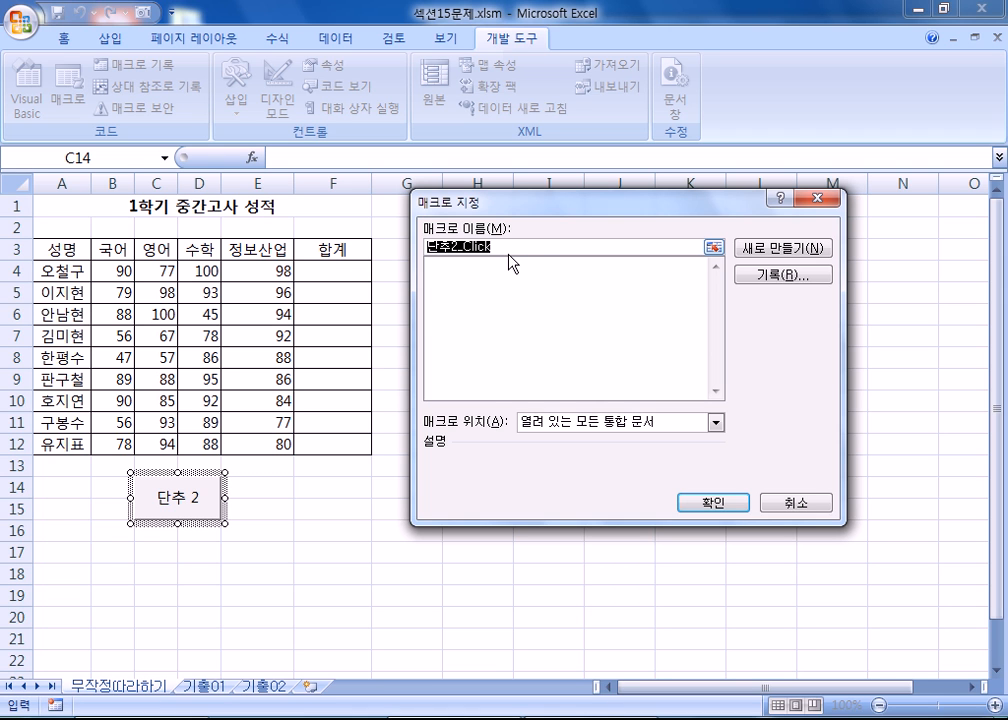
type("합계")
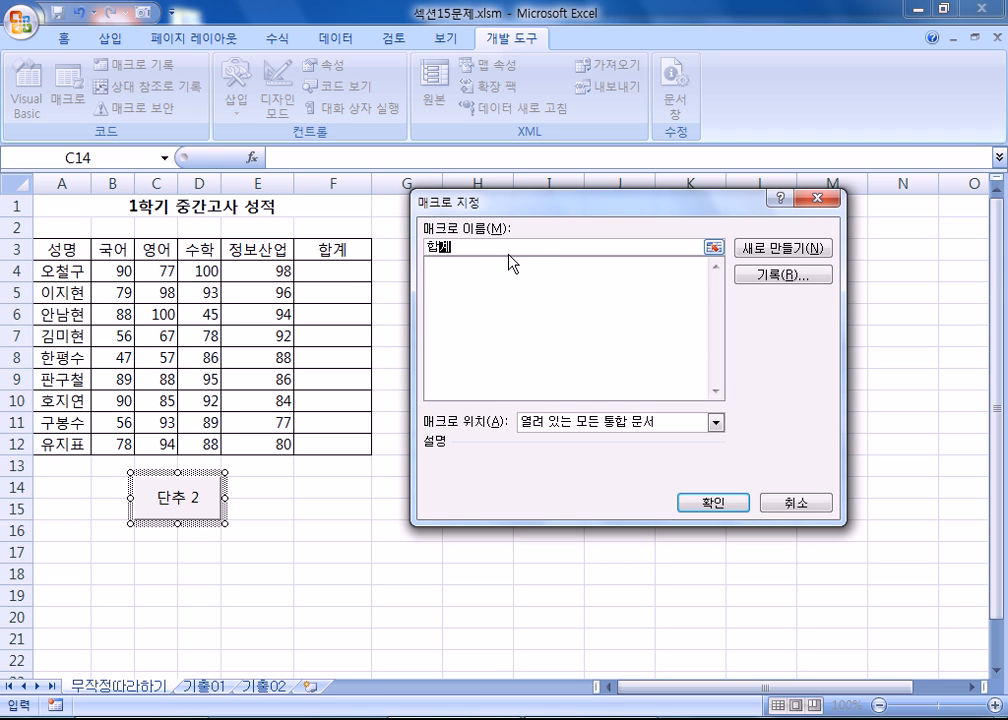
left_click(483, 249)
left_click(461, 268)
left_click(460, 250)
left_click(441, 275)
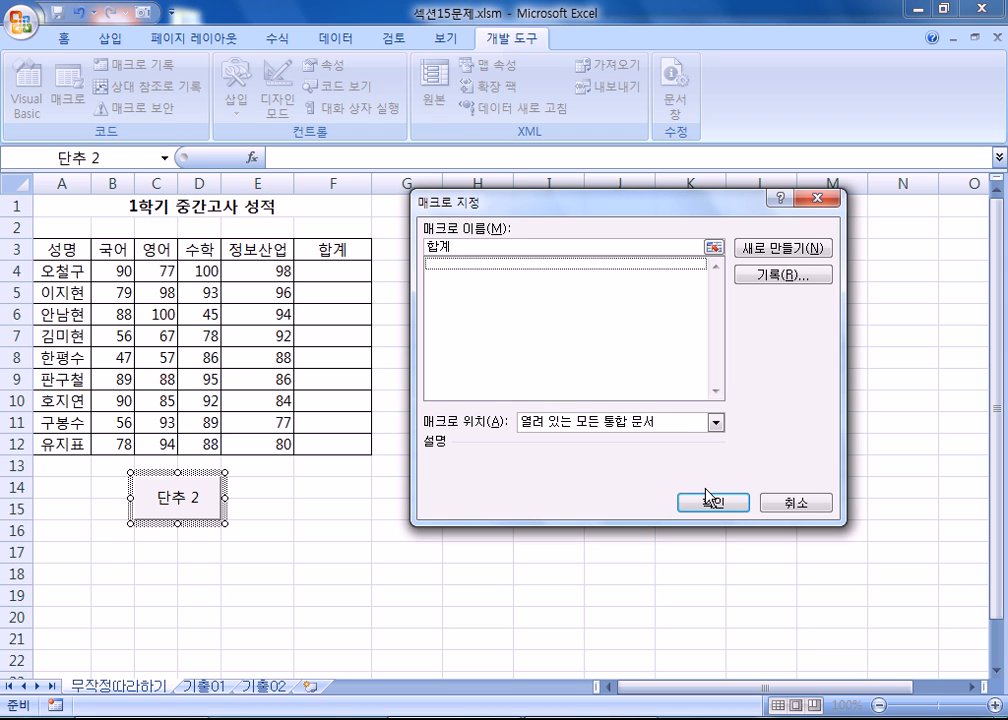
left_click(466, 243)
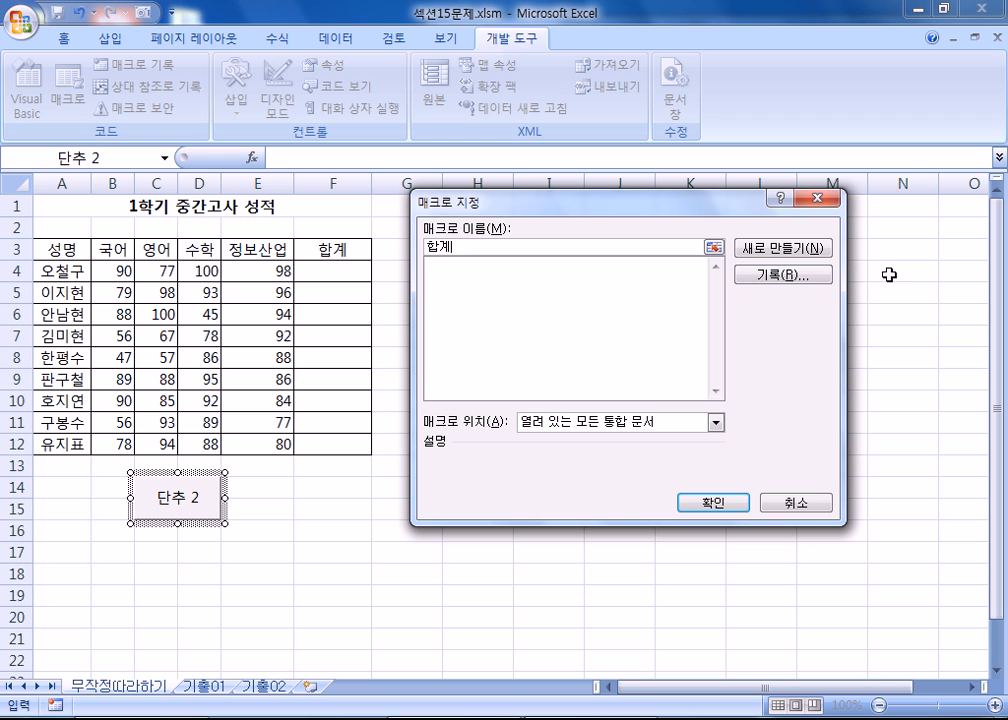
left_click(797, 287)
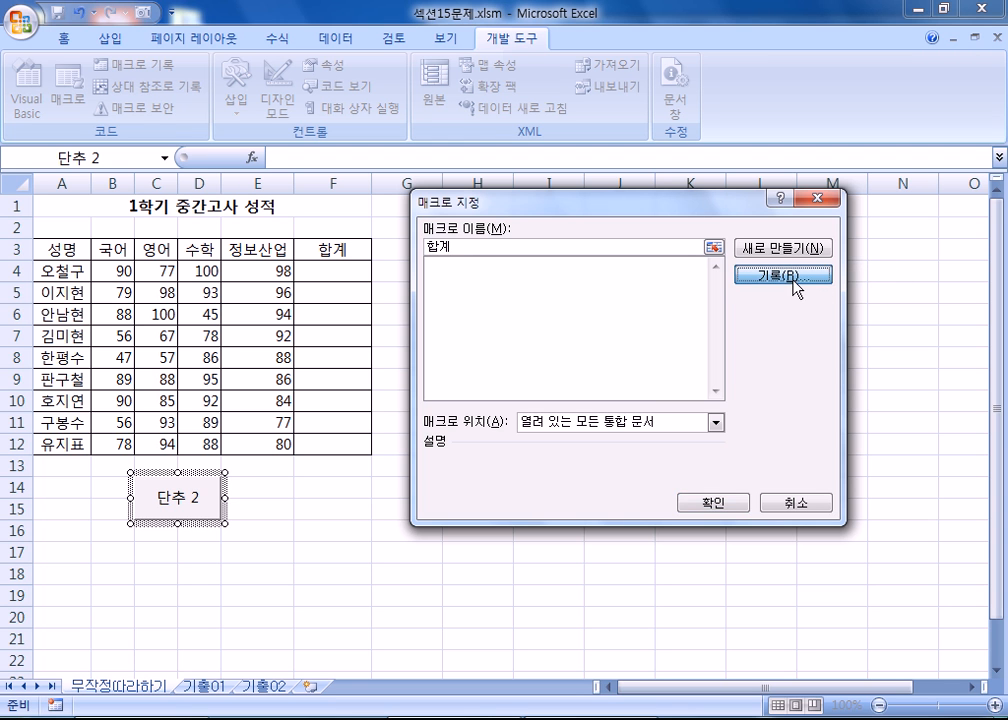
left_click_drag(533, 245, 505, 214)
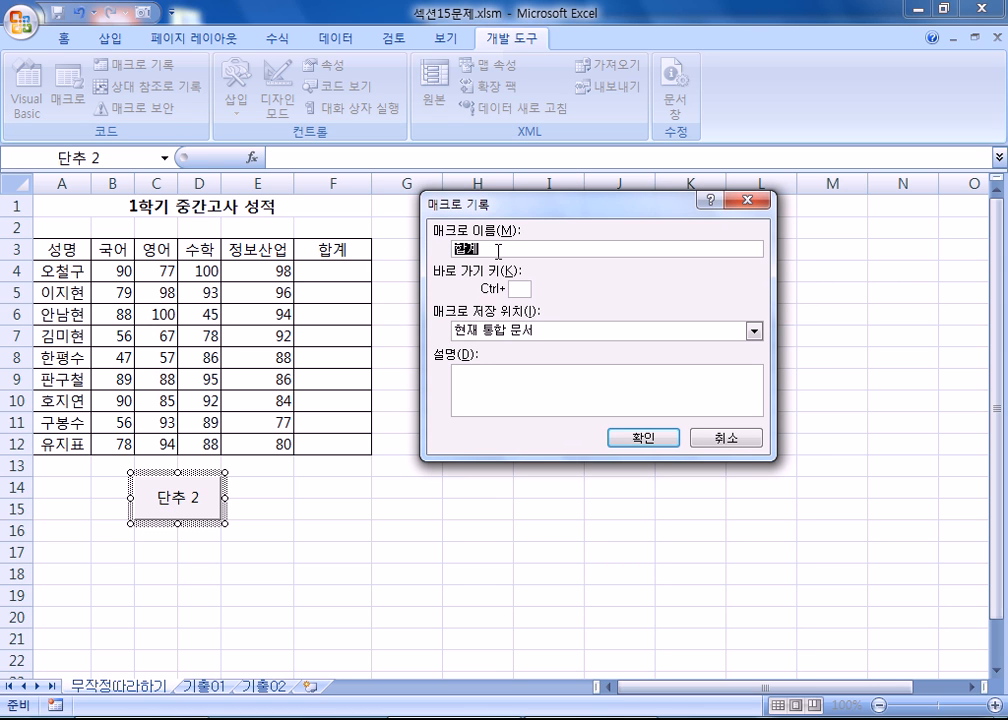
left_click(655, 441)
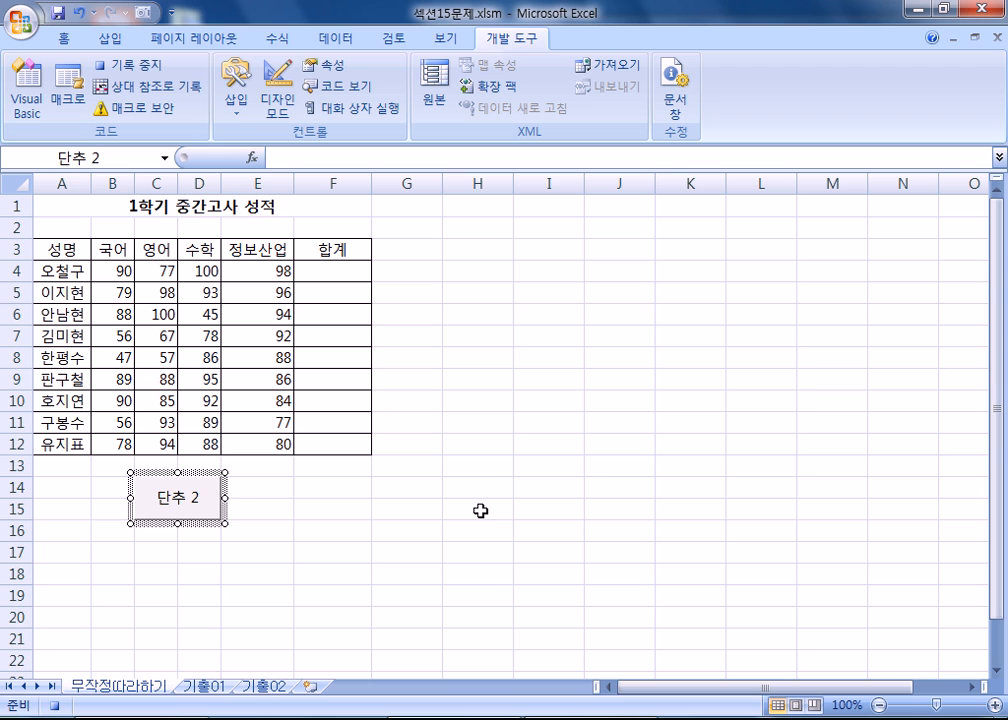
- Record AutoSum on the range B4:F12 to fill the 합계 column, and stop the macro recording
left_click(128, 267)
left_click_drag(128, 267, 330, 445)
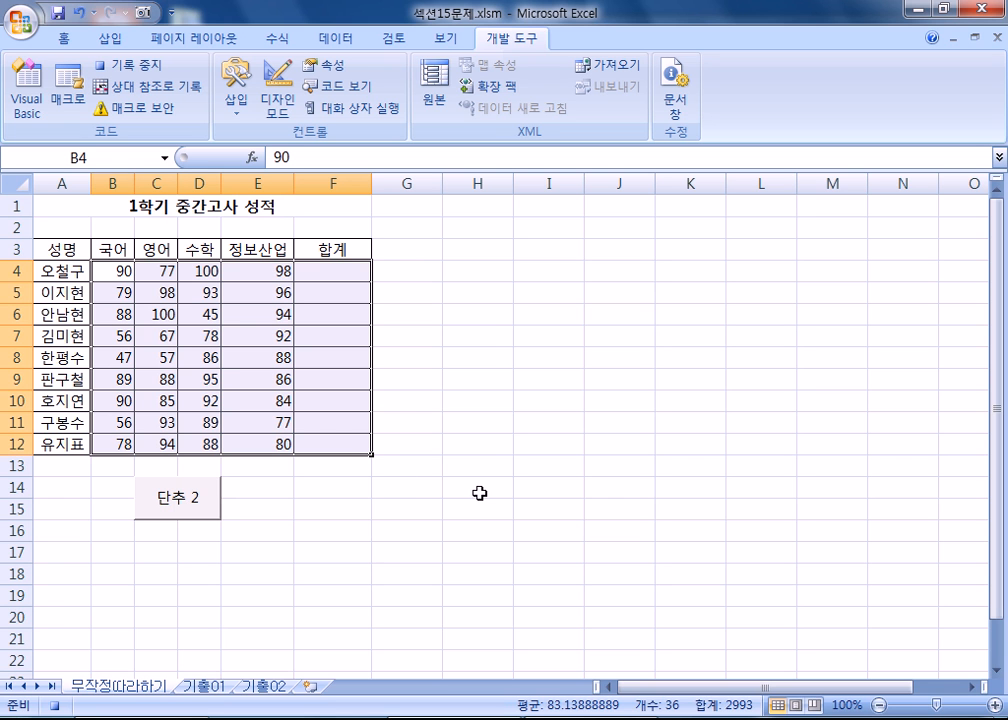
left_click(277, 40)
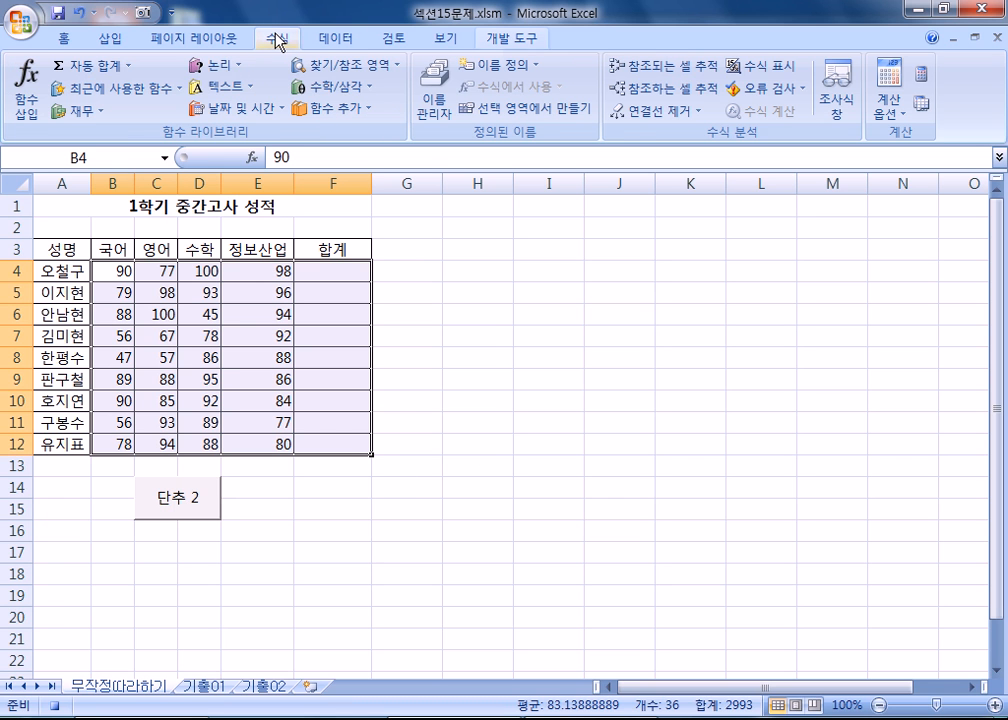
left_click(97, 68)
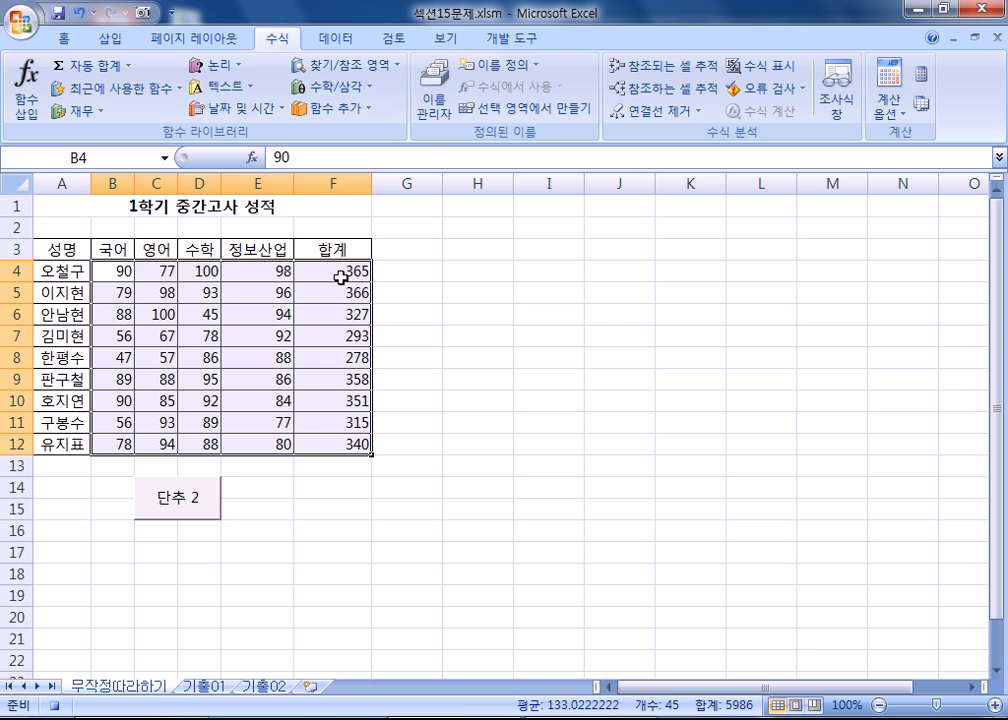
left_click(522, 44)
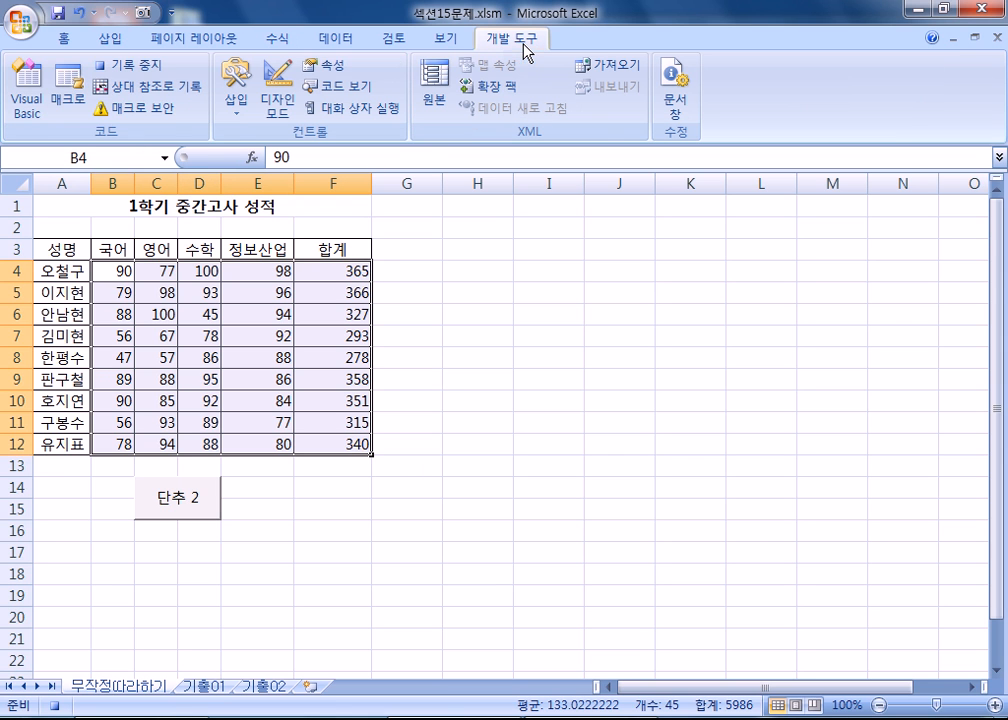
left_click(136, 66)
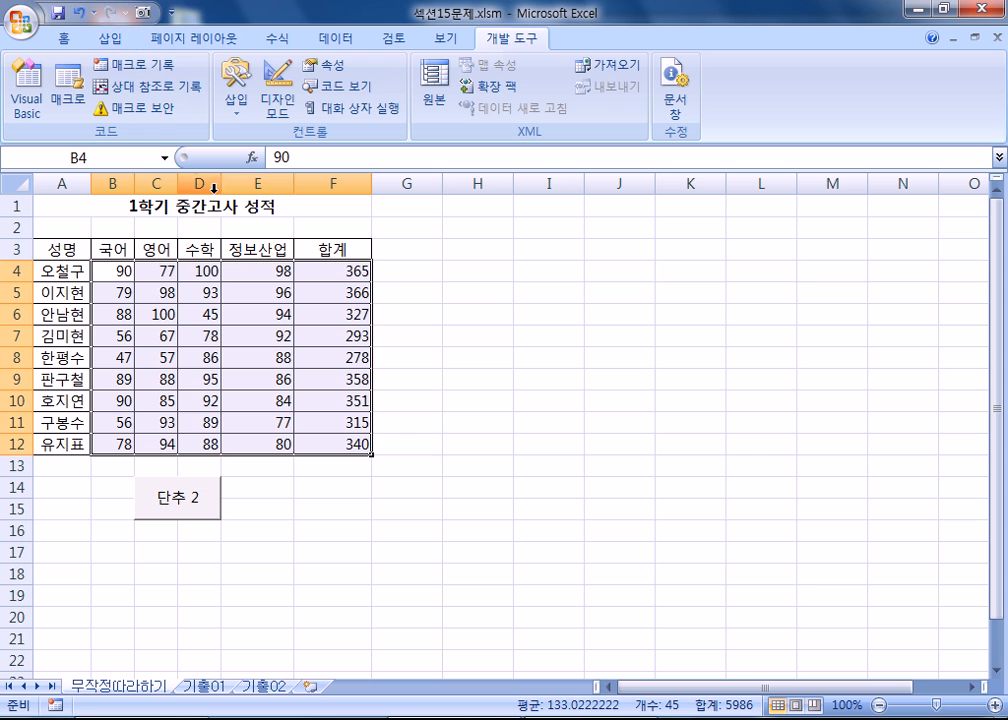
- Open the recorded 합계 macro for editing and view its code
left_click(199, 227)
left_click(68, 85)
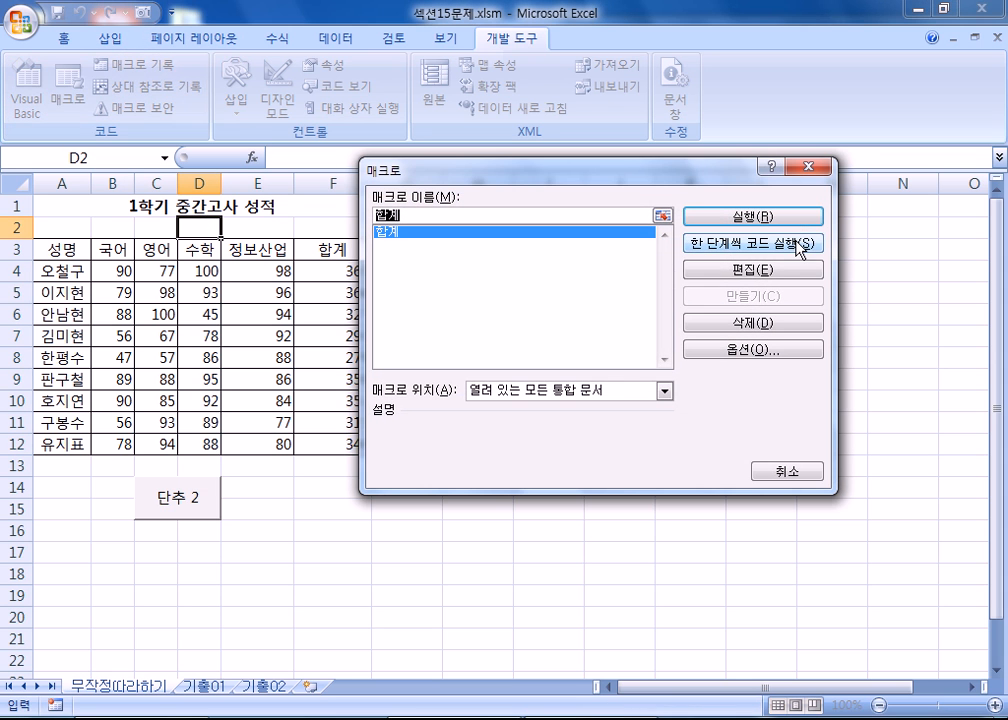
left_click(765, 269)
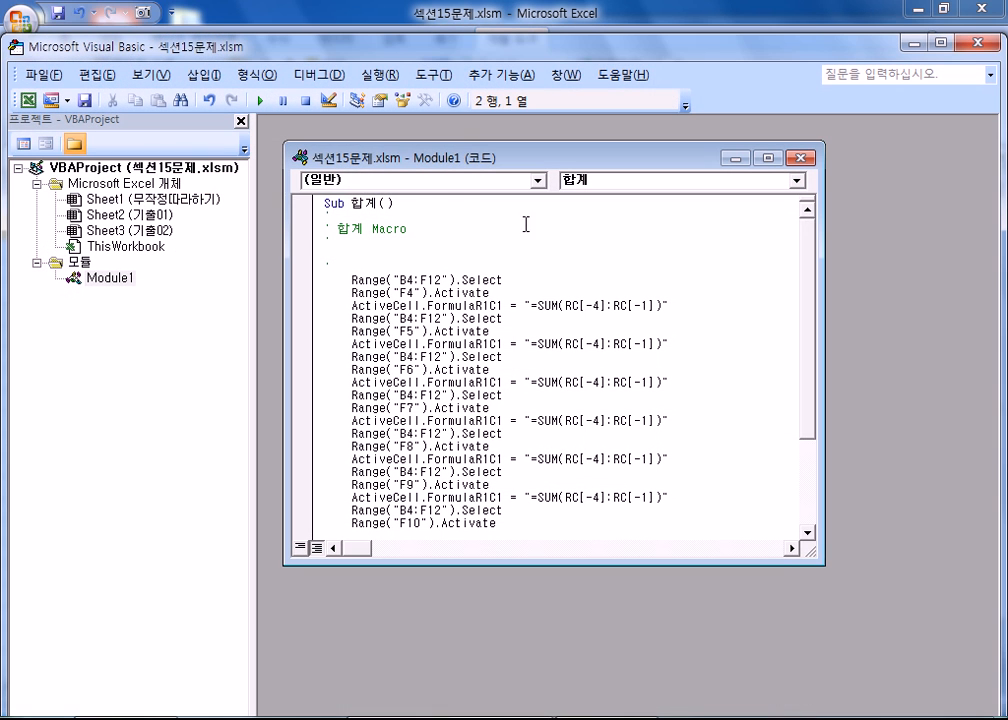
scroll(652, 326, "down", 1)
scroll(652, 326, "up", 1)
- Switch to Notepad and review the three listed actions of the 합계 macro
left_click(137, 717)
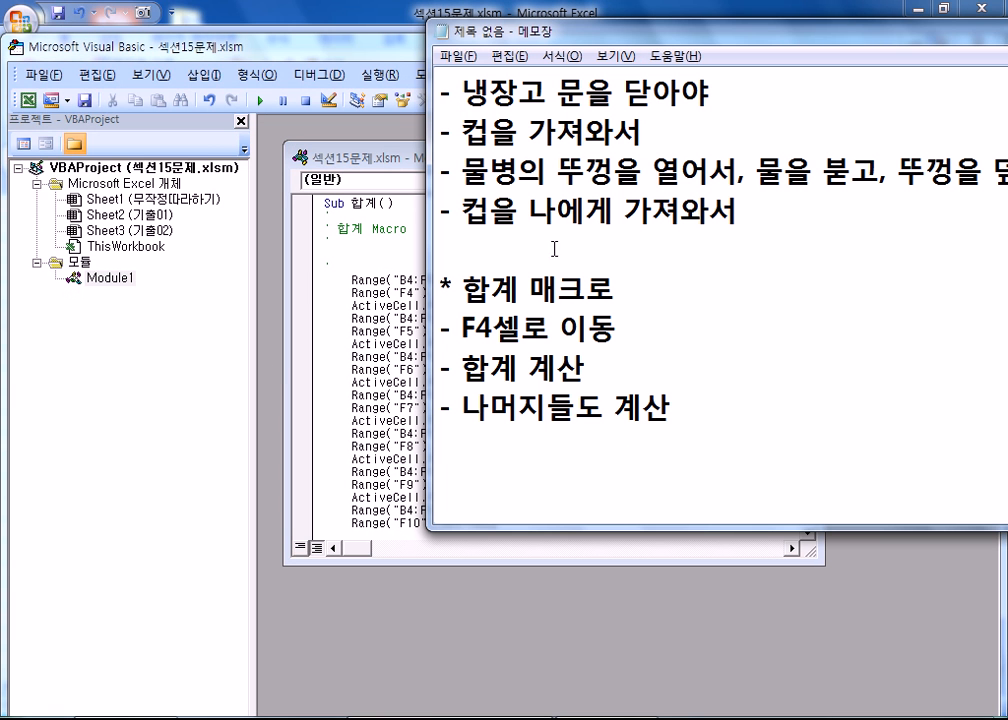
left_click_drag(460, 328, 617, 327)
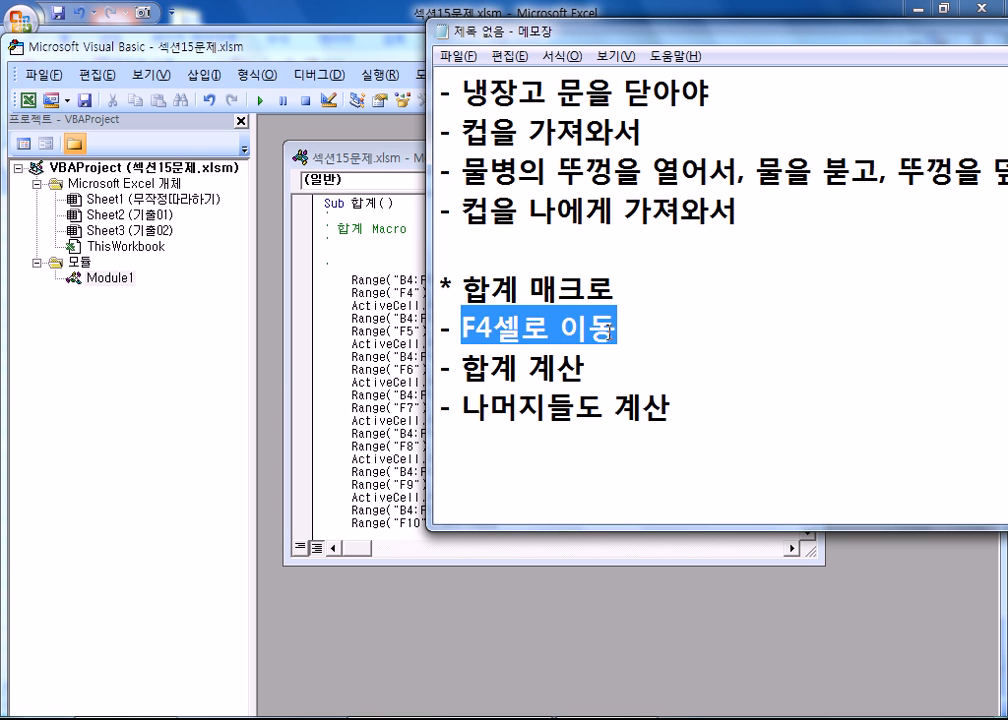
left_click_drag(461, 368, 583, 368)
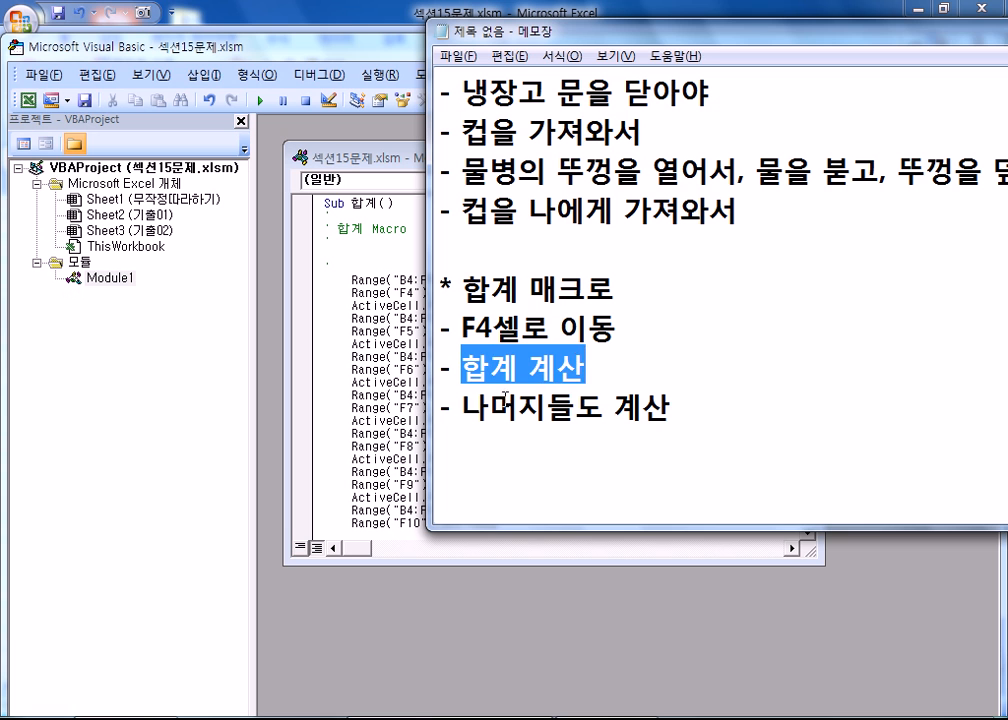
left_click_drag(461, 408, 670, 408)
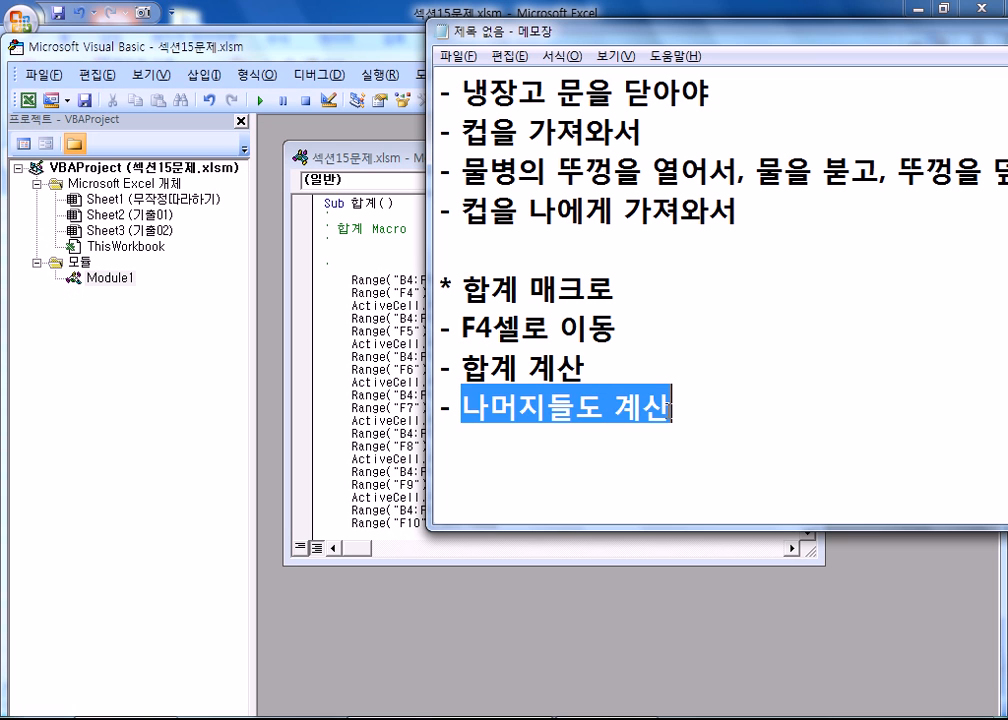
left_click(528, 368)
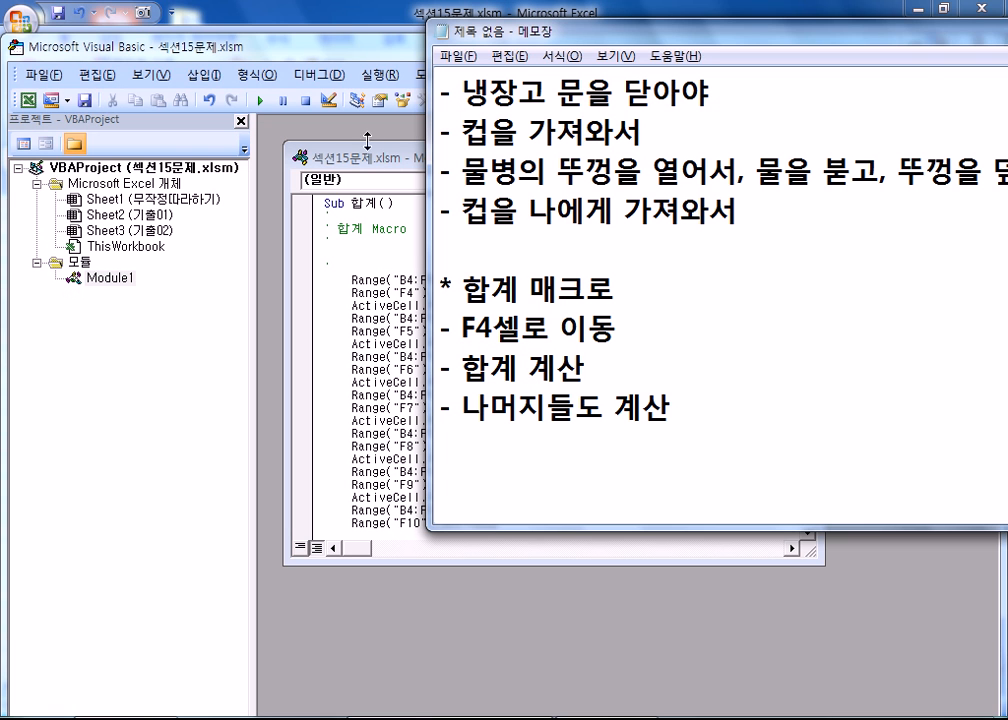
- Return to the Visual Basic editor, examine the 합계 macro code from the B4:F12 selection through End Sub, and close the editor
left_click(288, 120)
left_click_drag(399, 279, 443, 276)
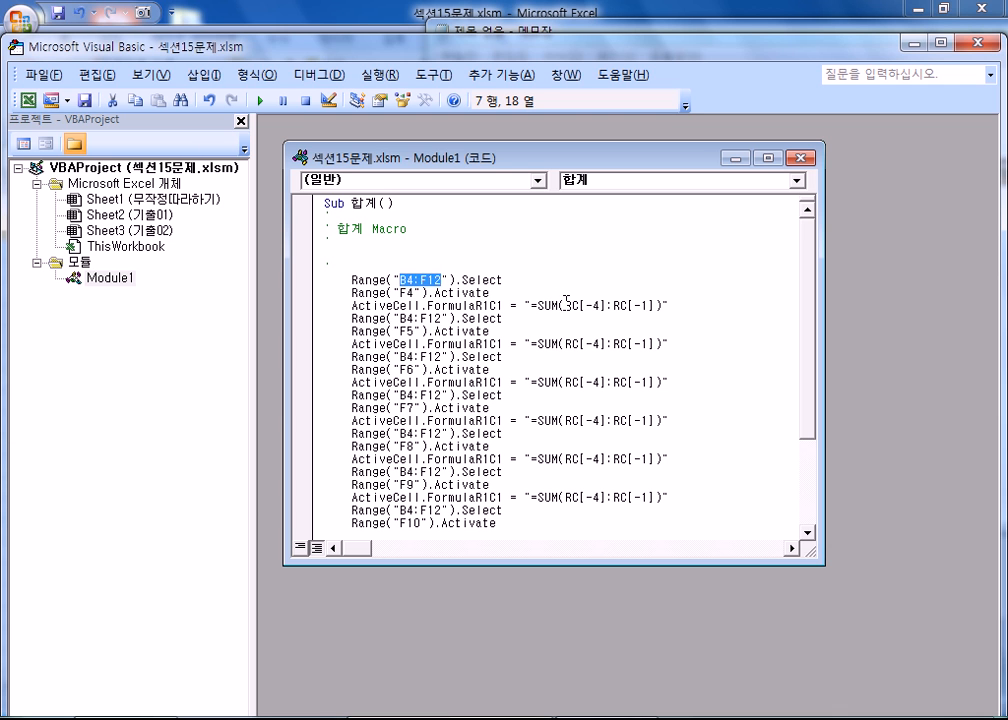
left_click_drag(400, 318, 515, 459)
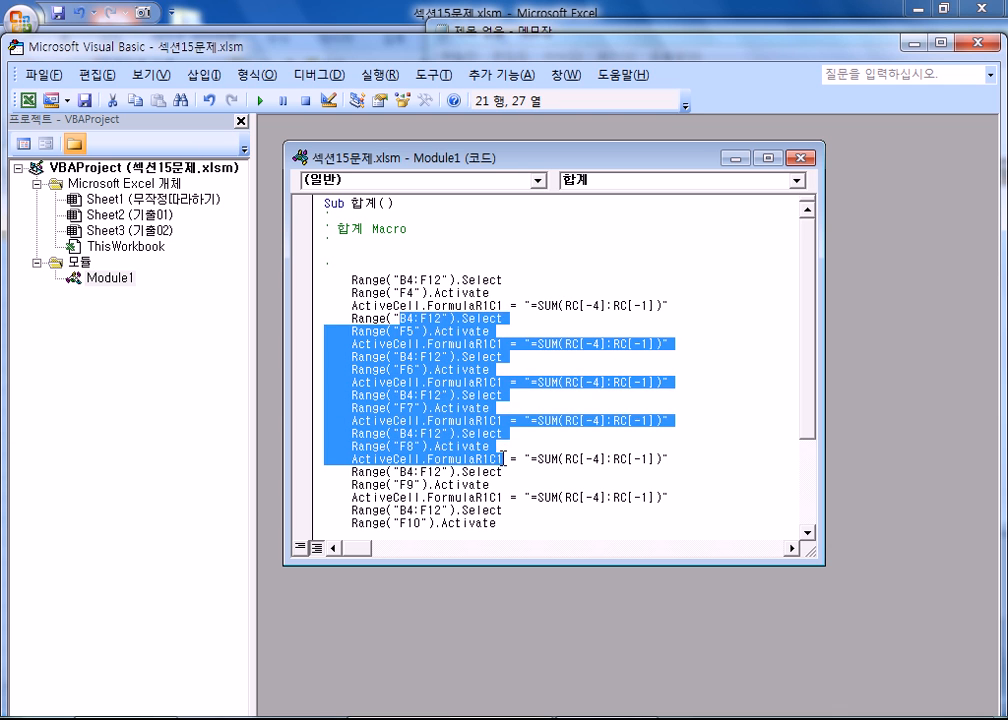
scroll(510, 453, "down", 3)
scroll(510, 453, "down", 1)
left_click(504, 485)
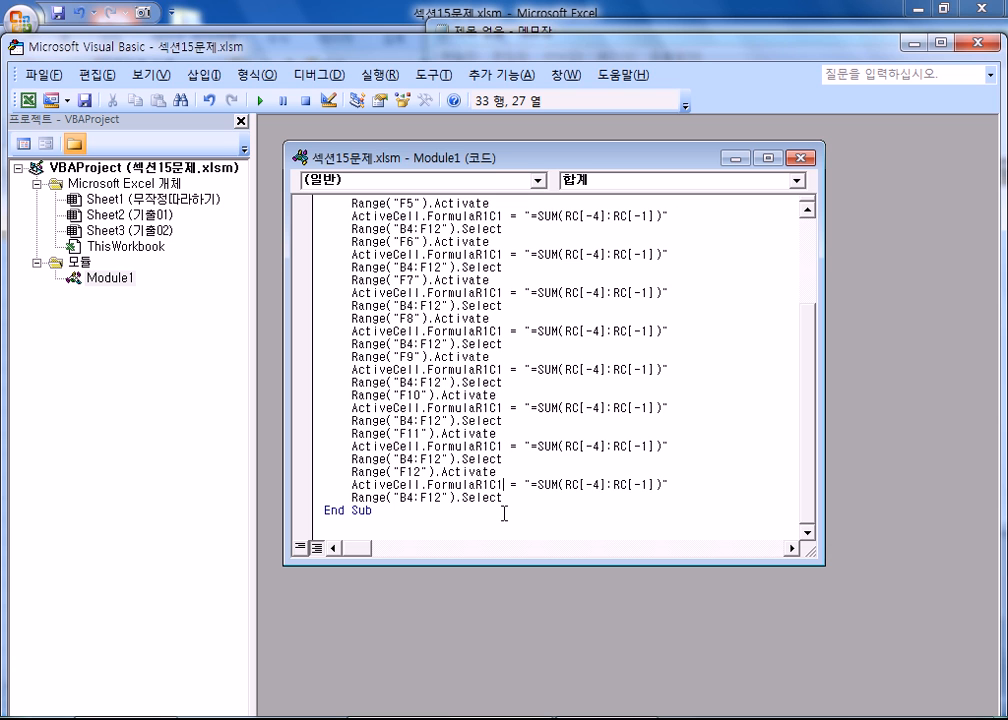
scroll(504, 532, "up", 3)
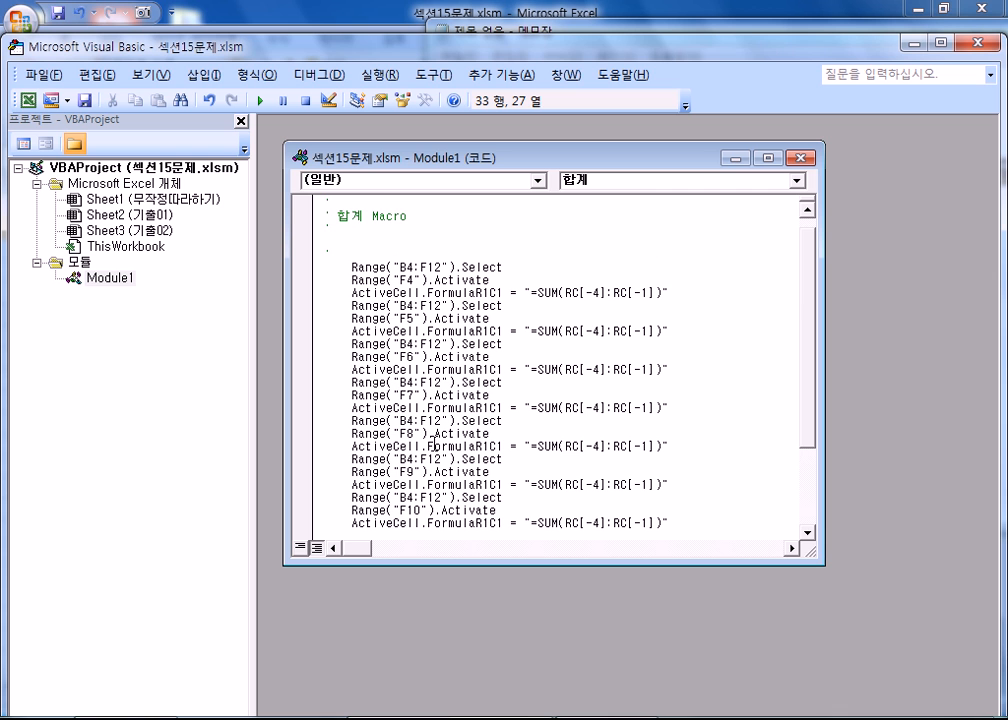
scroll(436, 436, "down", 3)
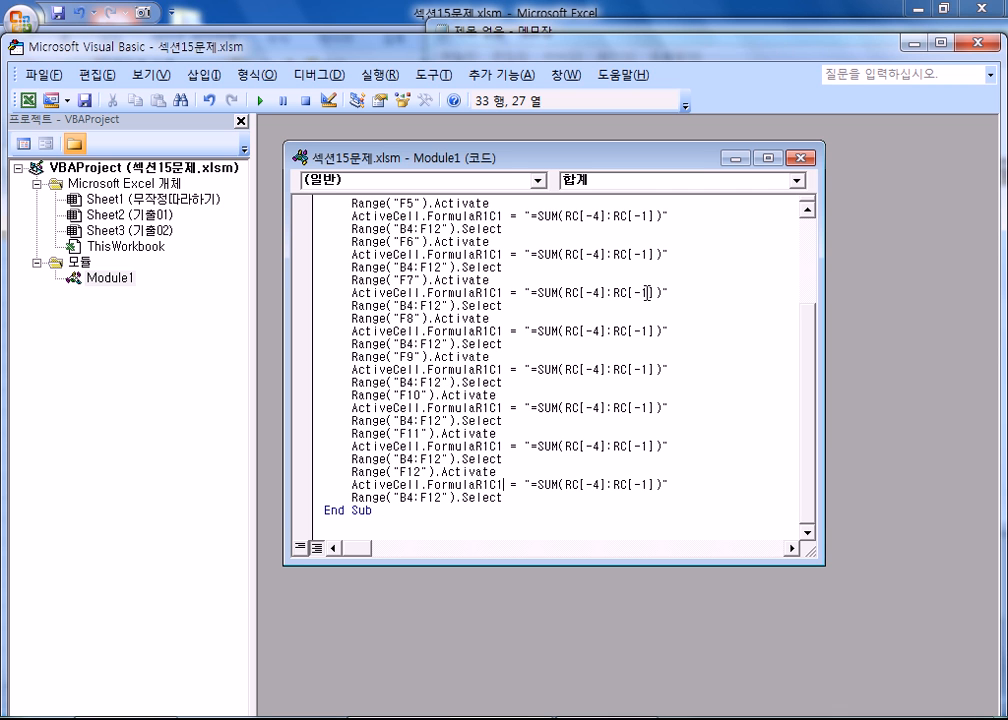
left_click(990, 43)
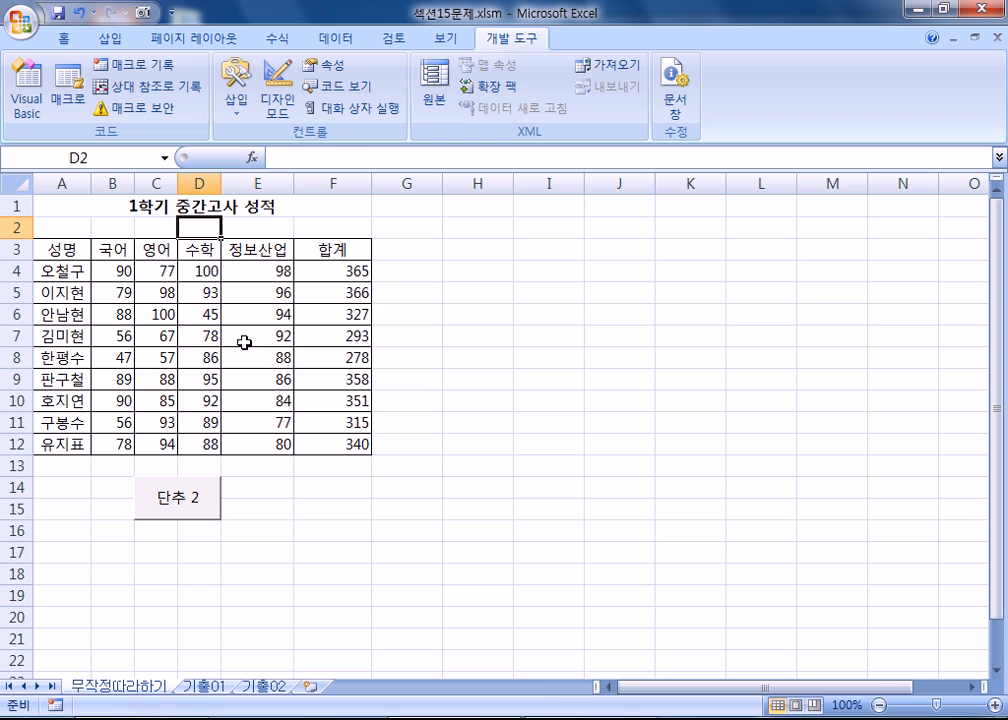
- Clear the totals in F4:F12 and deselect the range
left_click_drag(333, 270, 354, 456)
key("Delete")
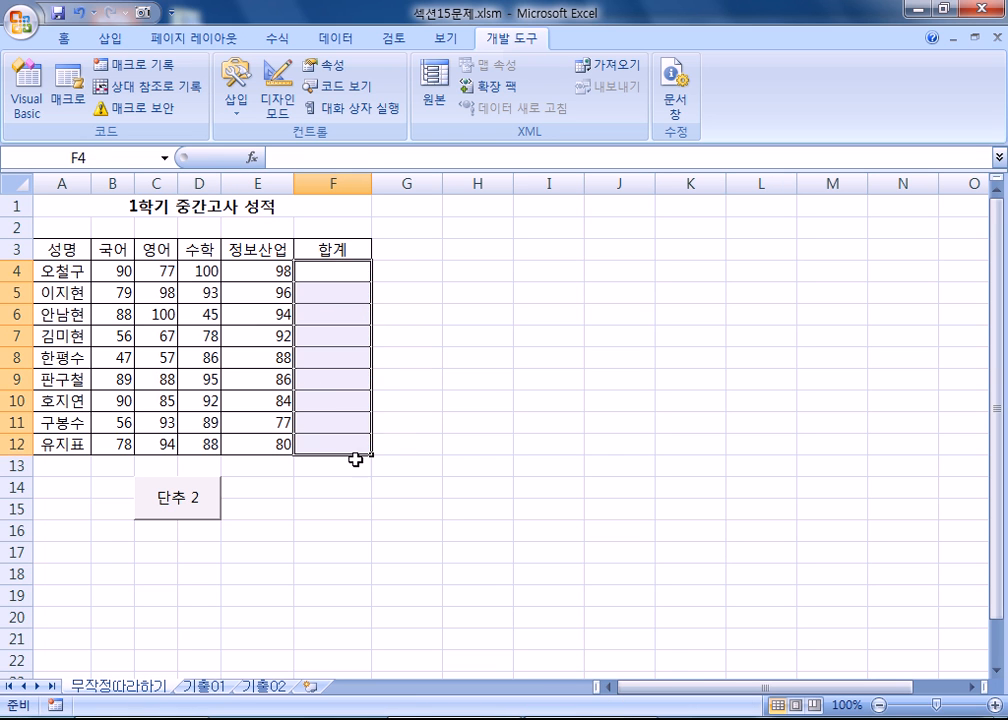
left_click(492, 519)
scroll(518, 520, "down", 2)
scroll(332, 402, "up", 2)
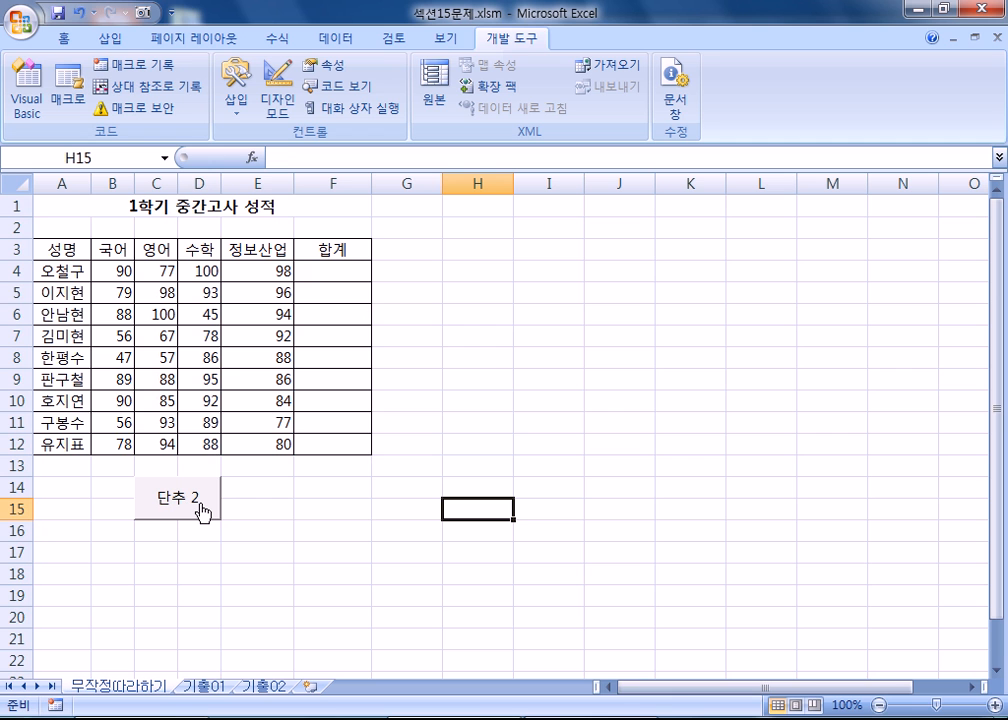
- Test the 합계 macro with the button on C14:D15 and clear the calculated totals from F4:F12 again
left_click(203, 510)
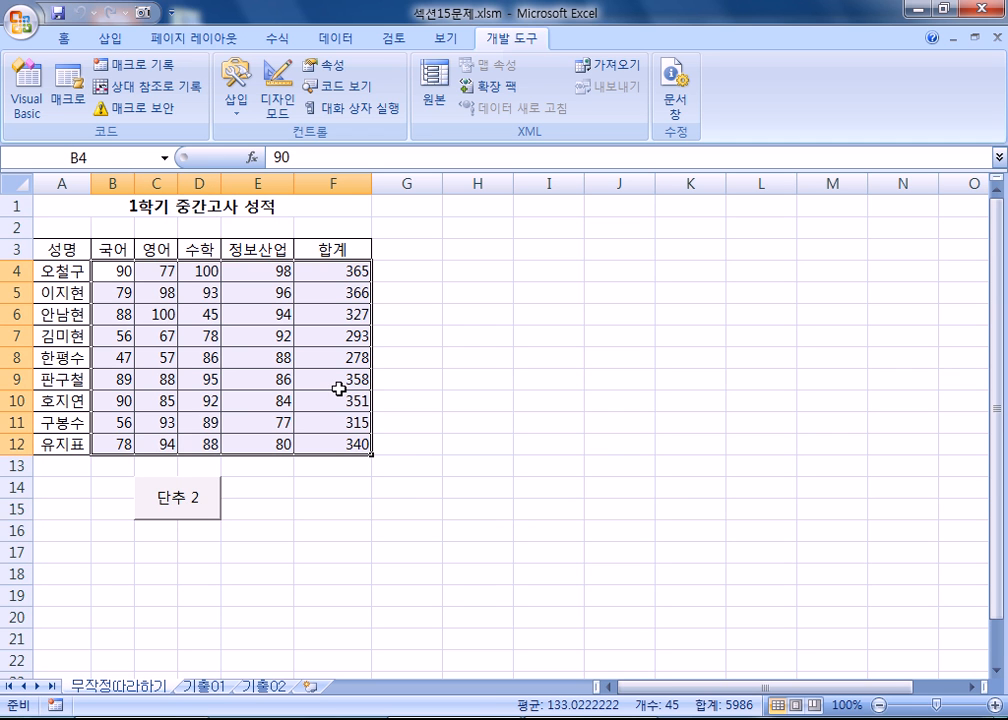
left_click(537, 382)
left_click_drag(330, 271, 319, 443)
key("Delete")
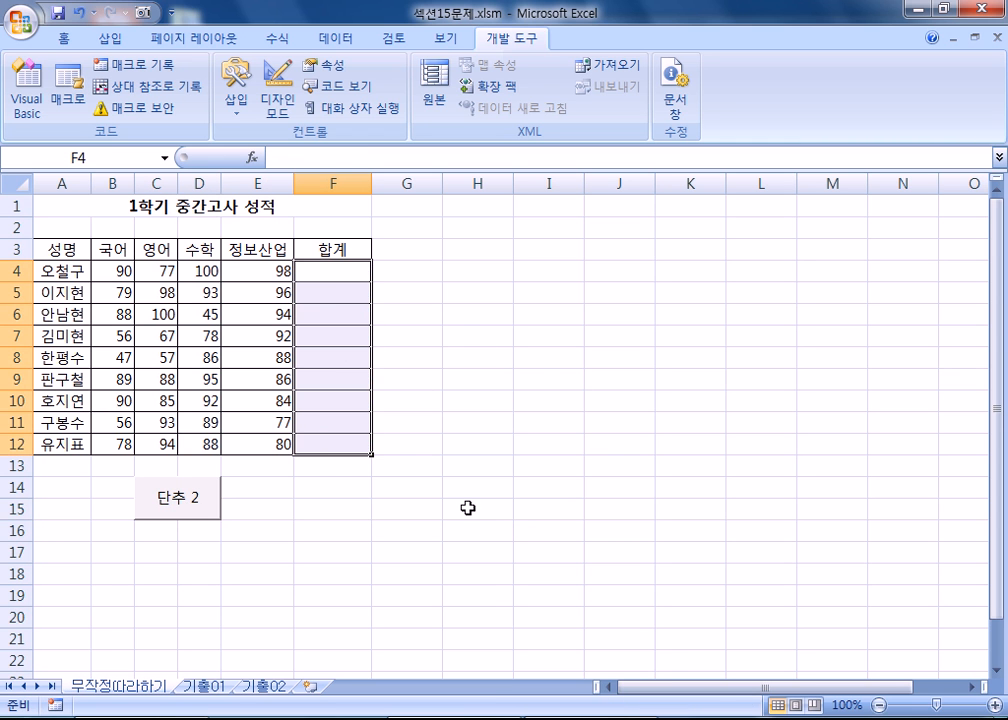
left_click(488, 532)
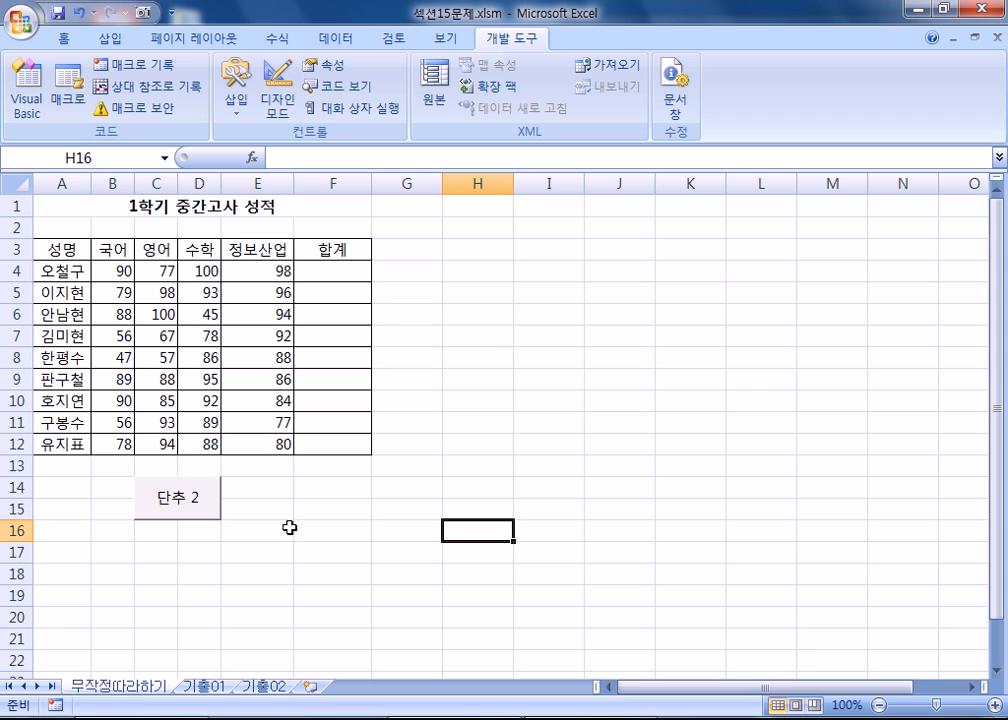
- Run the 합계 macro with the button on C14:D15 and change the button's label to 합계
left_click(208, 508)
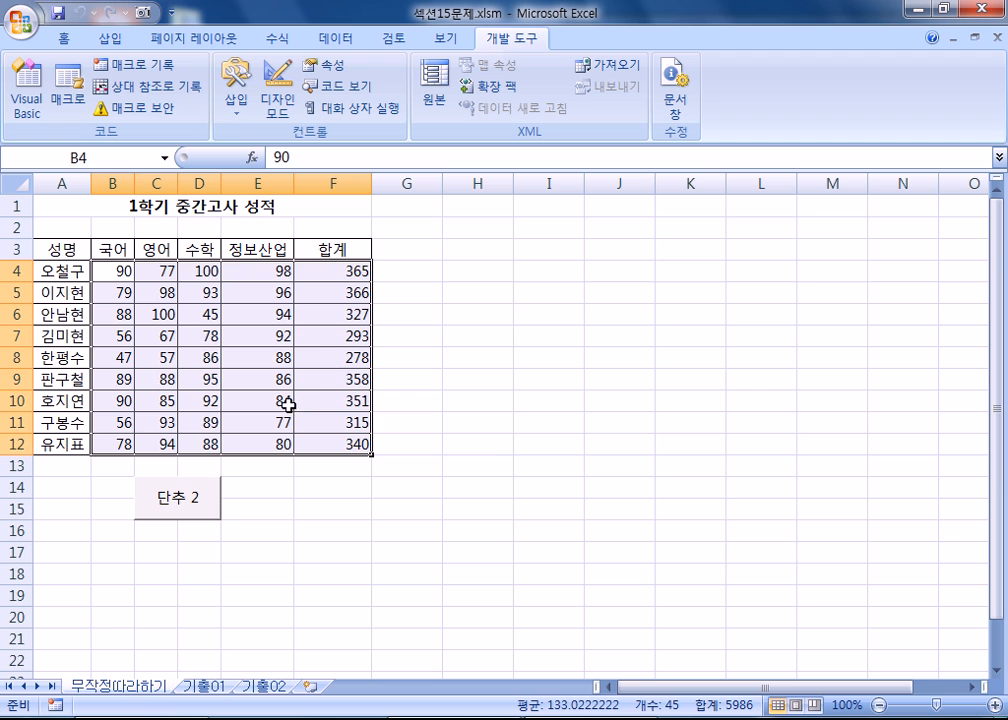
scroll(280, 408, "down", 2)
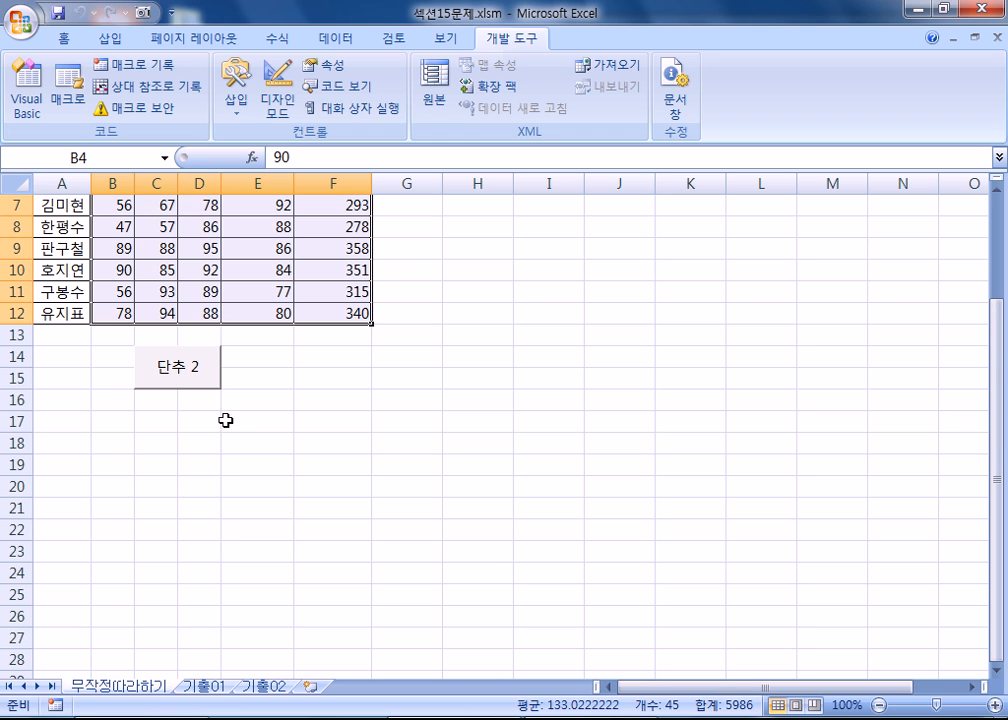
left_click(187, 376)
right_click(187, 372)
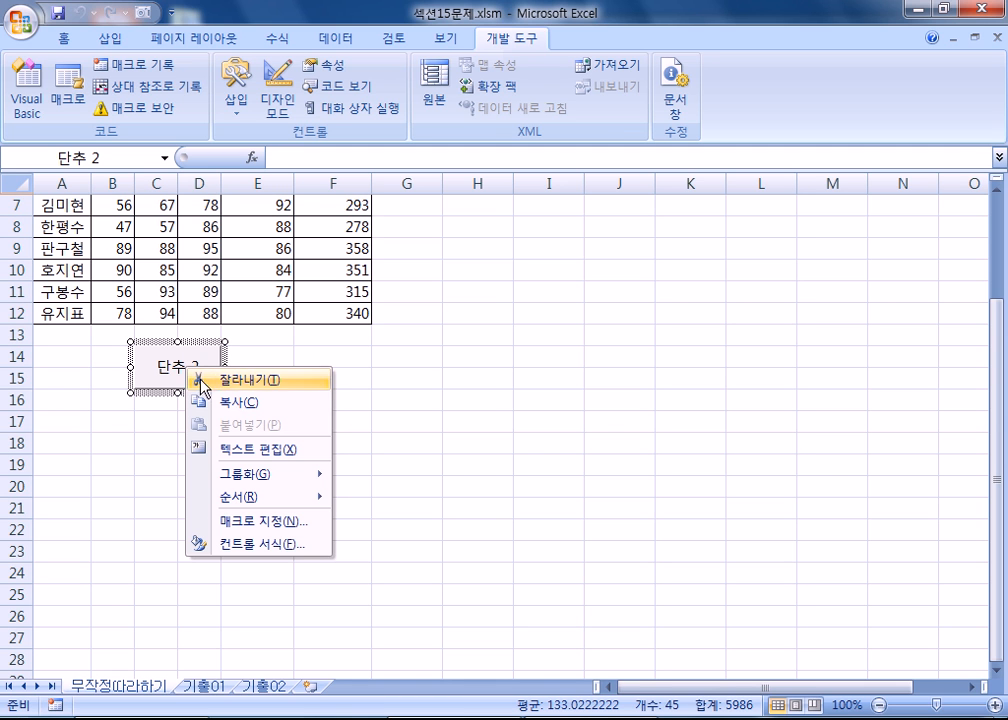
left_click(240, 448)
key("Delete")
key("Delete")
key("Delete")
key("Delete")
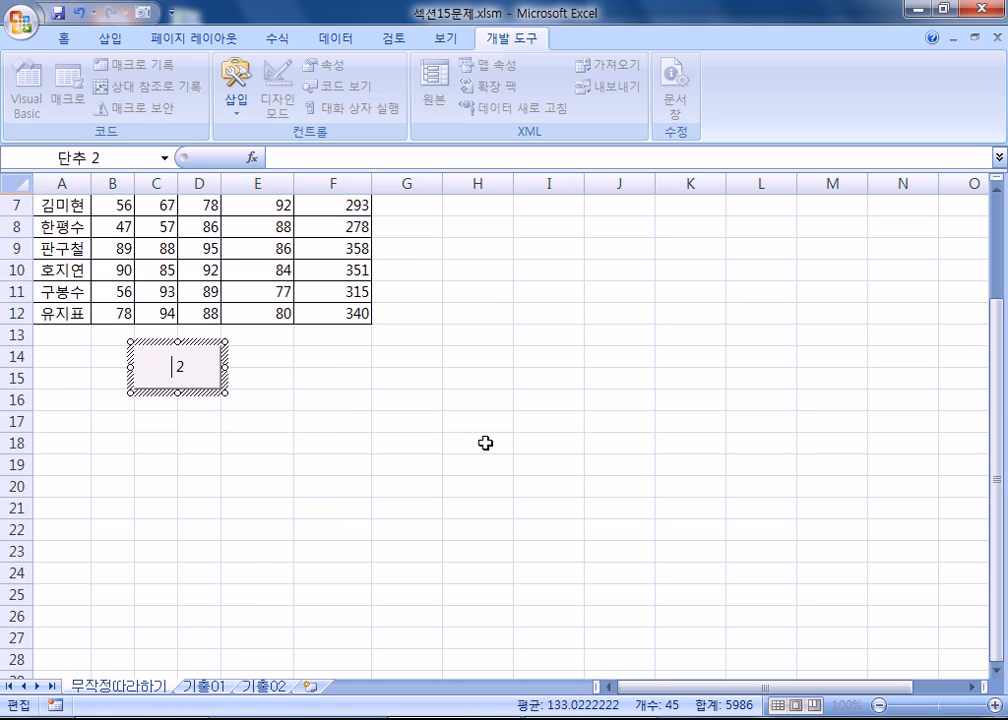
type("합계")
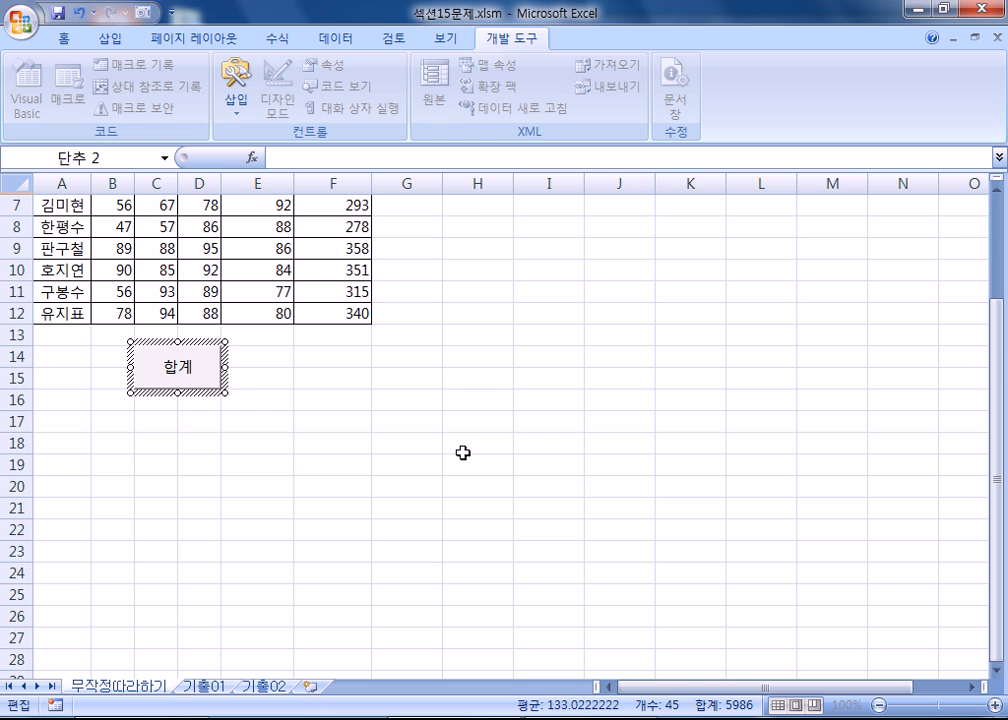
left_click(464, 443)
scroll(464, 443, "up", 1)
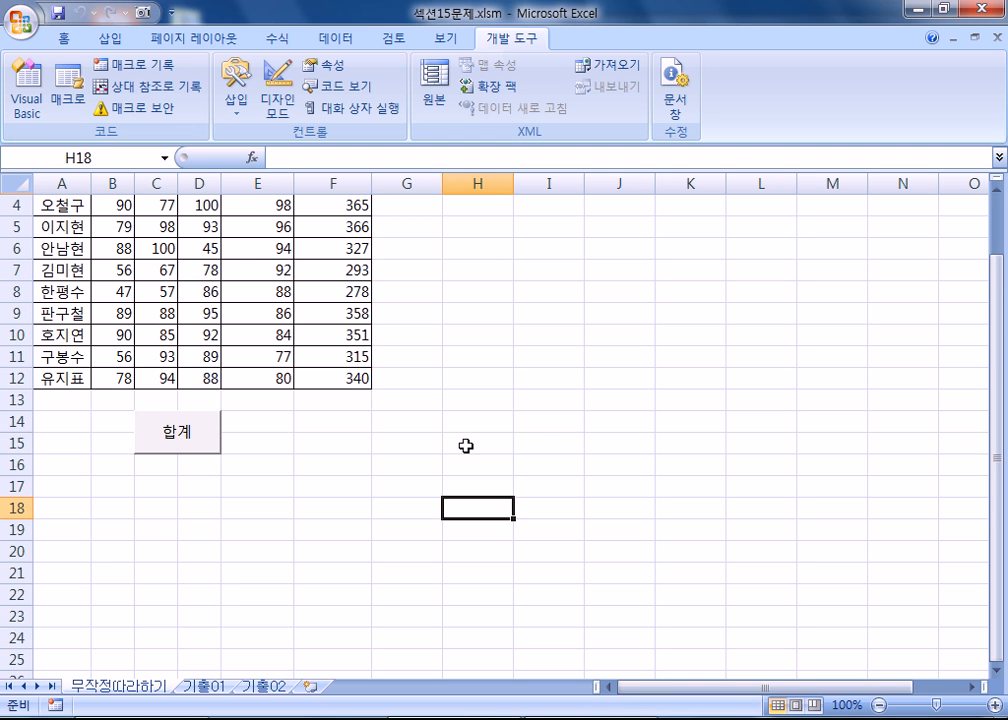
scroll(465, 446, "up", 1)
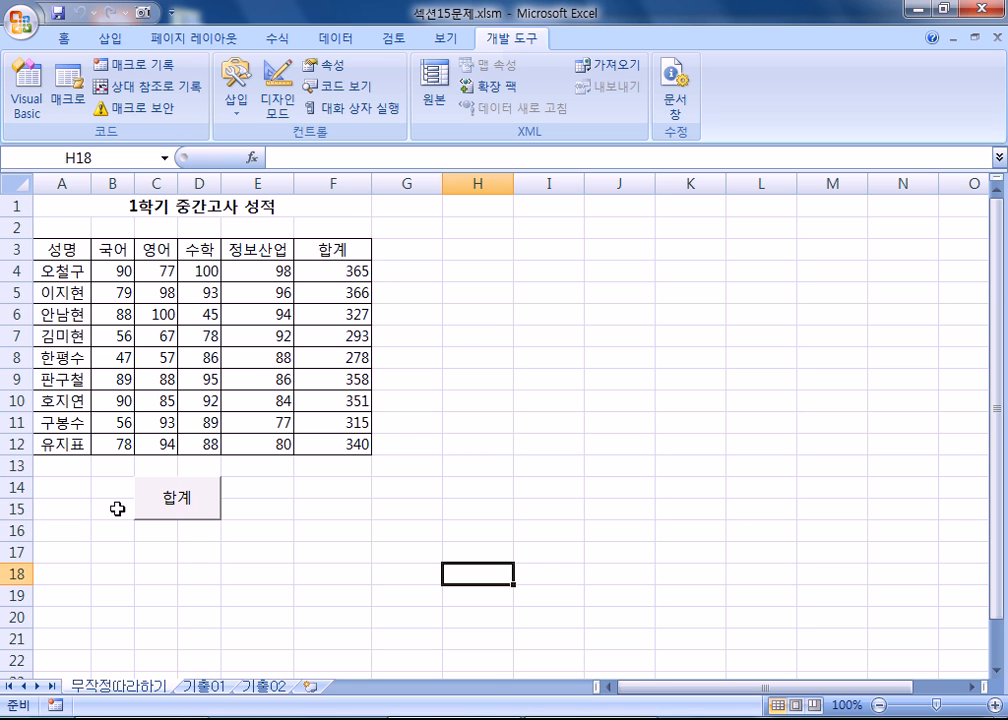
right_click(203, 494)
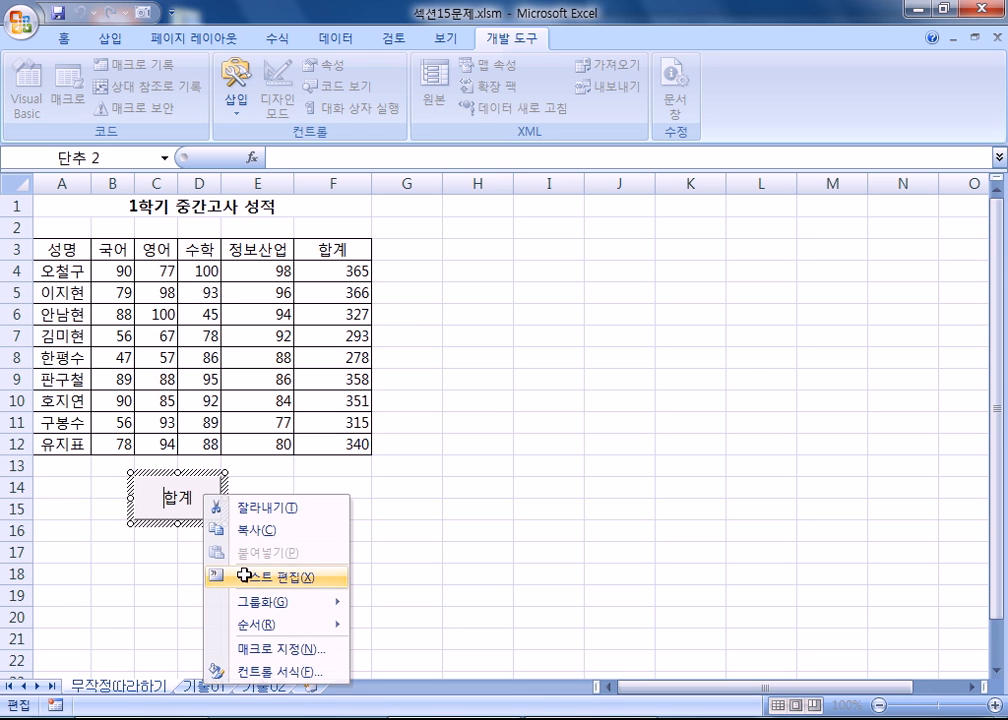
left_click(246, 578)
left_click_drag(180, 497, 196, 495)
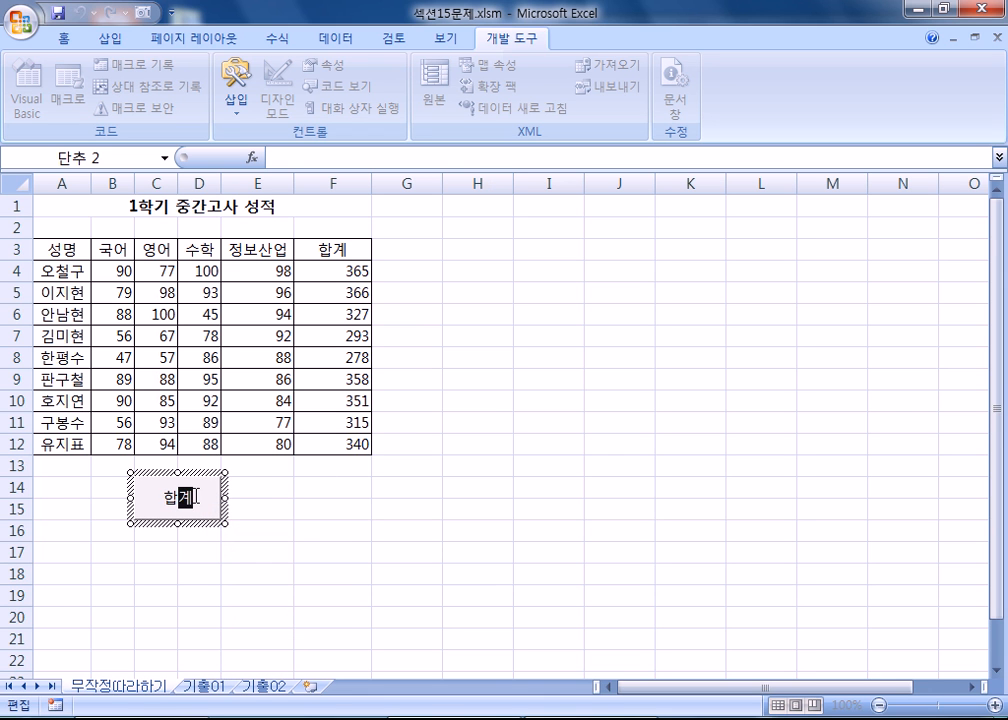
left_click(505, 510)
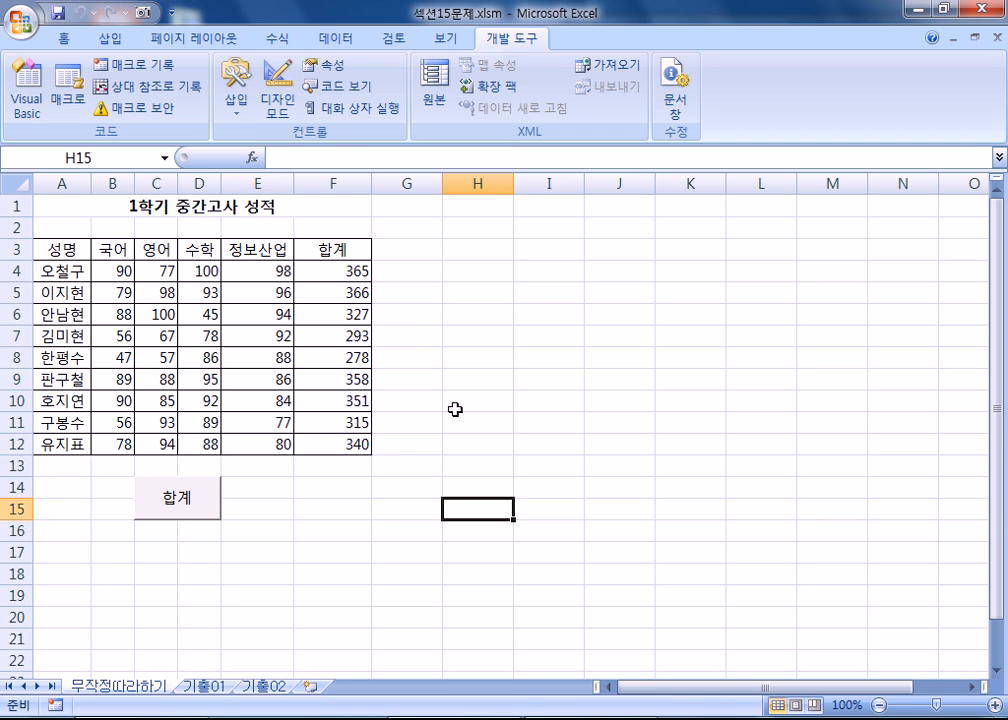
- Clear the totals in F4:F12, recalculate them with the 합계 button and deselect the range
left_click_drag(333, 270, 331, 439)
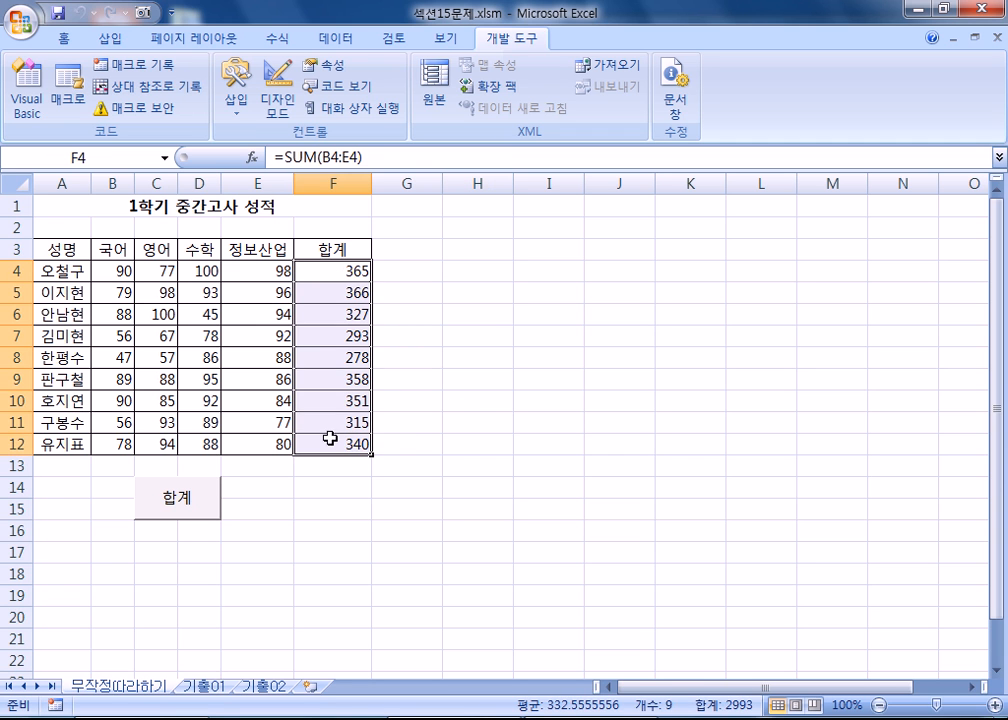
key("Delete")
left_click(614, 482)
scroll(449, 452, "down", 2)
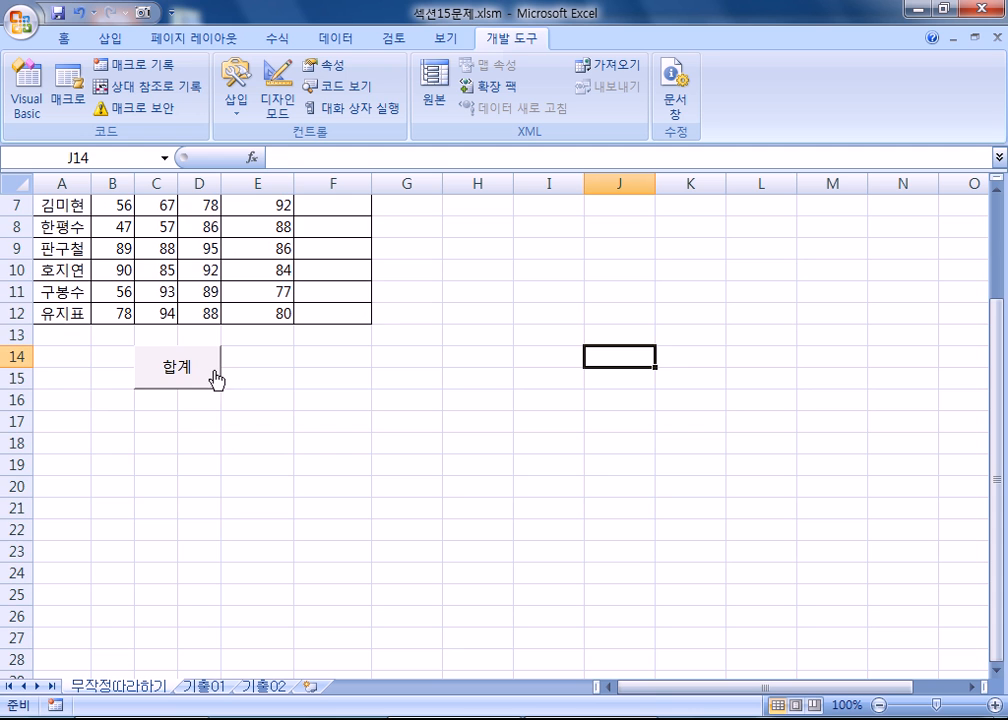
scroll(205, 380, "up", 2)
left_click(197, 500)
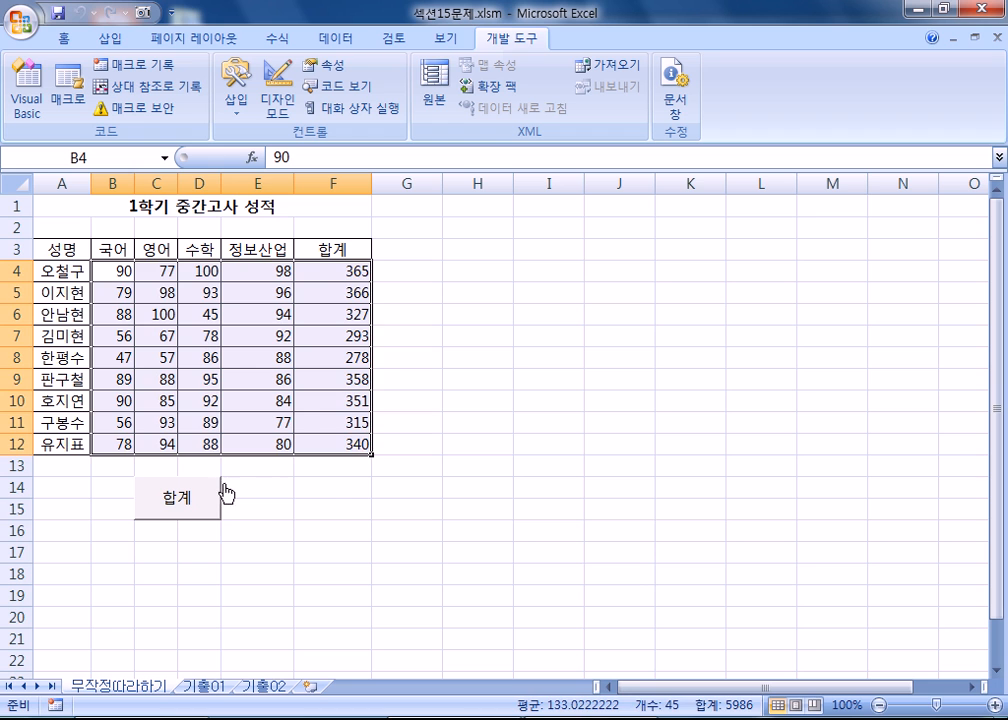
left_click(341, 501)
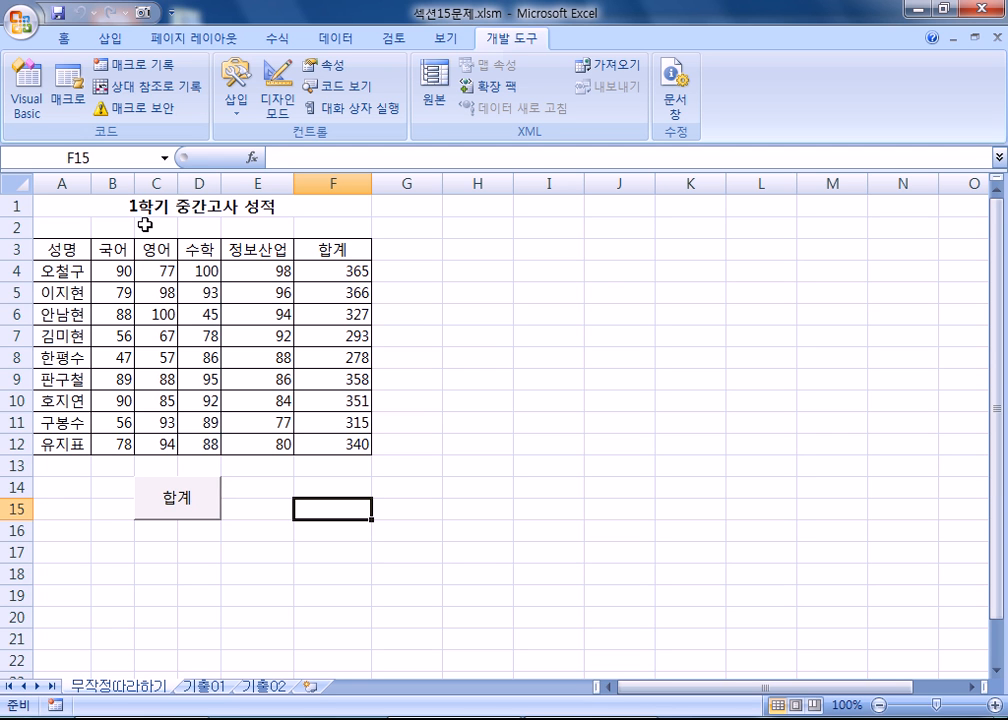
- Delete the 합계 macro from the workbook and confirm the deletion
left_click(68, 100)
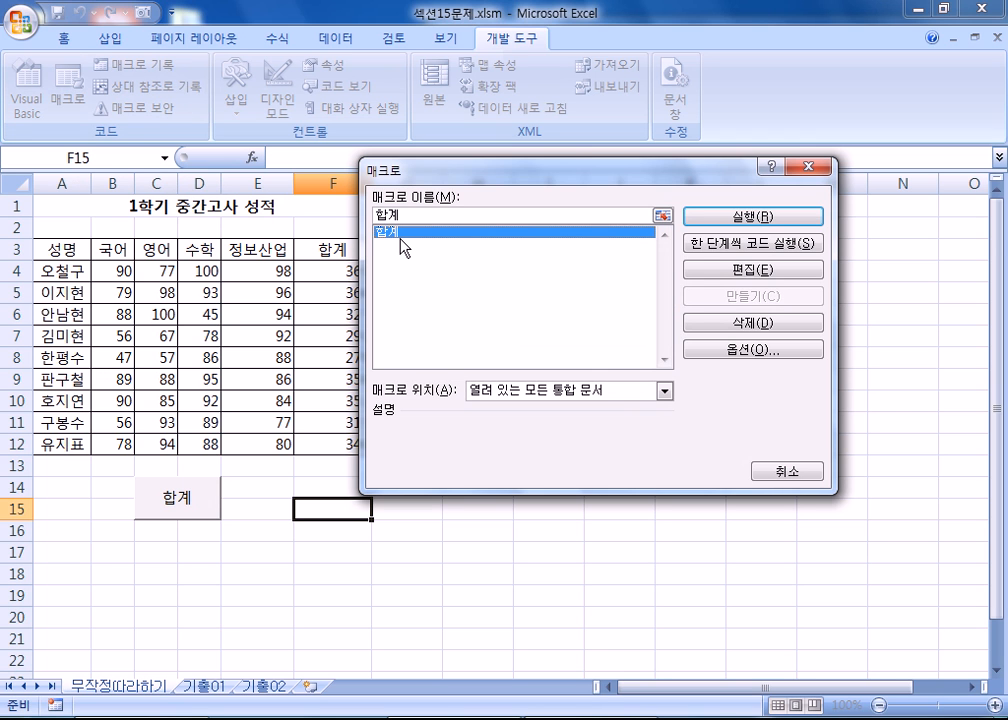
left_click(745, 330)
left_click(460, 415)
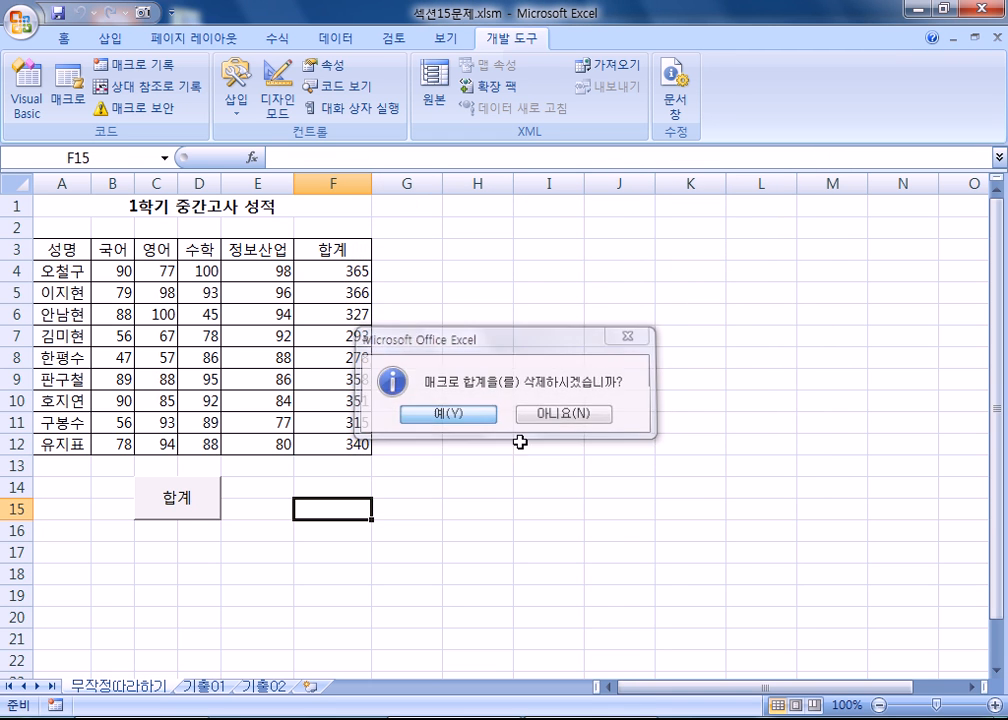
left_click(672, 579)
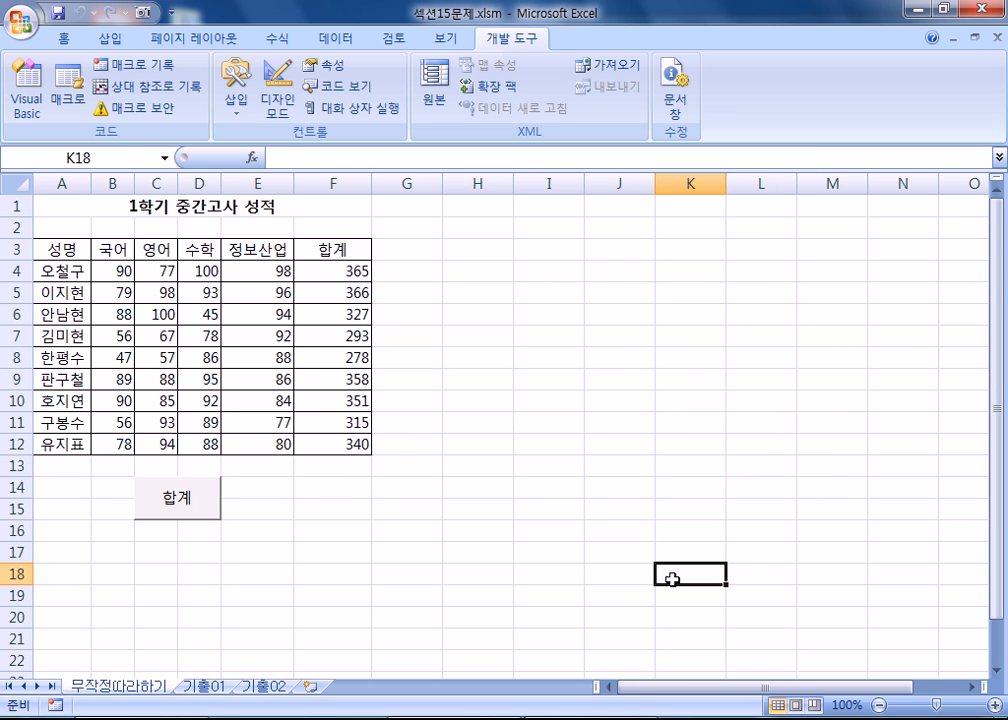
- Try to run the deleted 합계 macro with the 합계 button
left_click(200, 515)
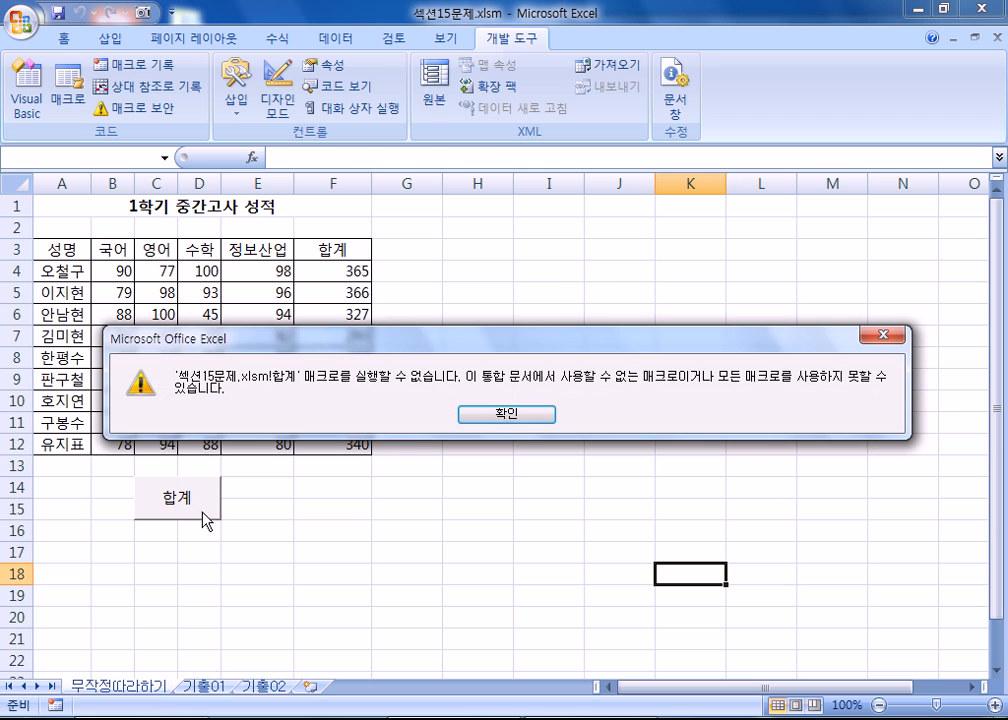
left_click(523, 417)
left_click(486, 464)
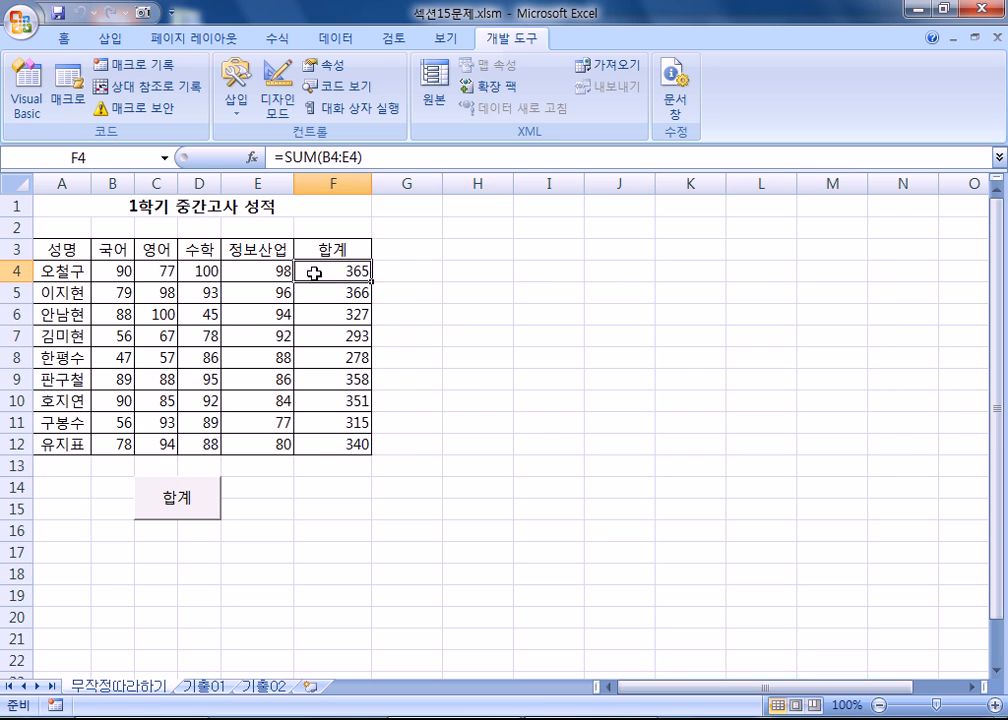
- Clear the totals in F4:F12 and deselect the range
left_click_drag(342, 272, 322, 443)
key("Delete")
left_click(527, 494)
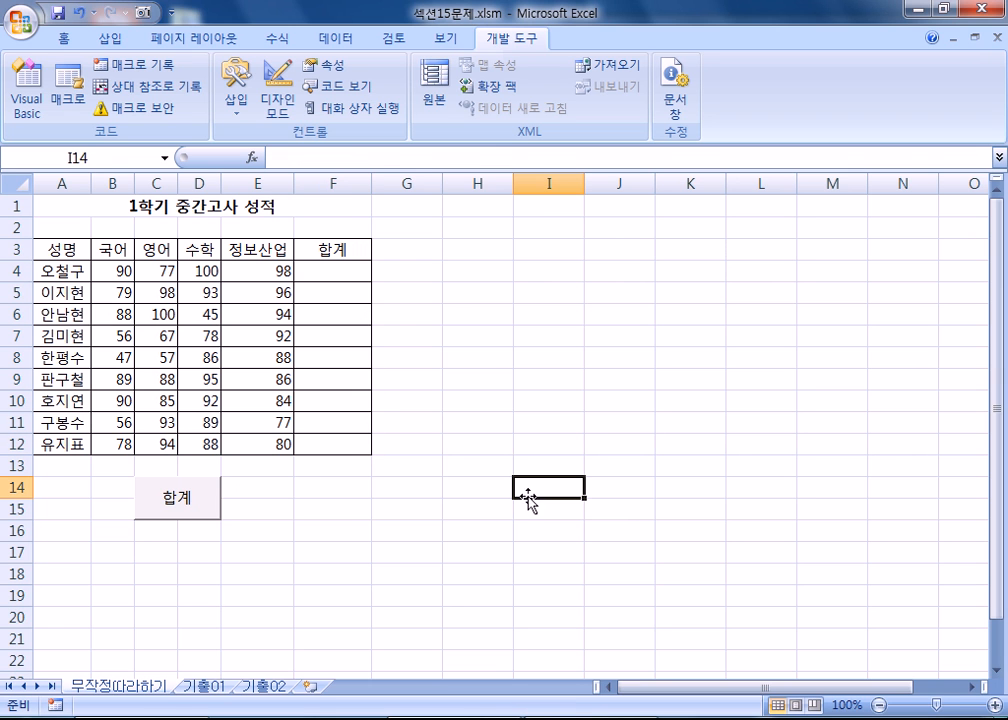
- Assign a new macro named 합계 to the 합계 button and start recording it in the current workbook
right_click(219, 497)
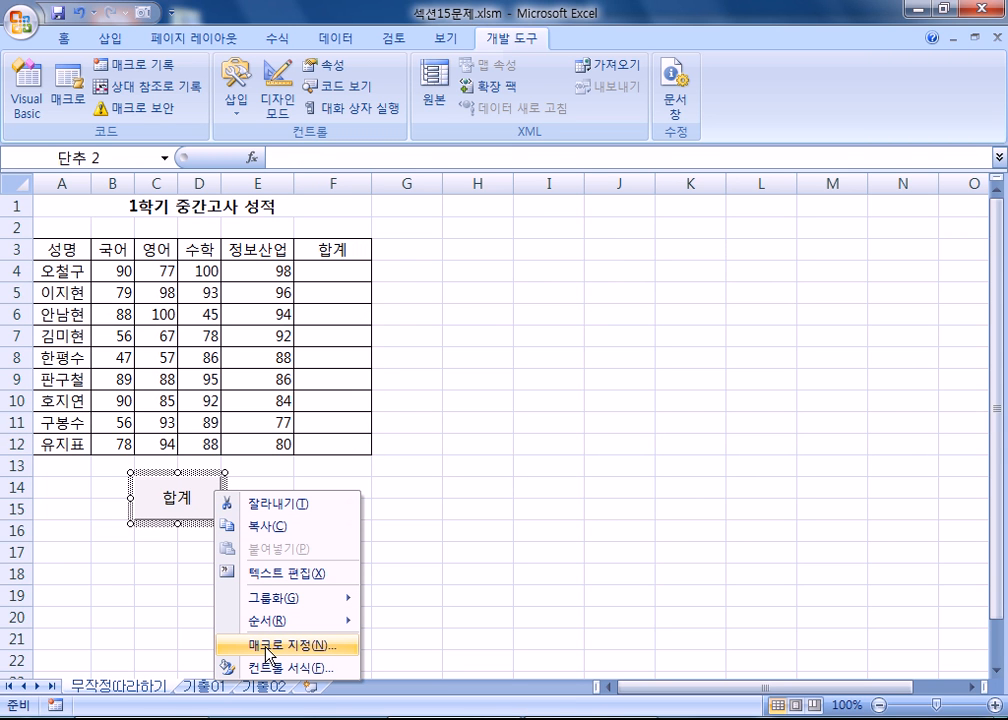
left_click(174, 571)
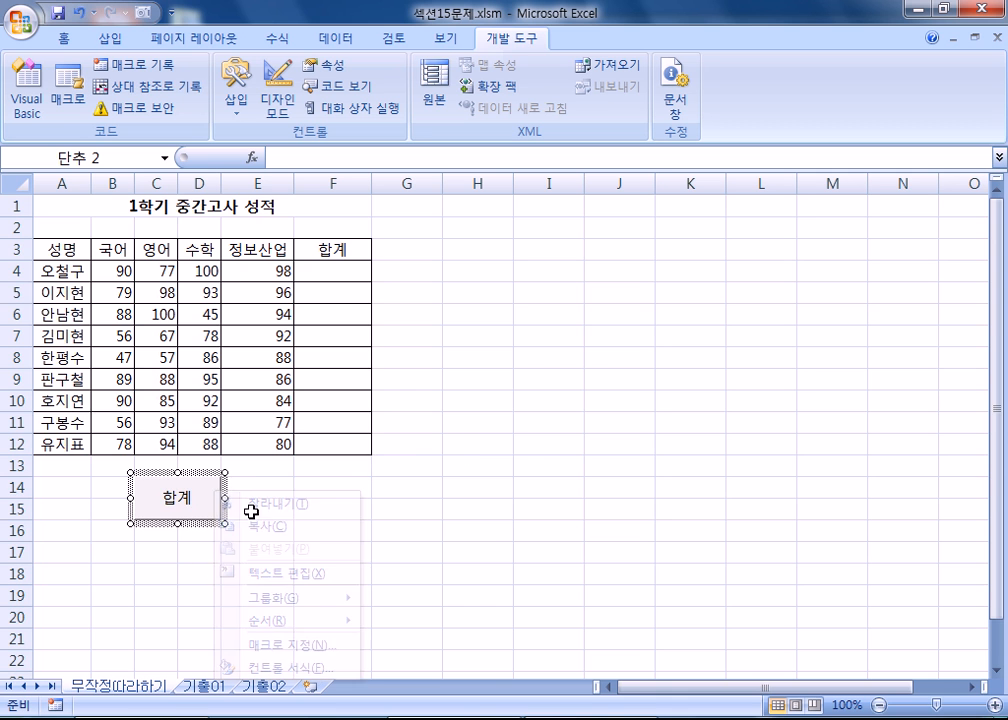
scroll(220, 475, "down", 3)
right_click(211, 281)
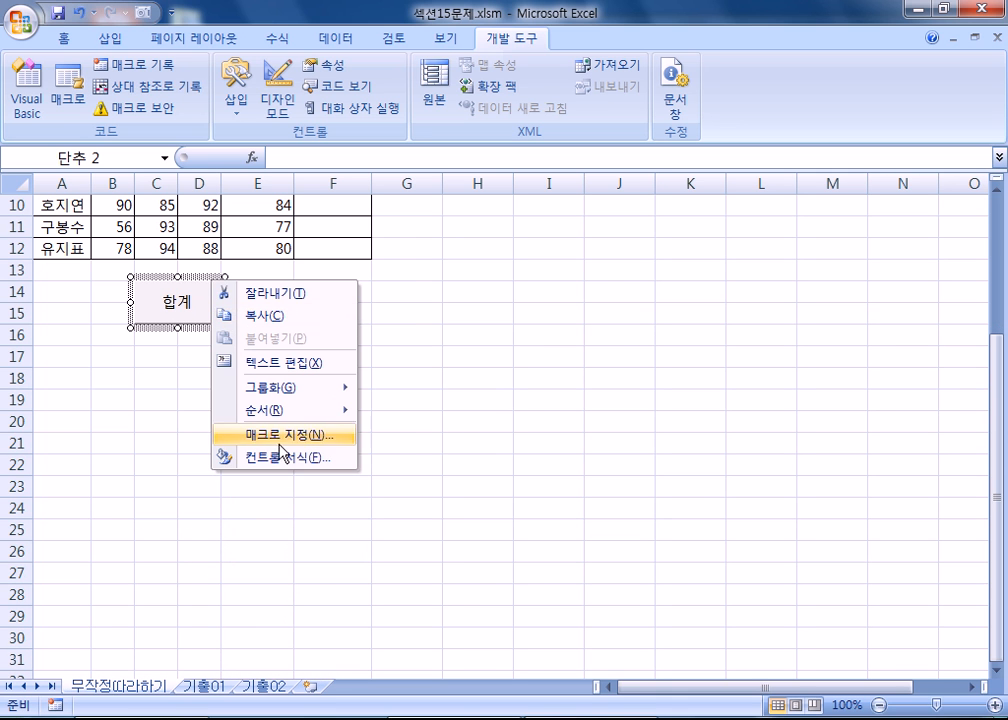
left_click(288, 437)
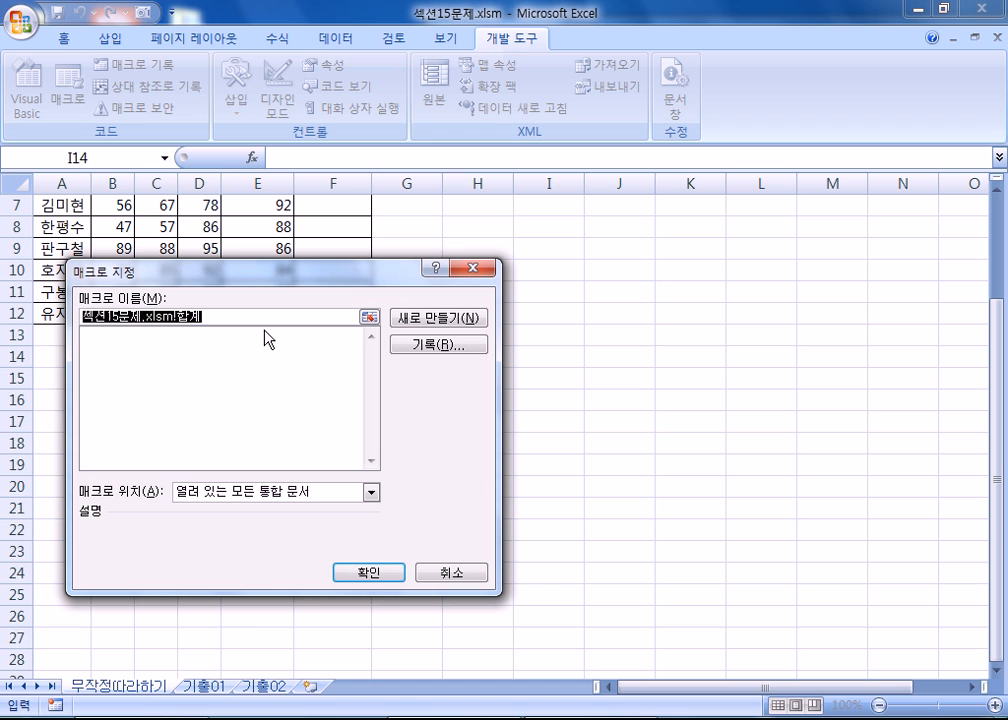
type("ㅎ합계")
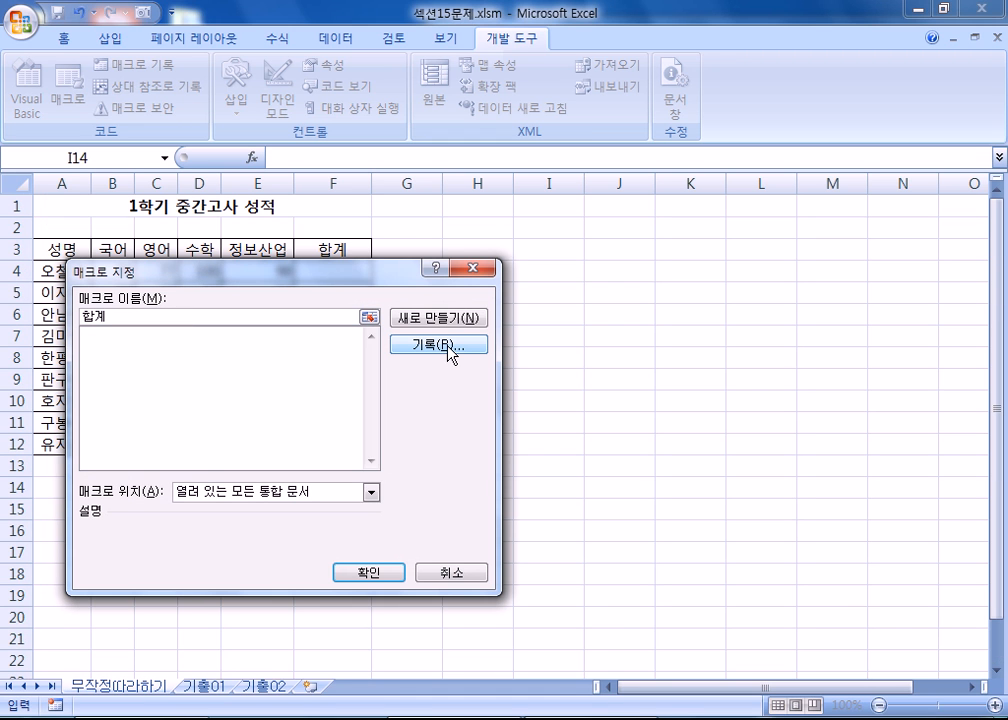
left_click(445, 346)
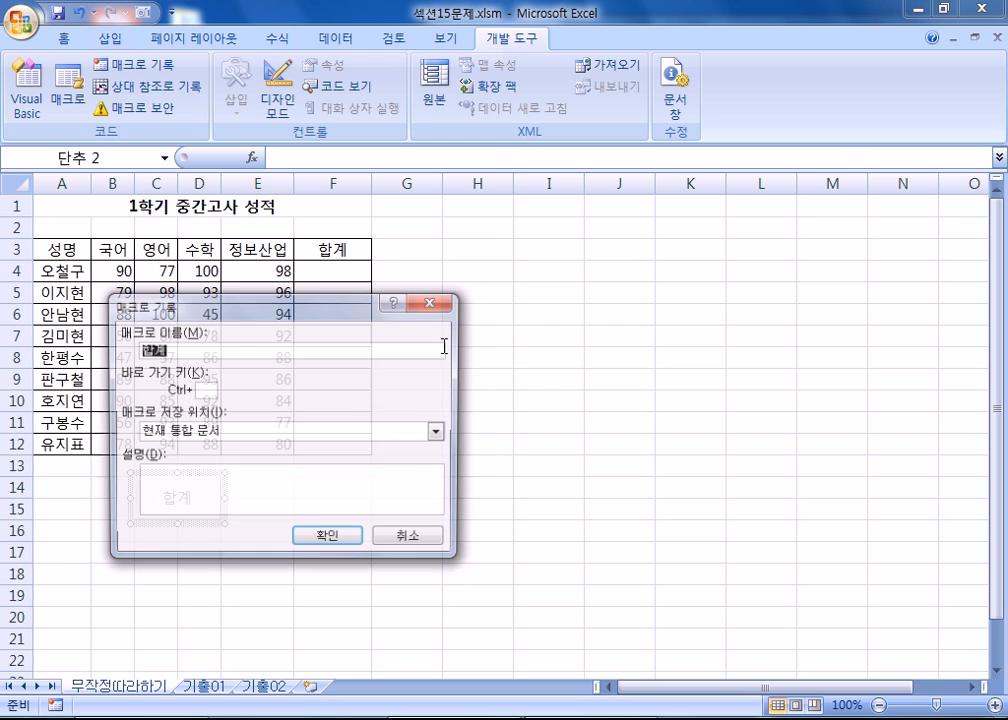
left_click_drag(308, 314, 626, 196)
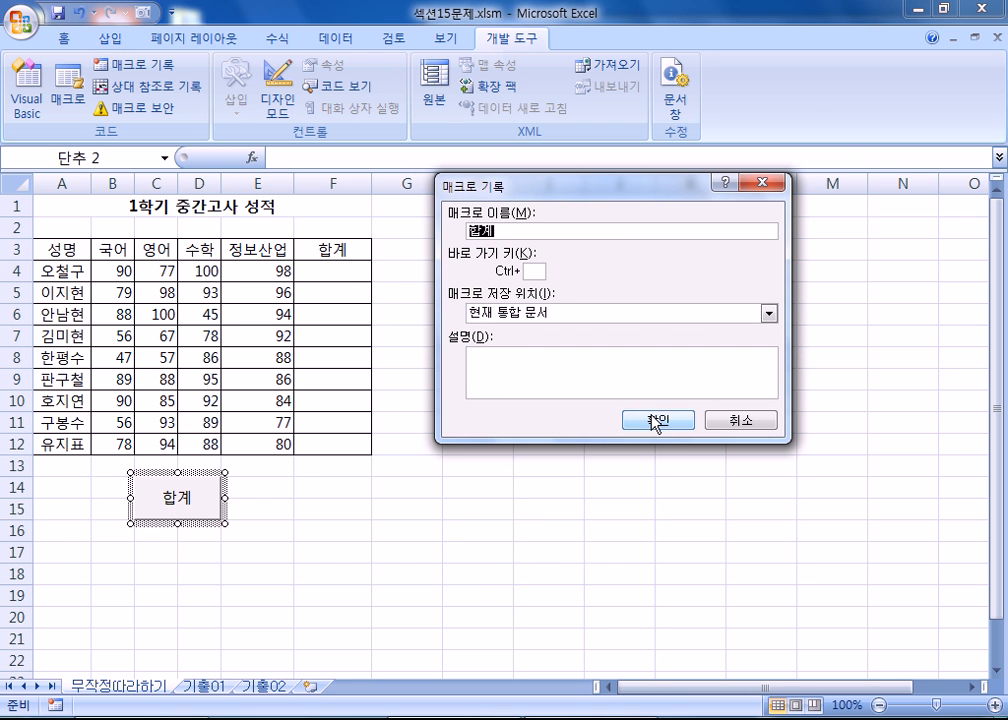
left_click(656, 420)
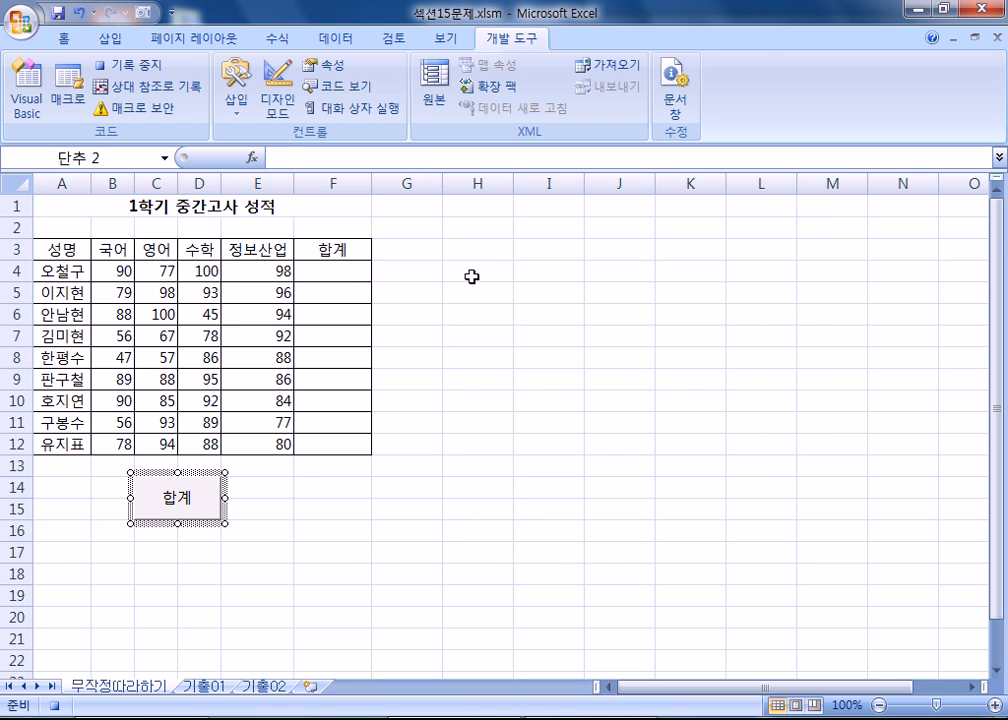
- Record an AutoSum over B4:F12 to fill the totals, stop the macro recording and deselect the range
left_click_drag(104, 270, 328, 448)
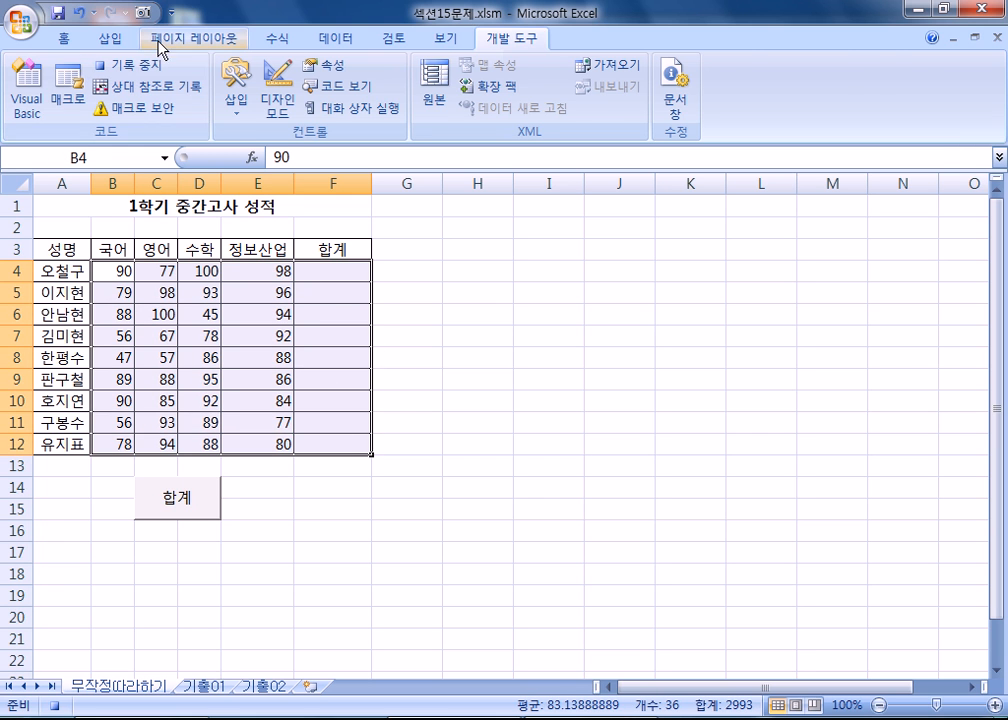
left_click(265, 40)
left_click(88, 66)
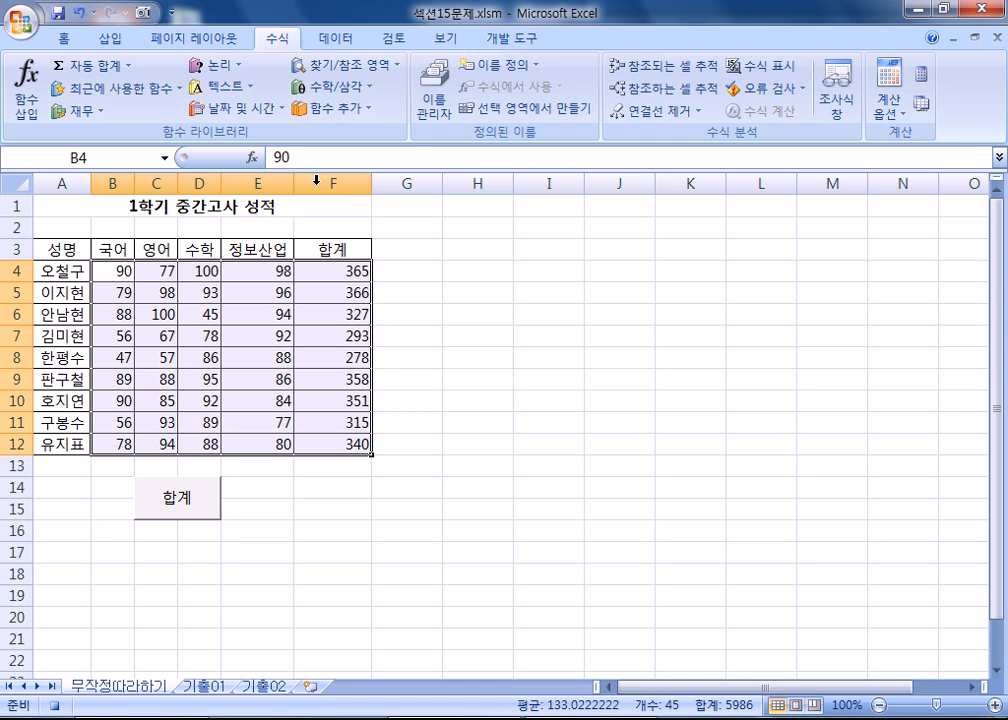
left_click(521, 43)
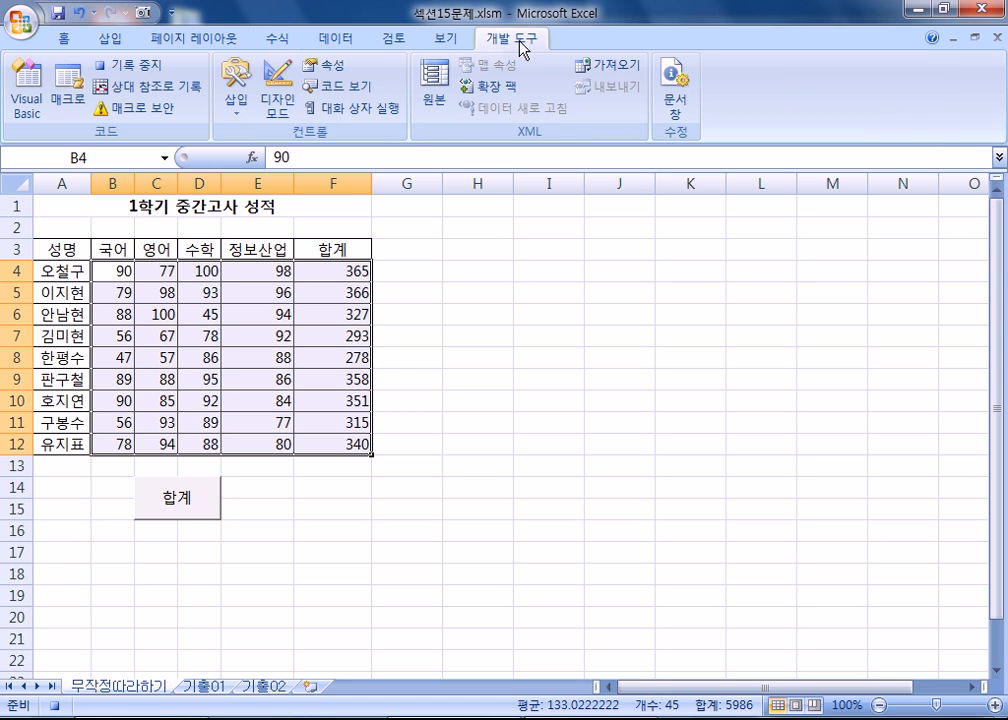
left_click(140, 66)
left_click(484, 552)
- Clear the totals in F4:F12 and test the newly recorded 합계 macro with its button
left_click_drag(333, 274, 331, 452)
key("Delete")
left_click(332, 595)
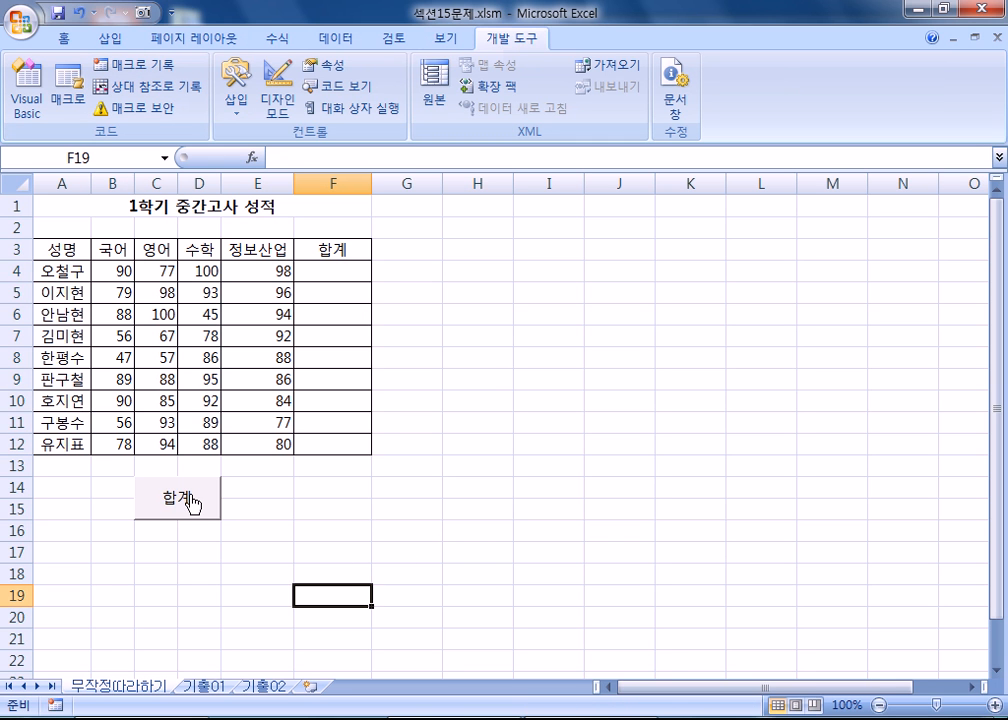
left_click(194, 502)
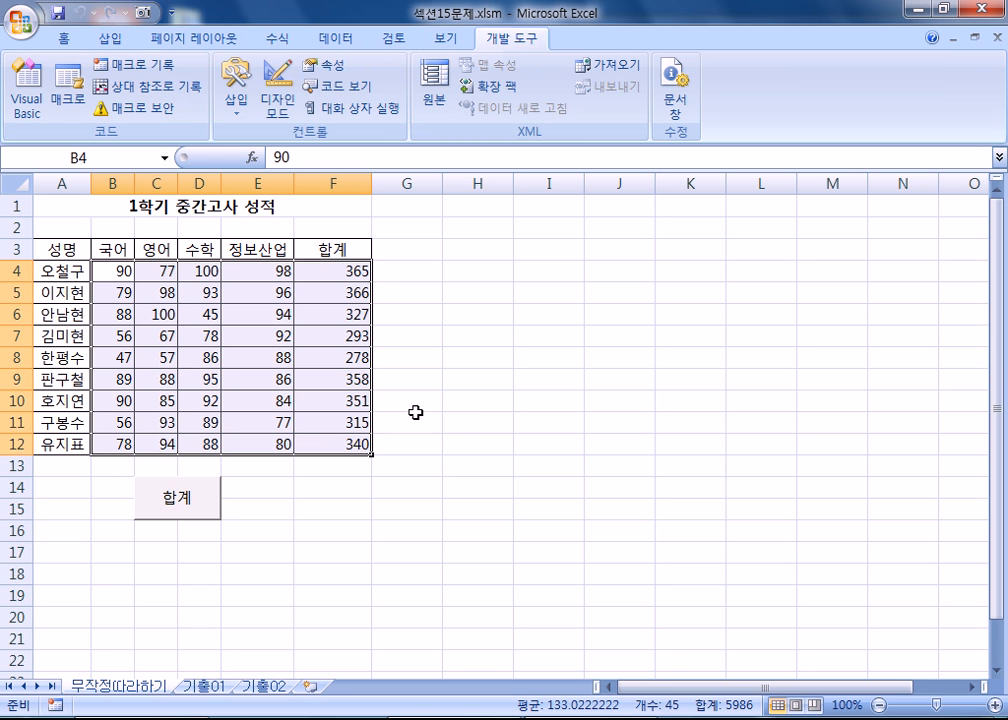
left_click(591, 503)
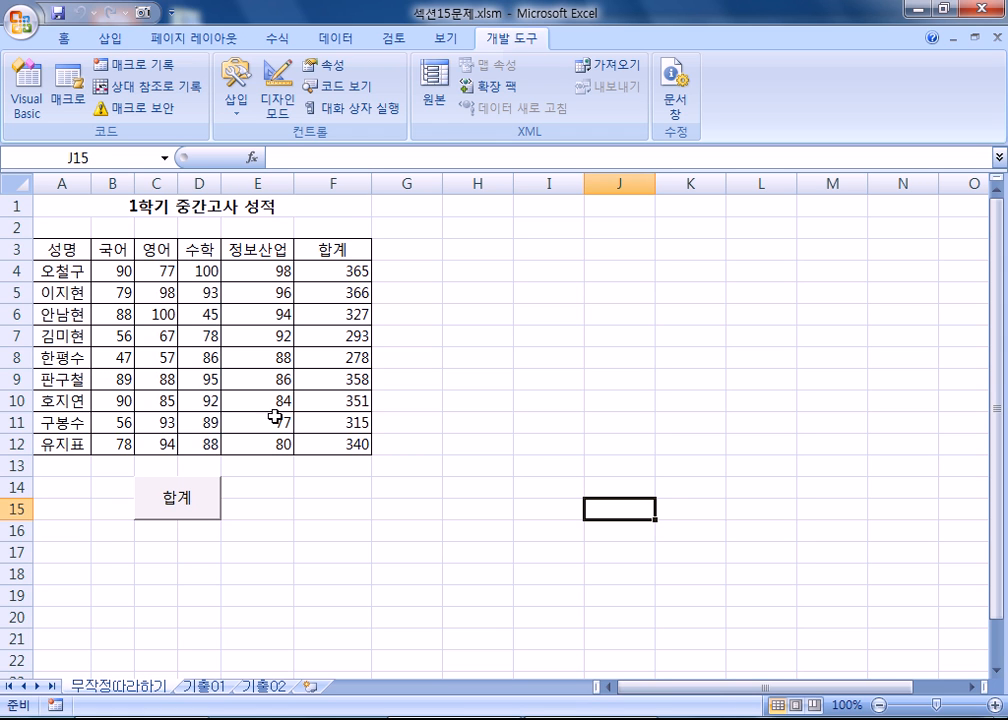
left_click_drag(63, 250, 331, 248)
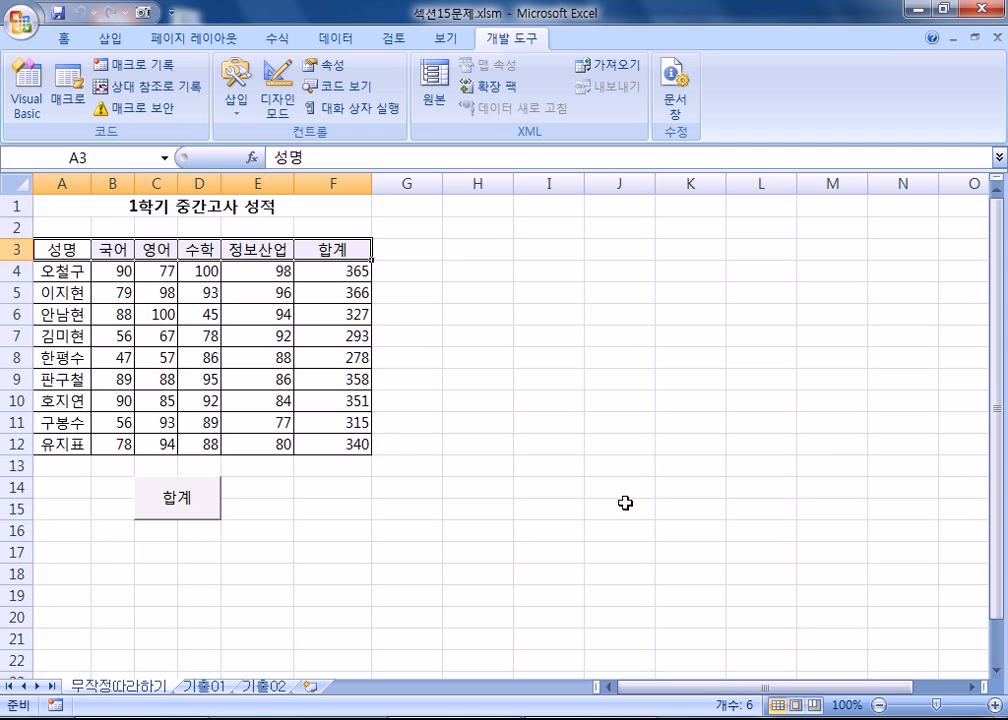
left_click(437, 523)
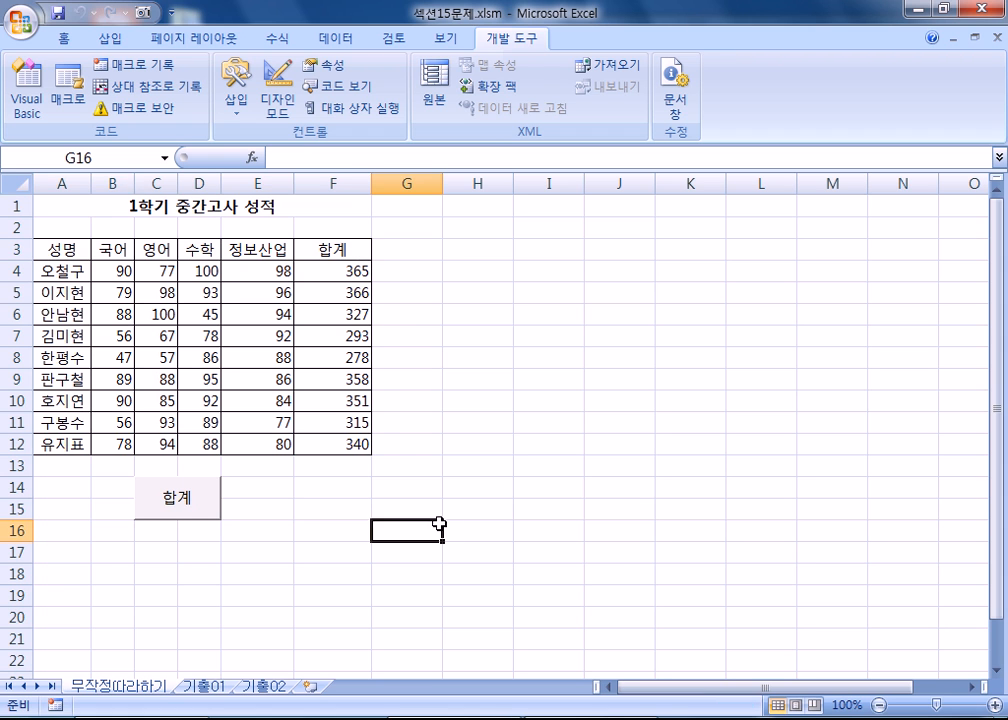
left_click(59, 245)
left_click_drag(59, 245, 322, 251)
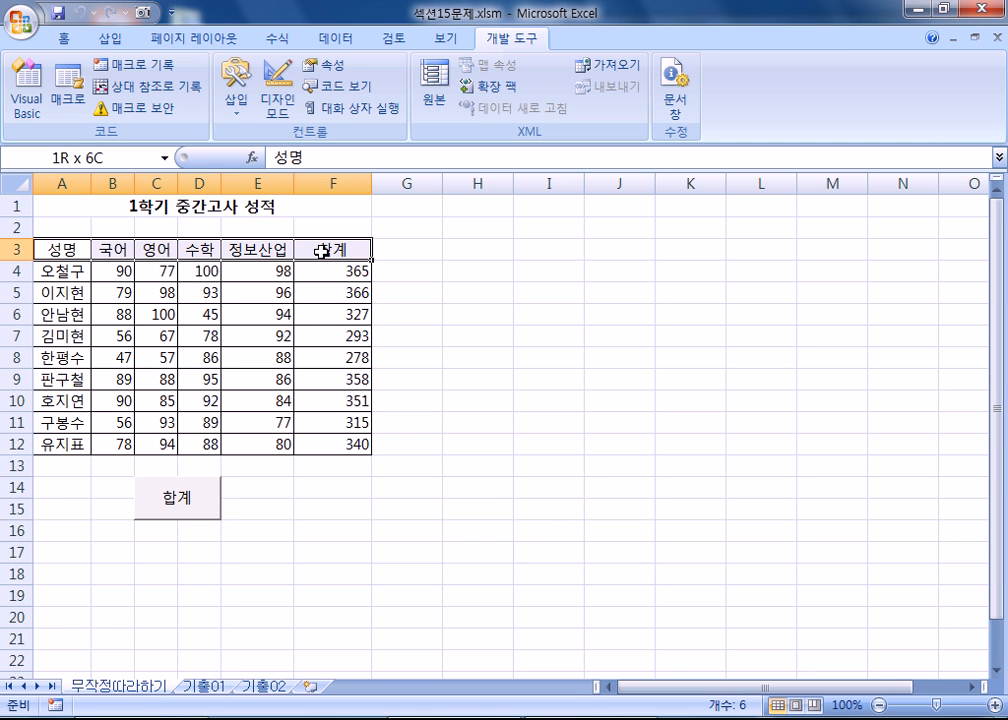
left_click_drag(322, 251, 322, 251)
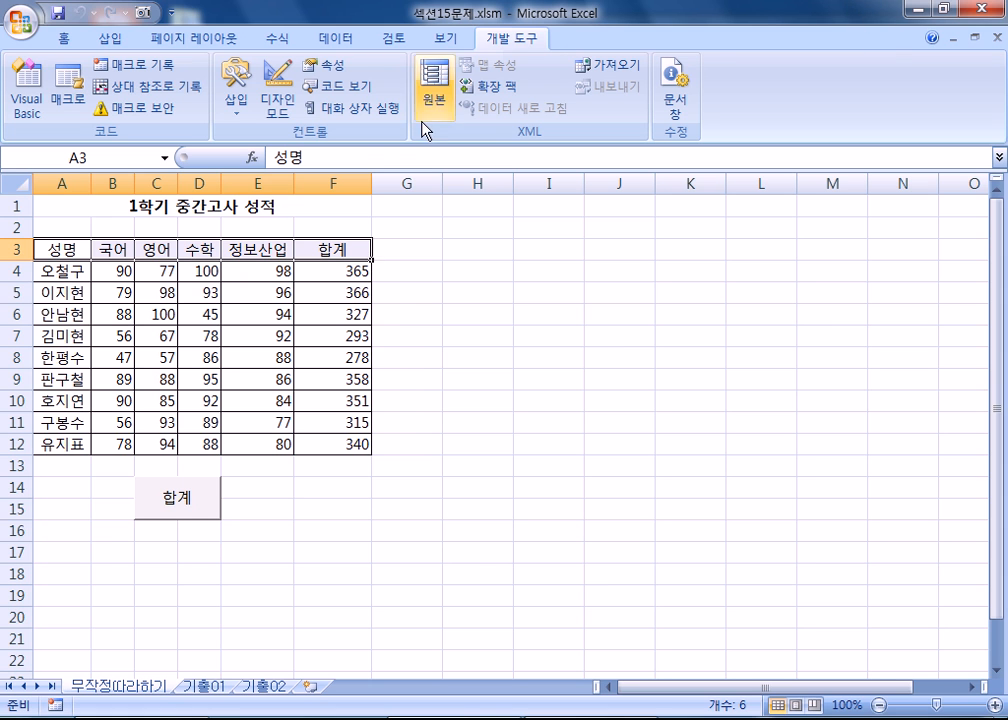
left_click(50, 202)
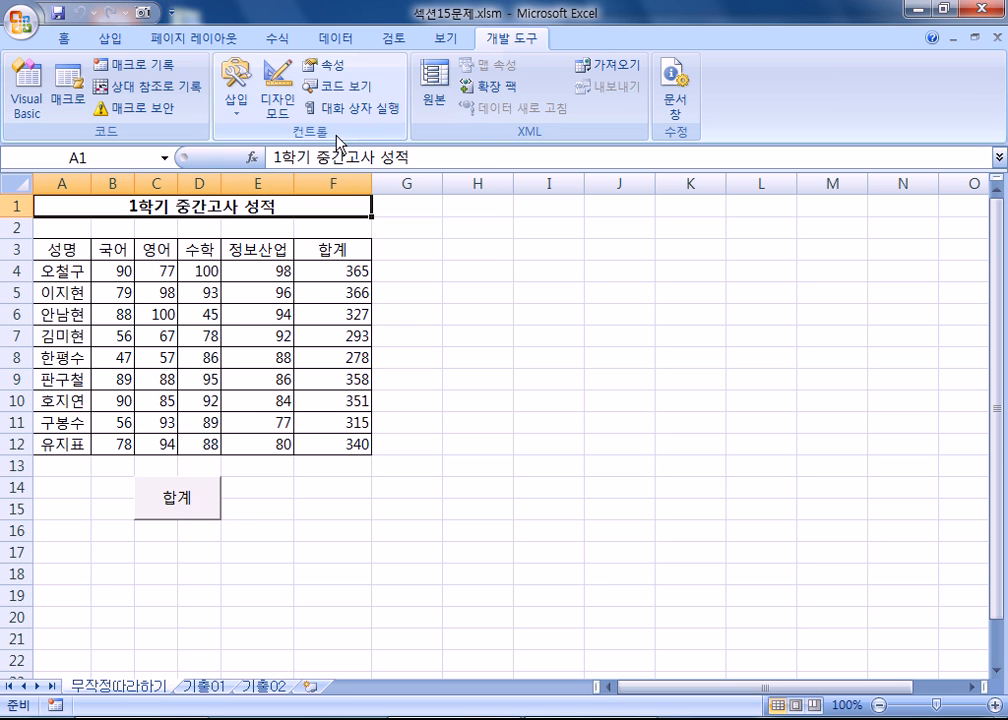
- Draw a form control button over cells F14:F15
left_click(306, 483)
left_click_drag(306, 483, 309, 516)
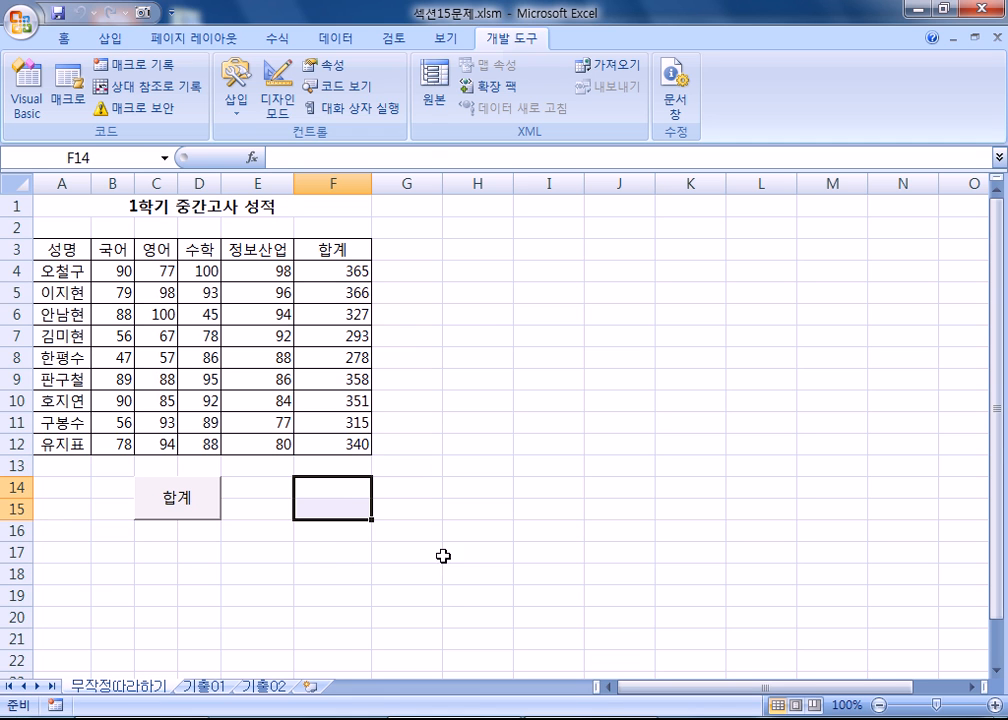
left_click(238, 97)
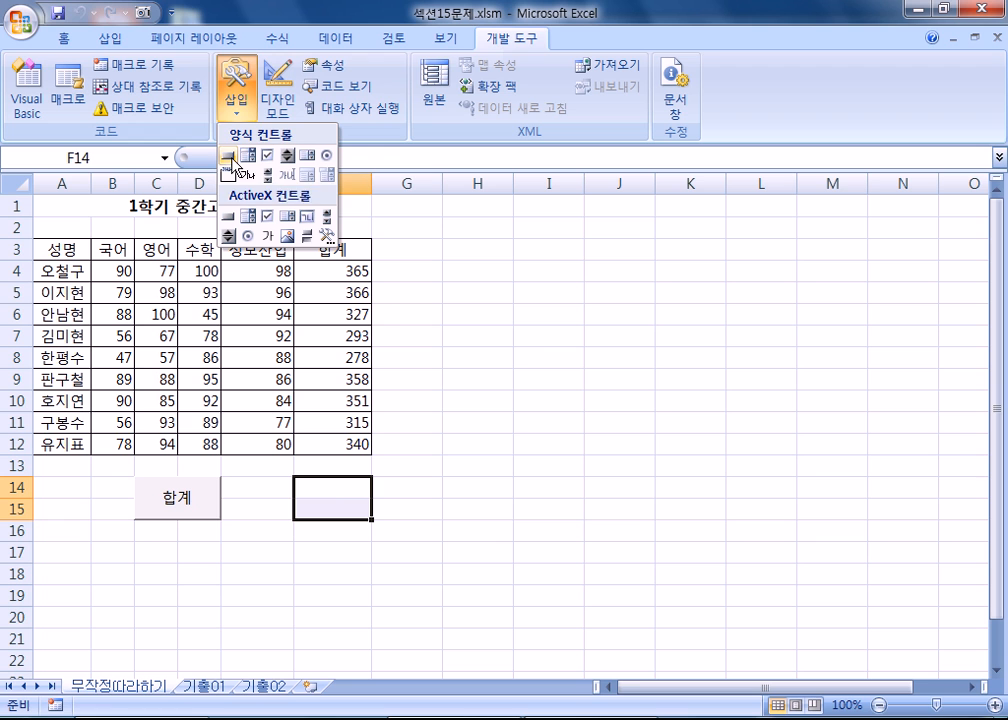
left_click(230, 157)
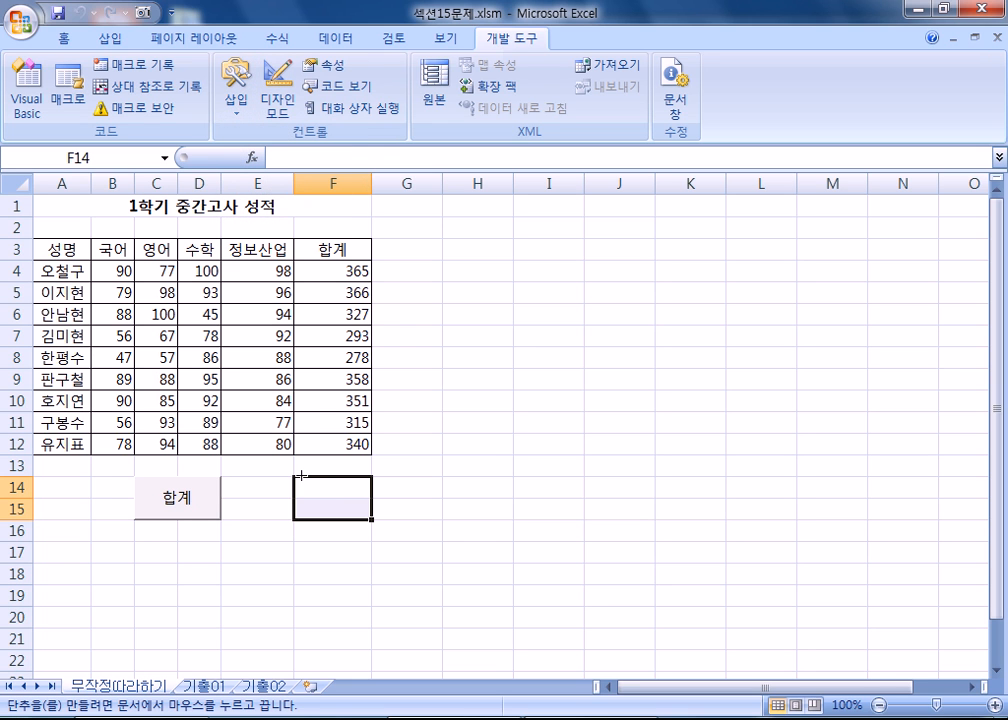
mouse_move(293, 476)
left_mouse_down()
mouse_move(337, 513)
mouse_move(376, 522)
left_mouse_up()
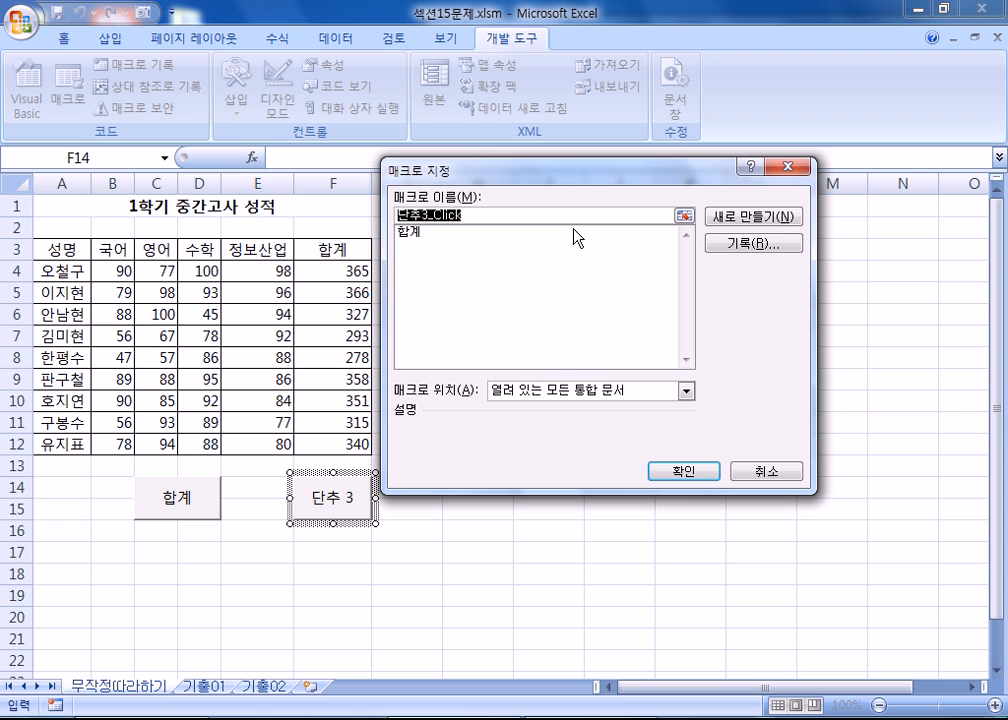
- Assign a new macro named 셀음영 to the new button and start recording it in the current workbook
type("합")
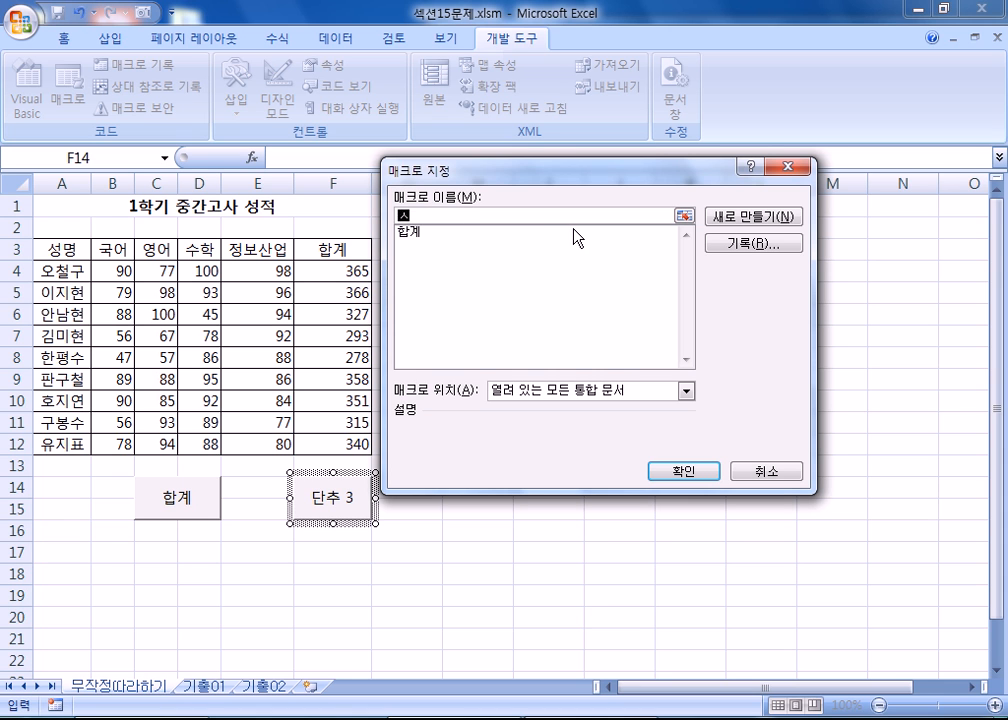
type("음영")
left_click(756, 246)
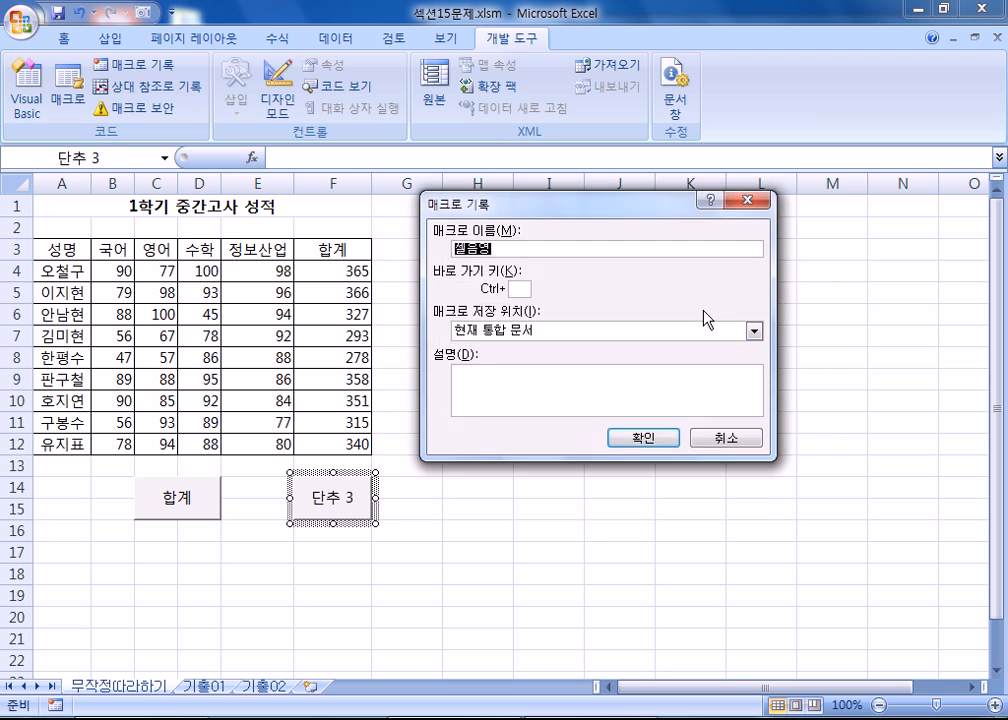
left_click(637, 440)
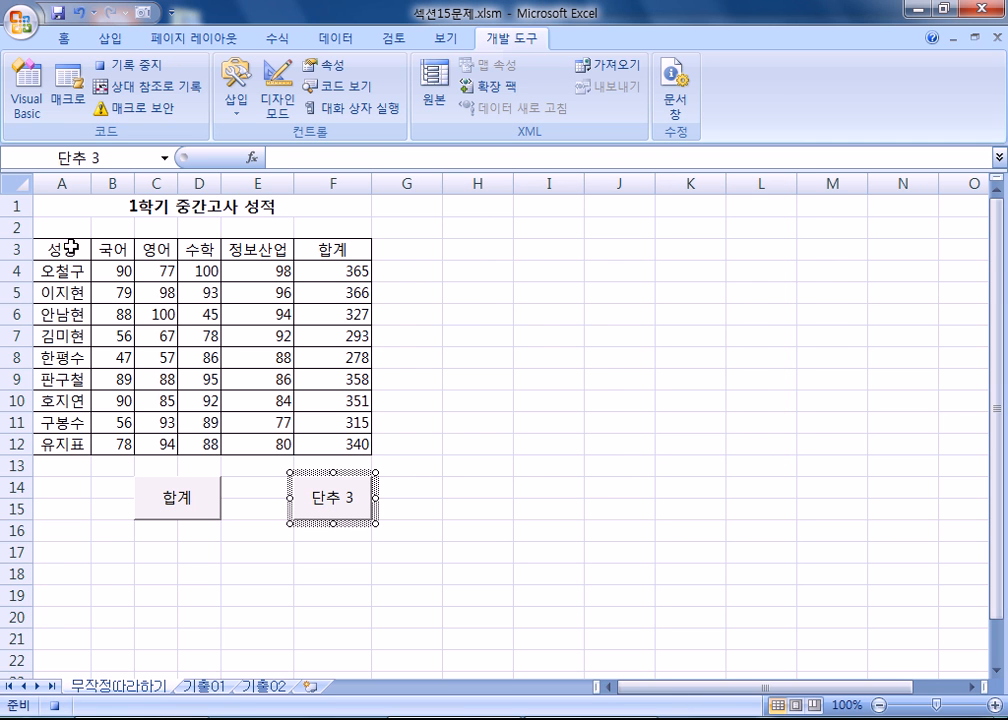
- Record filling the header cells A3:F3 with standard red and stop the macro recording
left_click_drag(55, 248, 322, 248)
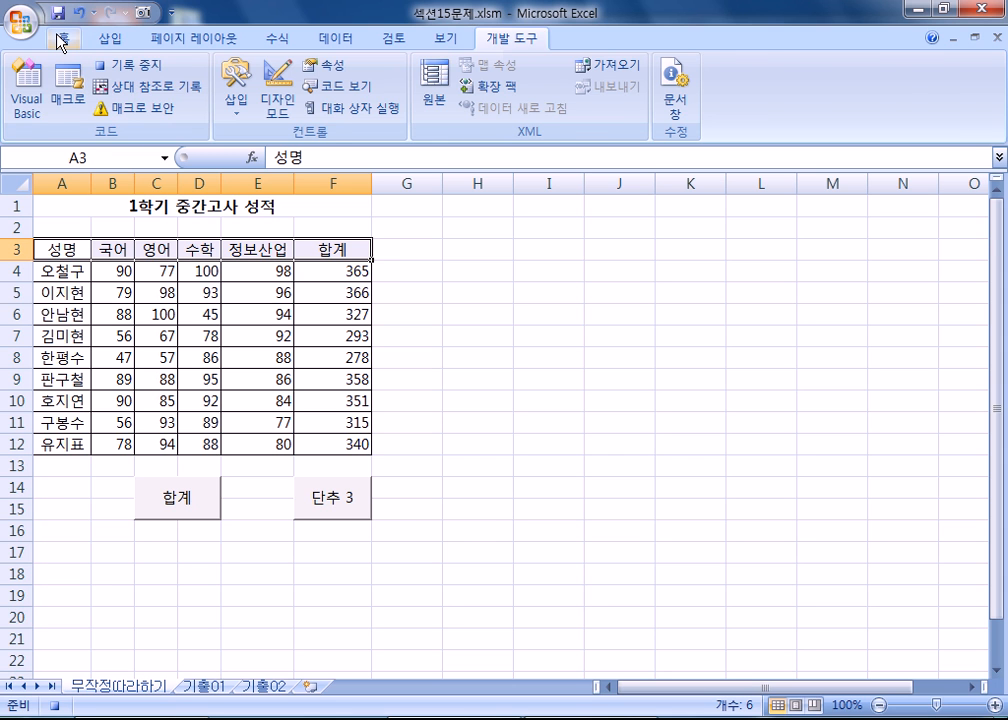
left_click(60, 38)
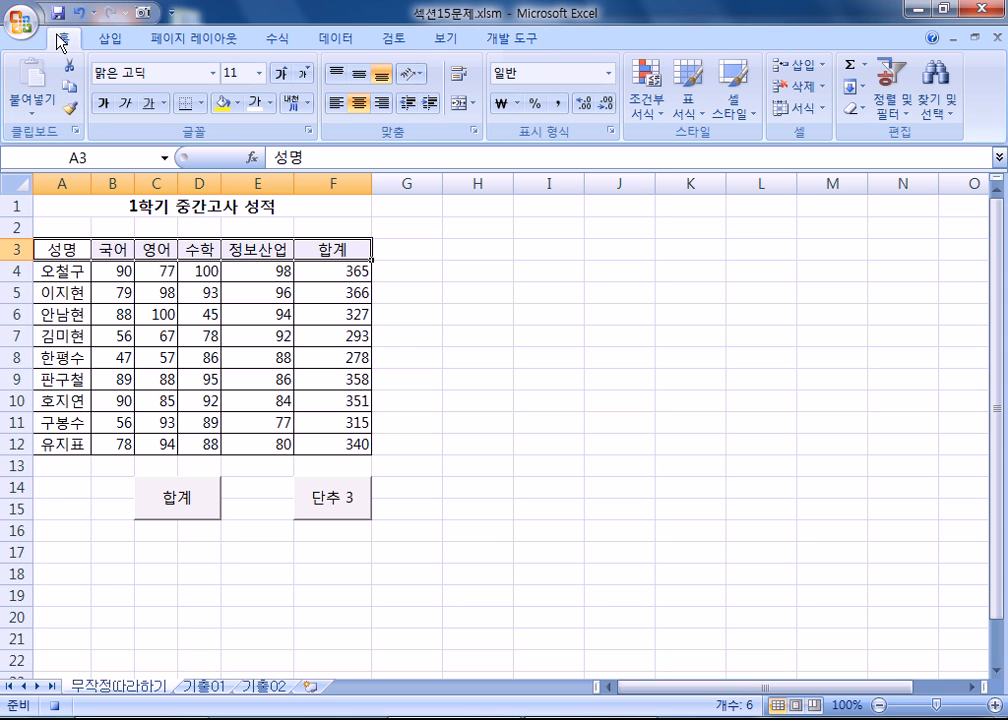
left_click(237, 103)
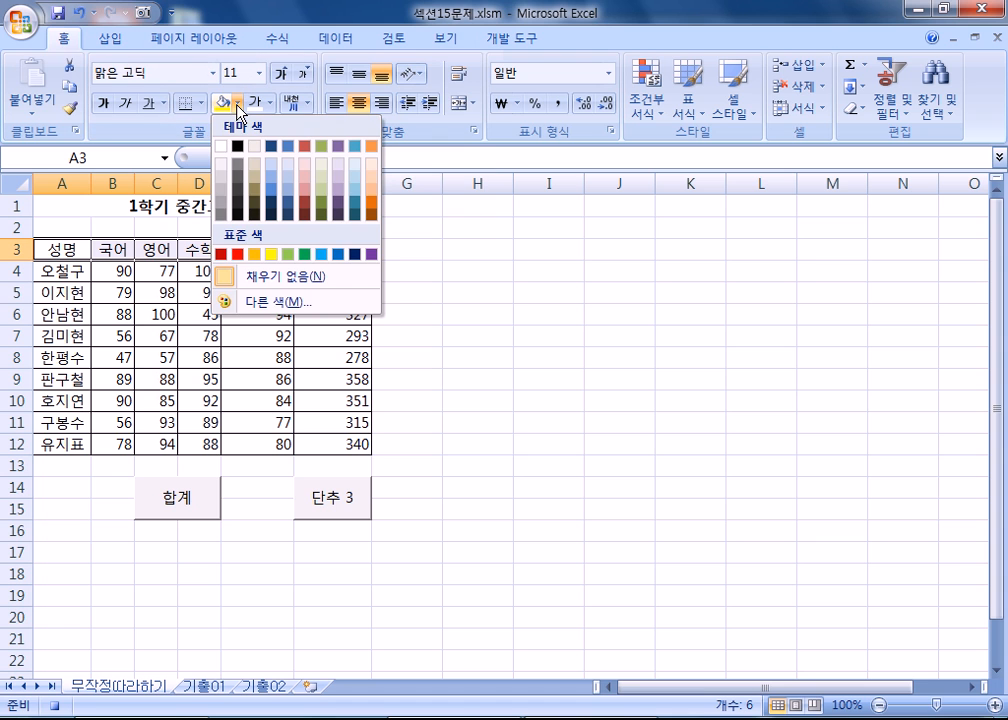
left_click(238, 254)
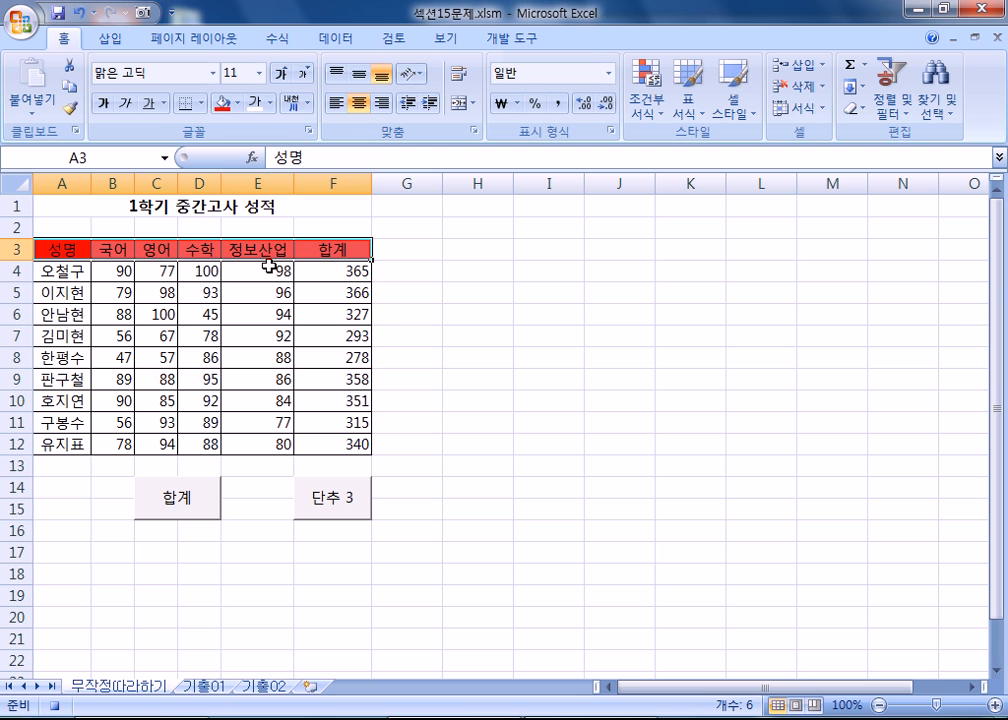
left_click(518, 39)
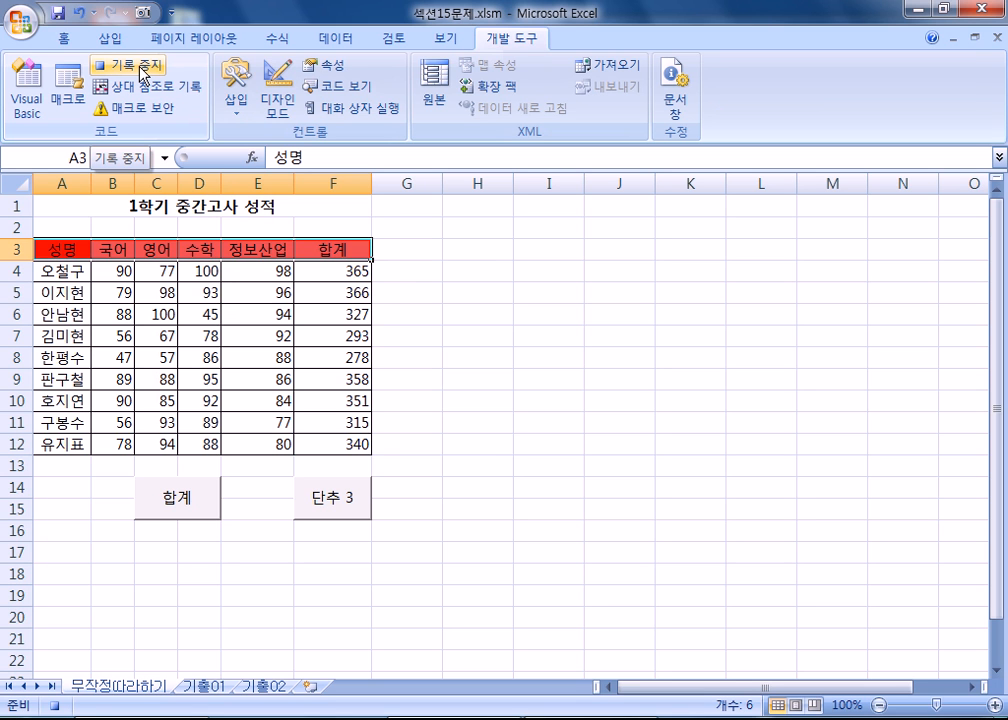
left_click(141, 67)
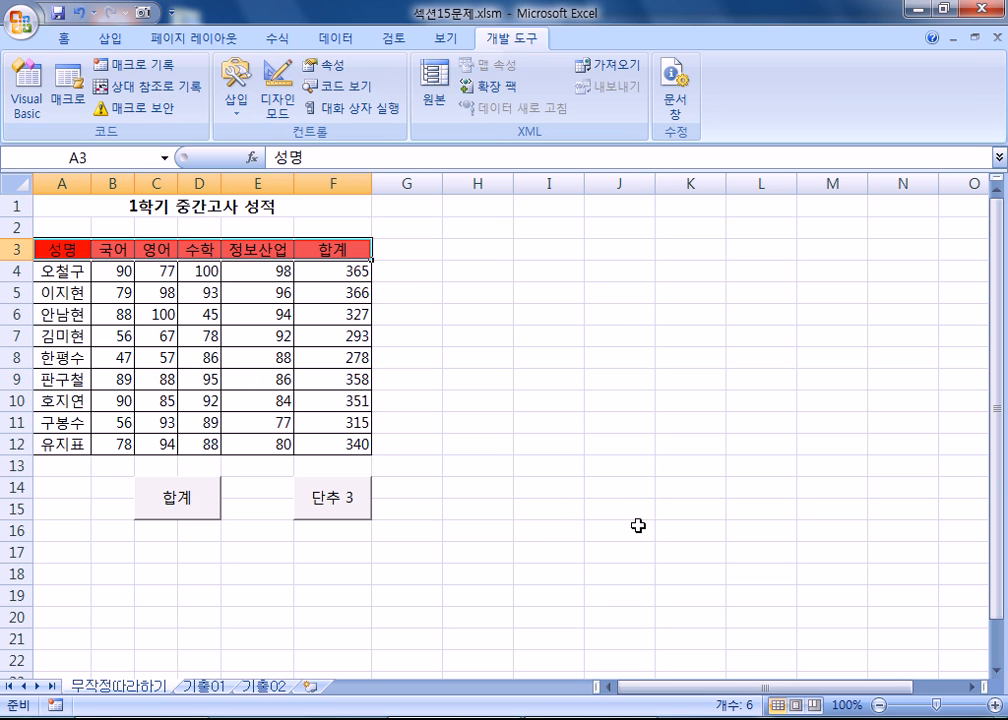
- Change the label of the button on F14:F15 to 셀음영 and deselect it
scroll(441, 493, "down", 2)
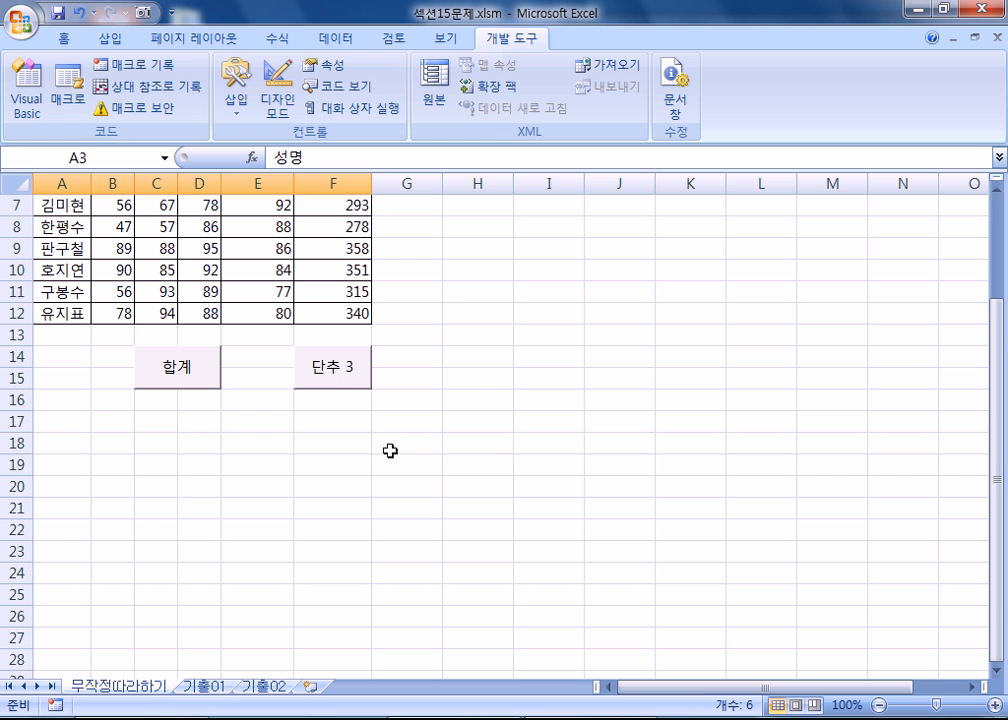
right_click(331, 378)
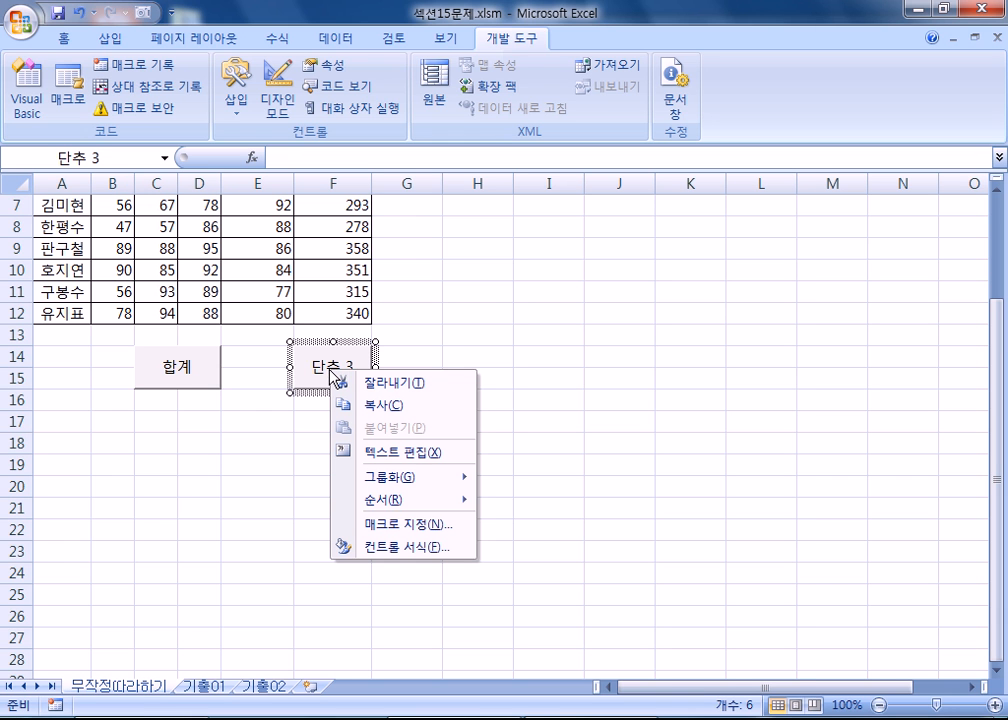
left_click(398, 458)
type("셀음영")
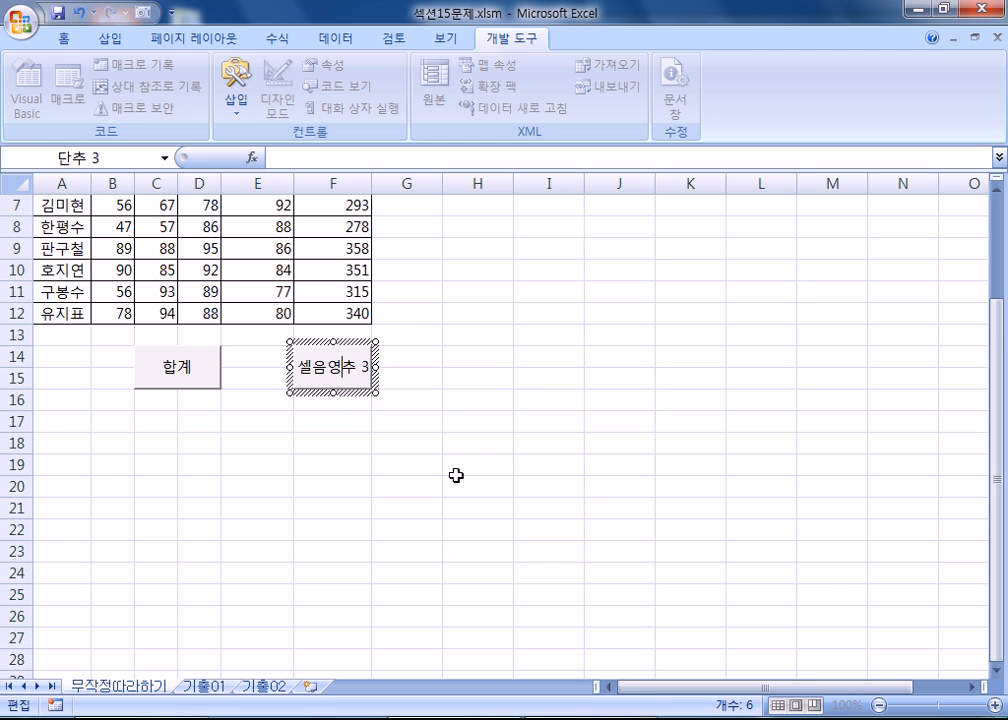
key("Delete")
key("Delete")
key("Delete")
left_click(548, 358)
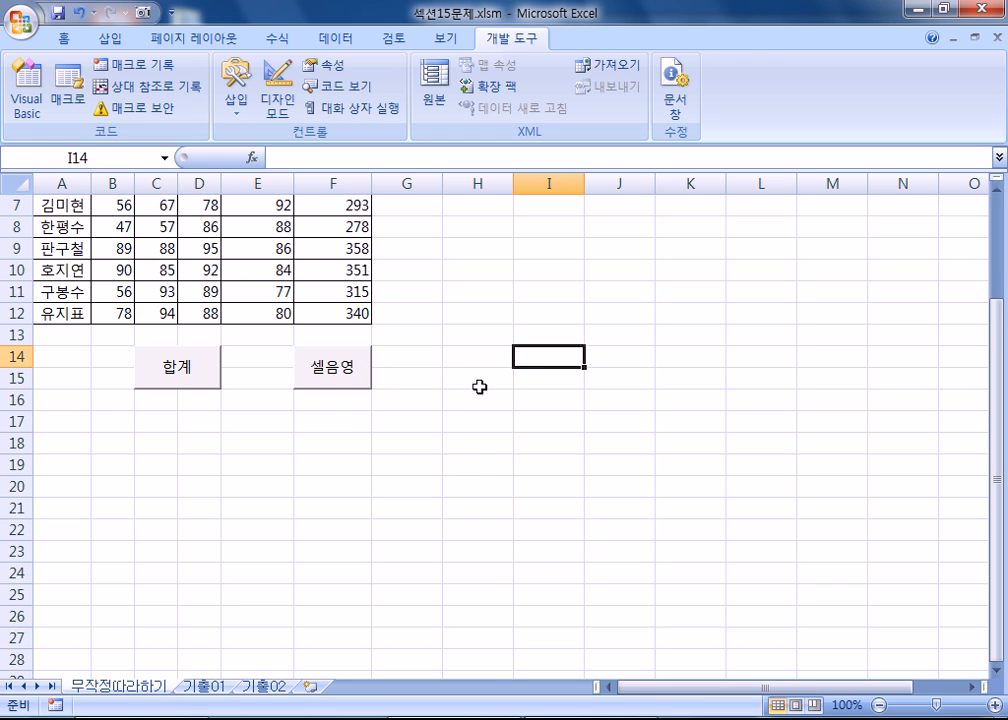
- Fill the header cells A3:F3 with yellow and test the 셀음영 macro with its button
scroll(479, 387, "up", 2)
left_click_drag(40, 250, 302, 248)
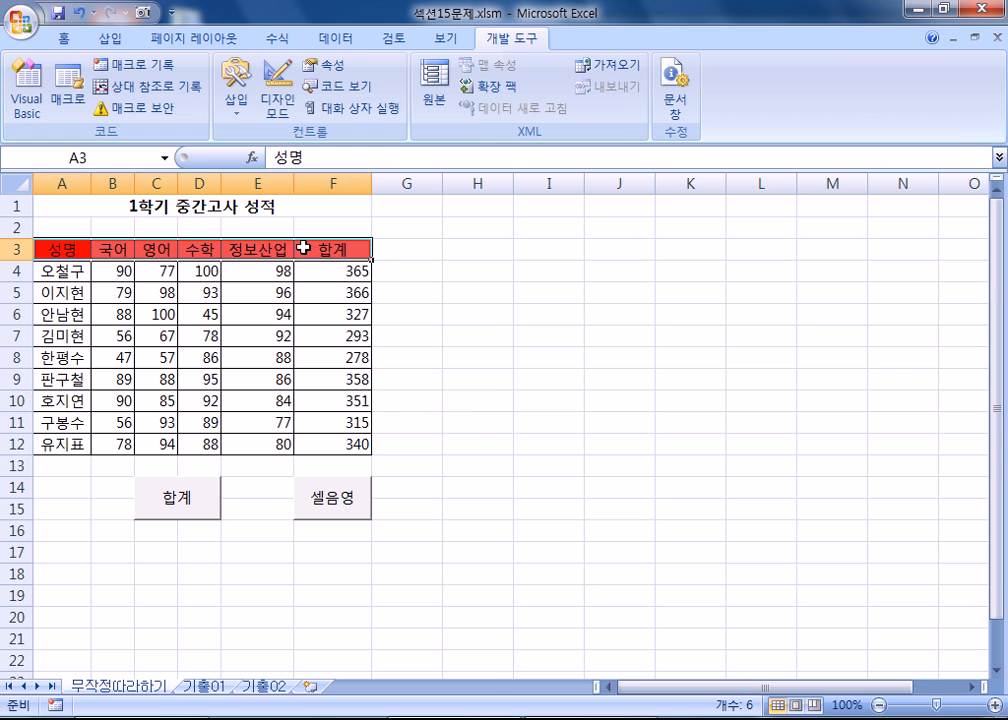
left_click(63, 38)
left_click(237, 102)
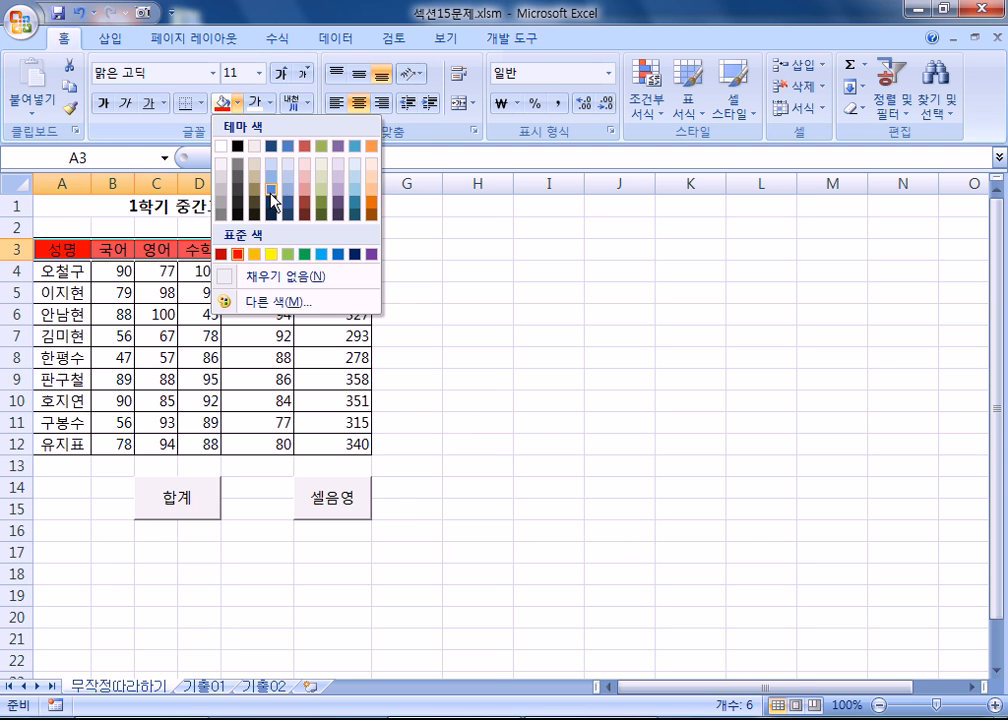
left_click(271, 254)
left_click(549, 400)
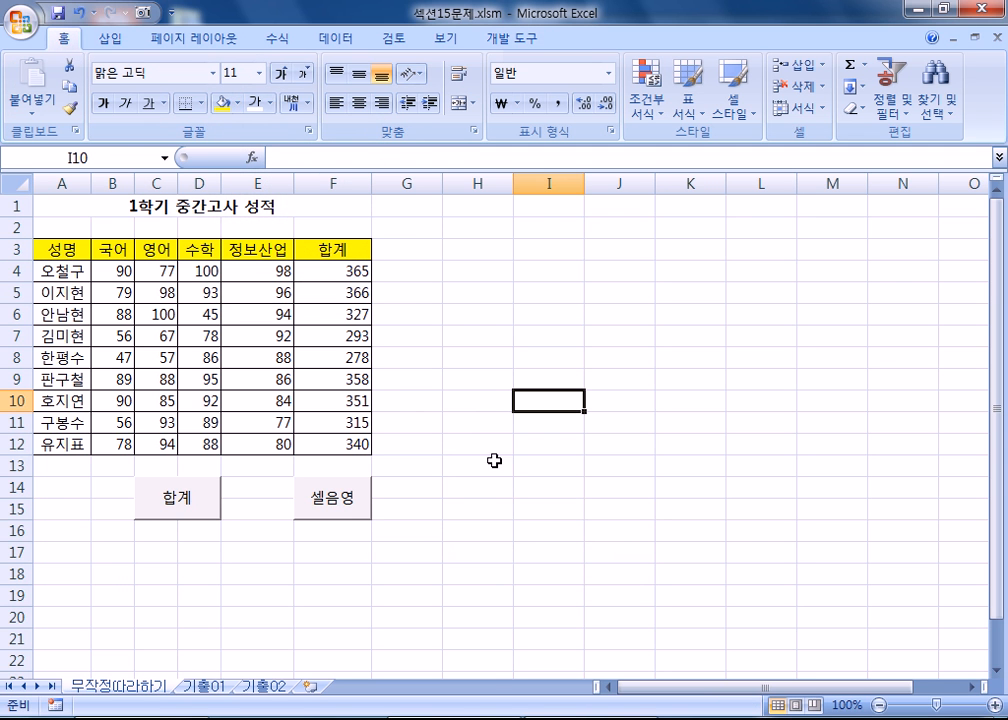
left_click(355, 498)
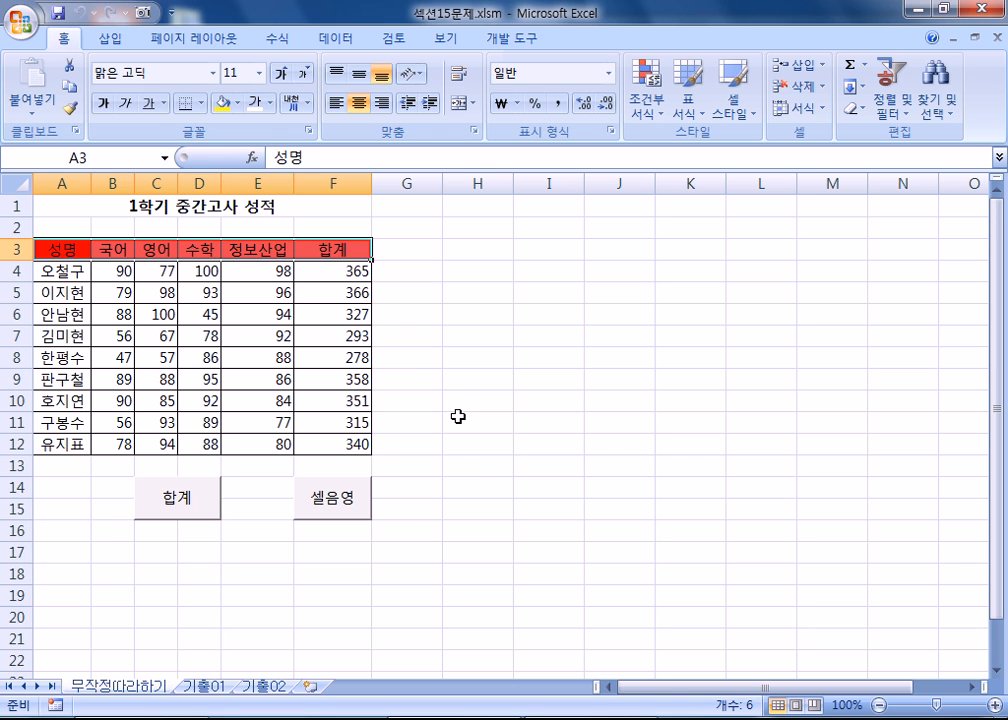
left_click(487, 469)
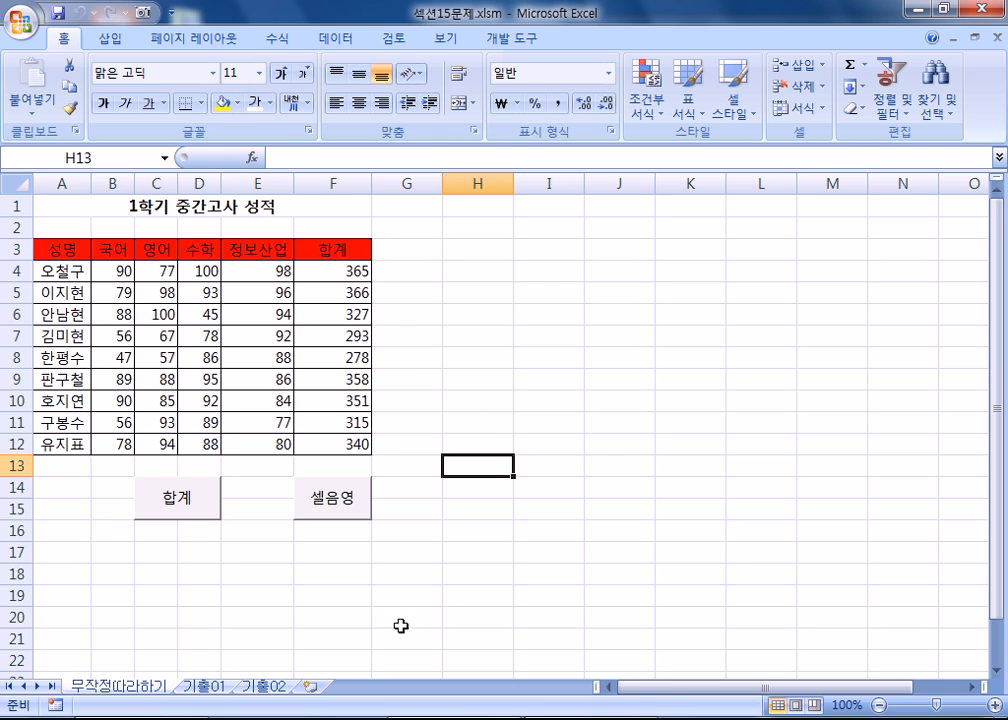
- Switch to Notepad and add the heading "* 매크로를 작성하는 순서" below the 합계 매크로 notes
key("alt+Tab")
scroll(735, 395, "down", 1)
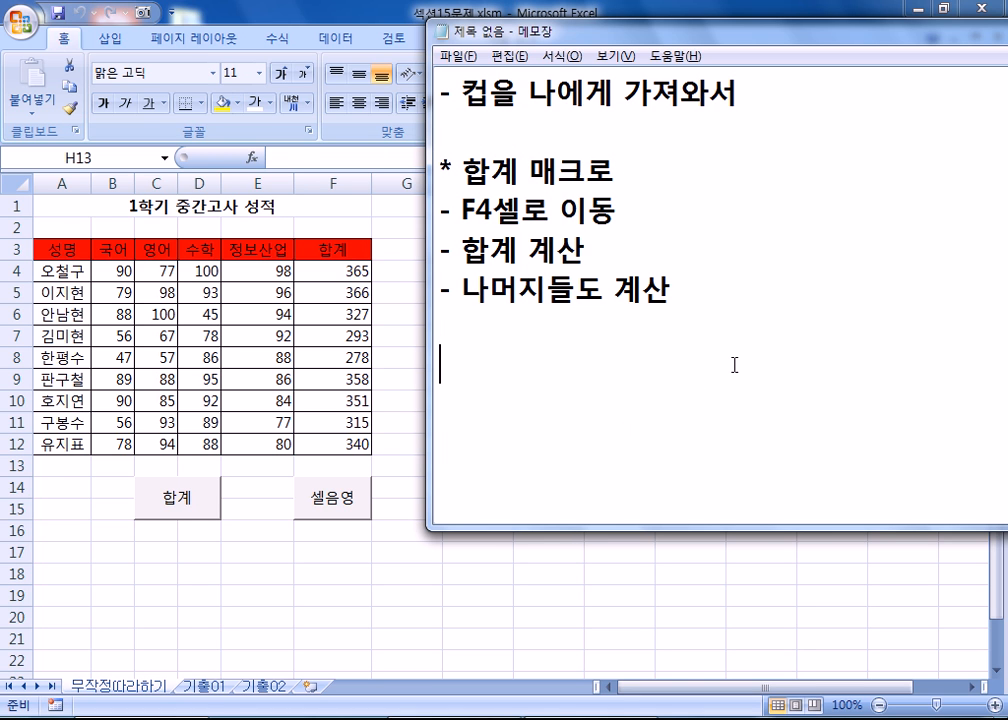
type("* 매크로를 작성ㅎ")
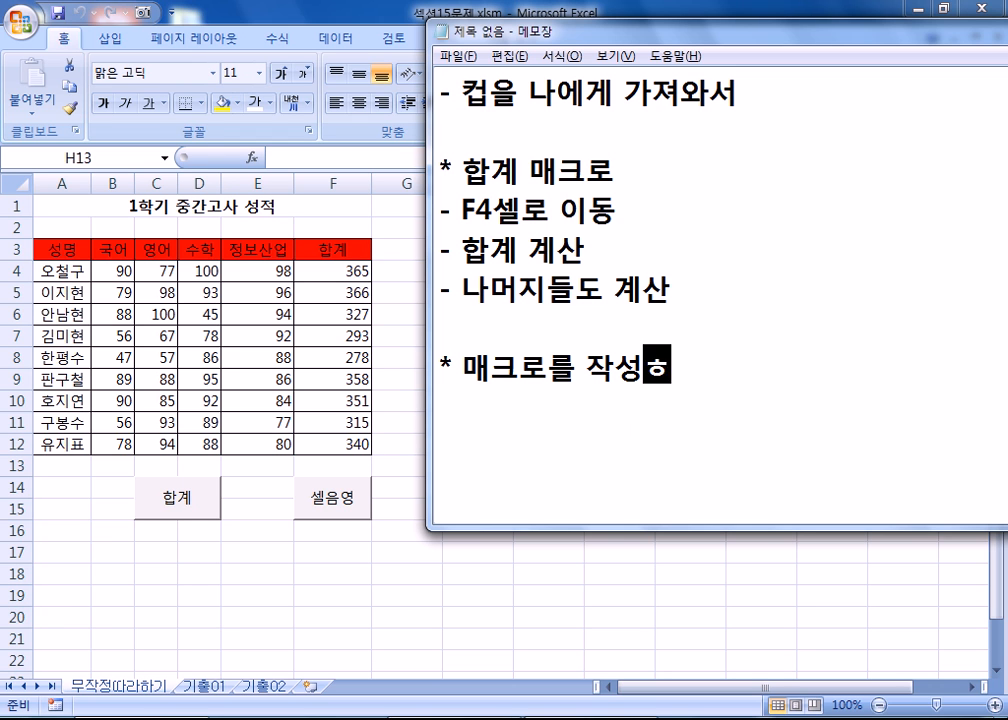
type("하는 순서")
key("Return")
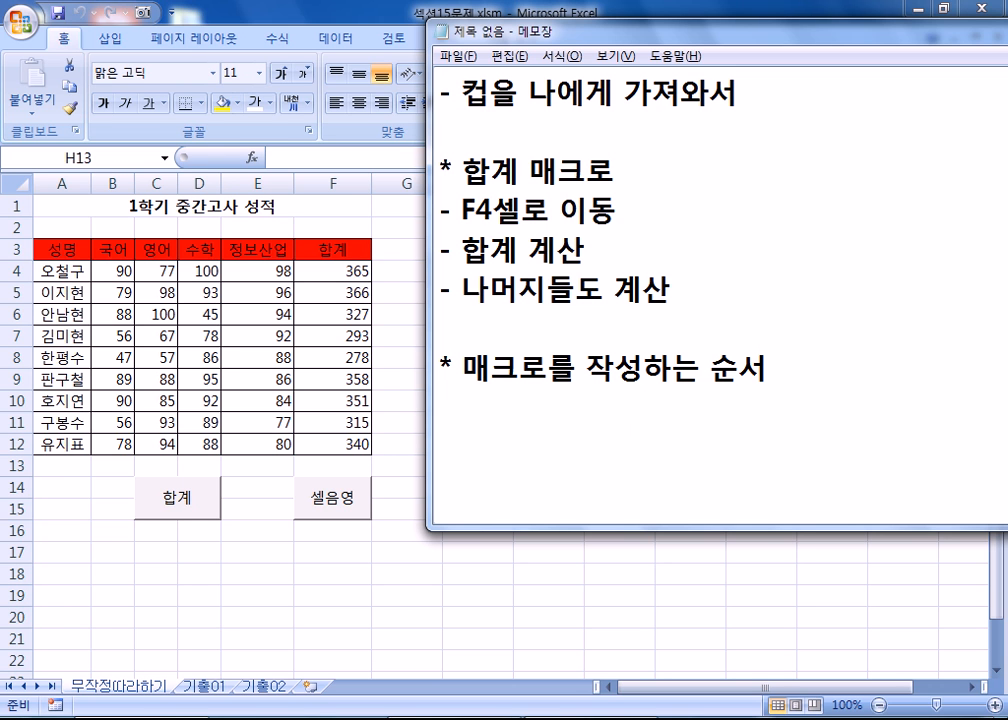
- Show the developer tools in Excel, and add the lines "- 개발도구 탭" and "- 매크로 기록" under the new heading in Notepad
left_click(668, 8)
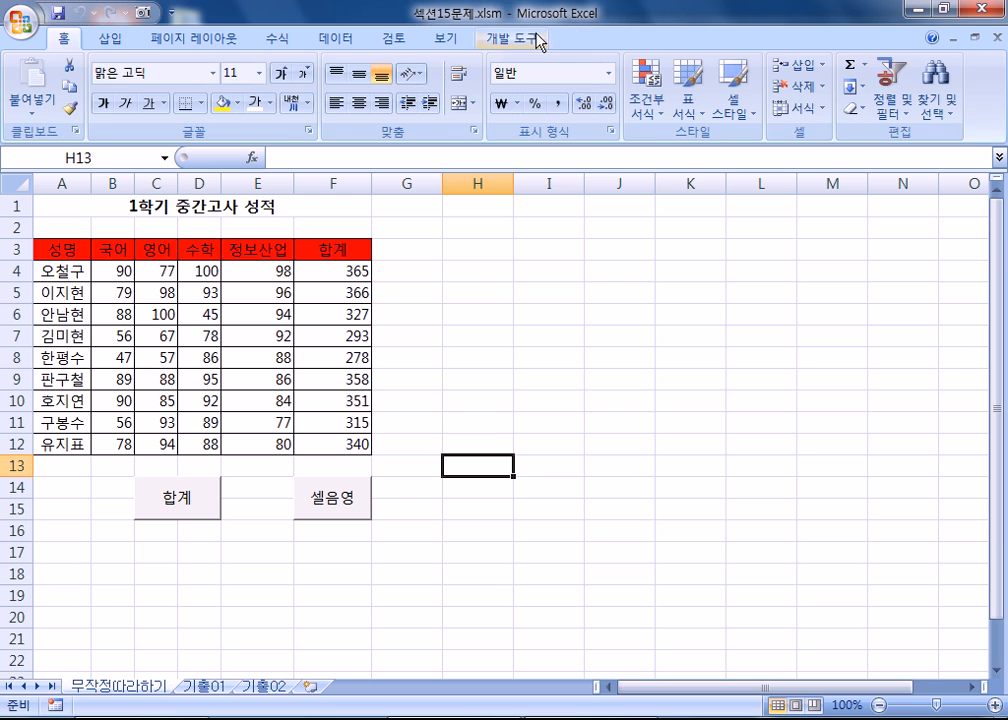
left_click(515, 38)
key("alt+Tab")
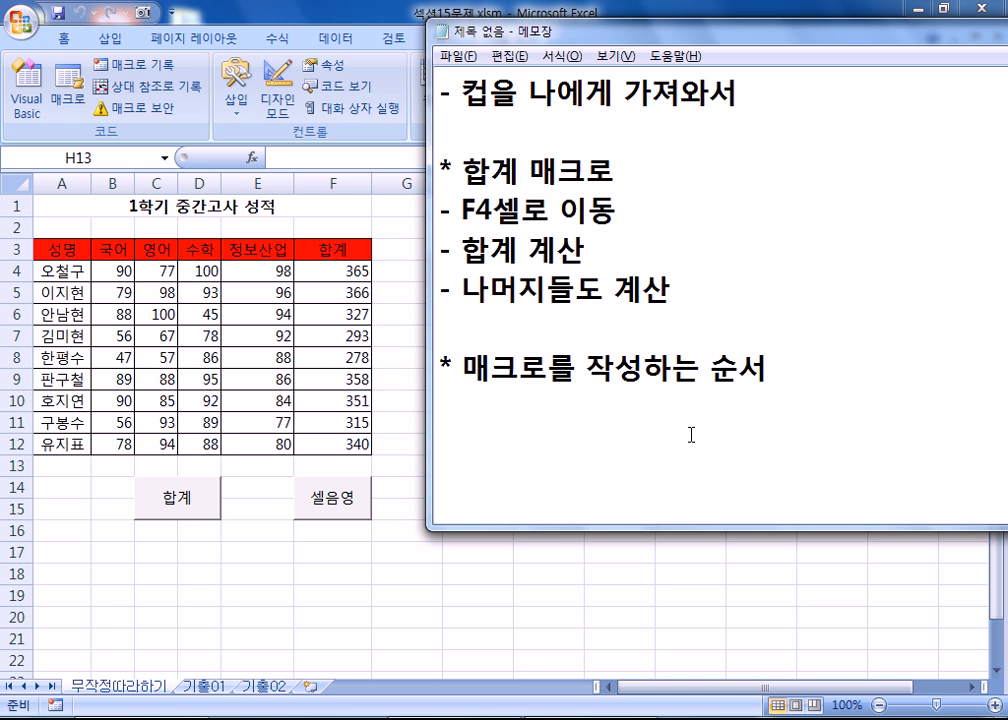
type("- 개발도구 ㅋ")
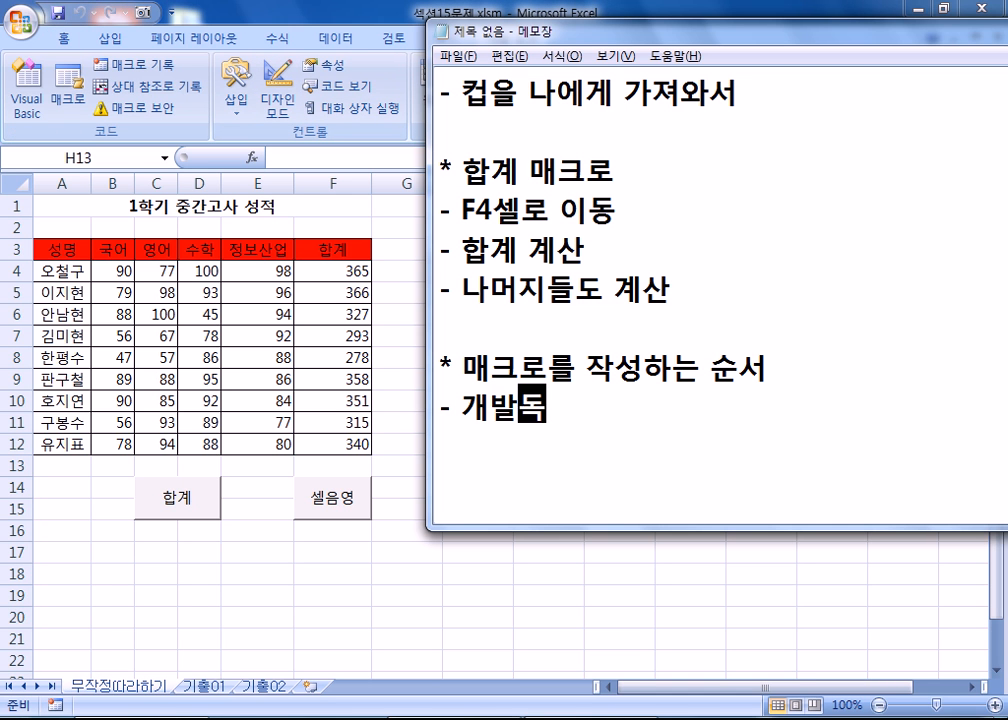
type("탭")
key("Return")
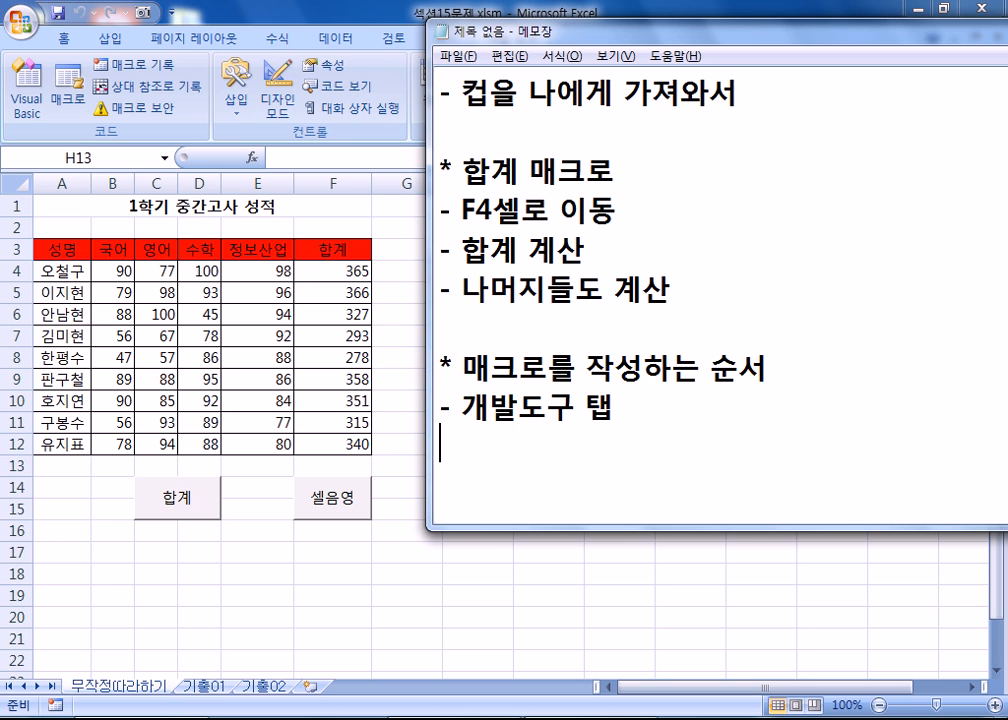
type("- 매크로 기록")
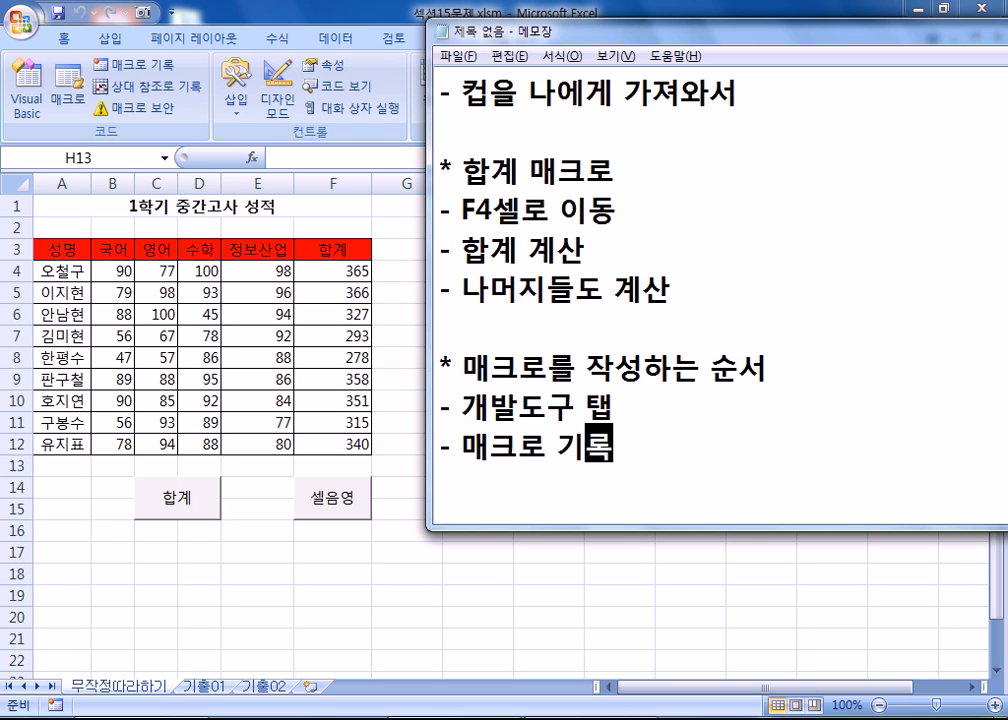
- Add the lines "- 작업" and "- 마지막에는 반드시 기록 중지" to the macro creation procedure
key("Return")
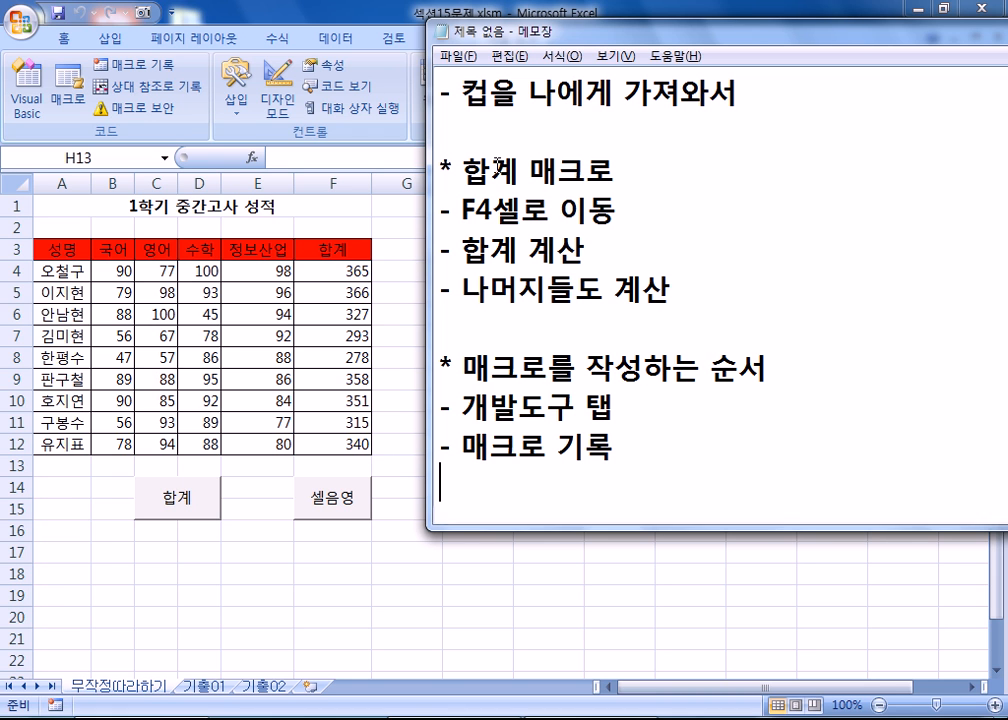
type("- 작업")
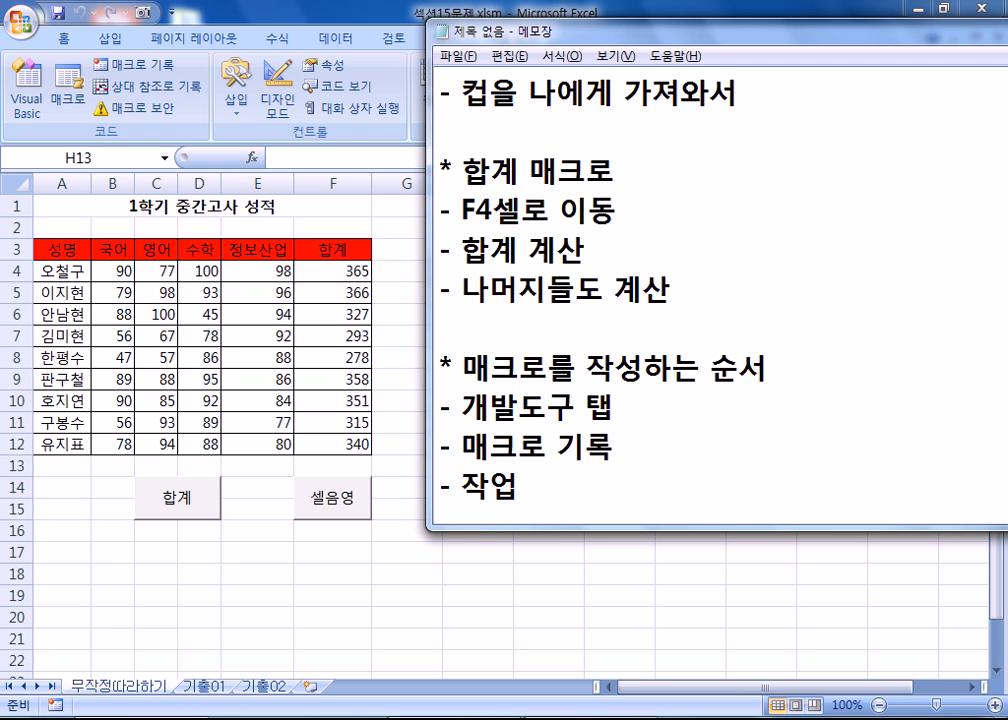
key("Return")
type("- 마")
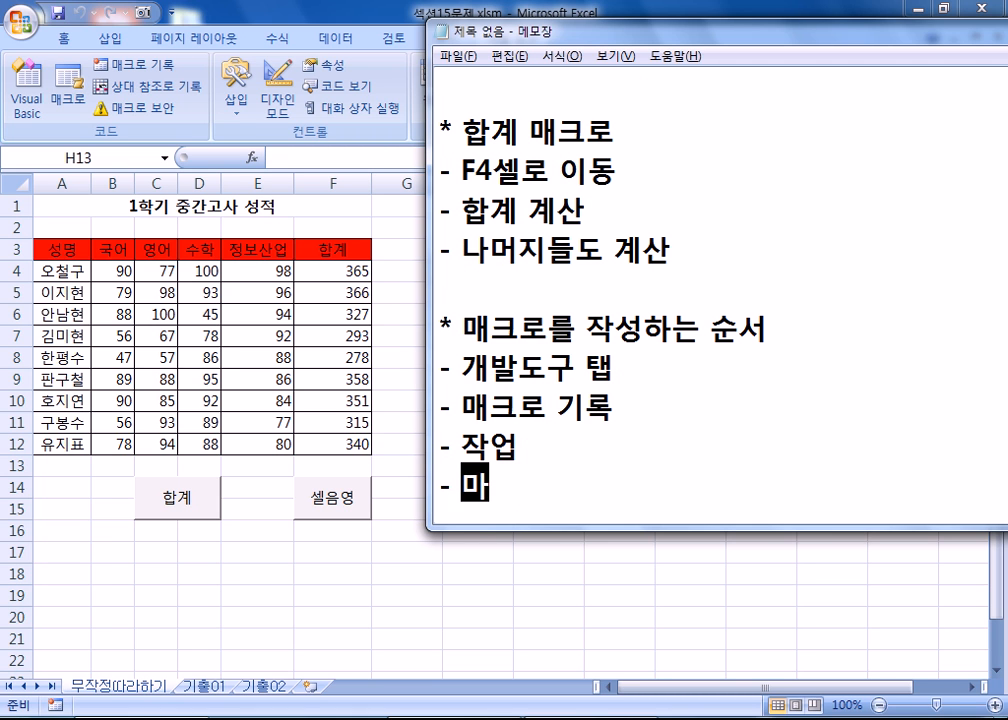
type("지막에는 반드시 ")
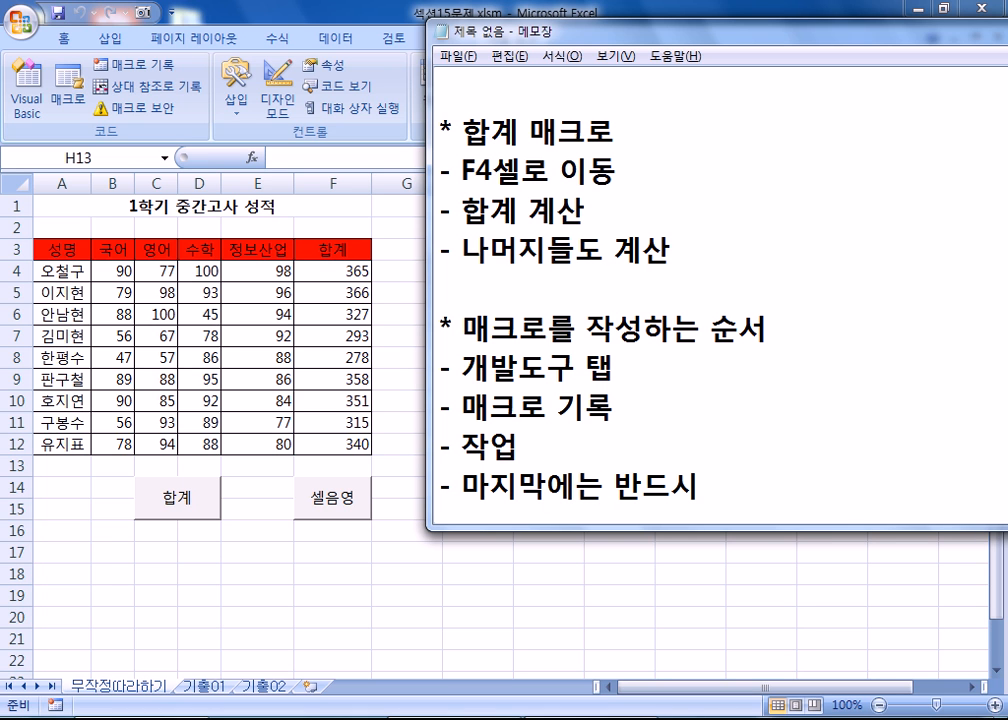
type("기록 ㅈ중지")
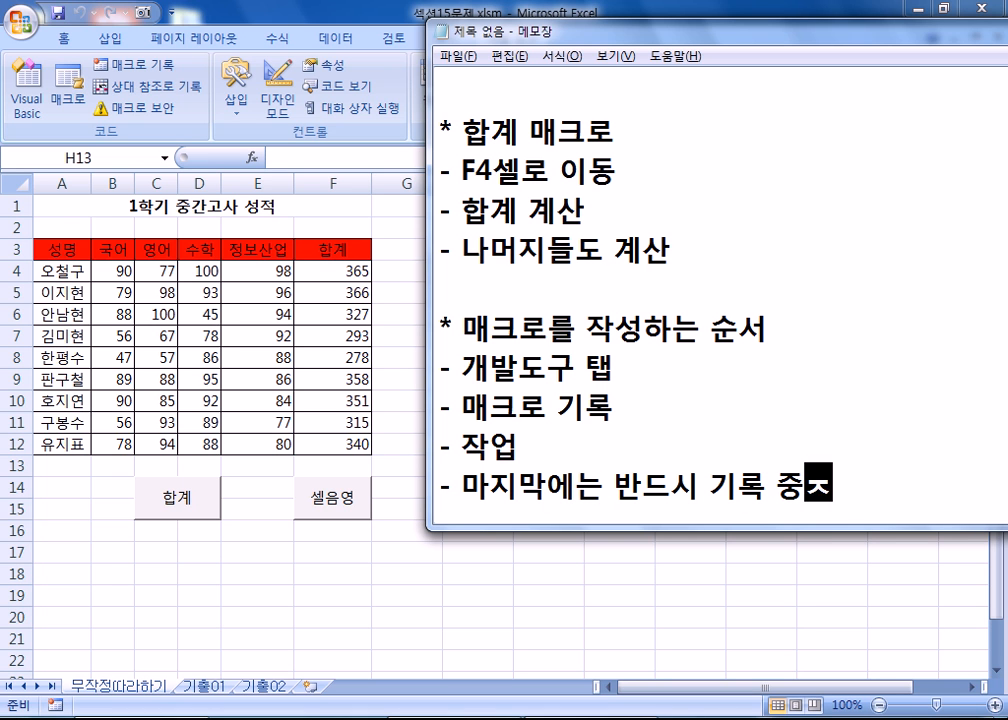
- Enclose the words 기록 중지 in double quotation marks and add blank lines below that line
key("Left")
key("Left")
key("Left")
key("Left")
key("Left")
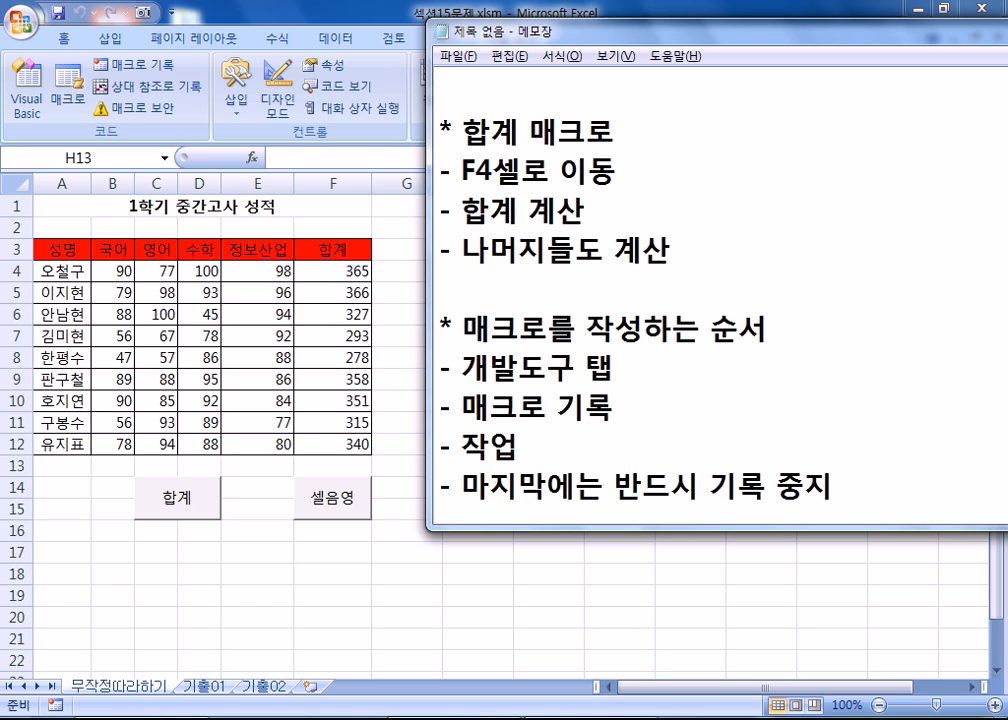
type("\"")
key("End")
type("\"")
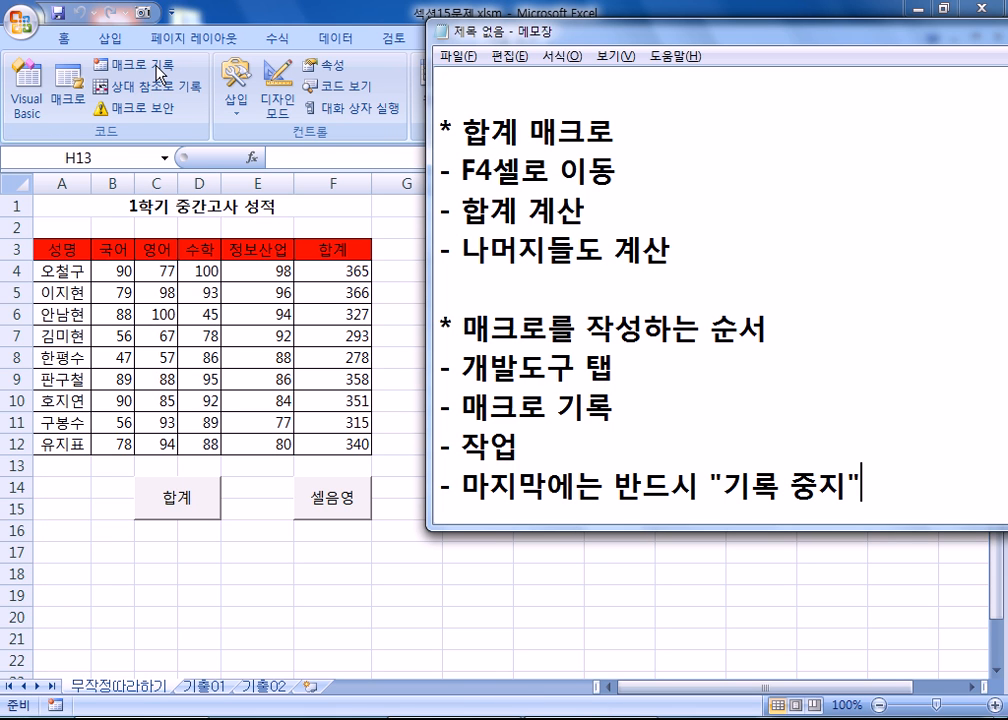
key("Return")
key("Return")
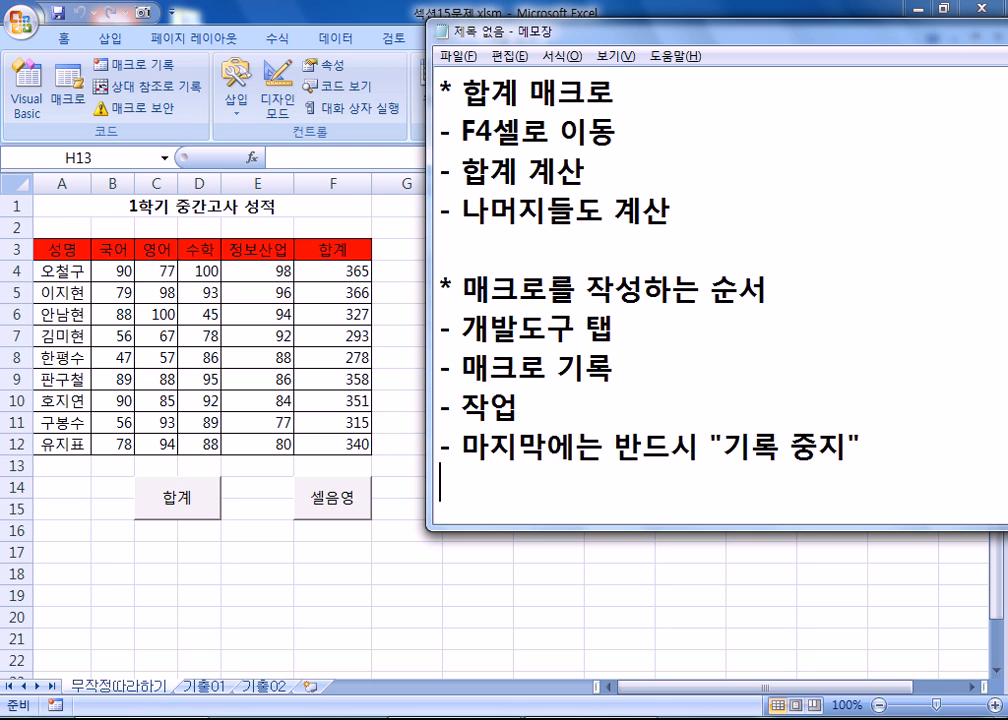
left_click(463, 435)
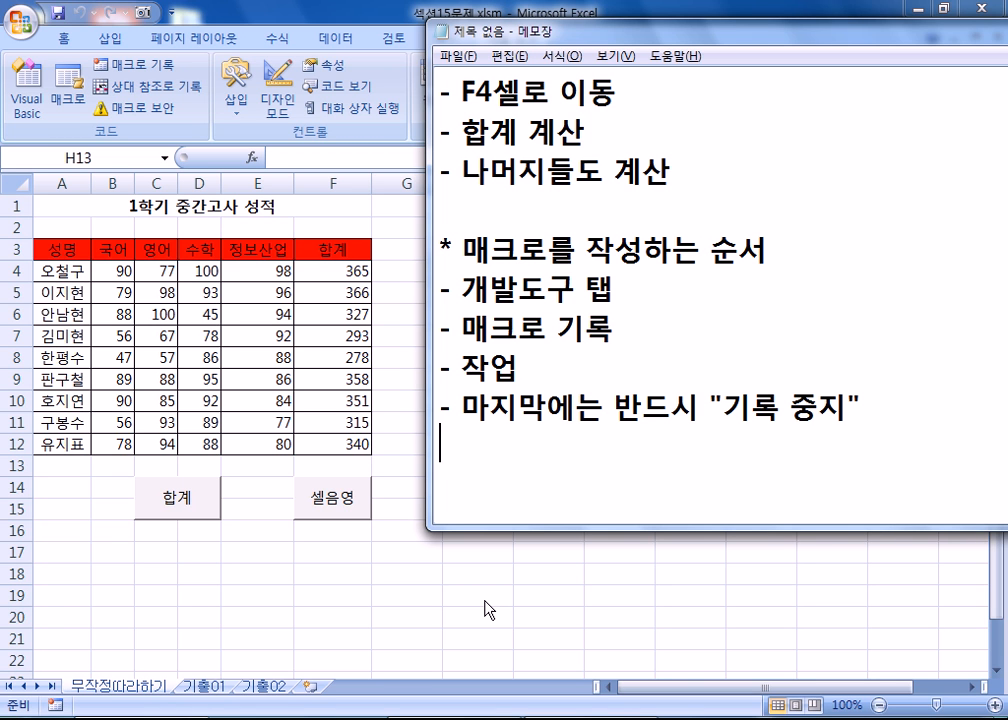
- Switch to Excel, clear the totals in F4:F12, and select the title cell A1
key("alt+Tab")
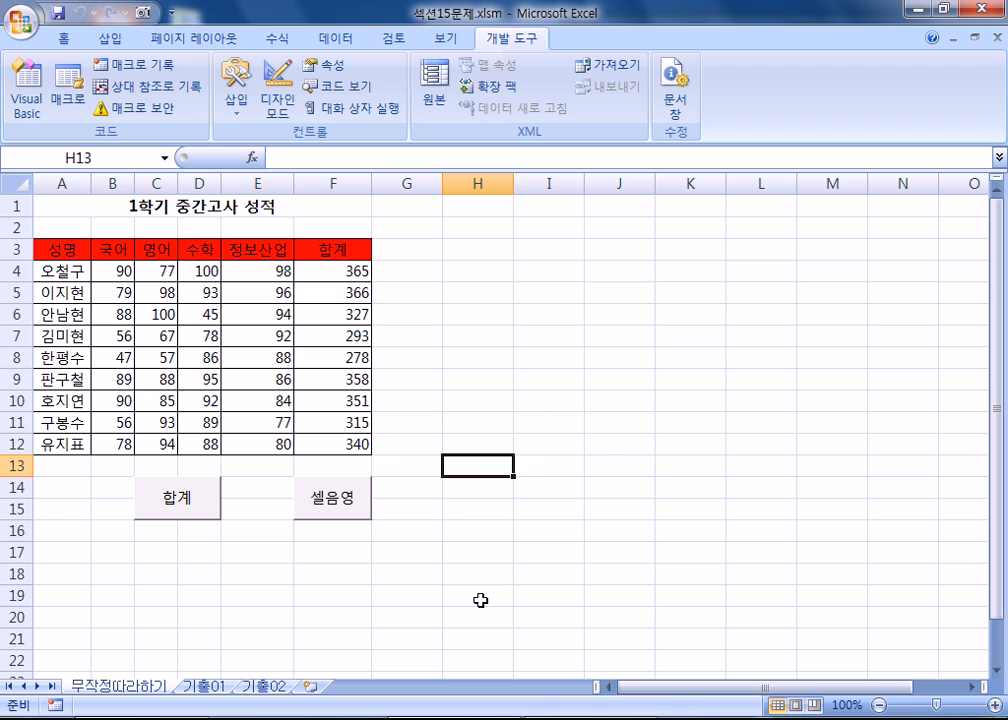
left_click_drag(355, 272, 334, 440)
key("Delete")
left_click(490, 553)
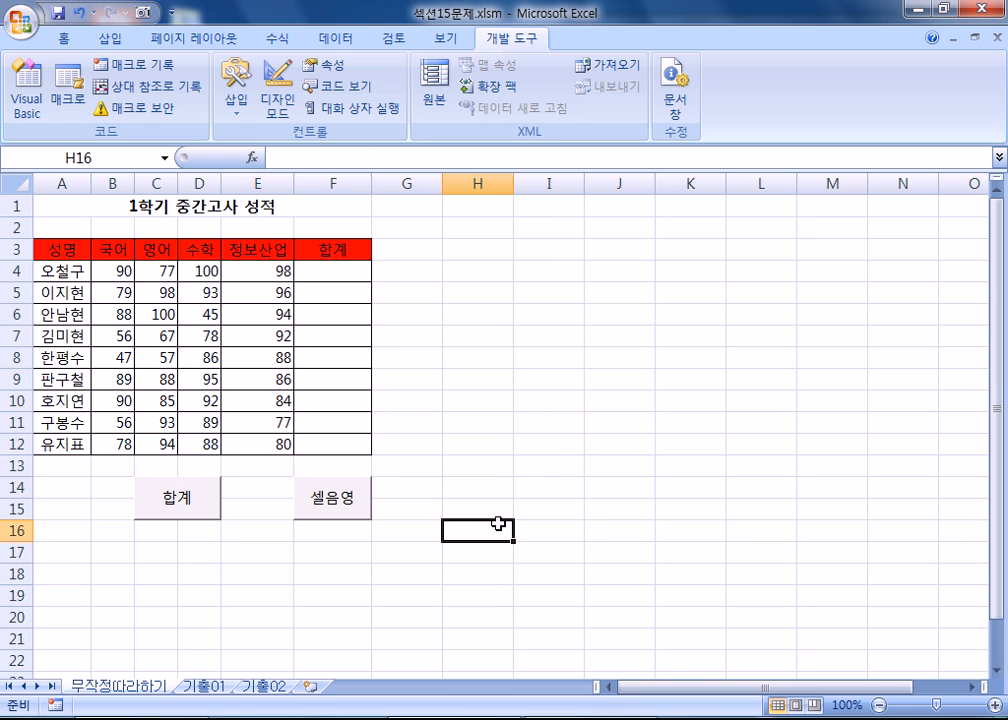
left_click(79, 206)
left_click(300, 277)
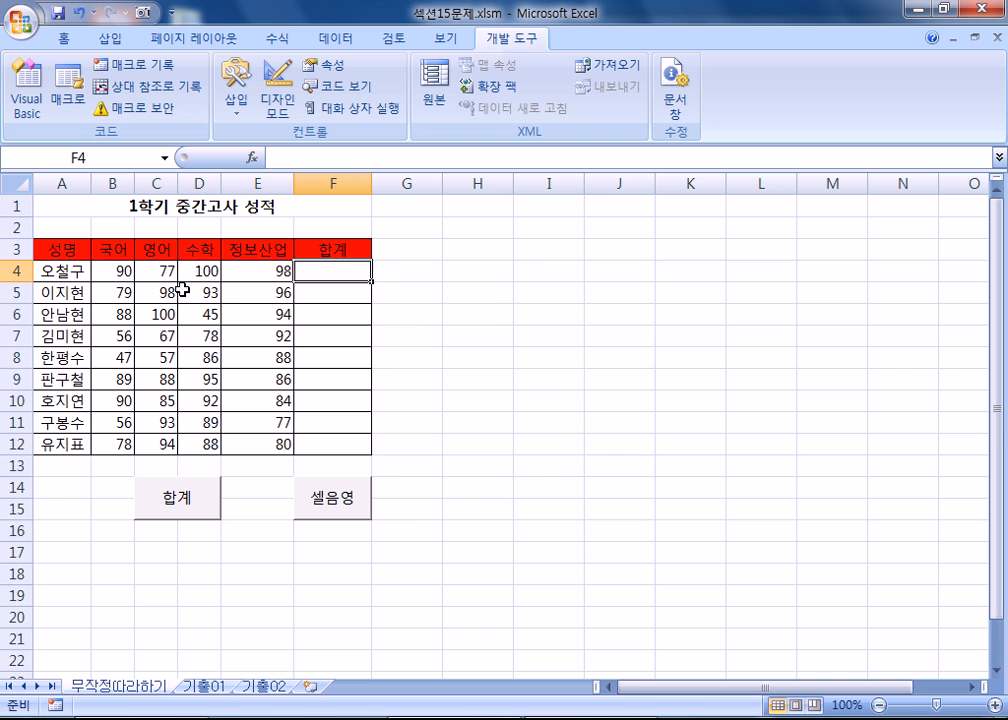
left_click(77, 210)
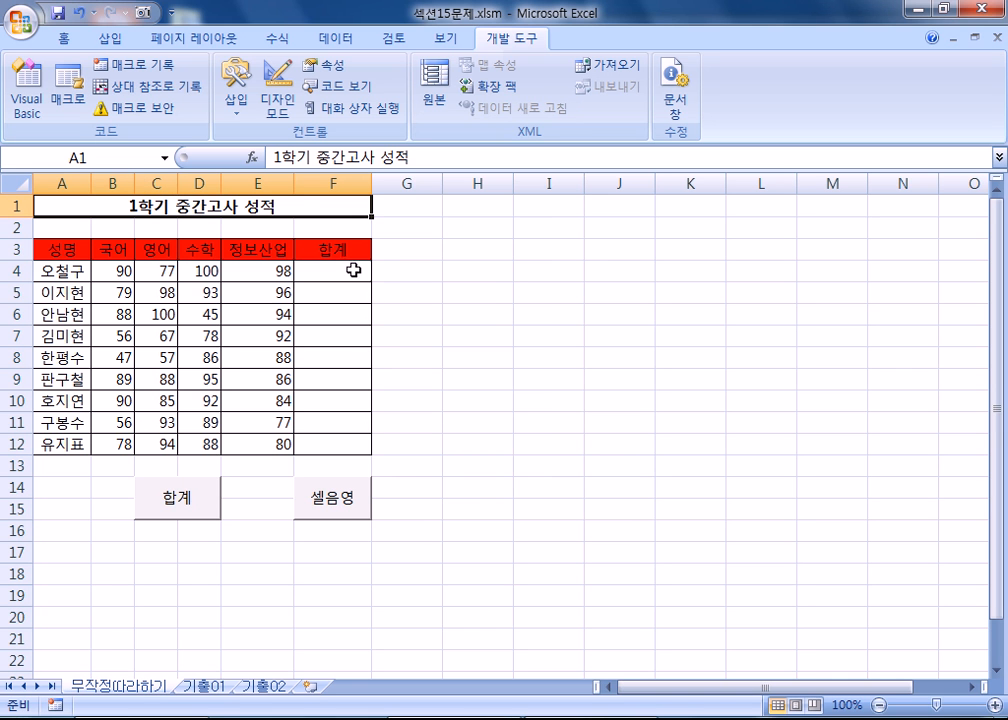
- Start recording a macro named 합계구하기 in the current workbook
left_click(129, 67)
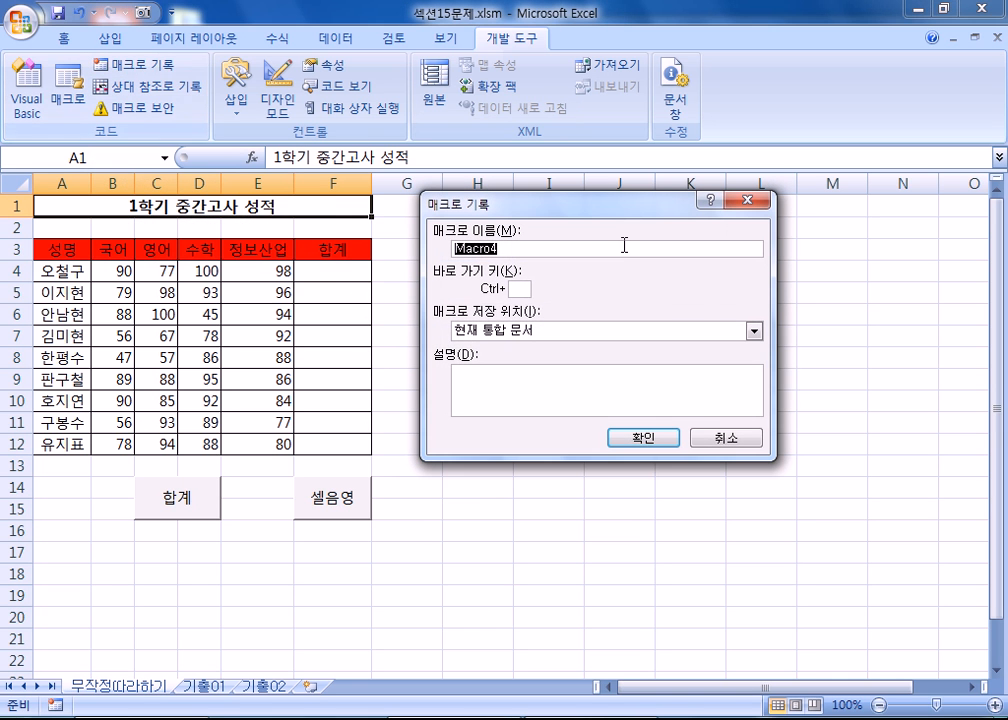
type("합계구하기")
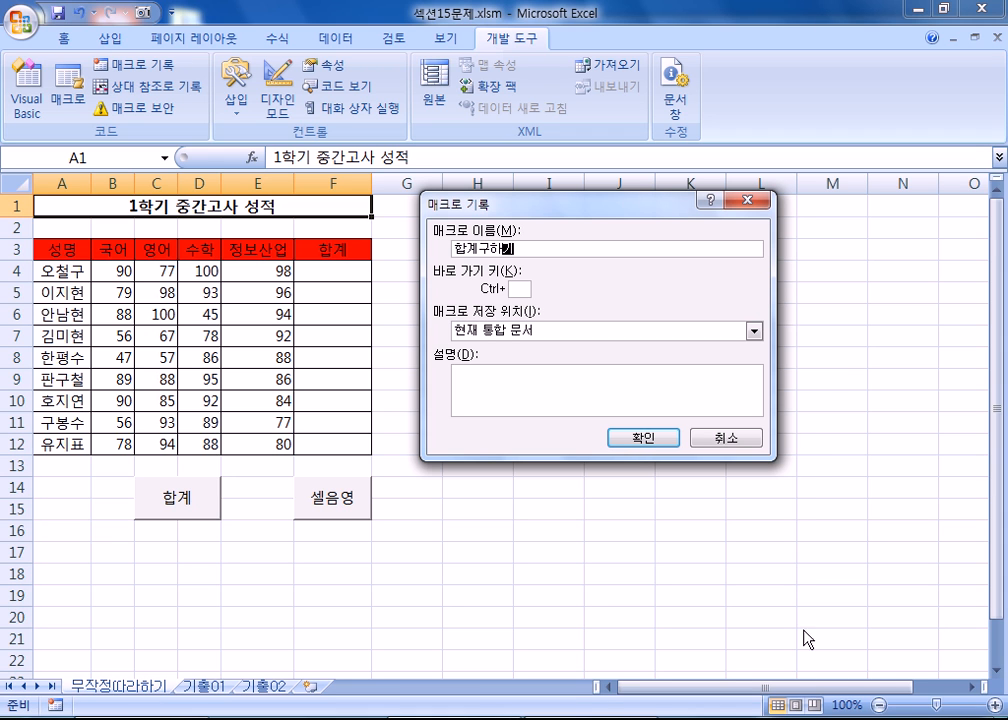
left_click(640, 437)
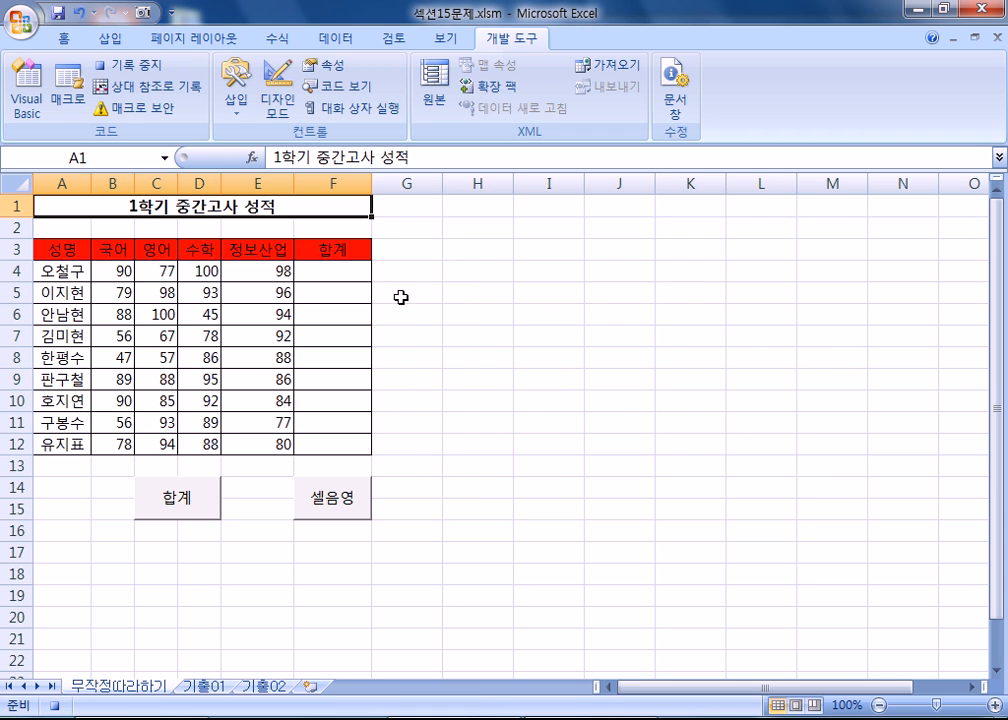
- Record summing B4:E4 in F4 and filling the formula down to F12, ending the recording with A1 selected
left_click(333, 274)
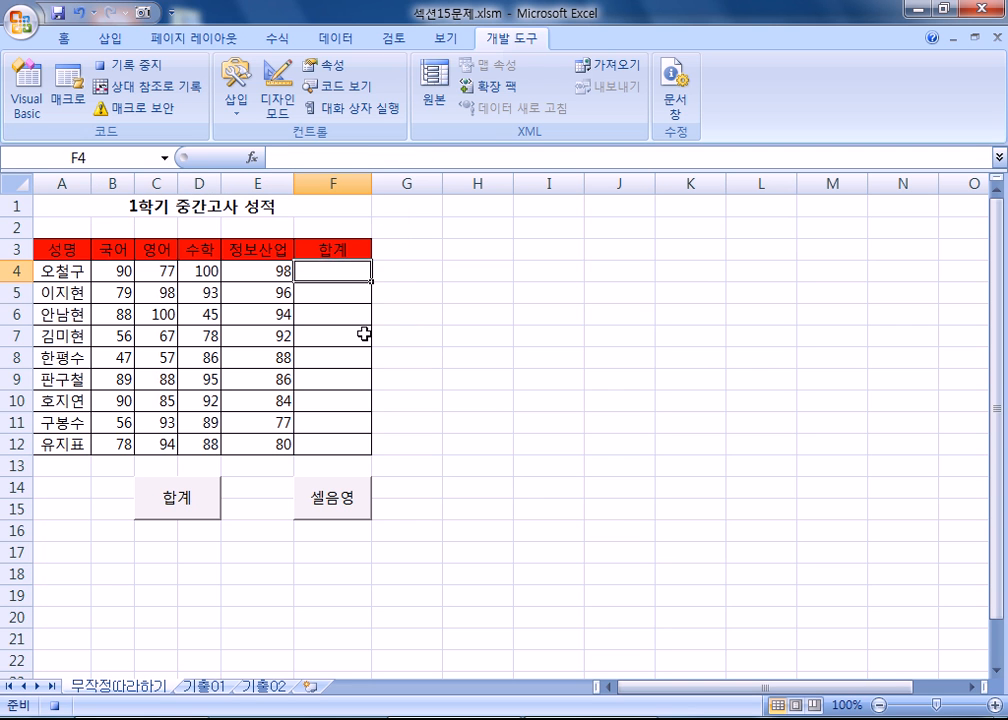
type("=SUM(")
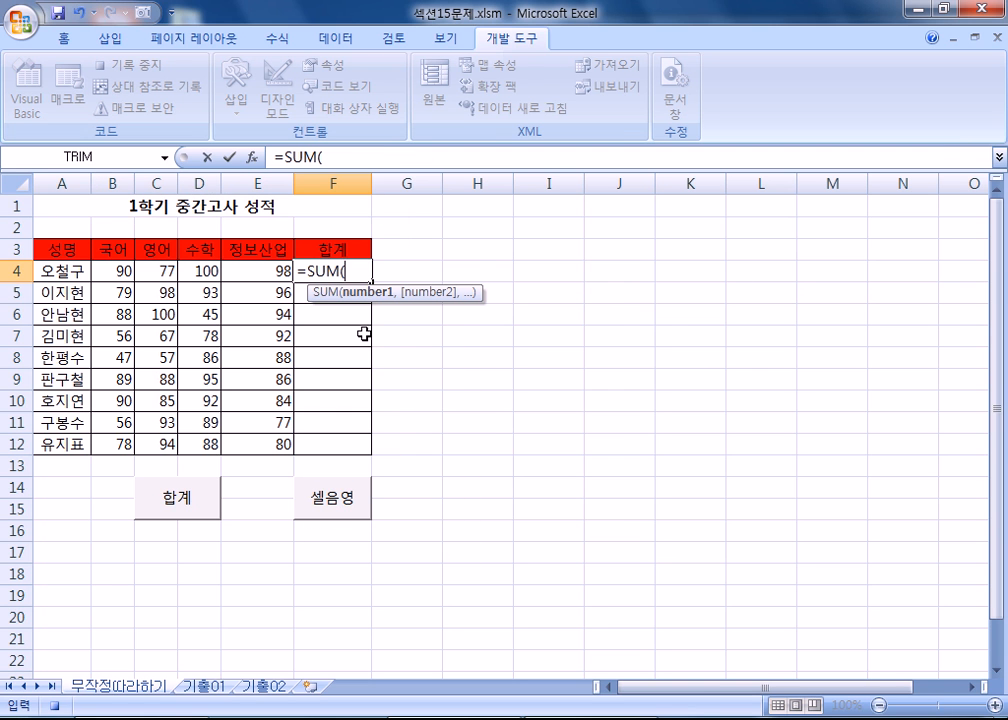
left_click_drag(121, 270, 272, 268)
key("Return")
left_click(333, 270)
left_click_drag(372, 281, 372, 457)
left_click(70, 207)
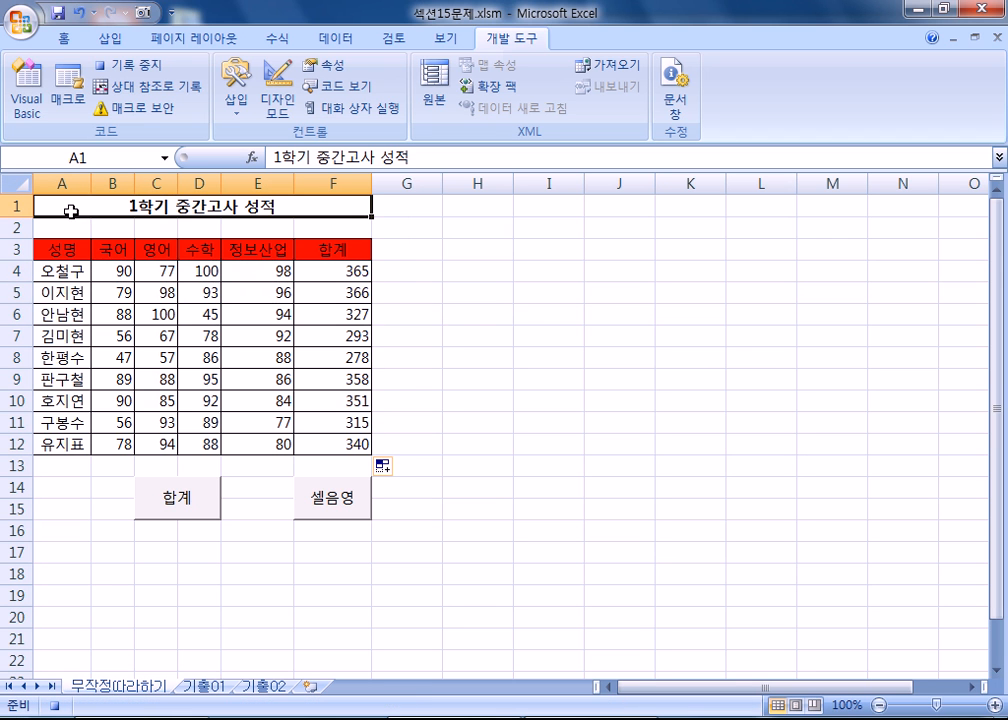
left_click(136, 66)
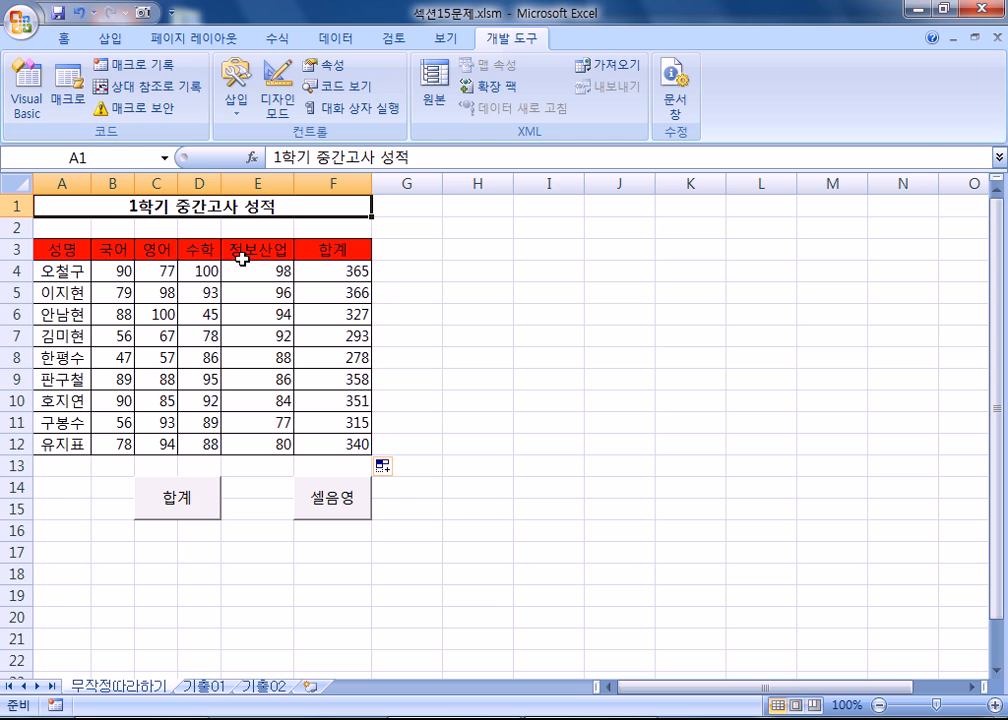
- Open the code of the 합계구하기 macro and examine its F4 selection, SUM formula and AutoFill lines, closing the editor when done
left_click(70, 100)
left_click(425, 256)
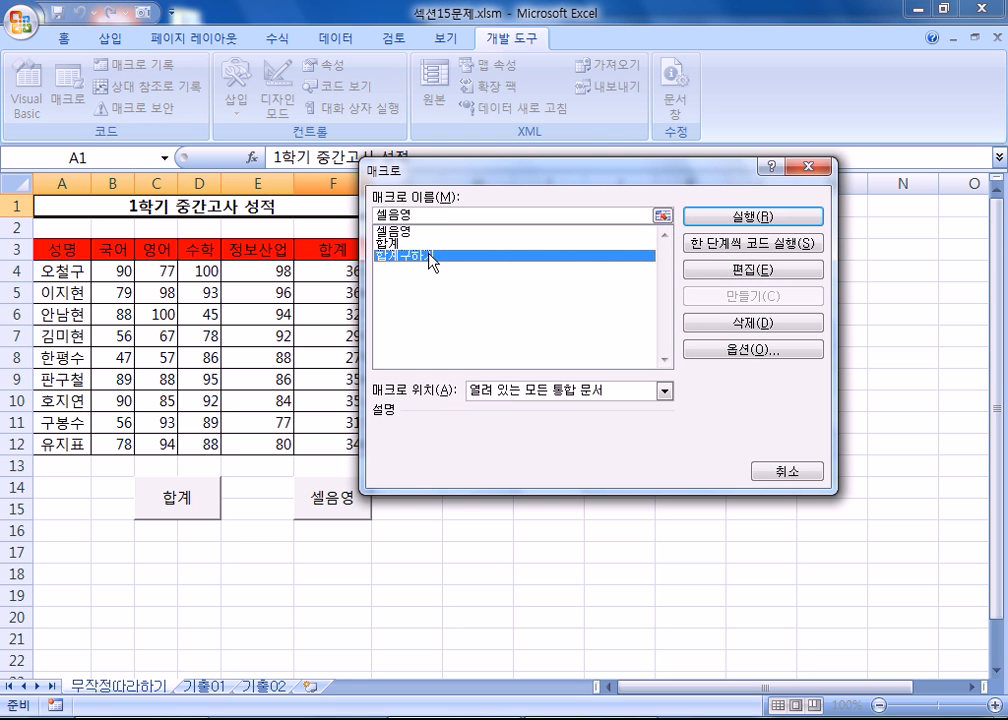
left_click(737, 270)
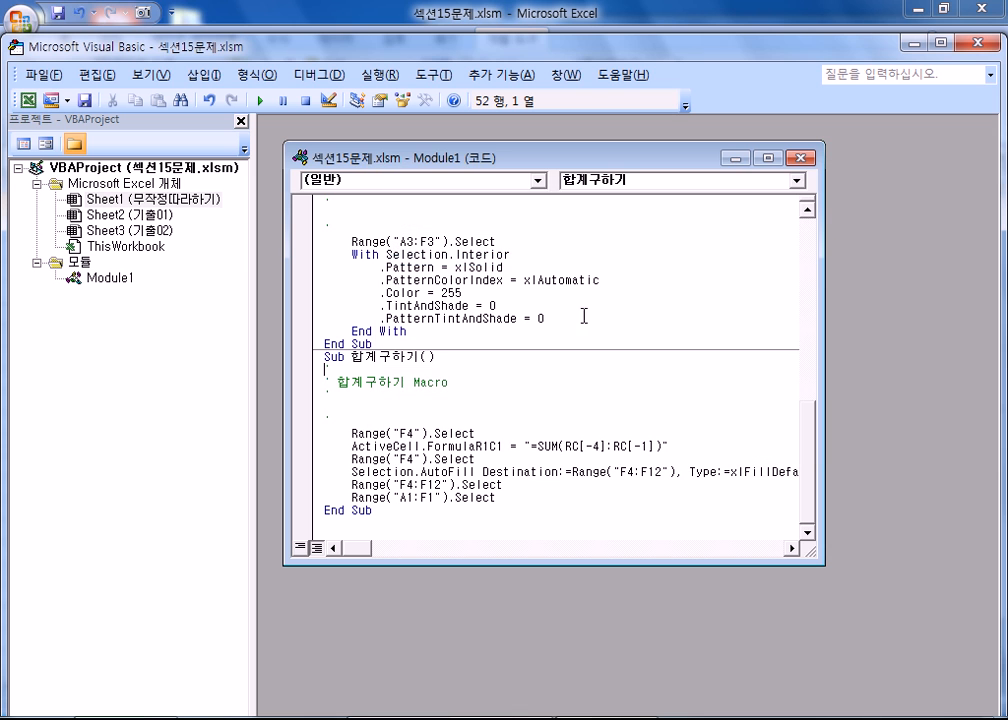
left_click(414, 432)
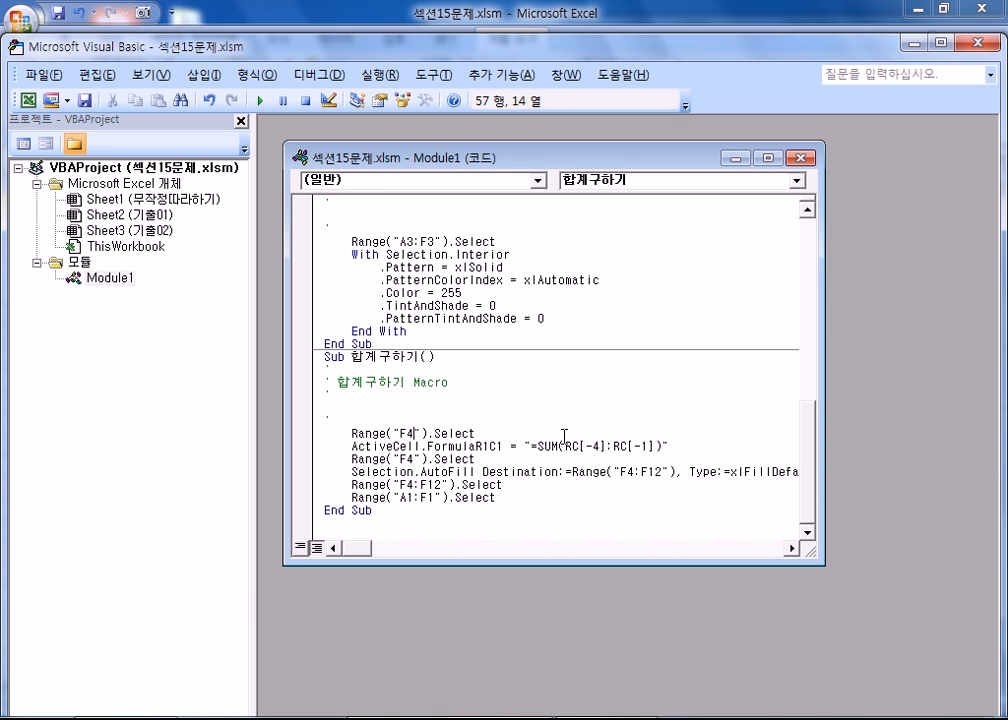
left_click_drag(401, 432, 414, 432)
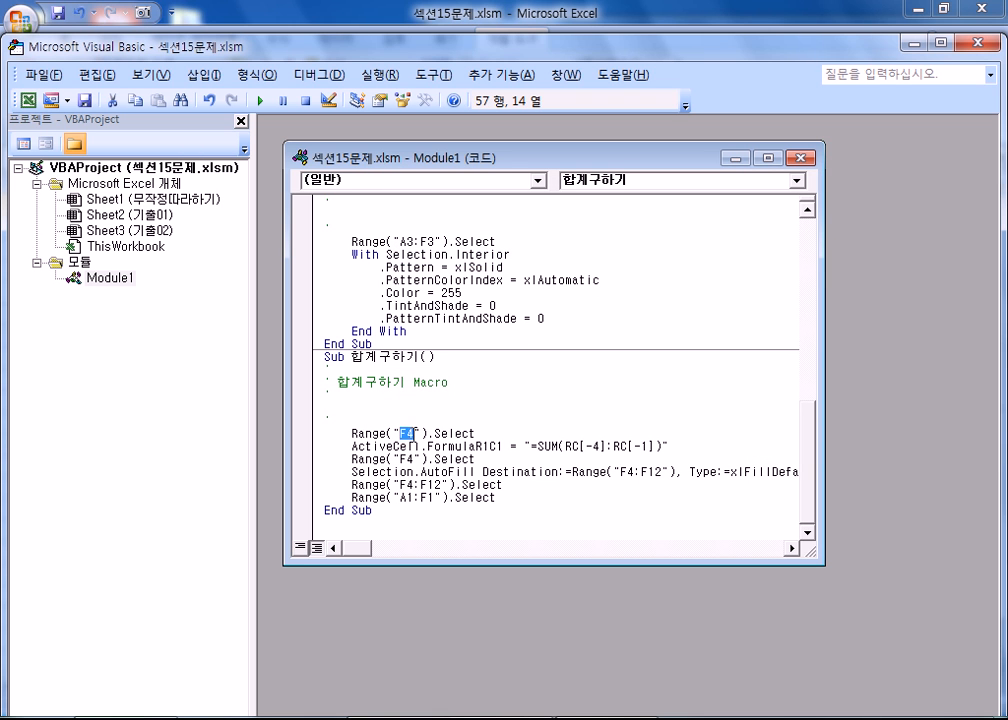
left_click(598, 440)
left_click_drag(598, 440, 638, 449)
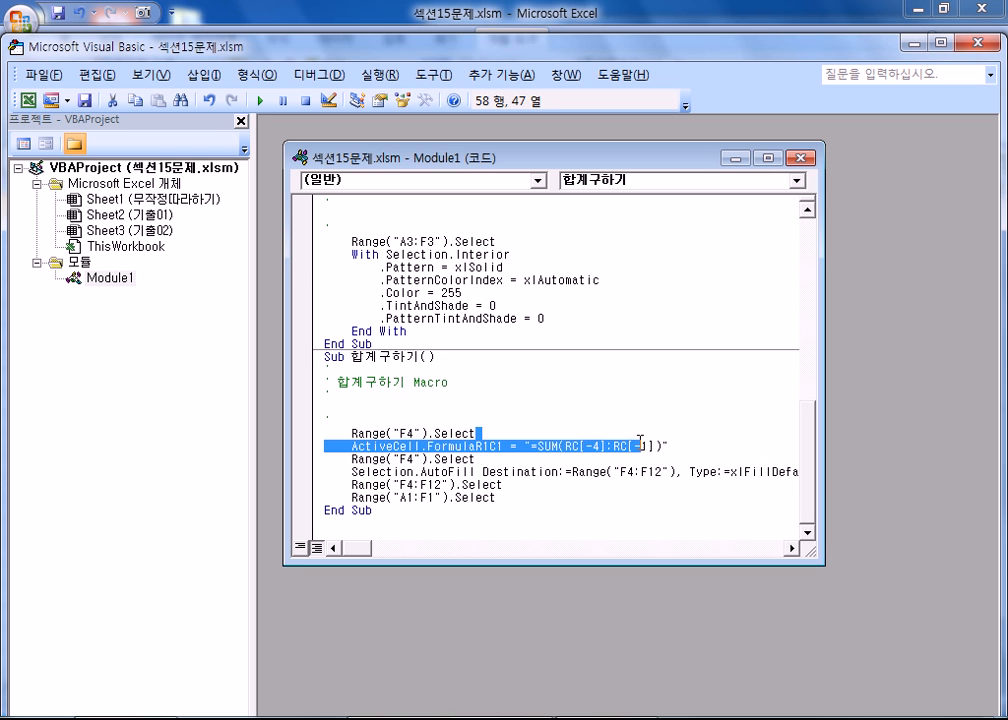
left_click(545, 446)
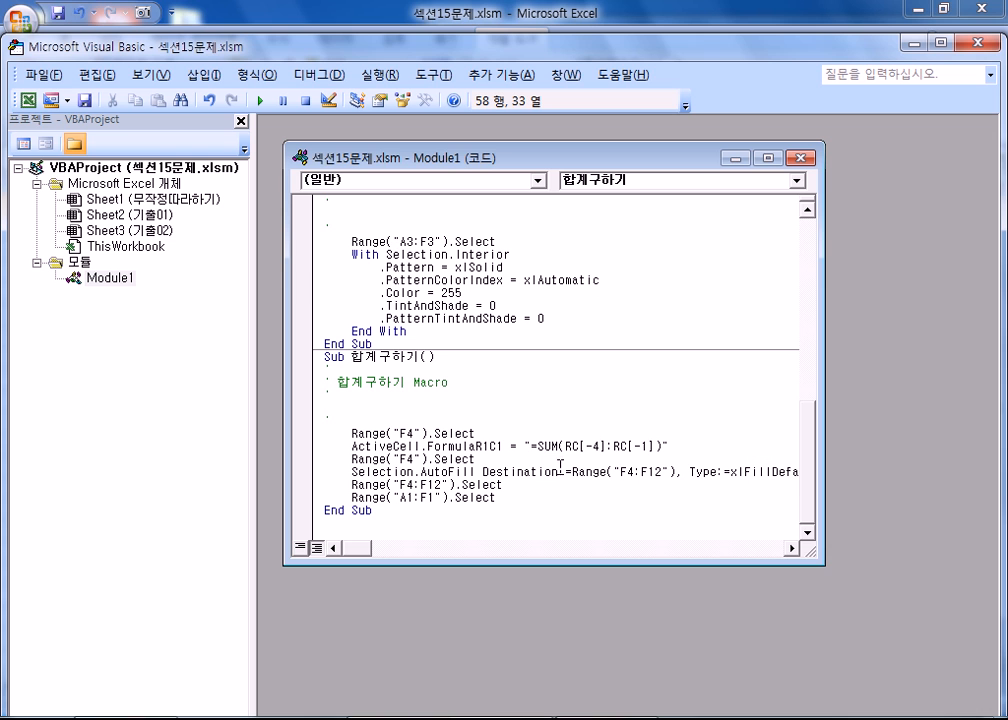
left_click_drag(425, 467, 462, 470)
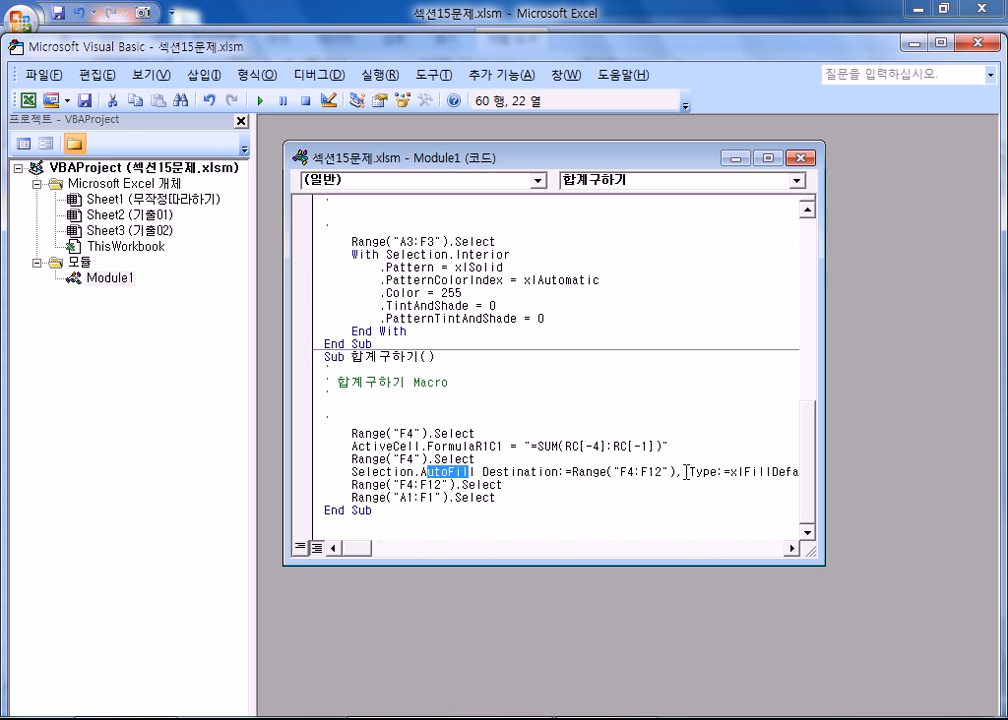
left_click(525, 473)
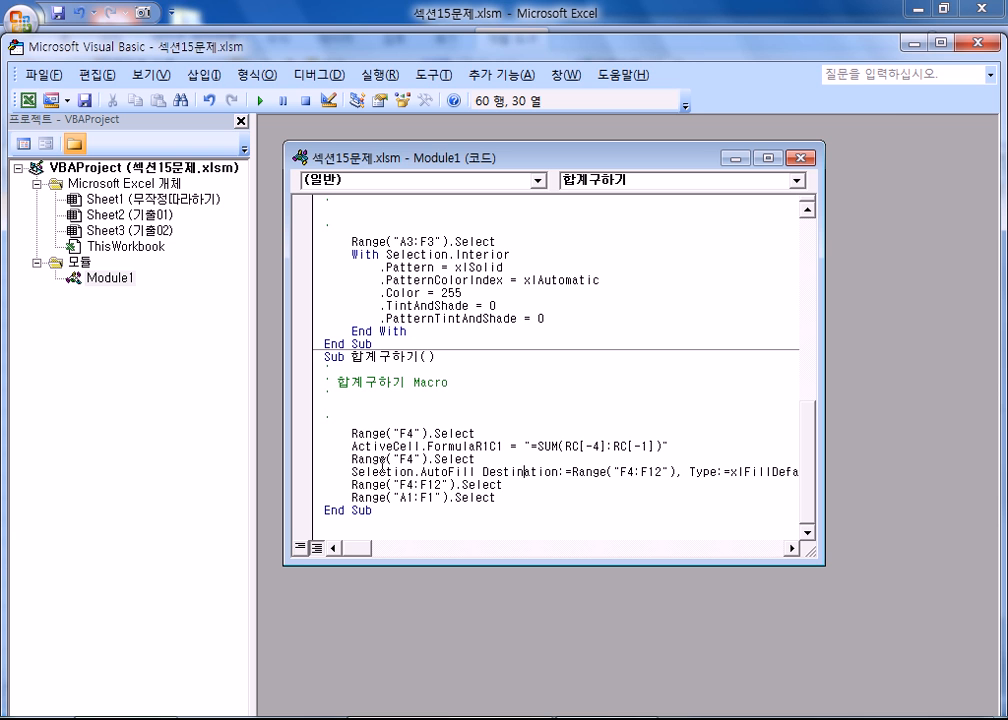
left_click(983, 42)
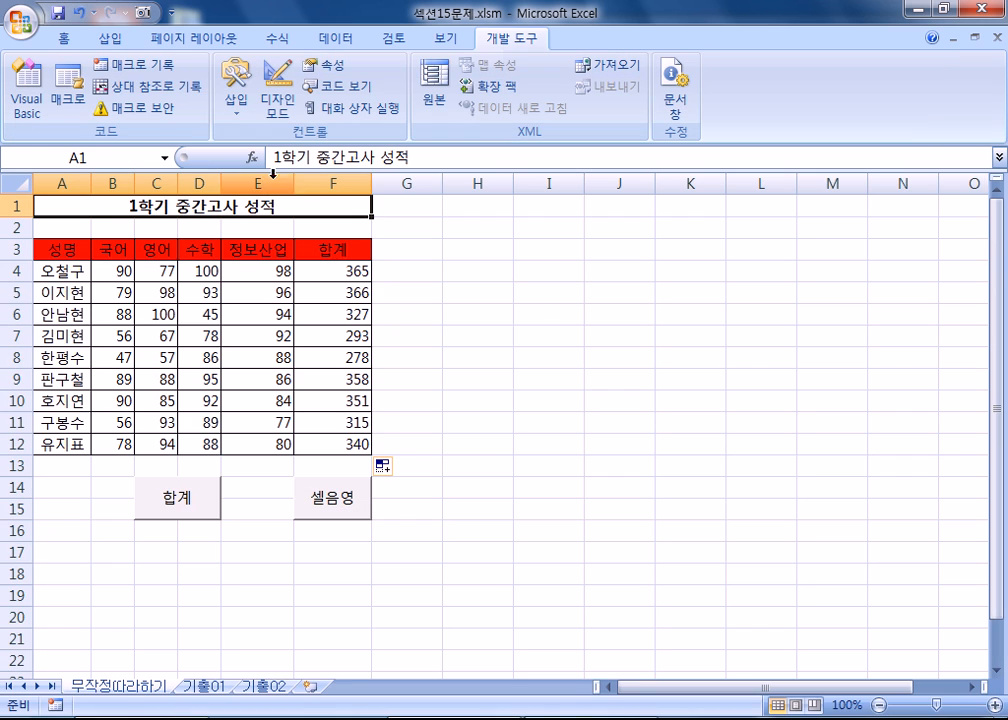
- Clear the totals in F4:F12 again and select F4
left_click_drag(347, 270, 345, 457)
key("Delete")
left_click(330, 266)
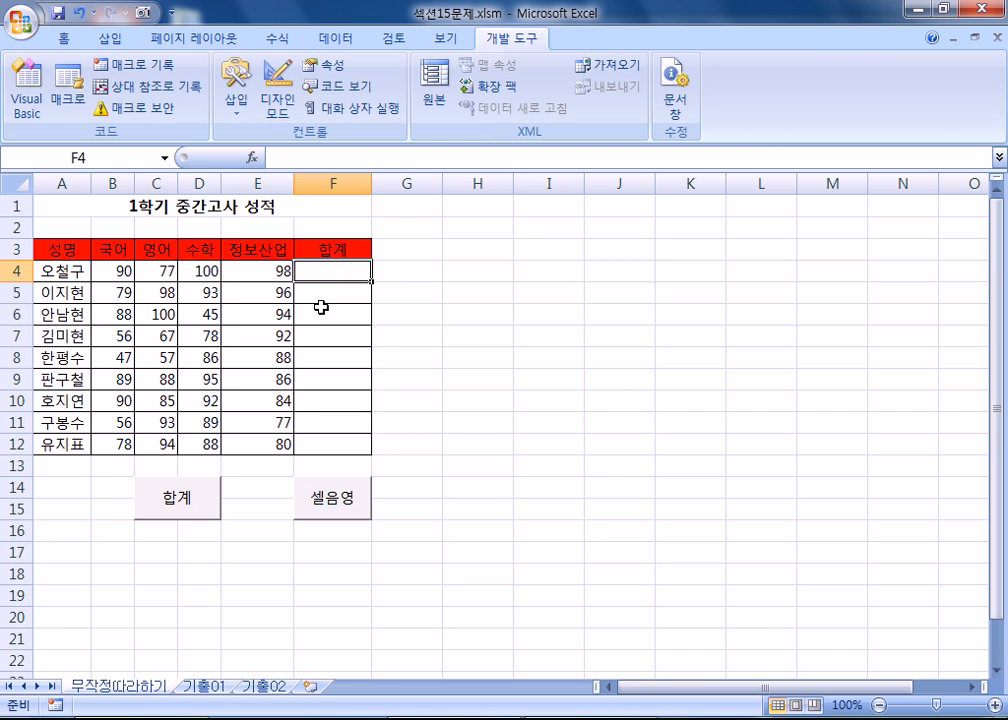
- Rehearse the macro's moves without a formula: select F4 and B4:E4, fill empty F4 down to F12, and return to A1
left_click(136, 207)
left_click(337, 266)
left_click(664, 335)
left_click(344, 266)
left_click_drag(115, 270, 258, 270)
left_click(337, 268)
left_click_drag(372, 282, 376, 456)
left_click_drag(326, 265, 334, 440)
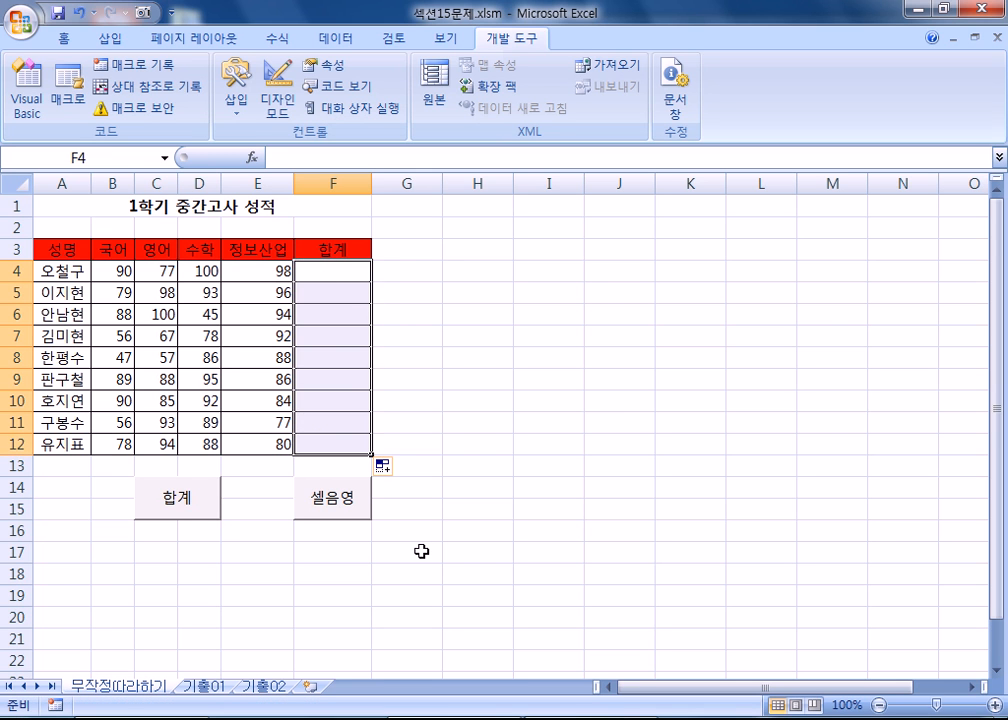
left_click(95, 205)
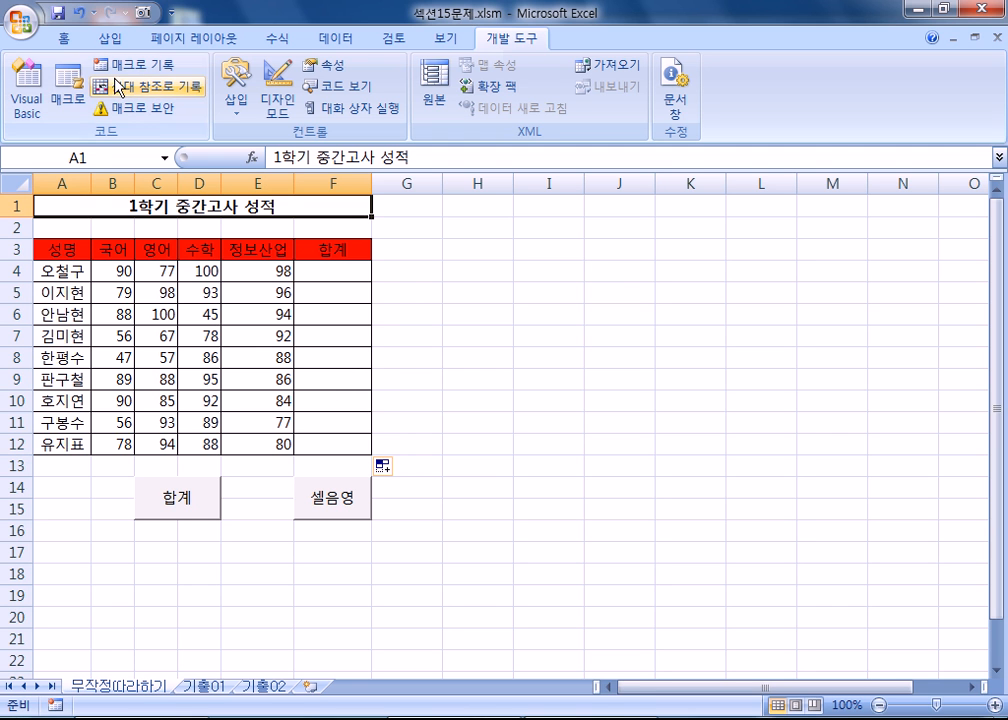
- Check the 합계 and 합계구하기 entries in the macro list and close it without running either
left_click(68, 100)
left_click(374, 243)
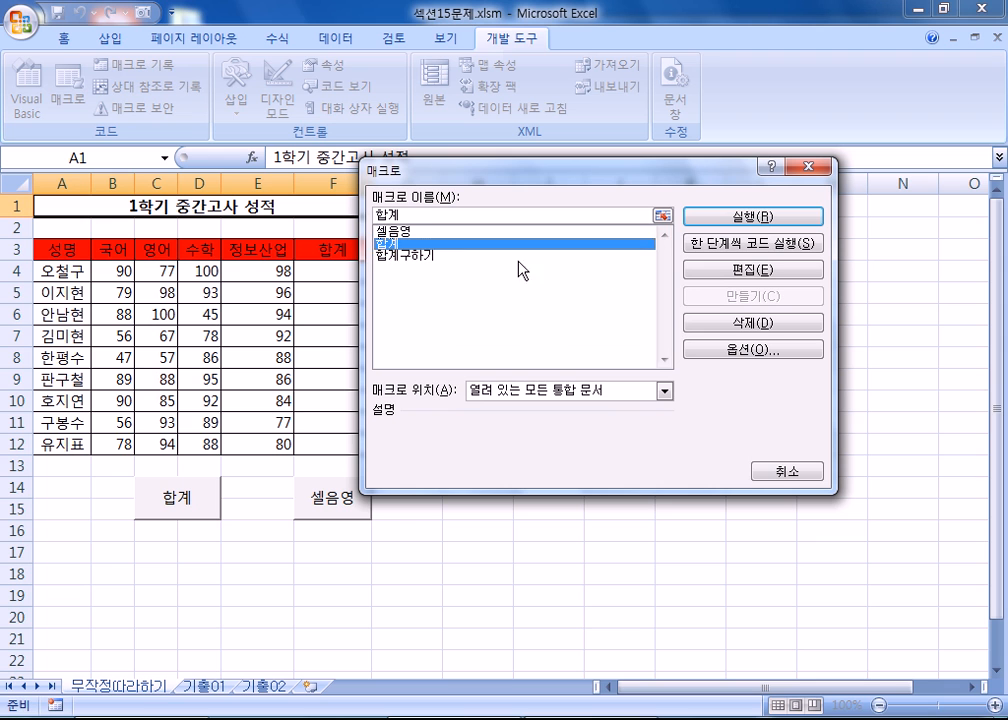
left_click(390, 256)
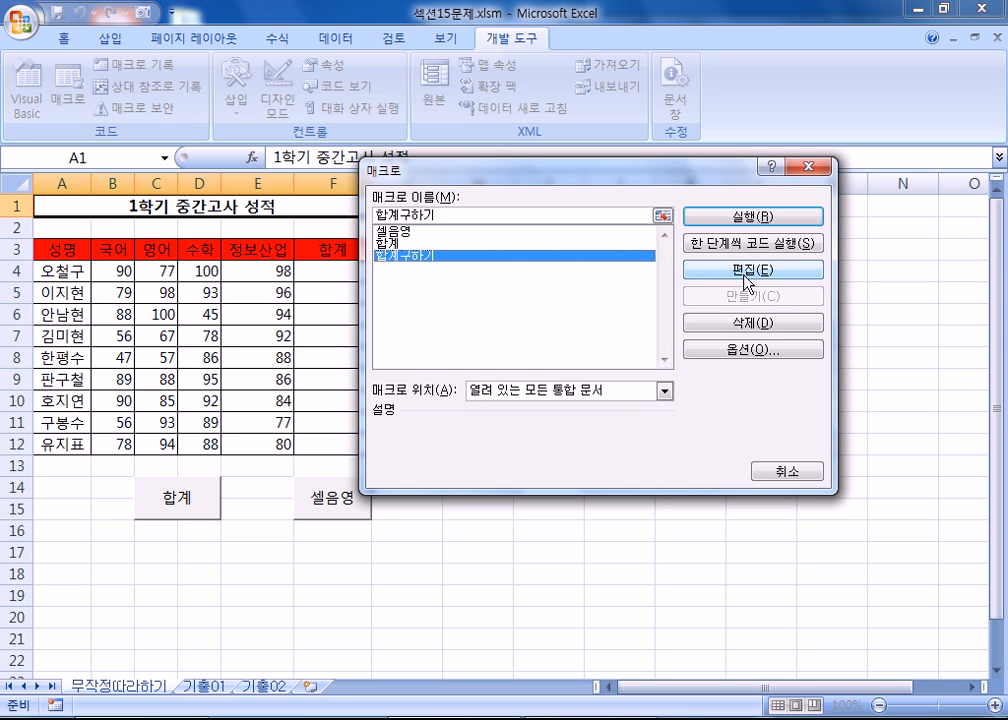
left_click(801, 474)
left_click(143, 76)
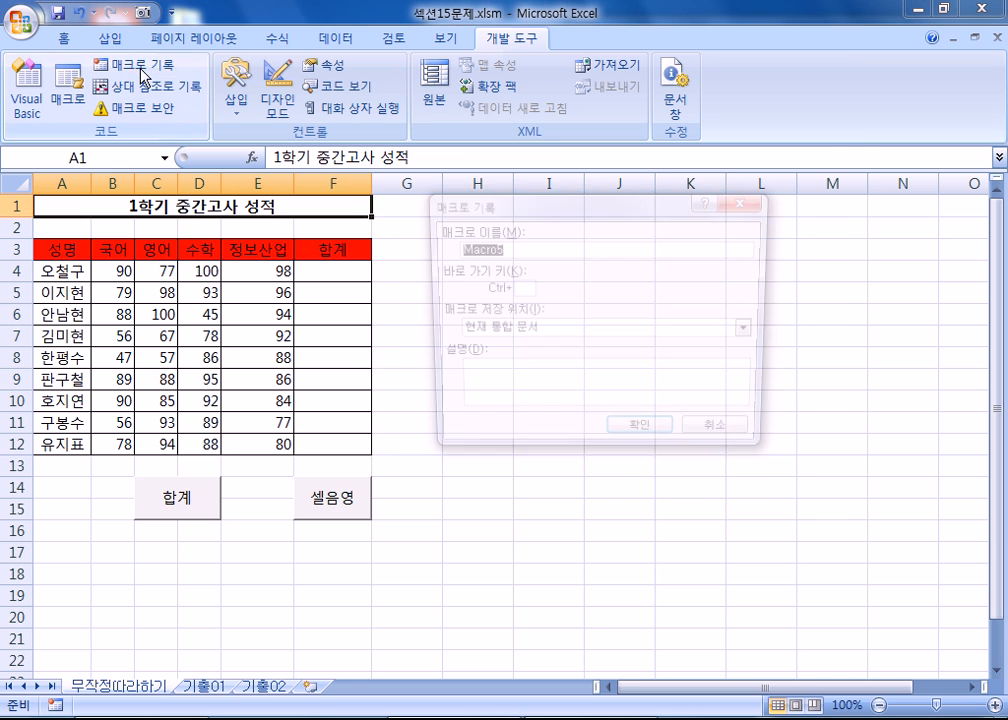
left_click(715, 440)
left_click(559, 263)
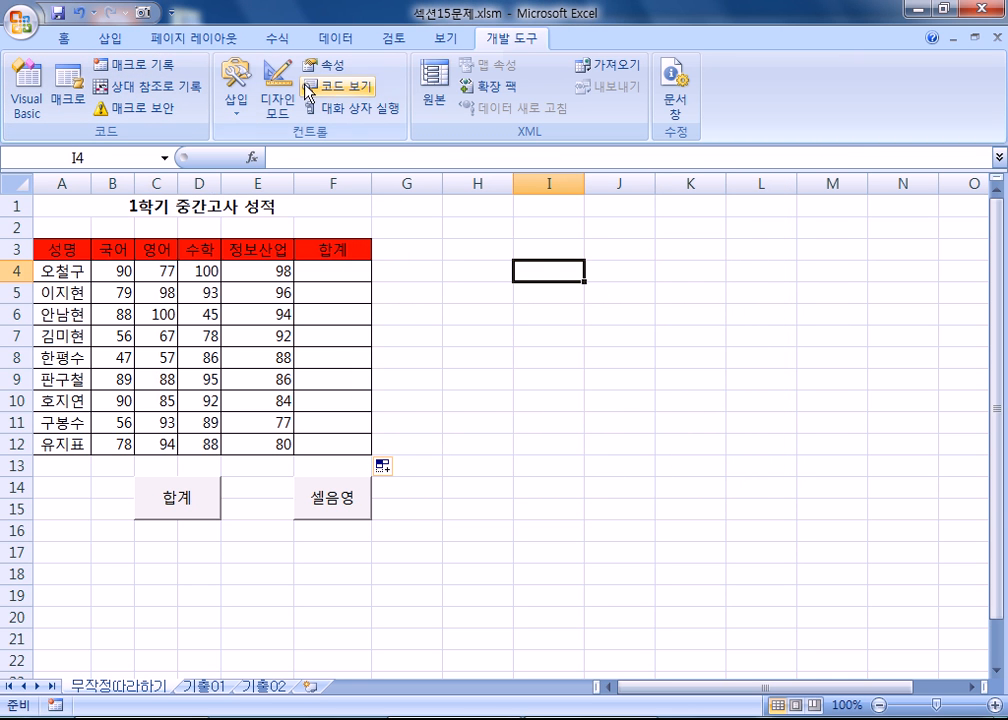
- Draw a hexagon shape about 2.51 cm wide and 1.88 cm high over the empty cells around I4:J7
left_click(108, 38)
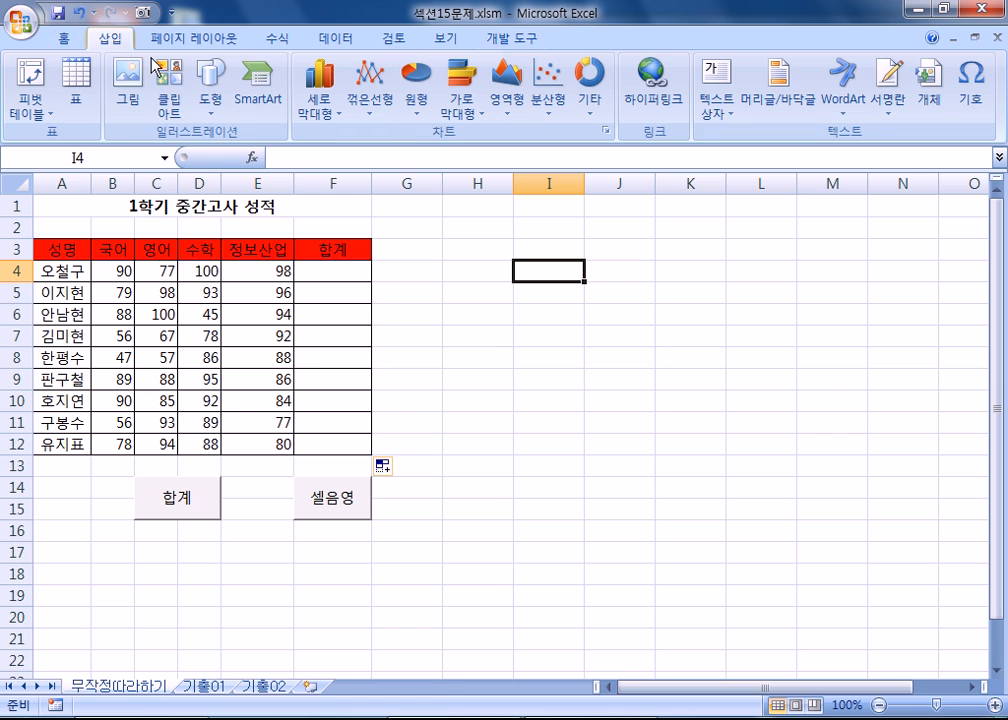
left_click(210, 96)
left_click(358, 302)
left_click_drag(557, 268, 652, 340)
left_click(664, 449)
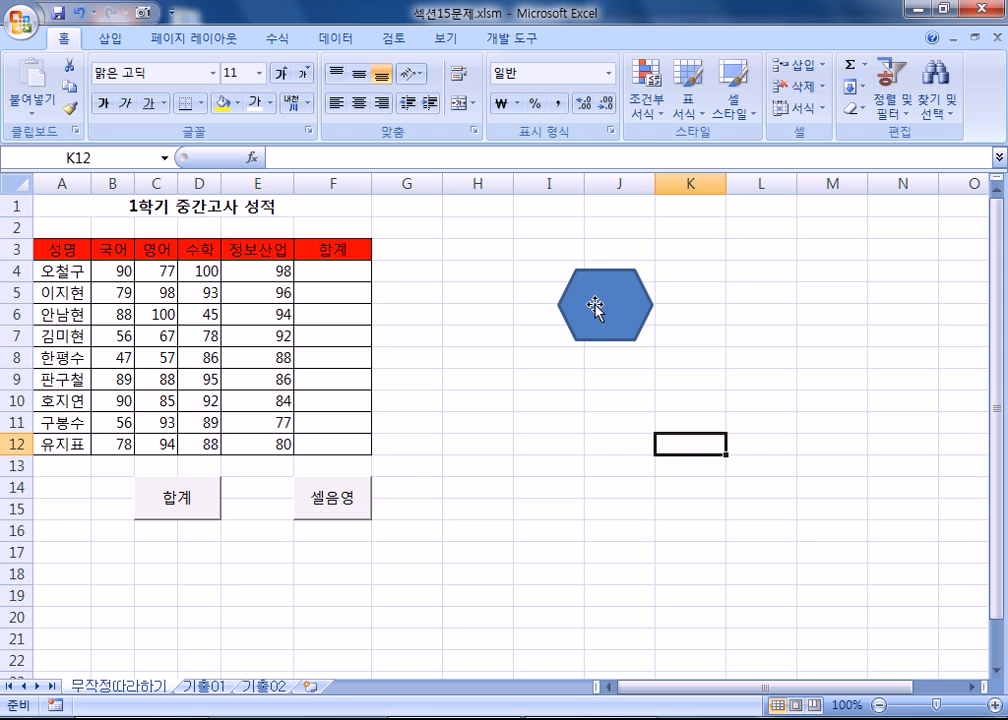
- Label the hexagon with the text 합계 and 구하기 on two separate lines
left_click(594, 305)
type("합계")
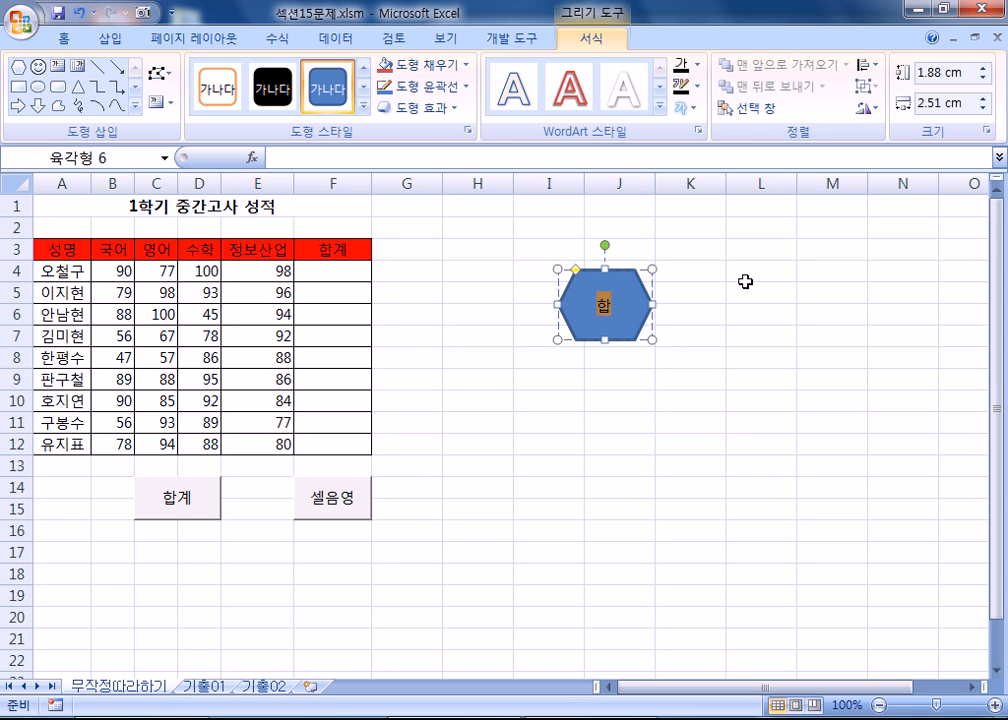
key("BackSpace")
type("계")
key("Return")
type("구하기")
left_click_drag(524, 531, 535, 512)
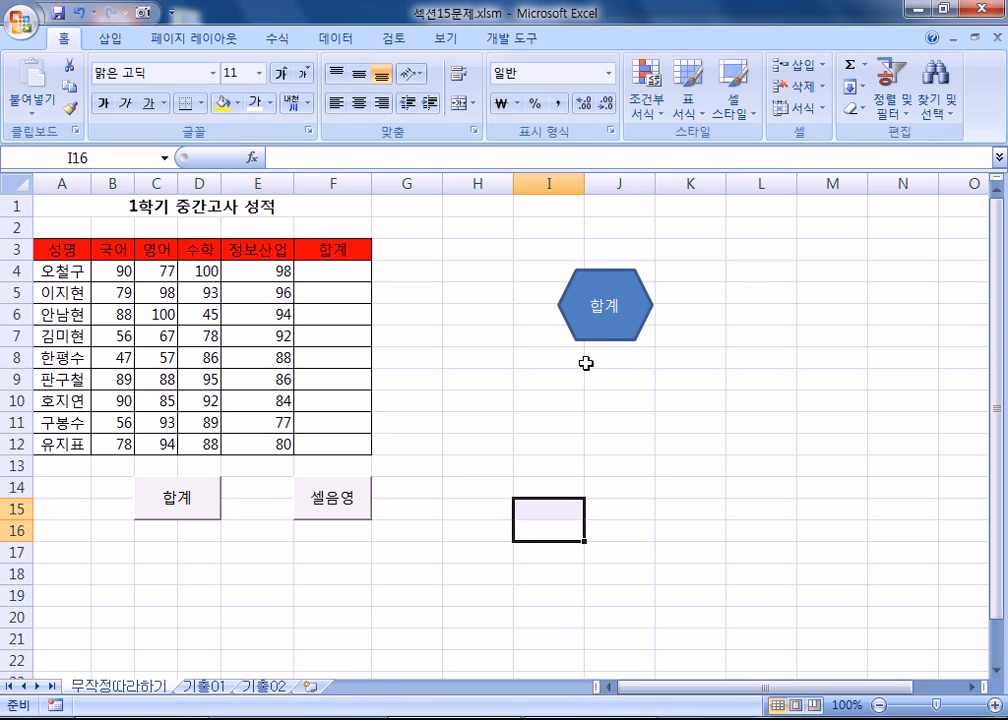
- Enlarge the hexagon down to about row 10 so that both lines of its label fit
left_click(597, 333)
left_click_drag(651, 341, 681, 397)
left_click(596, 443)
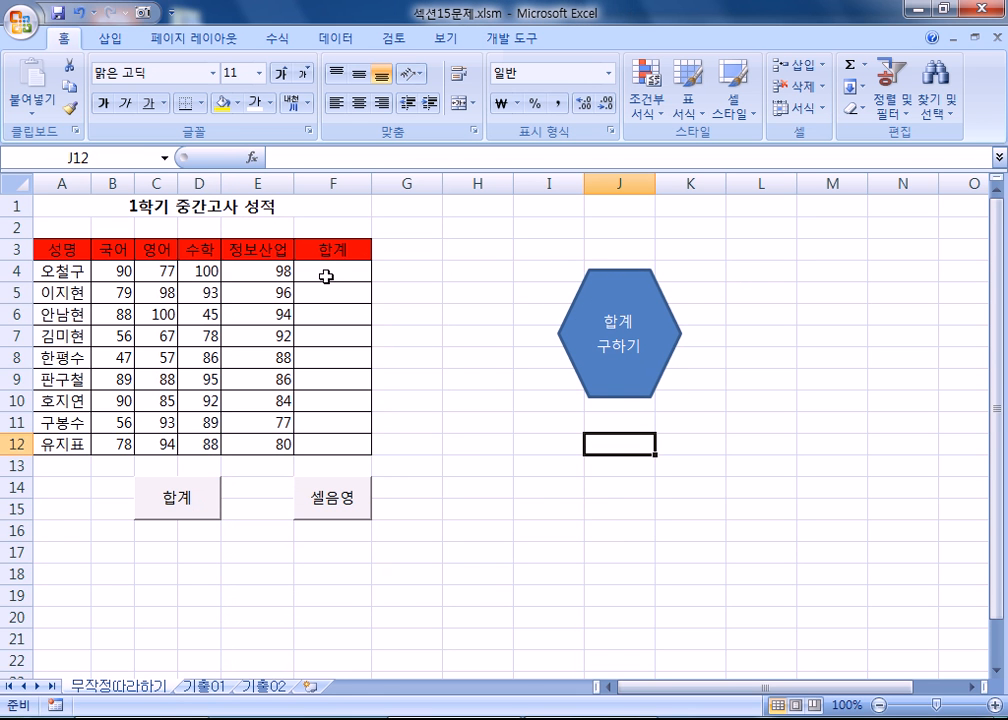
- Assign the 합계구하기 macro to the hexagon and deselect the shape
right_click(604, 279)
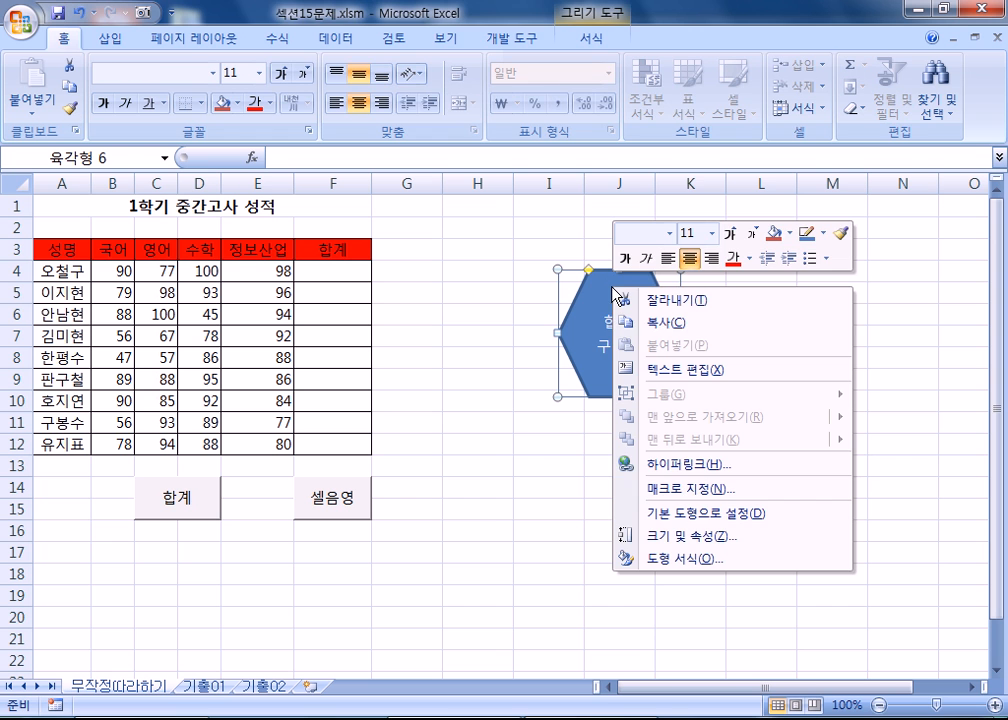
left_click(684, 490)
left_click(420, 243)
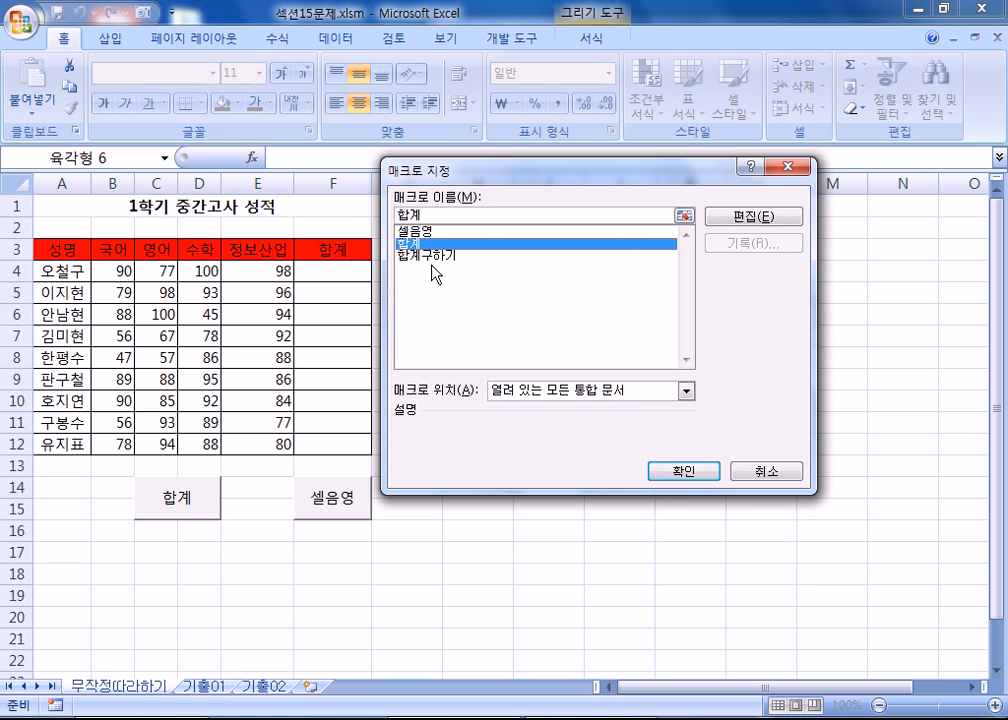
left_click(431, 256)
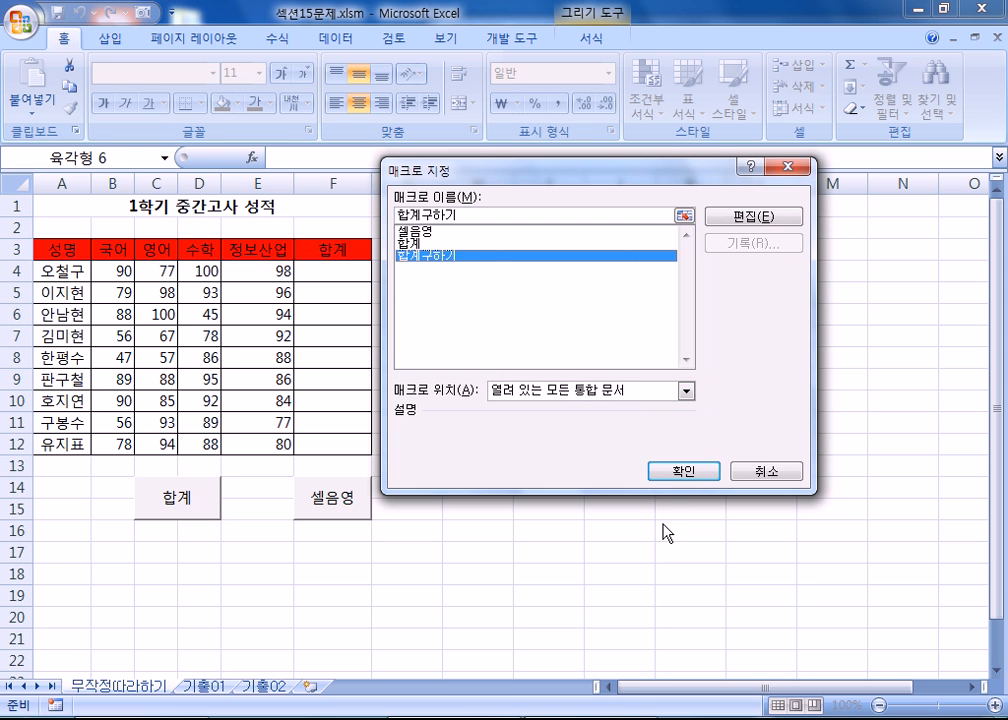
left_click(681, 472)
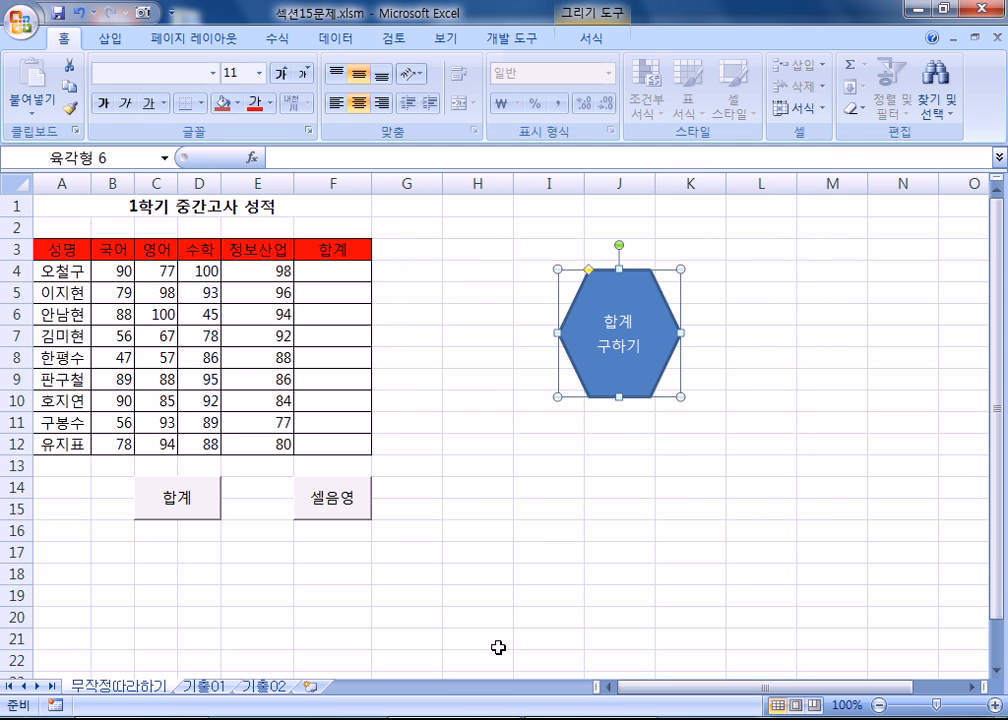
left_click(498, 648)
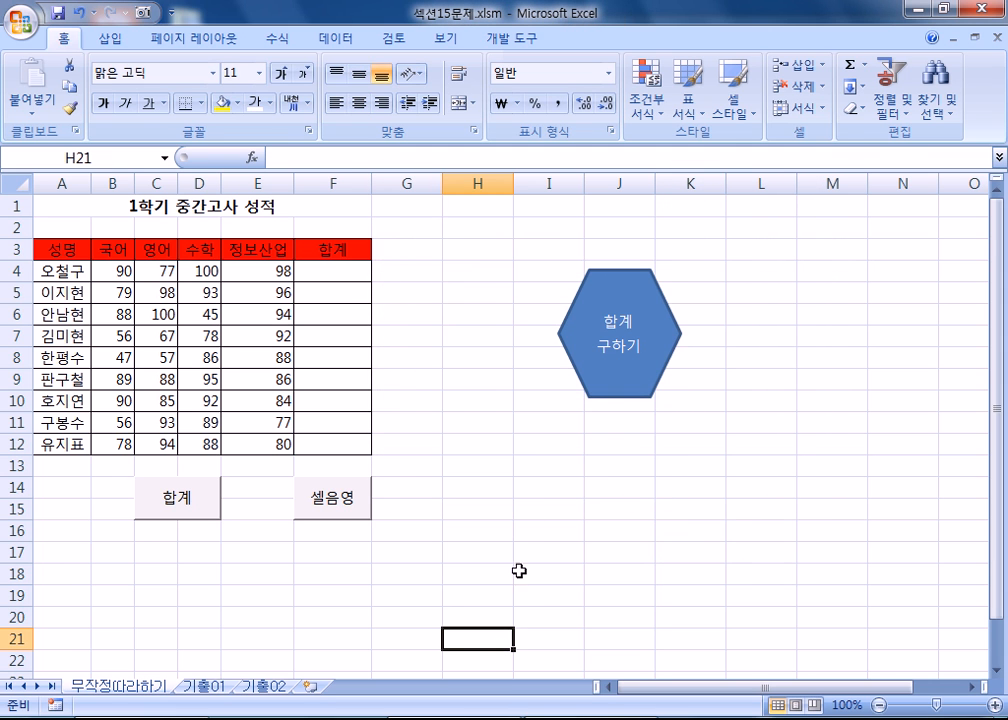
- Test the macro assigned to the hexagon and clear the resulting totals in F4:F12
left_click(583, 333)
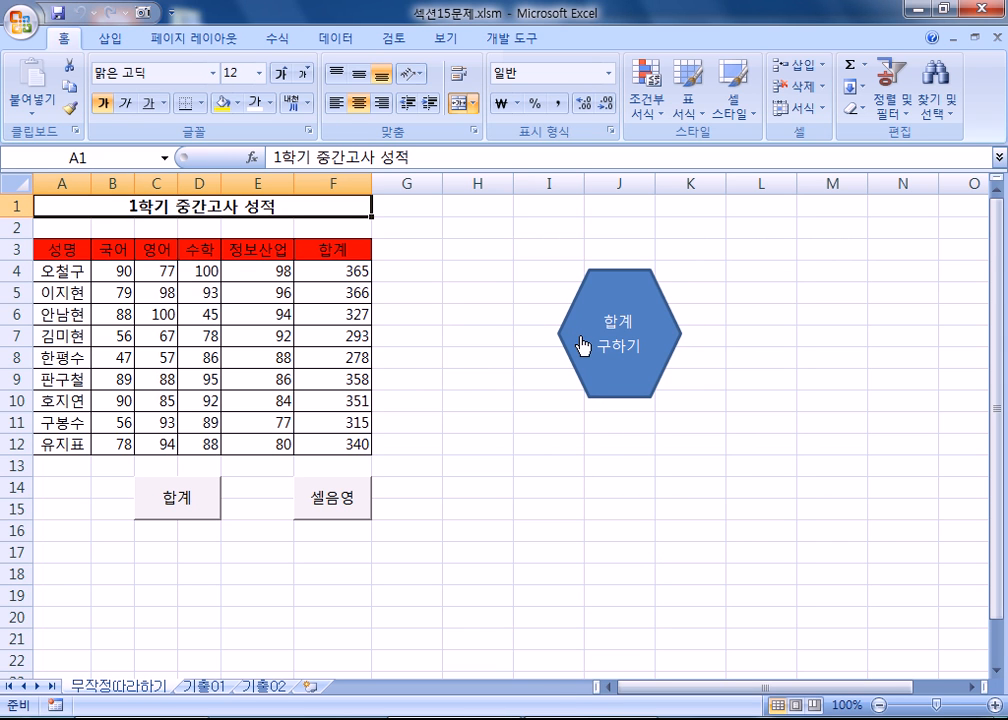
left_click_drag(335, 270, 365, 444)
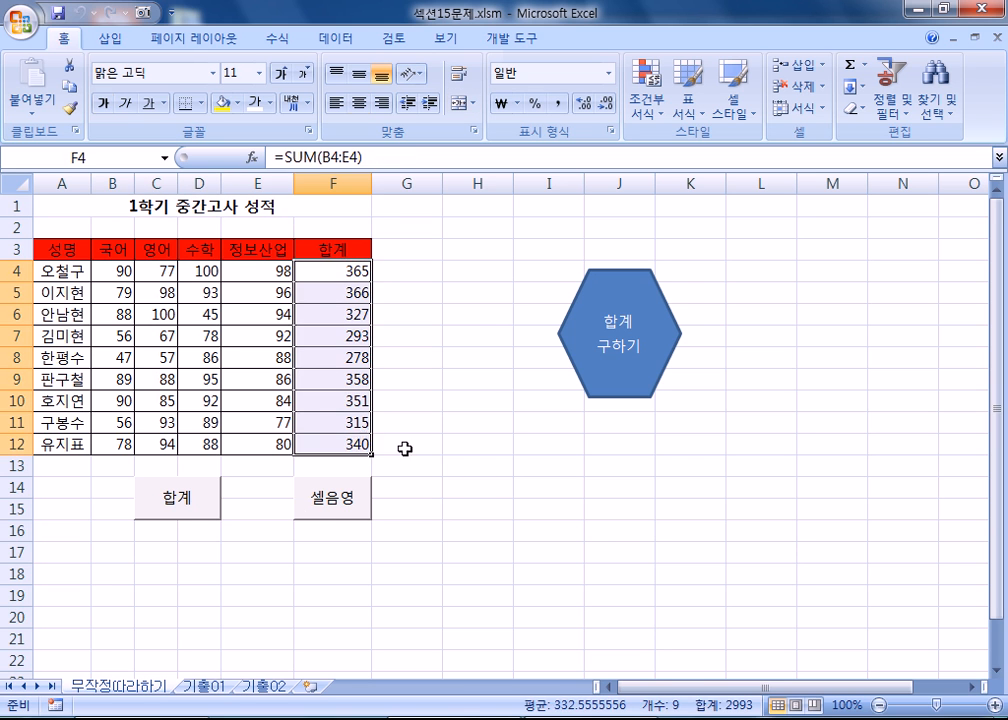
key("Delete")
left_click(490, 486)
- Run the 합계 button's macro followed by the hexagon's macro to compare them, and clear F4:F12
left_click(188, 502)
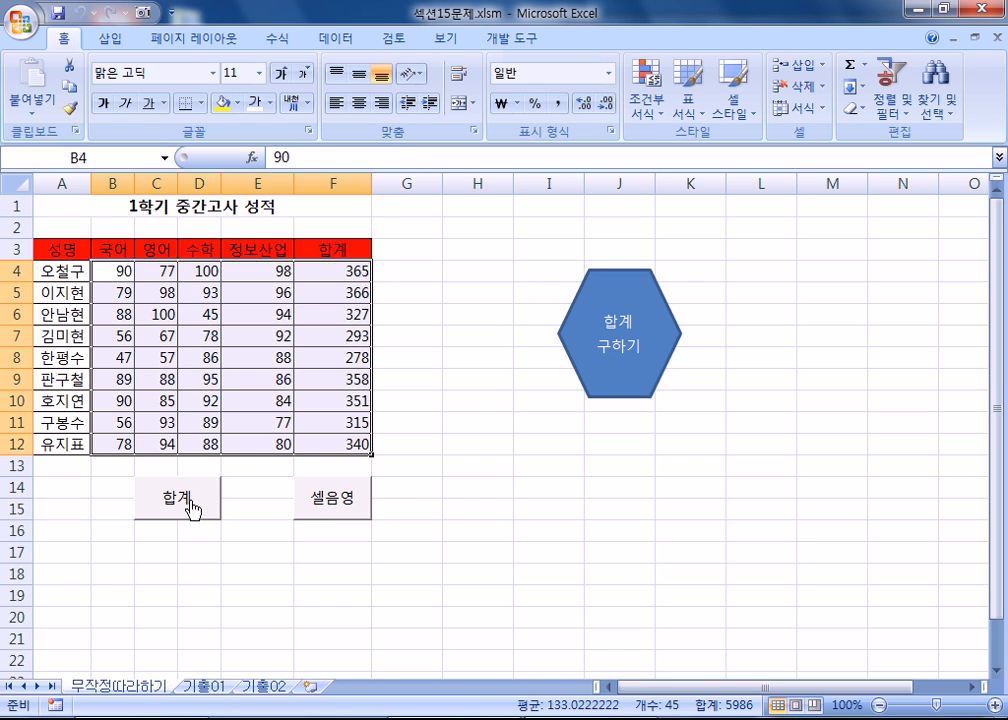
left_click(510, 403)
left_click(576, 349)
left_click_drag(361, 270, 365, 444)
key("Delete")
- Run the hexagon's macro once more and empty the totals column F4:F12
left_click(475, 504)
left_click(614, 368)
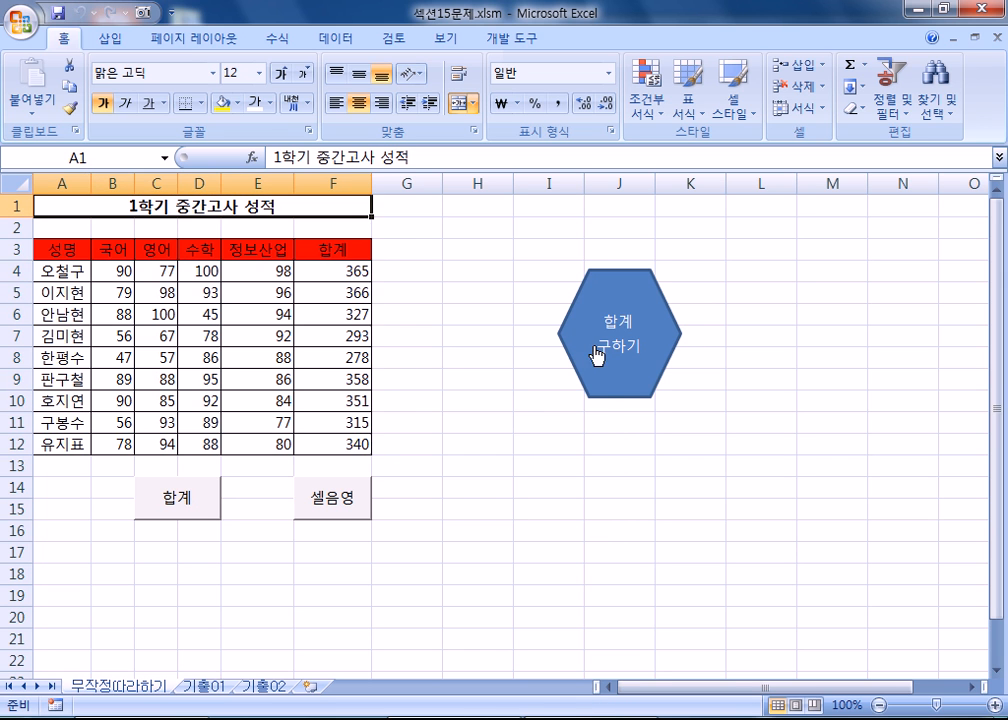
left_click_drag(358, 270, 333, 445)
key("Delete")
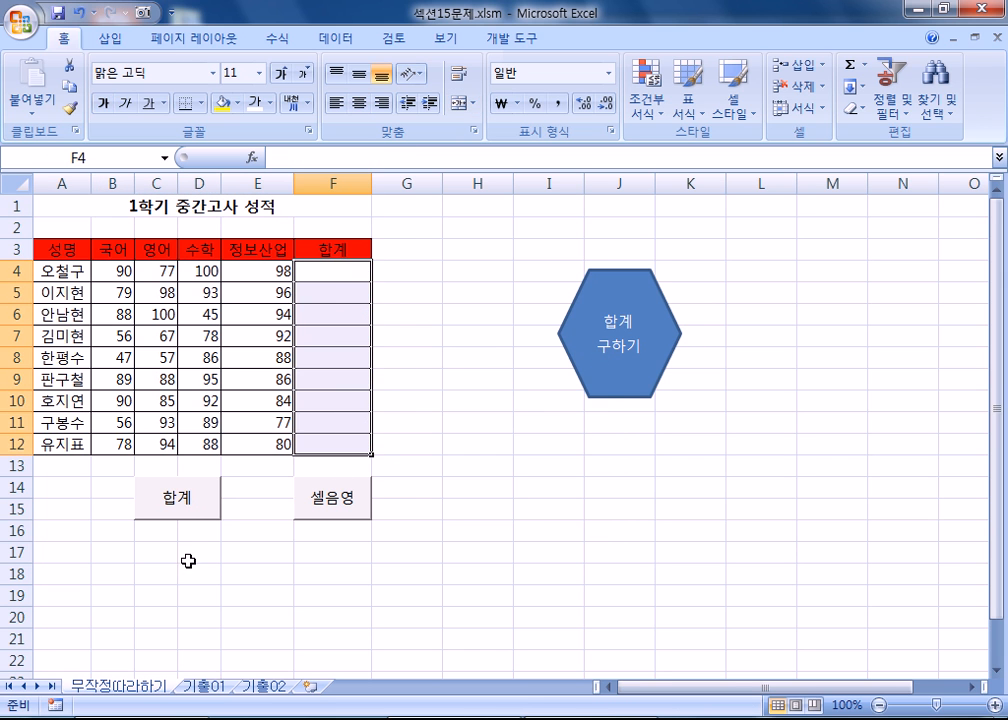
- Run the 합계 button's macro on the empty totals column and clear F4:F12 again
left_click(194, 504)
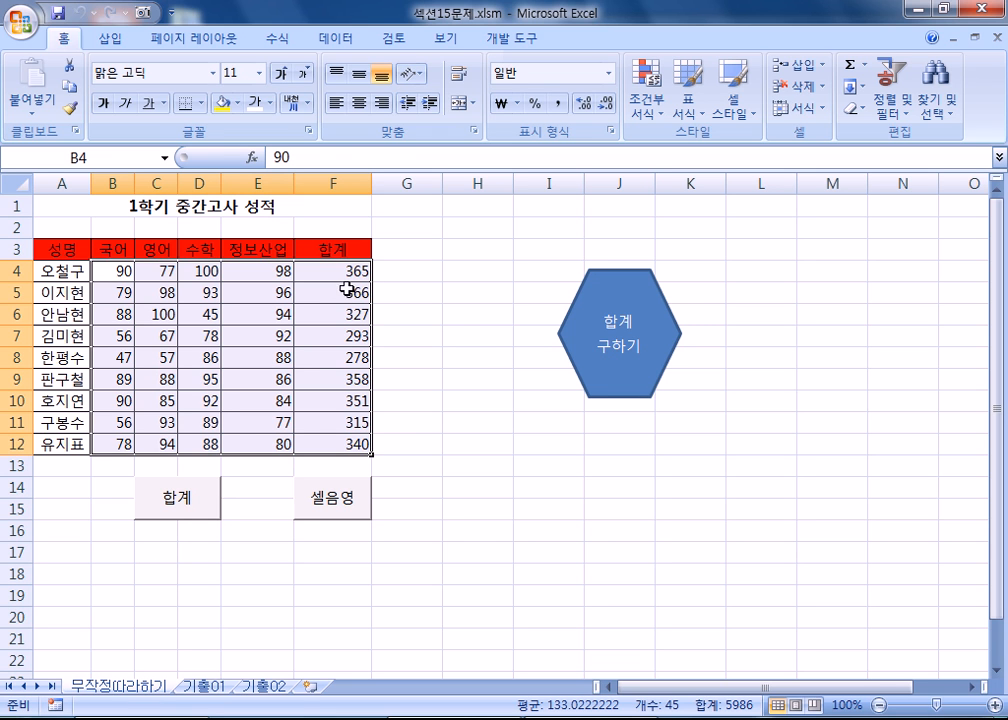
left_click_drag(331, 271, 333, 443)
key("Delete")
left_click(503, 353)
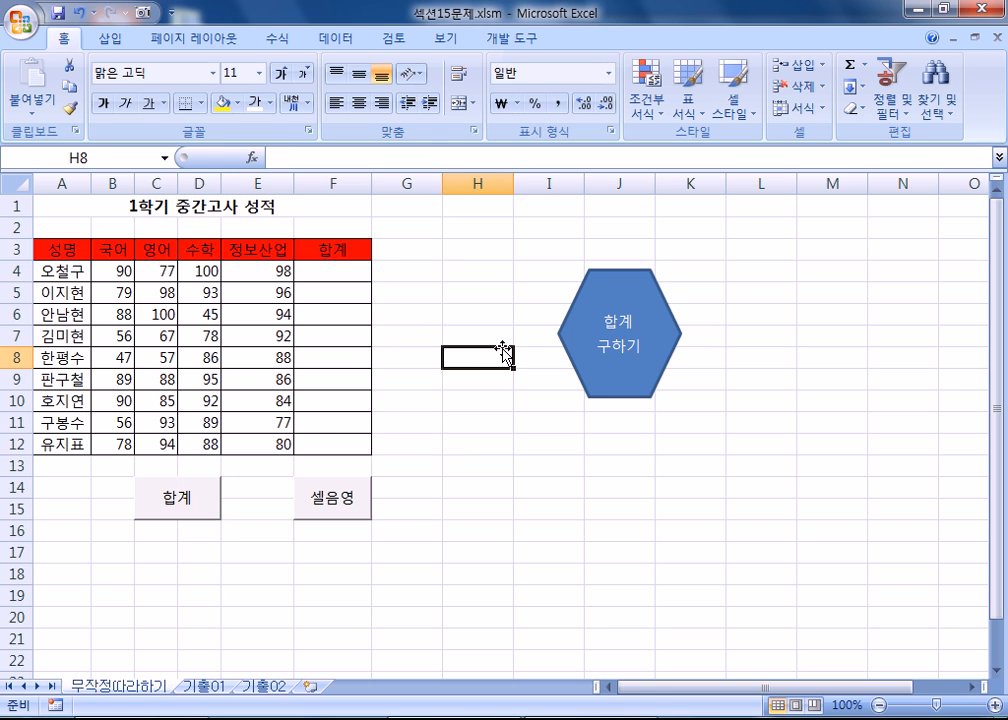
- Demonstrate the range the 합계 macro uses by selecting B4:F12, run the 합계 button, and delete the totals in F4:F12
left_click_drag(113, 270, 357, 459)
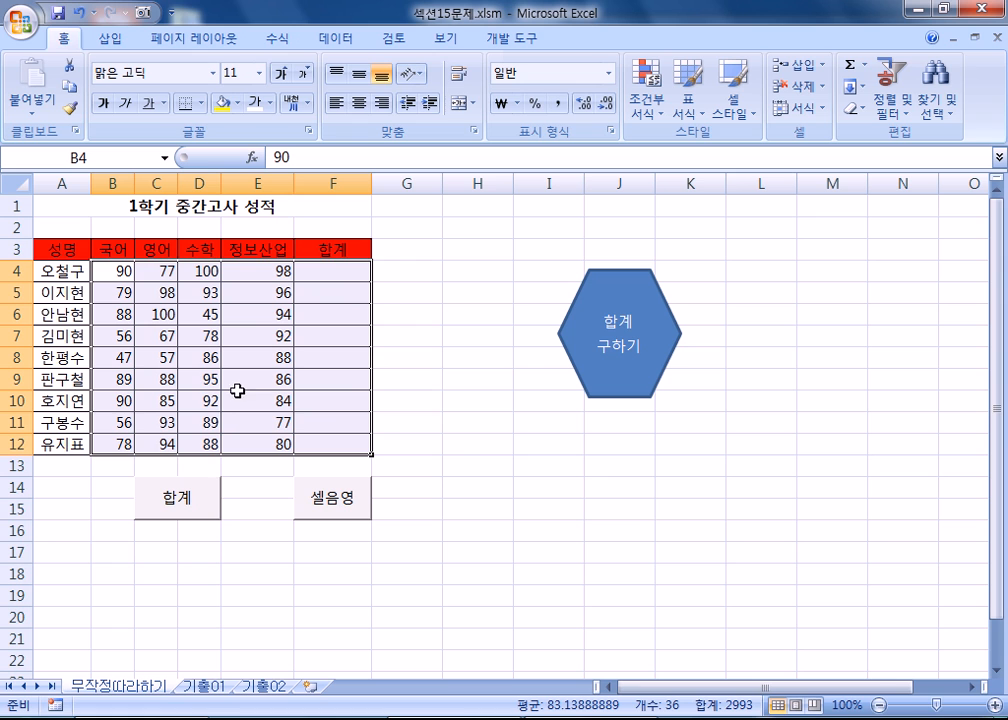
left_click(213, 507)
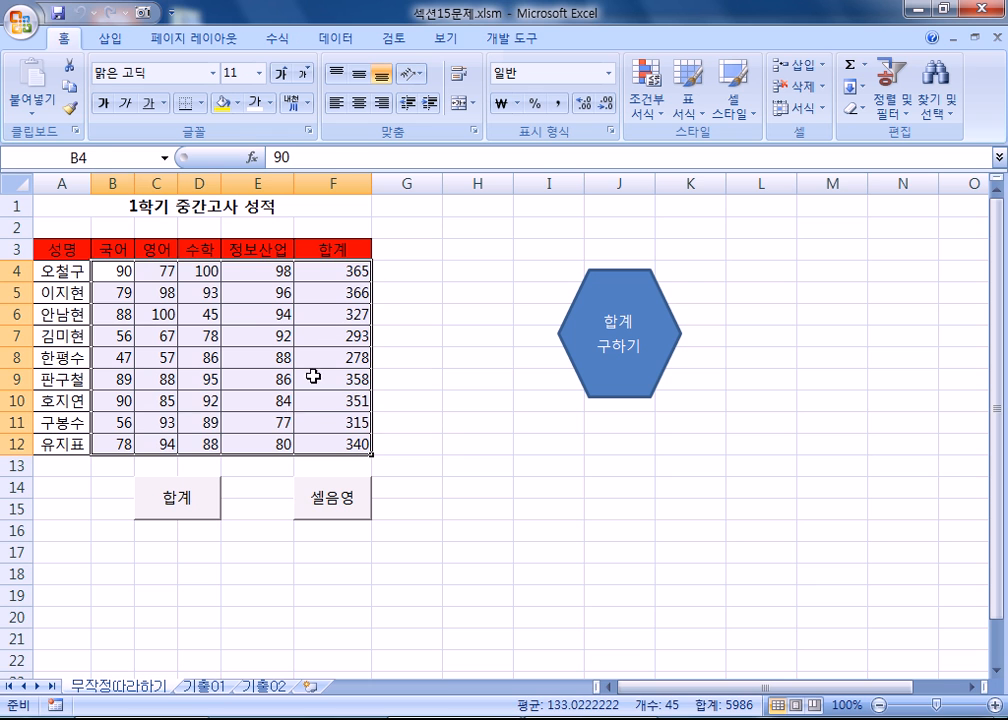
left_click_drag(346, 276, 364, 444)
key("Delete")
left_click(480, 508)
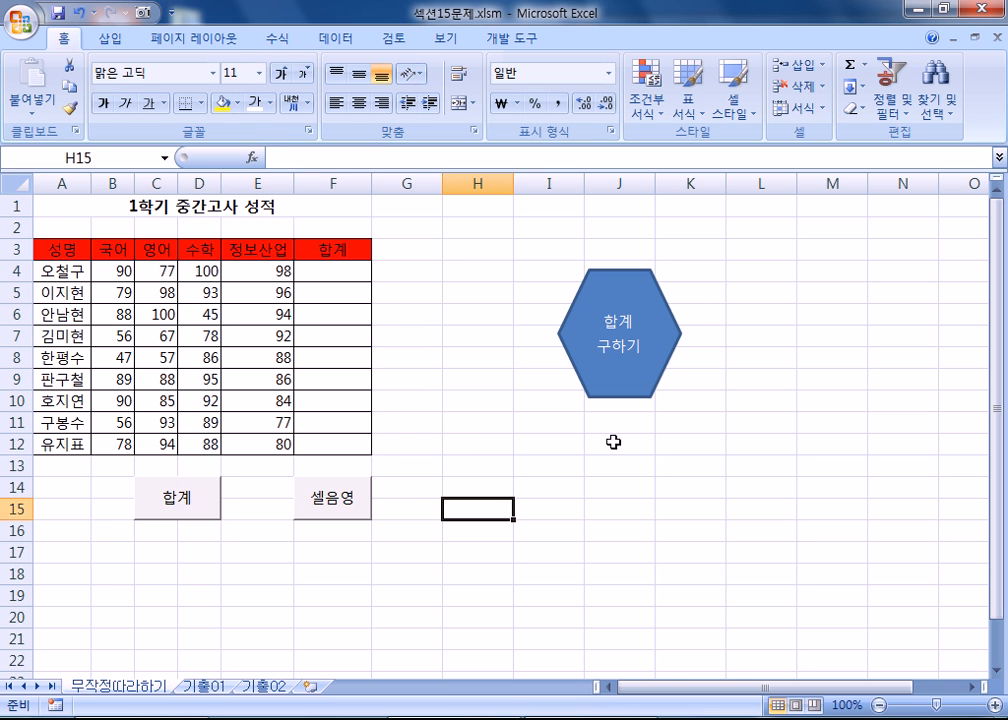
- Fill the totals with the hexagon's macro and apply the heading shading with the 셀음영 button
left_click(640, 372)
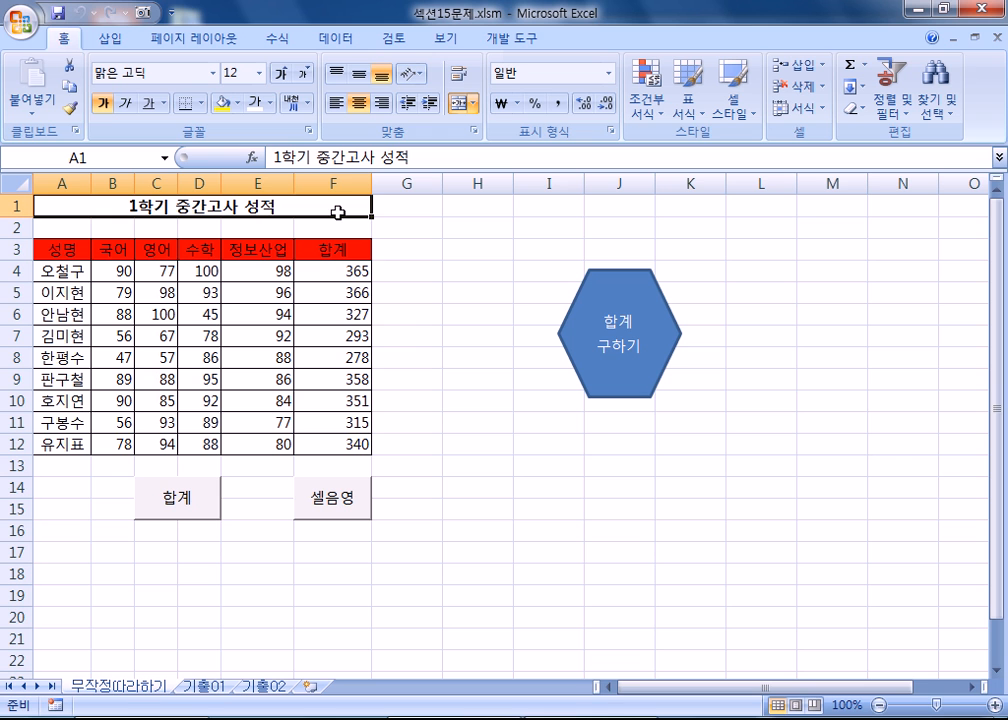
left_click(358, 514)
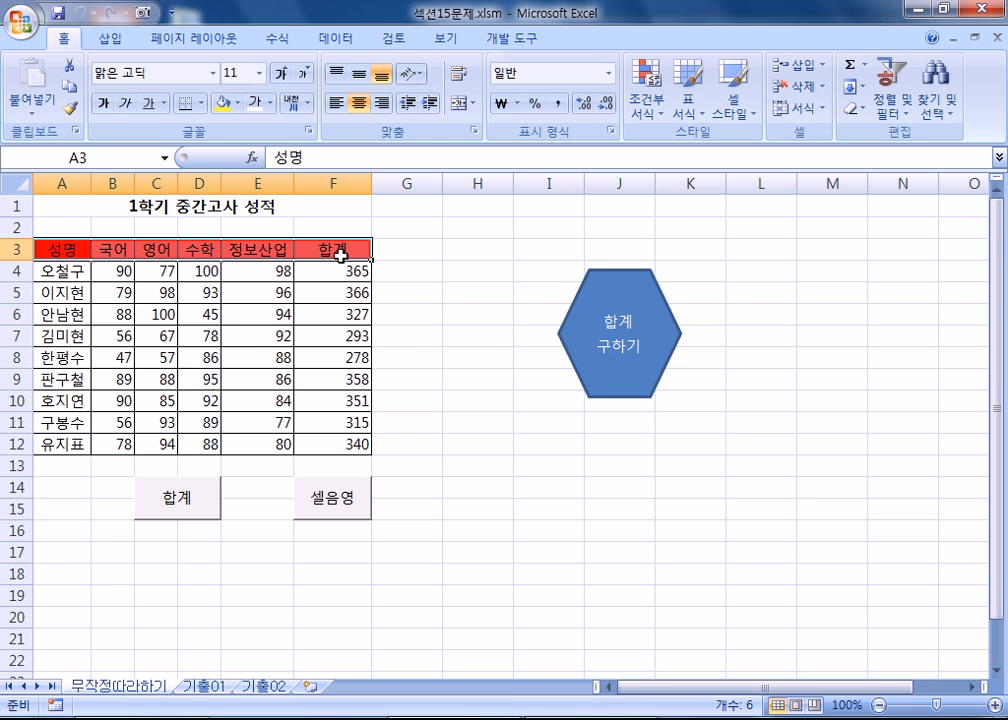
left_click(490, 243)
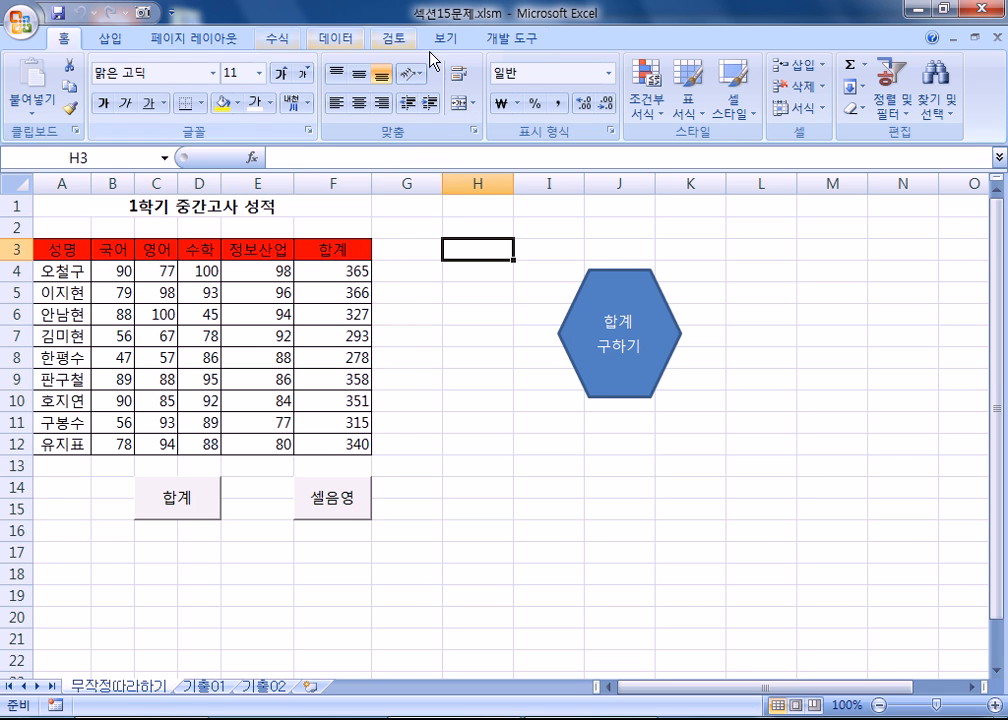
- Start recording a new macro named 셀음영지우기 in the current workbook
left_click(513, 38)
left_click(142, 68)
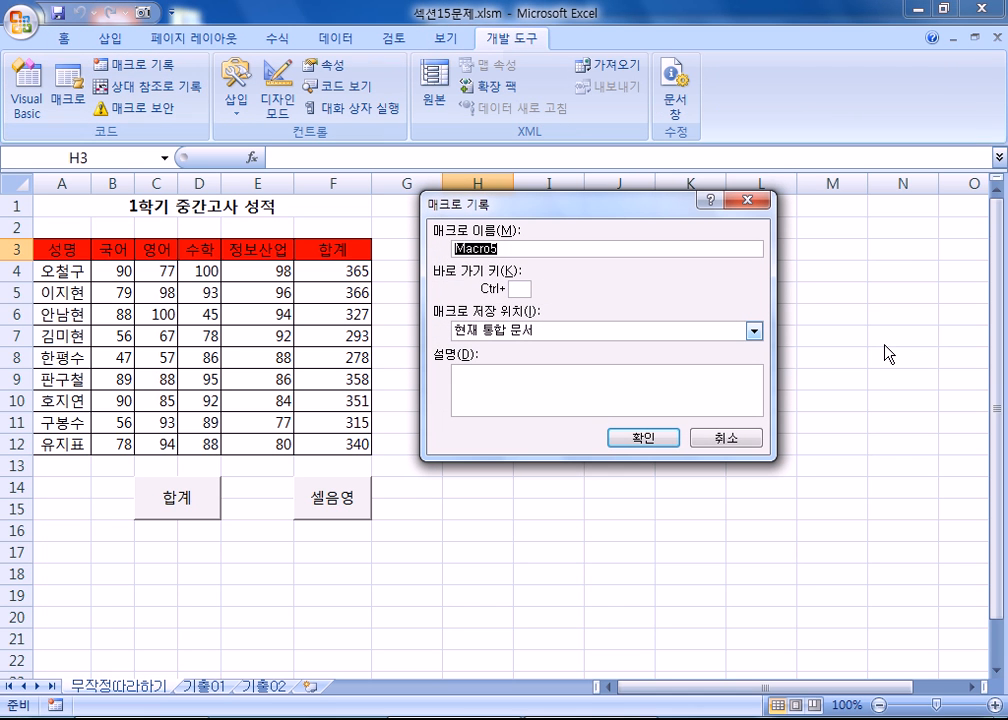
type("셀음영지우기")
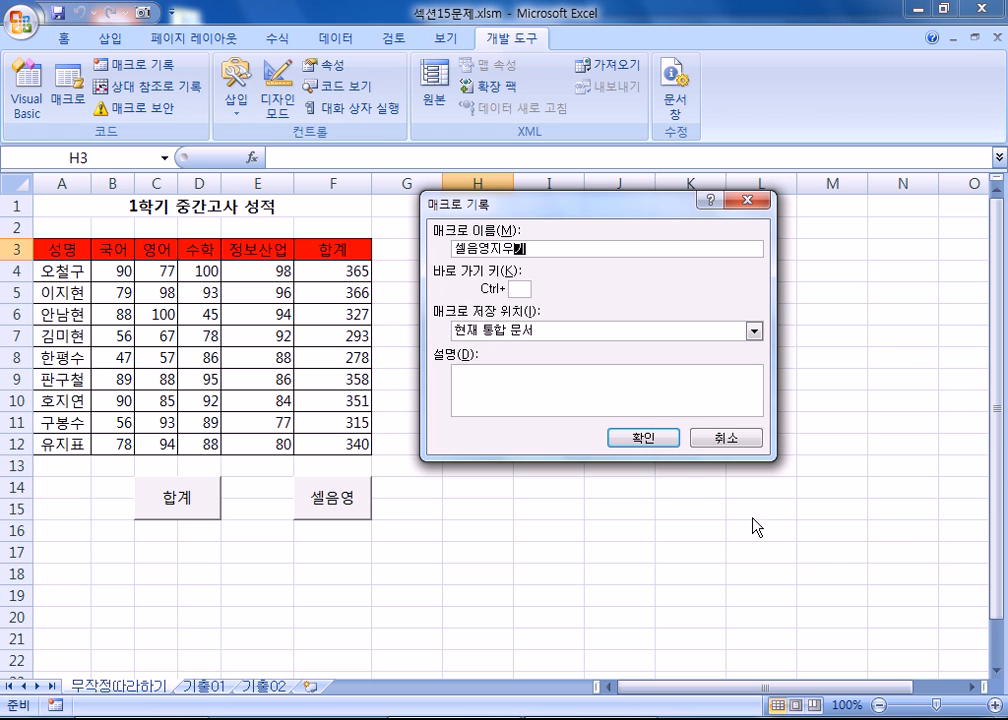
left_click(643, 438)
- Record removing the fill colour from headings A3:F3 and selecting A1, and end the macro recording
left_click(45, 251)
left_click_drag(45, 251, 325, 252)
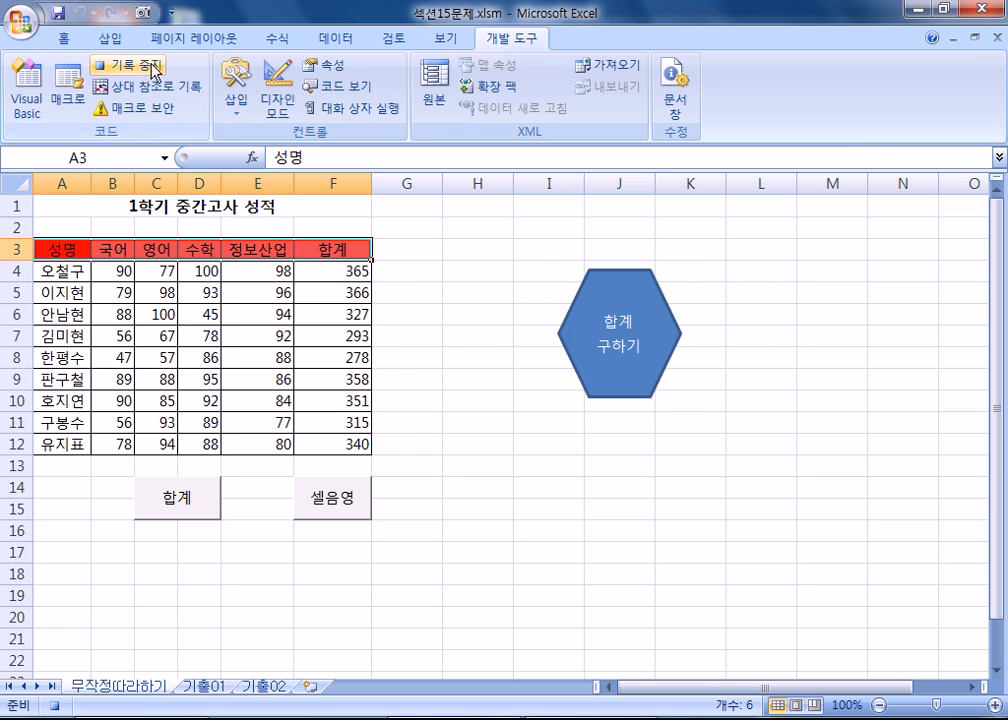
left_click(63, 38)
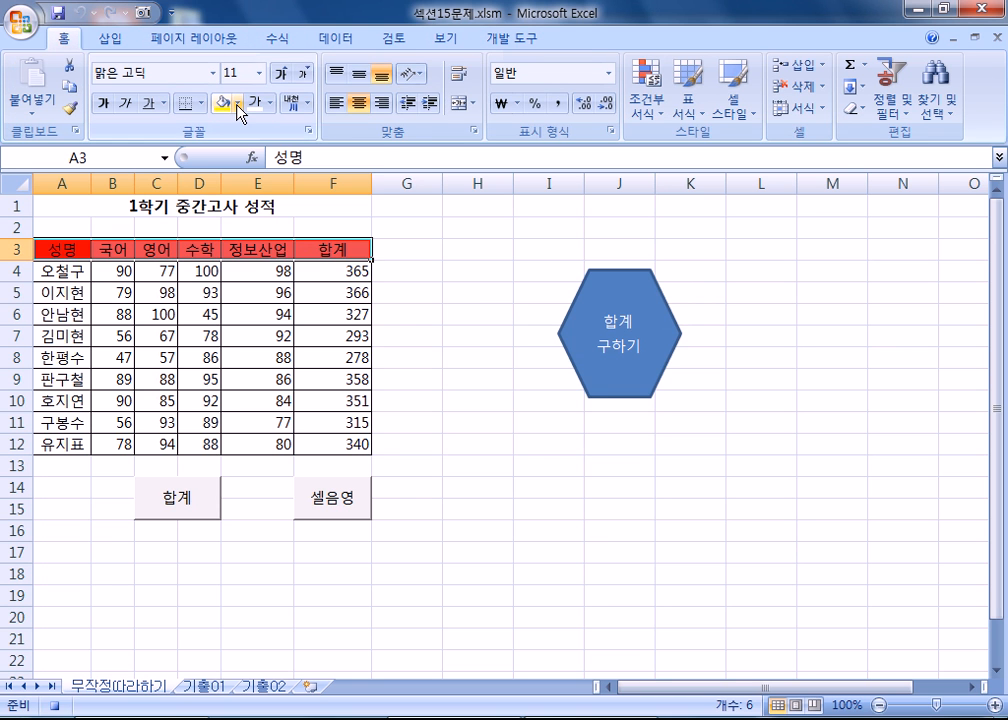
left_click(239, 103)
left_click(260, 276)
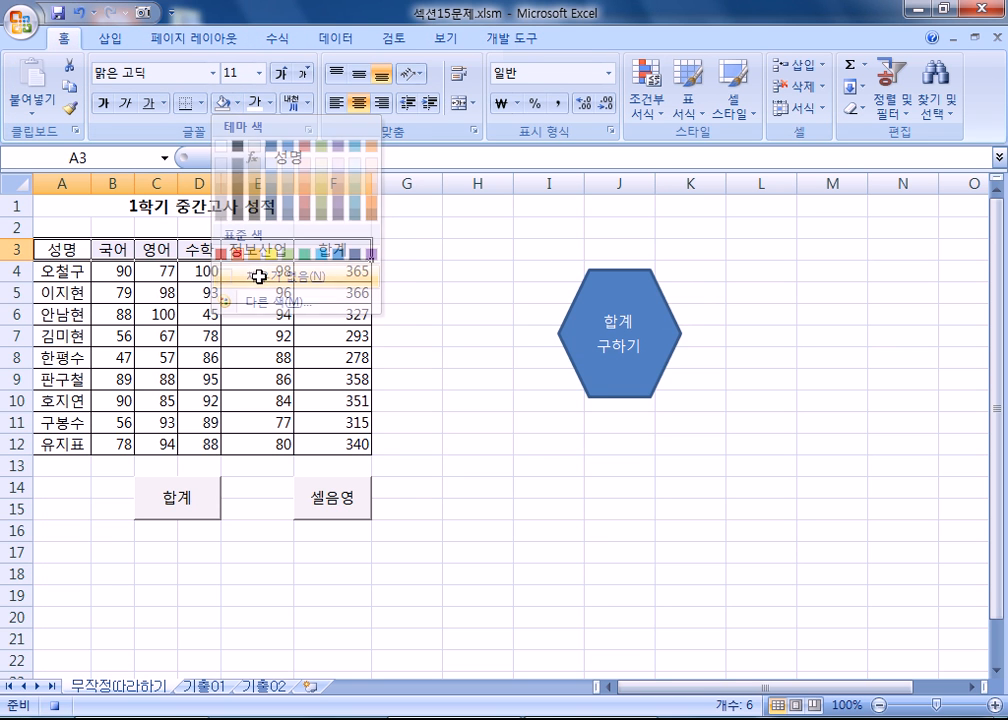
left_click(42, 210)
left_click(512, 38)
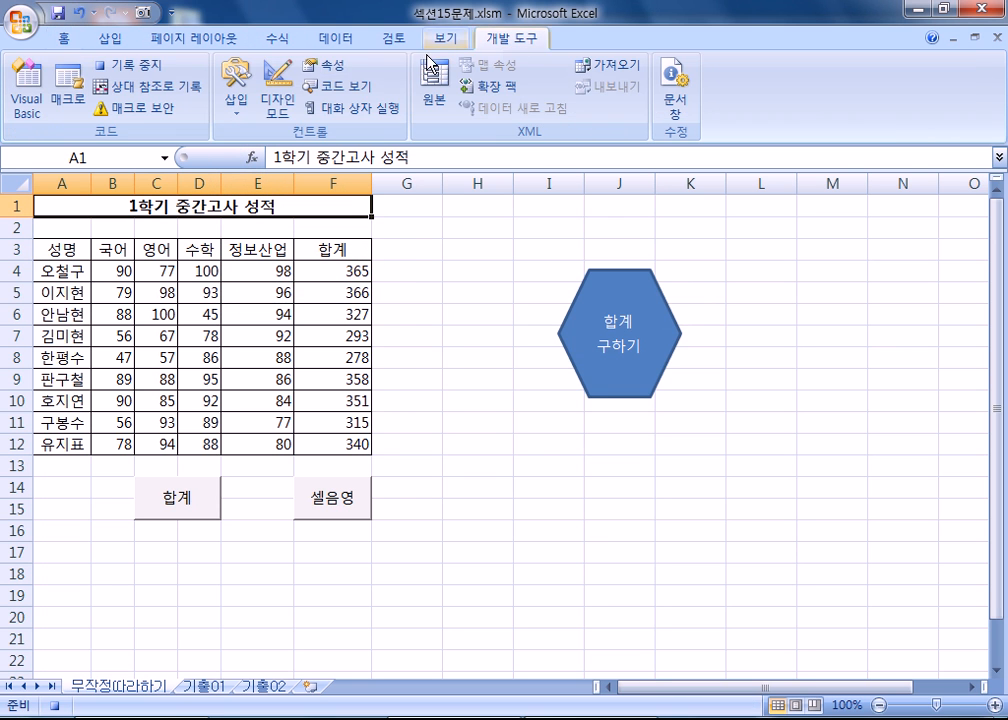
- Open the 셀음영지우기 macro's code, change its first selected range to A1:F1, and close the editor
left_click(68, 100)
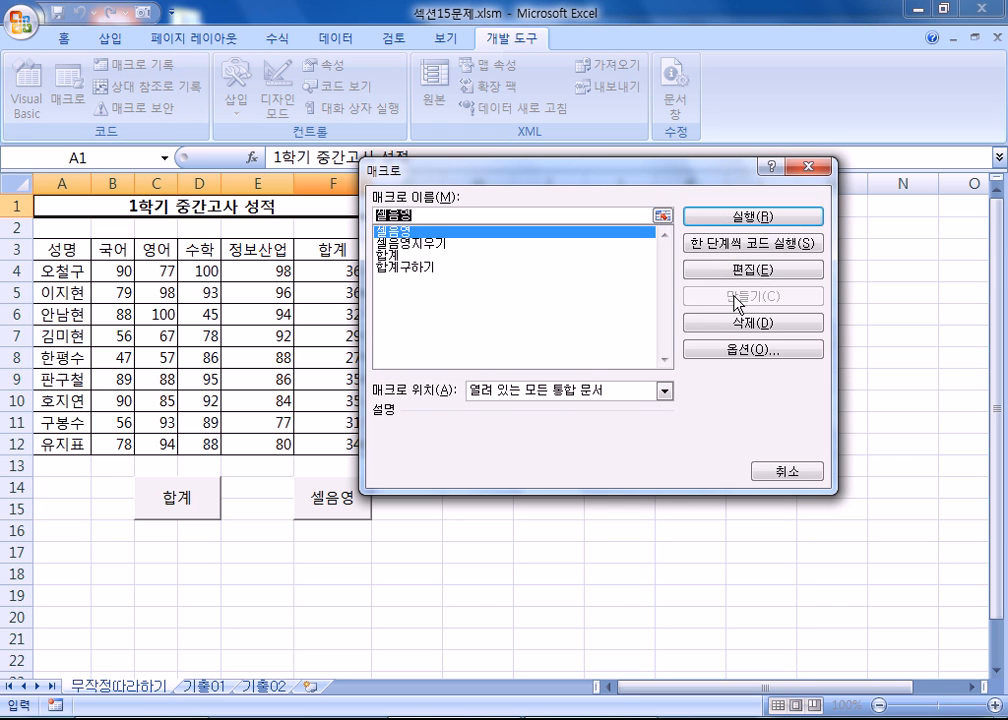
left_click(435, 243)
left_click(713, 268)
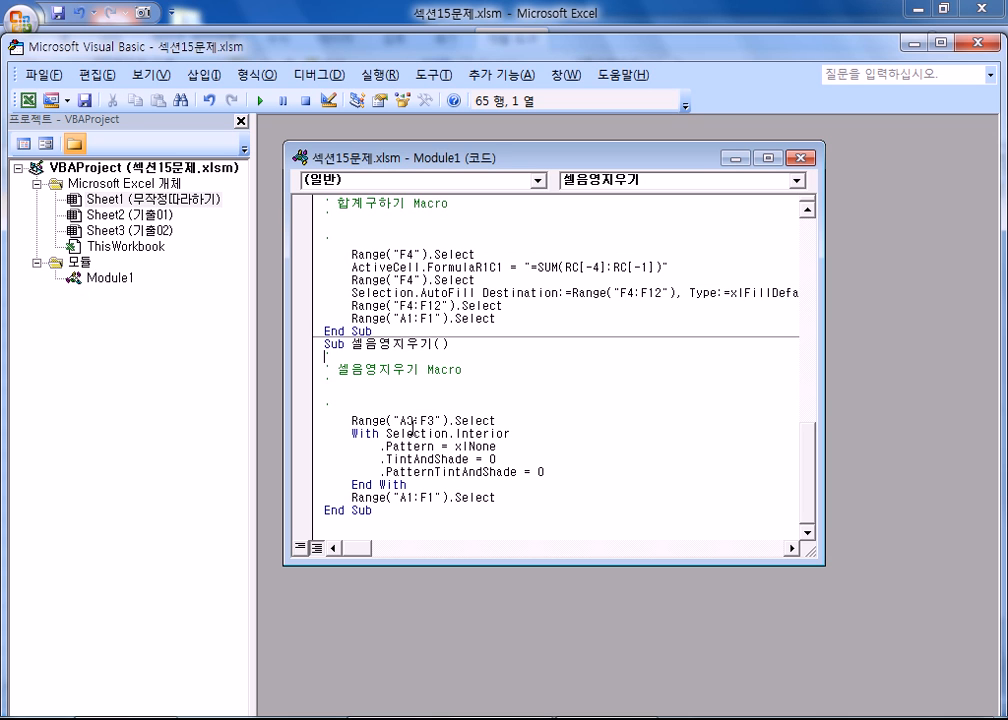
type("1:F")
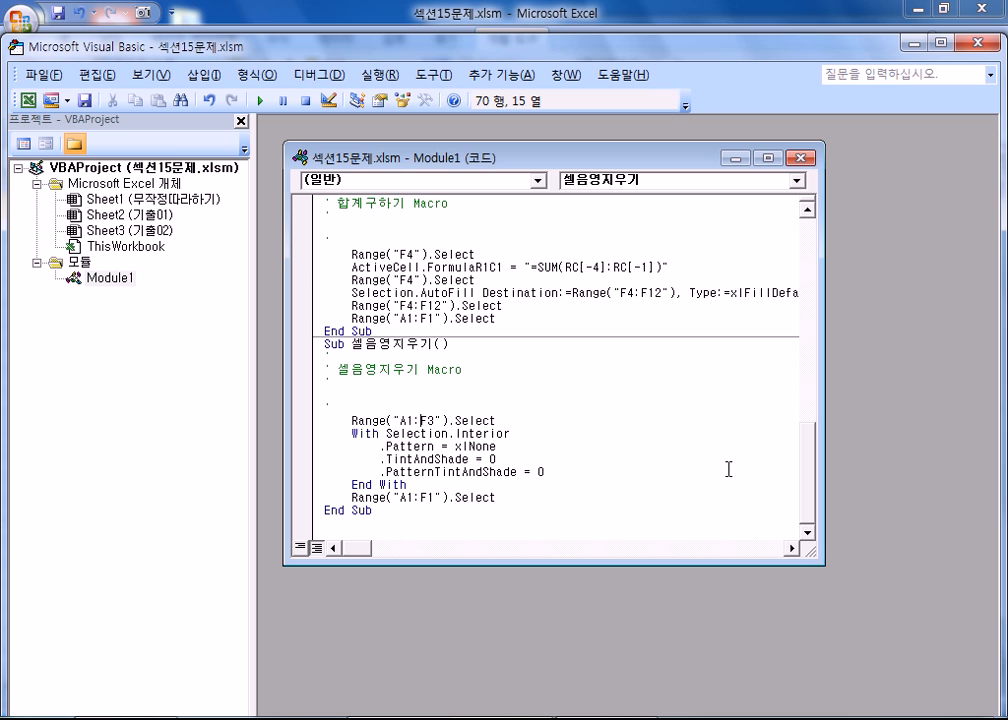
type("1")
left_click(988, 43)
left_click(462, 487)
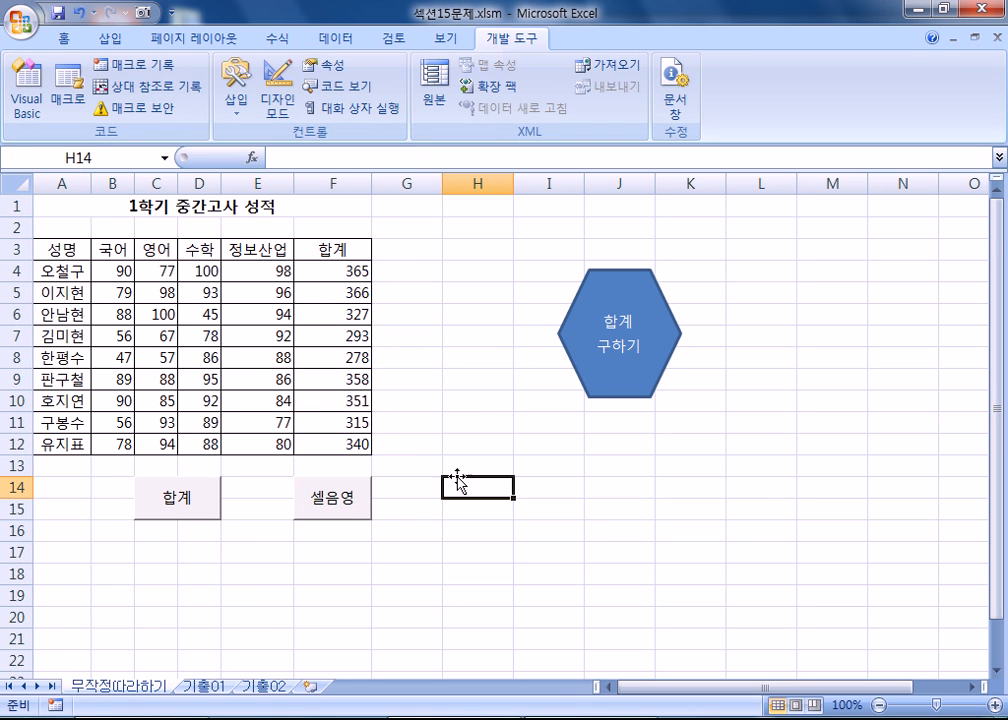
- Apply the heading shading with the 셀음영 button and draw a teardrop shape about 3 cm wide and 2.2 cm high below the hexagon
left_click(308, 512)
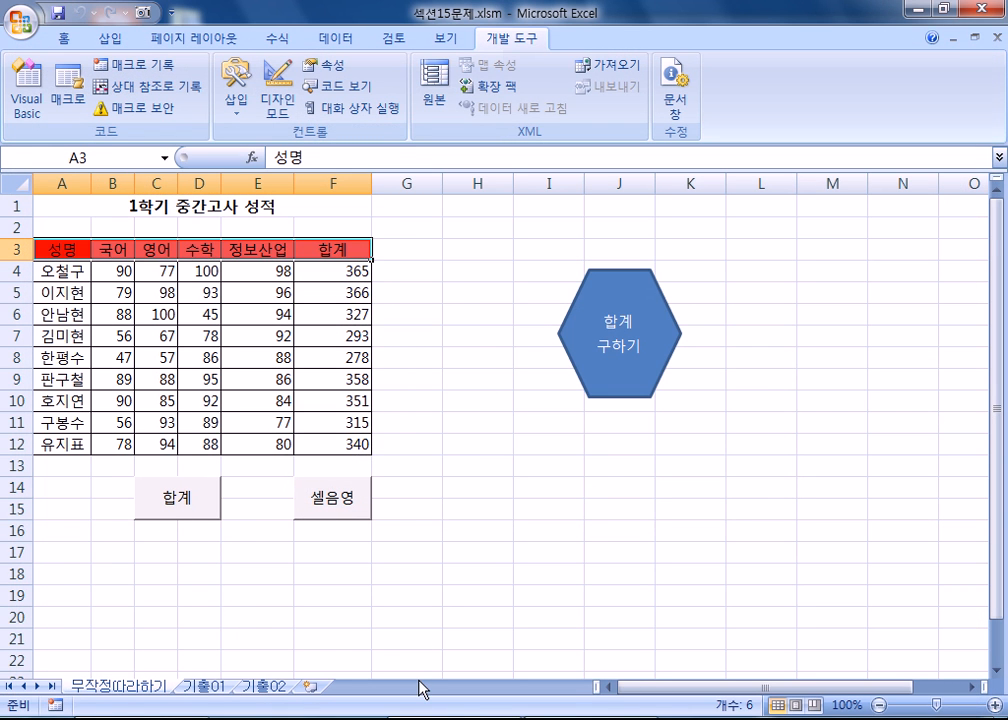
left_click(455, 287)
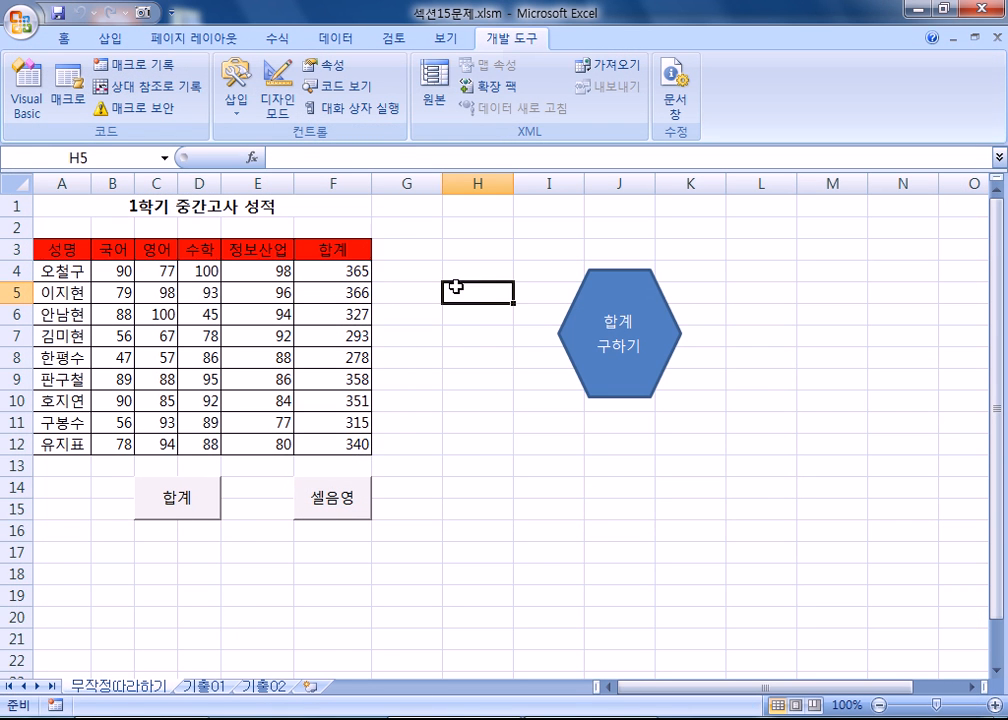
left_click(106, 38)
left_click(209, 98)
left_click(279, 318)
mouse_move(512, 448)
left_mouse_down()
mouse_move(650, 538)
mouse_move(625, 530)
left_mouse_up()
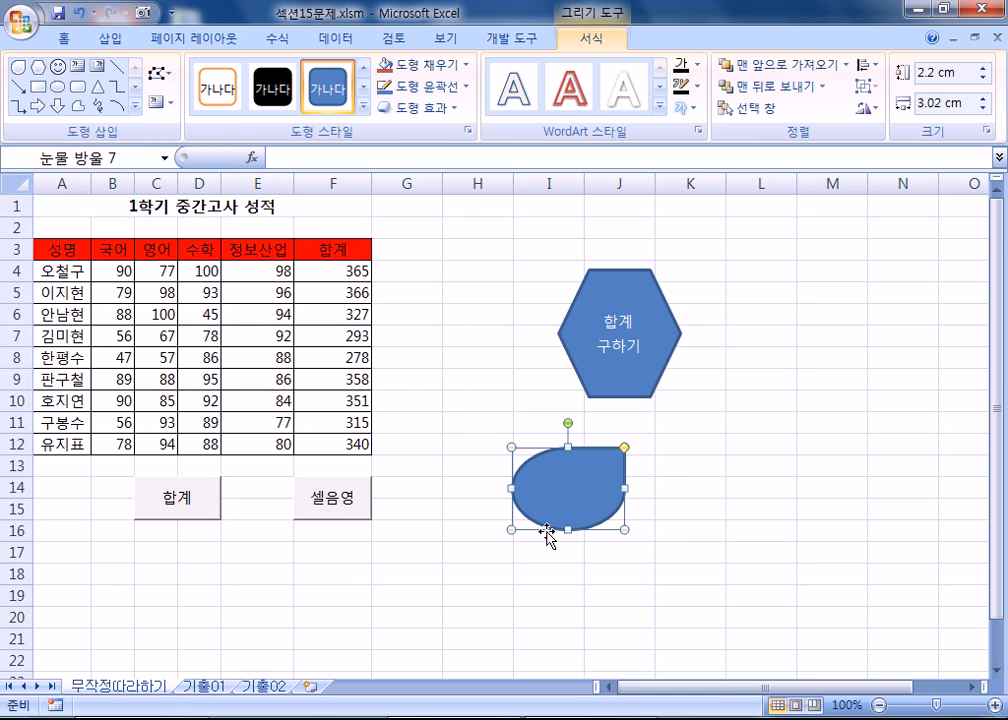
- Assign the 셀음영지우기 macro to the teardrop shape
right_click(551, 466)
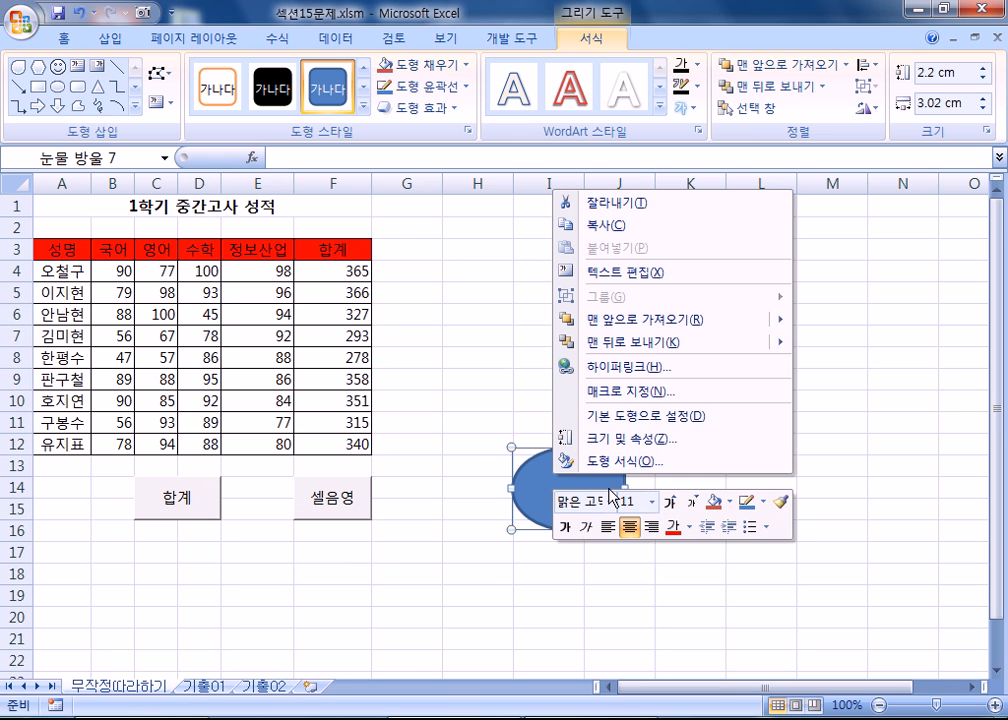
left_click(622, 392)
left_click(445, 244)
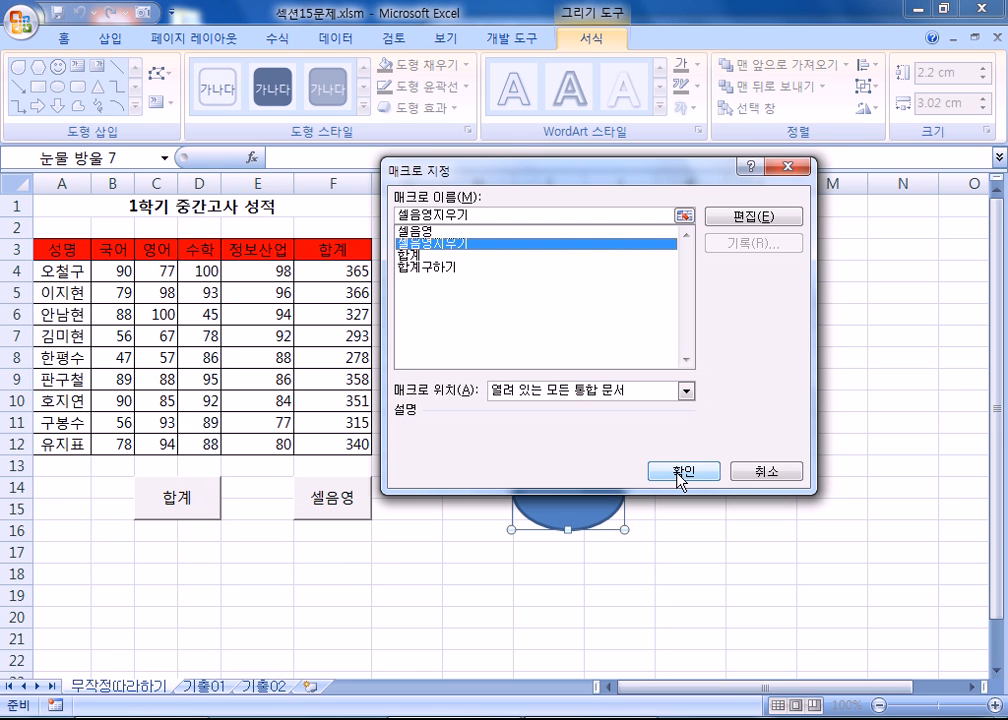
left_click(676, 471)
- Test the teardrop's macro, run the 합계 and 셀음영 buttons, and try the teardrop once more
left_click(538, 524)
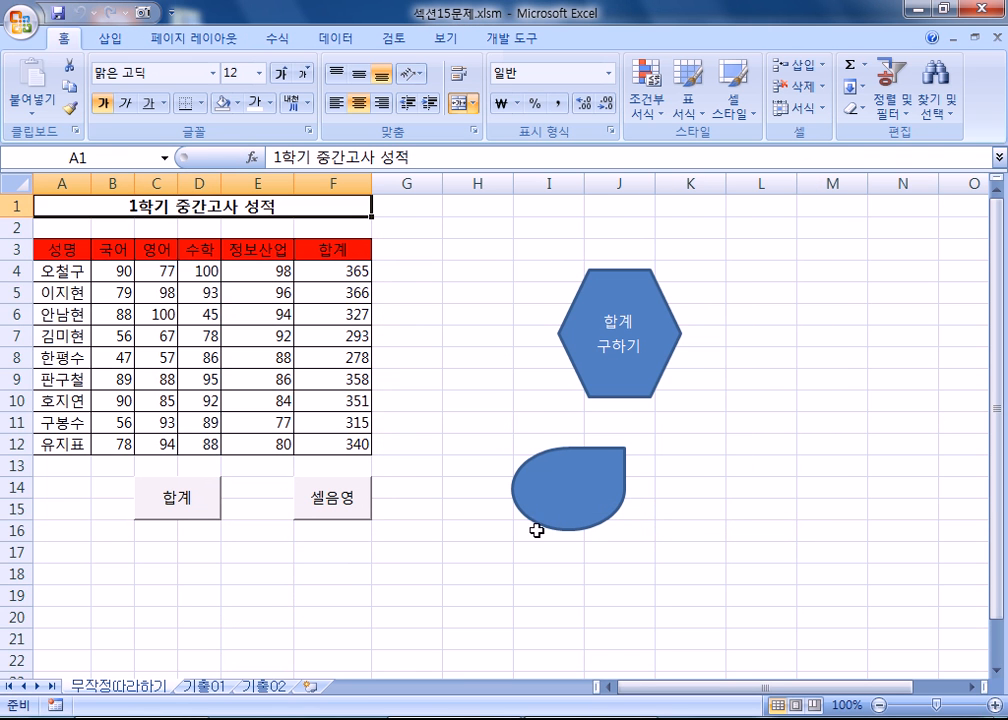
left_click(205, 495)
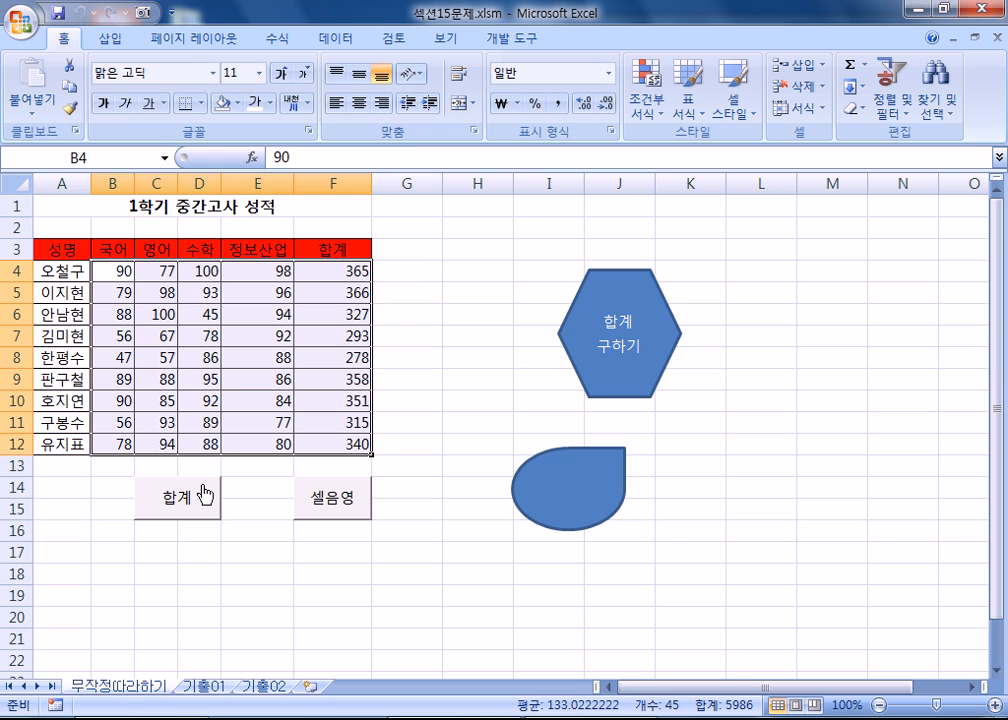
left_click(355, 503)
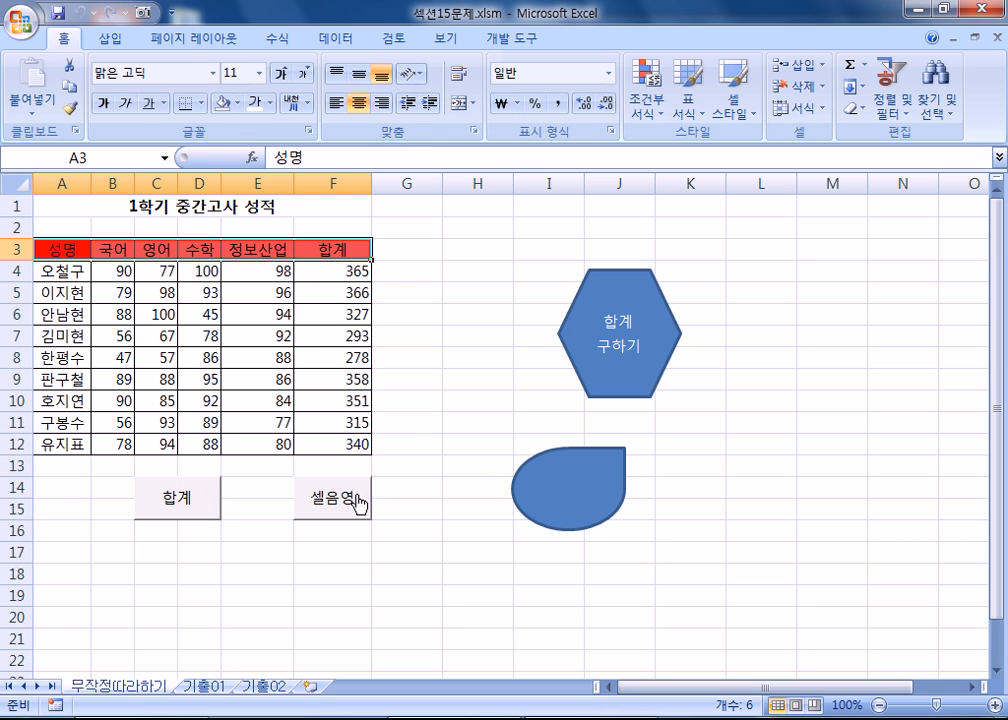
left_click(530, 496)
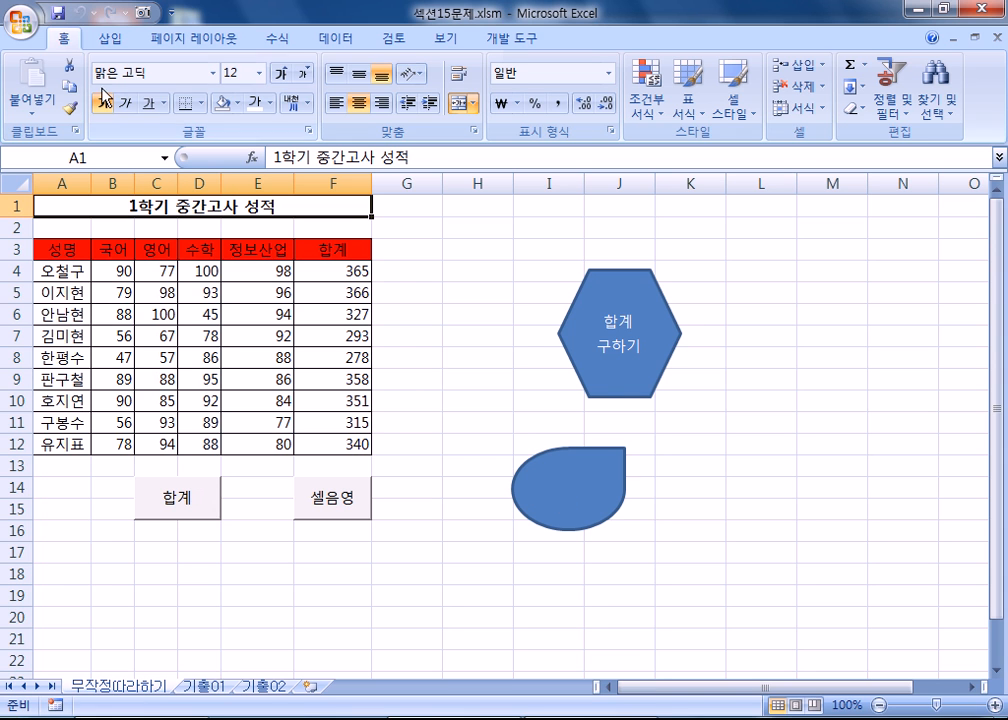
- Open the Visual Basic editor, close the UserForm1 window, and bring up the 셀음영지우기 macro's code in Module1
left_click(495, 40)
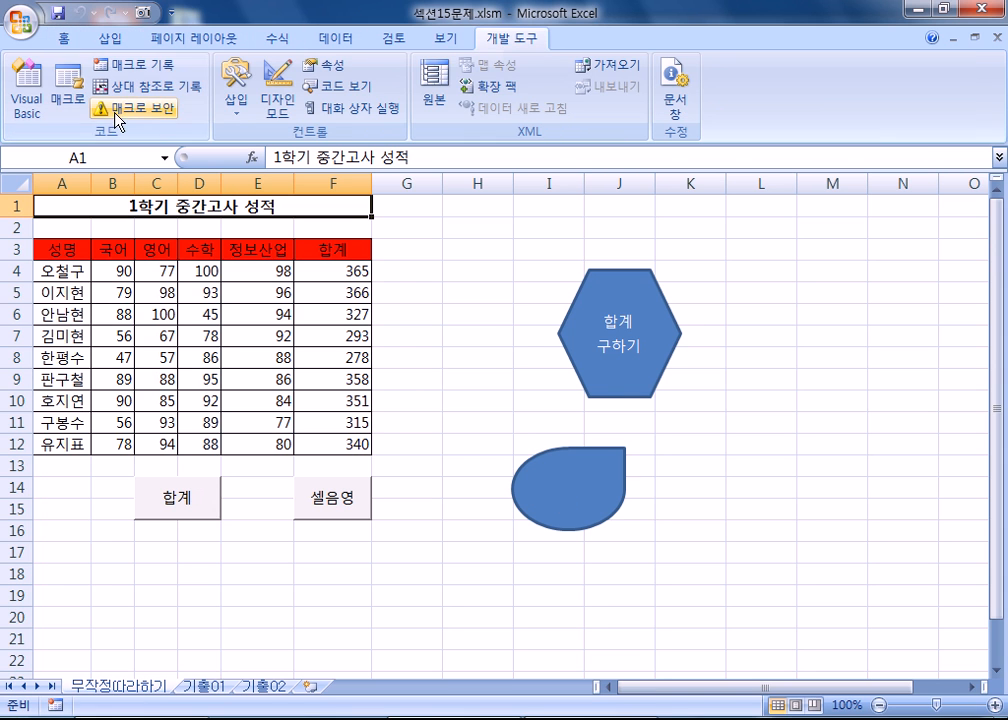
left_click(22, 100)
left_click(50, 100)
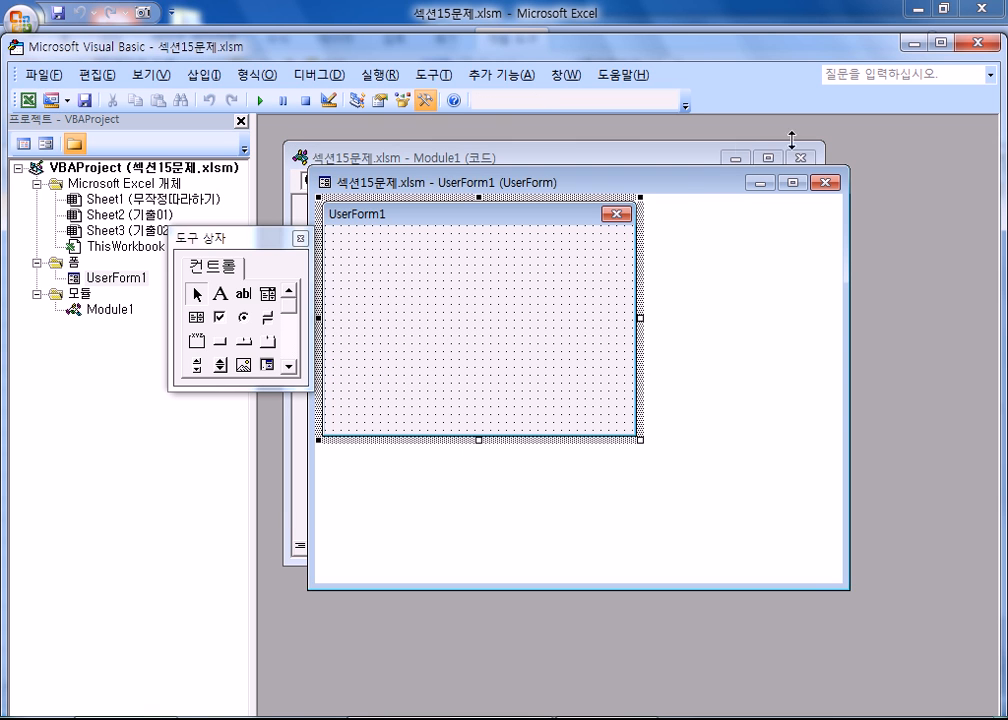
left_click(824, 182)
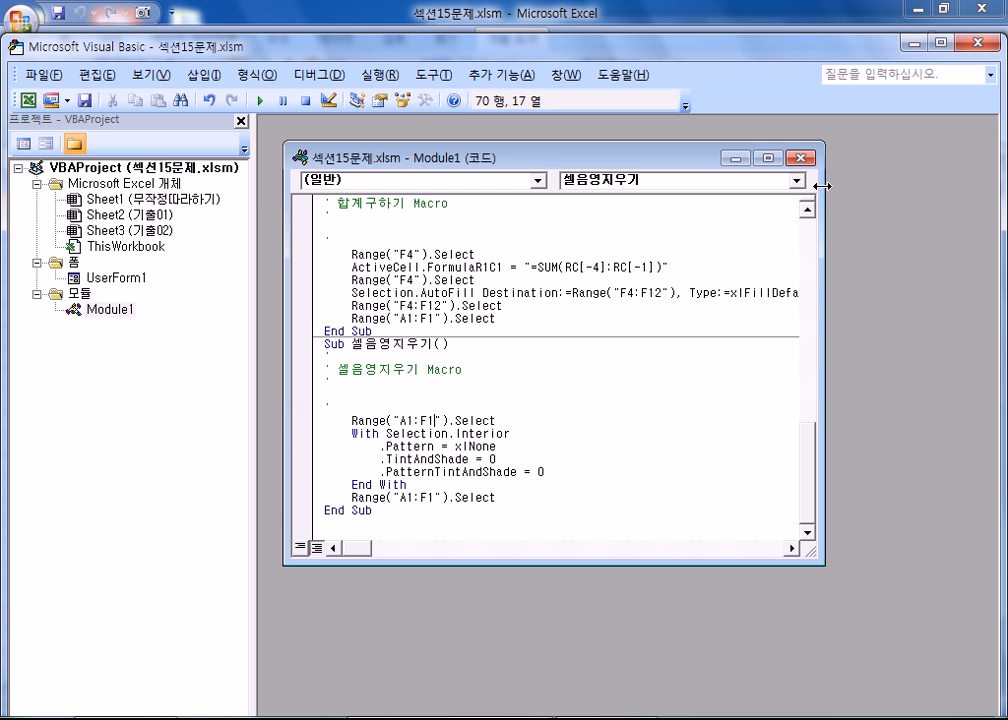
left_click(330, 403)
left_click(441, 434)
left_click_drag(578, 45, 800, 2)
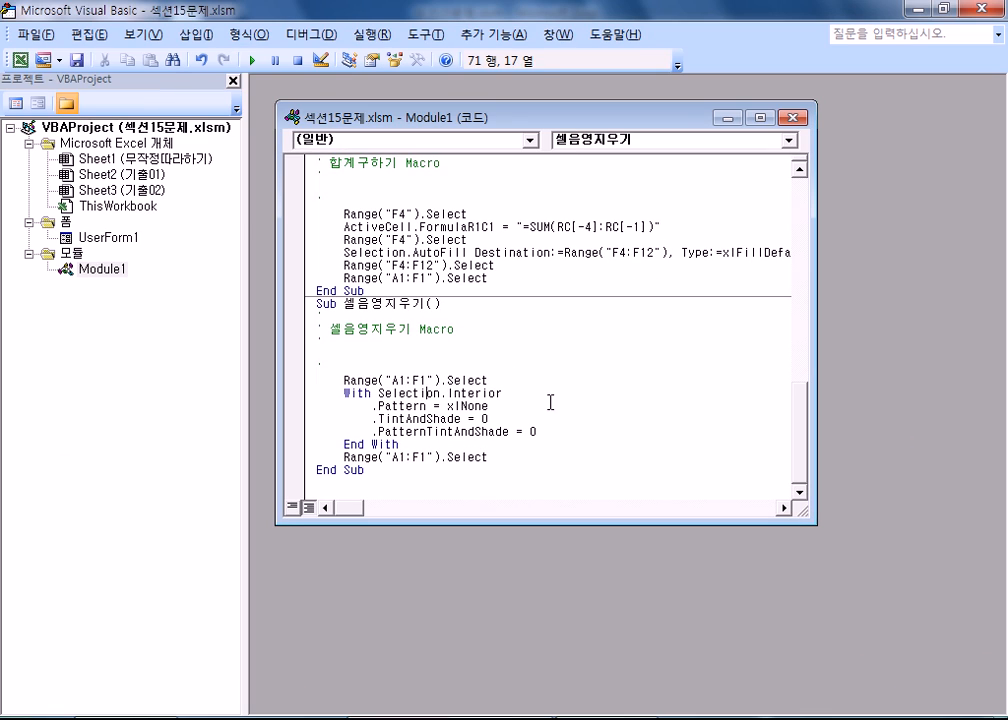
- Change the first selected range in the 셀음영지우기 macro to A3:F3 and close the editor
left_click_drag(396, 371, 407, 378)
left_click(406, 379)
key("BackSpace")
type("3")
key("Right")
key("Delete")
type("3")
left_click(994, 8)
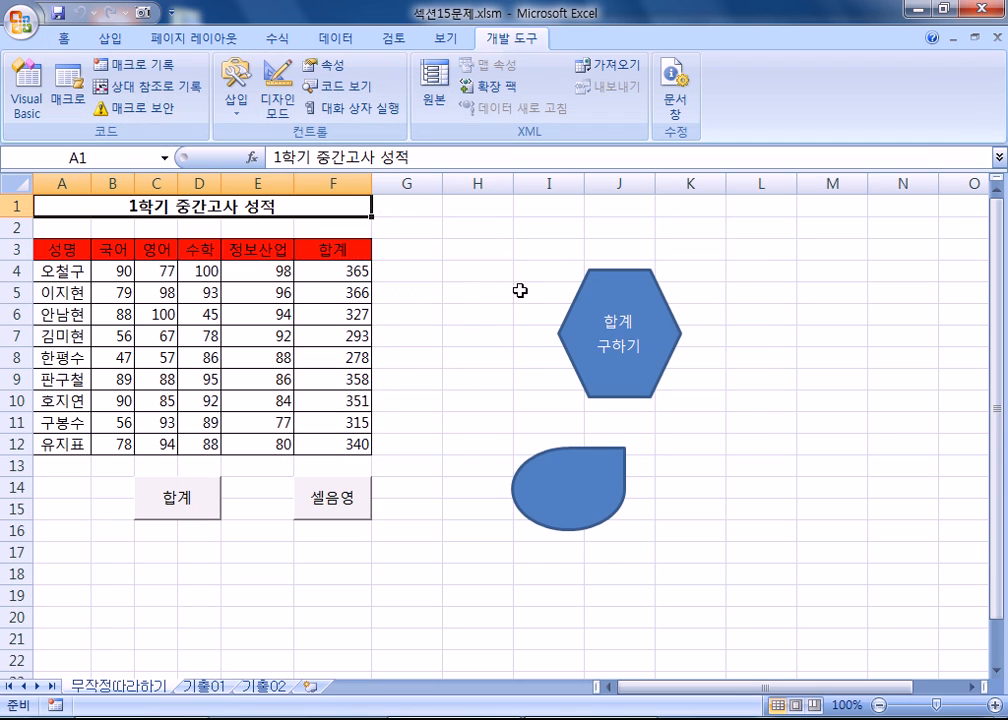
- Test the edited macro by alternately clearing the heading shading with the teardrop and reapplying it with 셀음영, and run the 합계 button
left_click(596, 474)
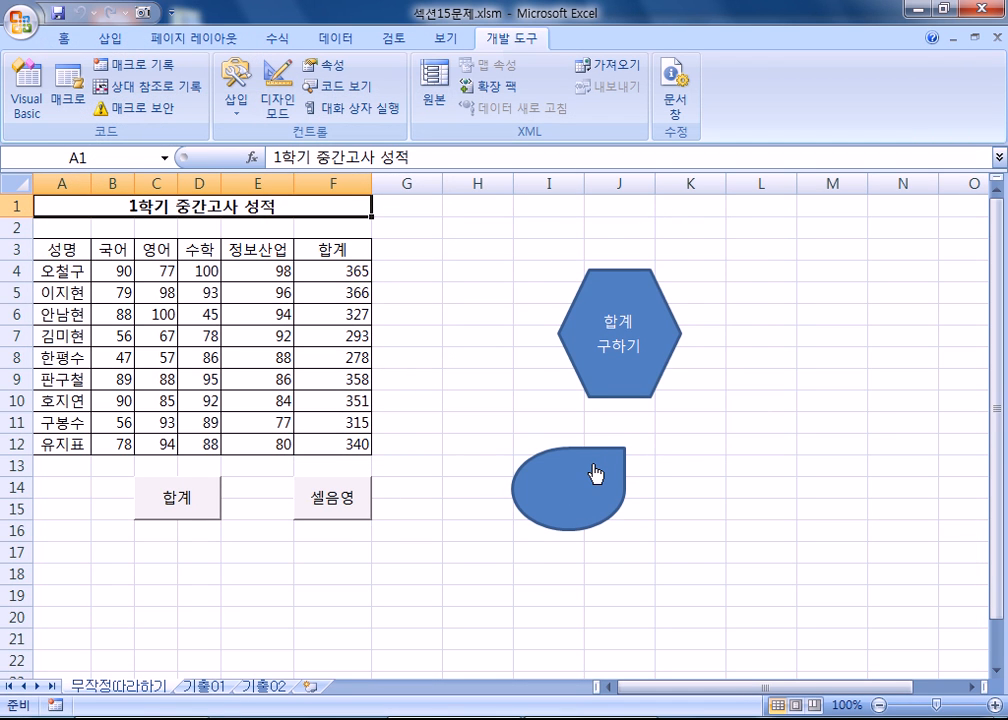
left_click(325, 514)
left_click(551, 515)
left_click(345, 522)
left_click(533, 479)
left_click(183, 515)
left_click(508, 308)
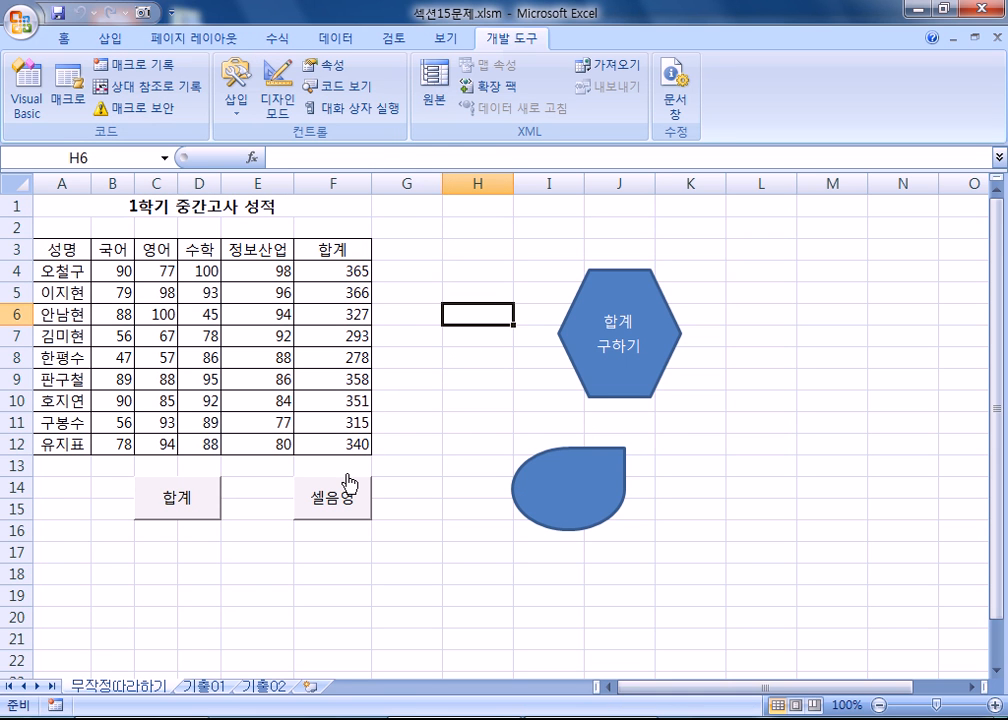
- Clear the totals in F4:F12 and refill them with the hexagon's macro
left_click(522, 402)
left_click_drag(353, 279, 364, 450)
key("Delete")
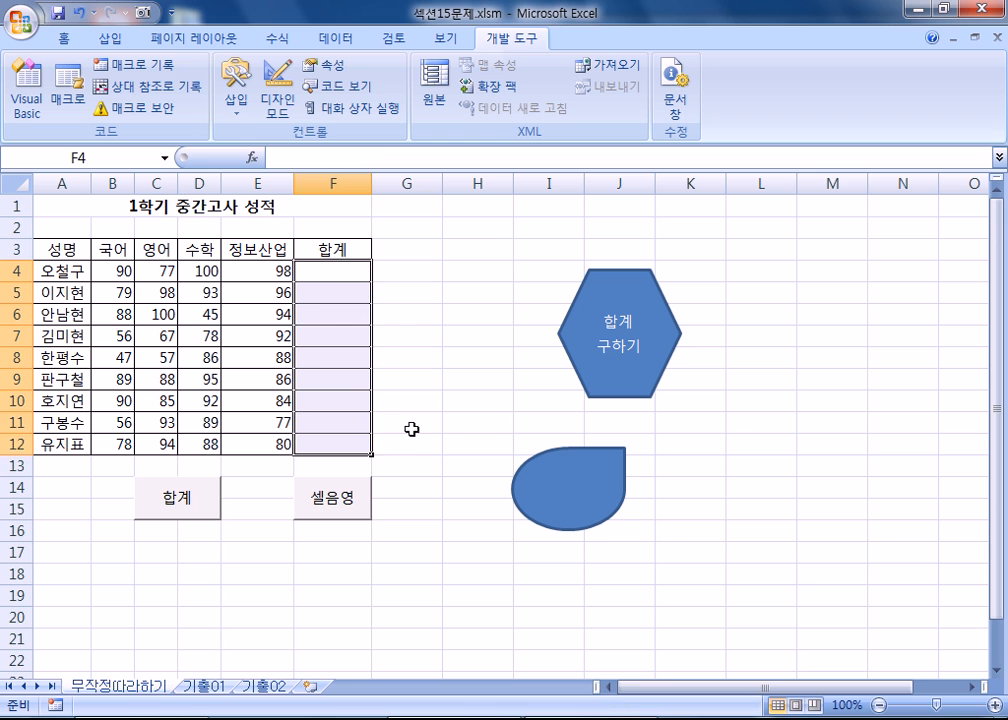
left_click(455, 379)
left_click(619, 342)
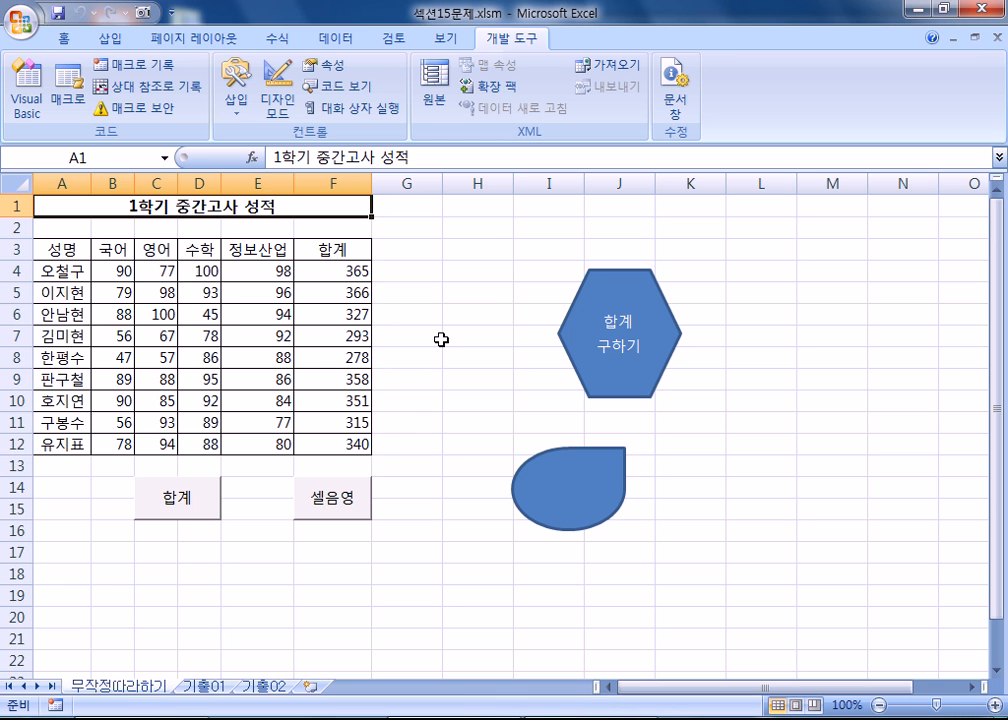
- Delete the totals in F4:F12 and select cell H4
left_click(355, 502)
left_click_drag(331, 275, 345, 438)
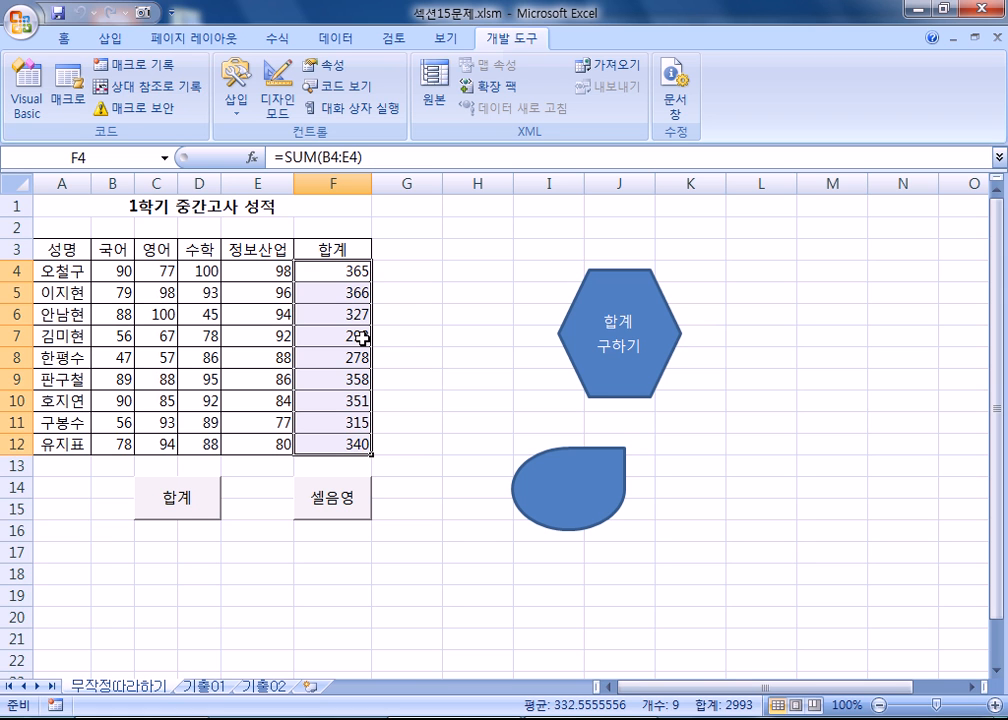
key("Delete")
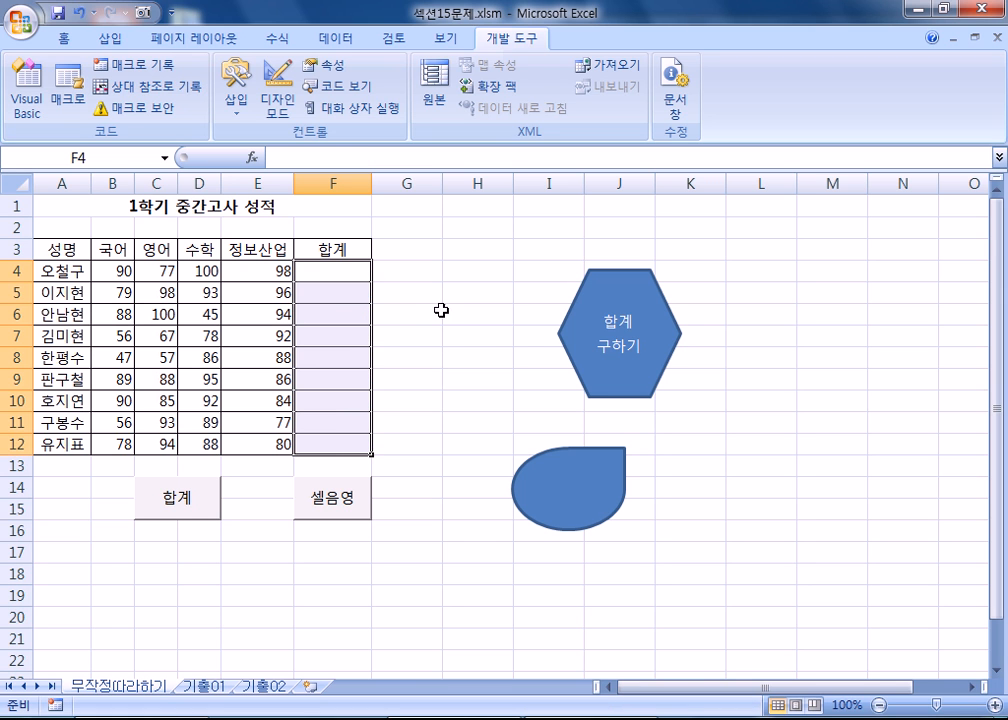
left_click(463, 271)
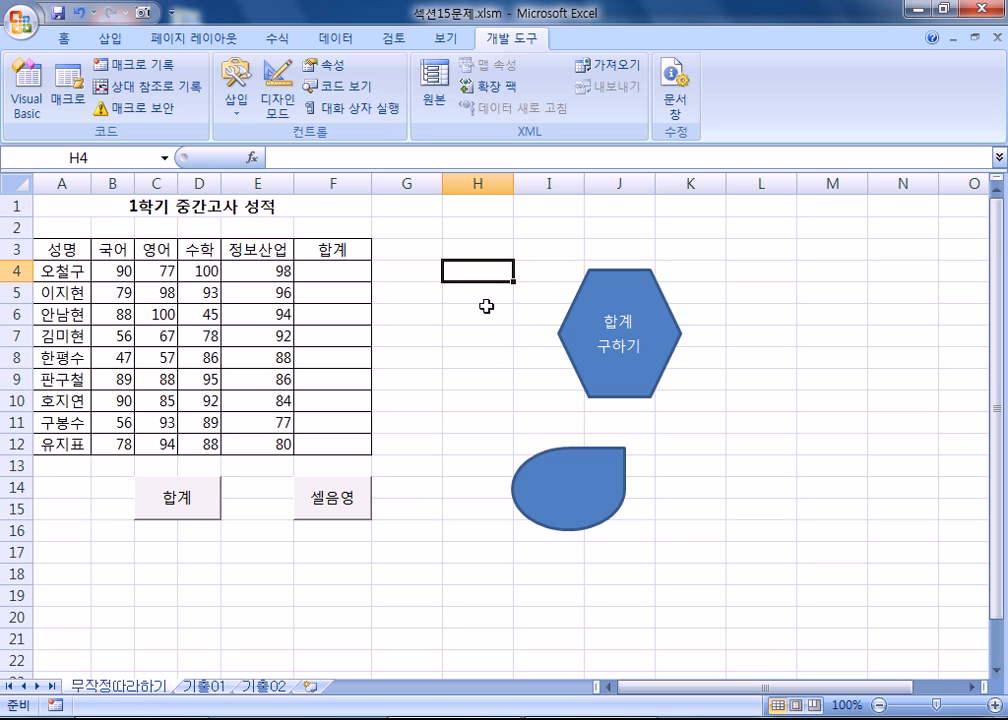
- Switch to Notepad, review the listed procedure for the "합계" macro line by line, and return to the Excel sheet
left_click(143, 718)
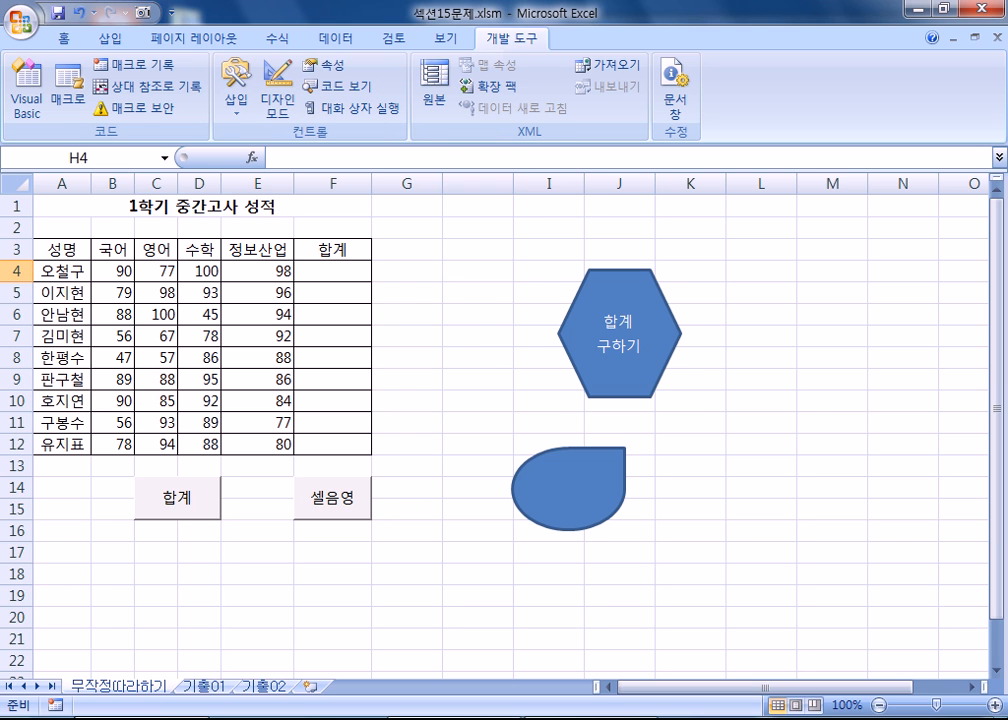
scroll(606, 377, "up", 2)
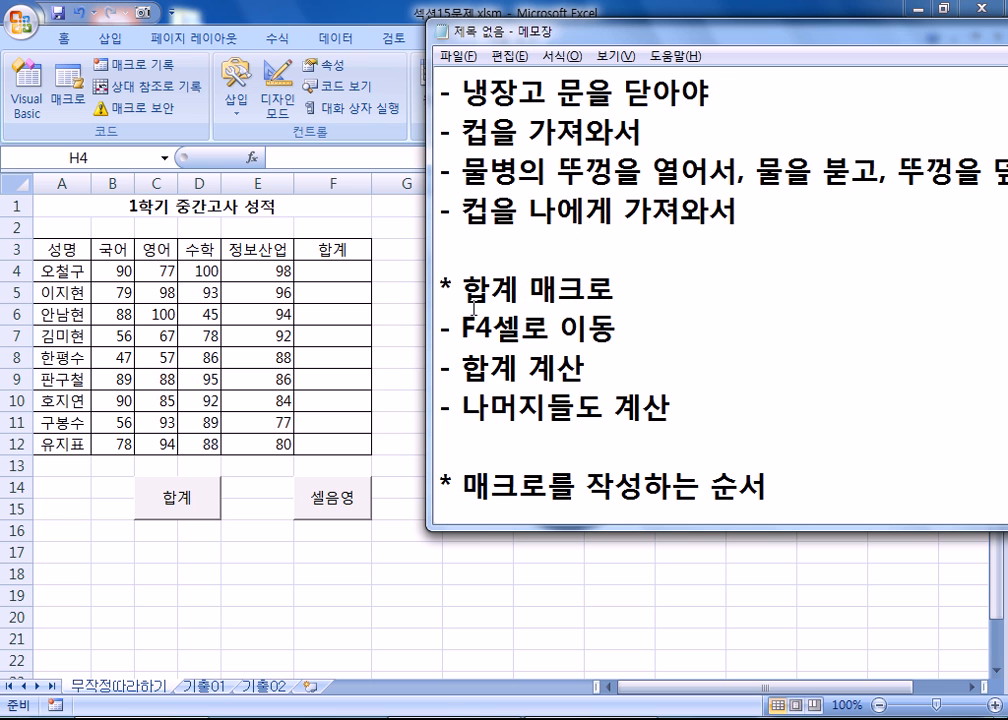
left_click_drag(463, 326, 612, 330)
left_click_drag(461, 369, 585, 369)
left_click_drag(462, 408, 682, 412)
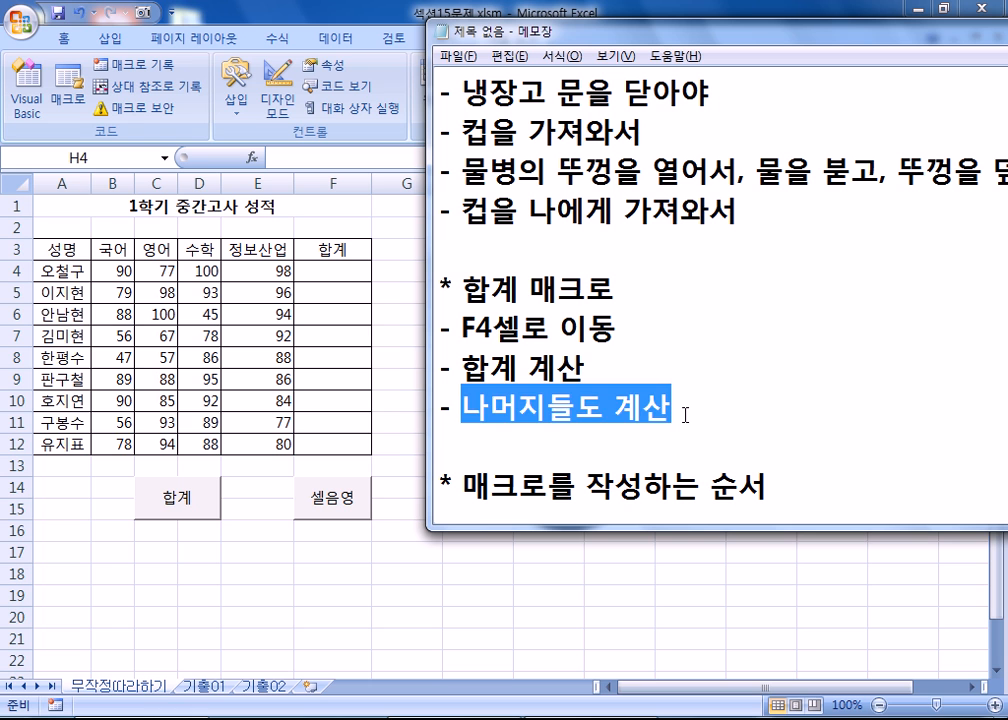
left_click(686, 413)
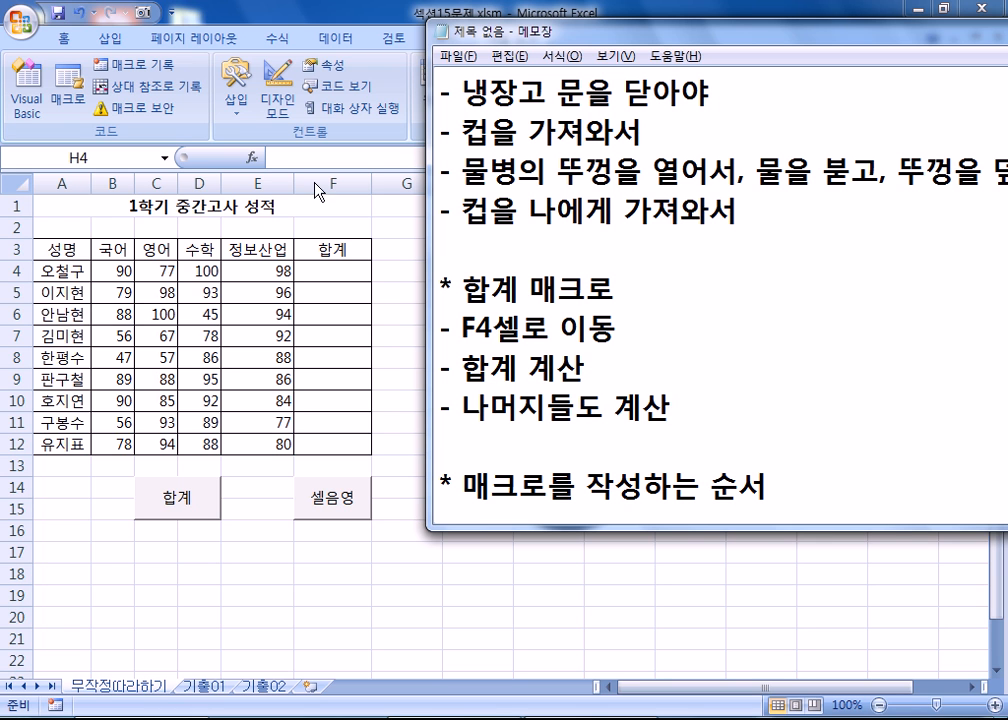
left_click(368, 288)
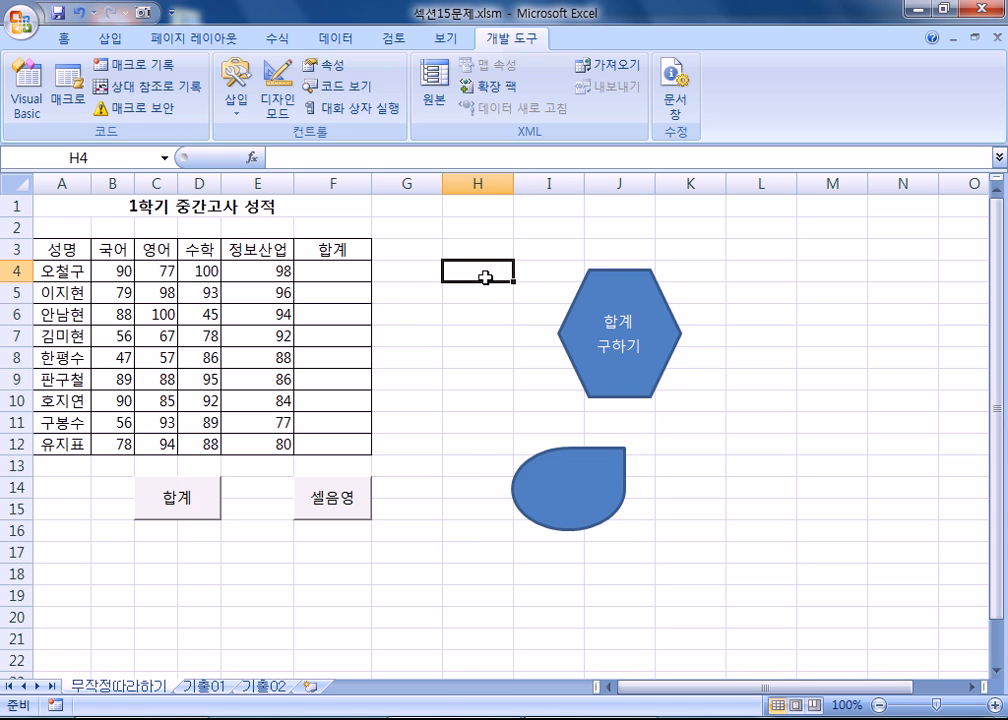
left_click(482, 247)
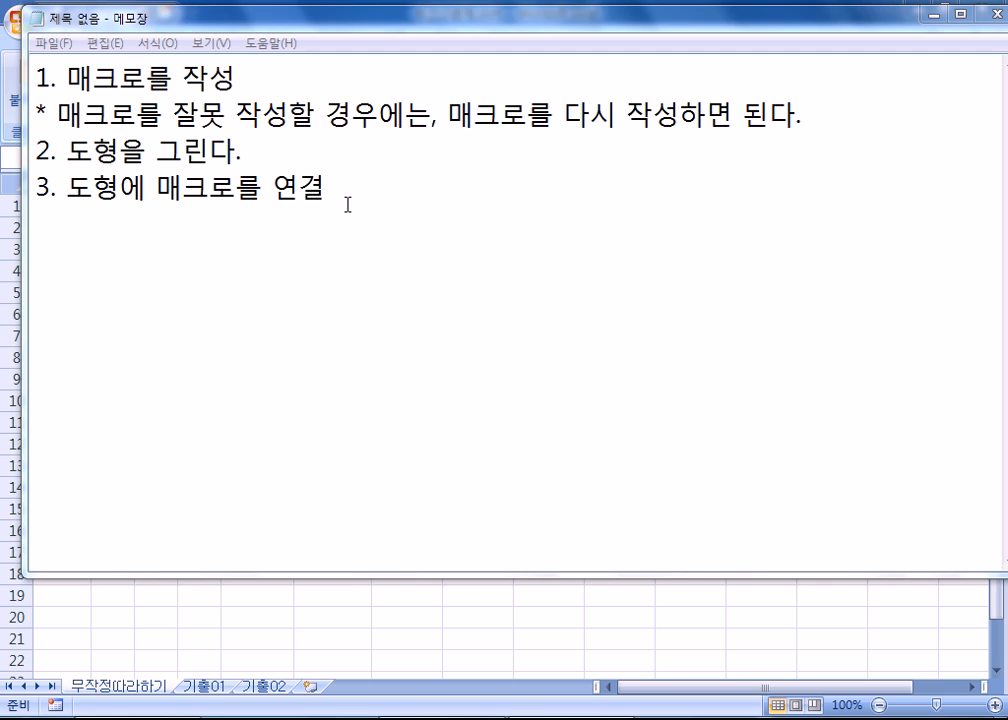
- In the Notepad notes, add below the existing list a heading "교재" and the line "1. 도형을 그린다."
left_click(347, 206)
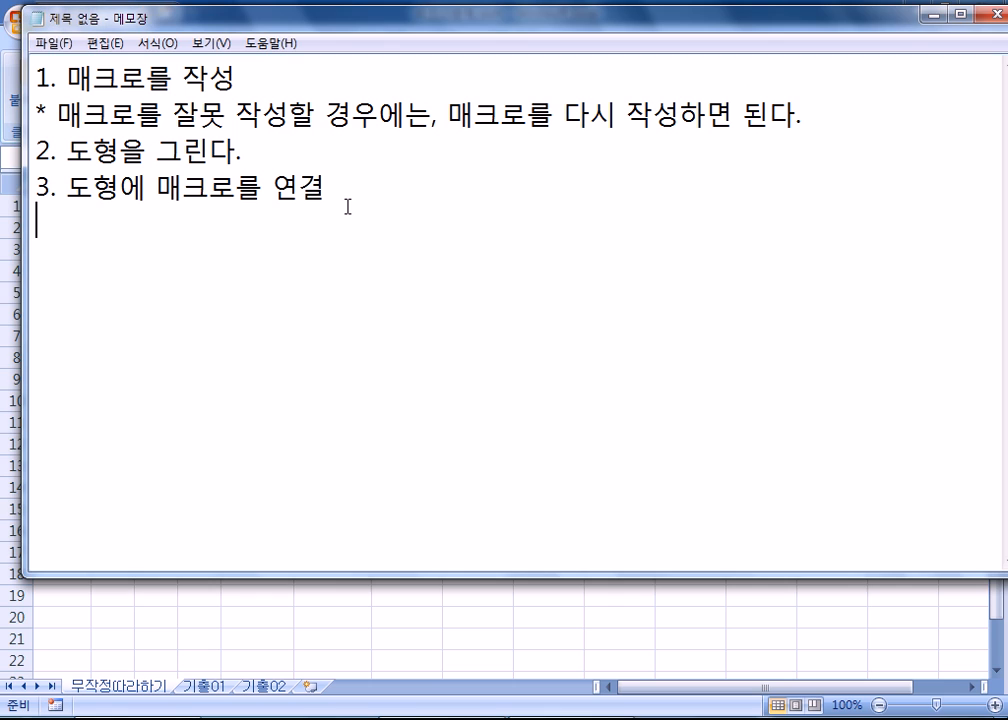
key("Return")
type("교재")
key("Return")
type("1. ㄷ도형을 ")
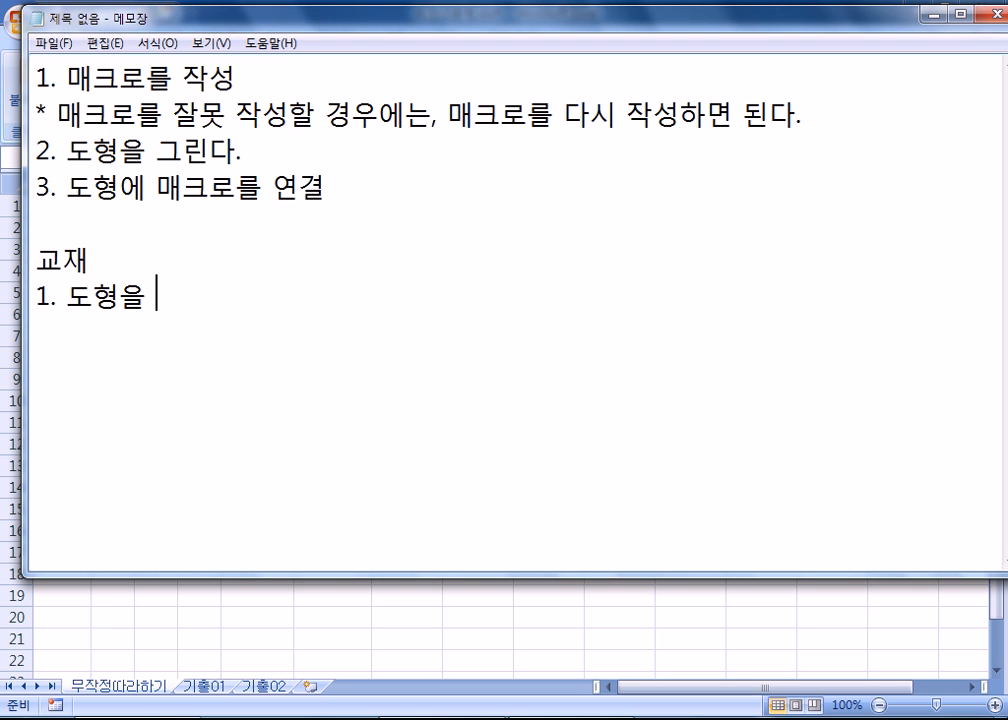
type("그린다.")
key("Return")
- Add the second item "2. 도형에 매크로를 연결하여 작성한다." under the "교재" heading
type("2.")
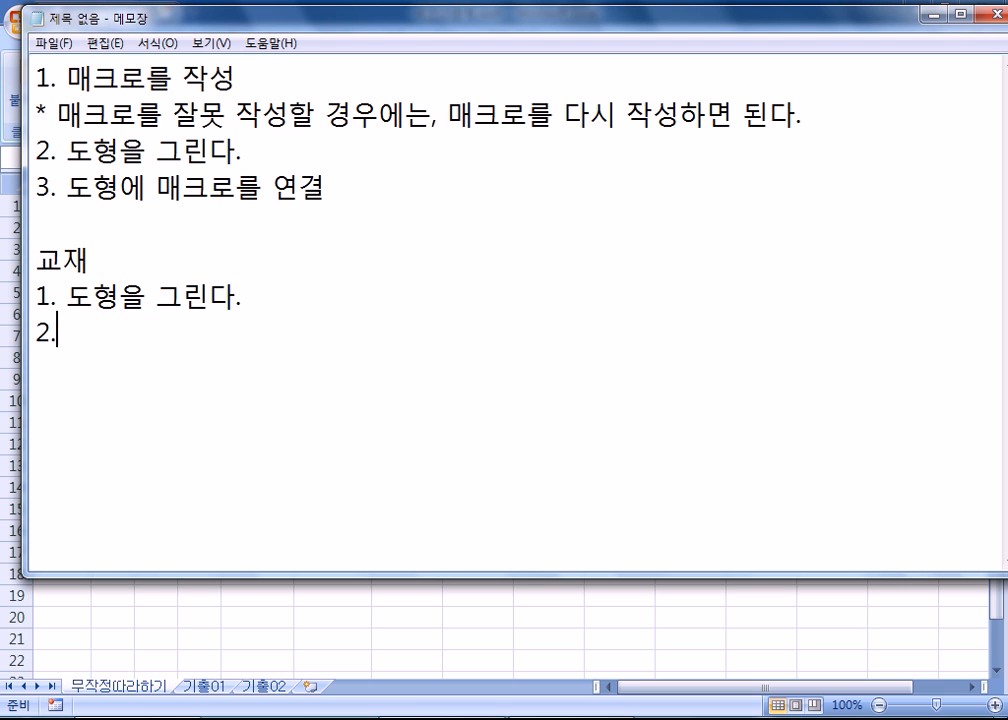
type(" 도혀ㅇ에 매크로를")
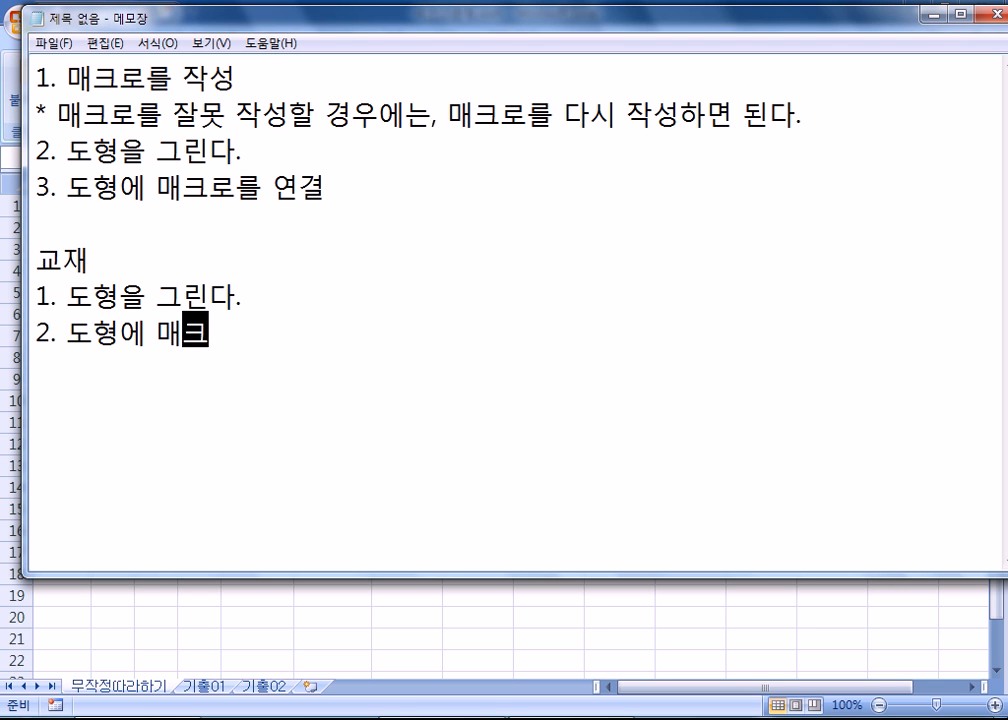
type(" 연결하여 ㅈ")
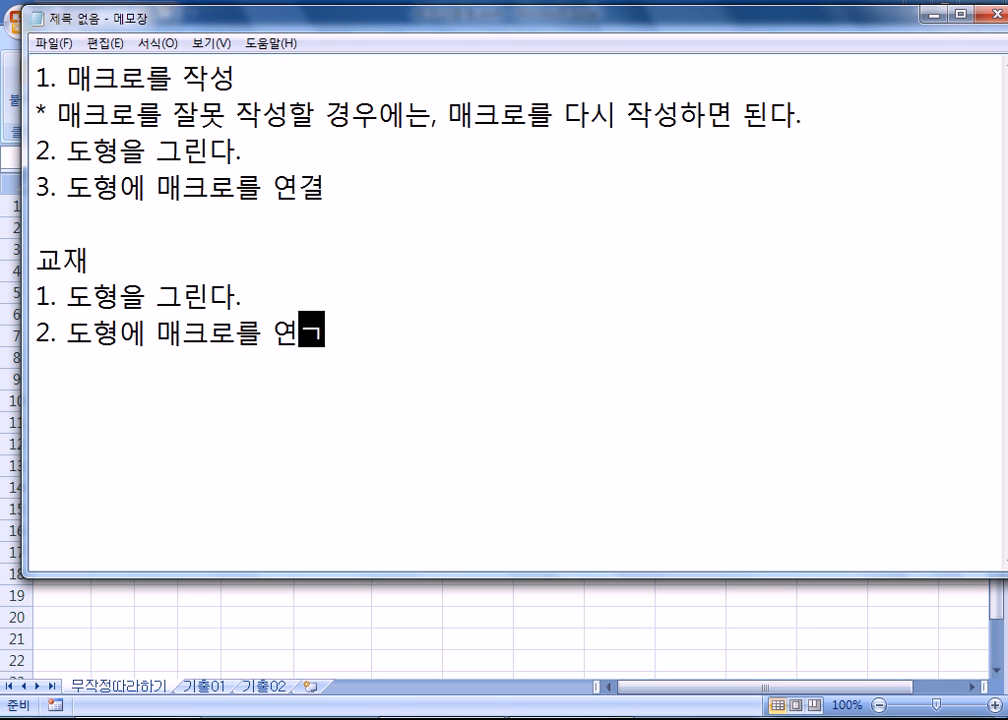
type("ㅏㄱ성한다.")
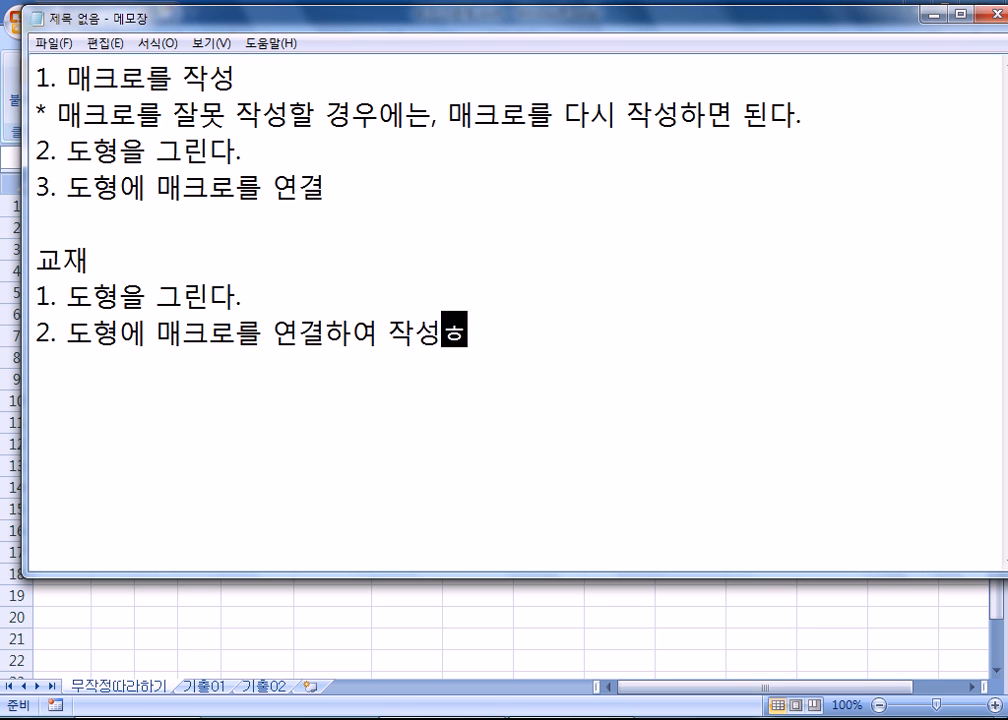
key("Return")
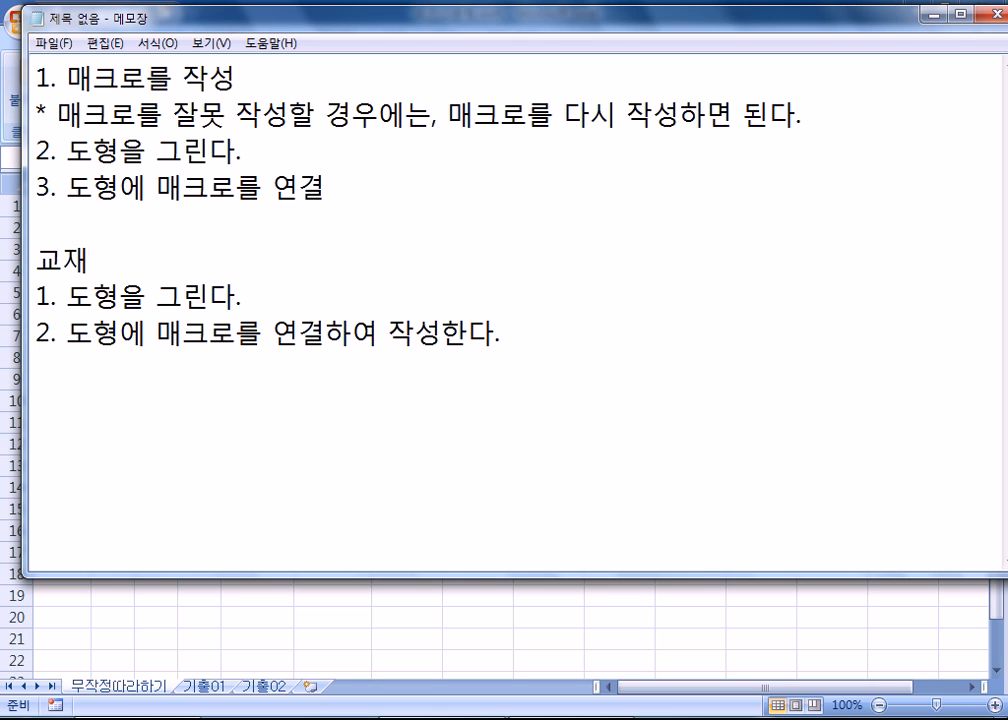
- Add the note "* 매크로를 잘못 작성할 경우에는 매크로를 삭제하고 다시 작성" below the second "교재" item
type("* 매크롤")
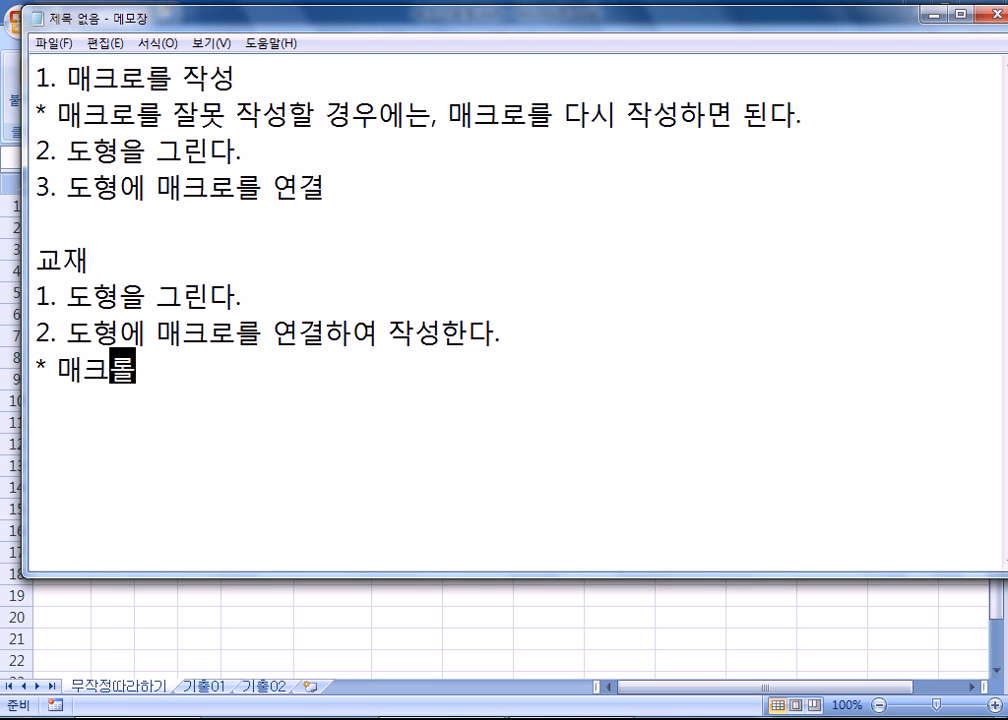
type("를 잘못 잒")
type("성할 경우에는 ")
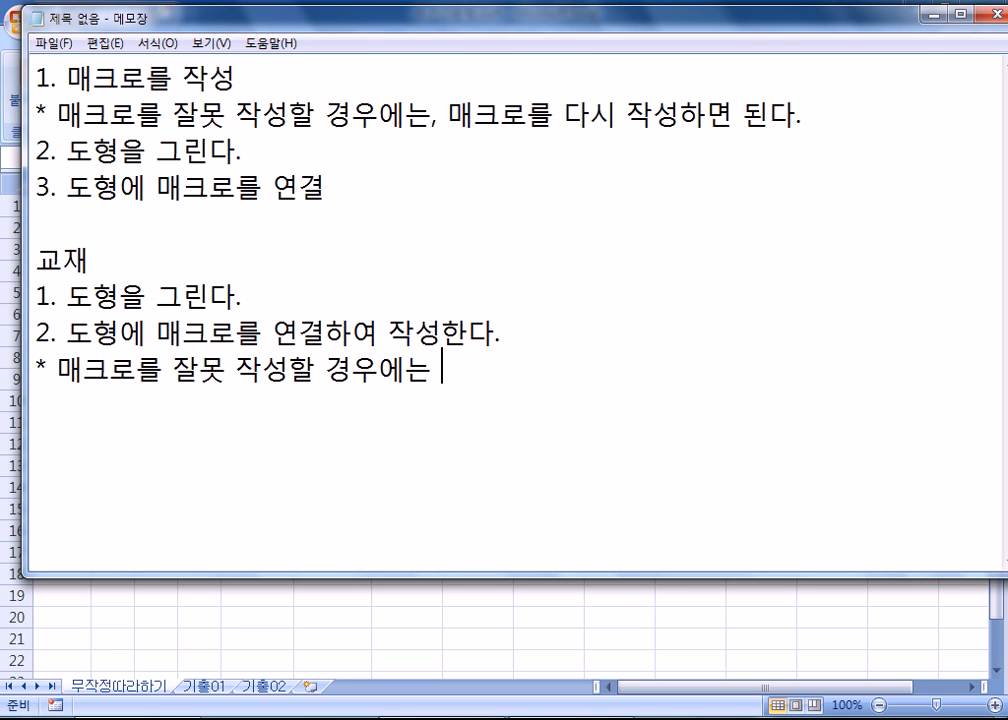
type("매크로")
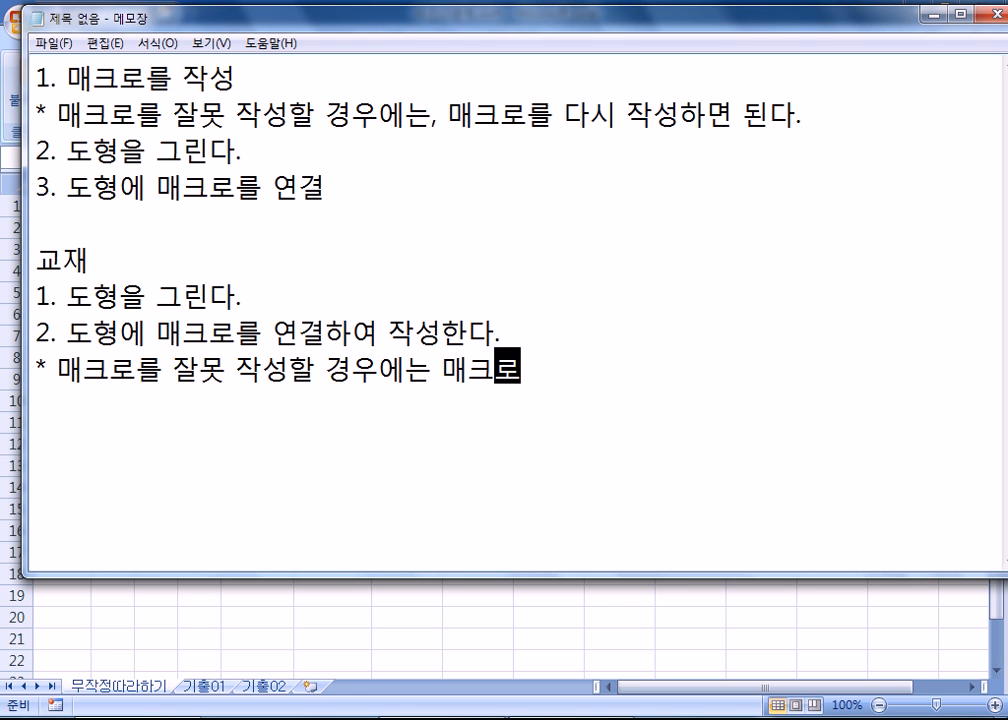
type("를 사삭제하고")
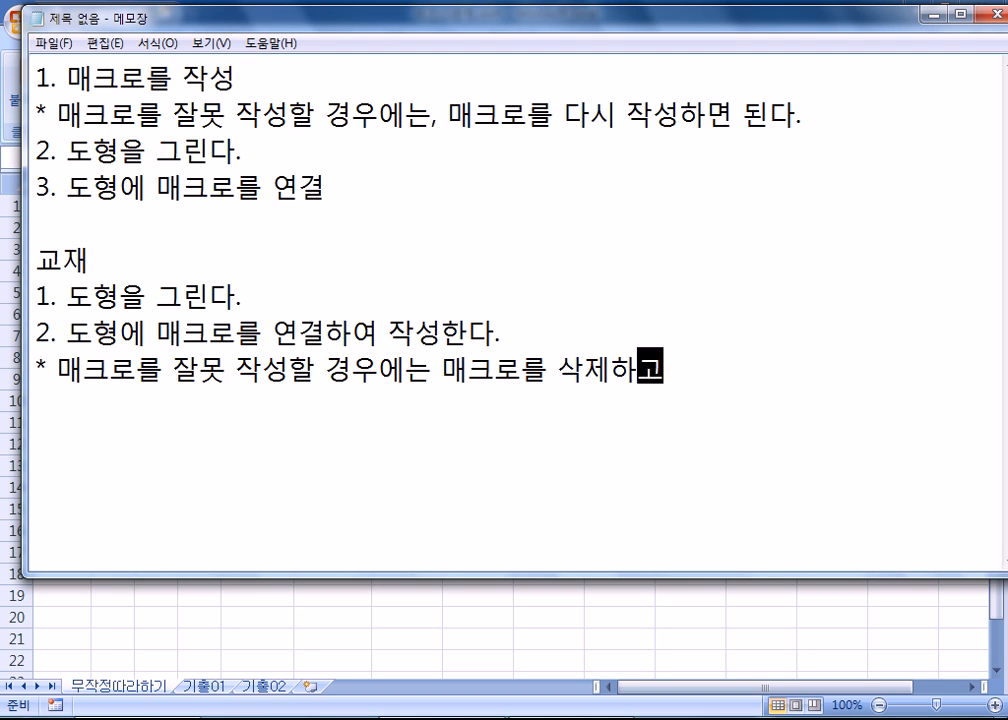
type(" ㄷ다시 잓")
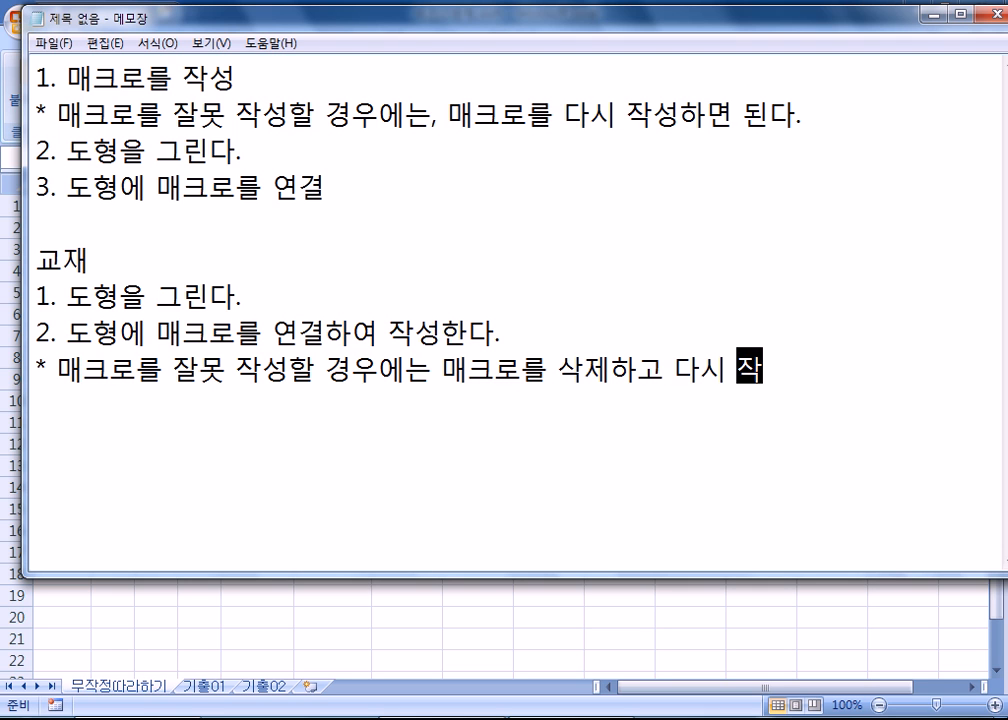
type("작성")
key("Return")
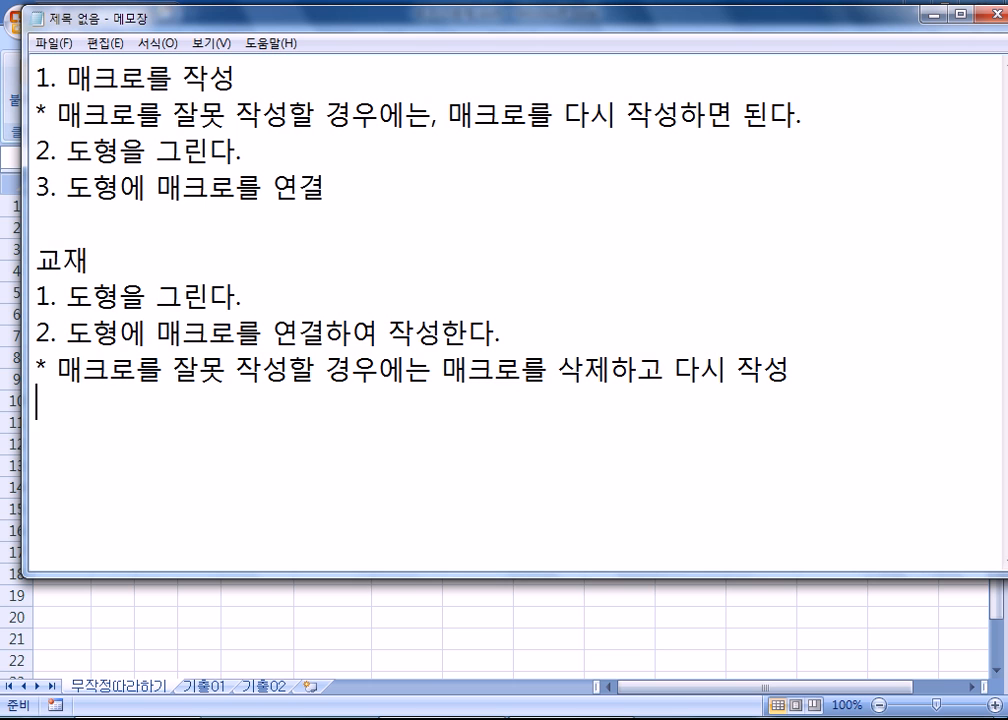
- Insert the heading "일반적인 경우" on a new line above the first list of the notes
left_click_drag(36, 245, 83, 431)
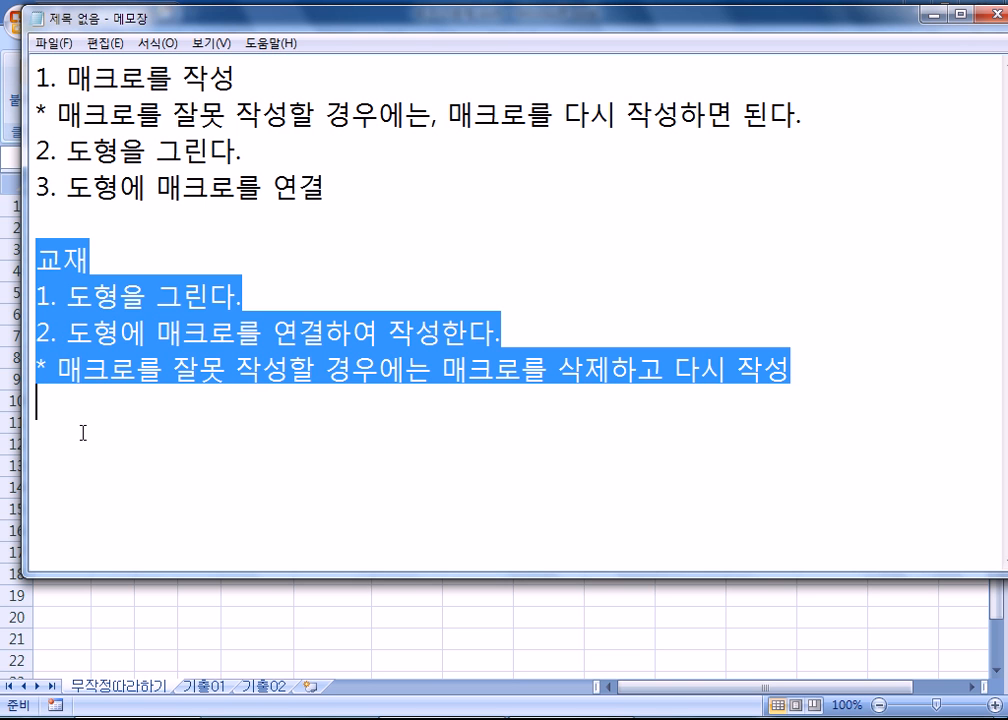
left_click(34, 66)
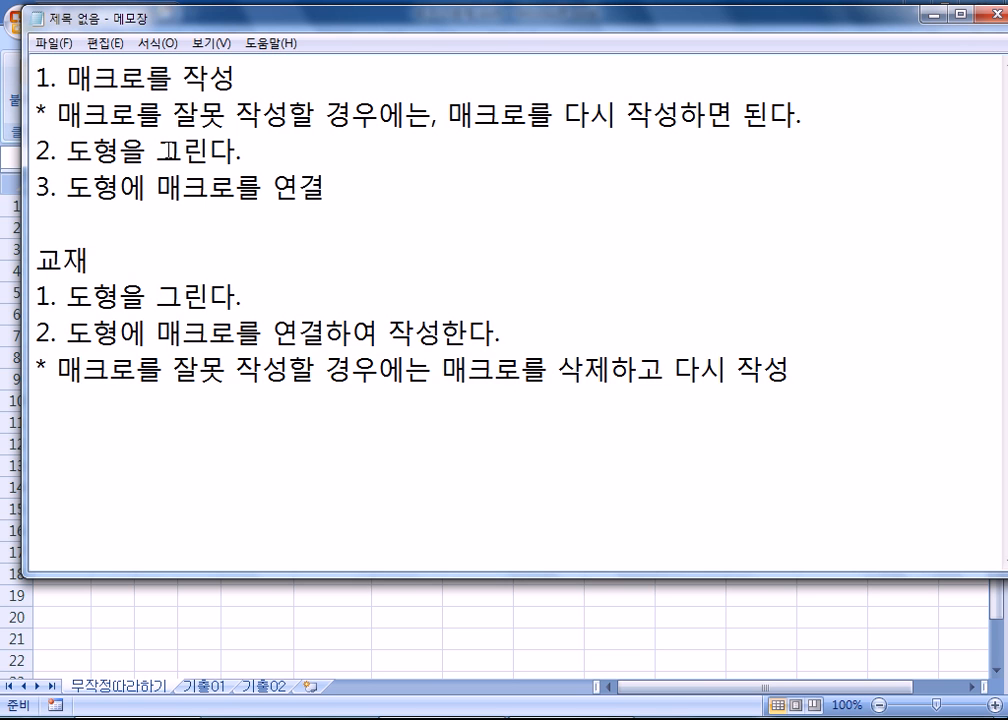
key("Return")
key("Up")
type("일반적")
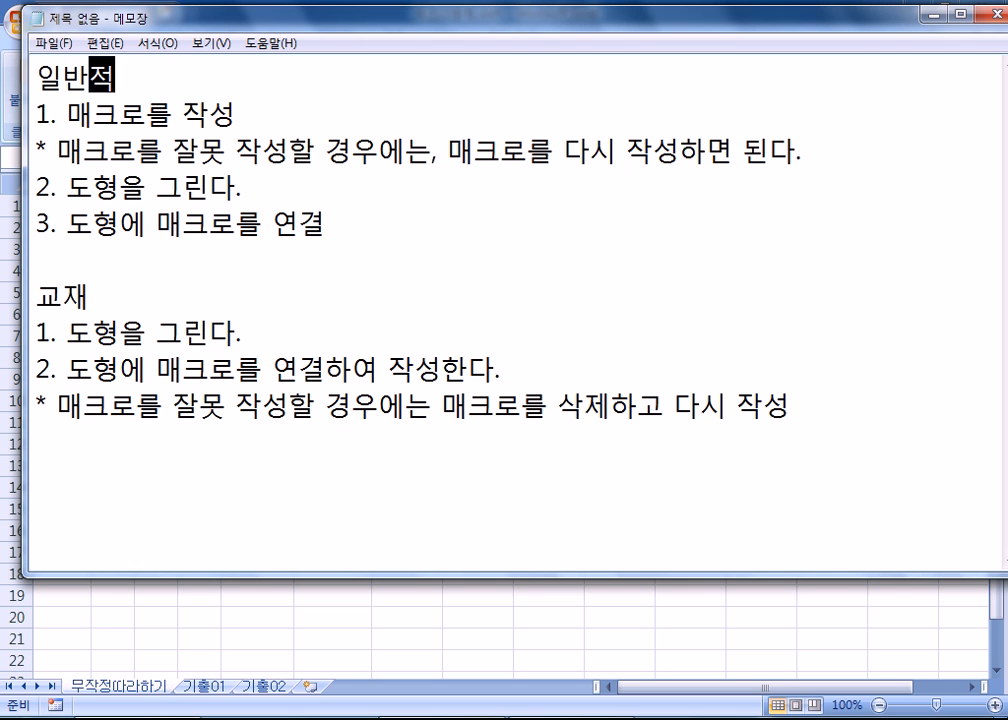
type("인 ㄱㅕㅇ우")
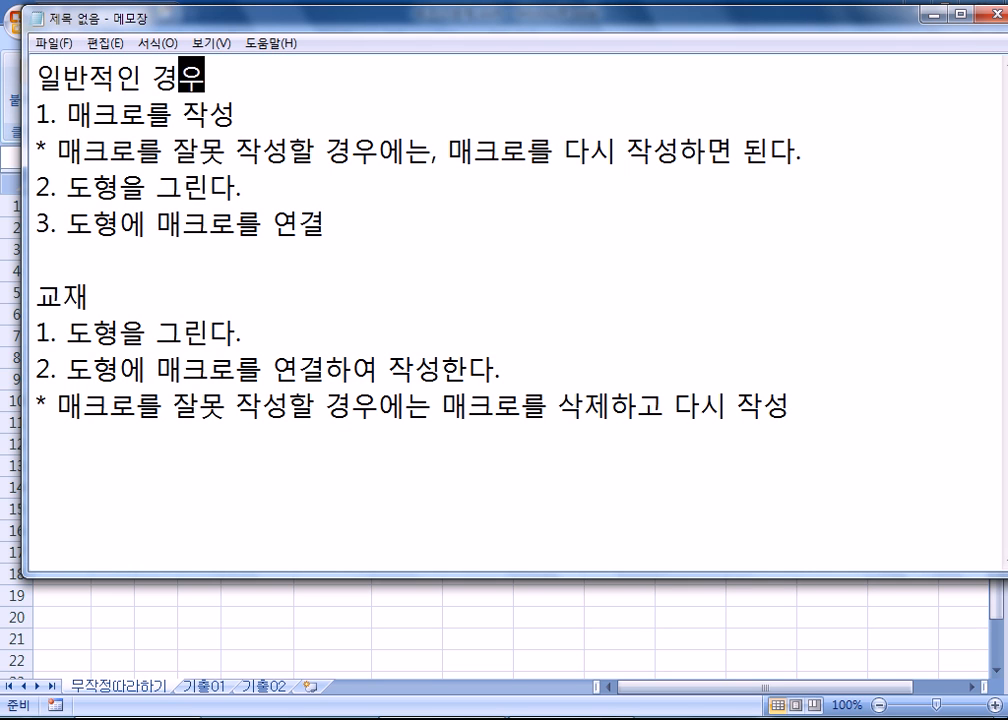
left_click(113, 260)
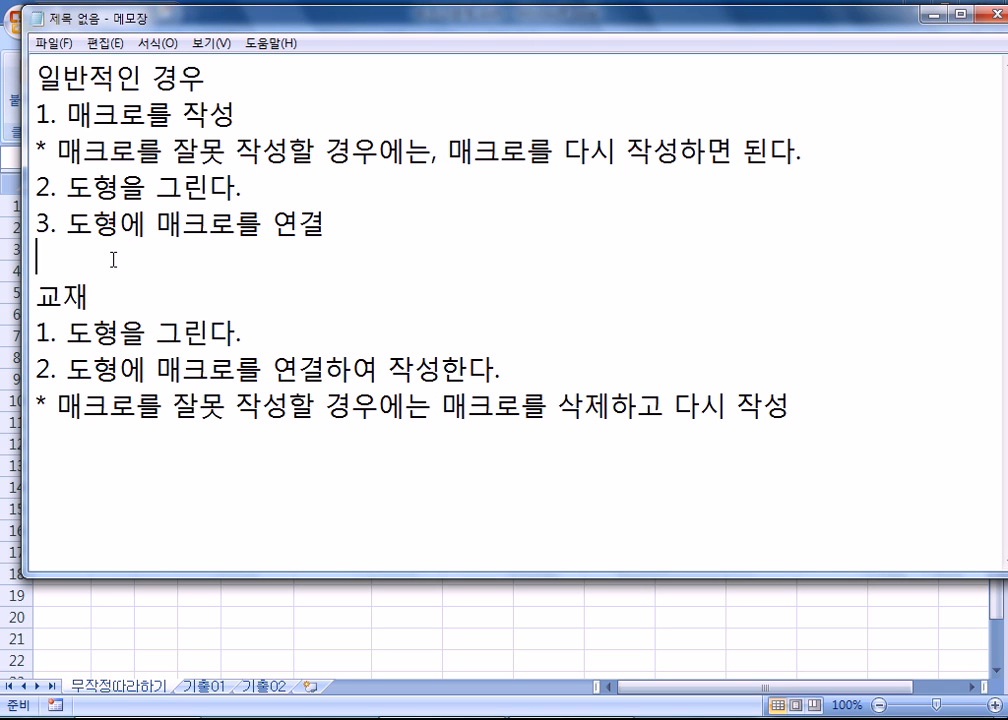
- Switch back to the Excel workbook and select the merged title cell A1 on the "무작정따라하기" sheet
left_click_drag(42, 250, 5, 48)
left_click(34, 259)
left_click(259, 629)
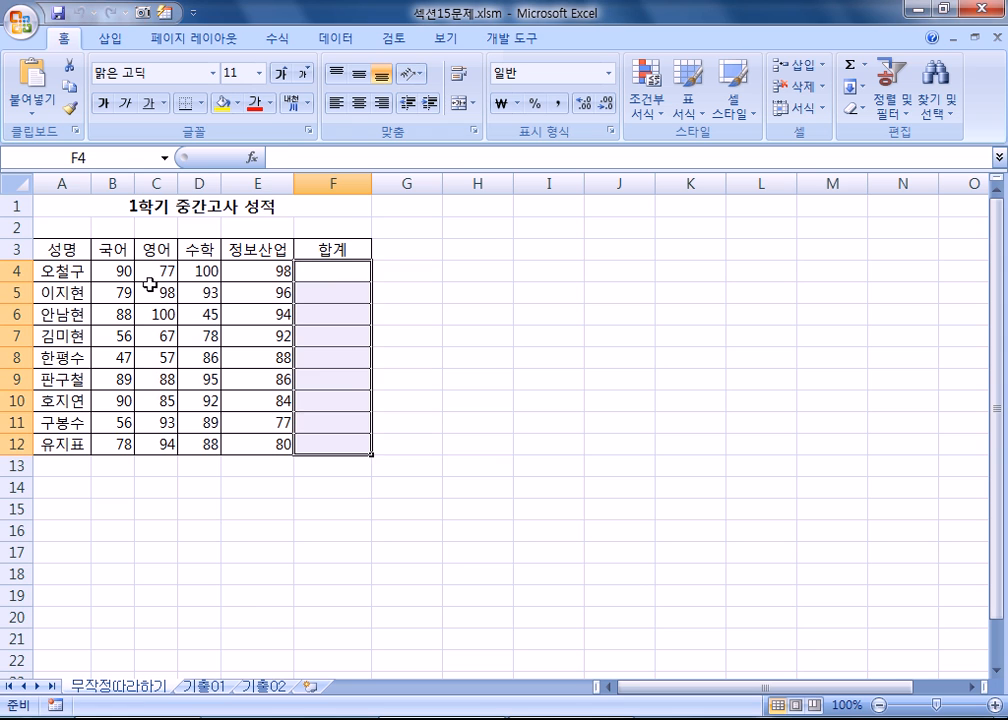
left_click(77, 209)
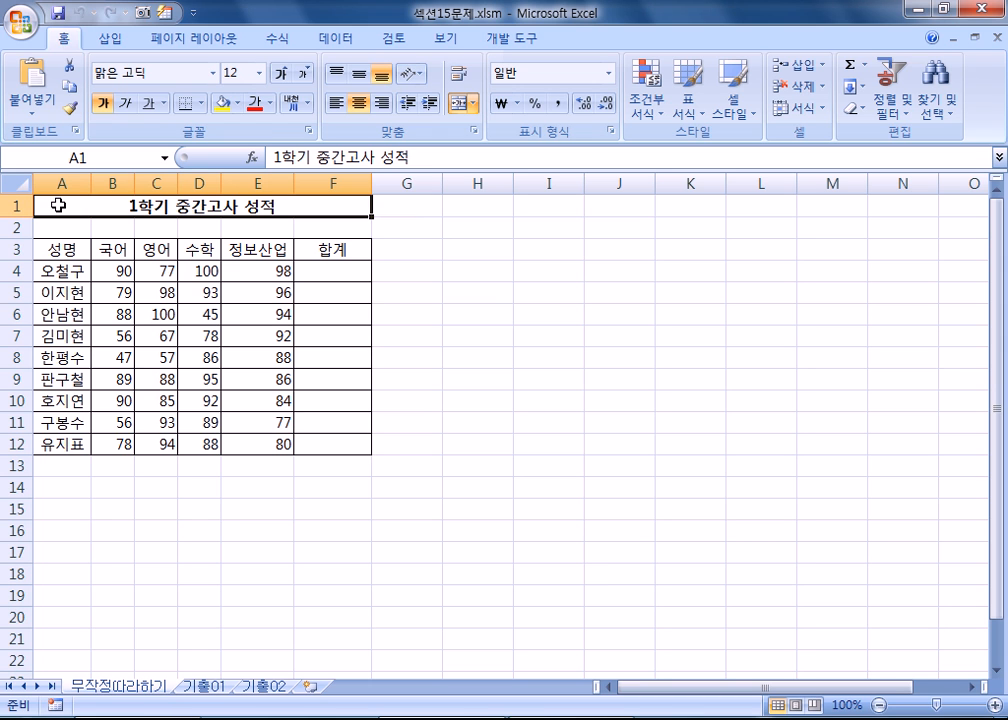
left_click_drag(540, 292, 672, 353)
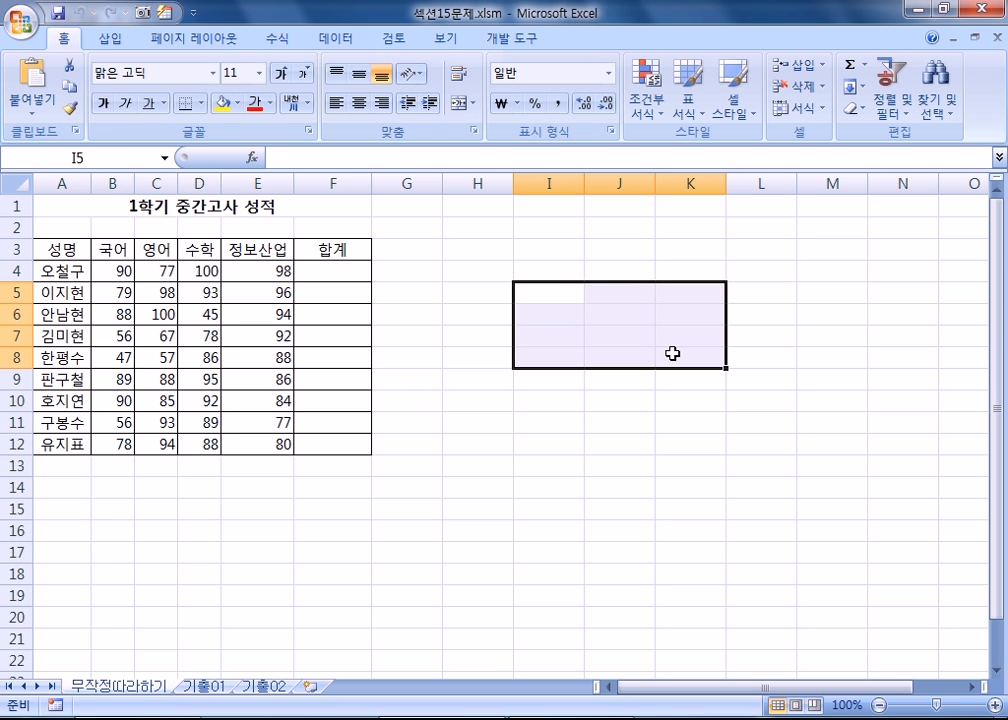
left_click(353, 270)
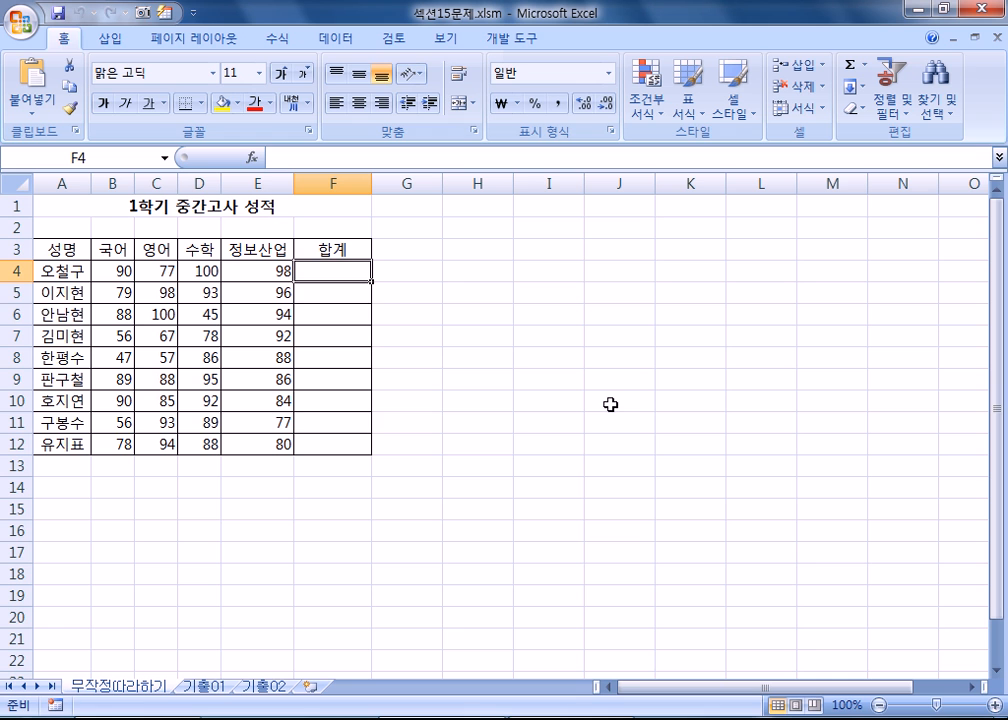
left_click(77, 207)
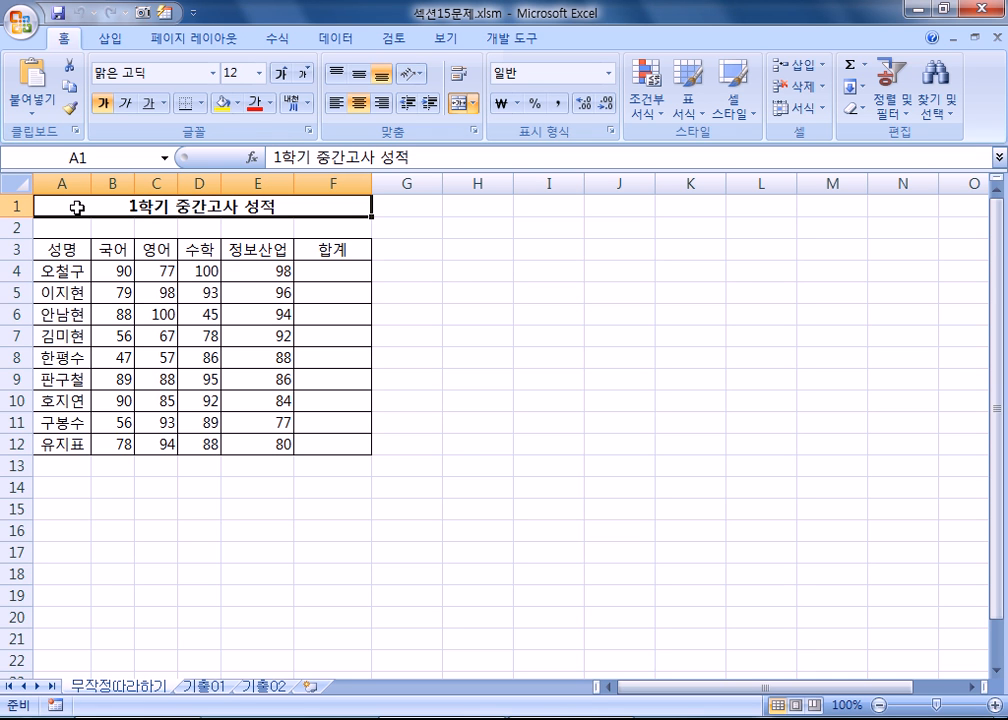
left_click(578, 250)
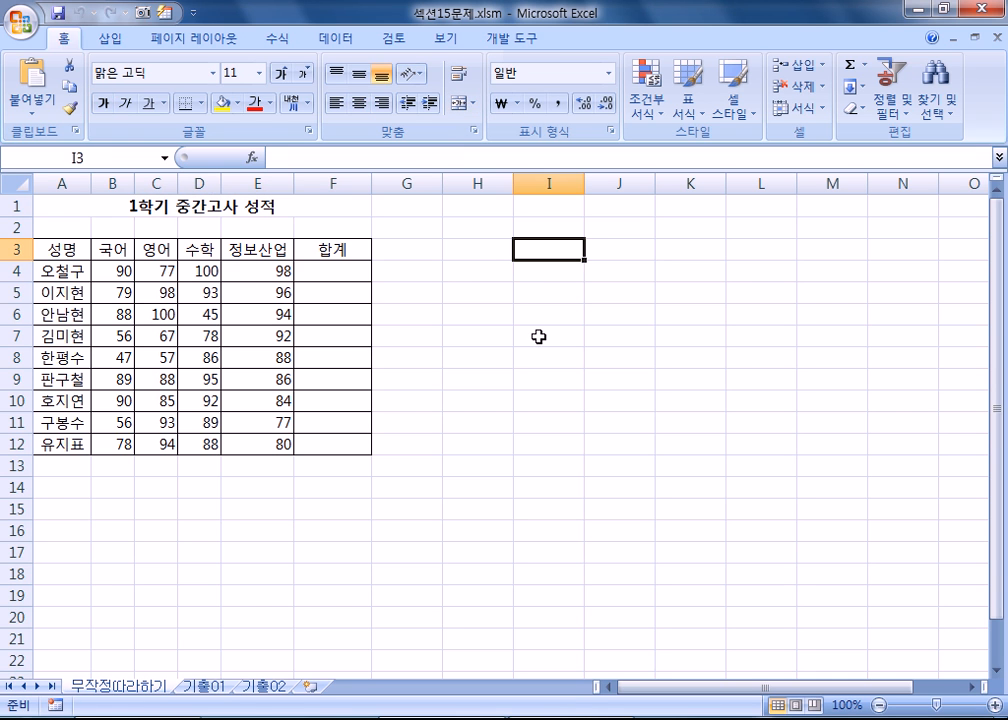
left_click(203, 590)
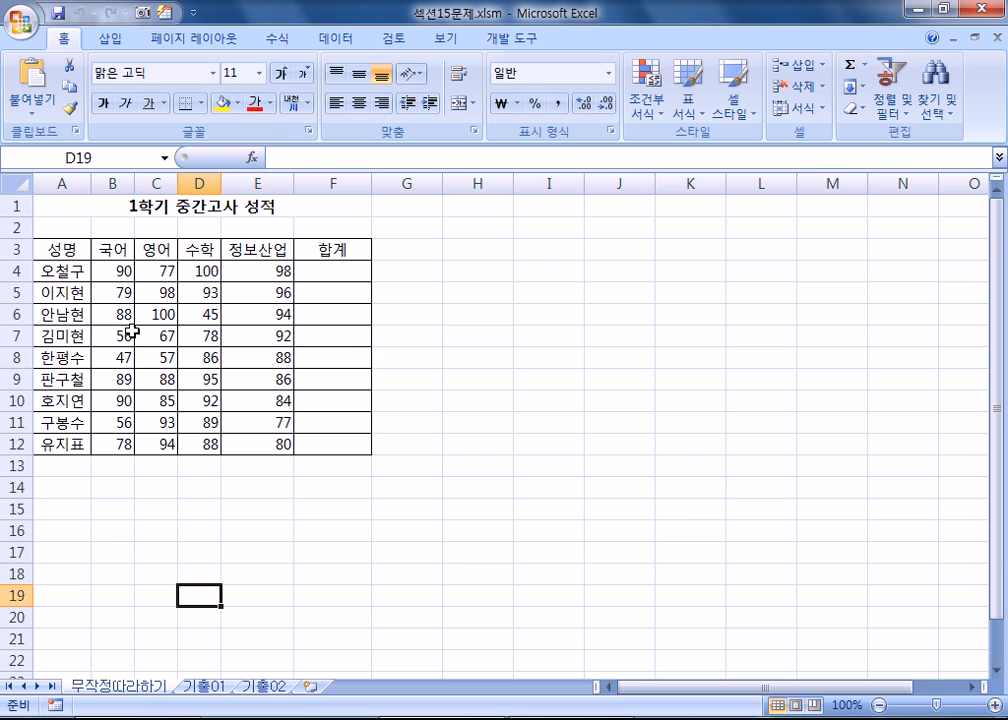
left_click(60, 208)
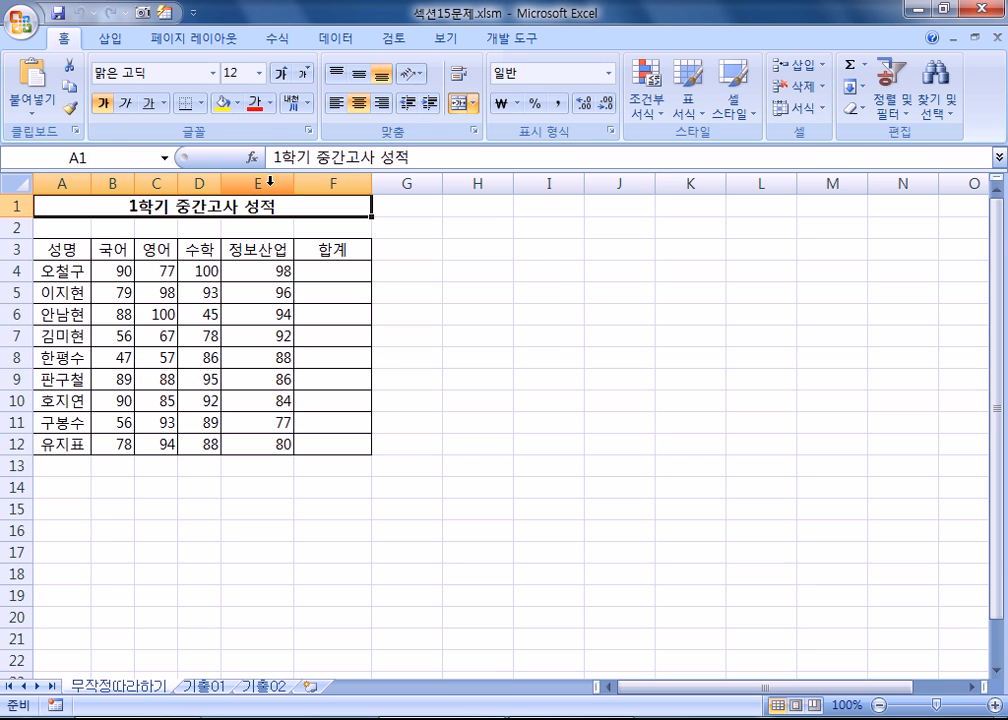
left_click(506, 48)
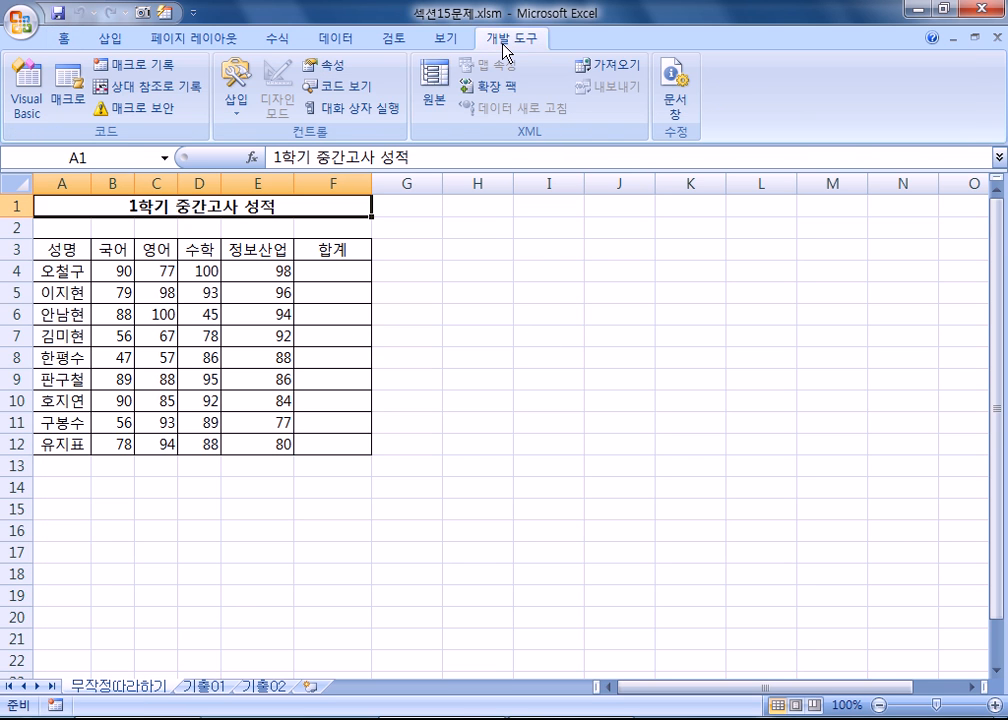
left_click(147, 72)
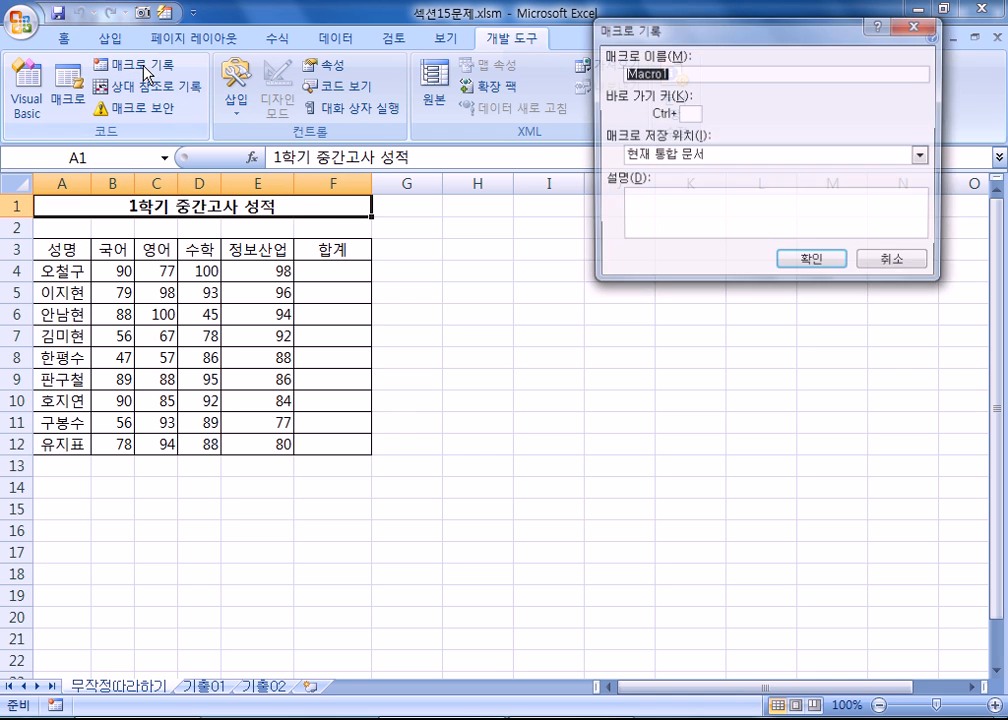
left_click(895, 263)
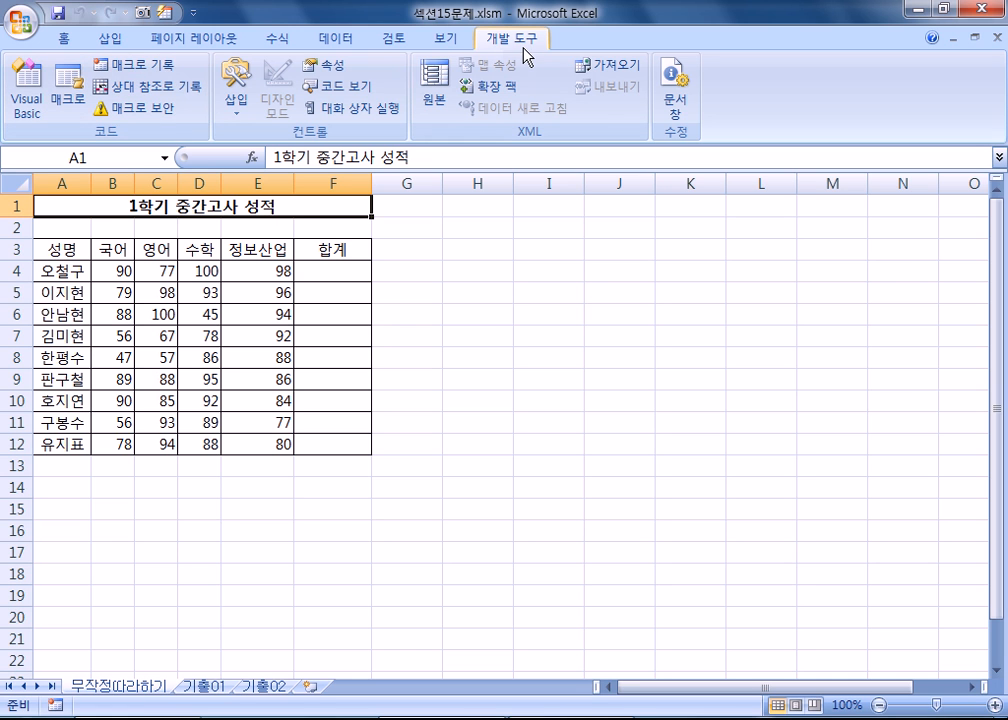
- Start recording a macro named "합계" stored in the current workbook, with no shortcut key
left_click(130, 66)
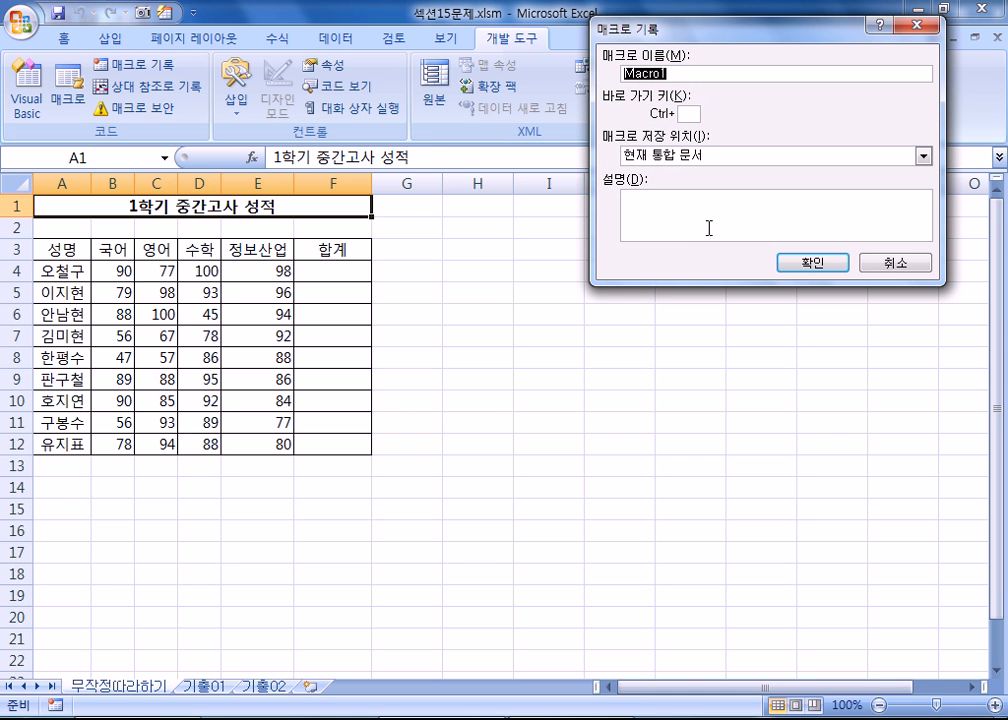
type("하ㅂ계")
left_click_drag(672, 28, 477, 164)
left_click_drag(470, 209, 403, 212)
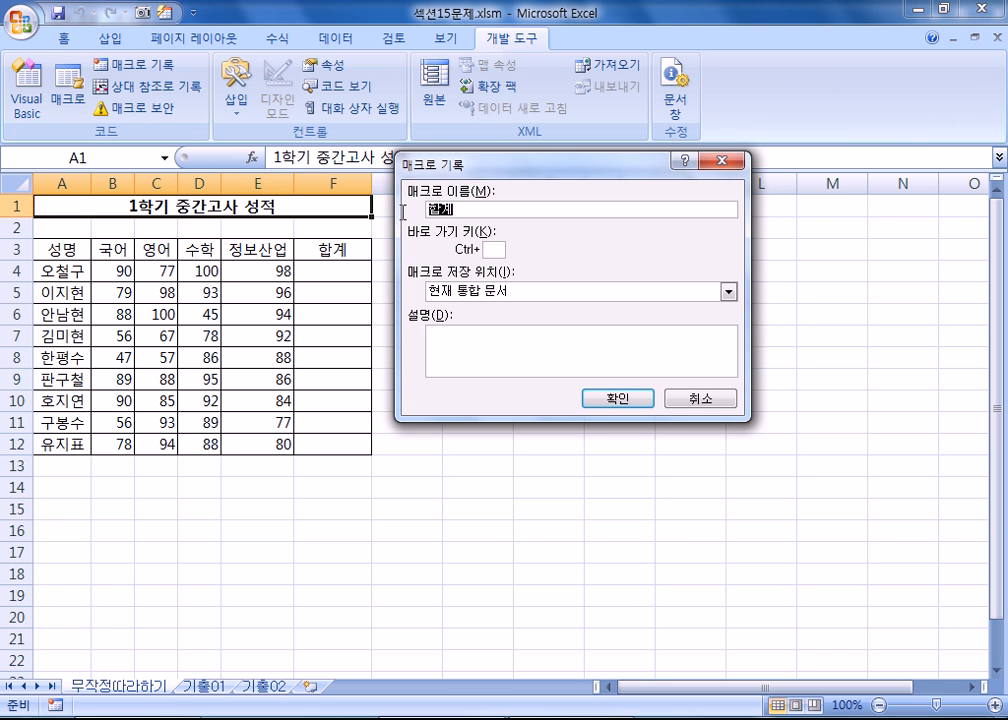
left_click(495, 247)
left_click(619, 400)
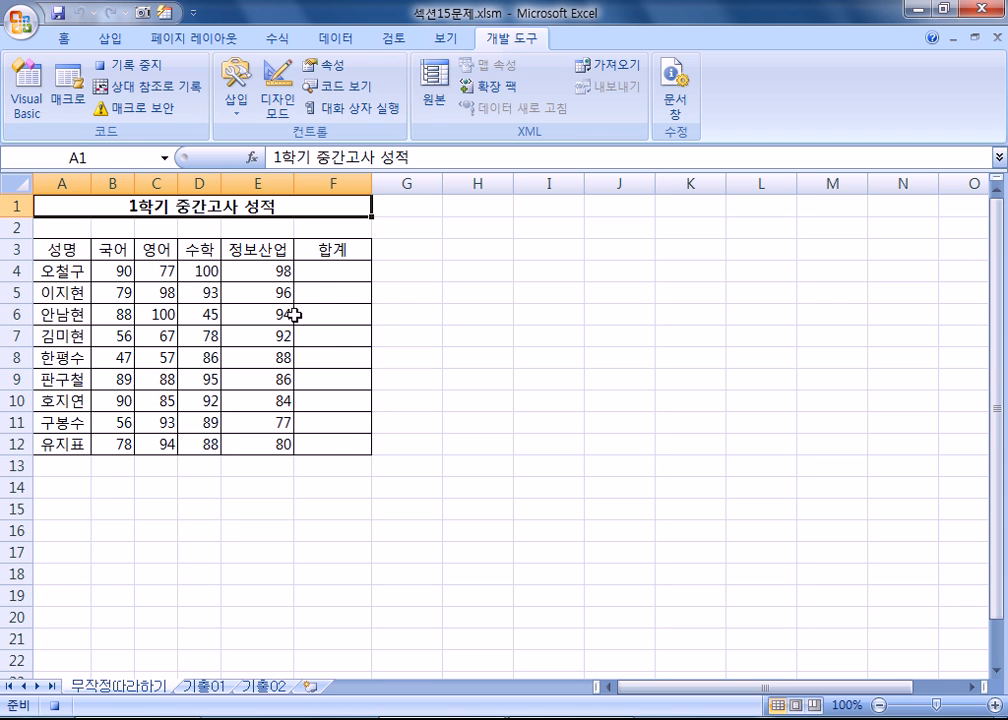
- Fill the "합계" cells F4:F12 with each student's total using AutoSum while the macro is recording
left_click_drag(113, 270, 311, 444)
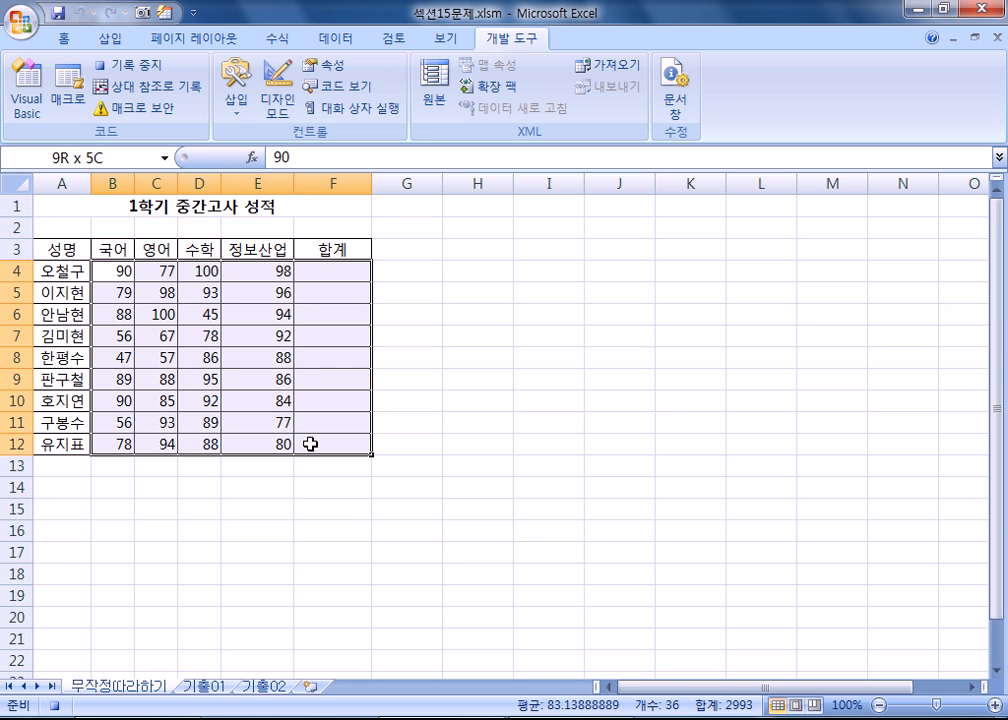
left_click_drag(328, 265, 312, 441)
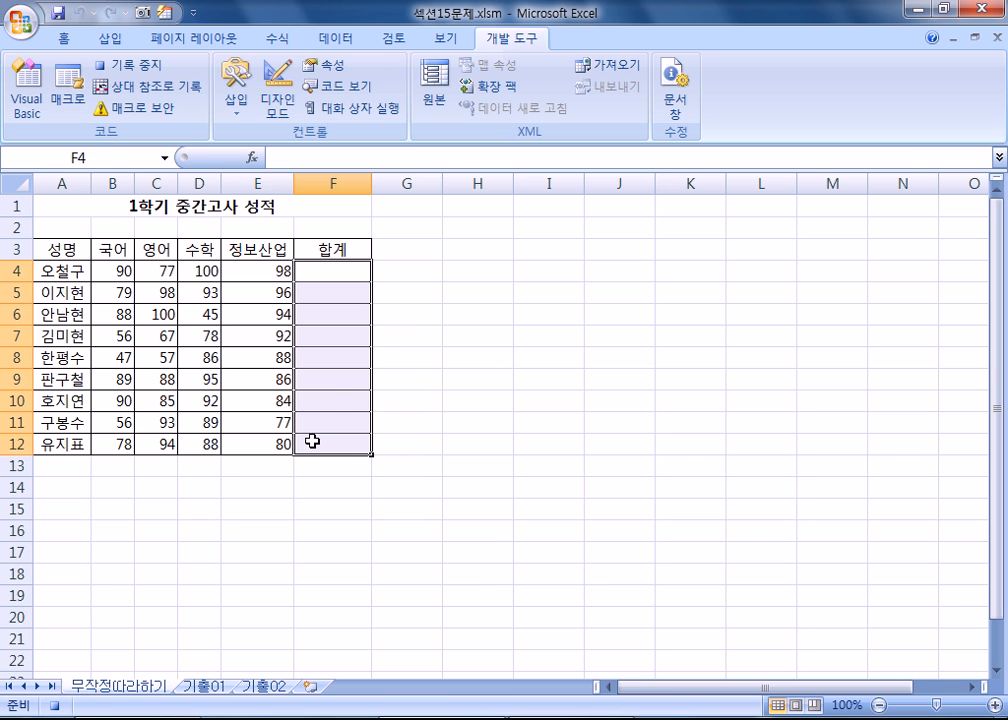
left_click(279, 38)
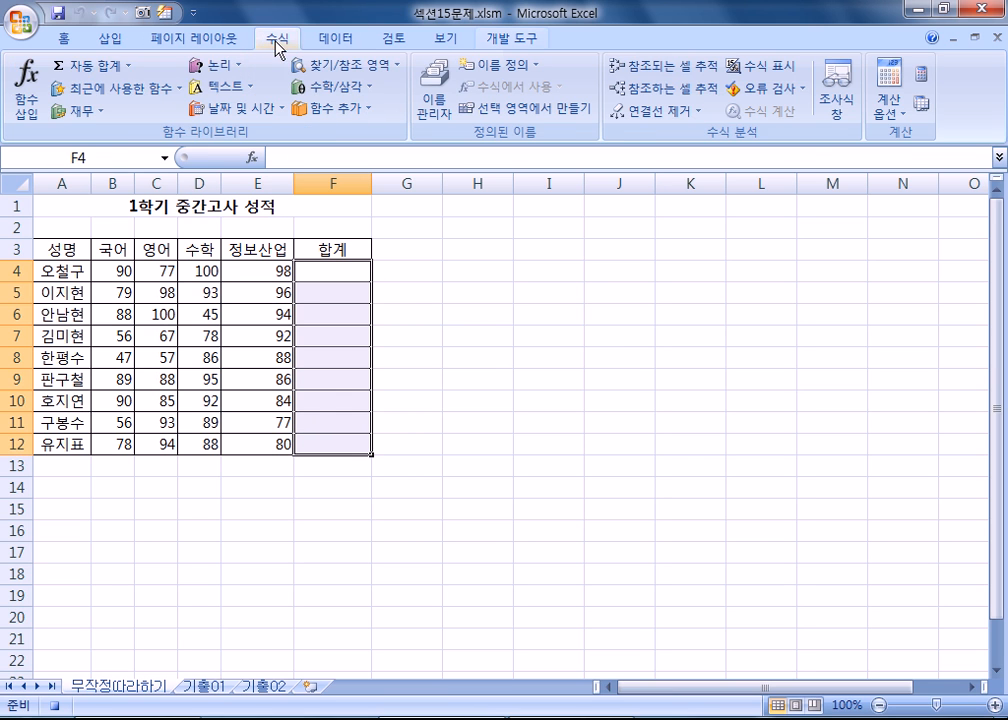
left_click(97, 68)
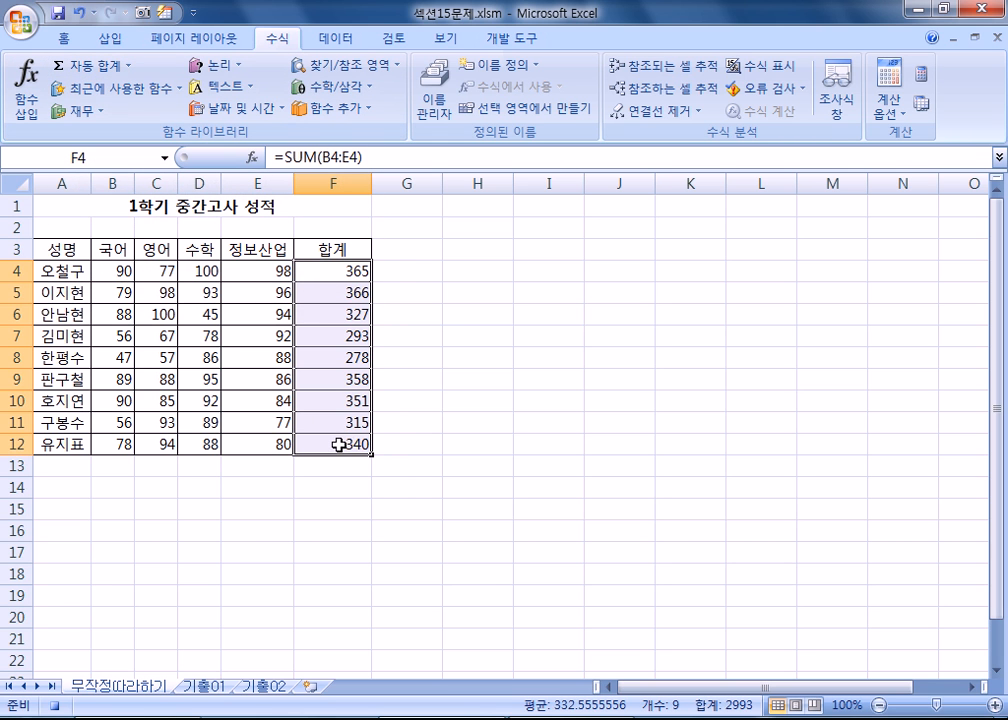
- Select title cell A1 and stop recording the "합계" macro
left_click(57, 208)
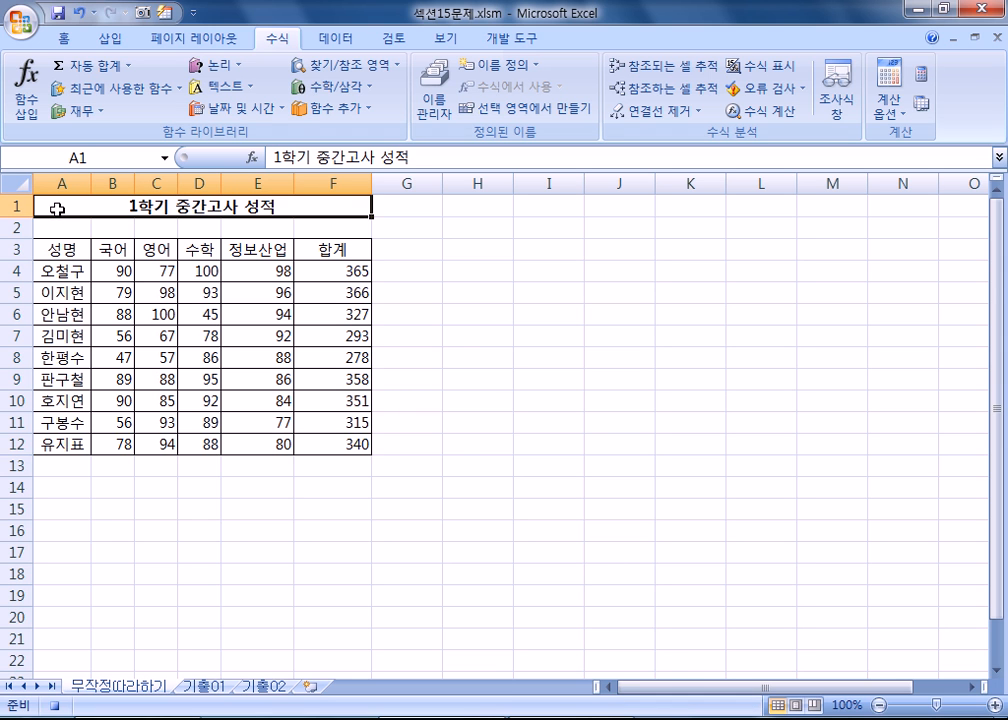
left_click(515, 39)
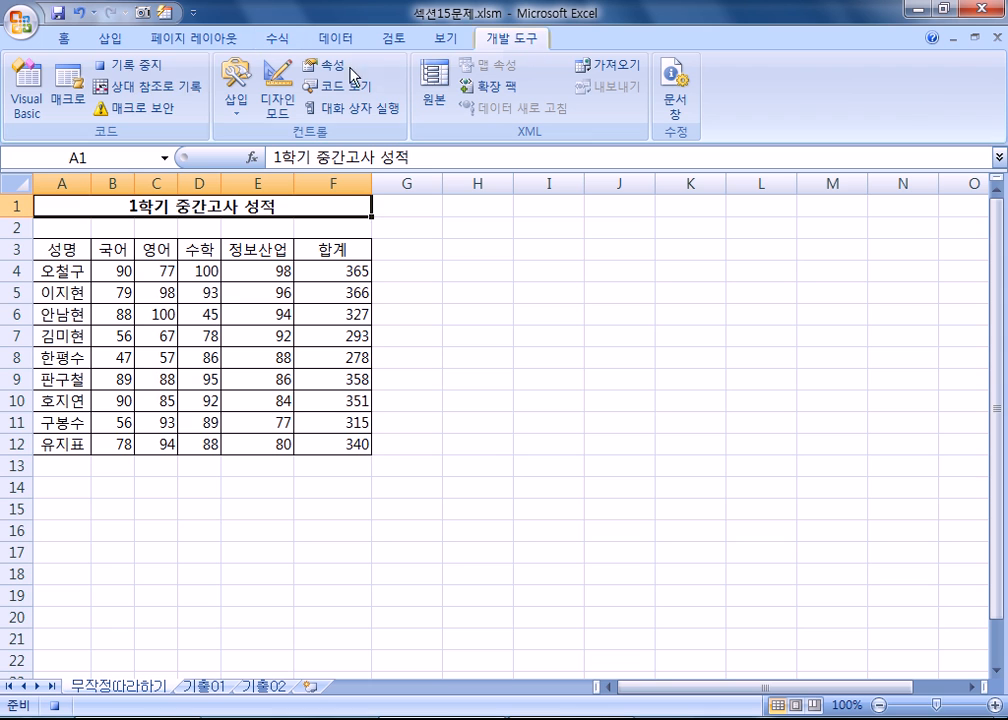
left_click(141, 68)
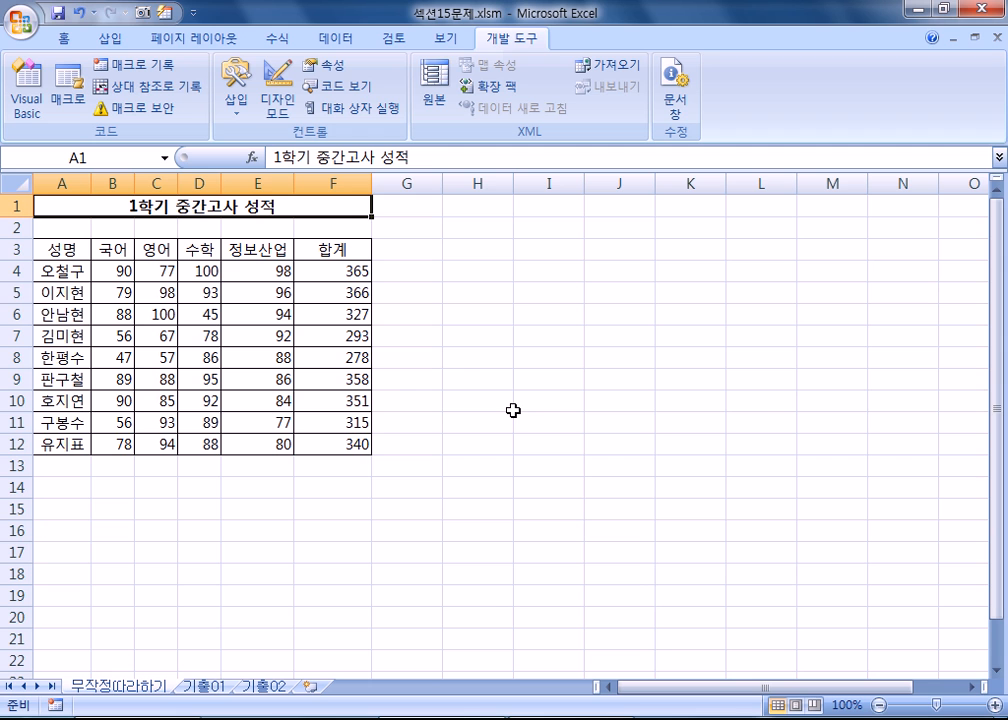
- Switch to the Notepad notes and add the heading "* 매크로를 작성하는 방법" after a blank line below the "교재" section
left_click(150, 719)
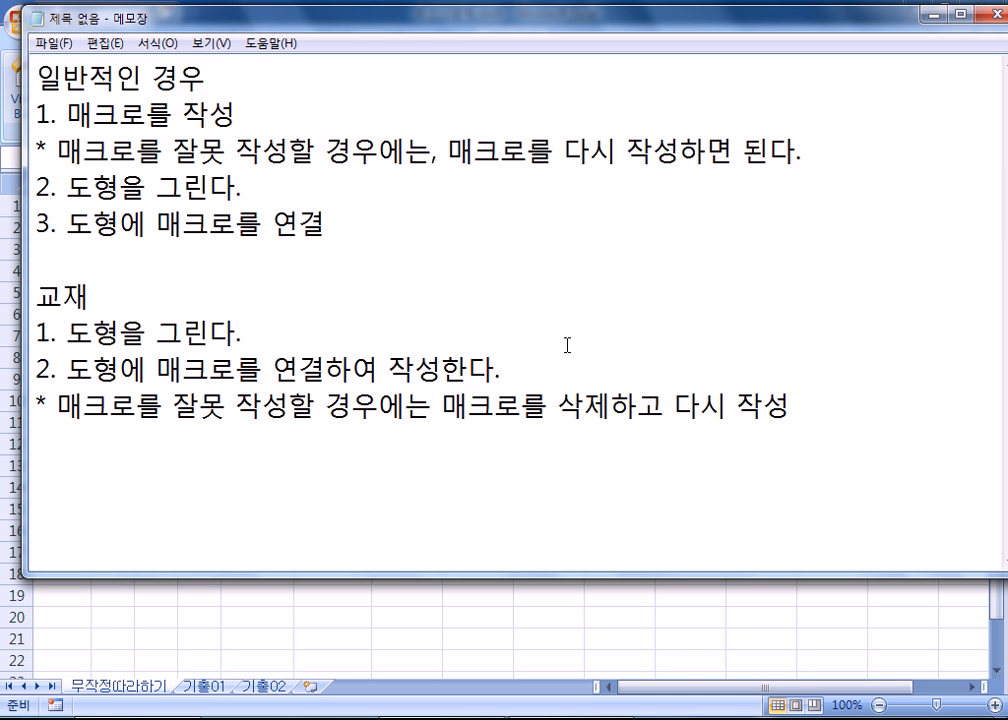
left_click(421, 484)
key("Return")
key("Return")
key("Return")
key("Return")
key("Return")
key("Return")
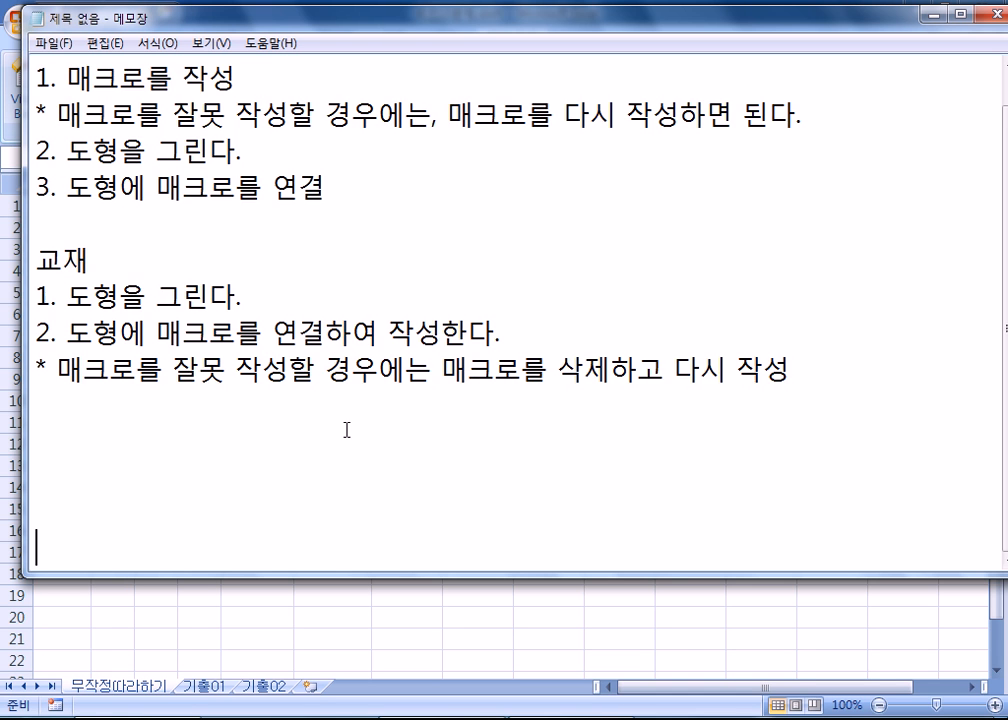
left_click(49, 335)
type("* 매크로를 ")
type("작성한느")
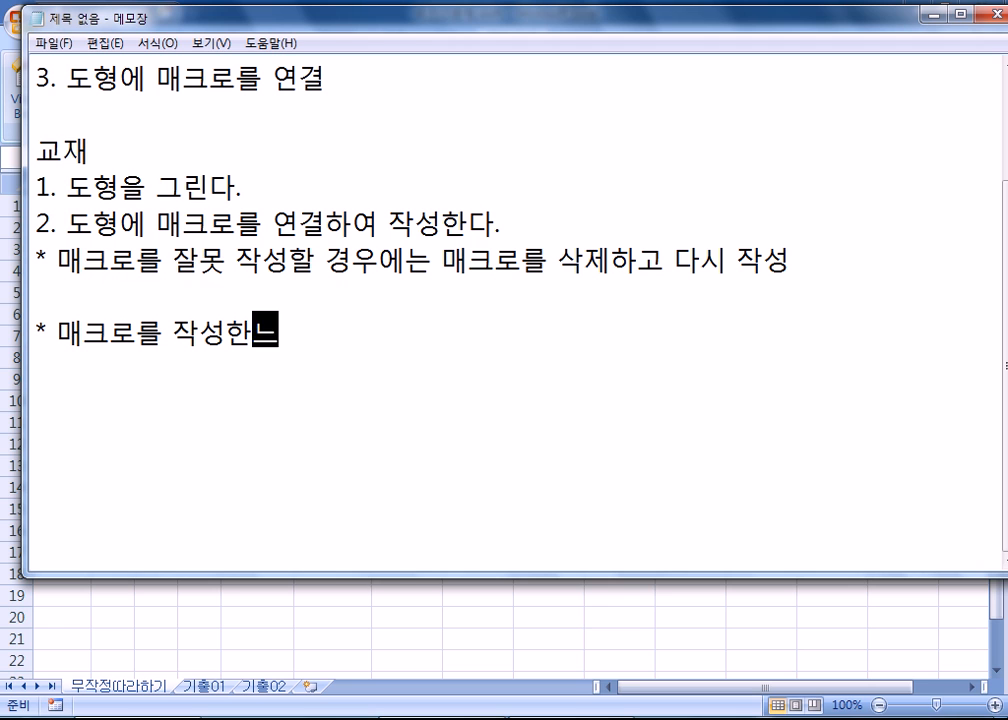
key("BackSpace")
key("BackSpace")
type("는 방ㅂㅓㅂ")
key("Return")
- Add the items "1. 매크로 기록을 누른다." and "2. 매크로 이름을 입력한다." under the new heading
type("1. 맥크로 작성")
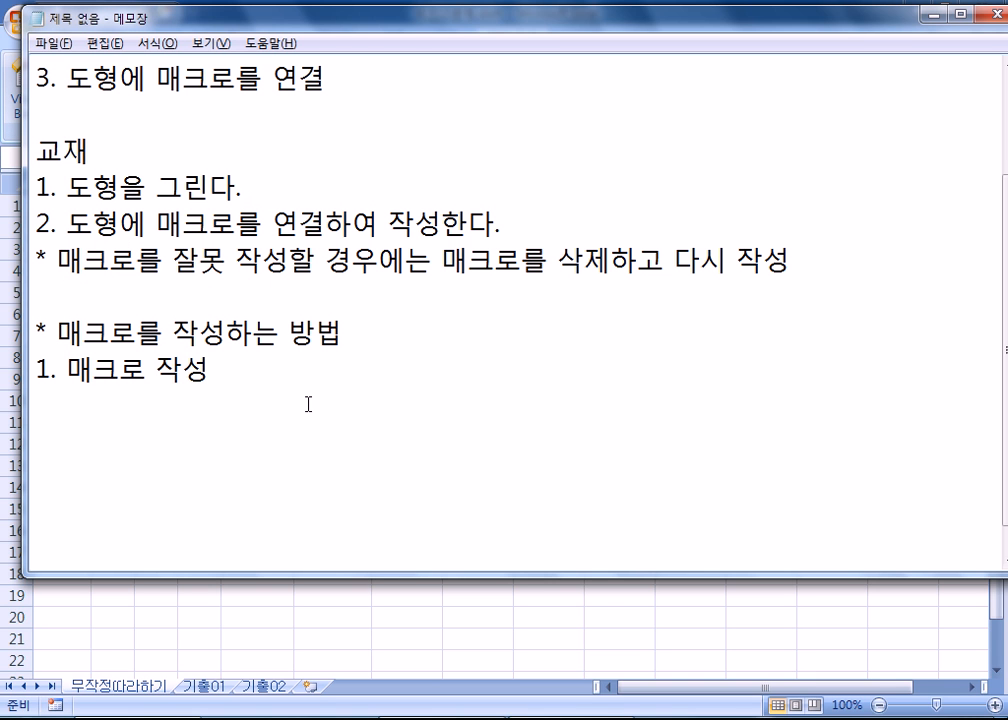
key("BackSpace")
key("BackSpace")
type("기록을 ㄴ")
type("ㅜ른다.")
key("Return")
type("2. 매크로")
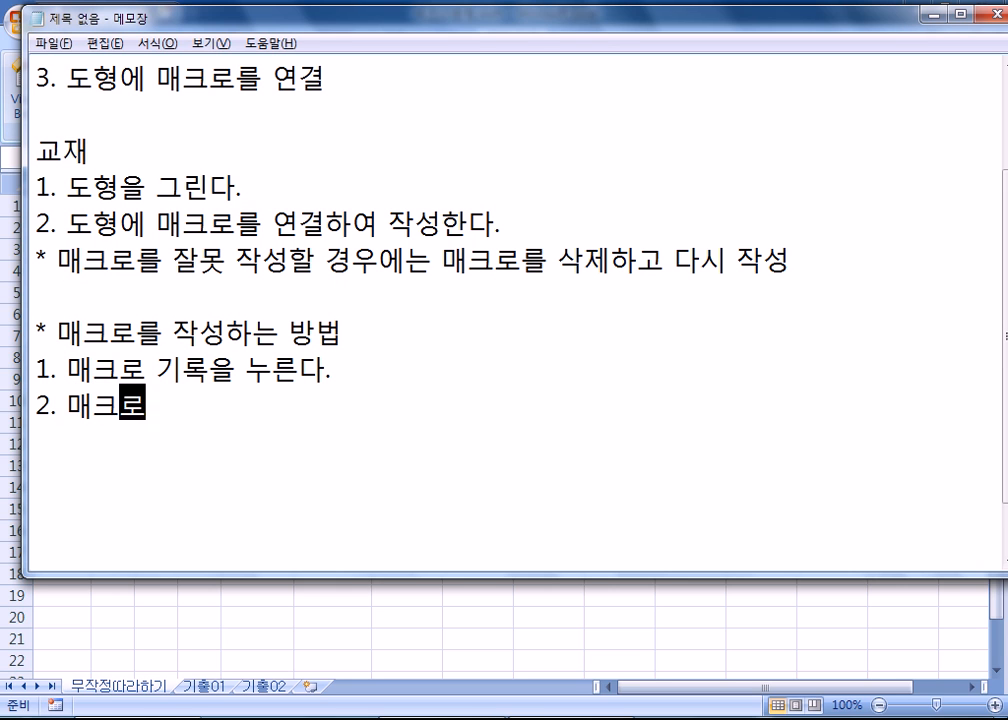
type(" 이름을 ㅇㅣㅂ력한다.")
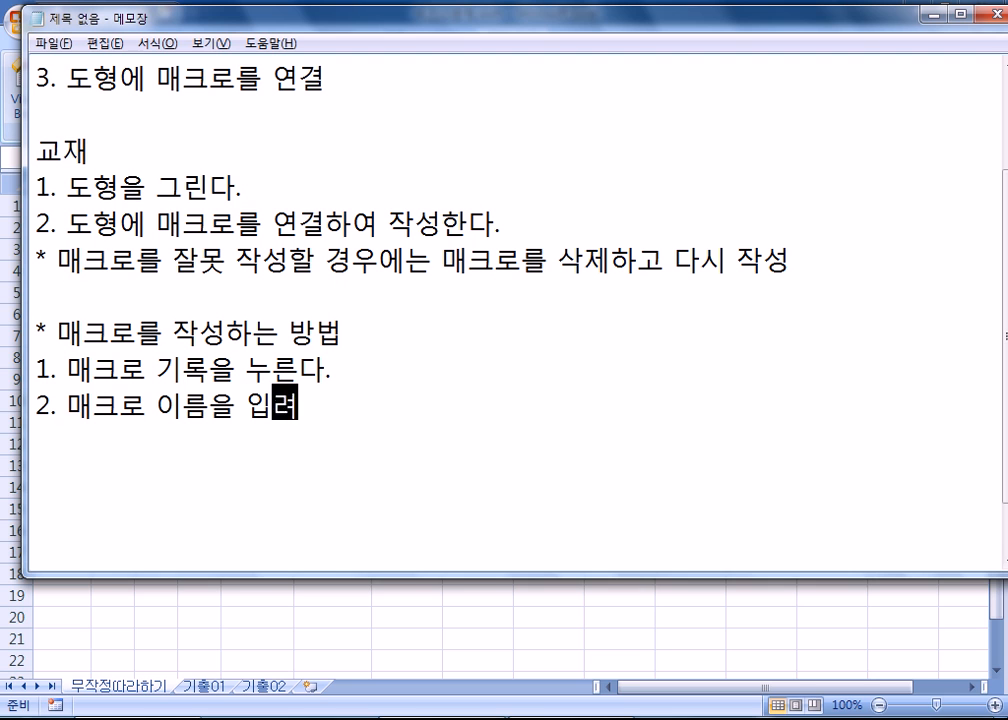
key("Return")
- Add the items "3. 마우스 및 키보드로 문제처리를 한다." and "4. 기록 중지를 누른다." to the list
type("3. ")
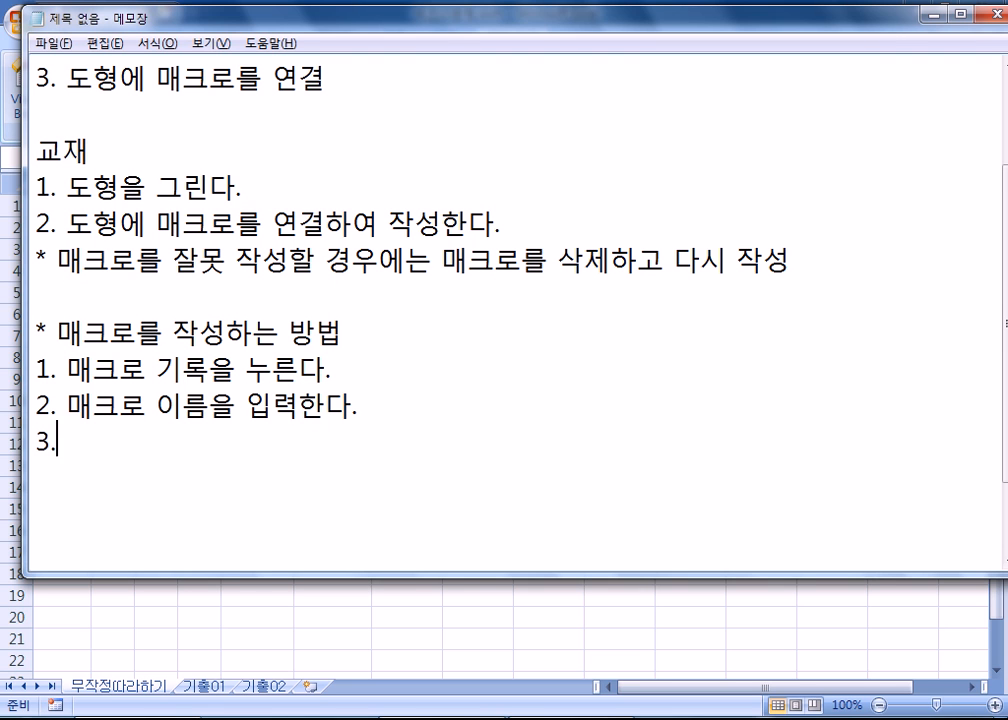
type("마우스 ㅁ")
type("ㅣㅊ 키보드로 ")
type("문제처리를ㄹ")
key("BackSpace")
key("BackSpace")
type("한다.")
key("Return")
type("4. 기록 중ㅈ지를 누른다.")
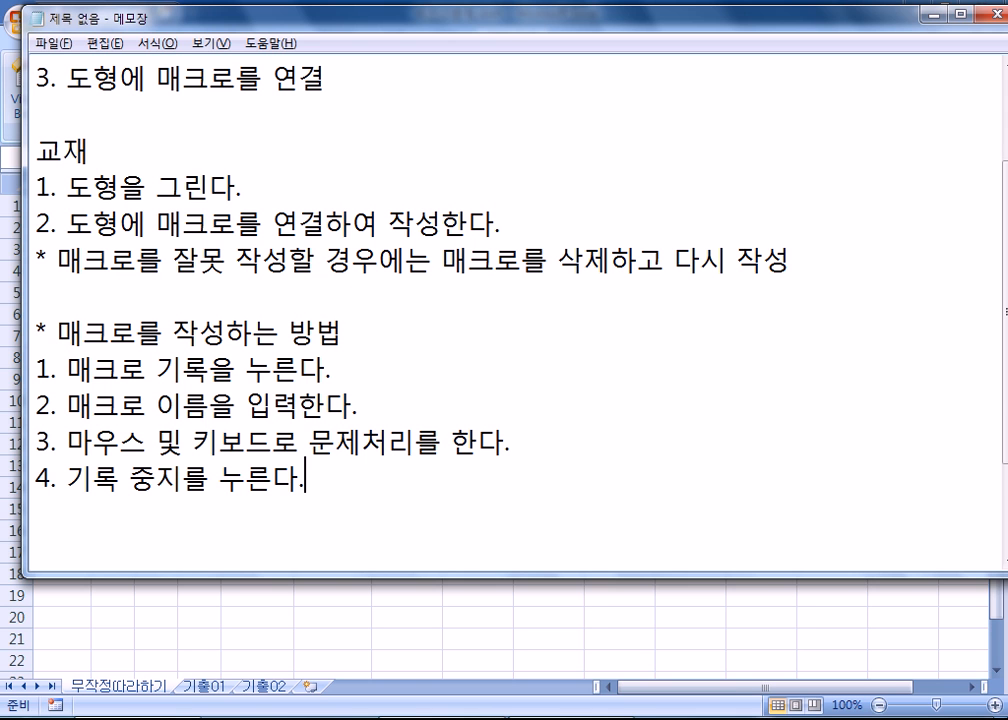
- Switch back to the Excel workbook, clear the totals in F4:F12, and select title cell A1
key("alt+Tab")
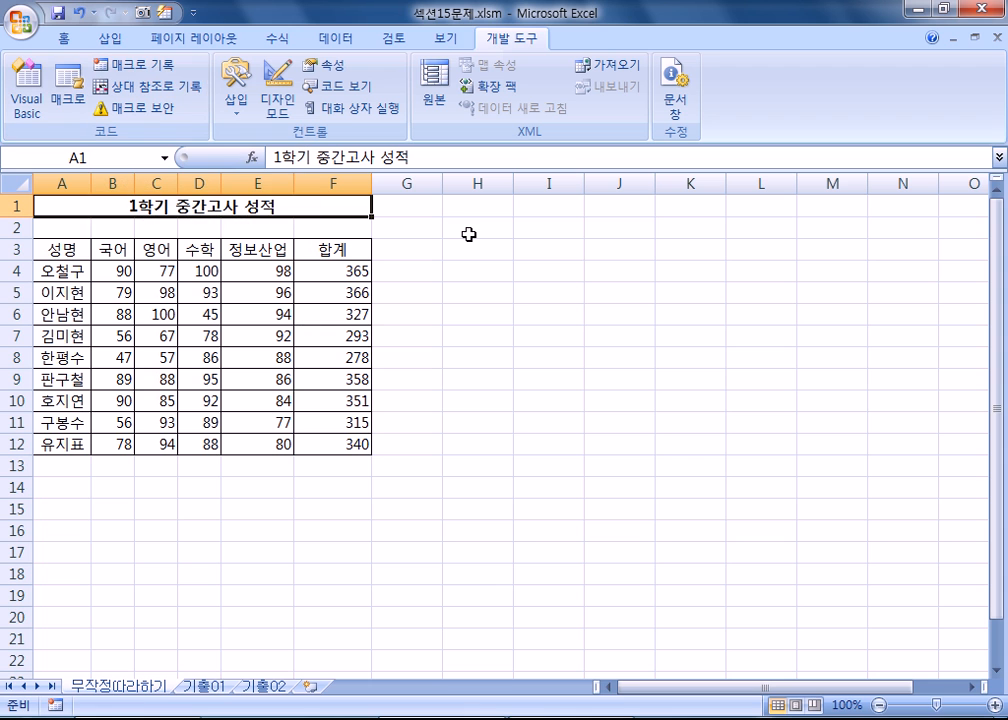
left_click_drag(345, 268, 351, 444)
key("Delete")
left_click(116, 206)
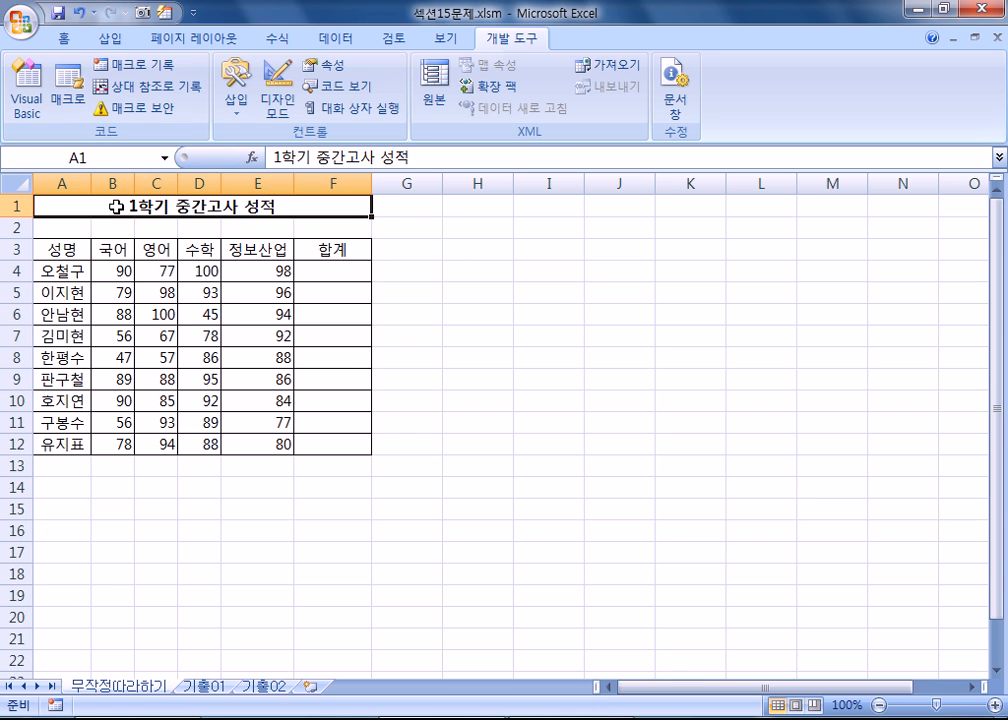
- Compare the full score range B4:F12 with the total range F4:F12 as selections, and reselect title cell A1
left_click_drag(120, 270, 336, 446)
left_click_drag(326, 279, 319, 445)
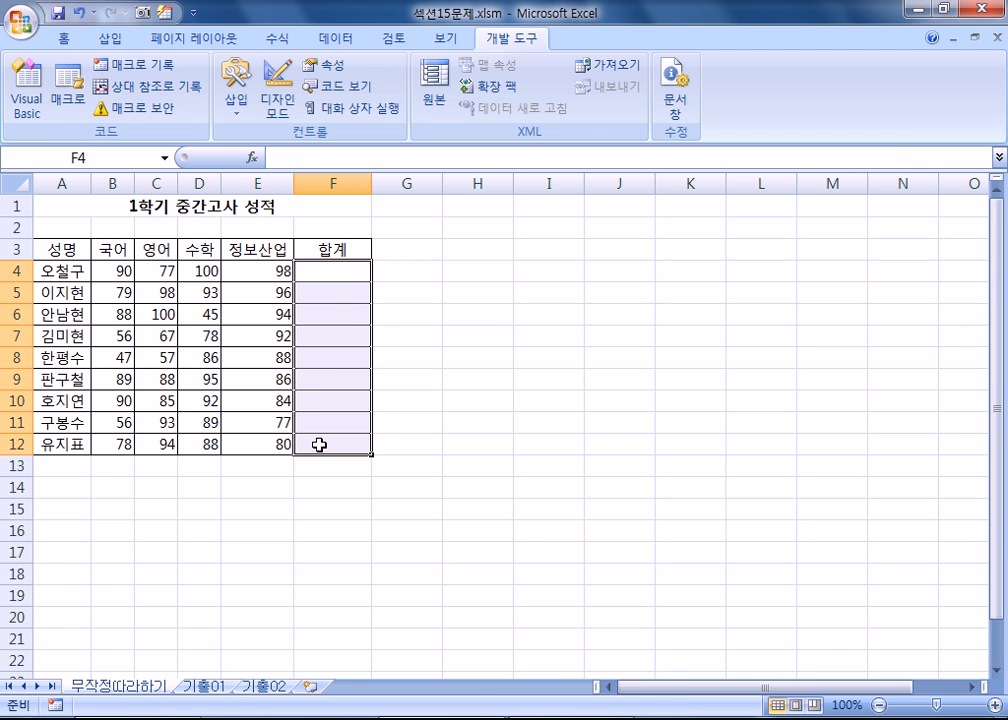
left_click(56, 203)
- Bring up the notes and move their window beside the grade table so both can be read
key("alt+Tab")
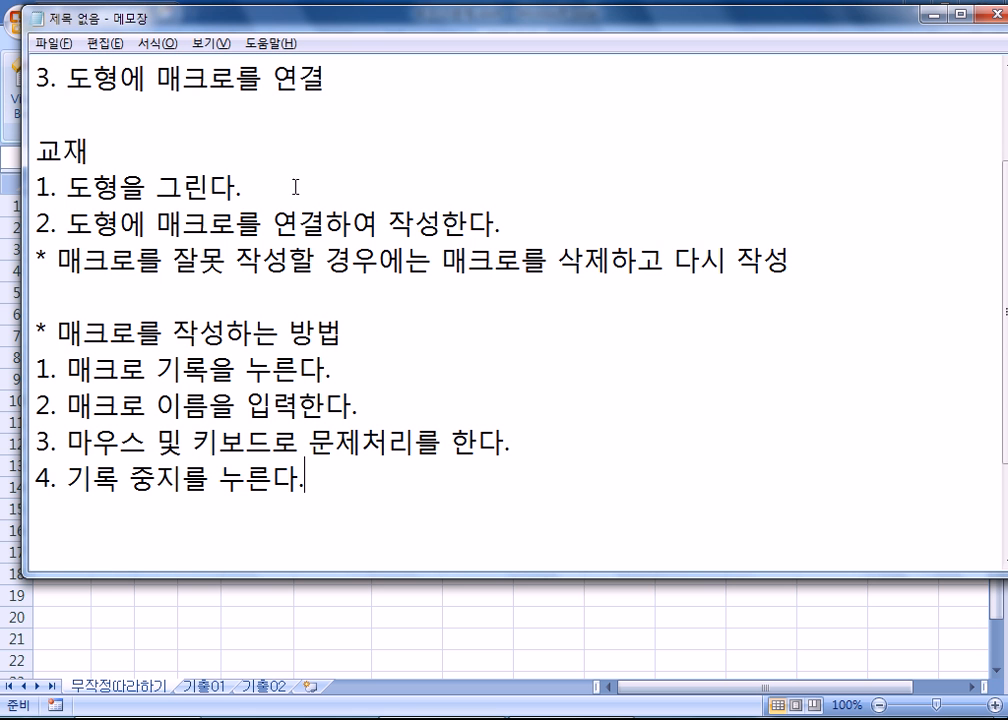
left_click_drag(223, 22, 667, 14)
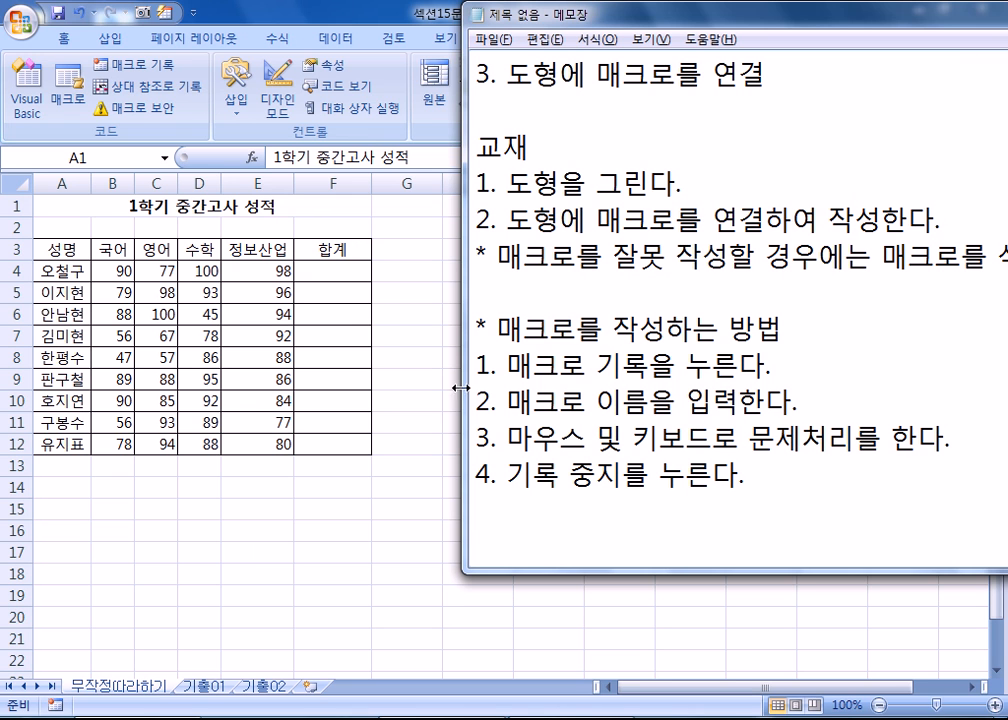
- Return to Excel and start recording a macro named "합계", replacing the existing macro of that name
left_click(164, 74)
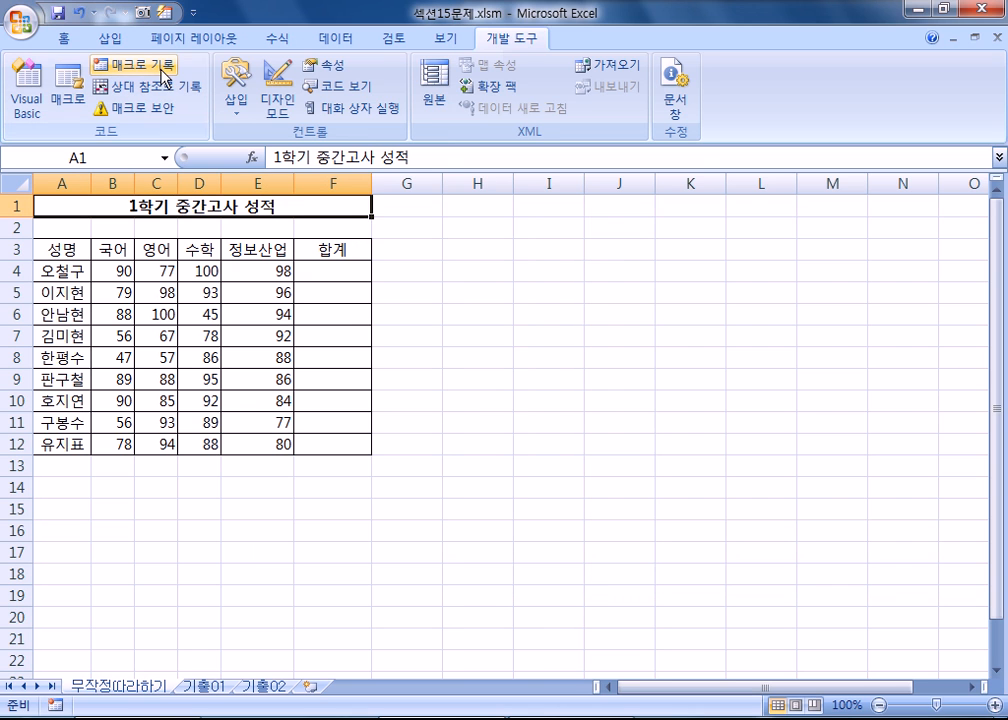
left_click(164, 74)
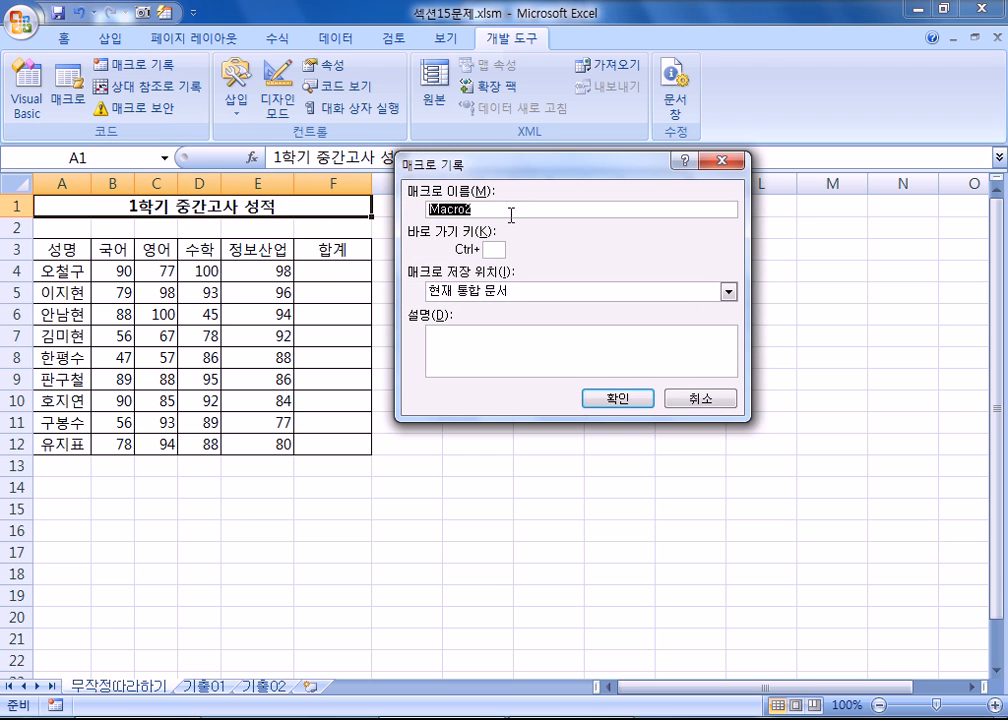
type("합계")
left_click(620, 400)
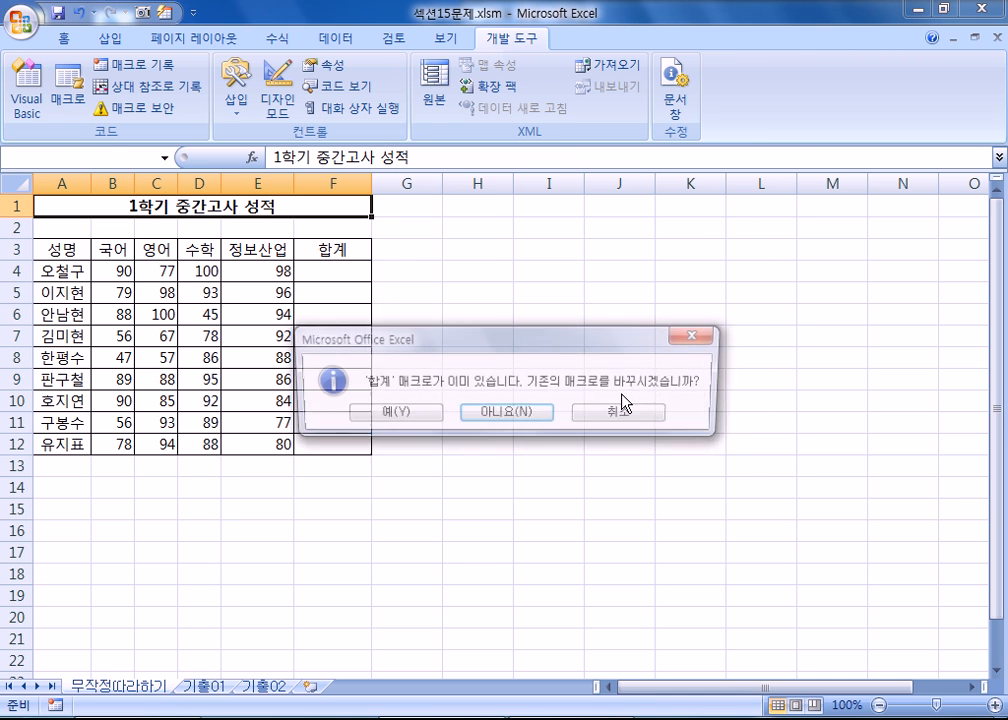
left_click_drag(567, 347, 651, 274)
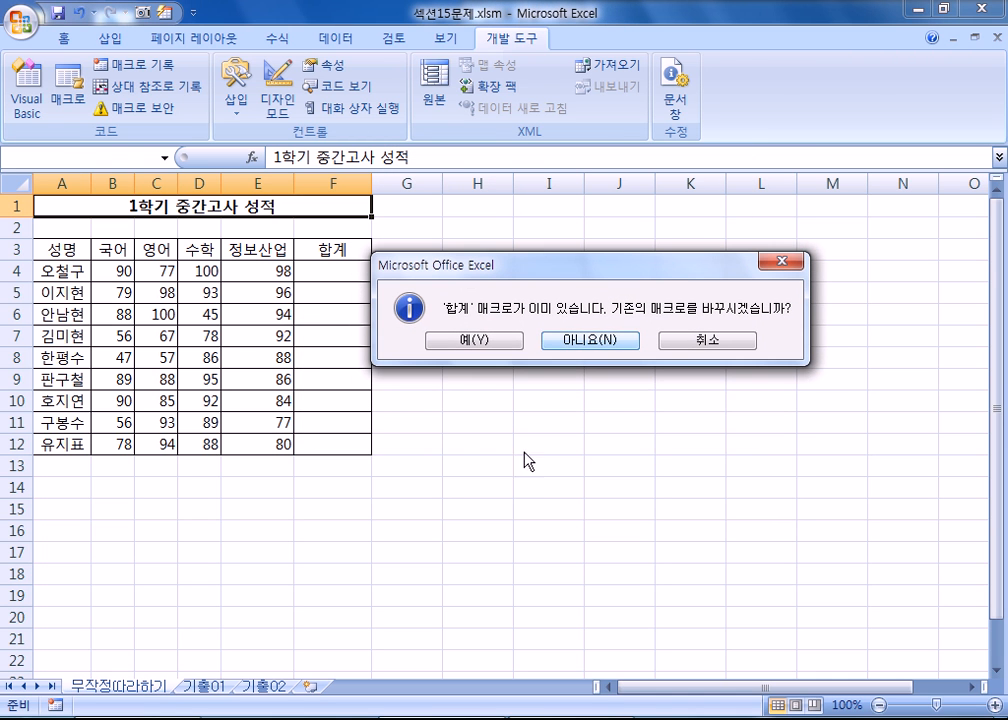
left_click(496, 343)
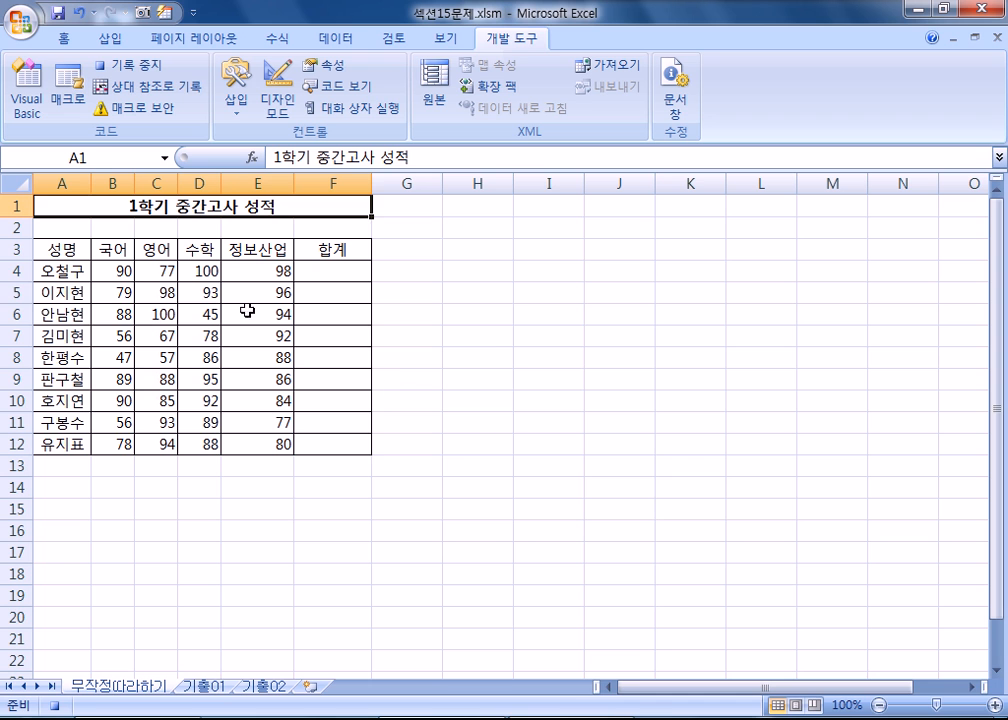
- Apply AutoSum to the range B4:F12 to fill the "합계" column within the recording
left_click_drag(126, 268, 343, 444)
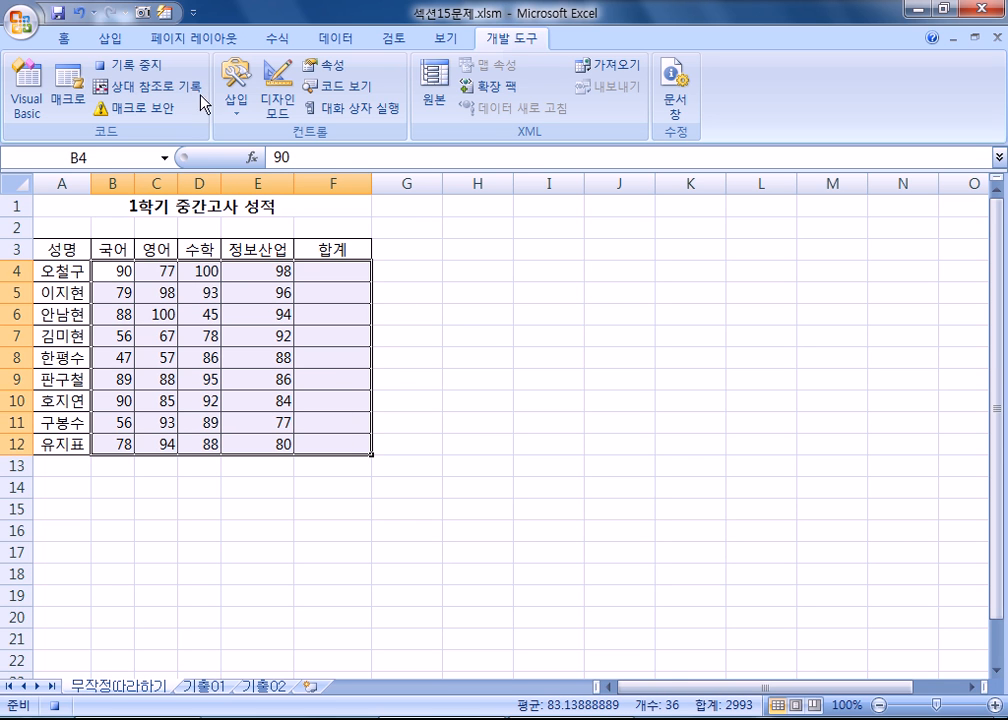
left_click(292, 38)
left_click(83, 72)
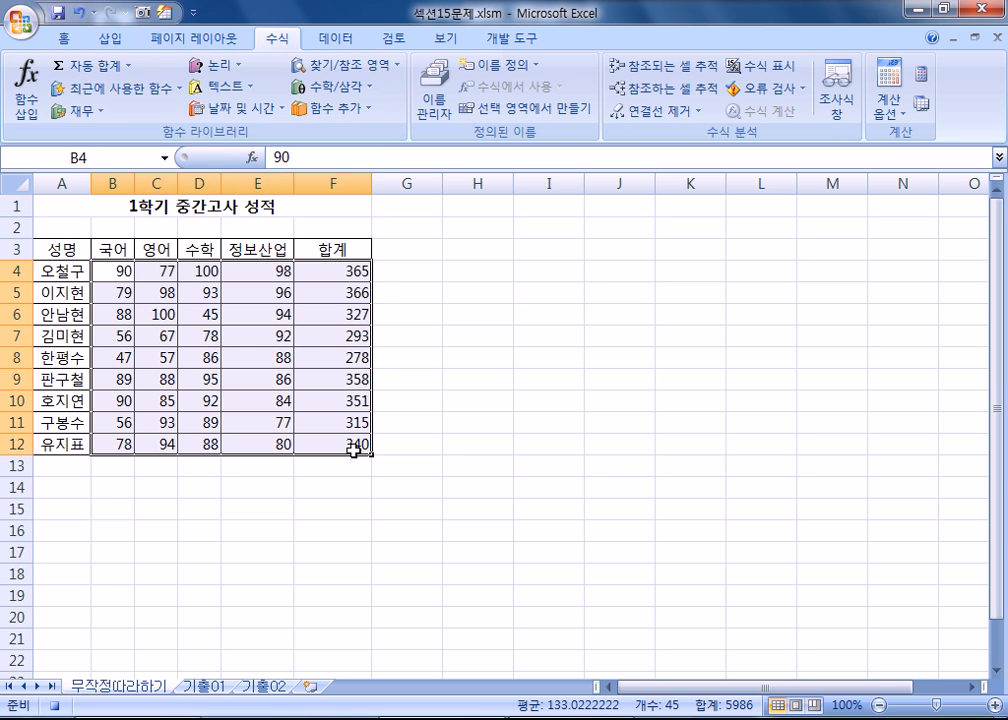
- Select title cell A1 and stop the macro recording
left_click(78, 207)
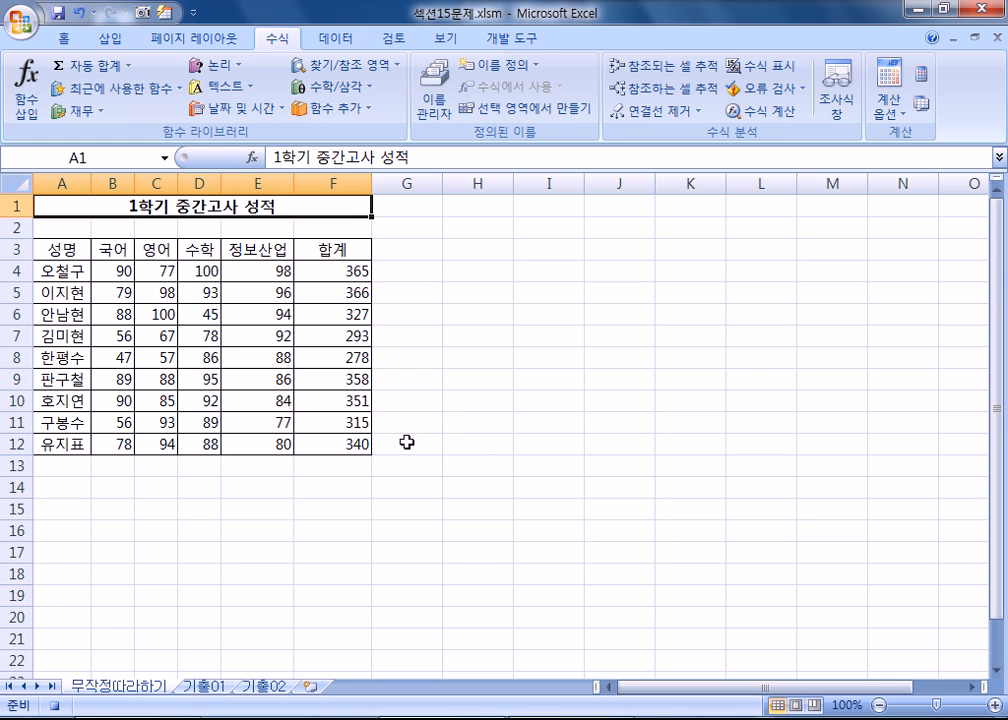
left_click(514, 40)
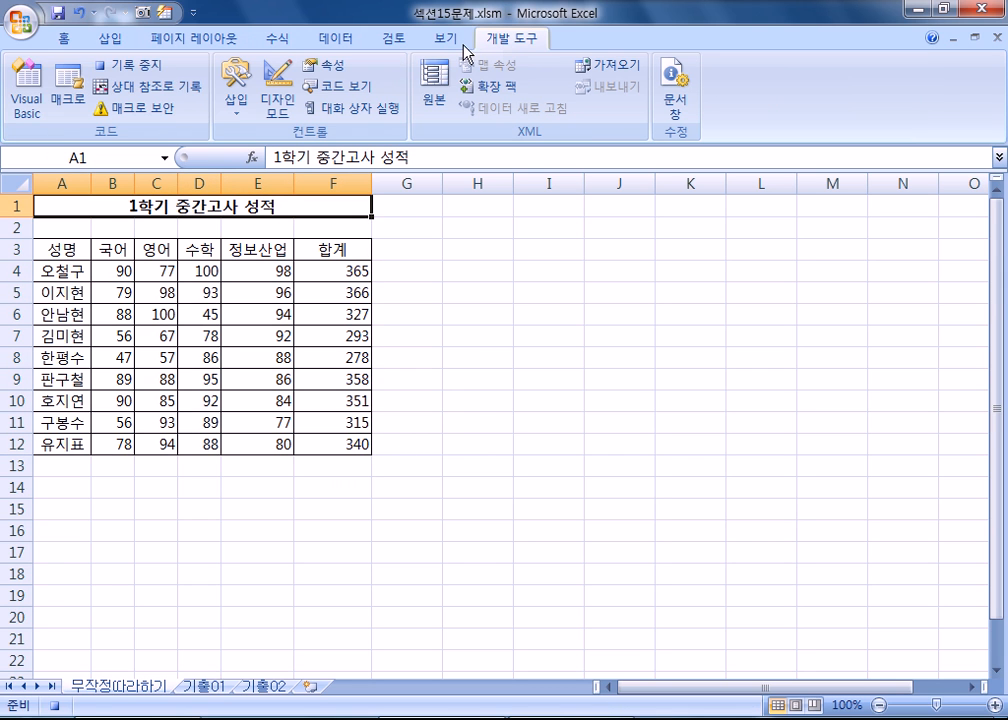
left_click(143, 68)
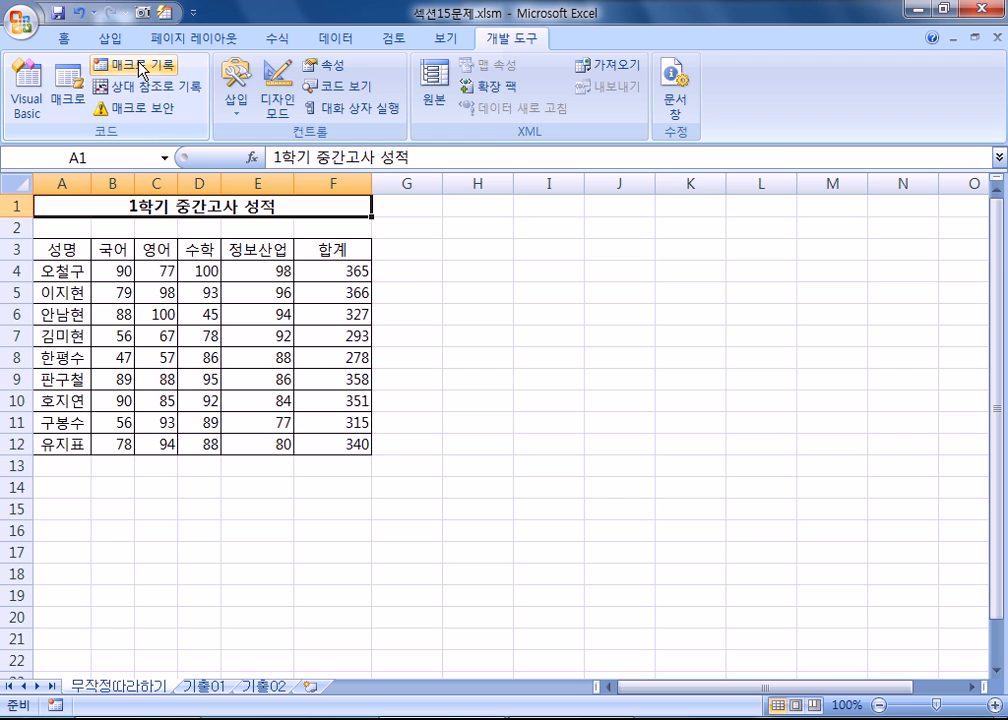
- Switch to the notes and highlight "매크로를 작성" in the first item under "일반적인 경우"
key("alt+Tab")
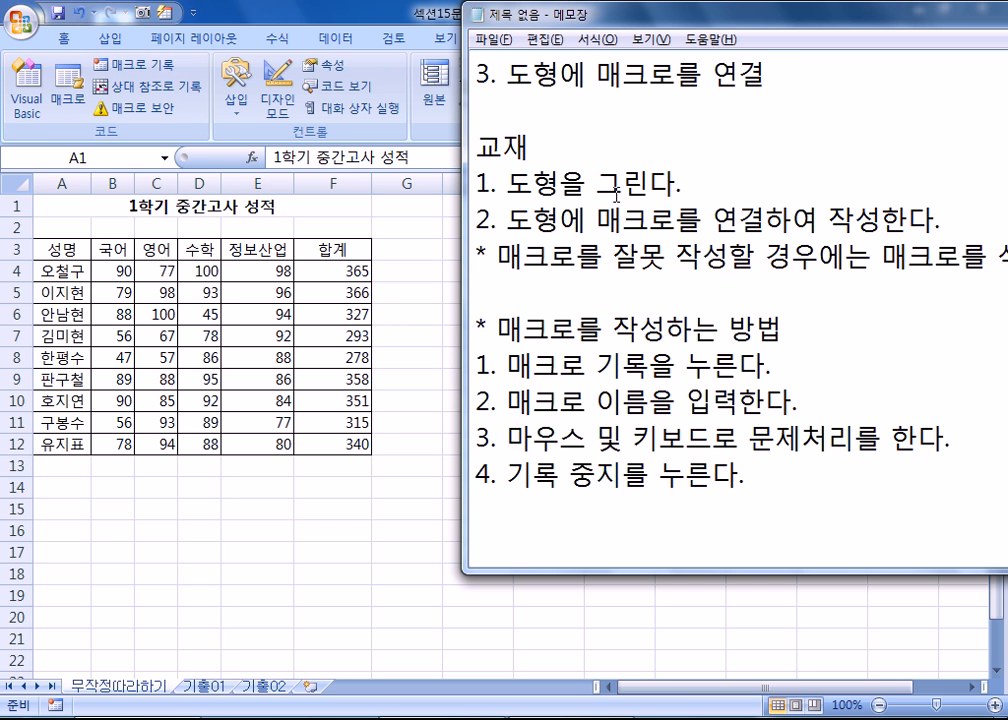
scroll(628, 168, "up", 2)
left_click_drag(519, 118, 697, 111)
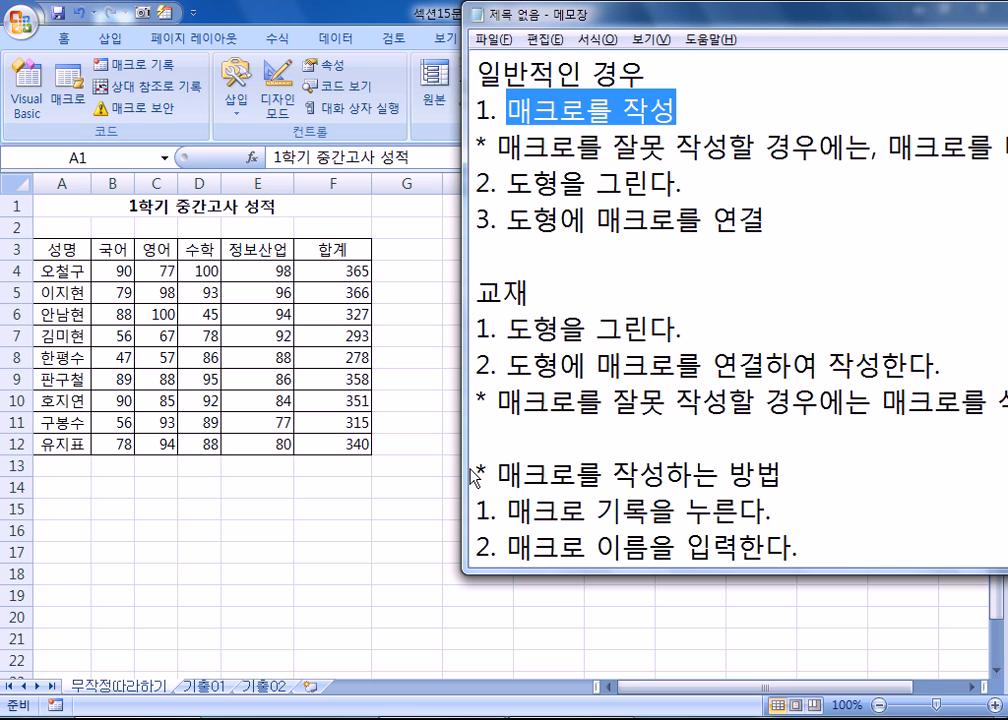
- Move the notes window over the sheet and enlarge it so all the notes down to item 4 are in view
left_click_drag(466, 289, 445, 290)
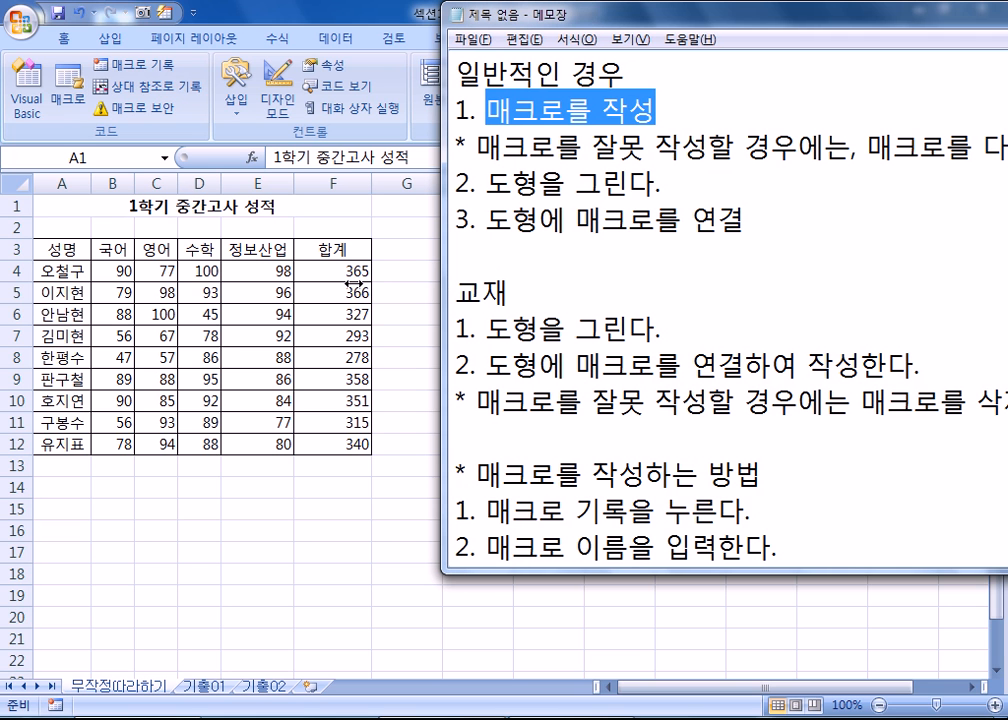
left_click_drag(737, 22, 397, 16)
left_click(248, 475)
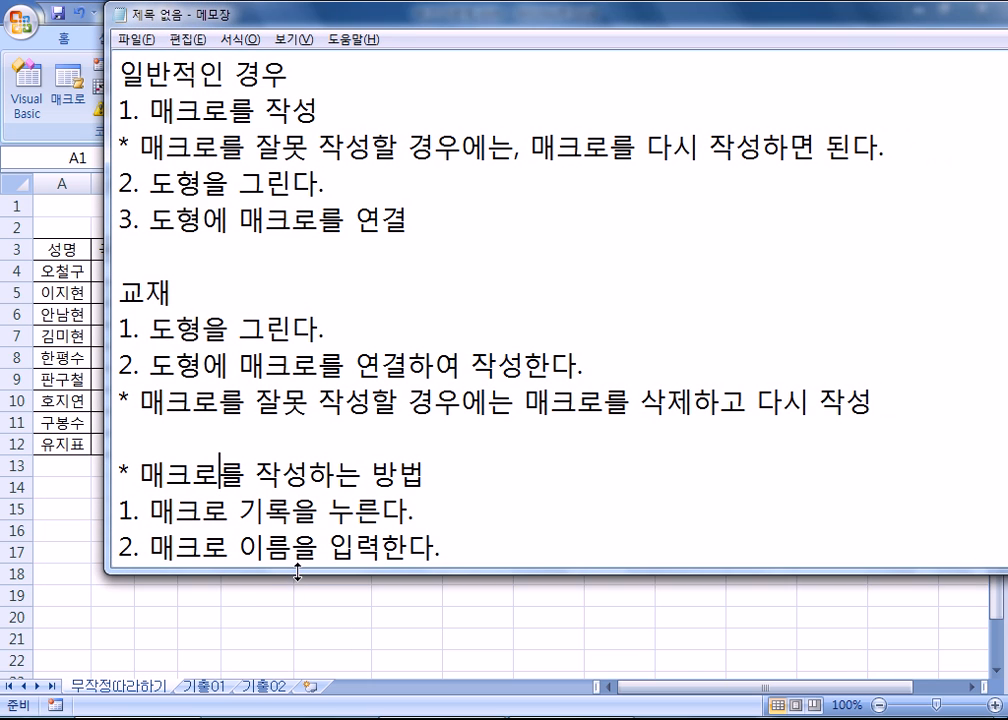
left_click_drag(295, 572, 293, 677)
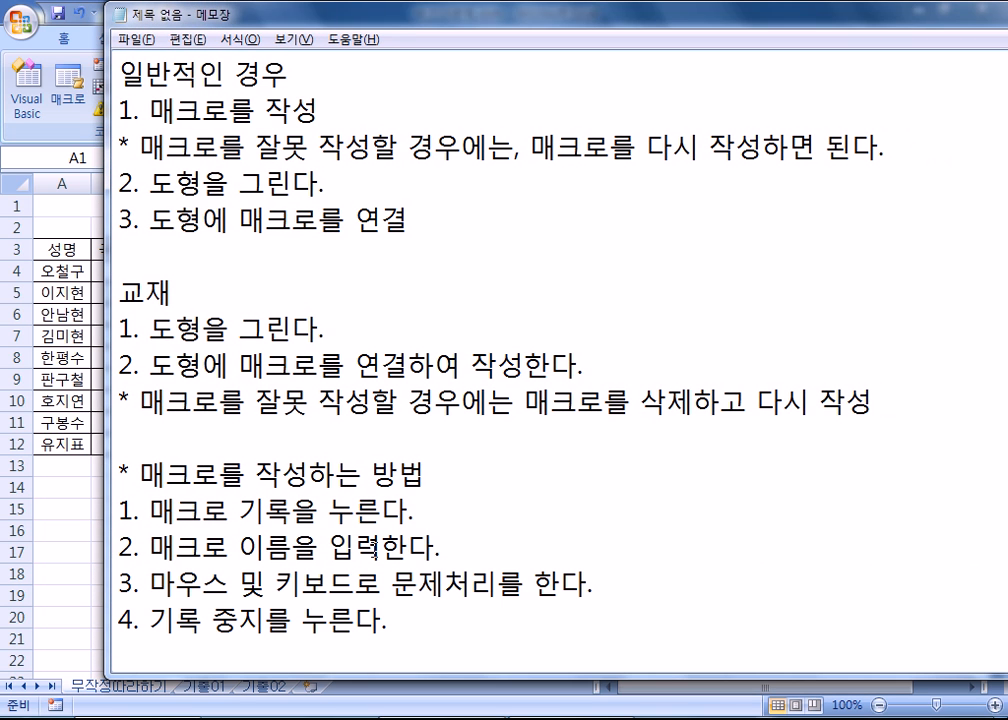
- Highlight recording items 3 and 4 in the notes, followed by "매크로를 작성" and "도형을 그린다." under "일반적인 경우"
left_click_drag(150, 584, 521, 598)
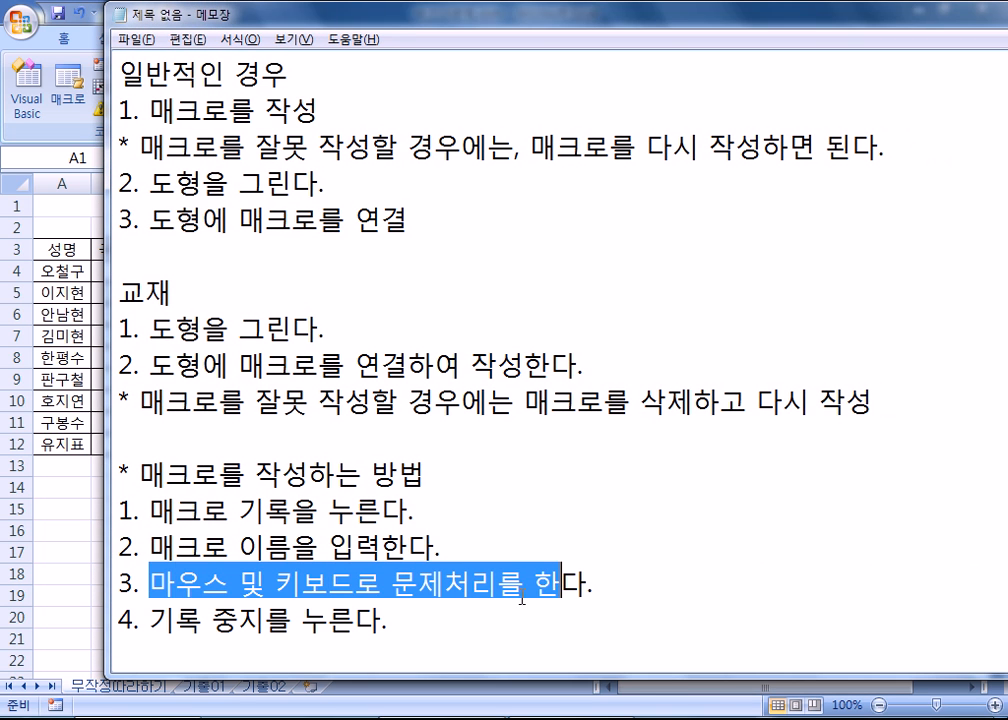
left_click_drag(337, 611, 175, 614)
left_click_drag(148, 107, 319, 104)
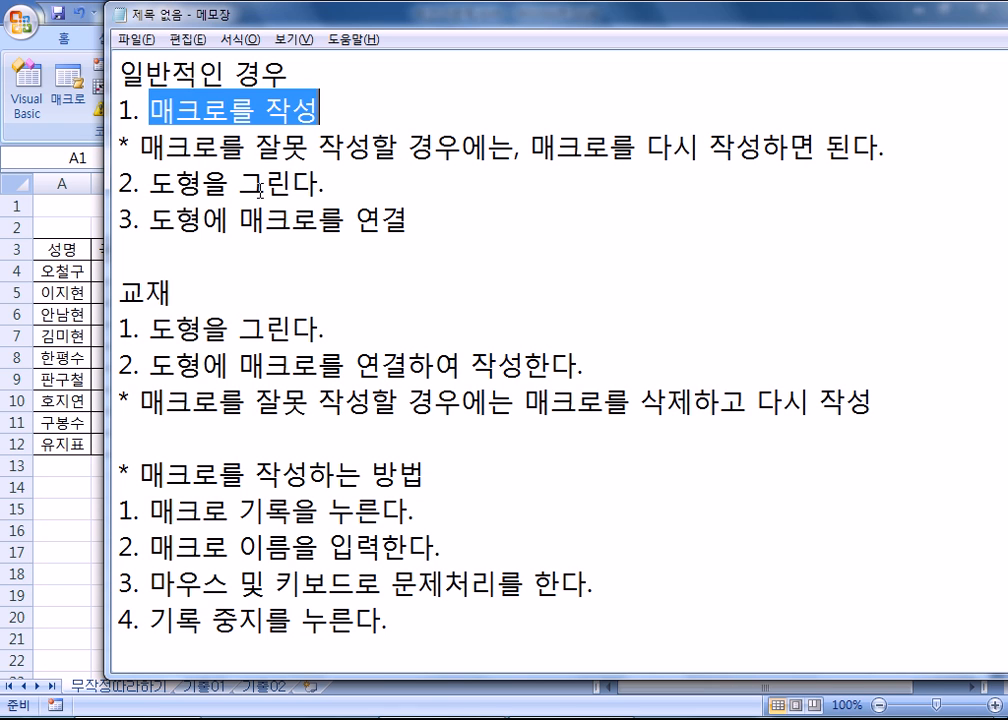
left_click_drag(148, 184, 332, 190)
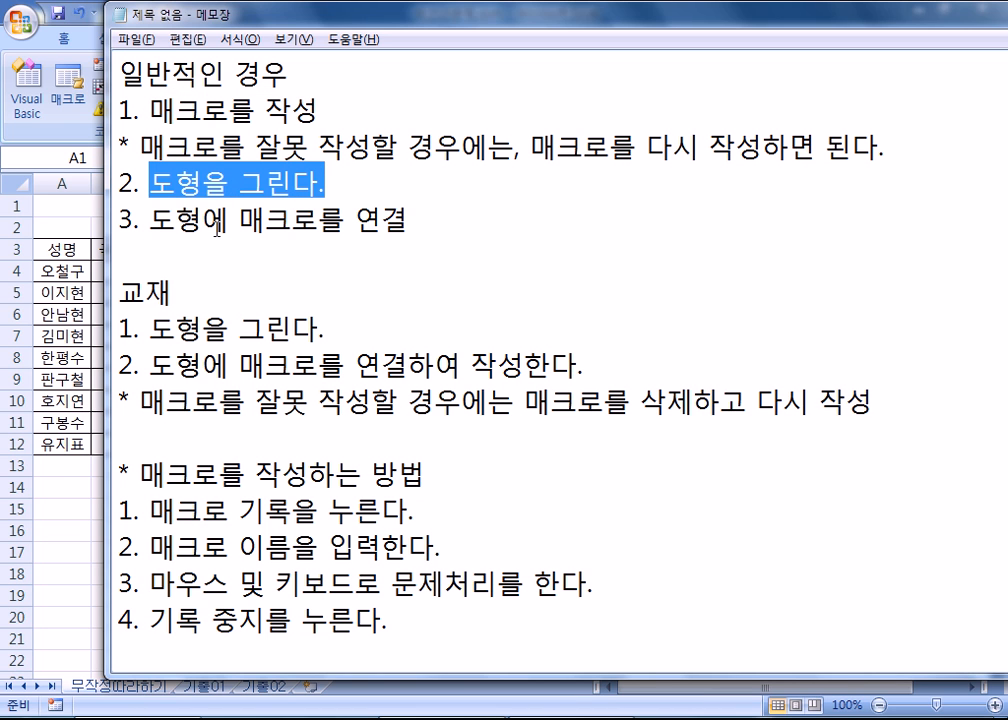
- Switch to Excel and draw a form-control button covering cells C14:D15
key("alt+Tab")
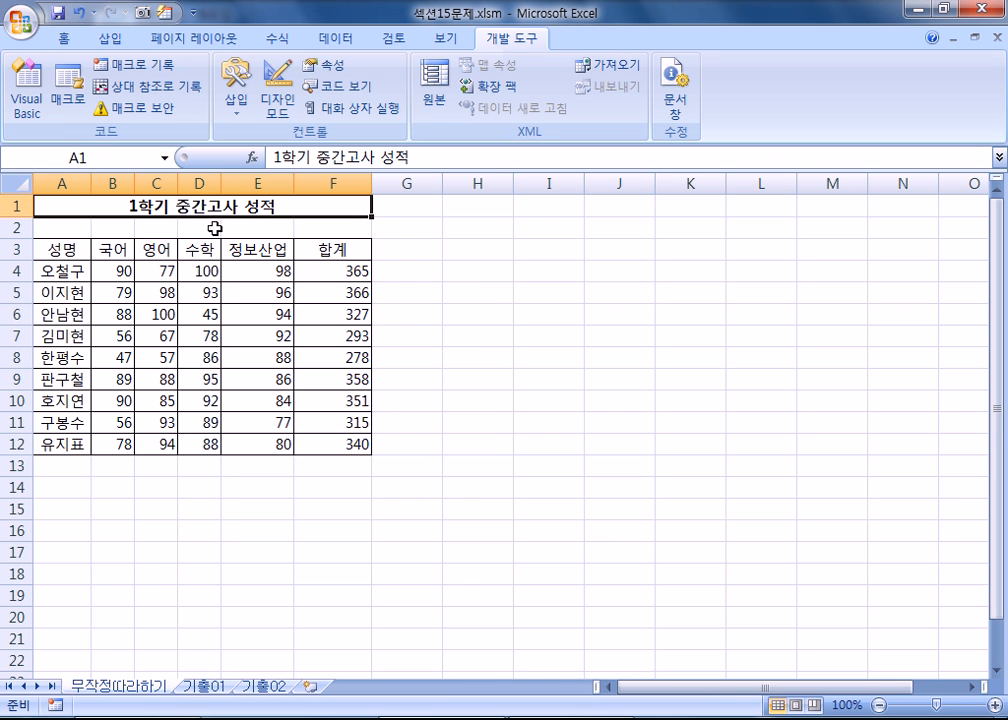
left_click_drag(157, 488, 191, 506)
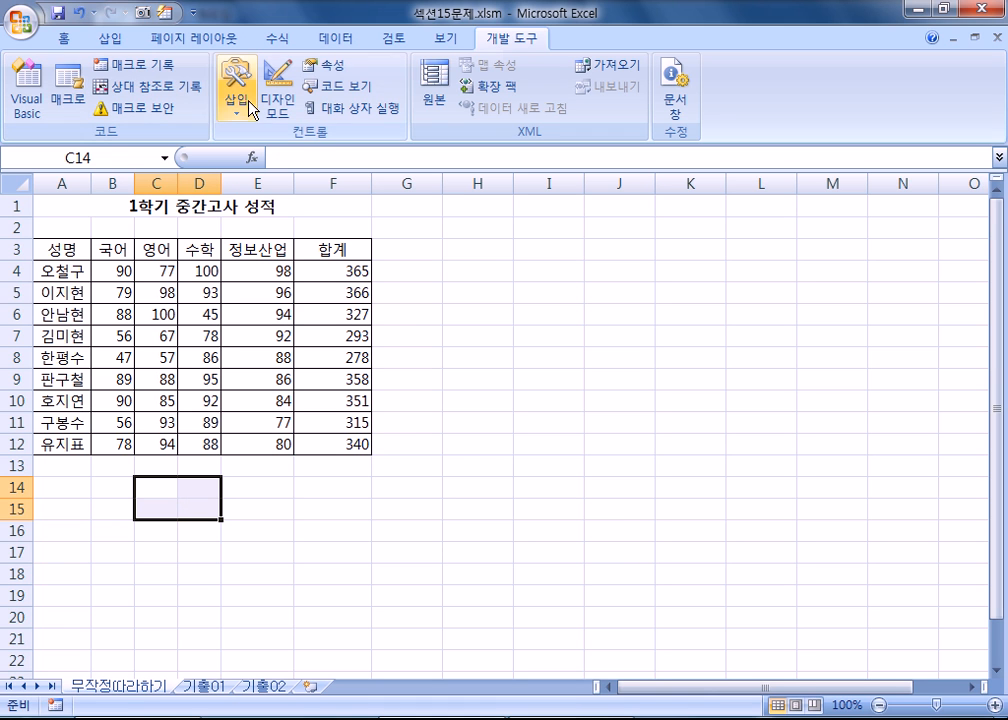
left_click(233, 108)
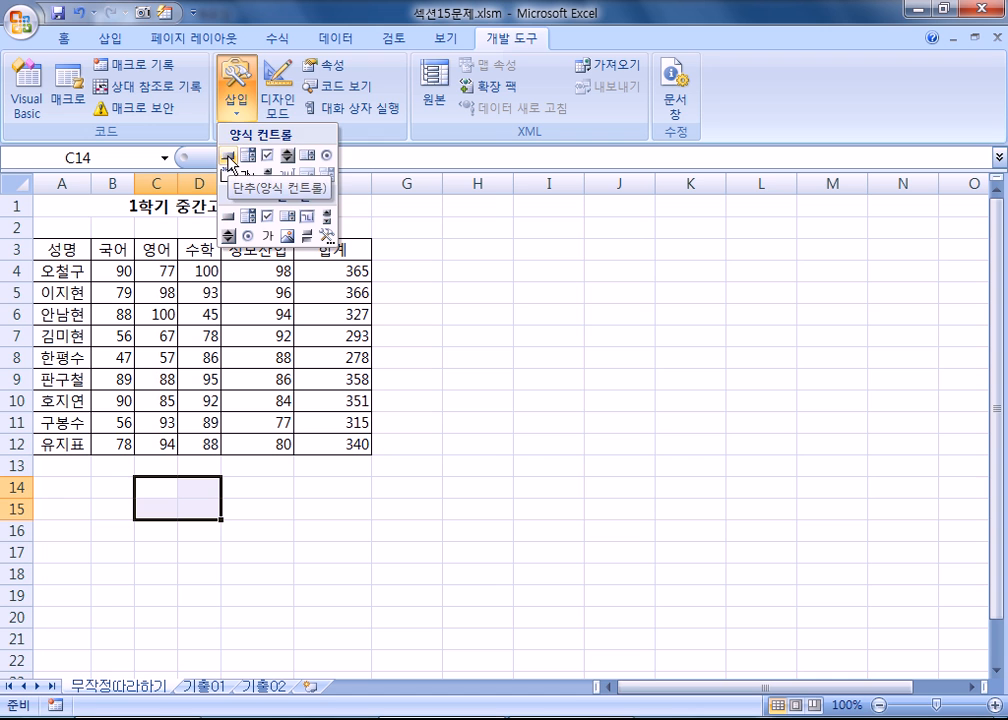
left_click(229, 156)
left_click_drag(134, 478, 221, 520)
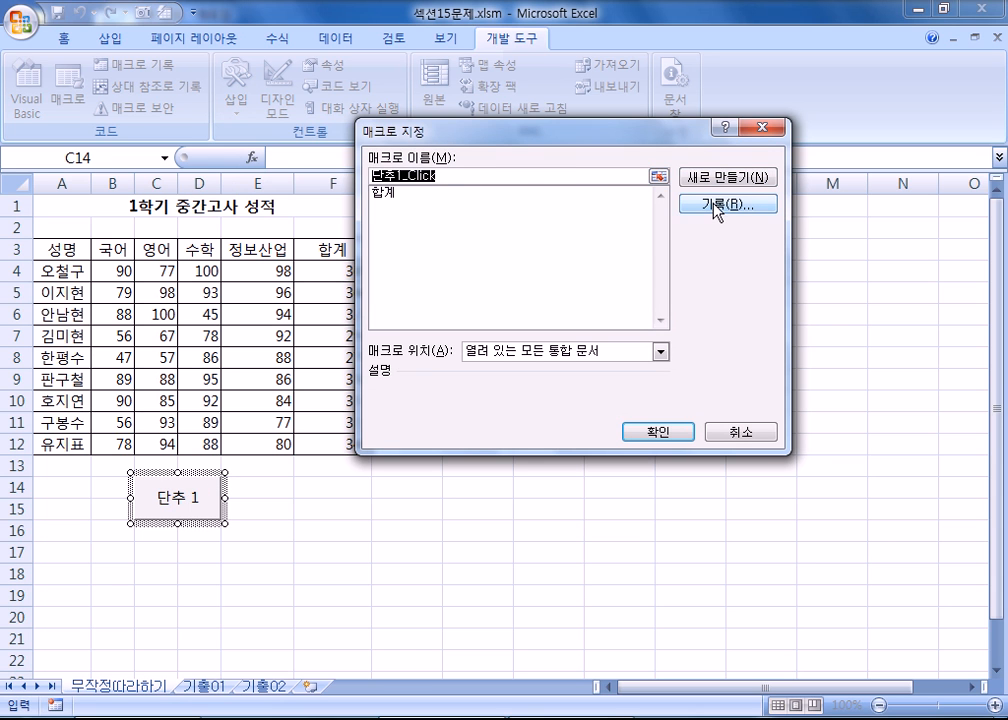
- Assign the macro "합계" to the new button and change its caption to "합계"
left_click(386, 194)
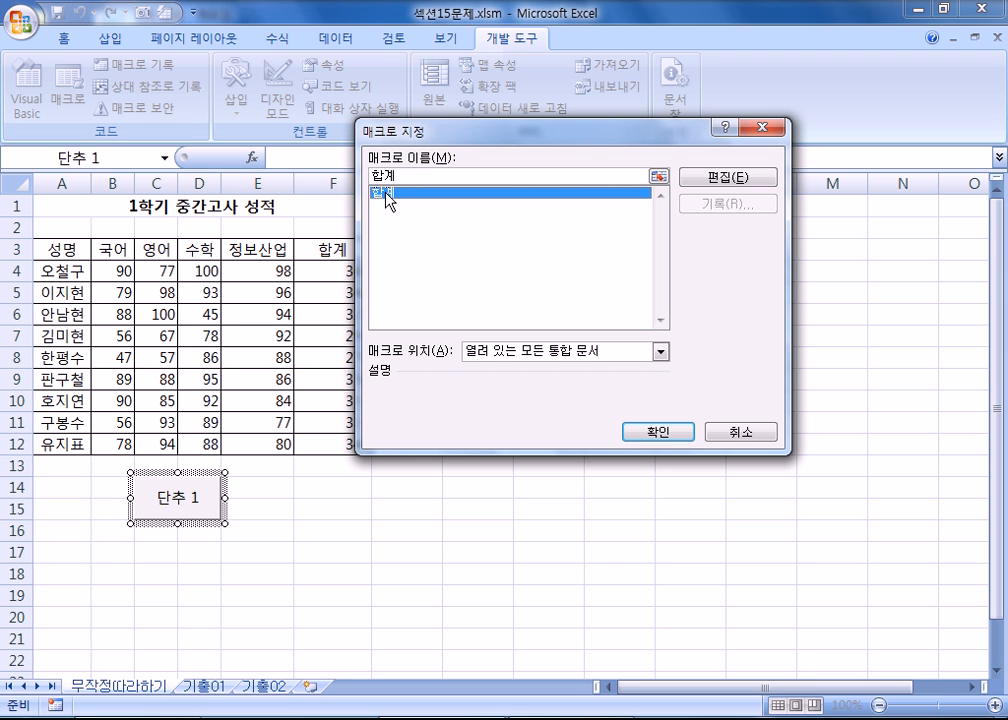
left_click(656, 437)
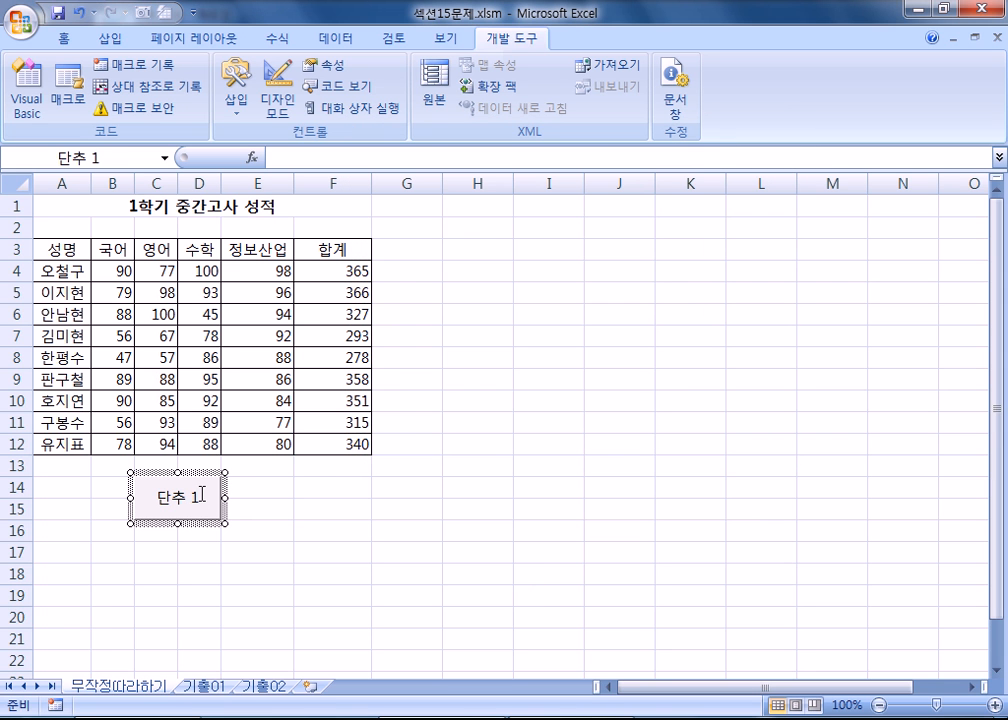
left_click_drag(201, 493, 143, 497)
type("합계")
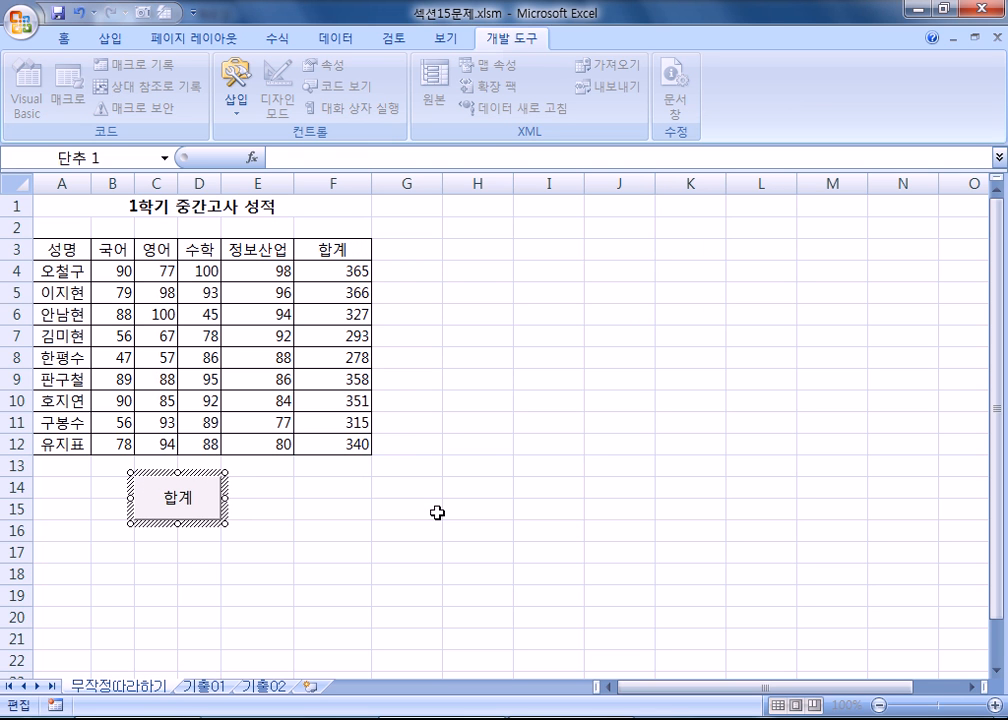
- Test the "합계" button twice, clearing the totals in F4:F12 before each run
left_click_drag(337, 270, 334, 432)
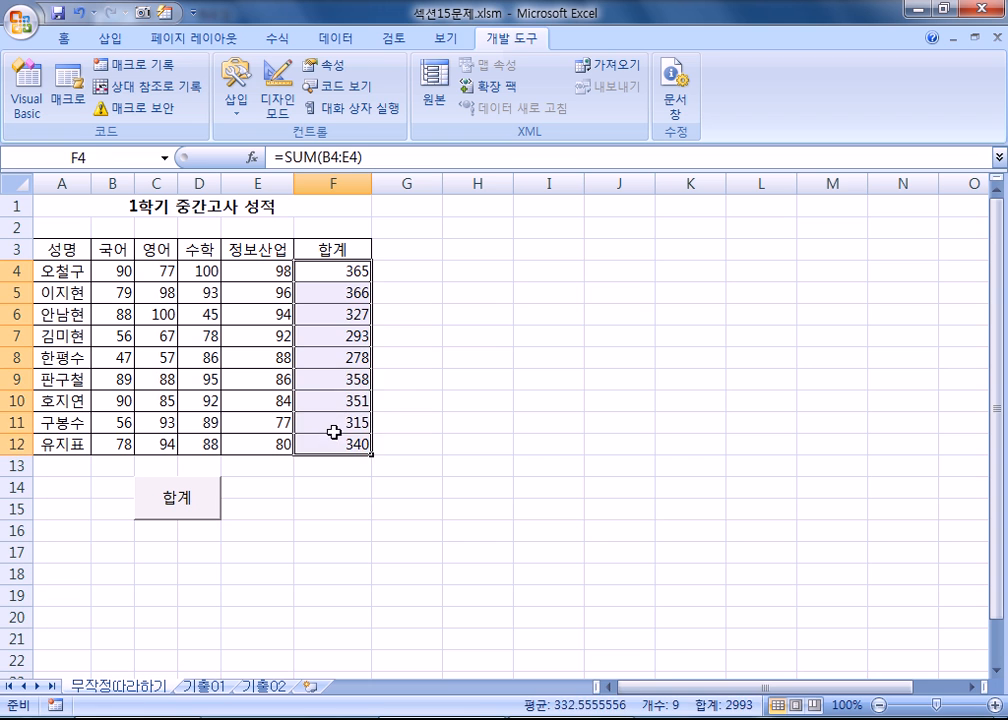
key("Delete")
left_click(452, 550)
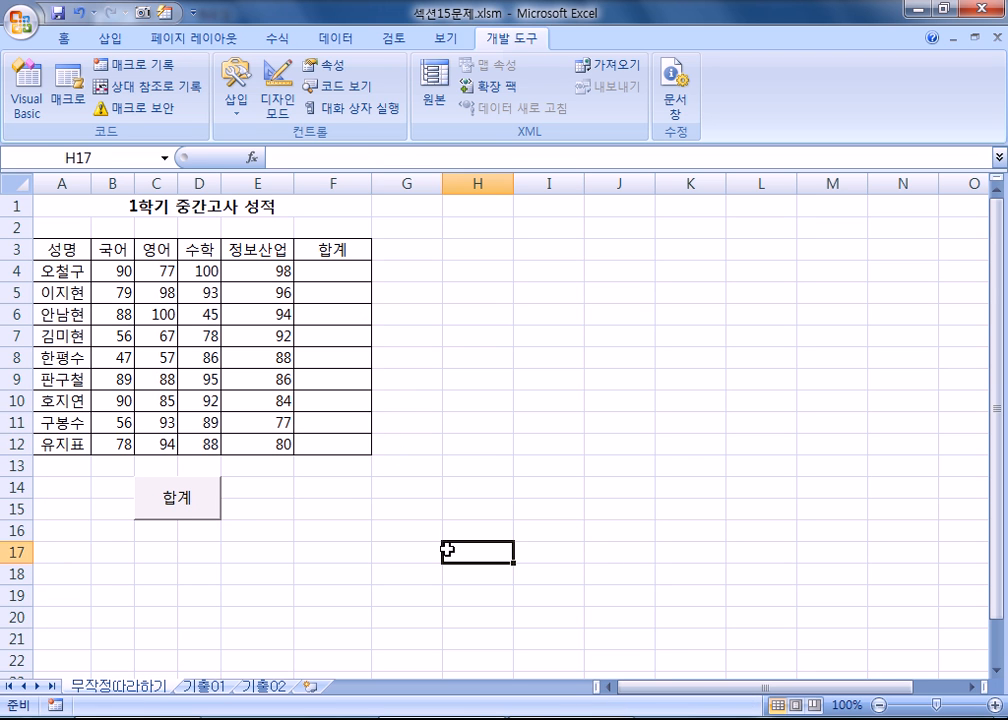
left_click(206, 514)
left_click_drag(331, 261, 331, 444)
key("Delete")
left_click(199, 508)
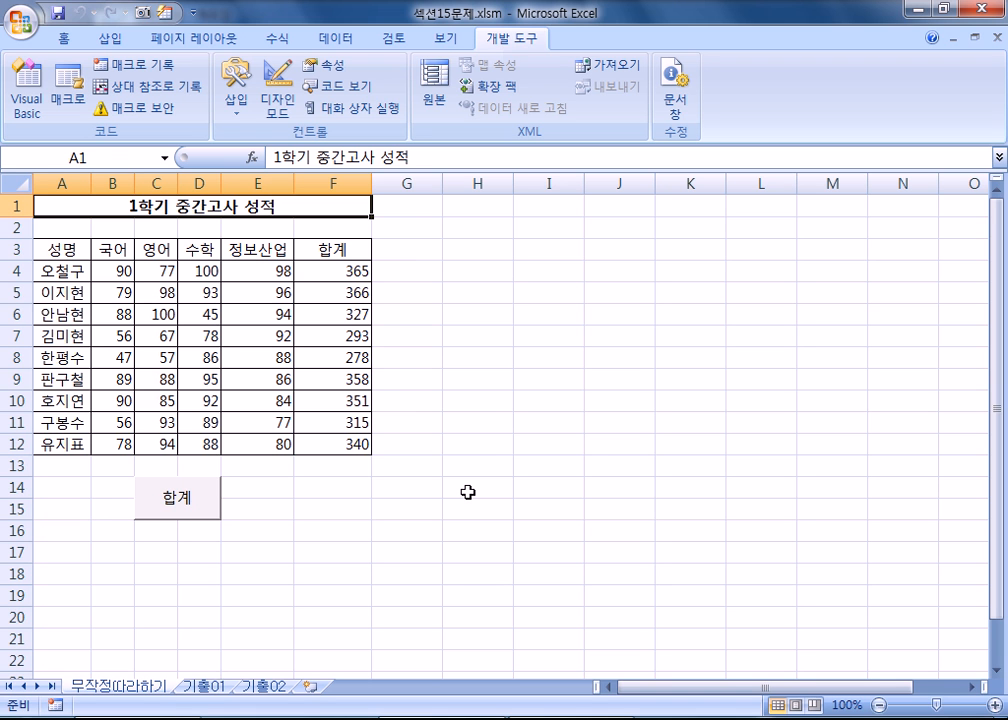
- Switch to the notes and highlight "도형을 그린다." in the first item under "교재"
key("alt+Tab")
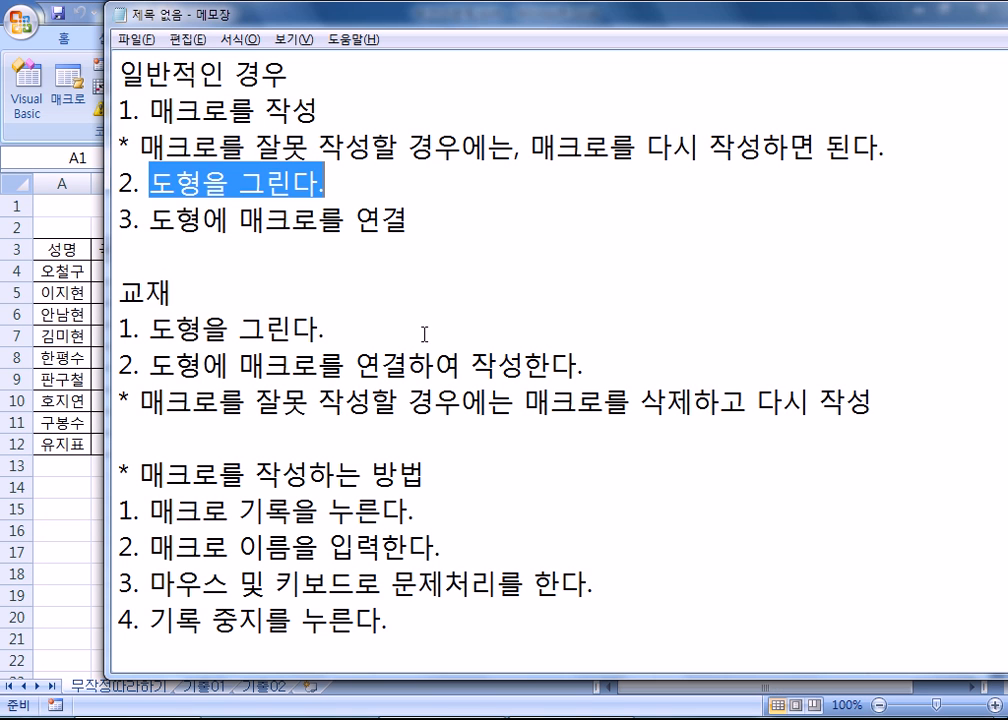
left_click_drag(150, 328, 326, 328)
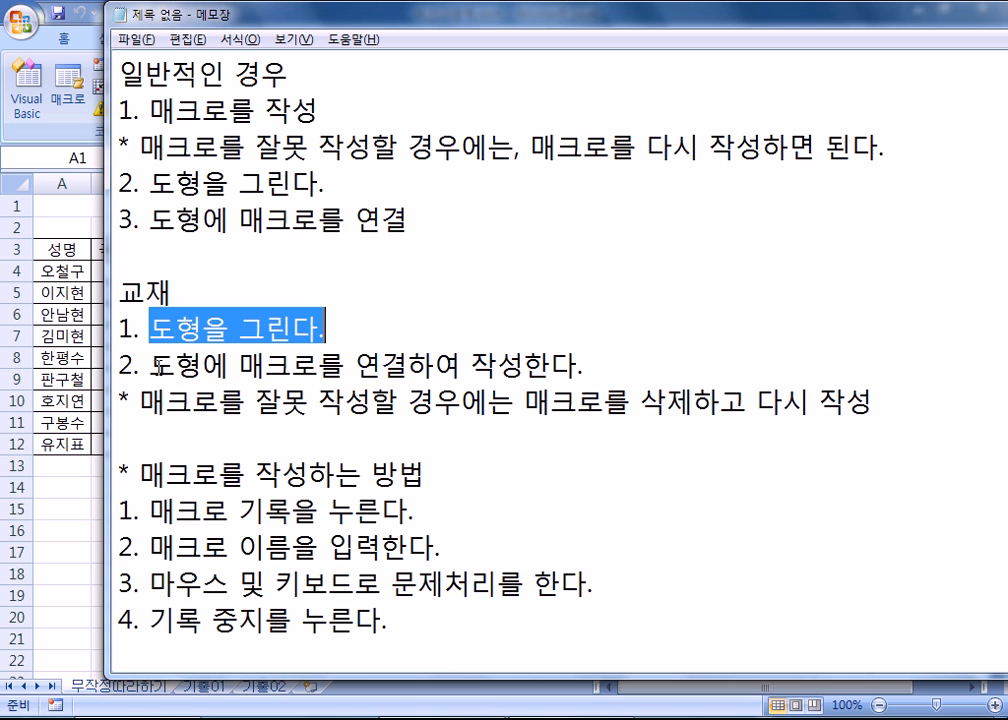
left_click(135, 257)
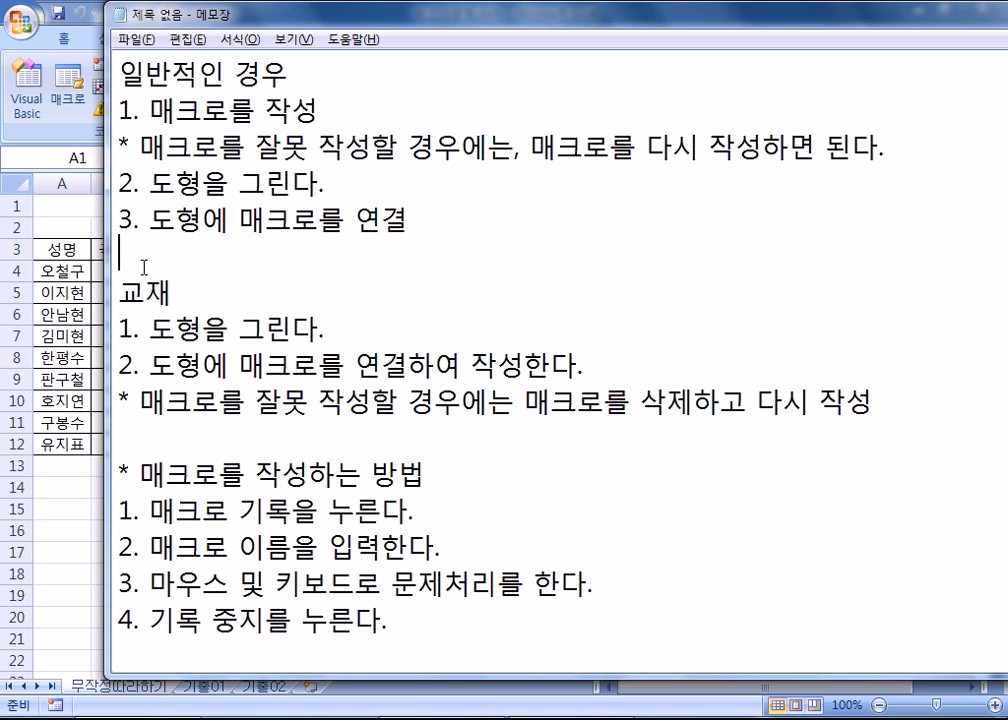
- Return to Excel and, with title cell A1 selected, start recording a macro named "셀음영" in the current workbook
key("alt+Tab")
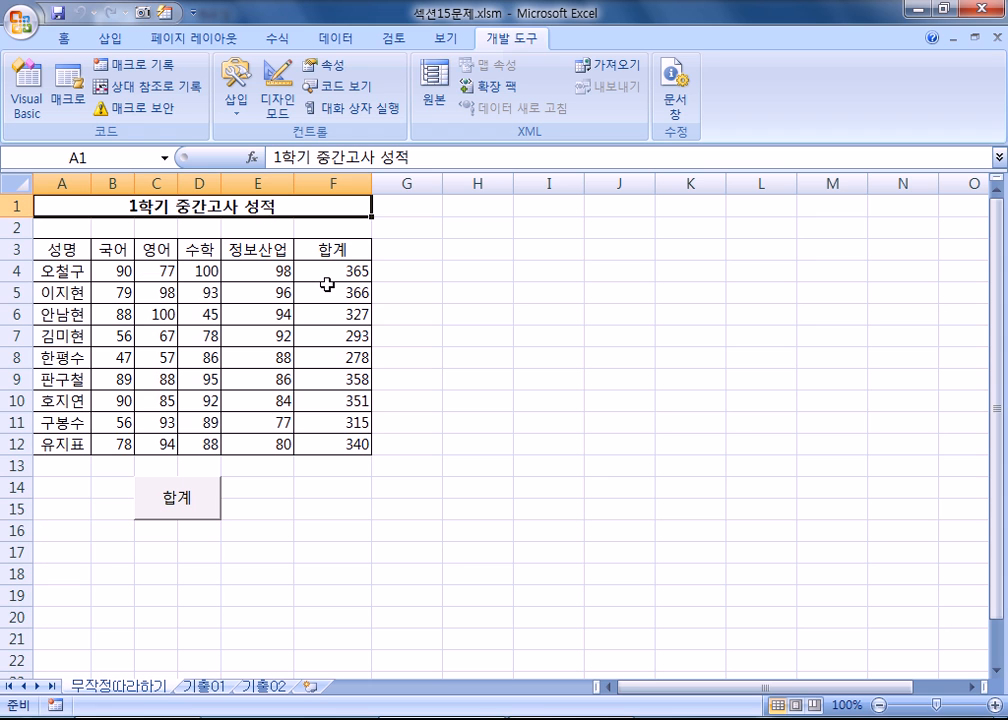
left_click_drag(72, 250, 325, 255)
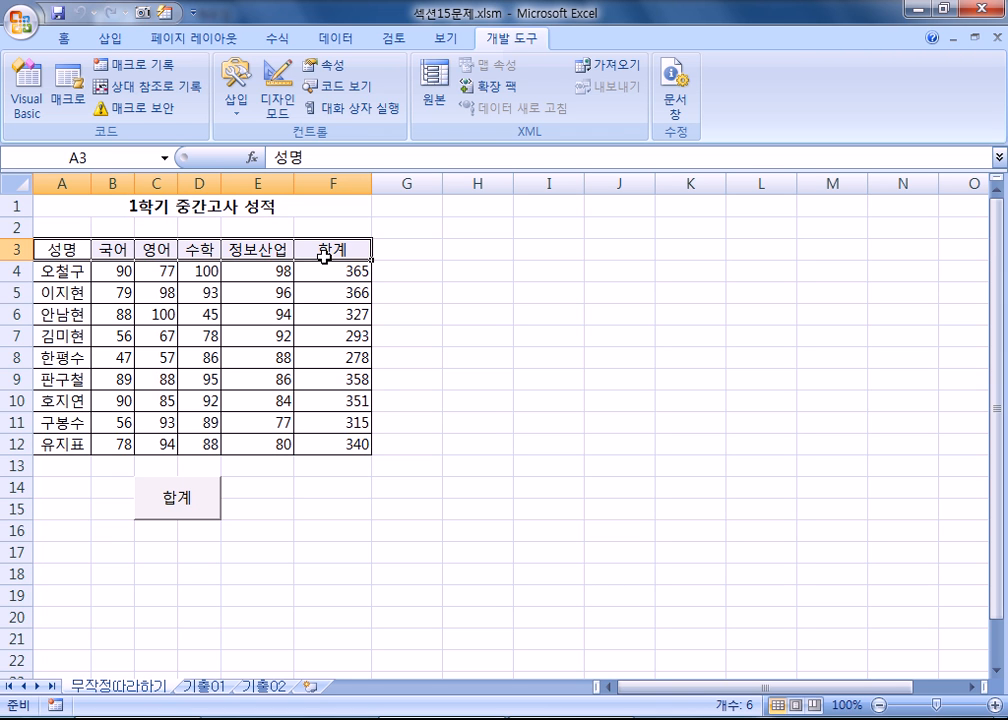
left_click(97, 205)
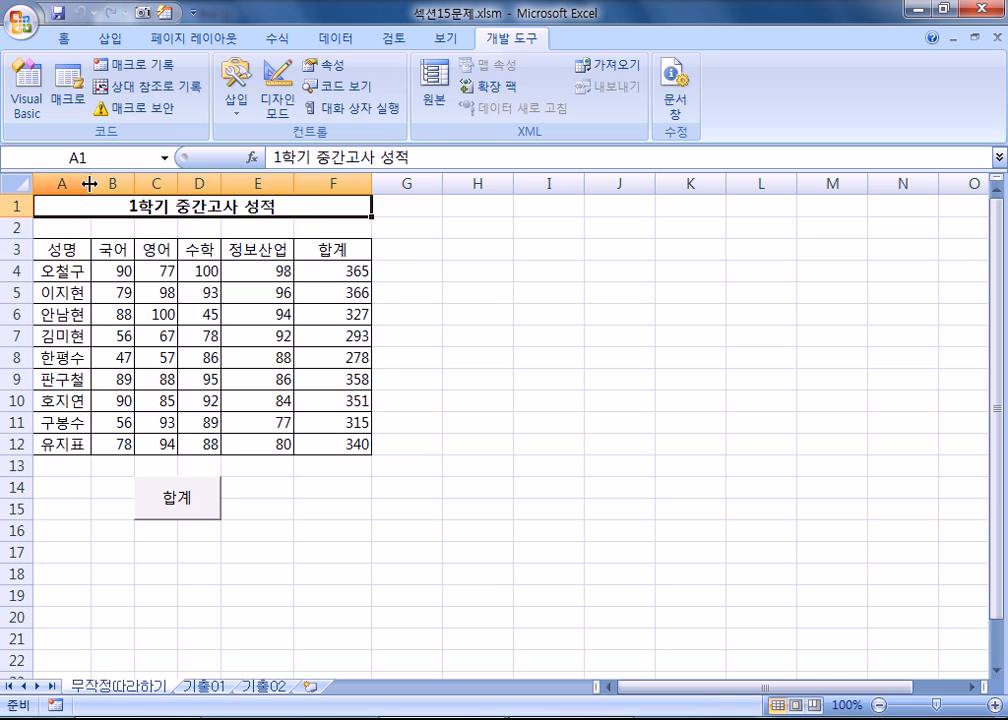
left_click(142, 74)
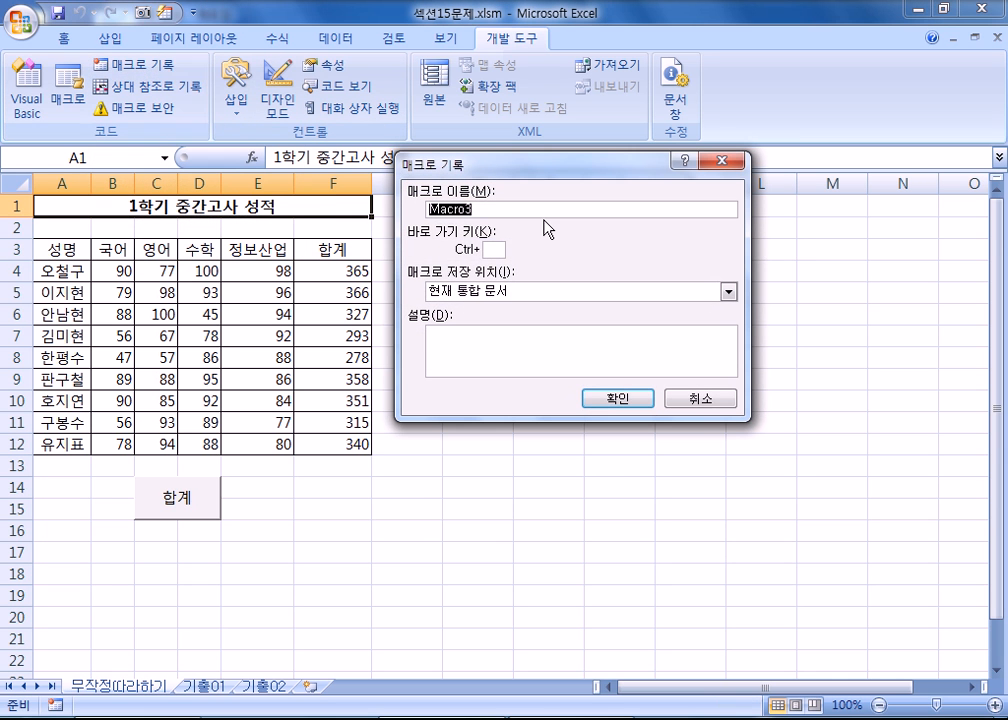
type("셀음영")
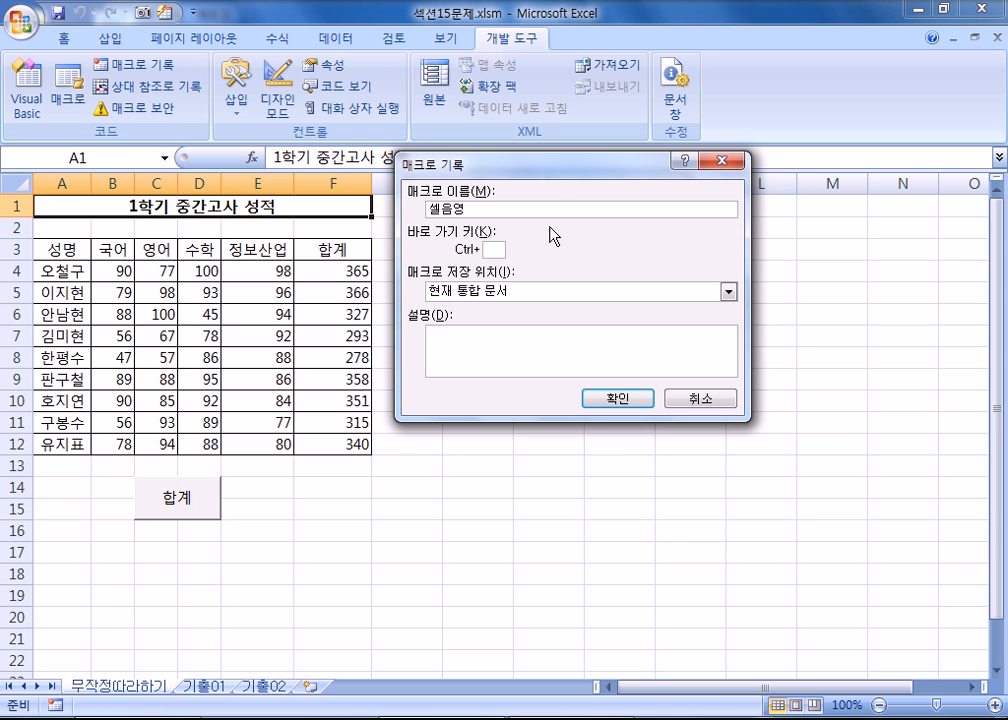
left_click(605, 400)
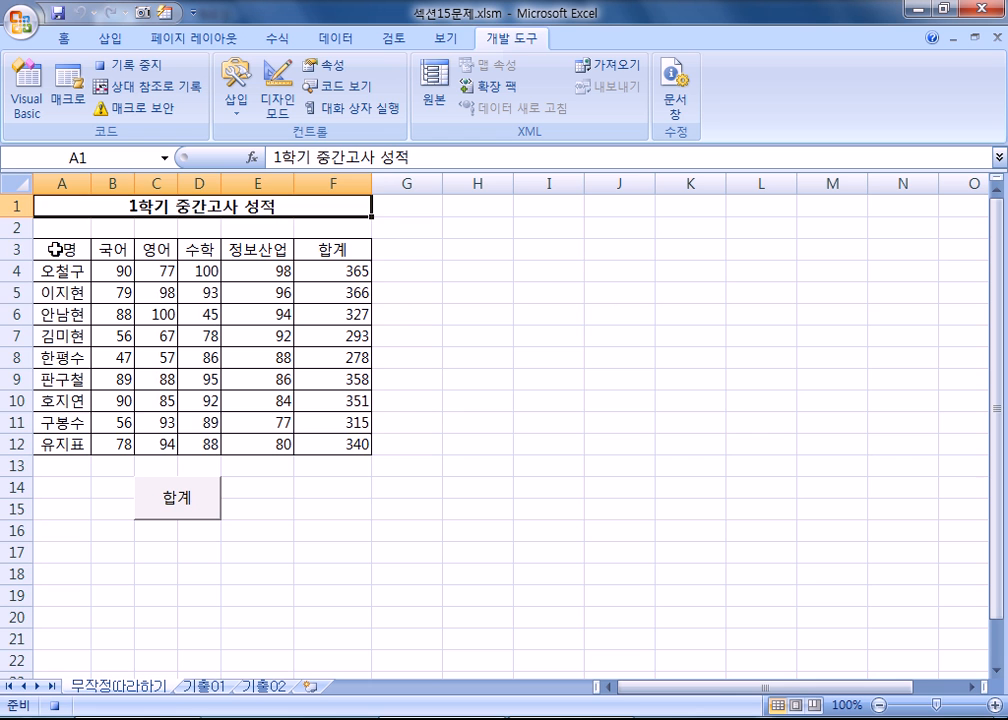
- Fill the header row A3:F3 with standard red within the recording
left_click_drag(55, 249, 318, 252)
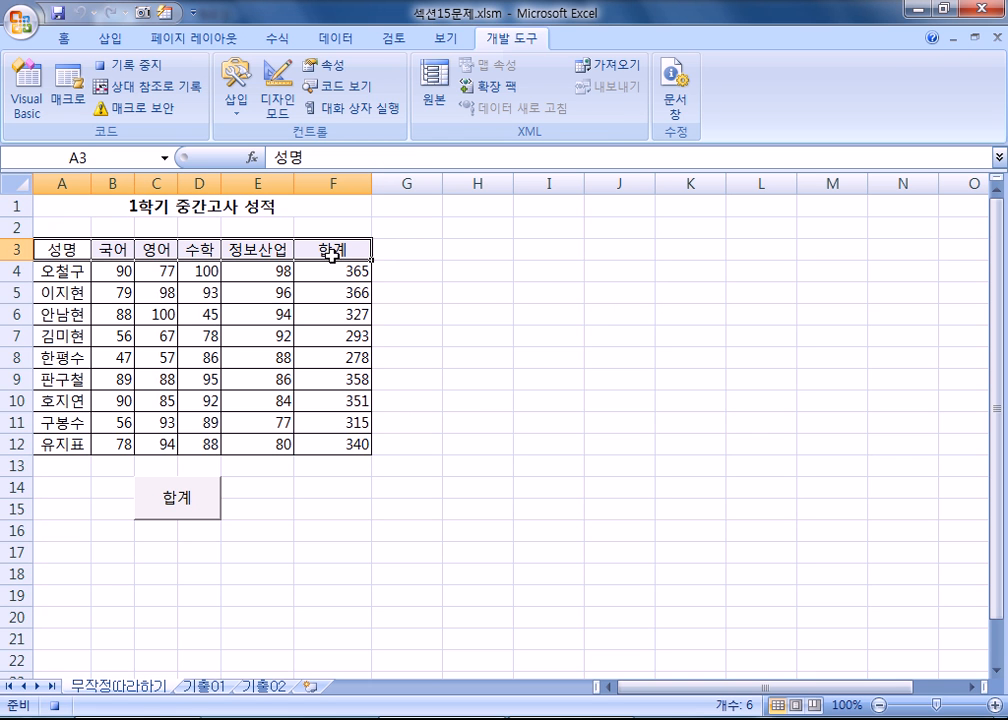
left_click(63, 38)
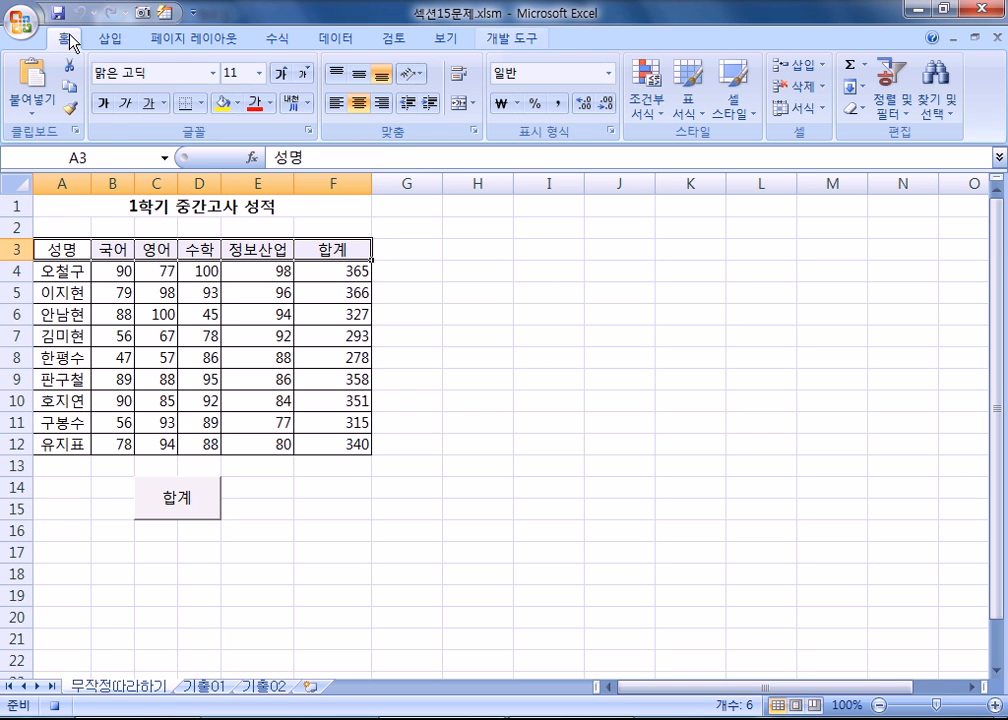
left_click(239, 103)
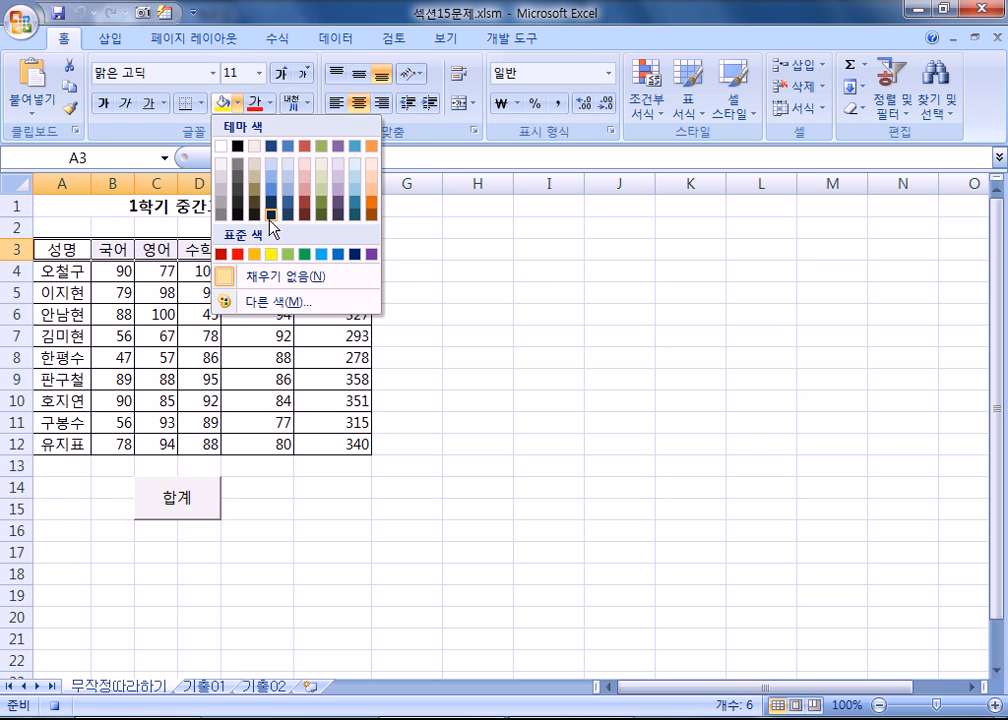
left_click(238, 254)
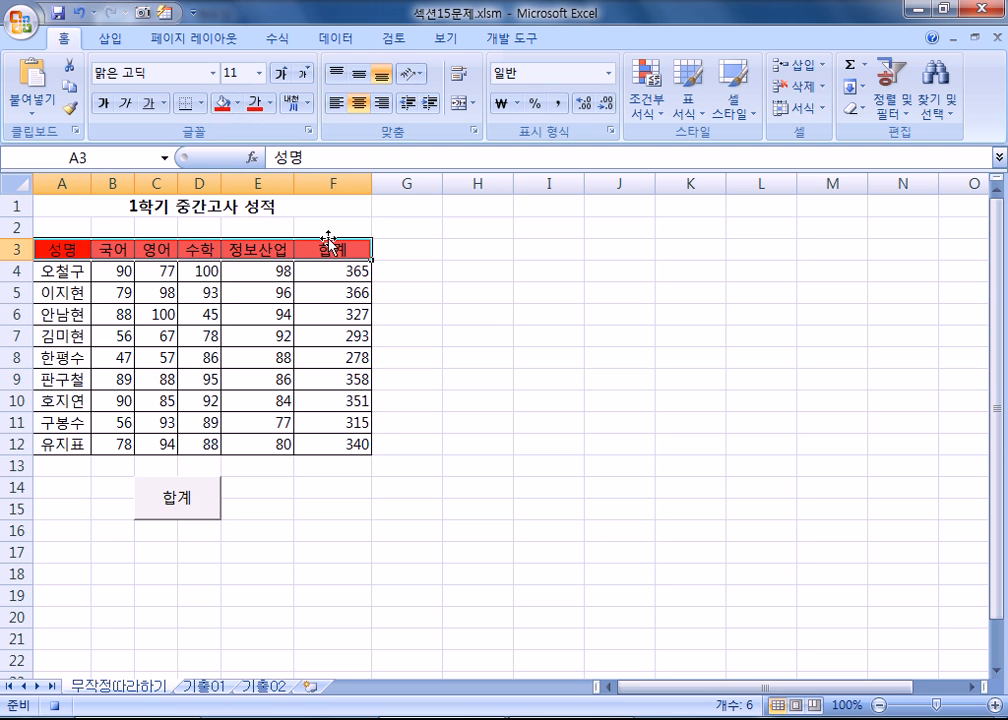
- Select title cell A1 and stop recording the "셀음영" macro
left_click(75, 208)
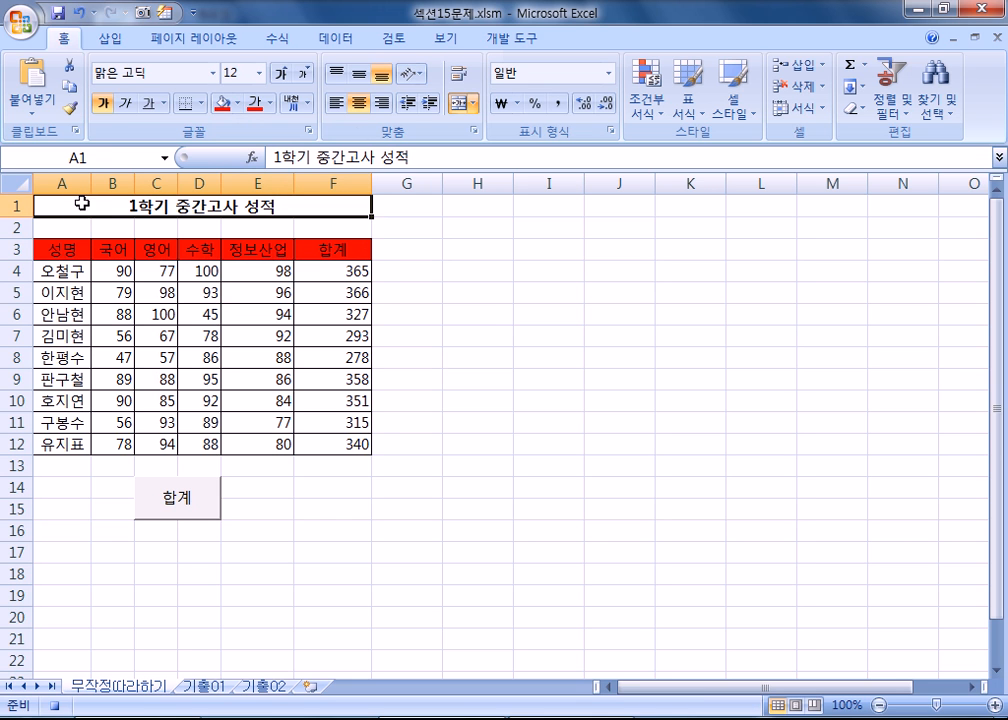
left_click(512, 39)
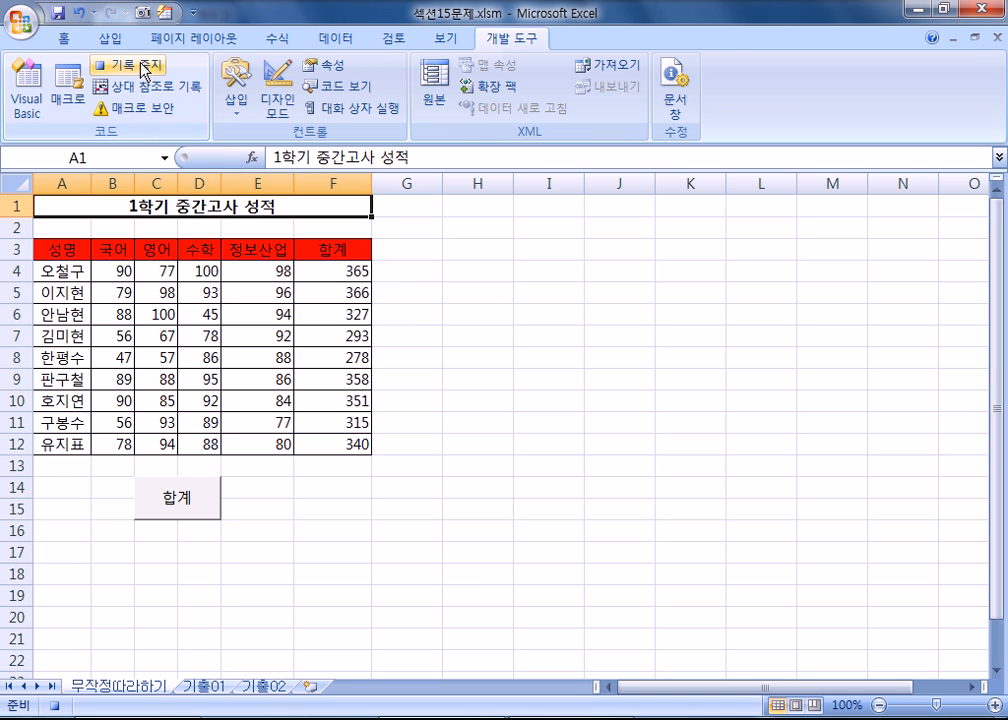
left_click(143, 68)
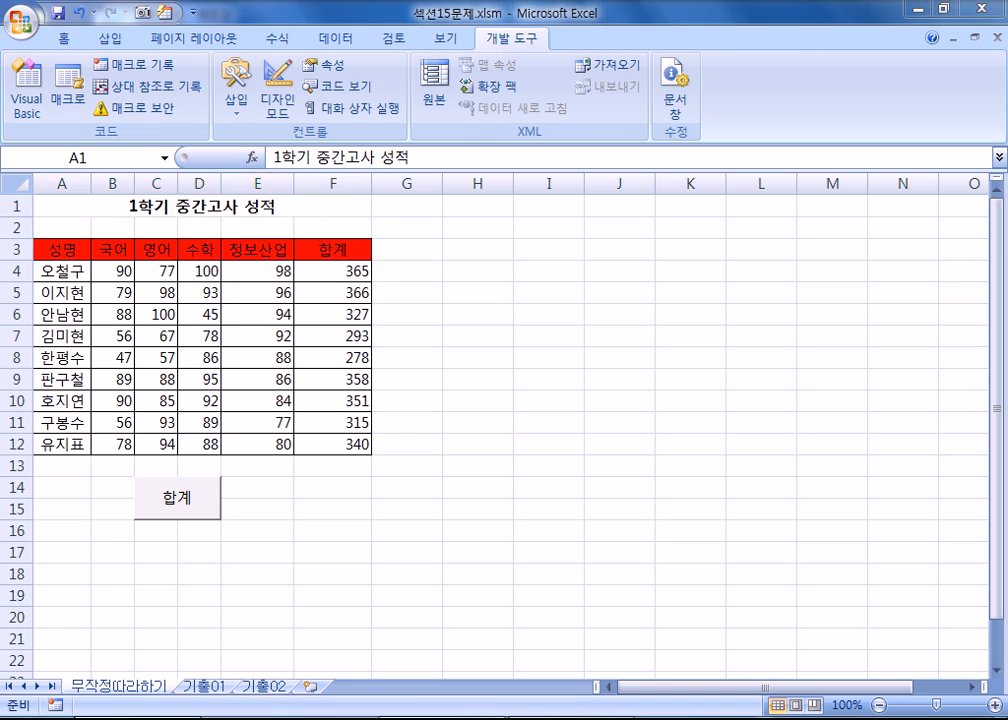
- Switch to the notes and review "매크로를 작성하는 방법", highlighting its heading and items 2 and 3
key("alt+Tab")
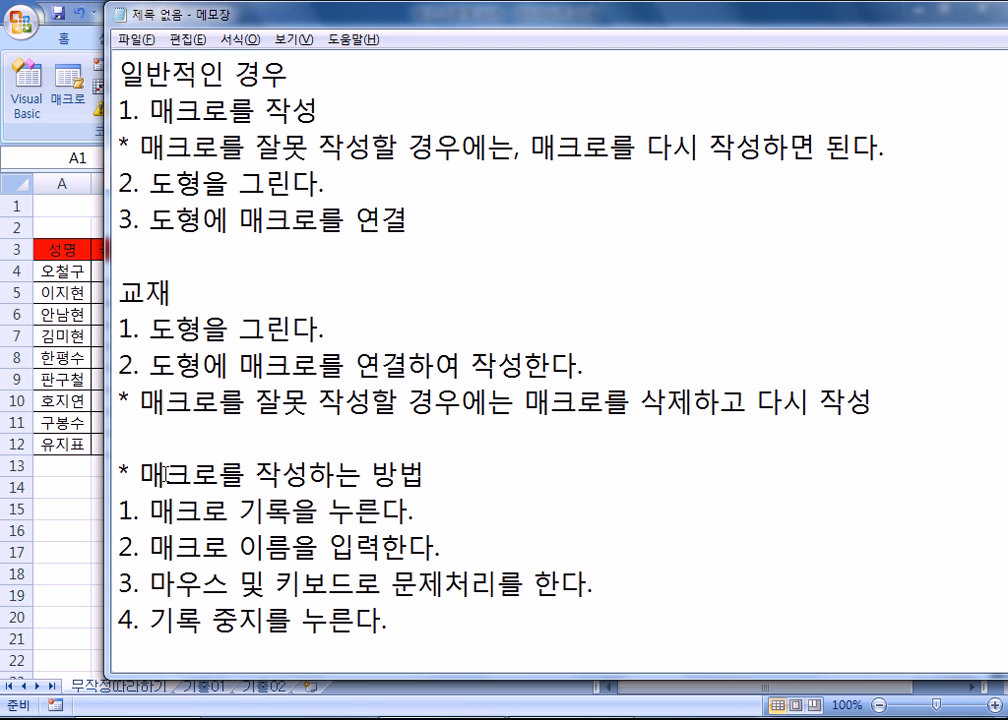
left_click_drag(165, 470, 398, 470)
left_click_drag(203, 547, 355, 547)
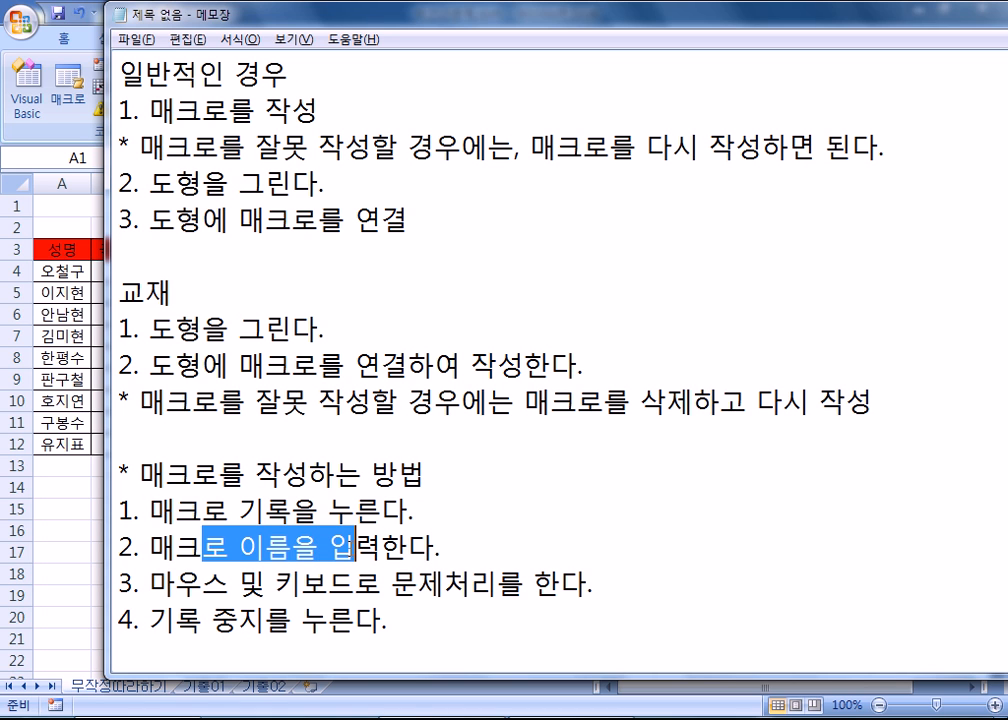
left_click_drag(176, 583, 472, 583)
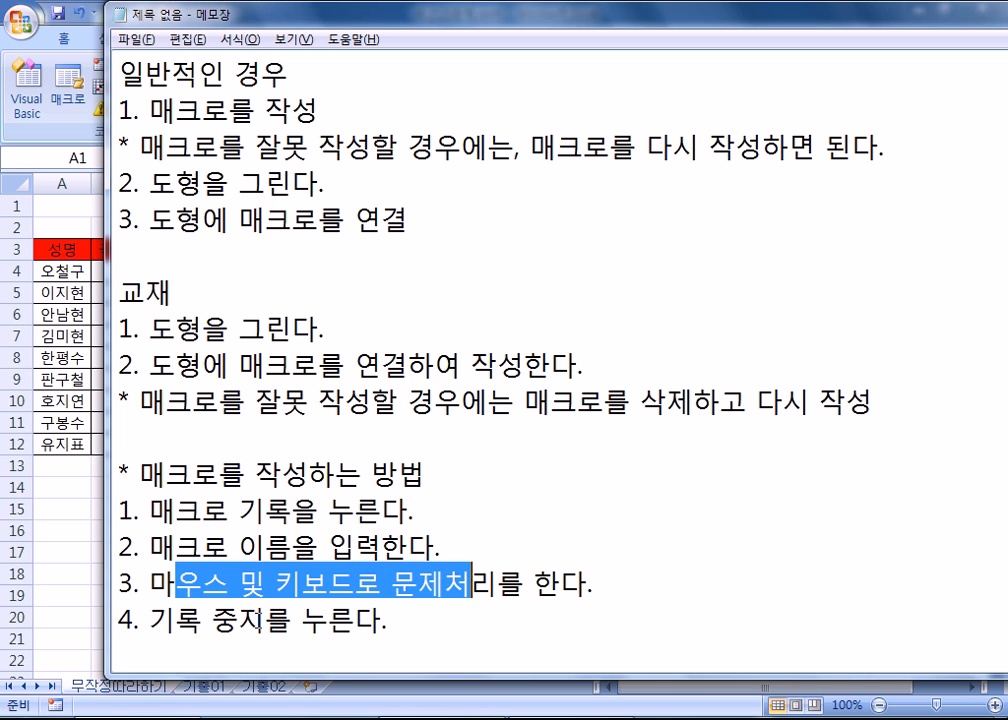
- Put double quotation marks around "기록 중지" in item 4 of the "매크로를 작성하는 방법" notes
left_click(150, 620)
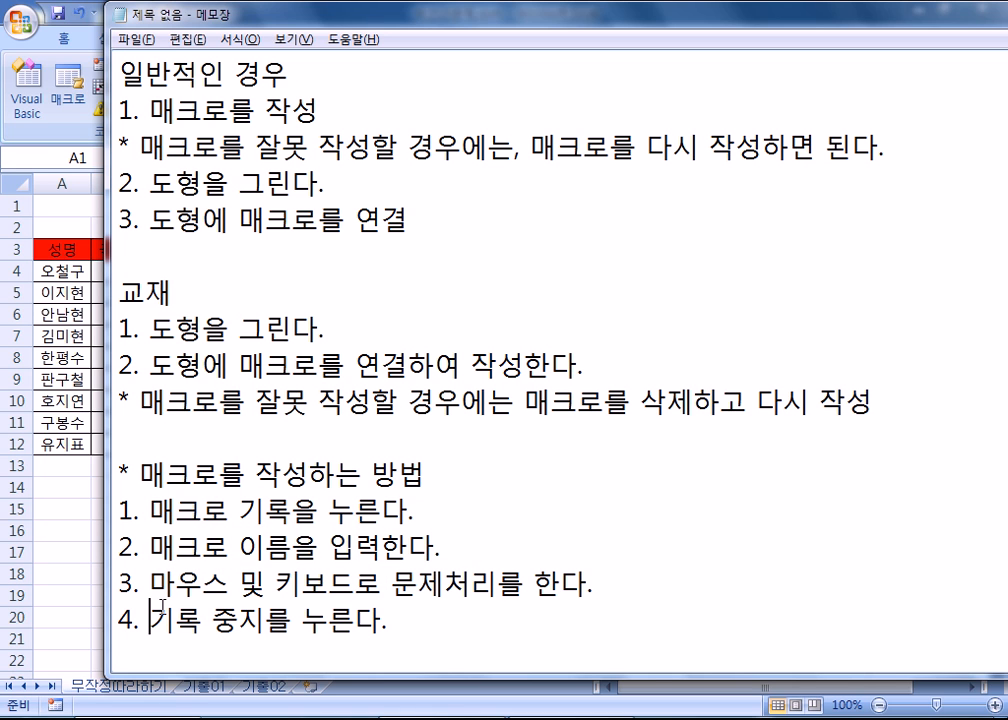
type("\"")
key("Right")
key("Right")
key("Right")
key("Right")
key("Right")
type("\"")
- Put double quotation marks around "매크로 기록" in item 1 of the "매크로를 작성하는 방법" notes
left_click(147, 511)
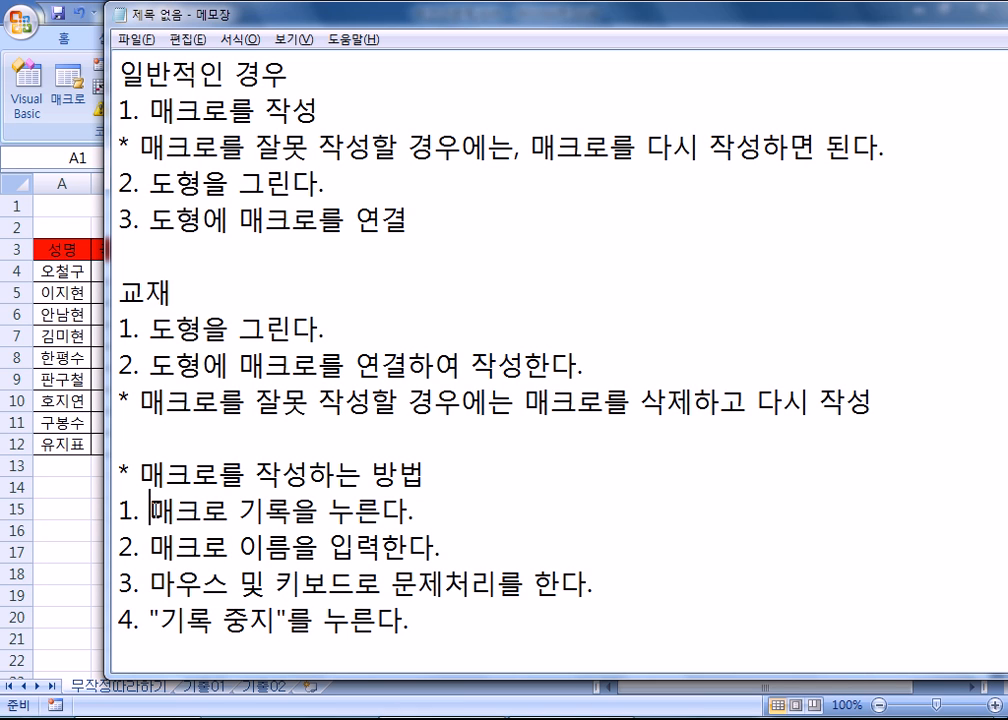
type("\"")
key("Right")
key("Right")
key("Right")
key("Right")
key("Right")
key("Right")
type("\"")
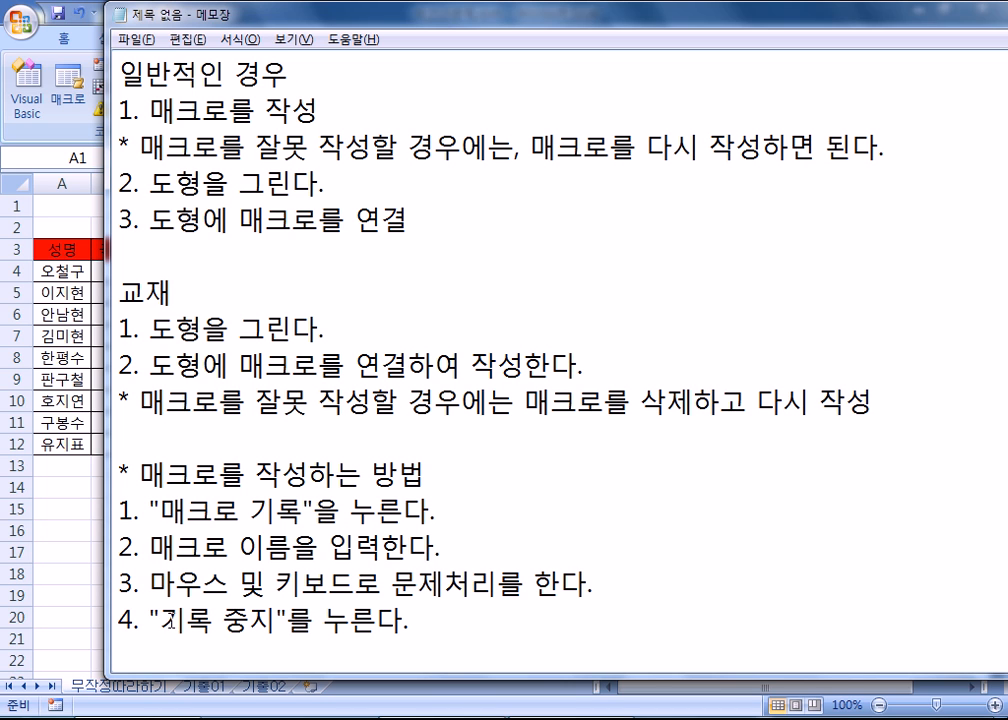
- Review items 3 and 4 of the macro notes, highlighting "기록 중지" and "문제처리를"
left_click_drag(159, 621, 274, 621)
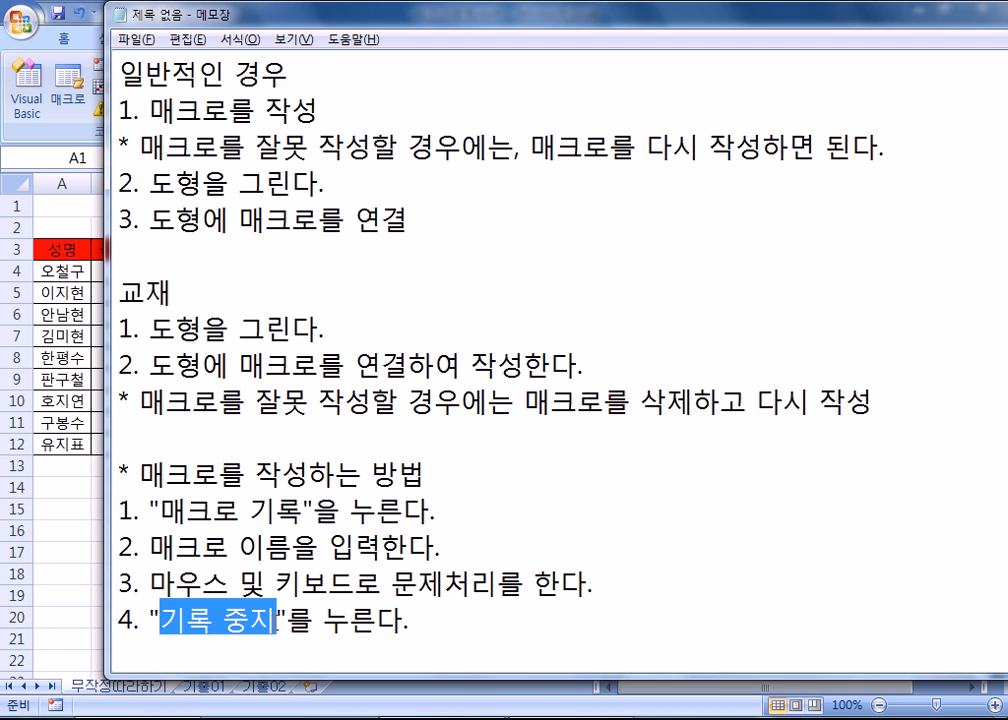
left_click_drag(524, 583, 392, 583)
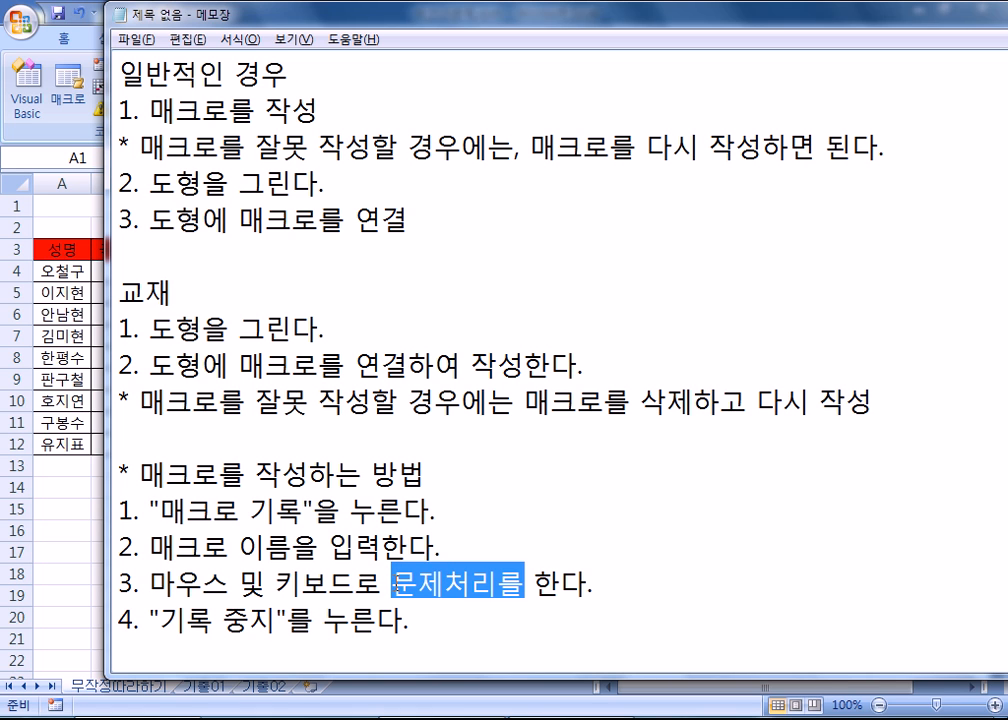
left_click(276, 620)
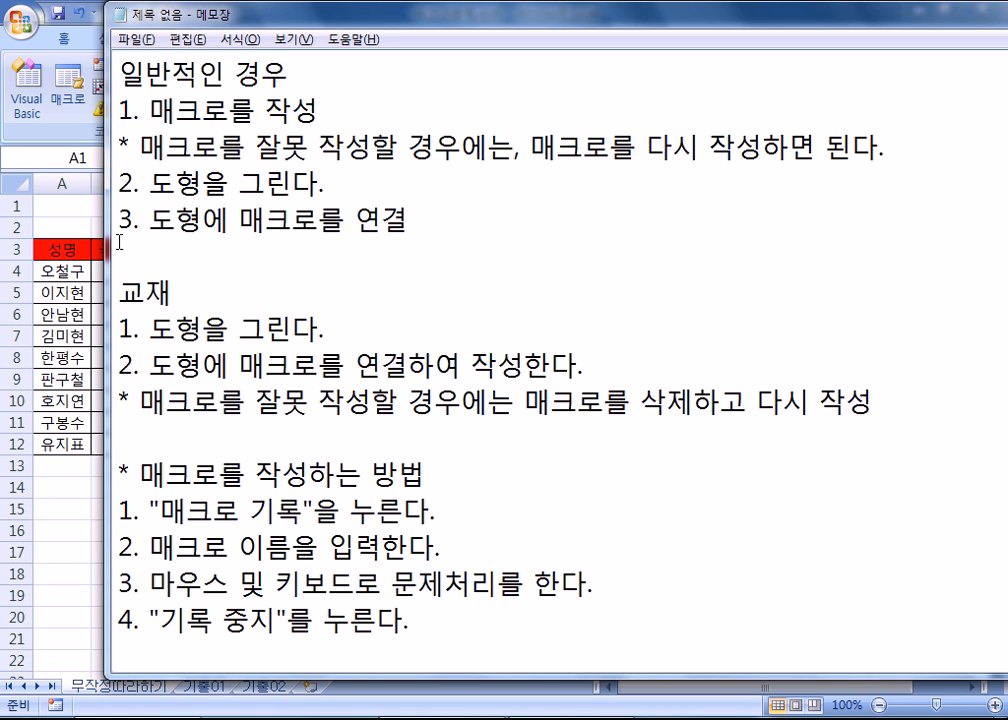
- Switch to Excel, draw a form control button over cells F14:F15 and assign the "셀음영" macro to it
left_click(43, 204)
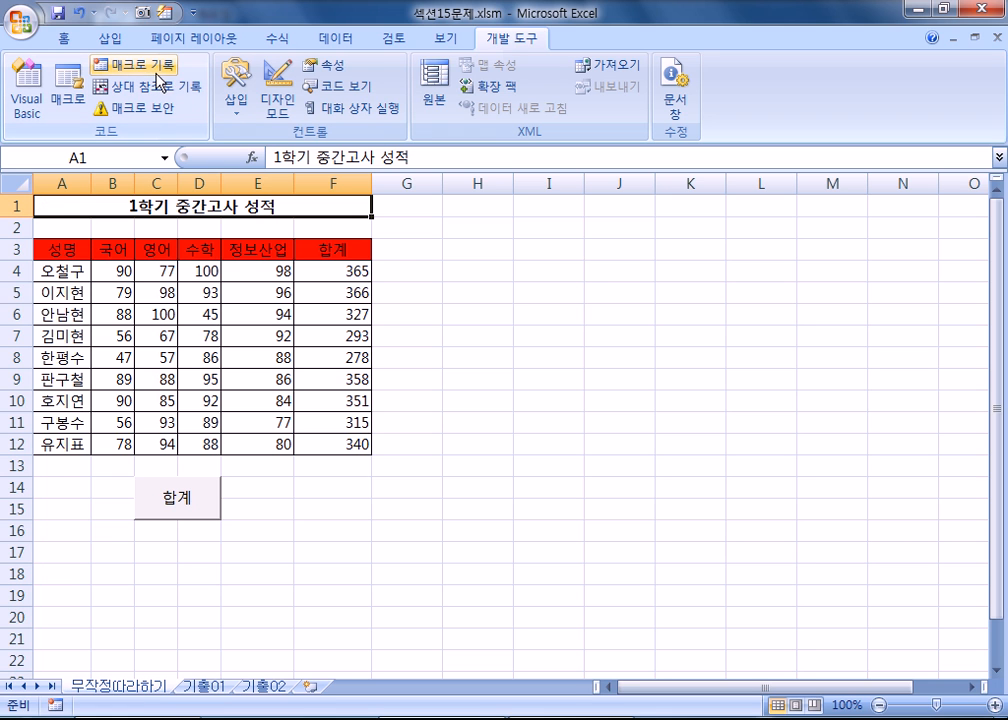
left_click_drag(303, 480, 317, 513)
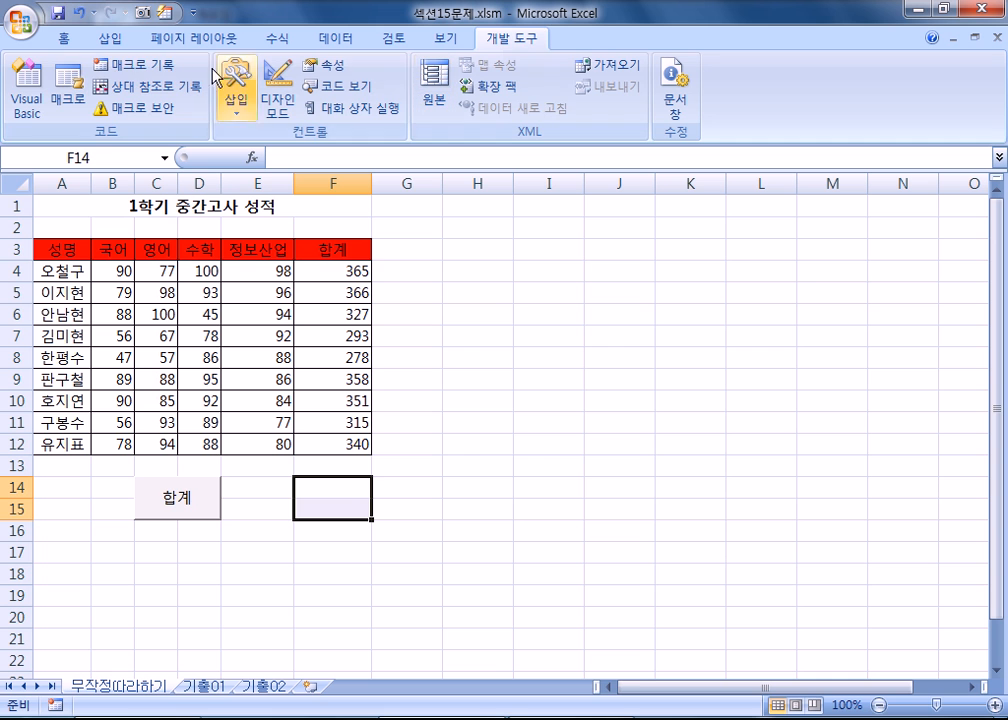
left_click(236, 102)
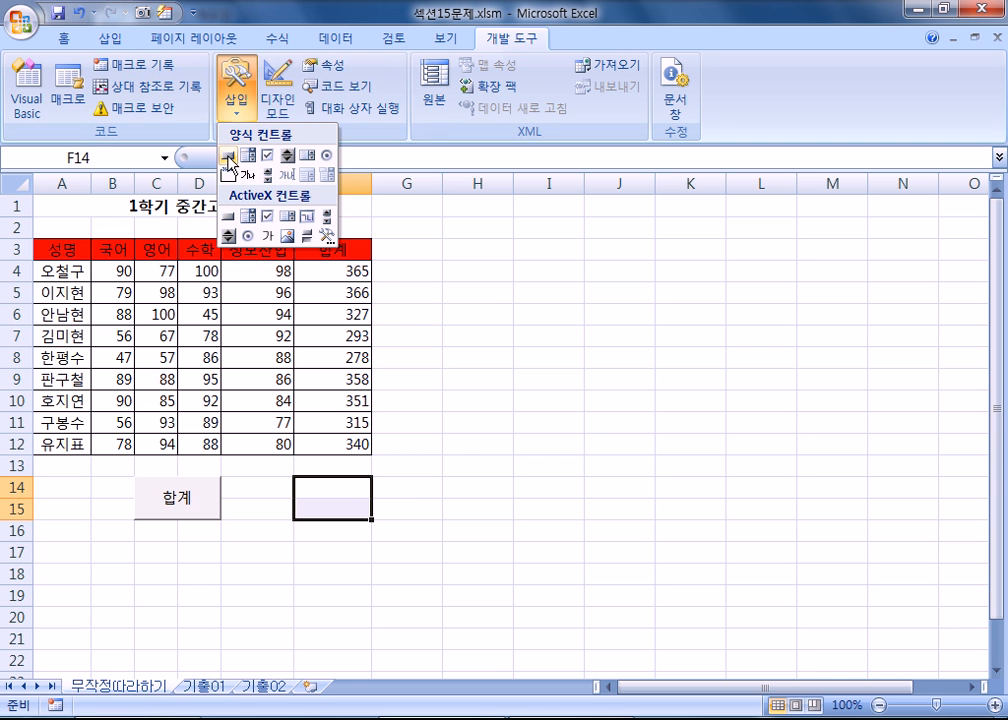
left_click(229, 158)
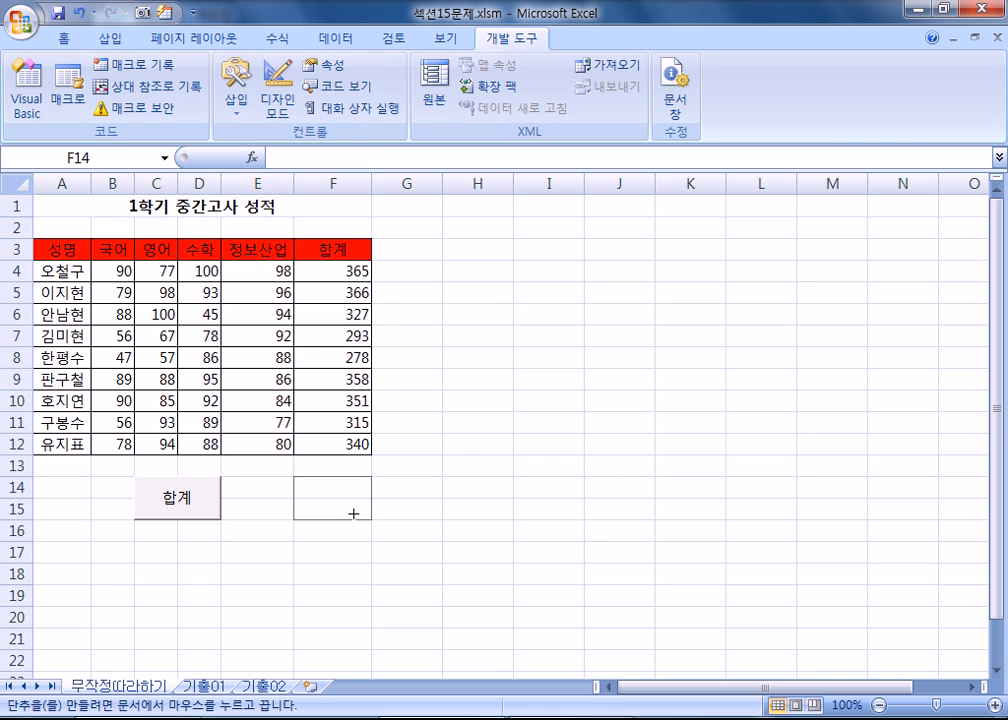
left_click_drag(294, 476, 376, 521)
left_click(390, 193)
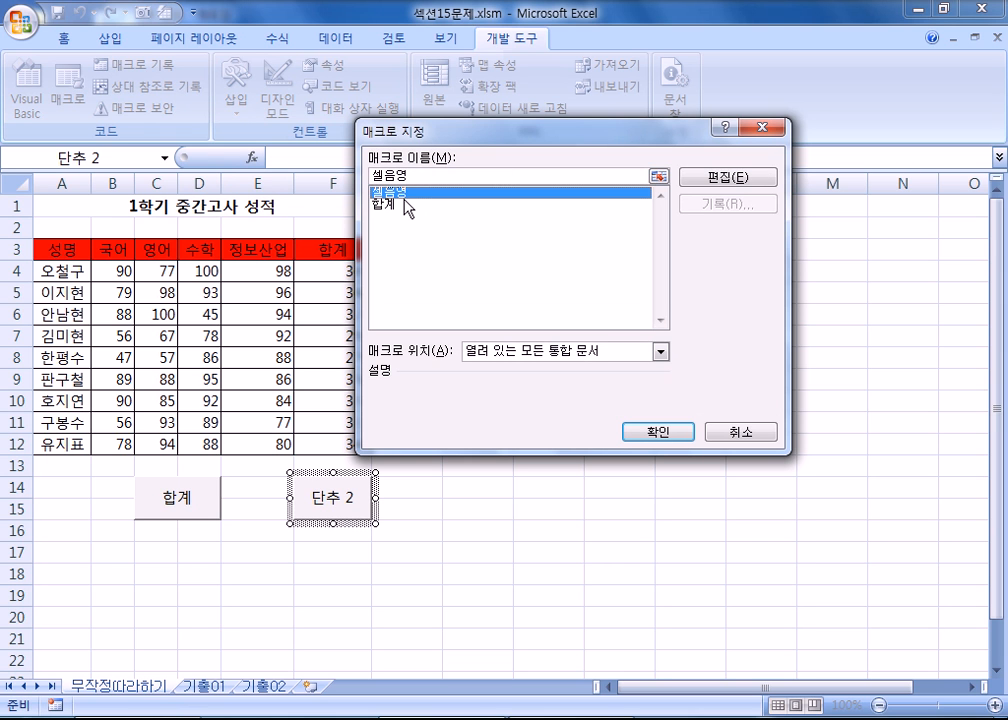
left_click(669, 441)
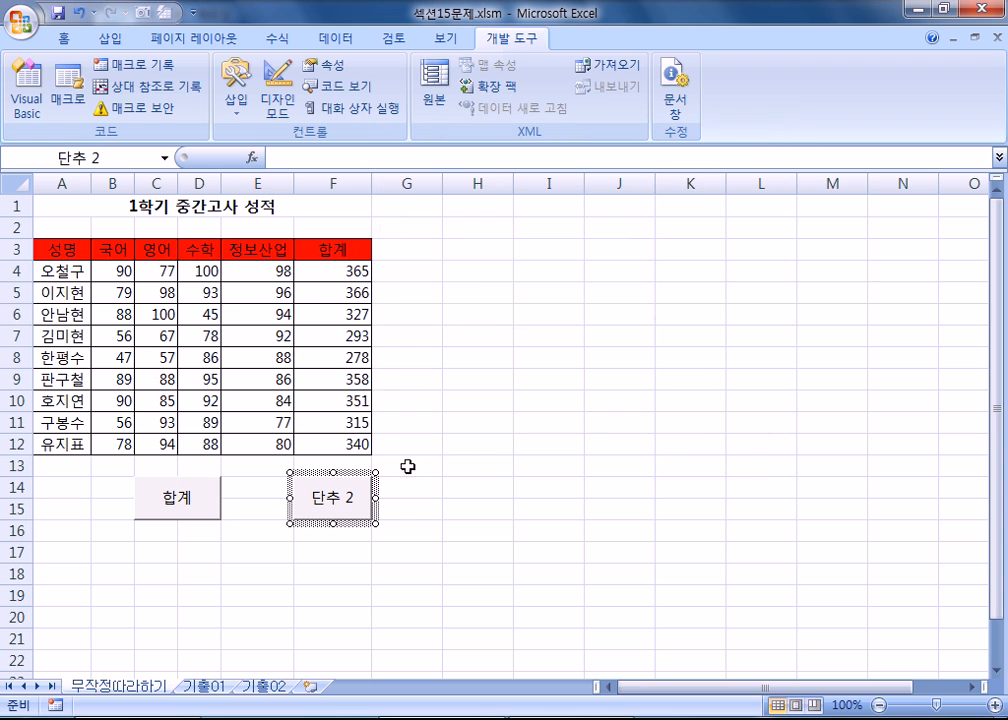
- Replace the new button's label with "셀음영" and deselect the button
left_click(353, 500)
left_click_drag(355, 499, 298, 494)
type("셀음영")
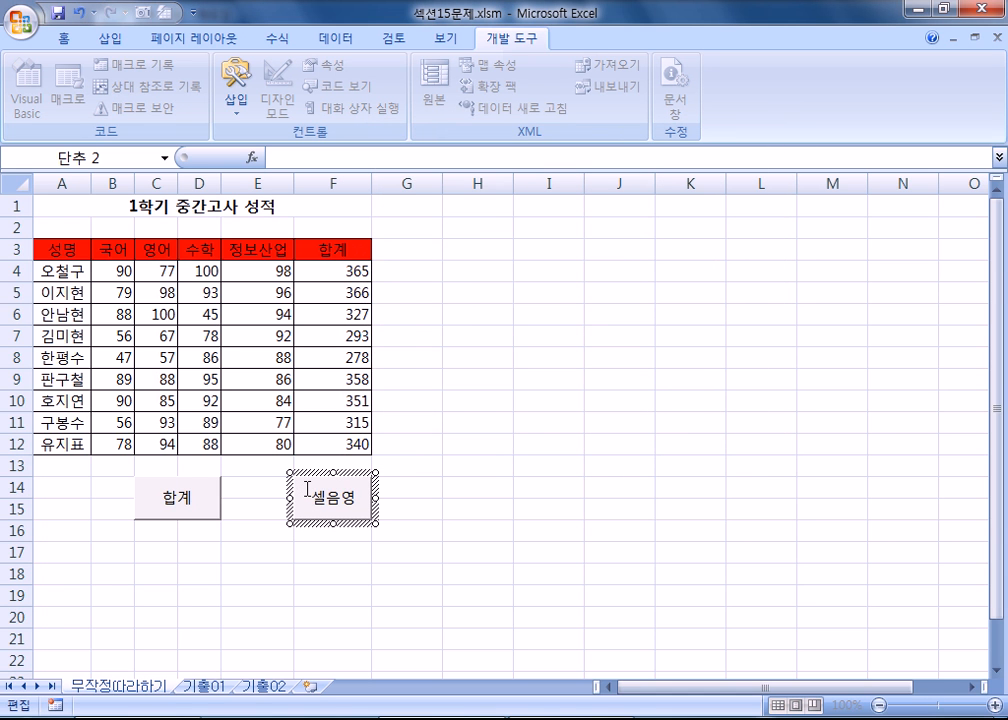
left_click(592, 503)
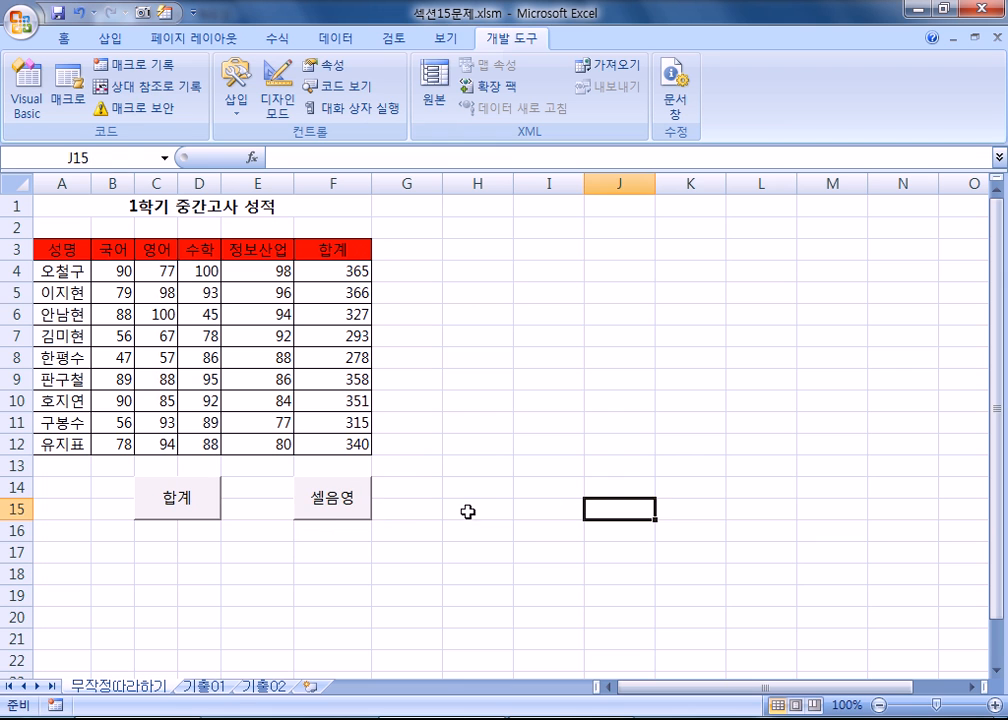
- Open the label of the "셀음영" button for text editing
right_click(335, 503)
left_click(372, 580)
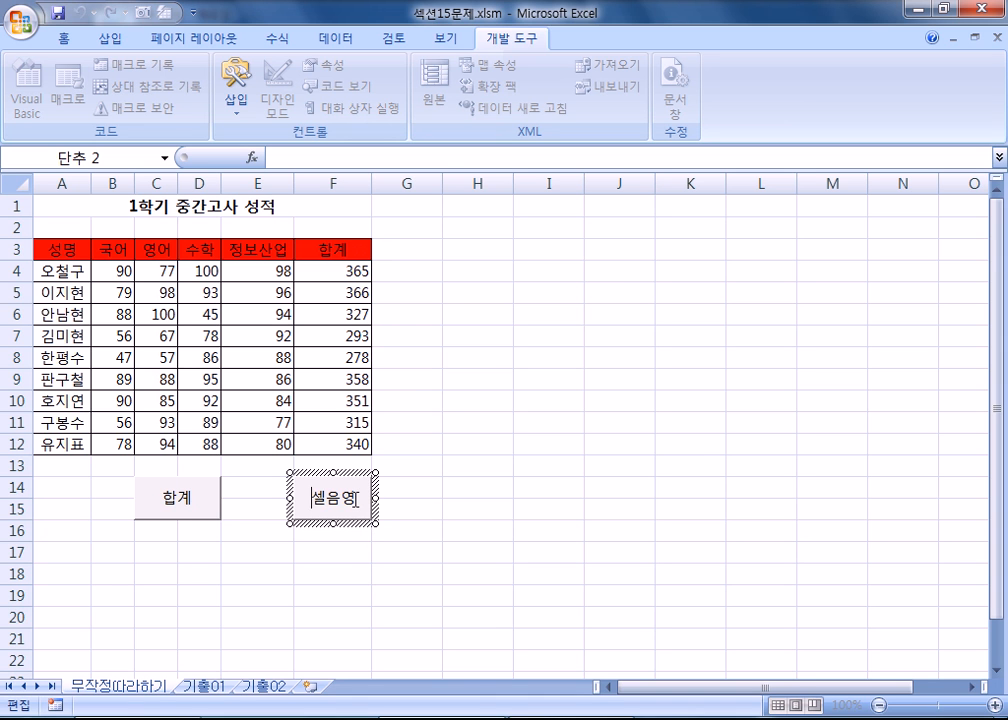
left_click(569, 360)
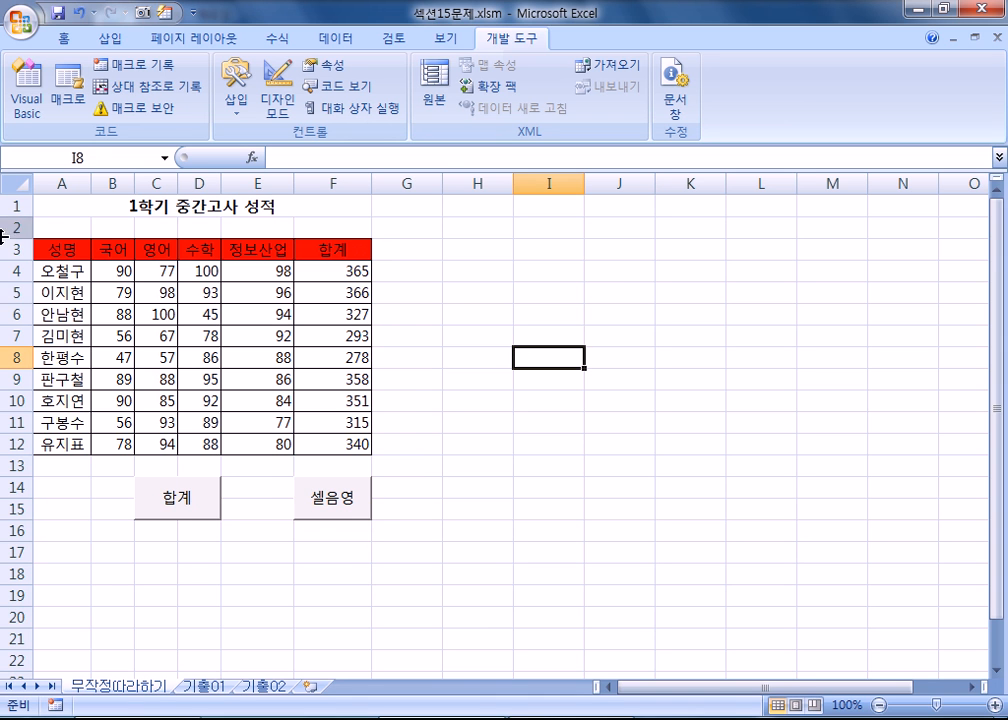
- Remove the fill from header row A3:F3 and test the "셀음영" button by running its macro
left_click_drag(40, 249, 340, 250)
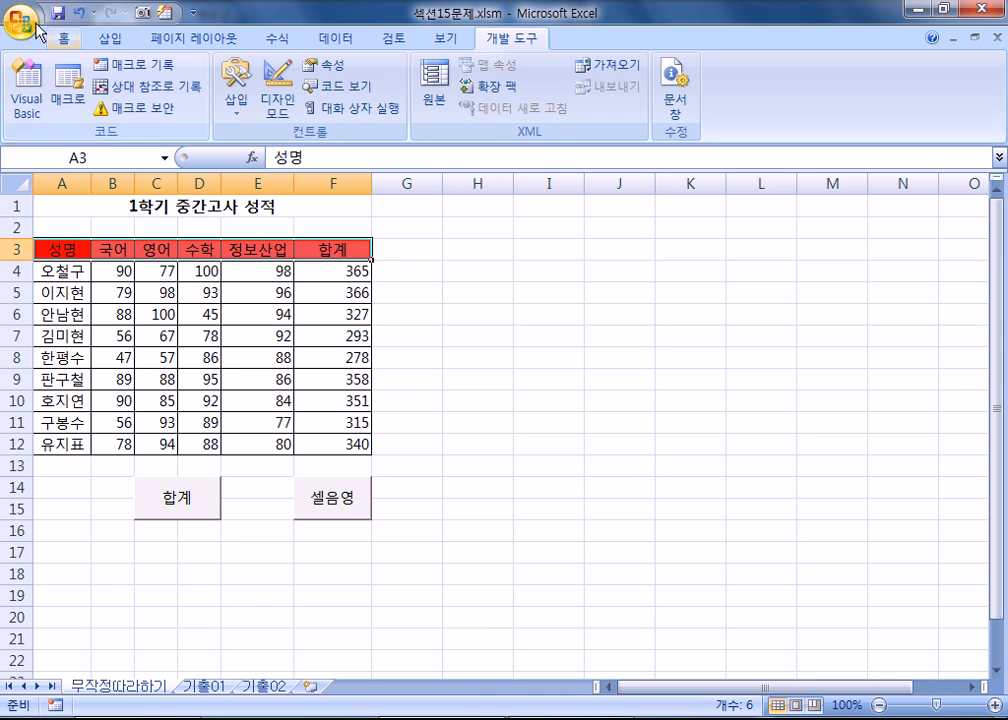
left_click(63, 38)
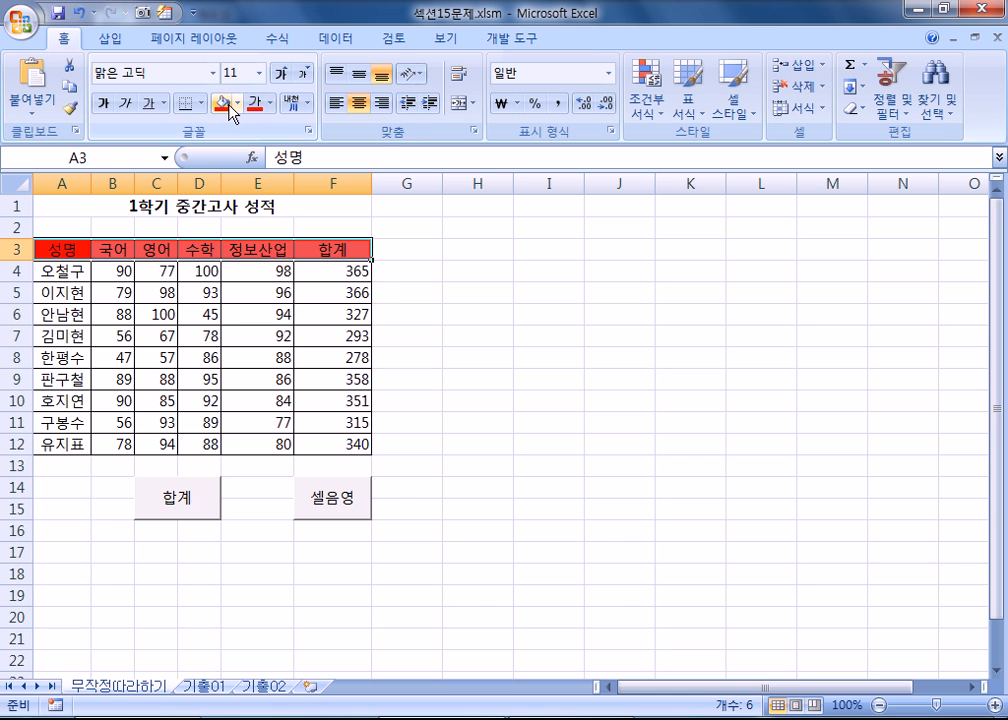
left_click(233, 104)
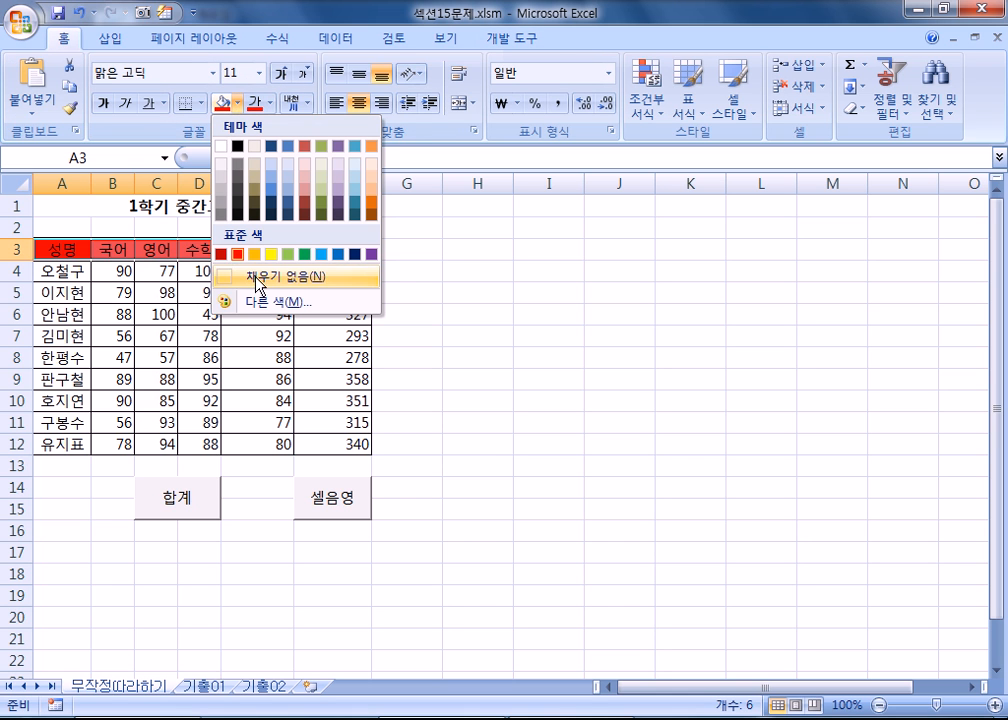
left_click(260, 281)
left_click(490, 437)
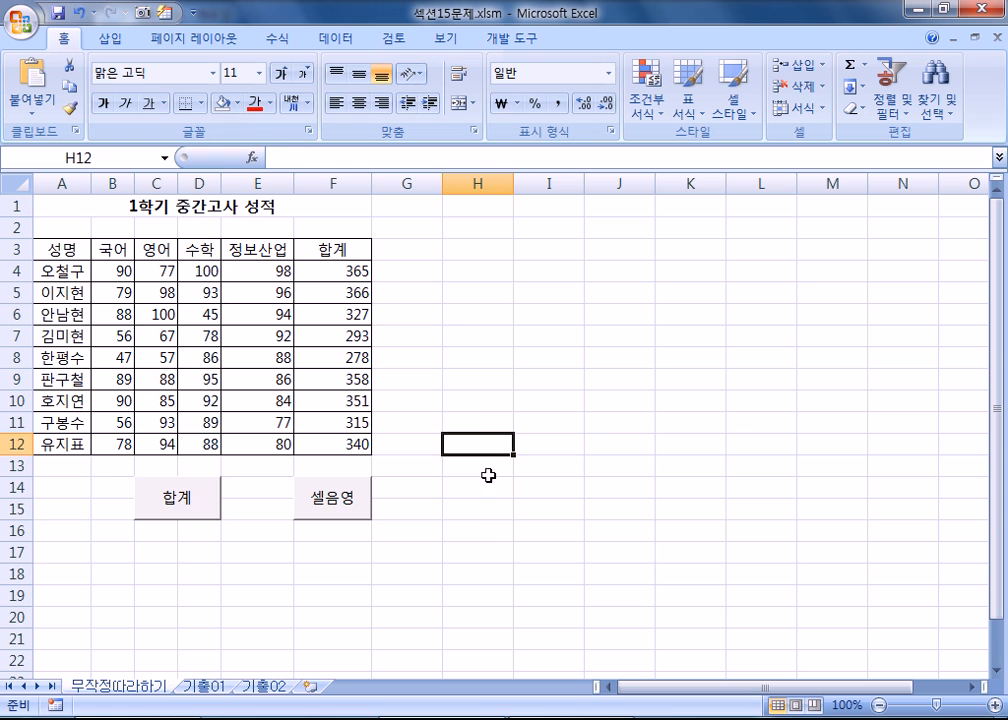
left_click(350, 522)
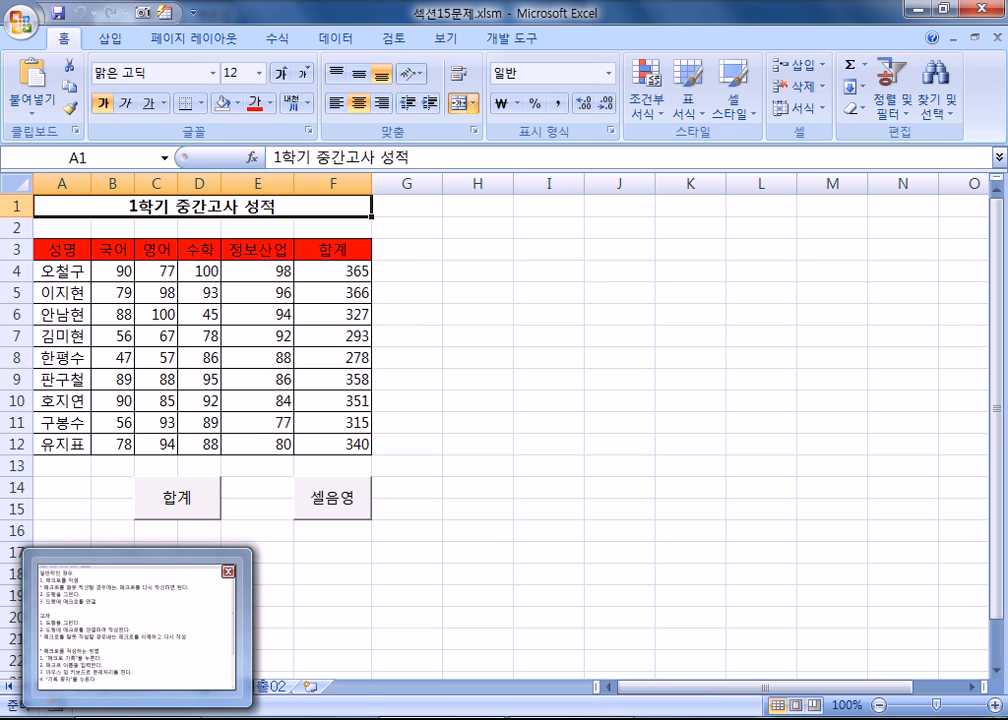
left_click(418, 598)
- Open the "기출01" sheet and examine the 수령액 range F3:F11, comparing it with the buttons on the "무작정따라하기" sheet
left_click(204, 689)
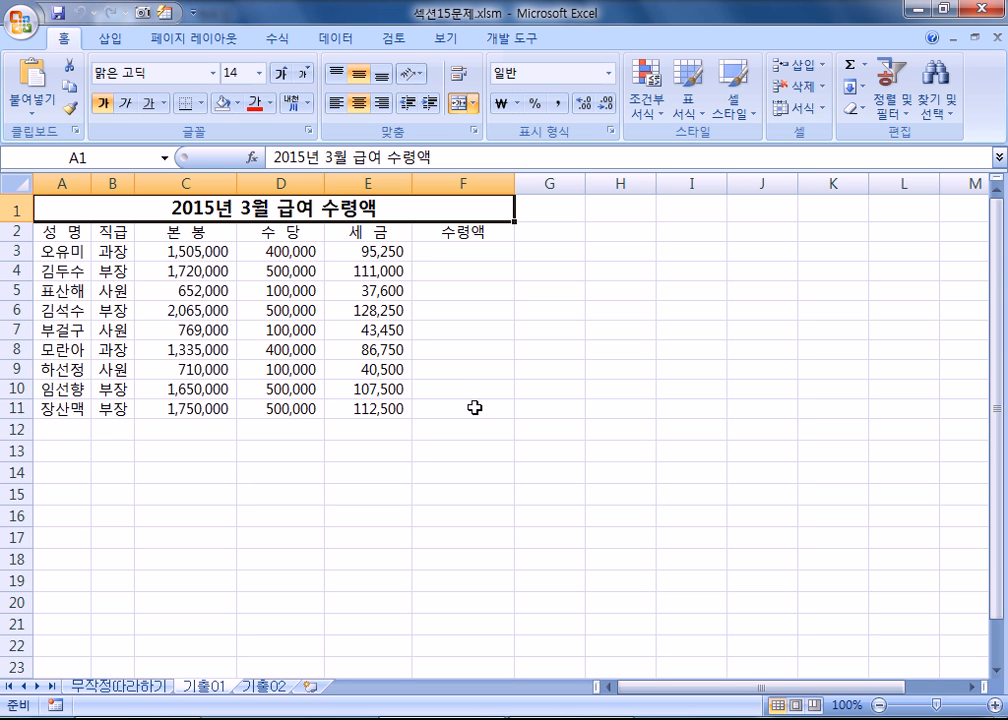
left_click(470, 250)
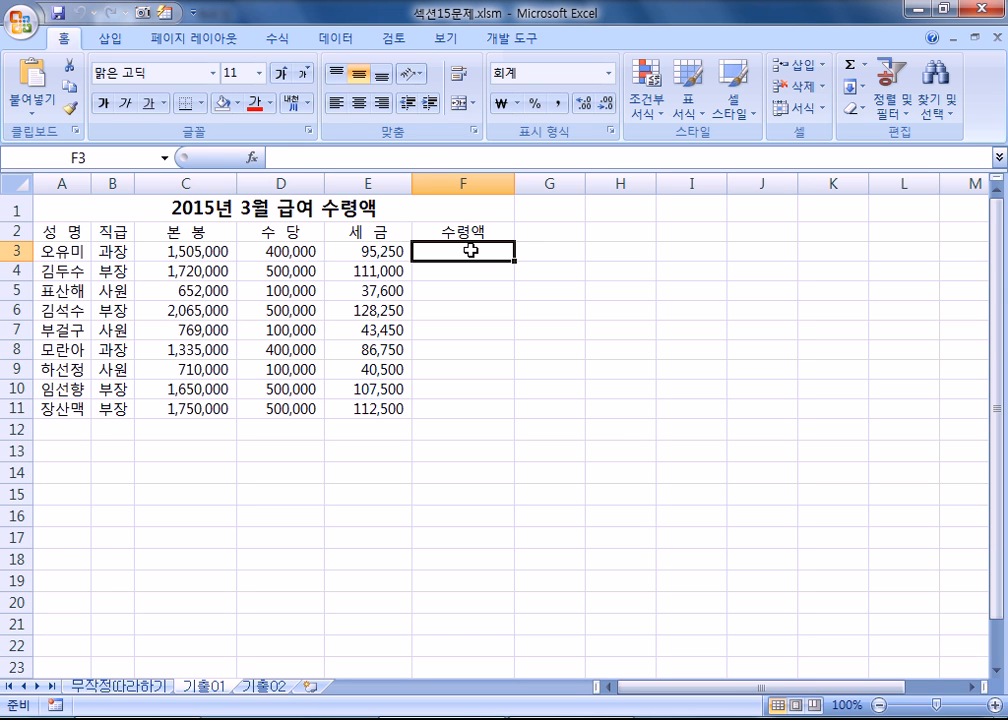
left_click_drag(470, 250, 466, 418)
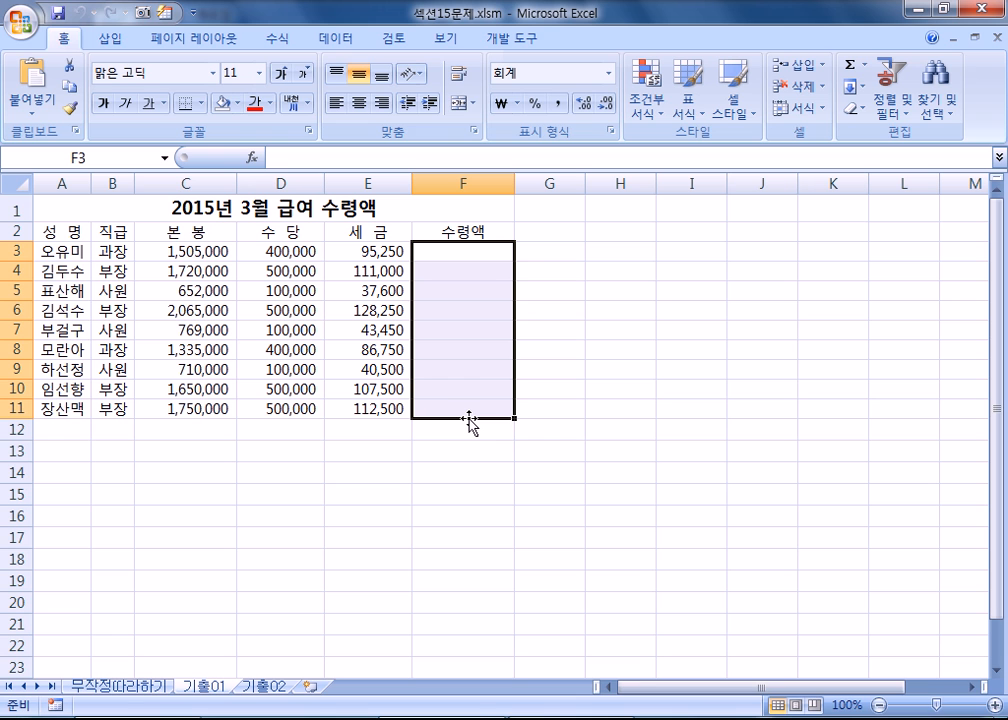
left_click(158, 686)
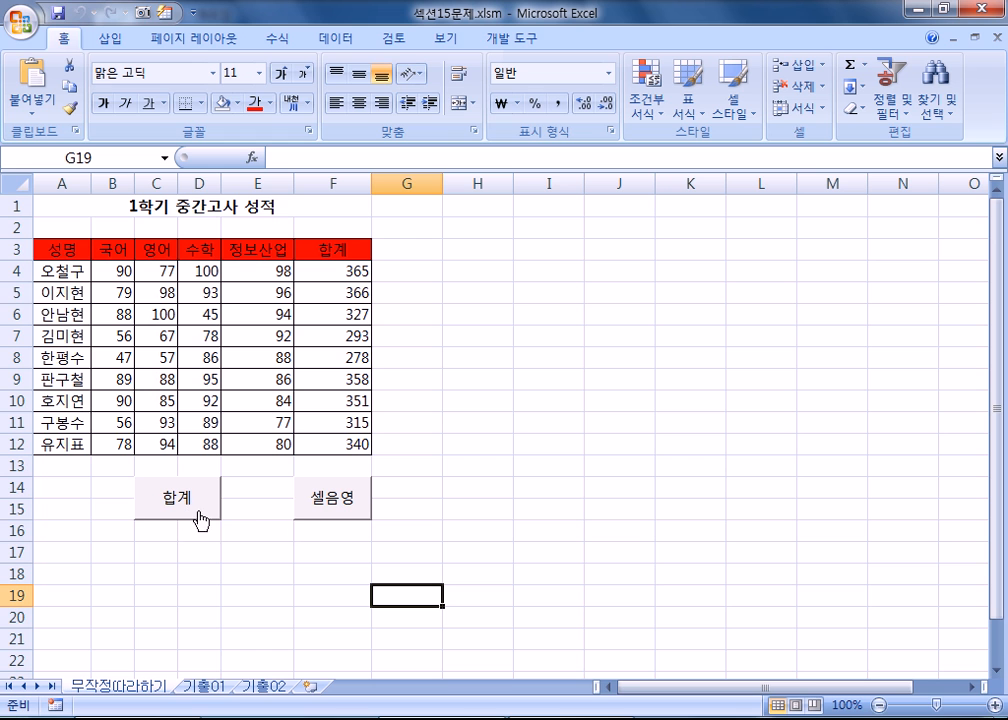
left_click(205, 687)
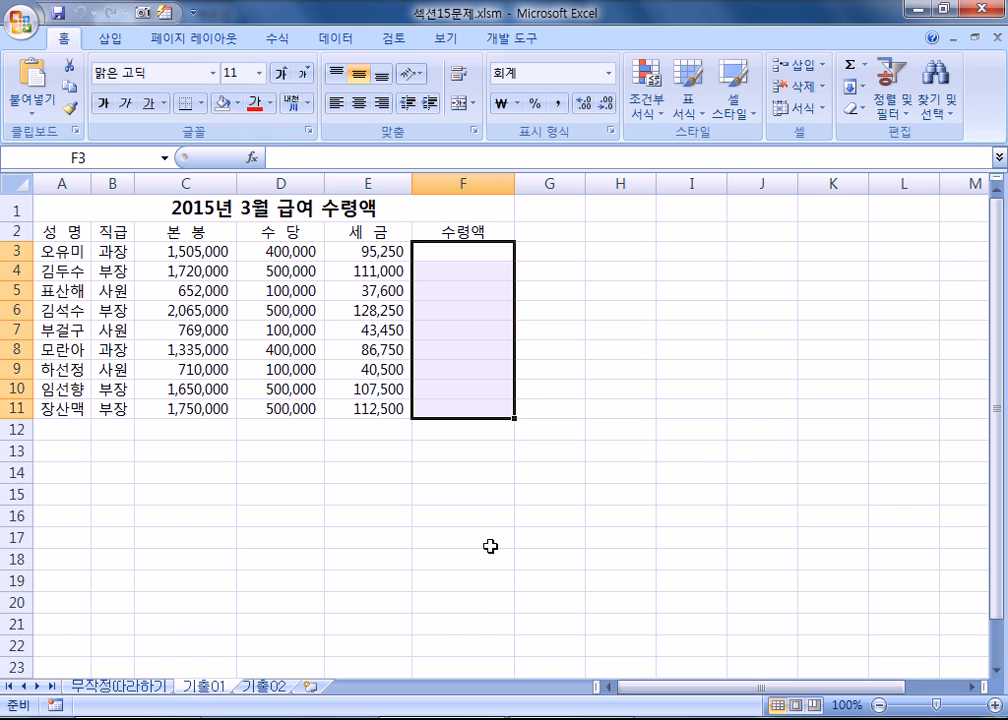
- With title cell A1 of the "기출01" sheet selected, start recording a macro named "수령액" in the current workbook
left_click(95, 204)
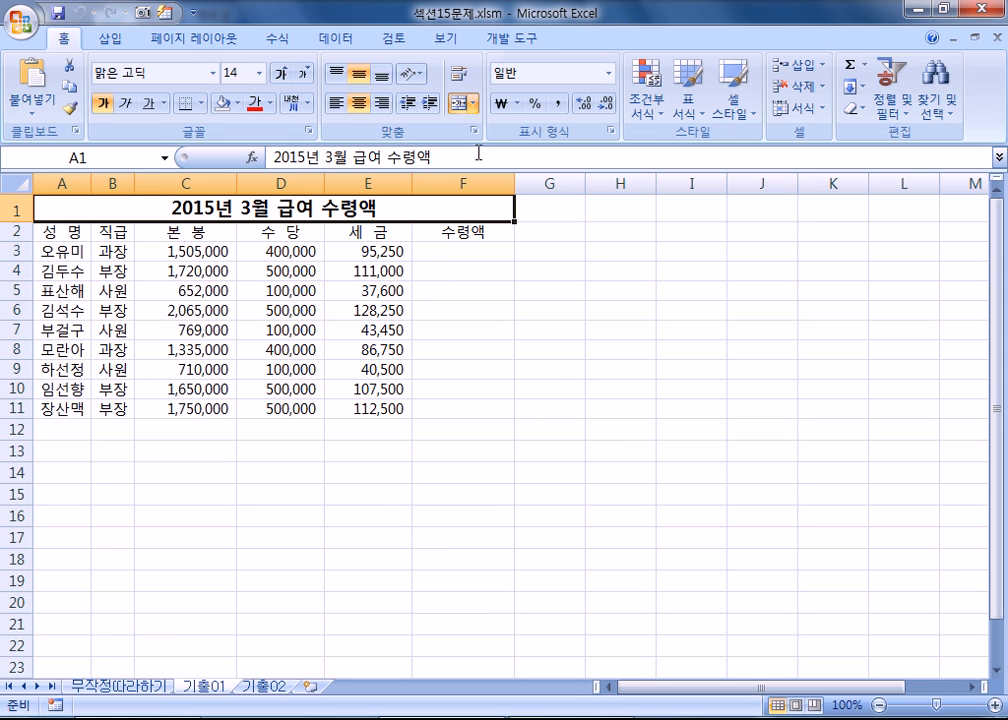
left_click(503, 40)
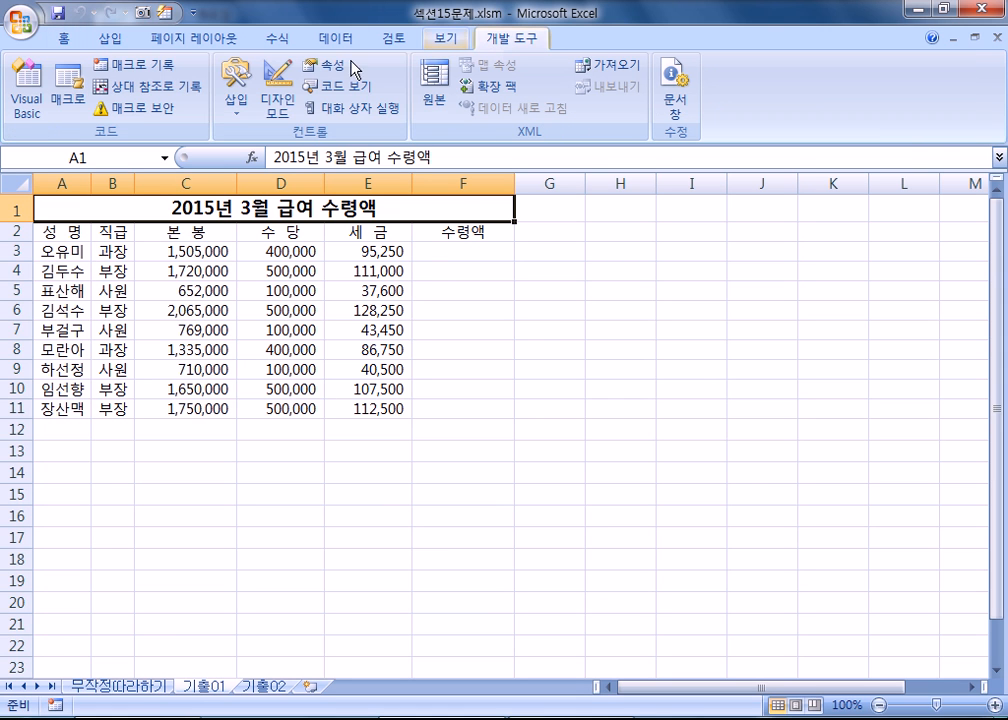
left_click(160, 67)
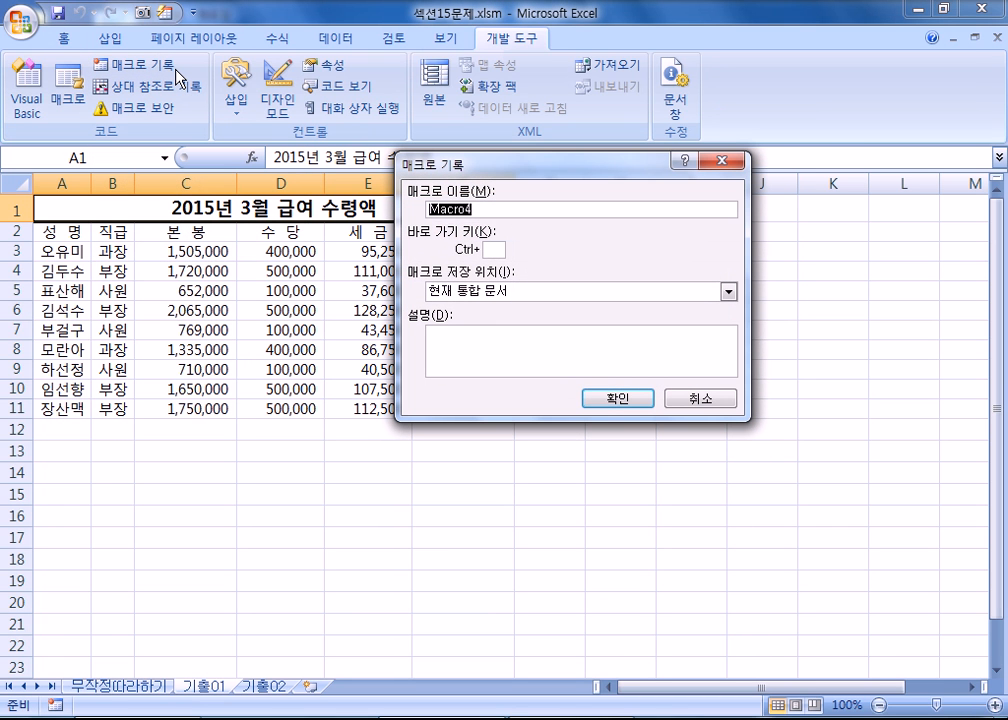
type("수령애ㄱ")
left_click(619, 399)
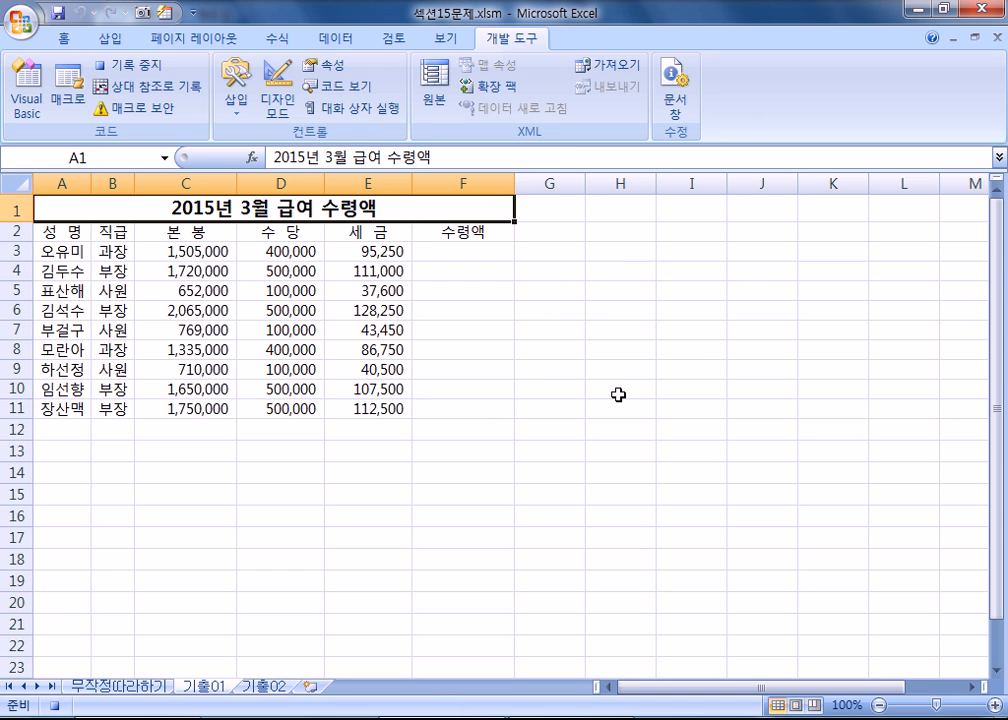
- Enter the formula =C3+D3-E3 in F3 to calculate the first employee's 수령액
left_click(463, 250)
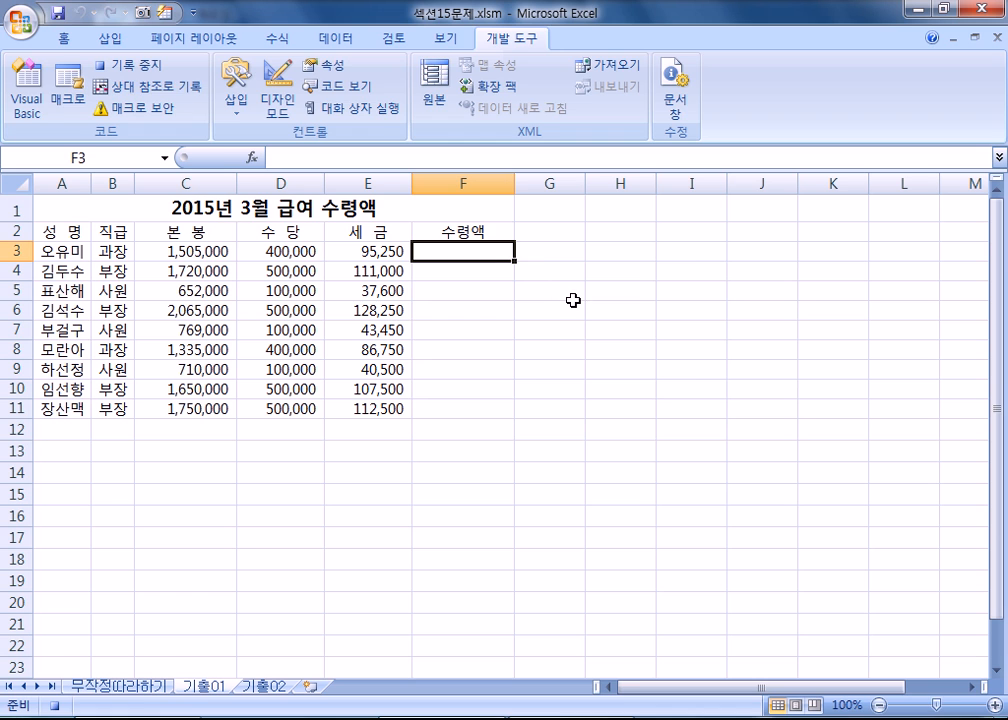
type("=")
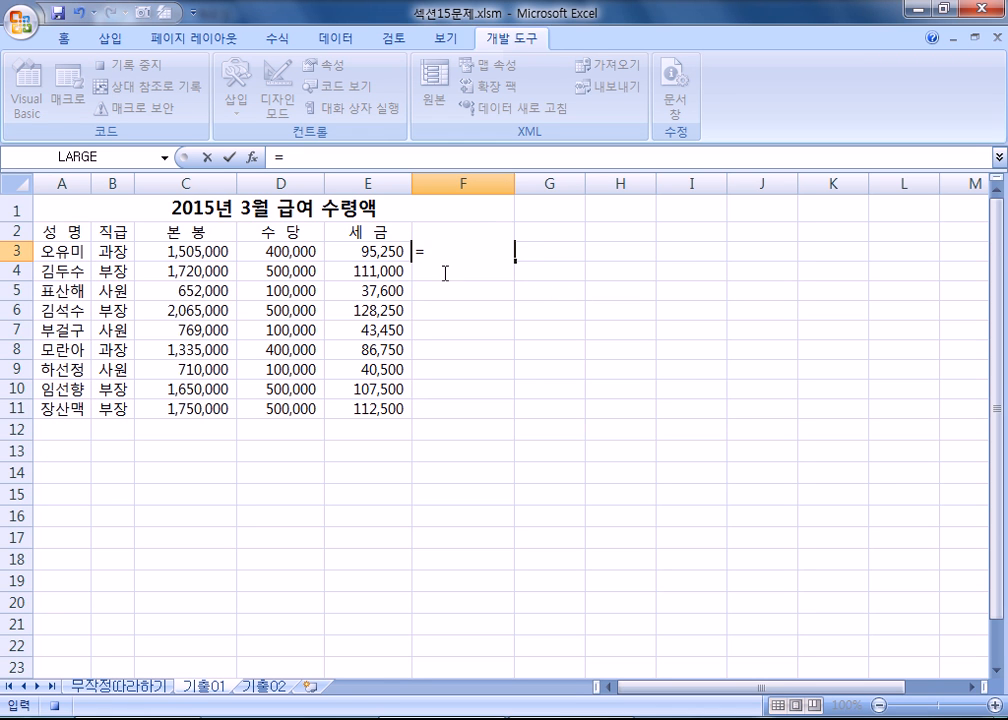
left_click(187, 253)
type("+")
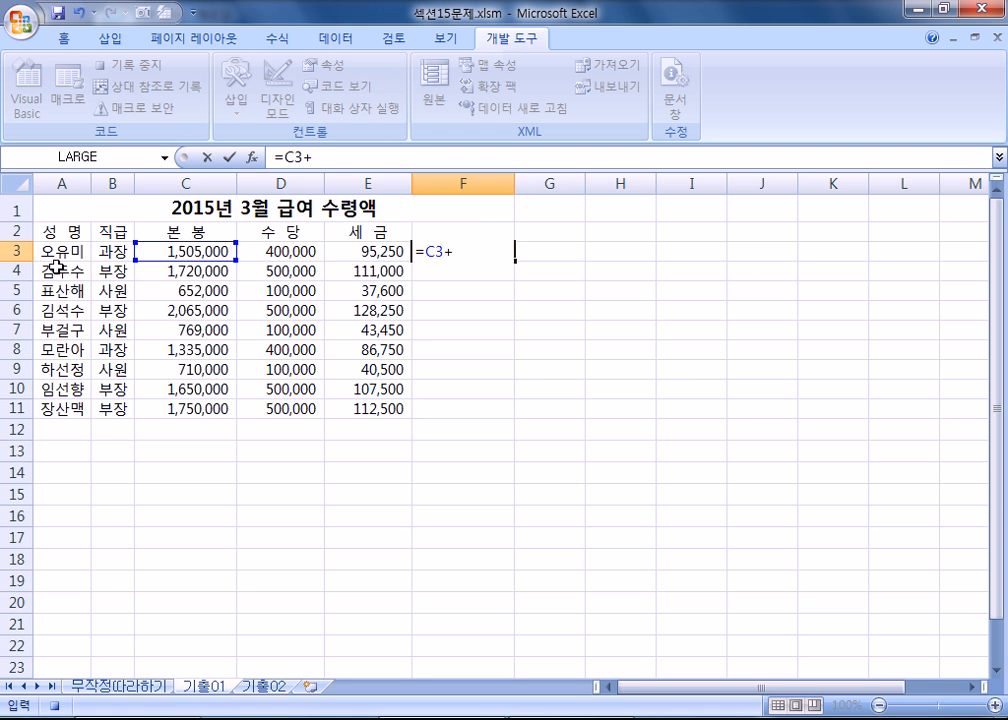
left_click(297, 250)
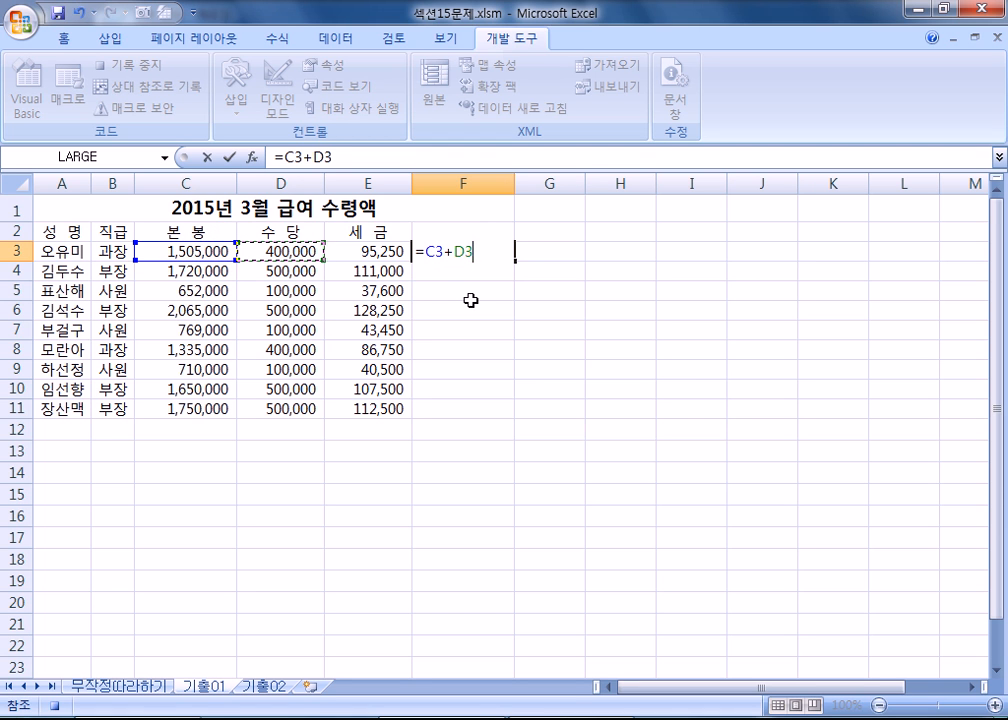
type("-")
left_click(344, 251)
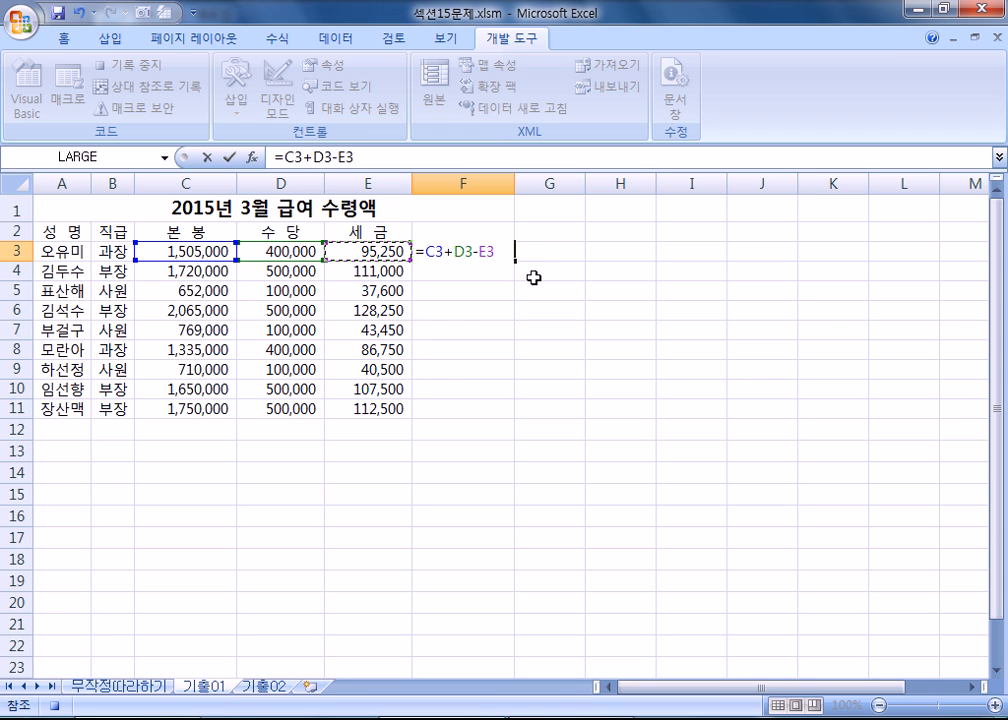
key("Return")
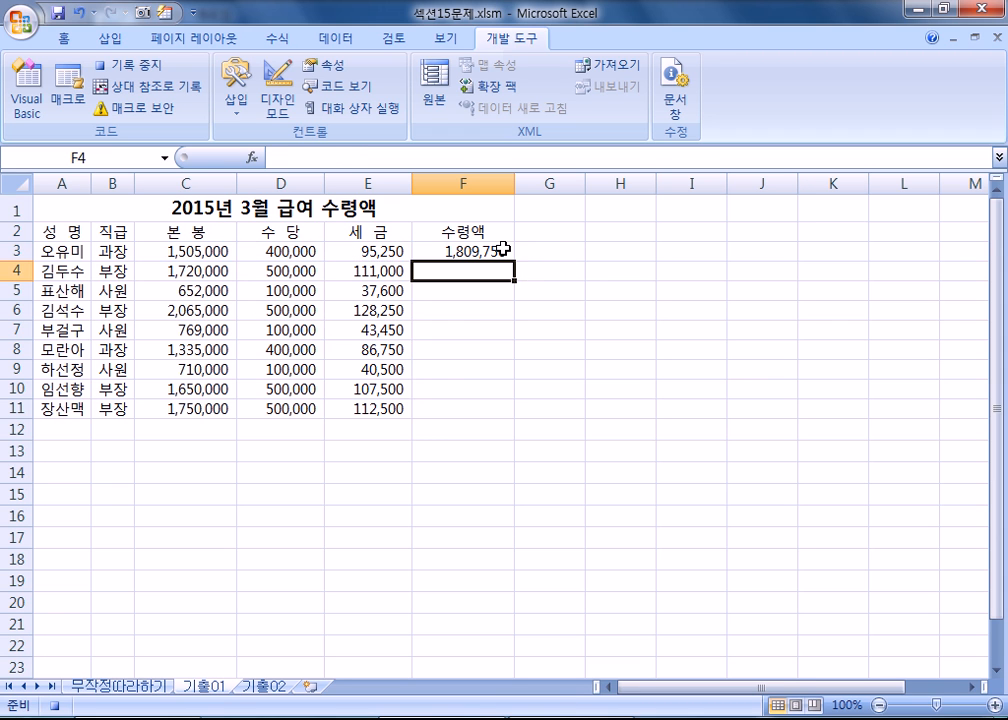
- Fill the F3 formula down to F11, select title cell A1 and stop recording the macro
left_click(503, 250)
left_click_drag(514, 261, 509, 421)
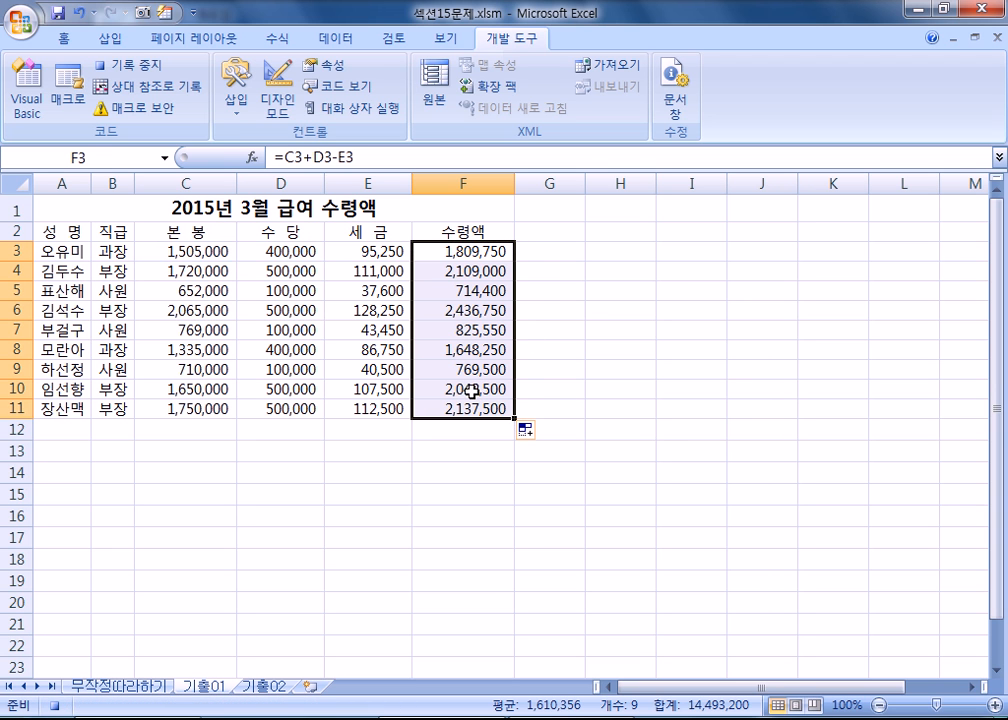
left_click(79, 206)
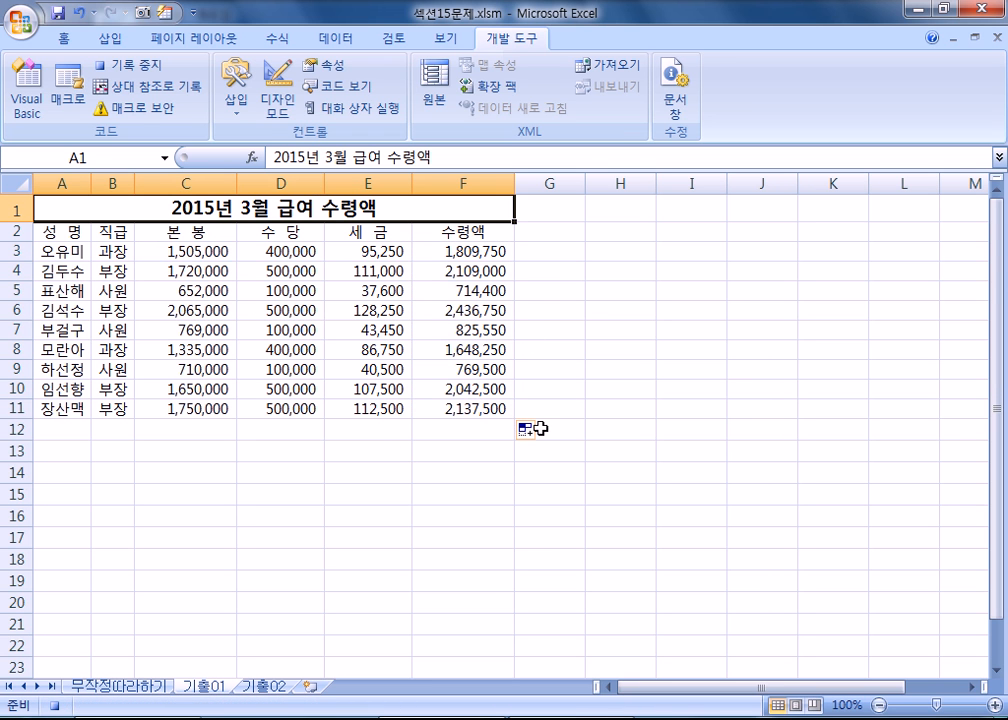
left_click(150, 68)
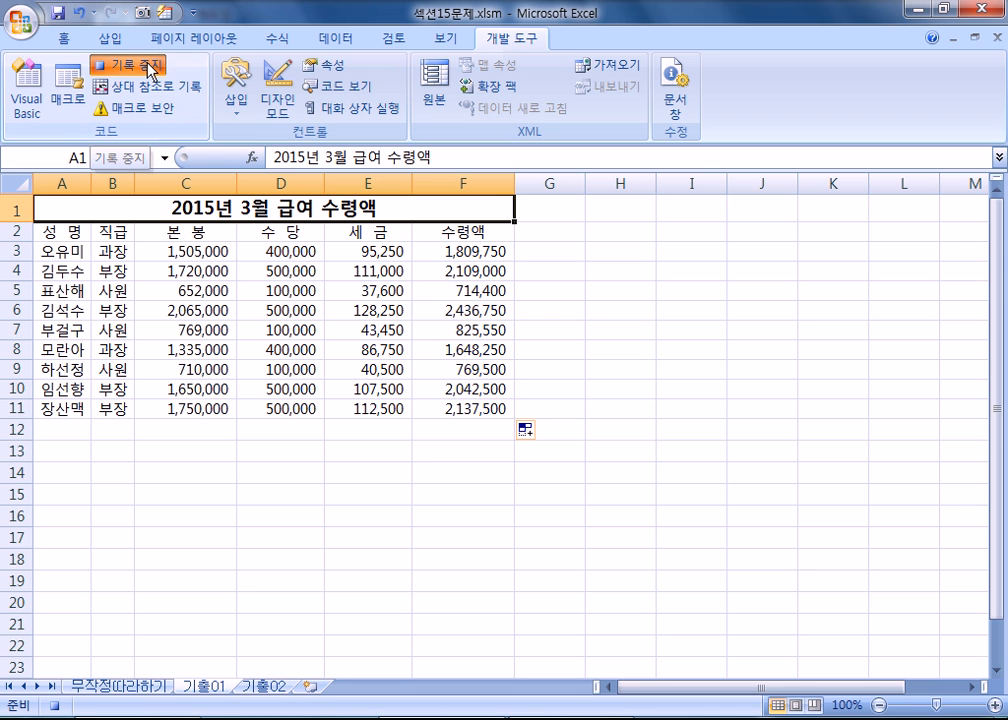
- Switch to the Notepad notes, review the four steps under "매크로를 작성하는 방법", and return to the Excel workbook
key("alt+Tab")
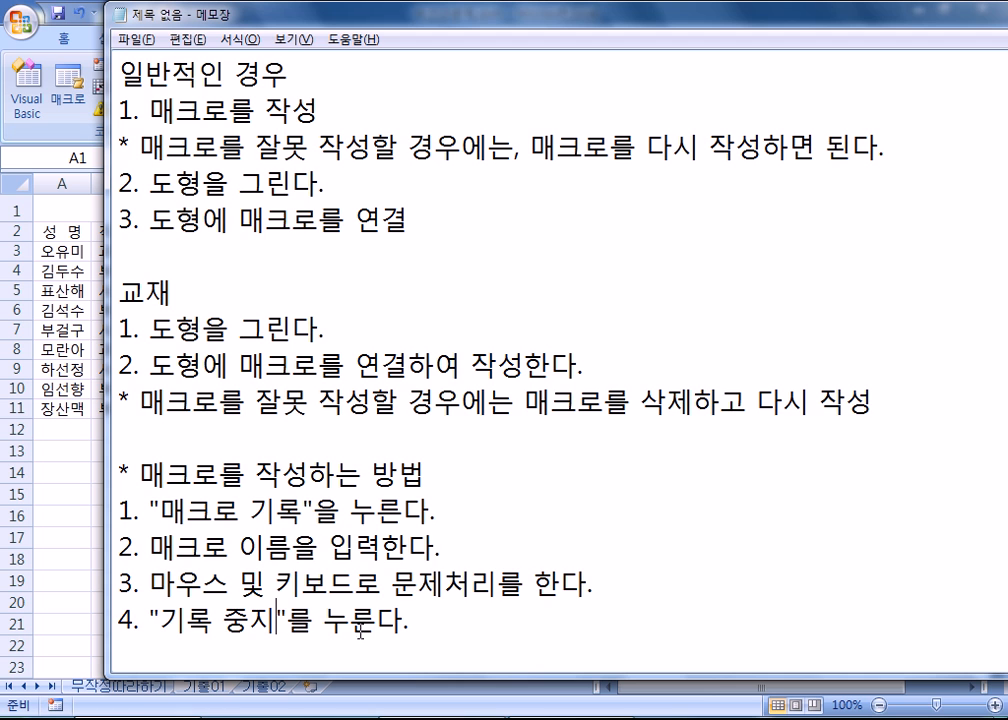
scroll(200, 420, "down", 2)
left_click_drag(233, 293, 370, 290)
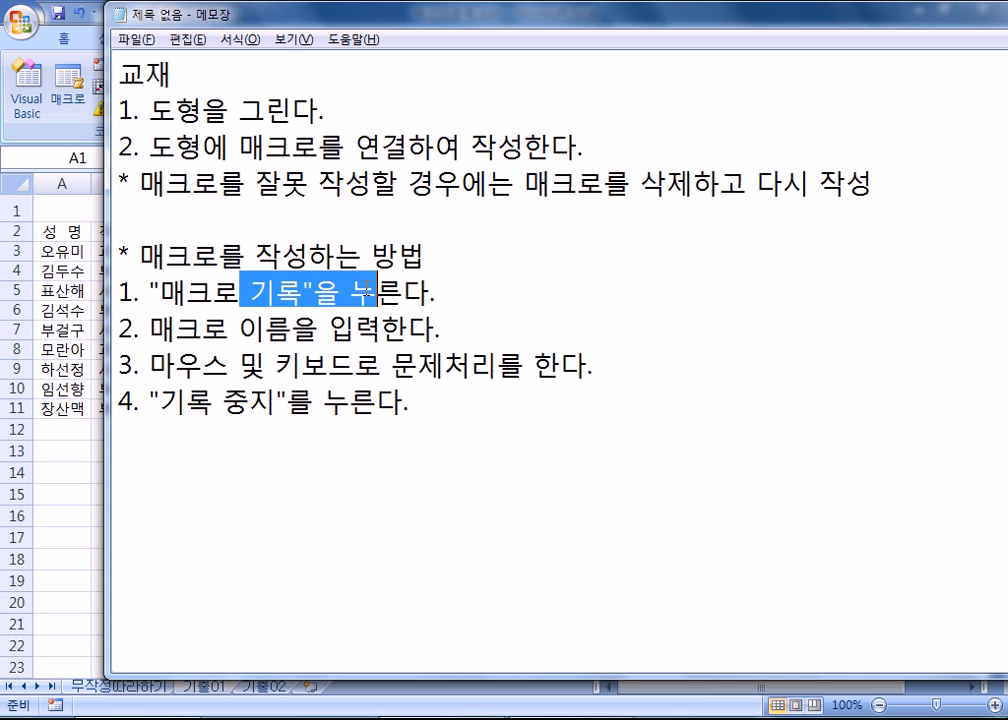
left_click_drag(150, 327, 407, 327)
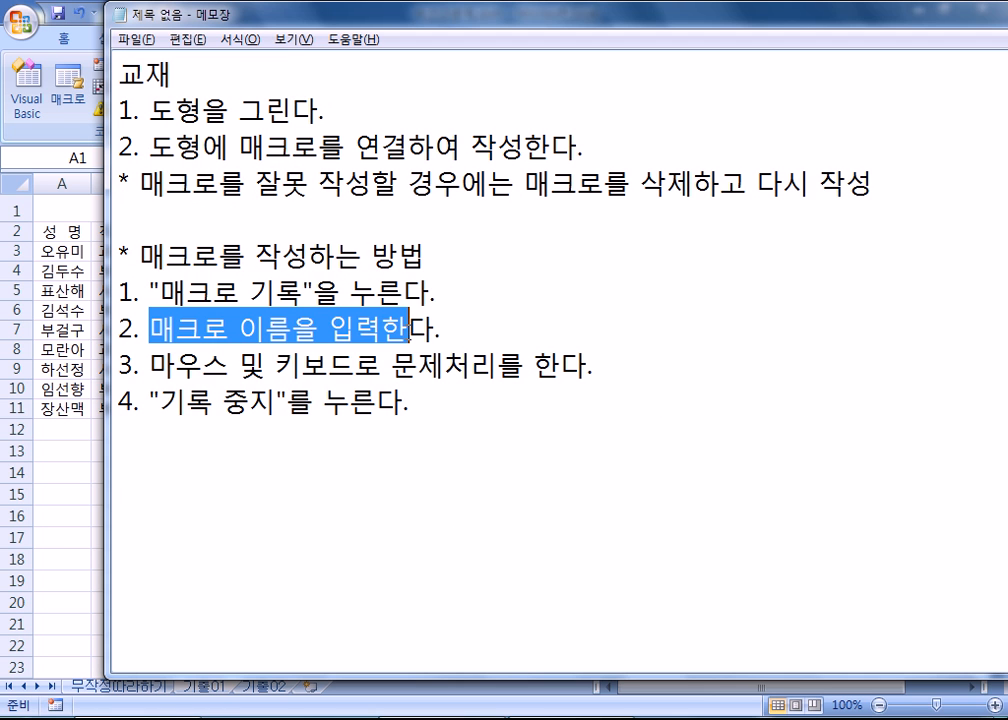
left_click_drag(175, 366, 472, 366)
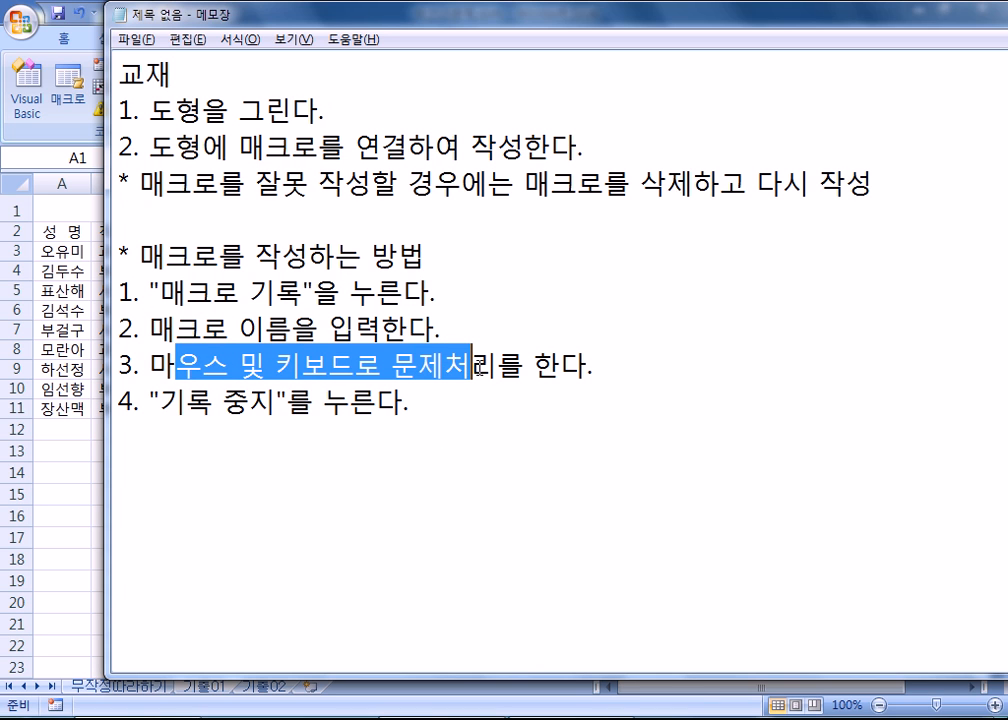
left_click_drag(164, 404, 278, 404)
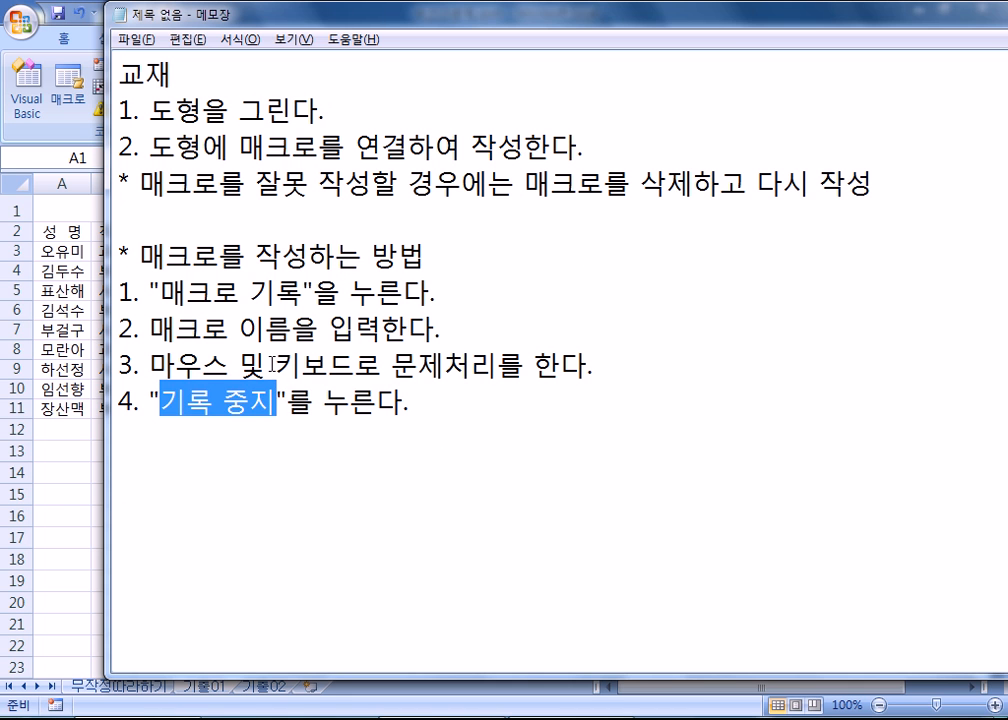
key("alt+Tab")
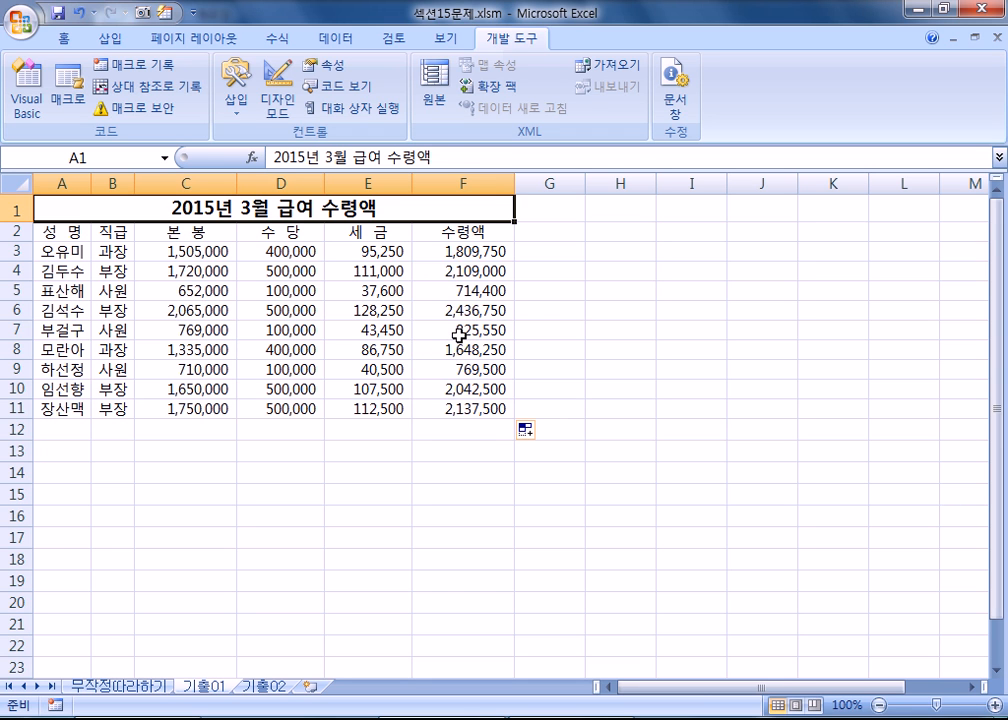
- Draw a sun shape about 1.16 cm high and 1.56 cm wide over cells A13:A14
left_click(56, 452)
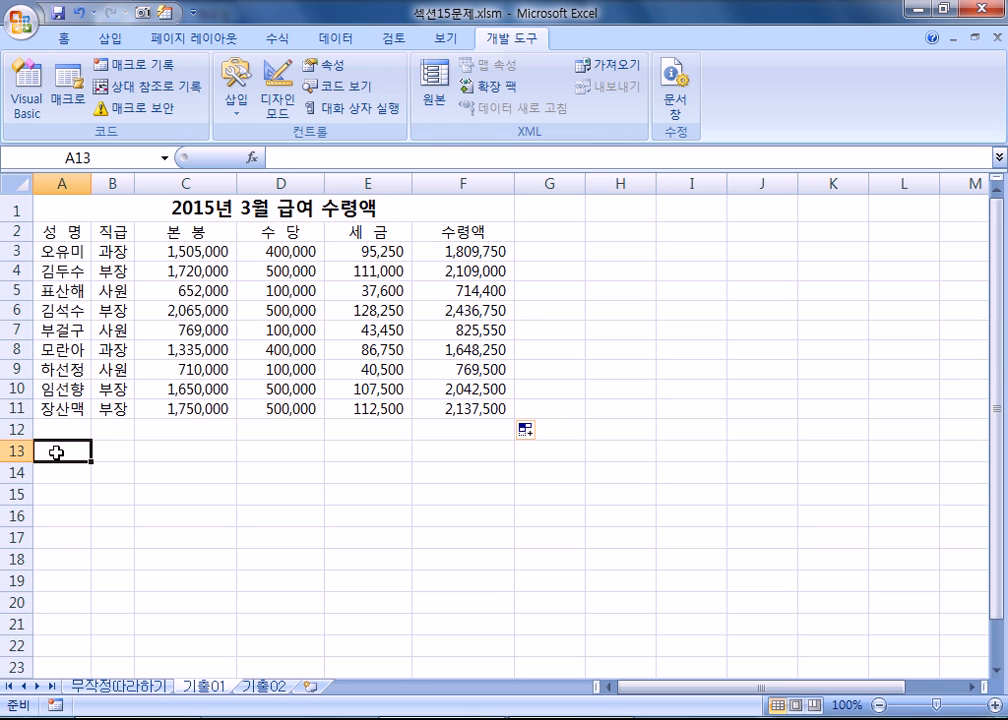
left_click_drag(56, 452, 60, 483)
scroll(236, 423, "down", 1)
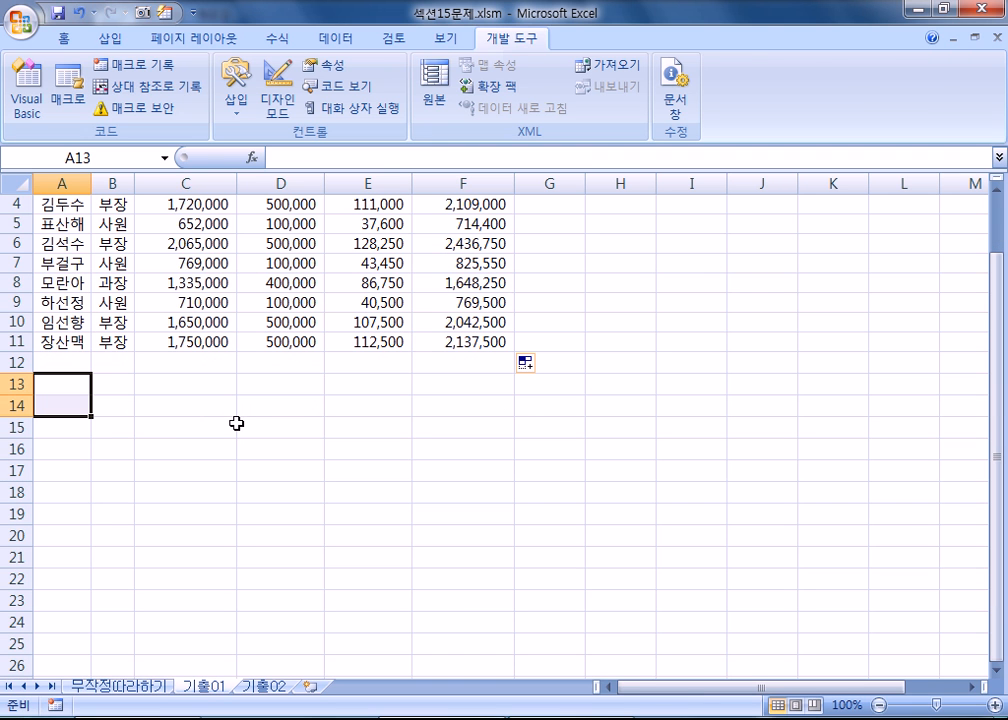
left_click(115, 43)
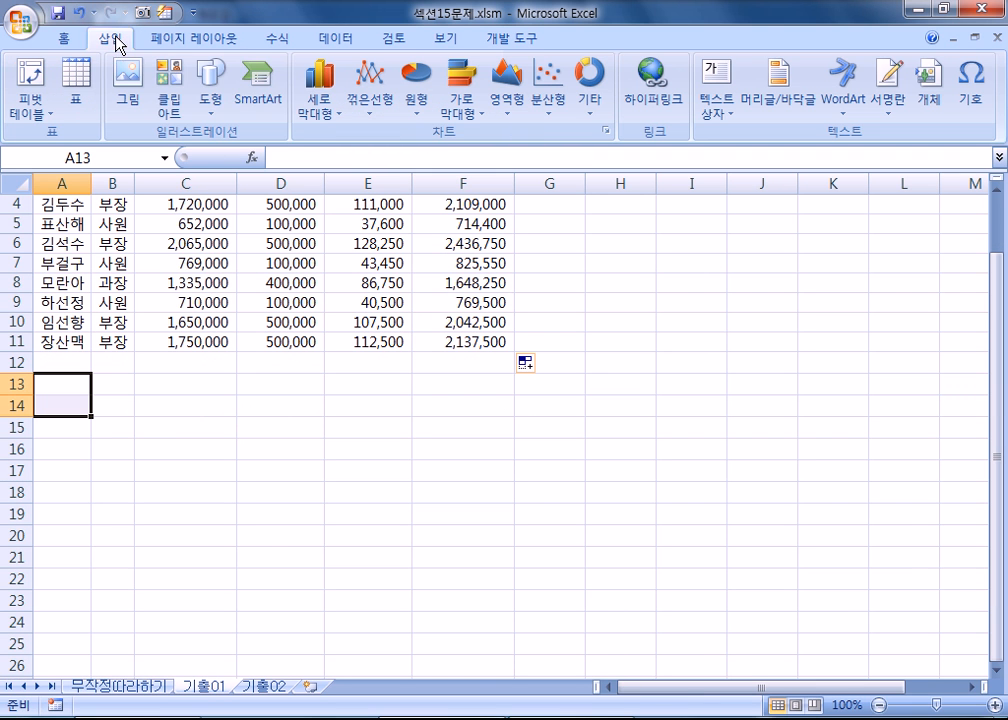
left_click(209, 88)
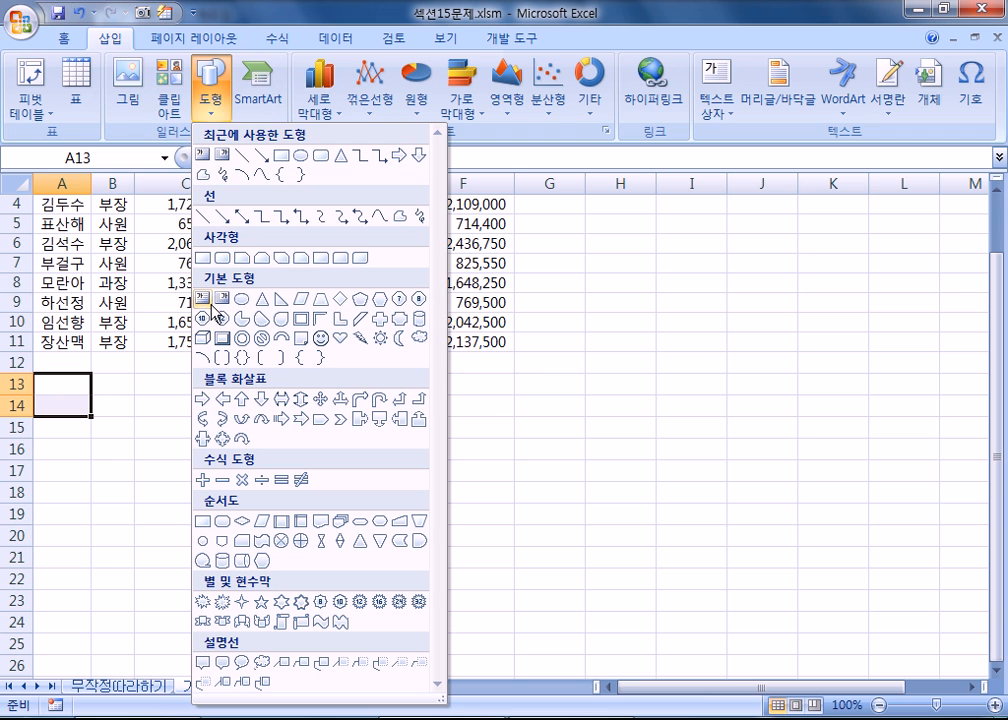
left_click(378, 336)
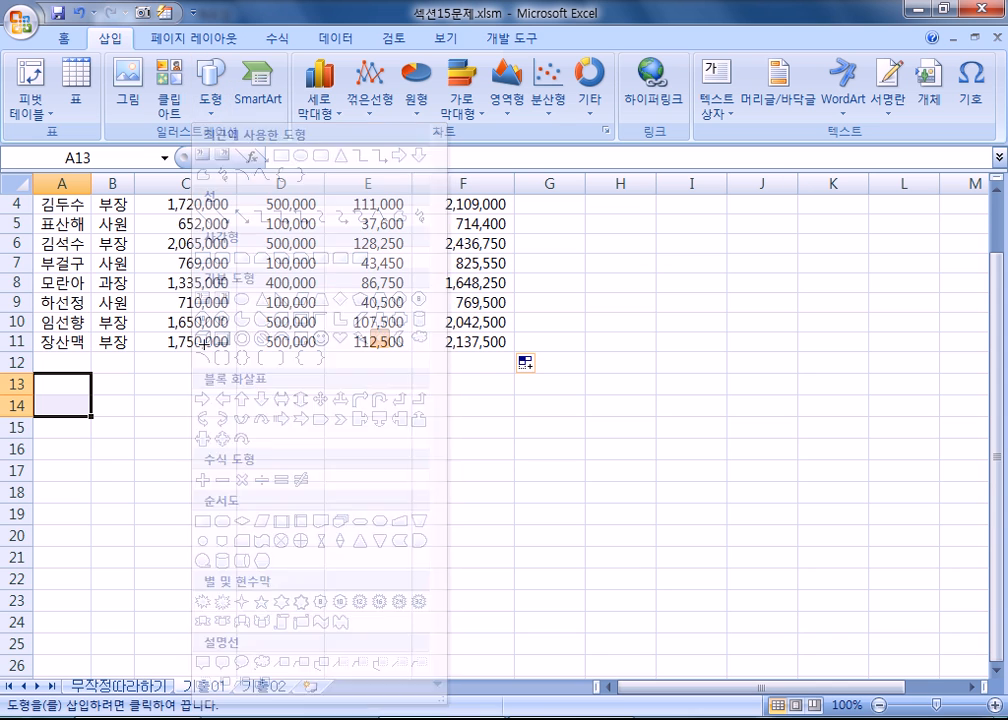
mouse_move(38, 372)
left_mouse_down()
mouse_move(81, 387)
mouse_move(91, 416)
left_mouse_up()
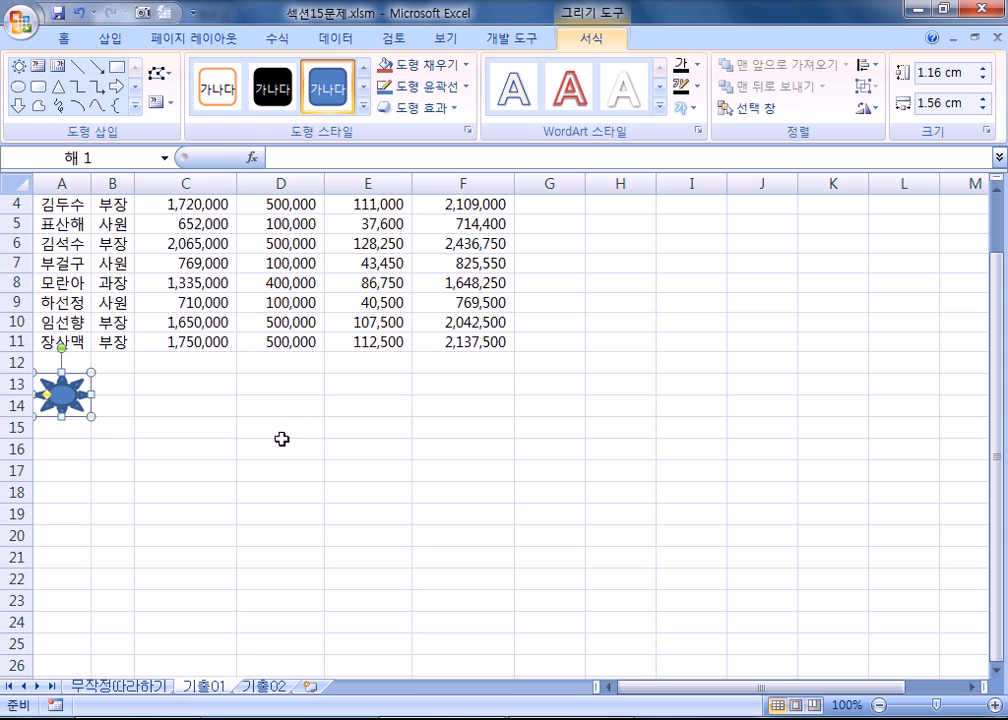
left_click(150, 427)
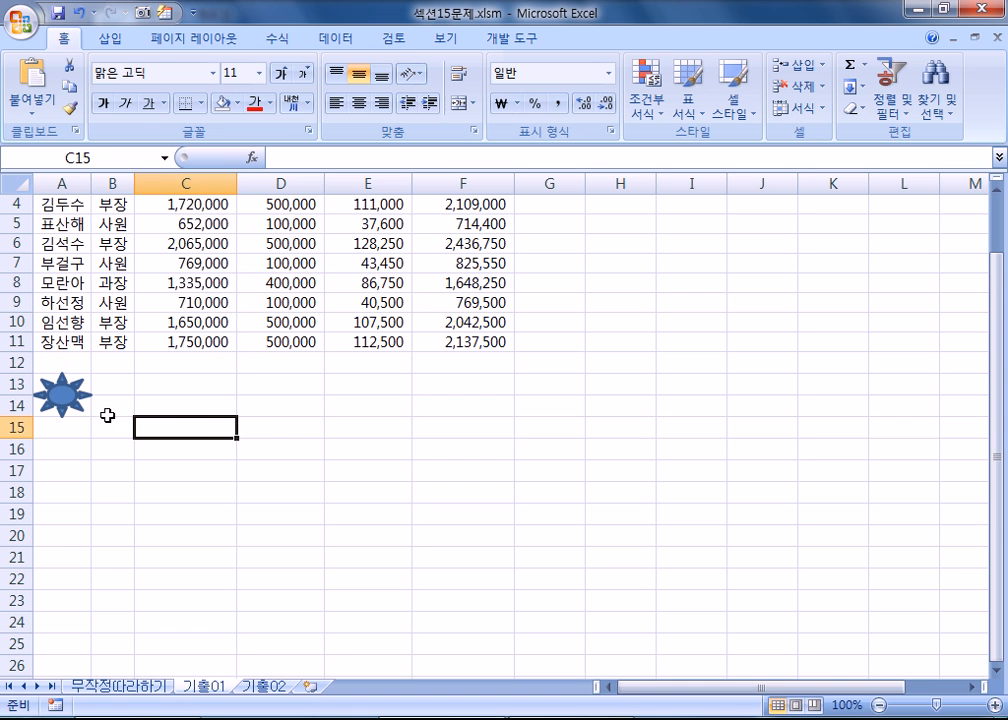
- Assign the "수령액" macro to the sun shape
right_click(60, 393)
left_click(60, 390)
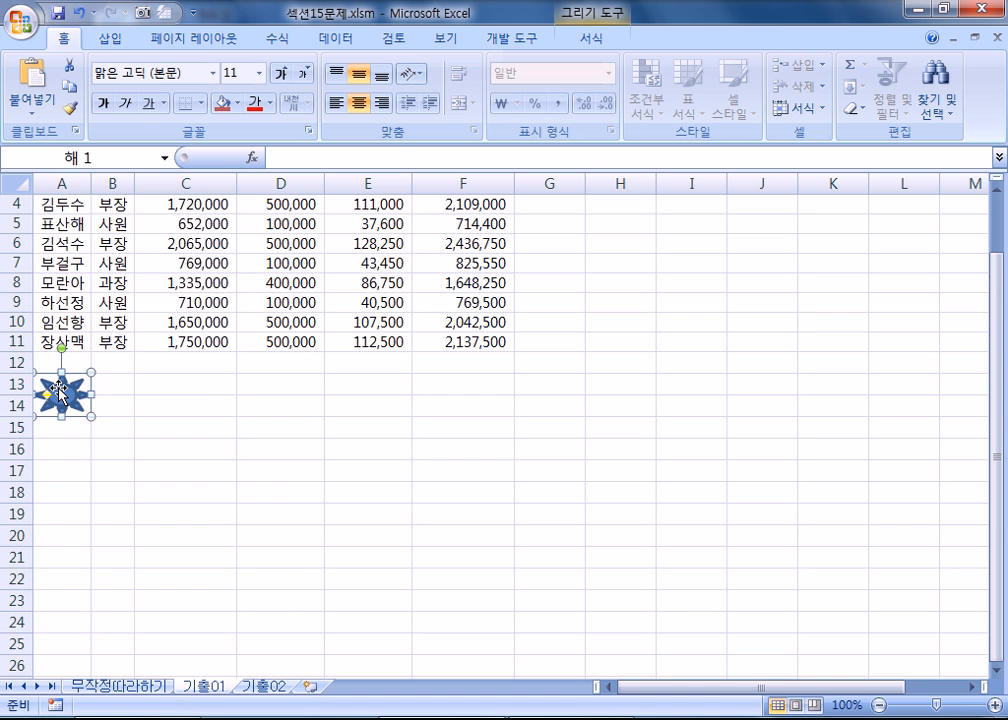
right_click(59, 390)
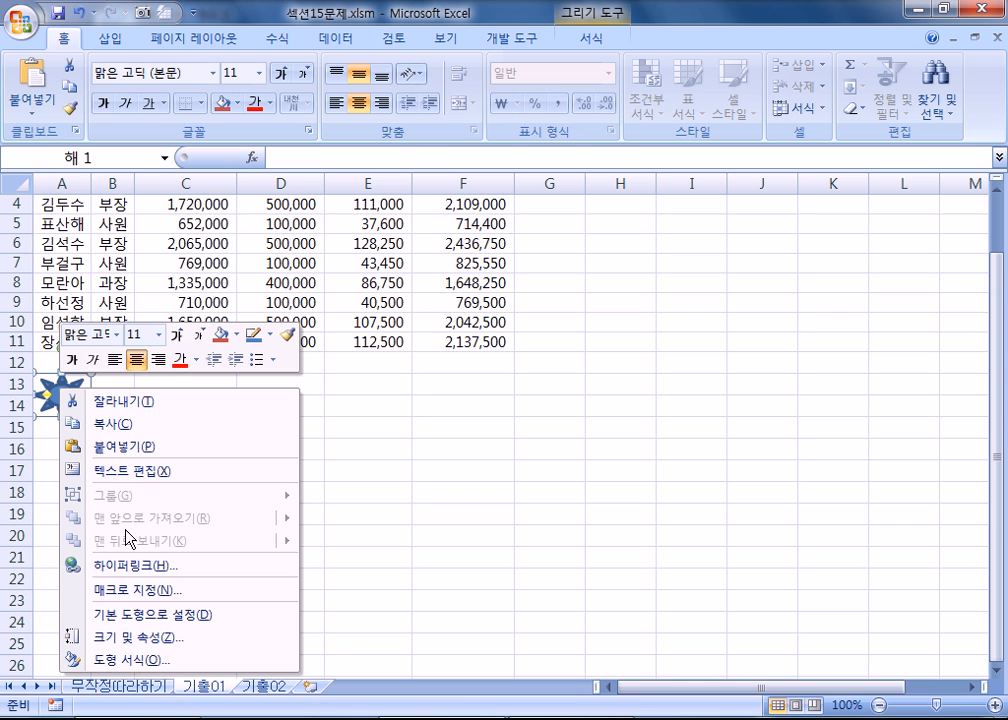
left_click(137, 598)
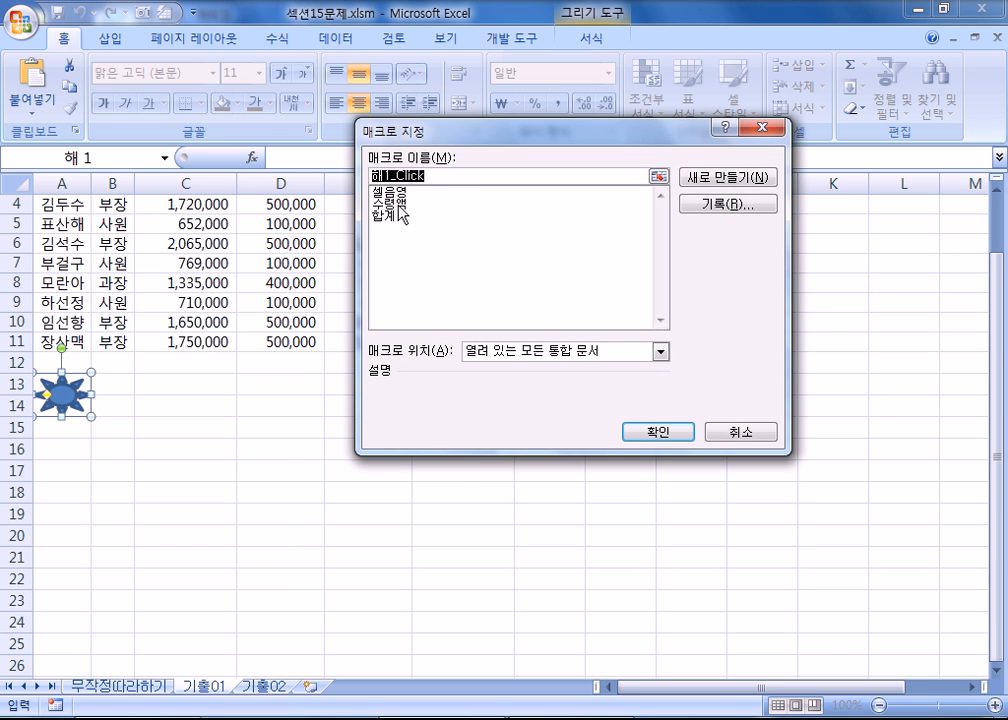
left_click(398, 205)
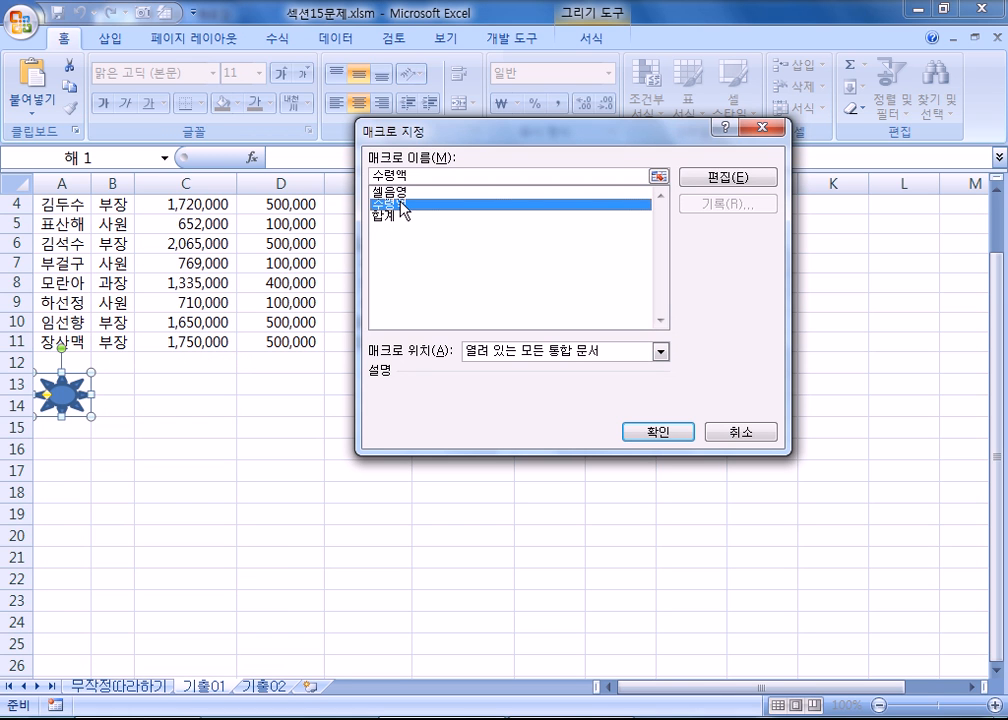
left_click(655, 436)
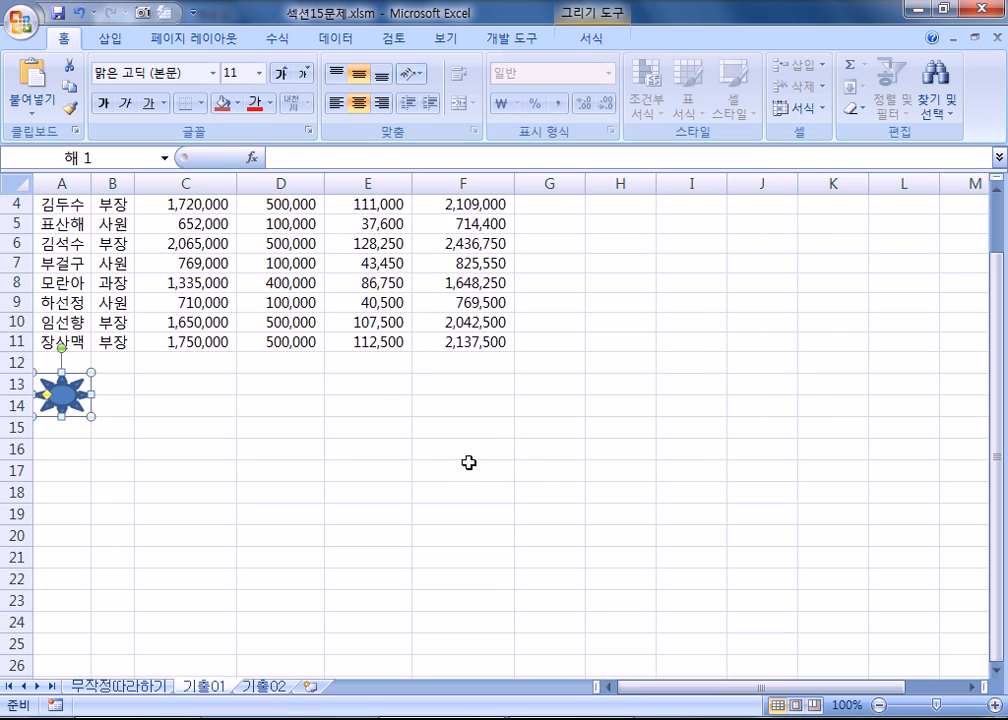
- Clear the 수령액 values in F3:F11 and test the sun shape by running its macro
scroll(362, 423, "up", 1)
left_click_drag(466, 252, 463, 403)
key("Delete")
left_click(436, 556)
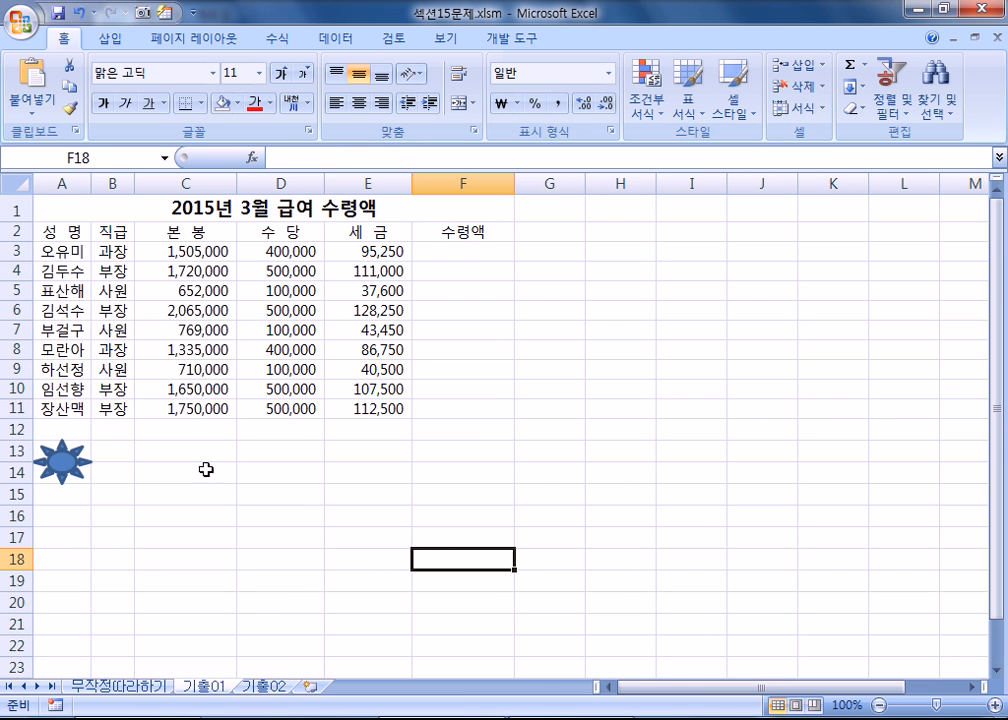
left_click(66, 462)
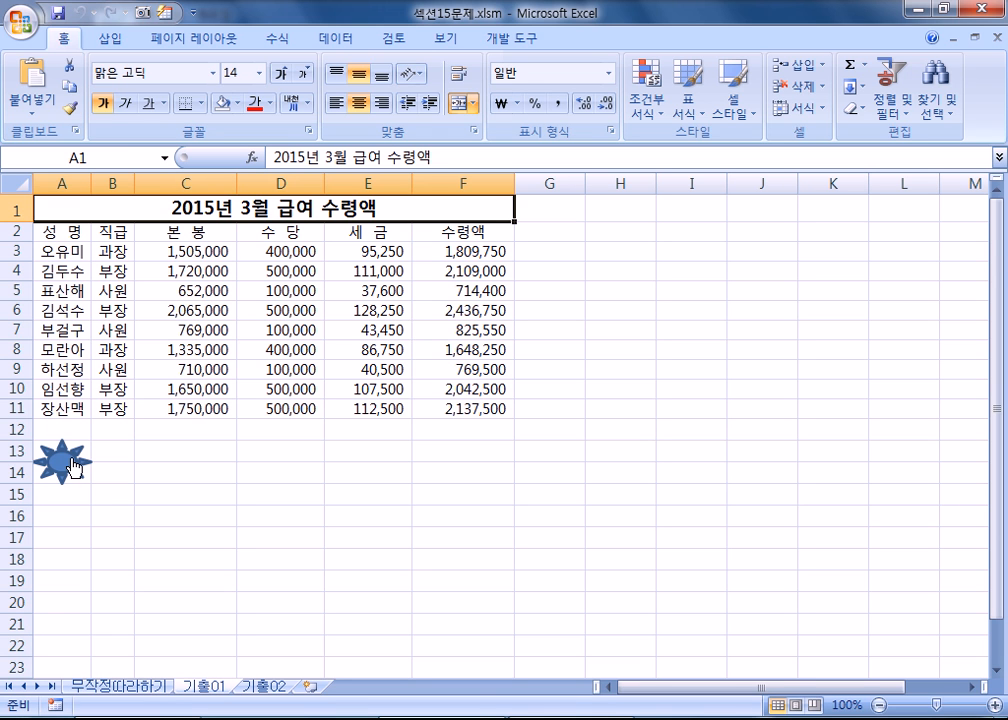
- Apply all borders (모든 테두리) to the salary table A2:F11
left_click_drag(50, 230, 478, 410)
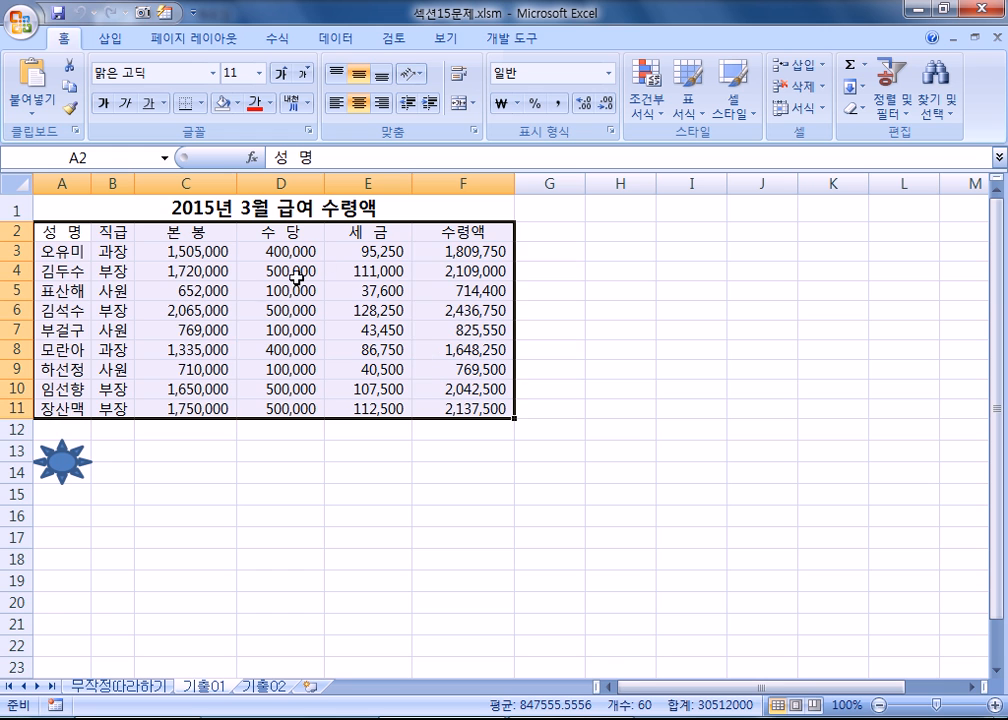
left_click_drag(57, 232, 370, 262)
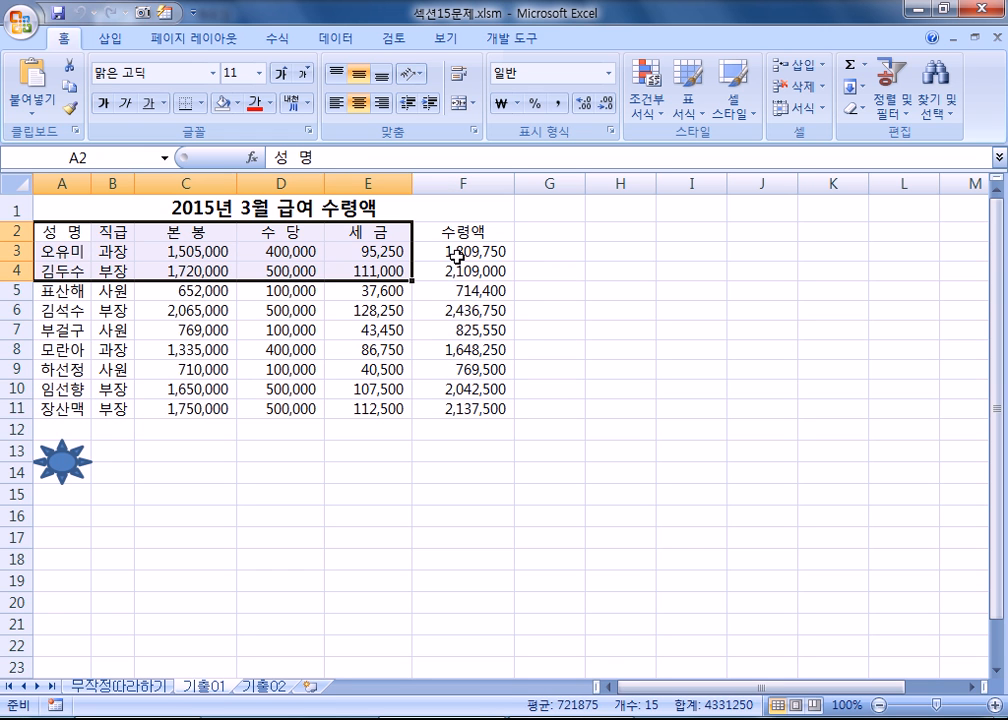
left_click(456, 254)
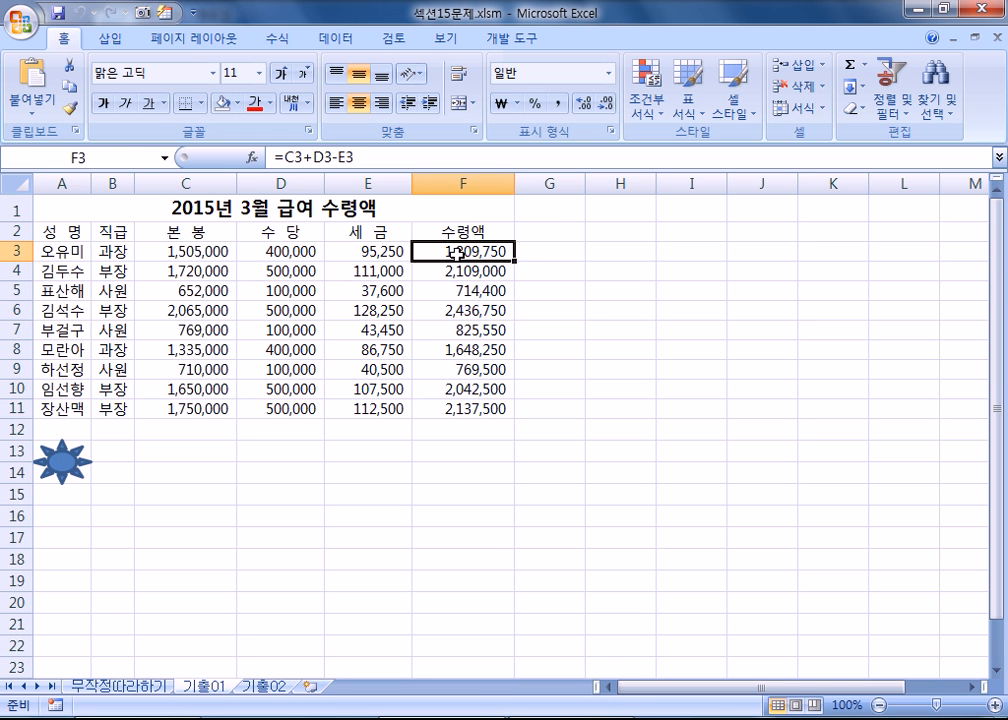
left_click_drag(57, 232, 439, 398)
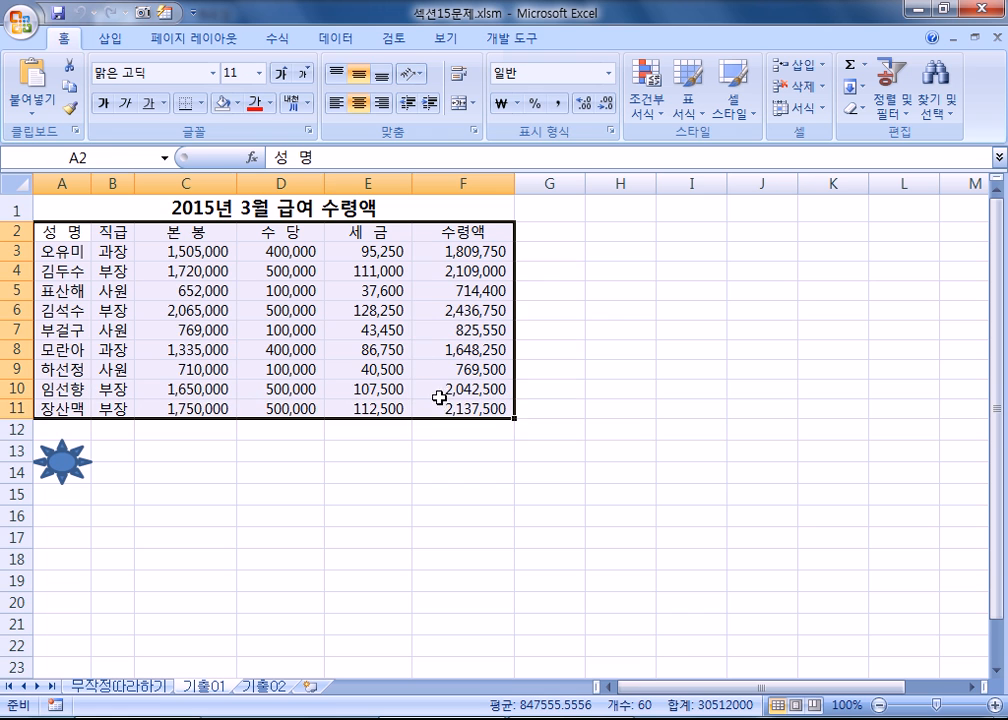
left_click(201, 103)
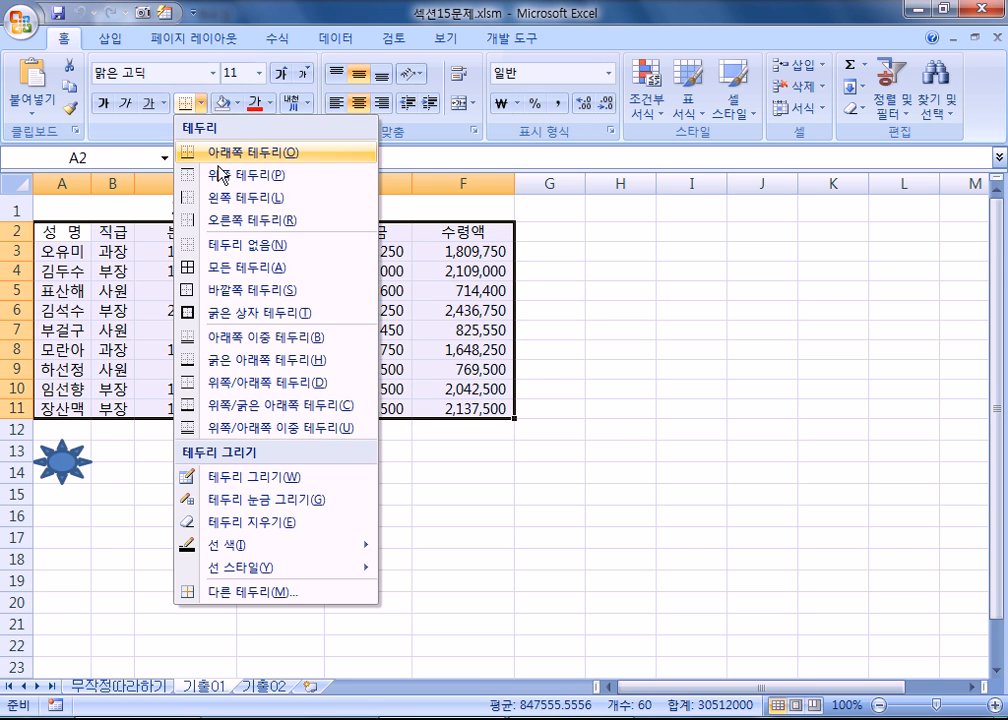
left_click(229, 272)
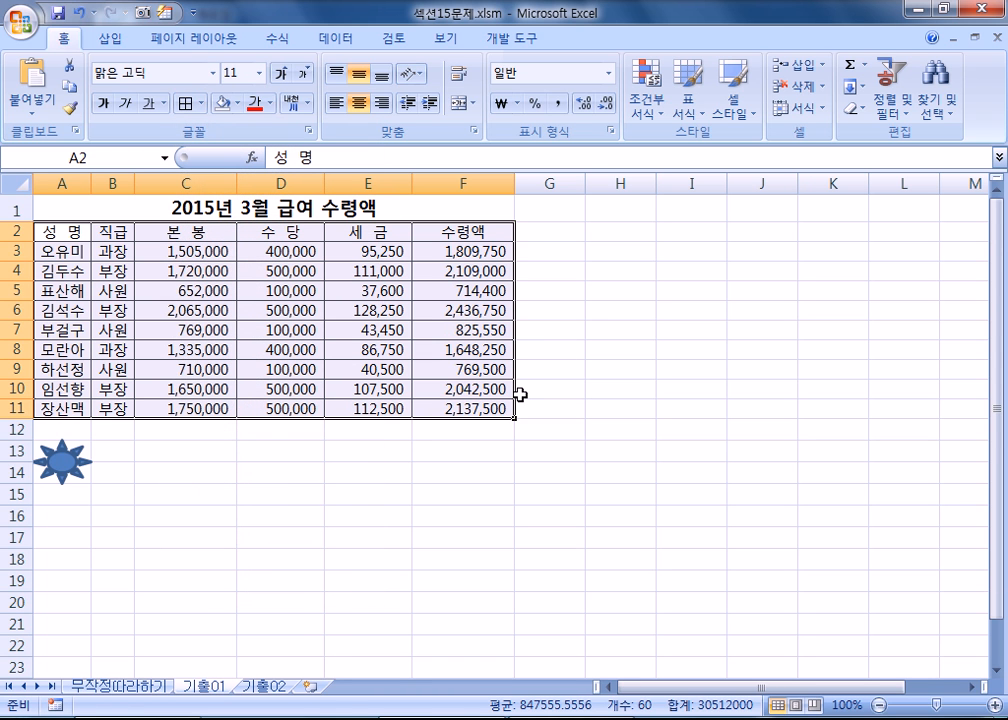
- Reapply all borders (모든 테두리) to the salary table A2:F11 and undo the border changes
left_click(201, 104)
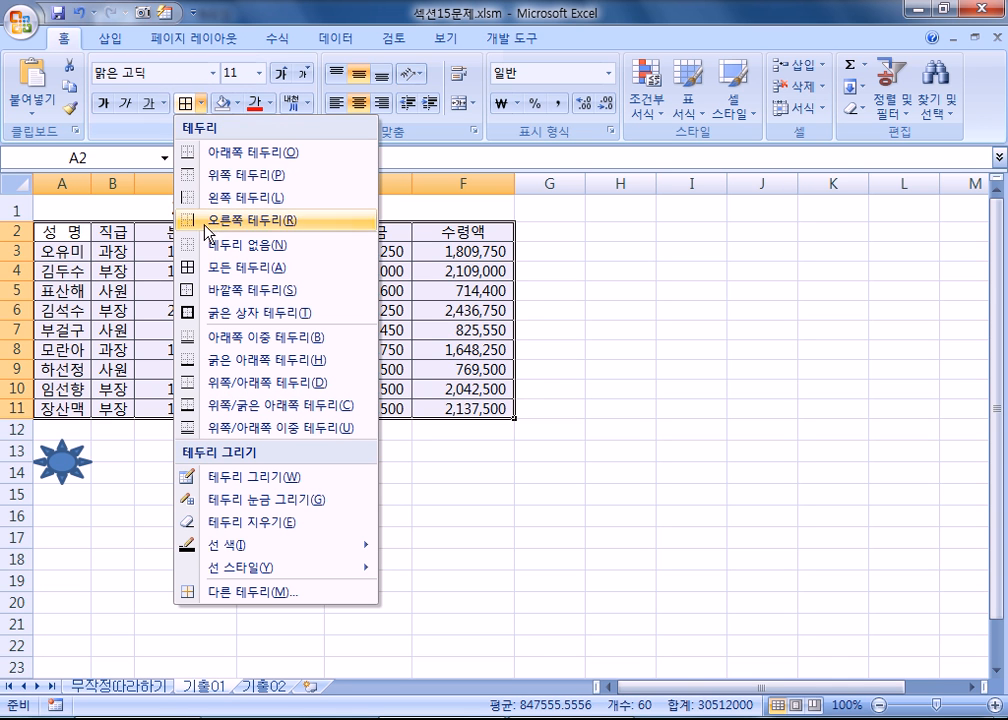
left_click(215, 268)
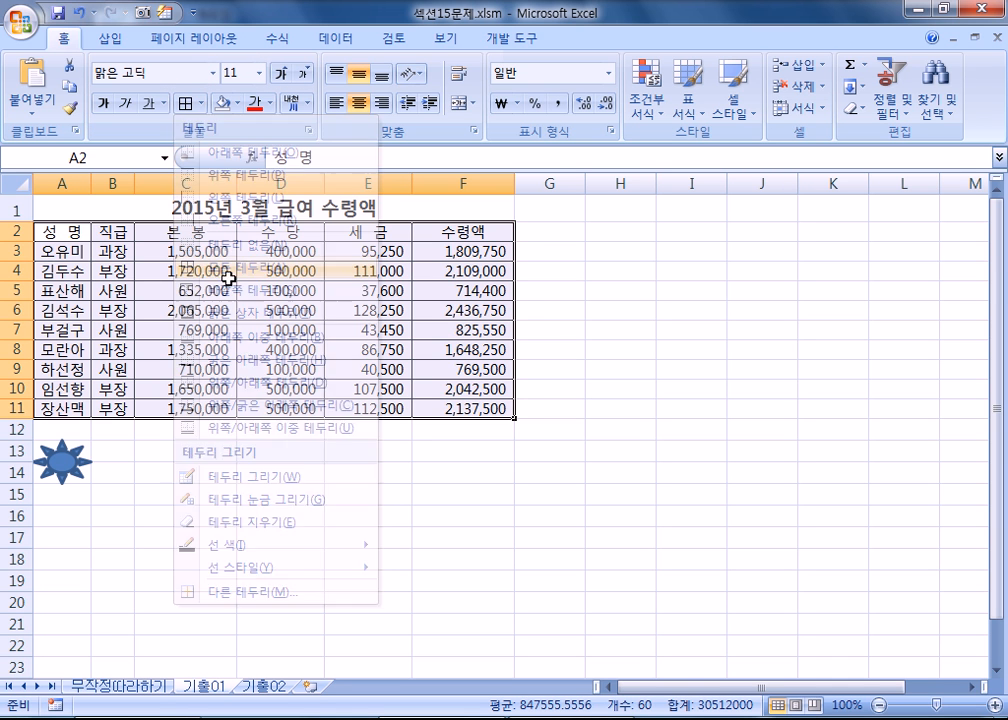
left_click(484, 489)
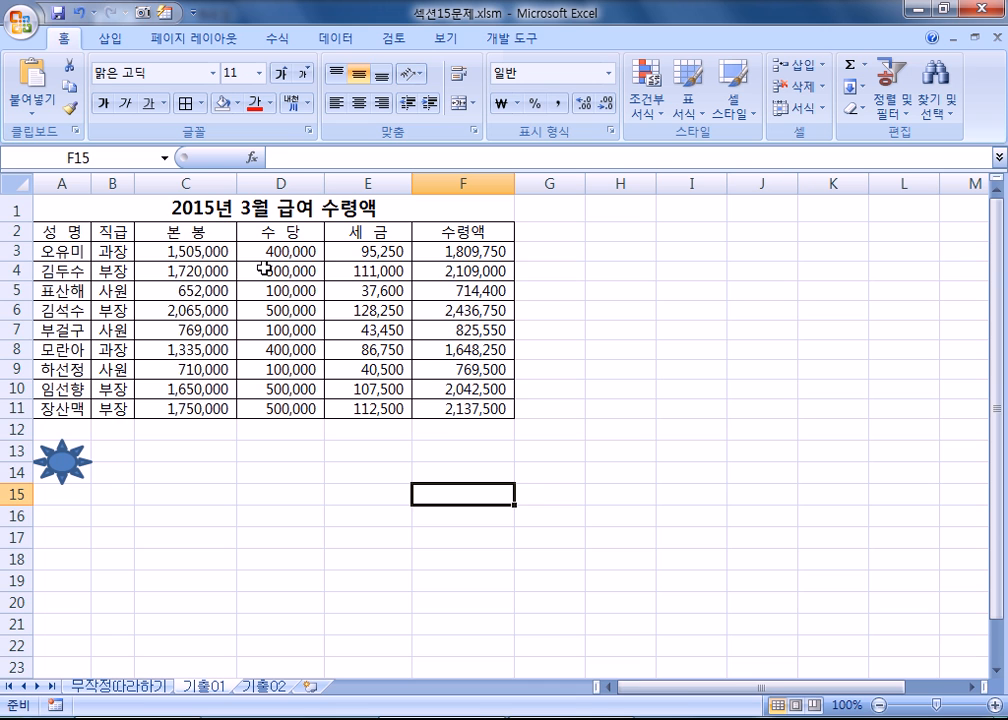
key("ctrl+z")
key("ctrl+z")
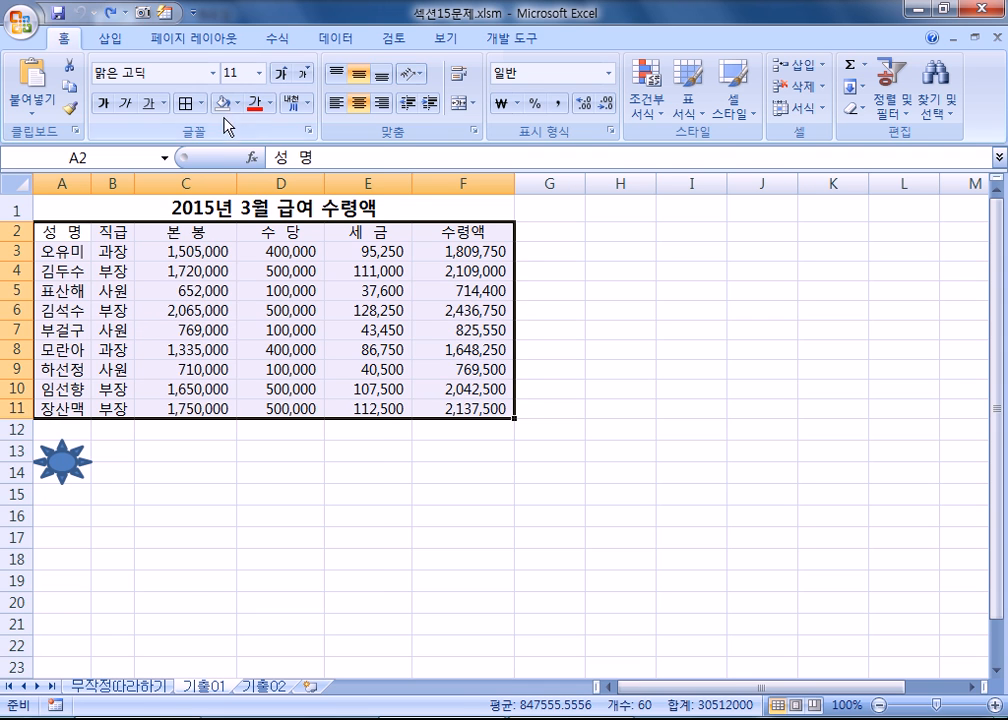
- Apply thin outline (윤곽선) and inside (안쪽) borders to A2:F11 through the cell format settings
left_click(201, 103)
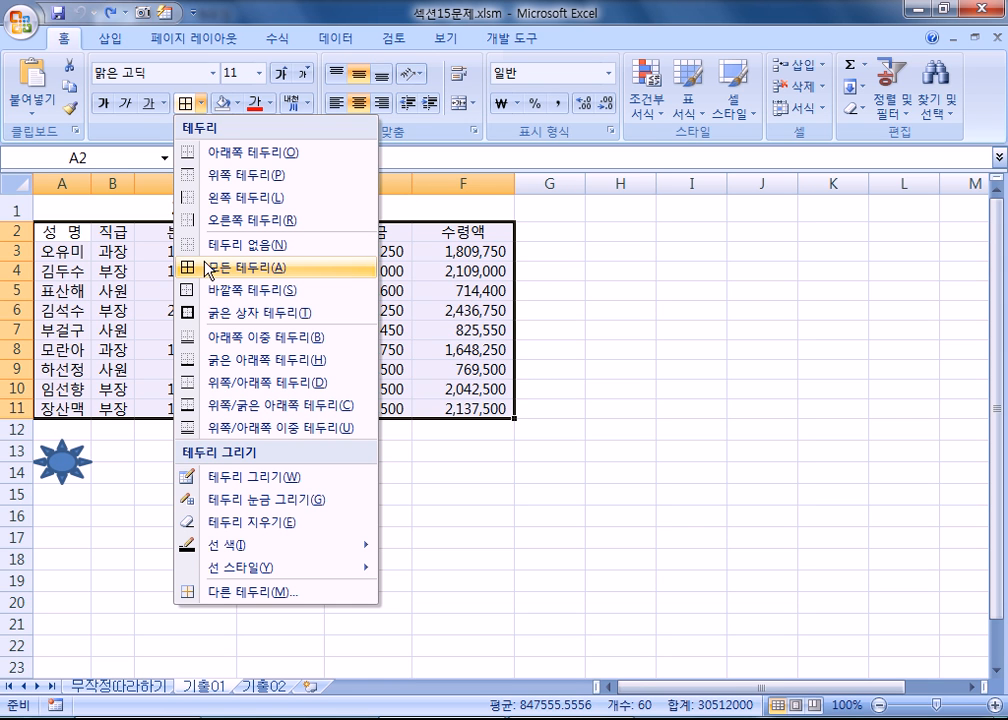
left_click(206, 268)
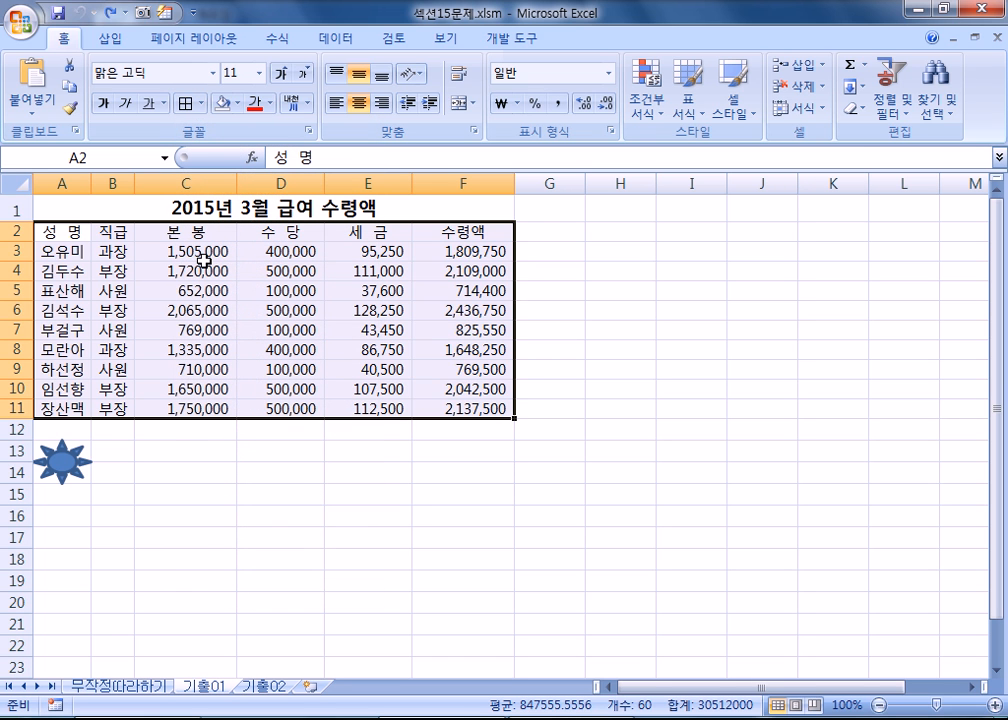
key("ctrl+1")
left_click_drag(405, 85, 536, 82)
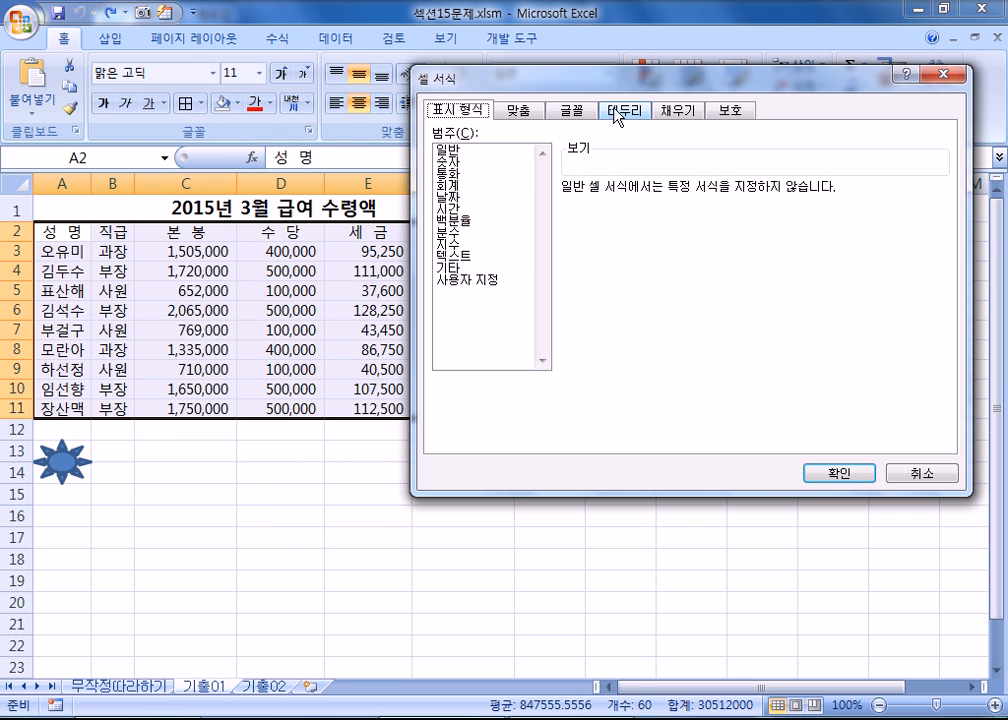
left_click(620, 111)
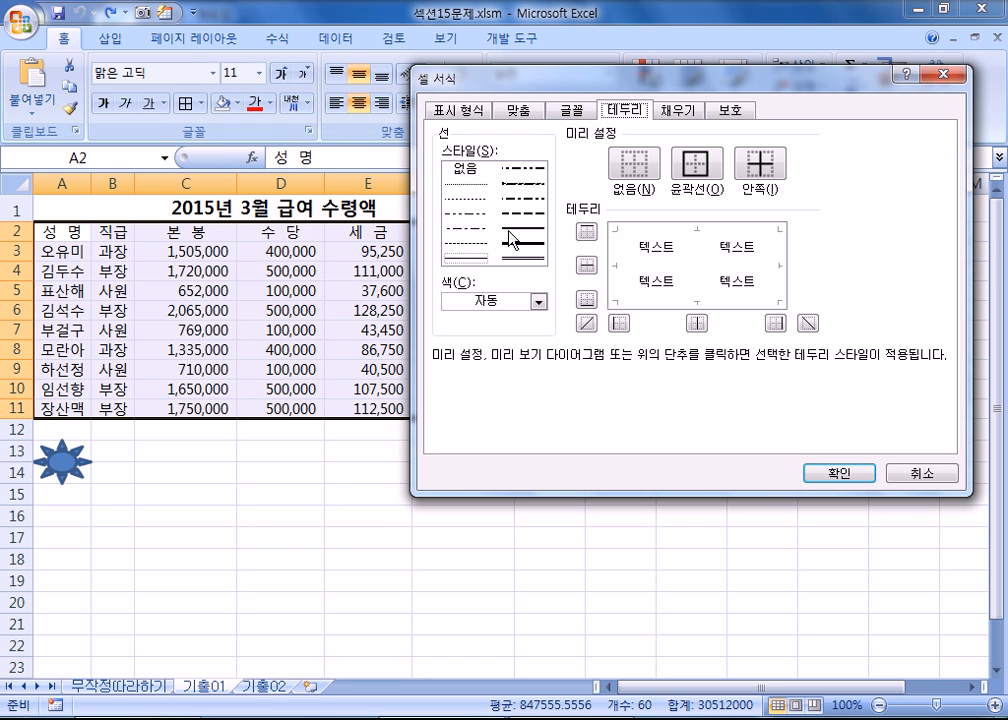
left_click(697, 162)
left_click(760, 162)
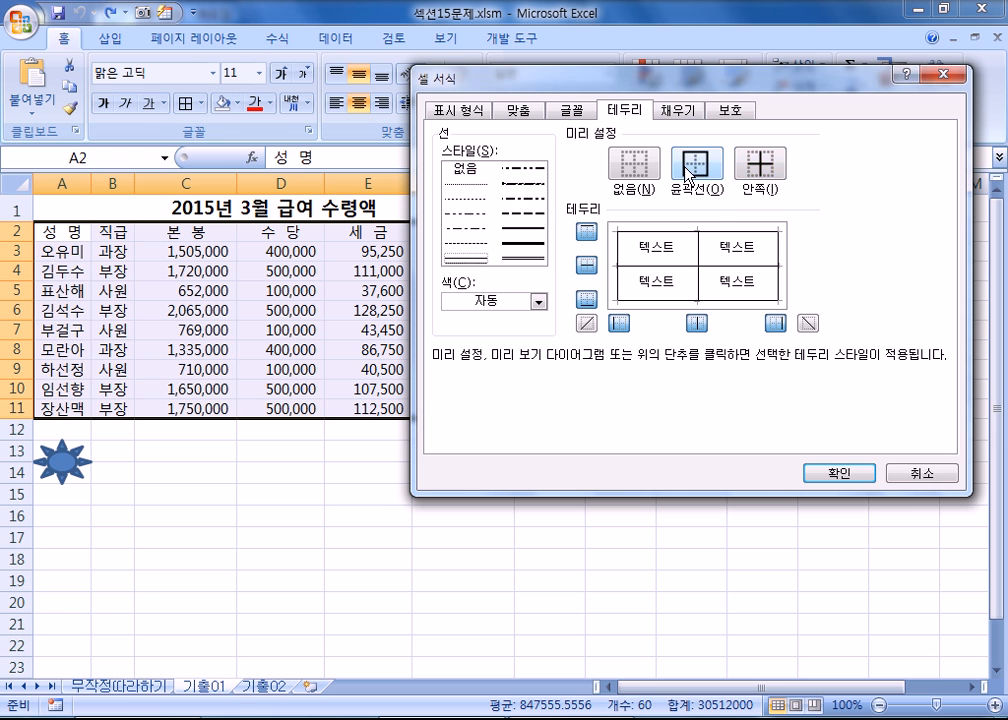
left_click(838, 475)
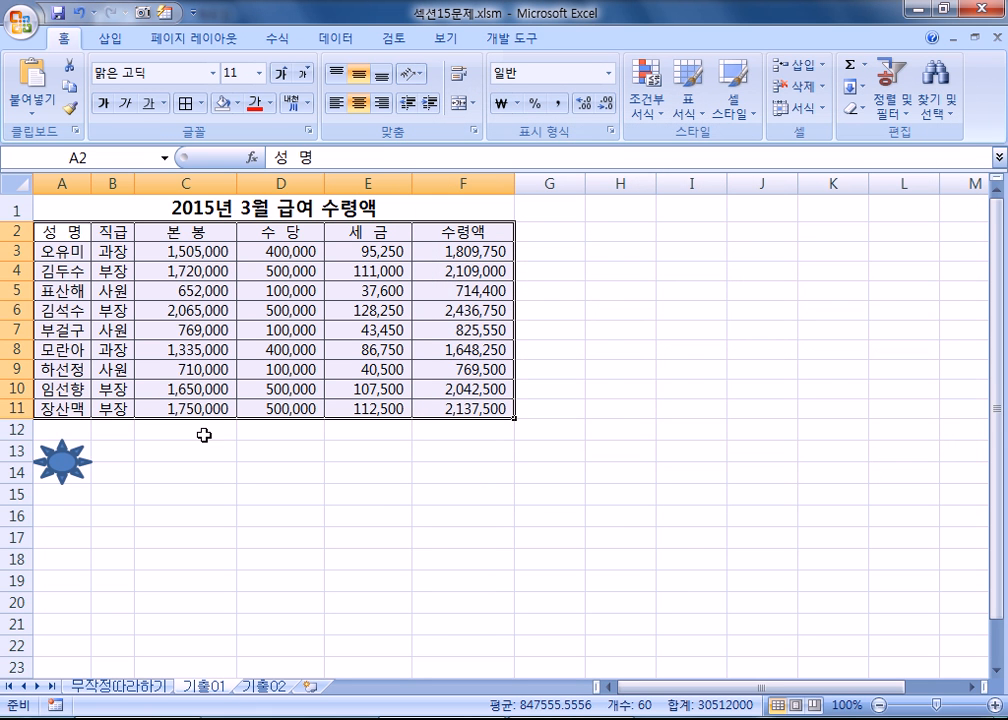
- Remove the borders from A2:F11 (테두리 없음) and apply all borders (모든 테두리) again
left_click(201, 103)
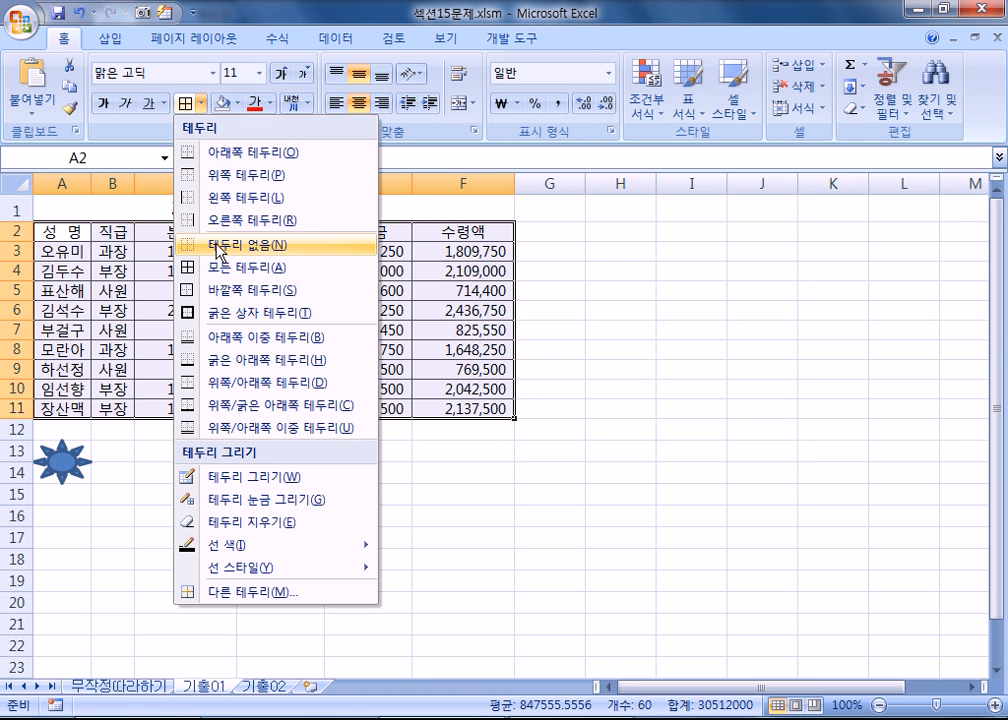
left_click(217, 248)
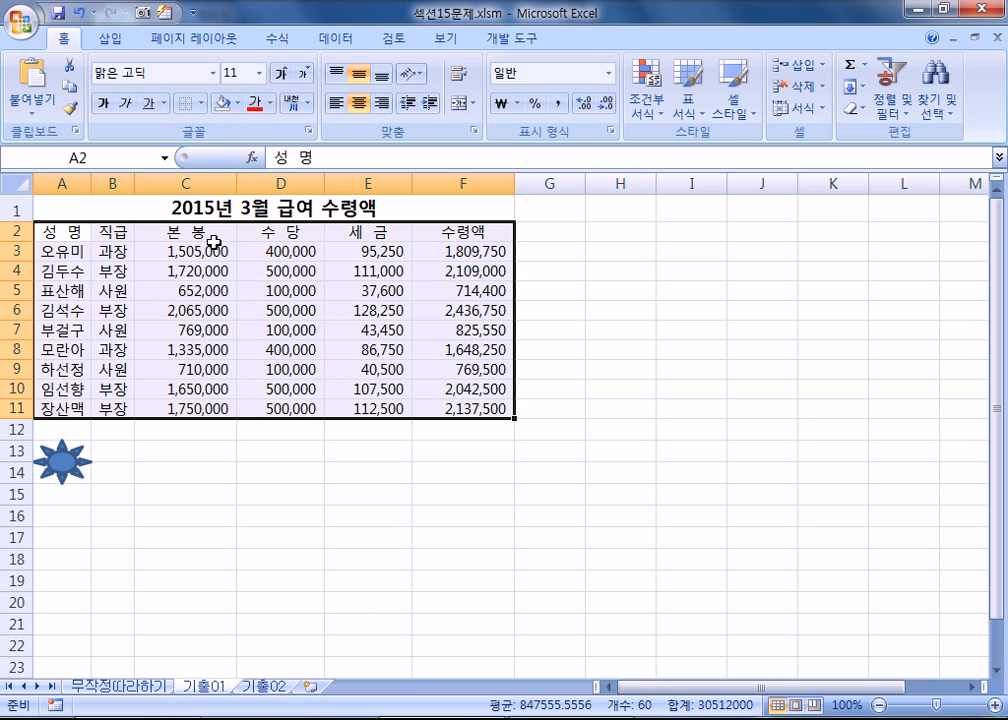
left_click(200, 104)
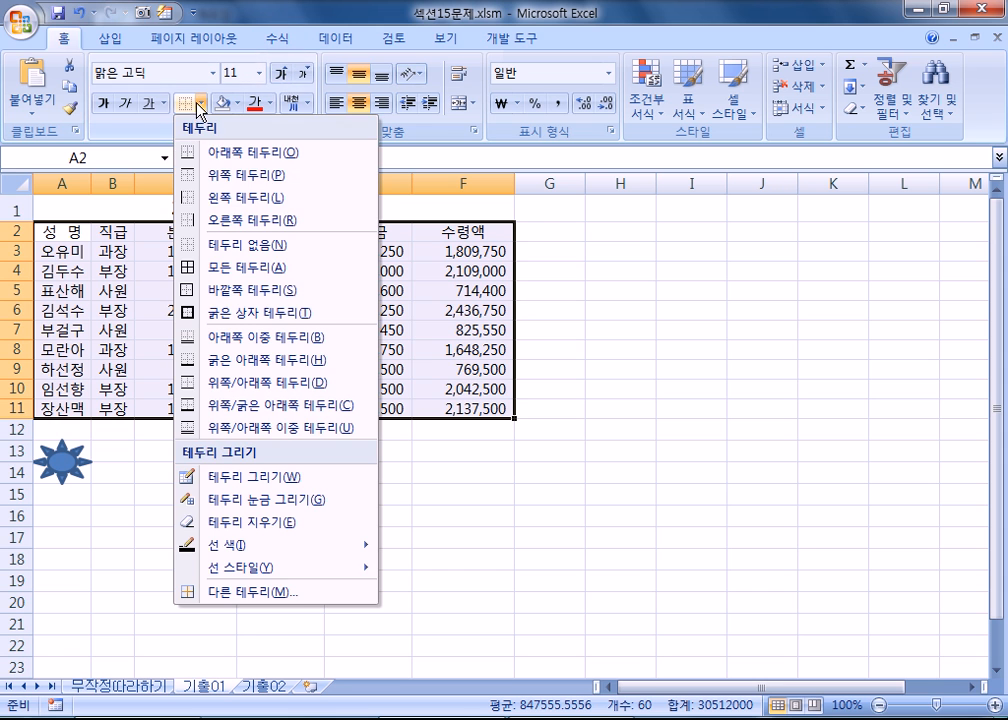
left_click(216, 276)
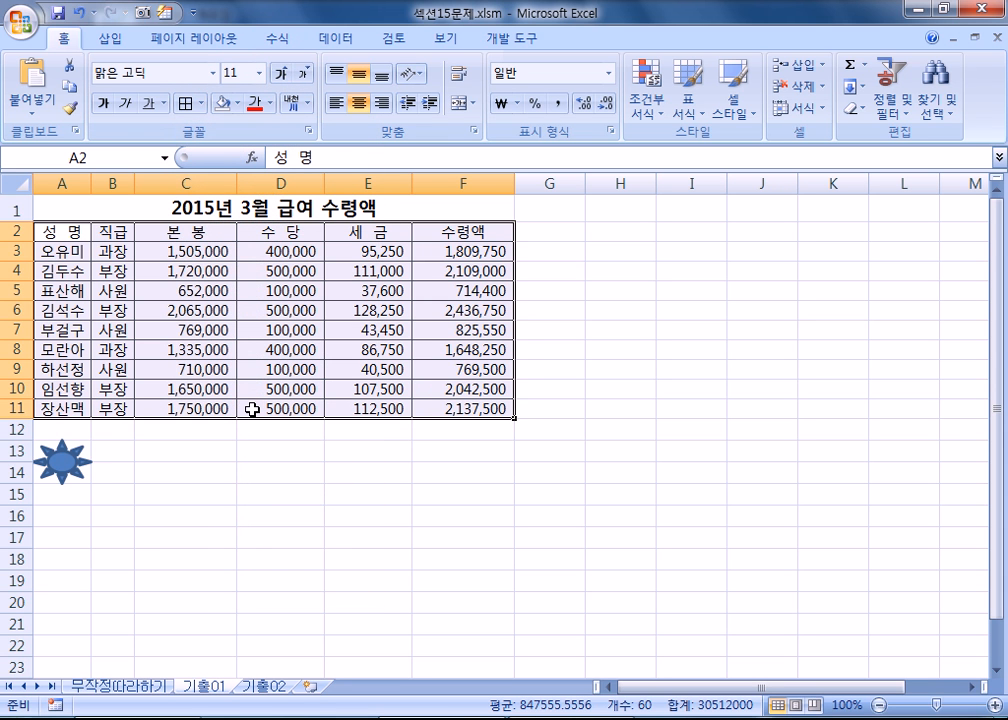
- Select title cell A1 and start recording a macro named "서식"
left_click(171, 210)
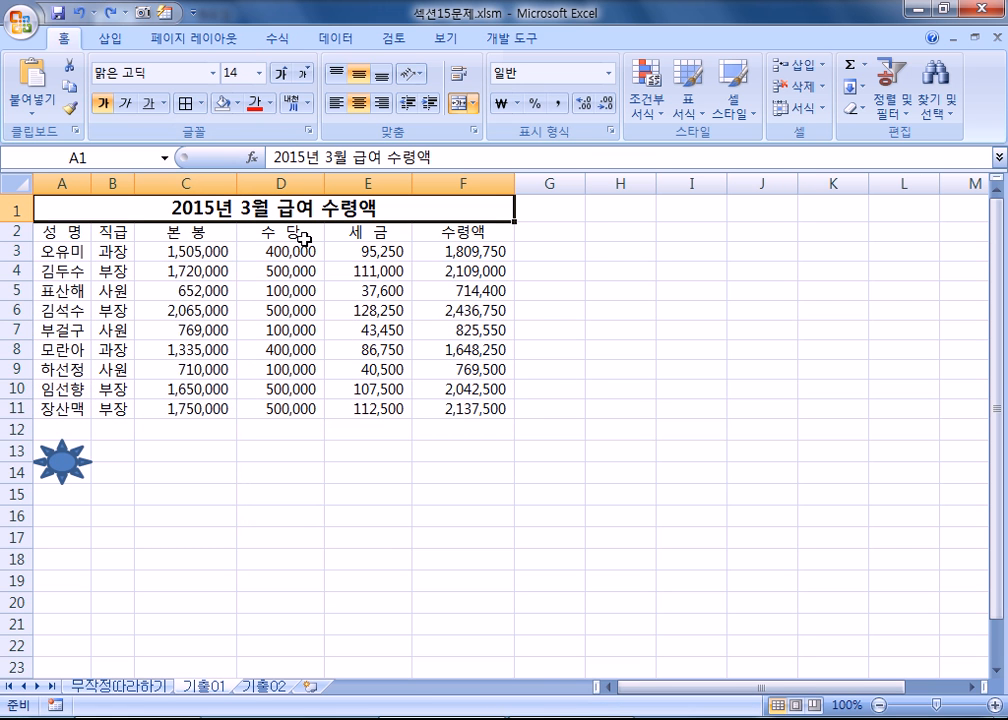
left_click(520, 40)
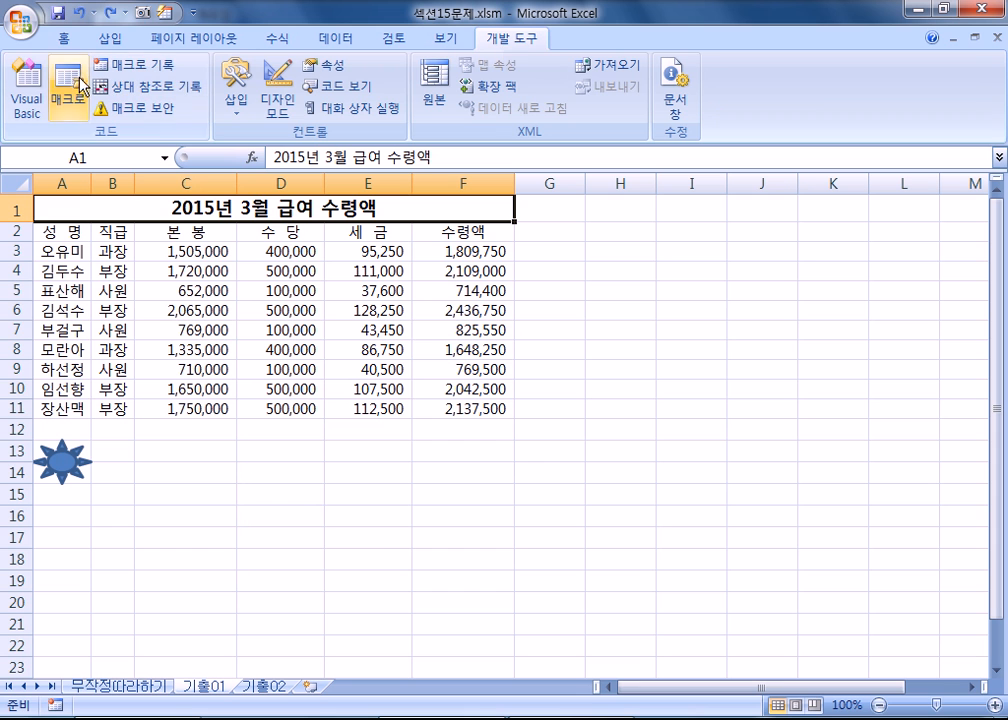
left_click(138, 70)
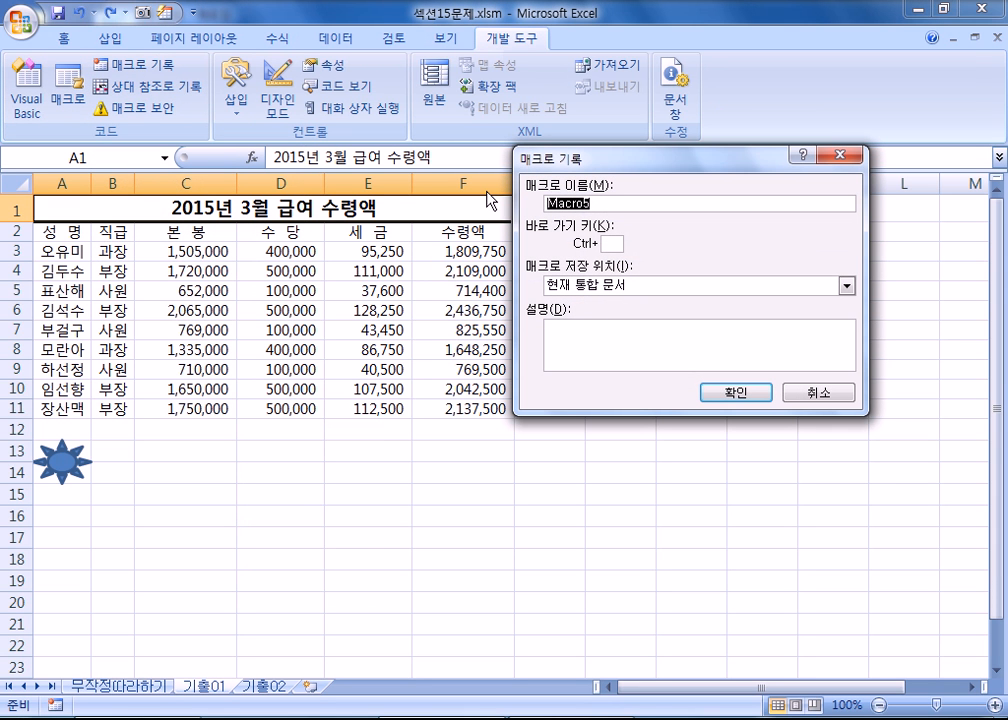
type("서식")
left_click(729, 395)
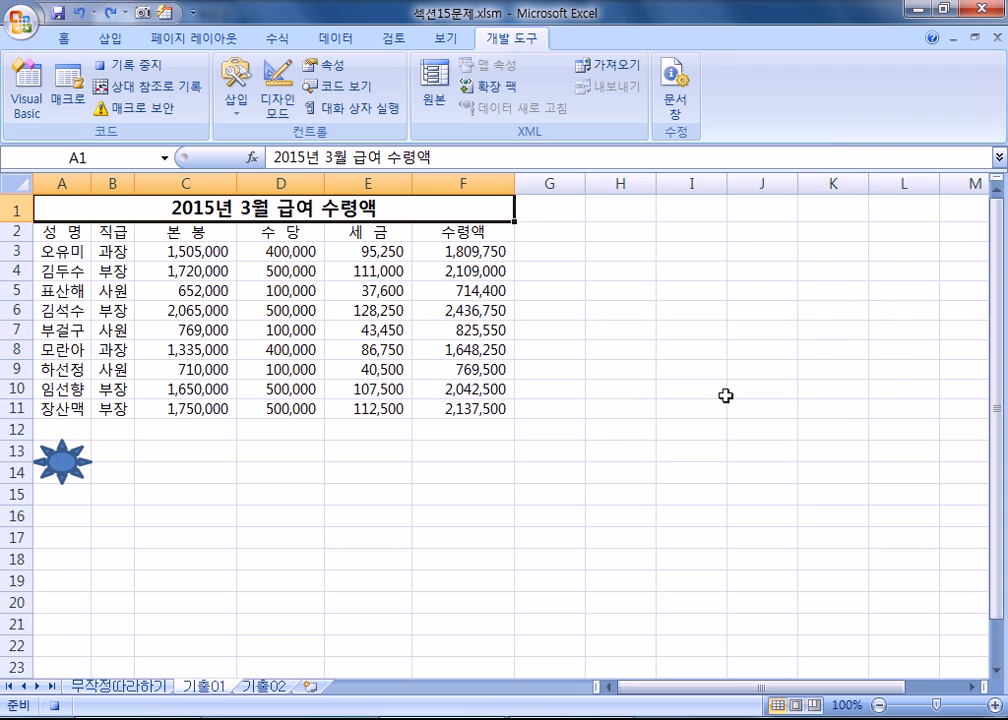
- Record applying all borders (모든 테두리) to A2:F11, select A1 and stop the macro recording
left_click_drag(52, 231, 481, 404)
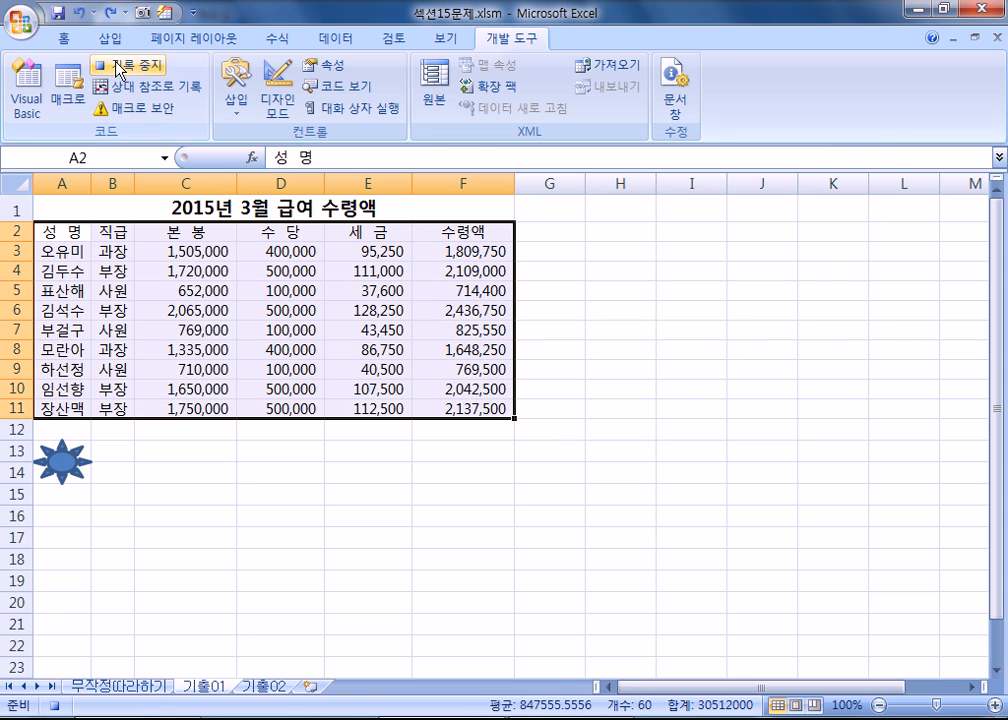
left_click(64, 42)
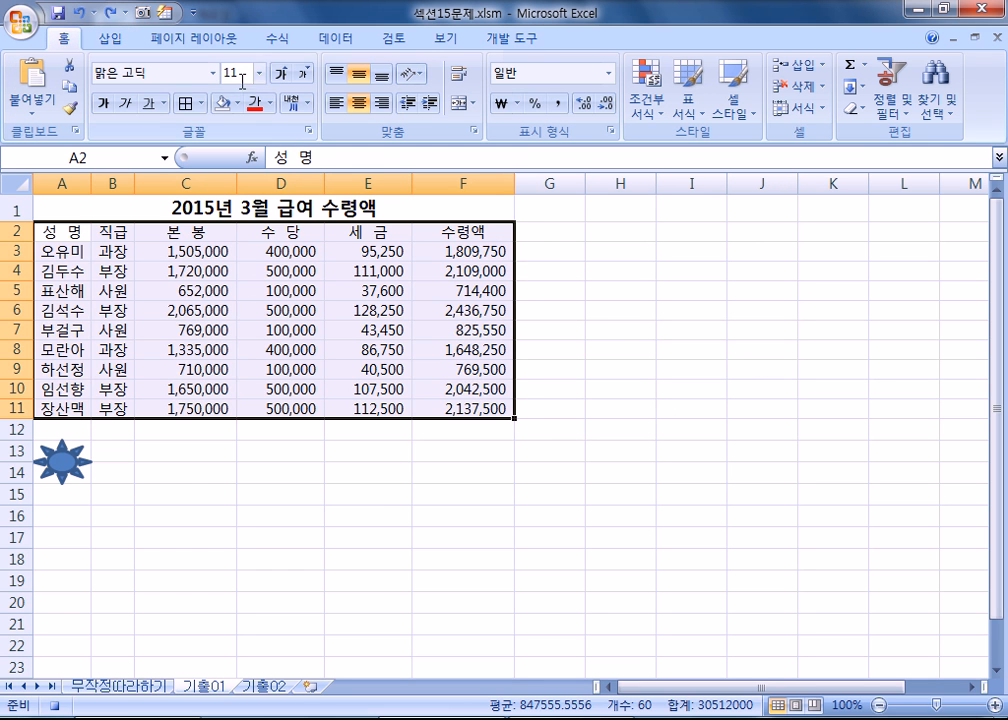
left_click(202, 103)
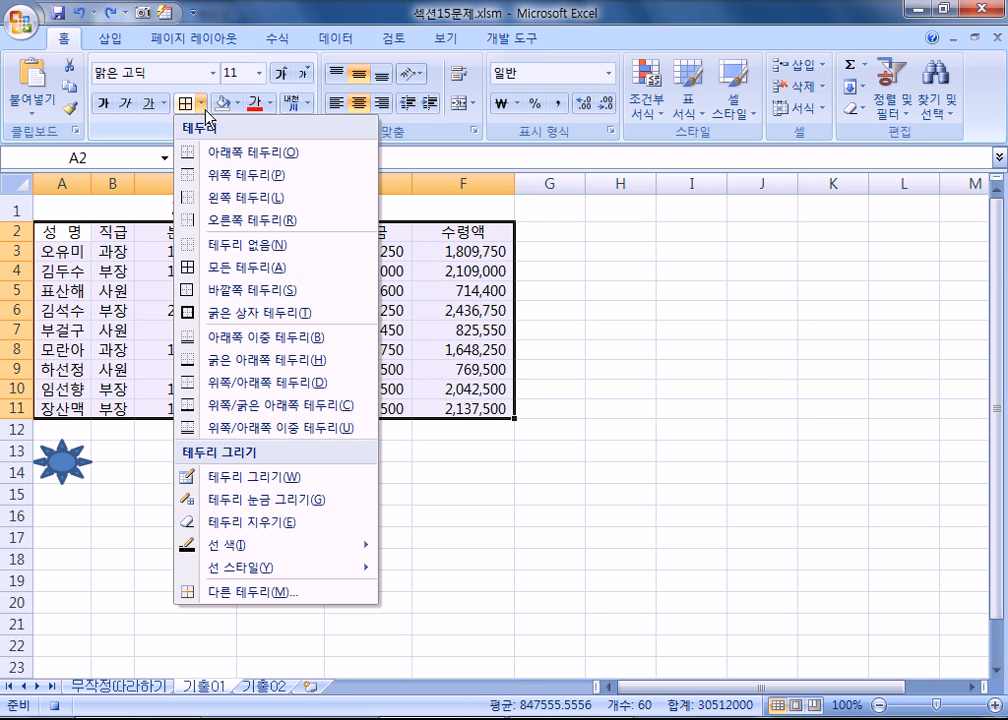
left_click(240, 266)
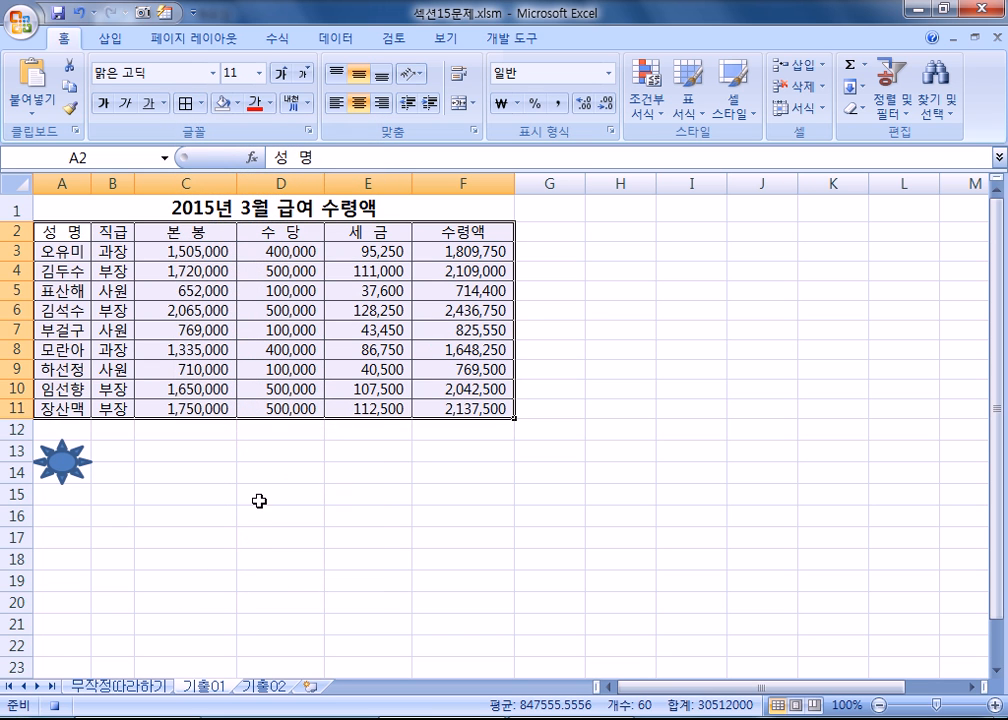
left_click(90, 204)
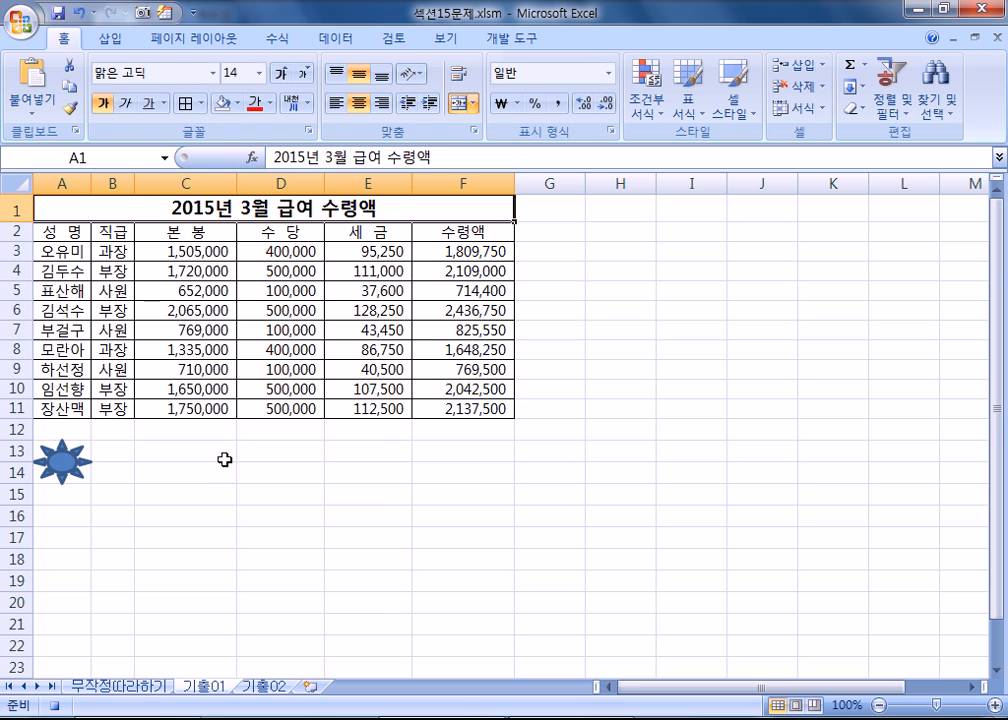
left_click(505, 38)
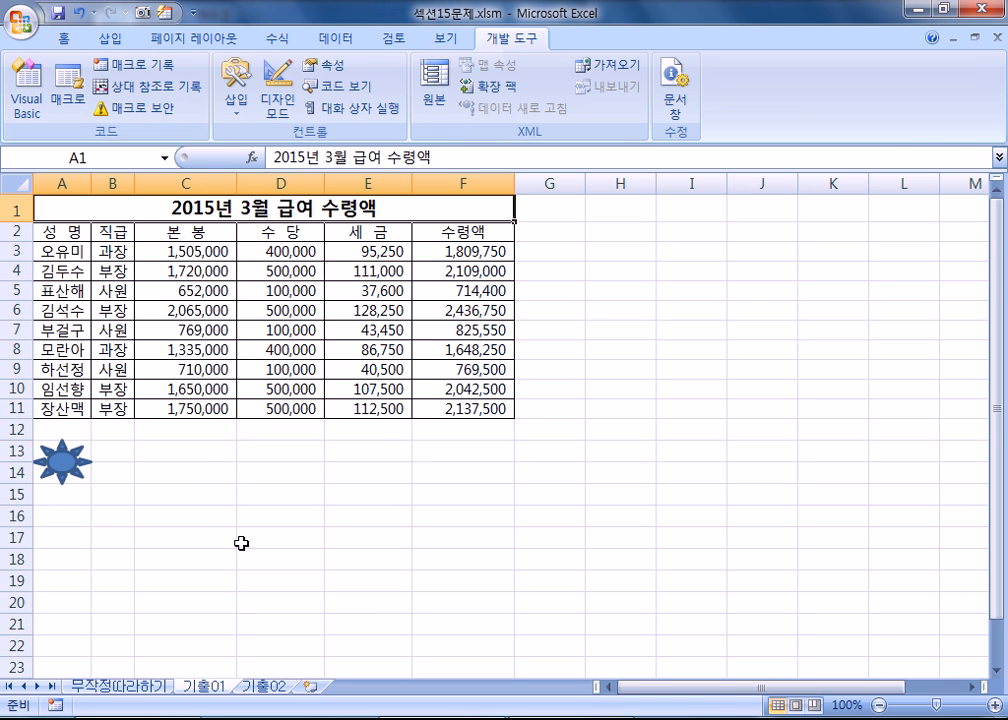
- Switch to the Notepad notes beside the worksheet and review the macro recording procedure through its "기록 중지" line
key("alt+Tab")
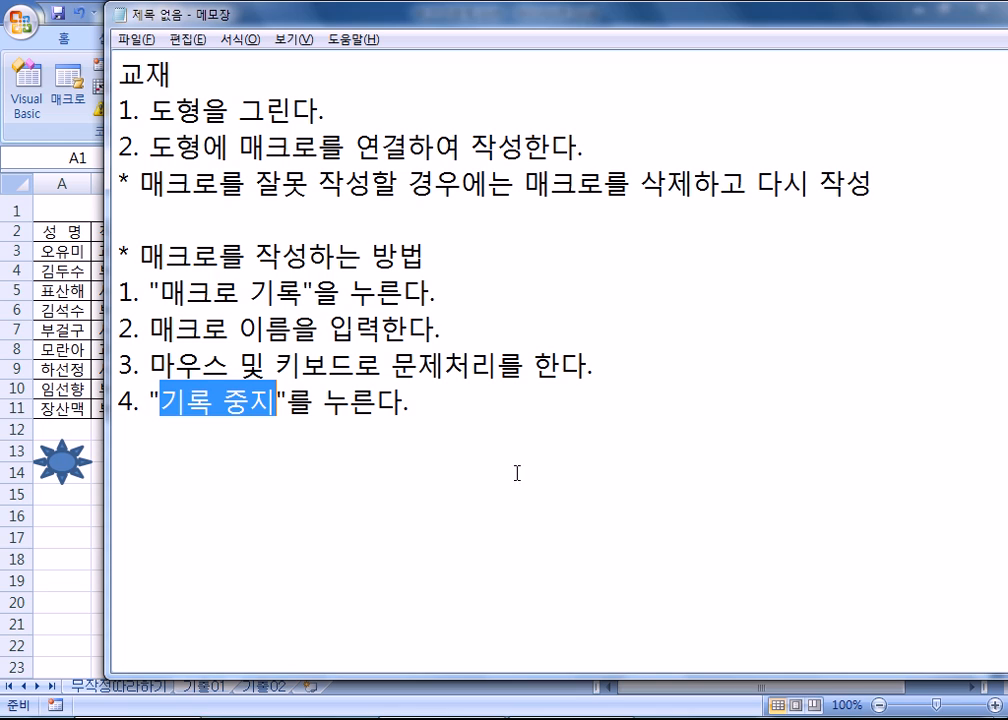
left_click_drag(233, 16, 440, 1)
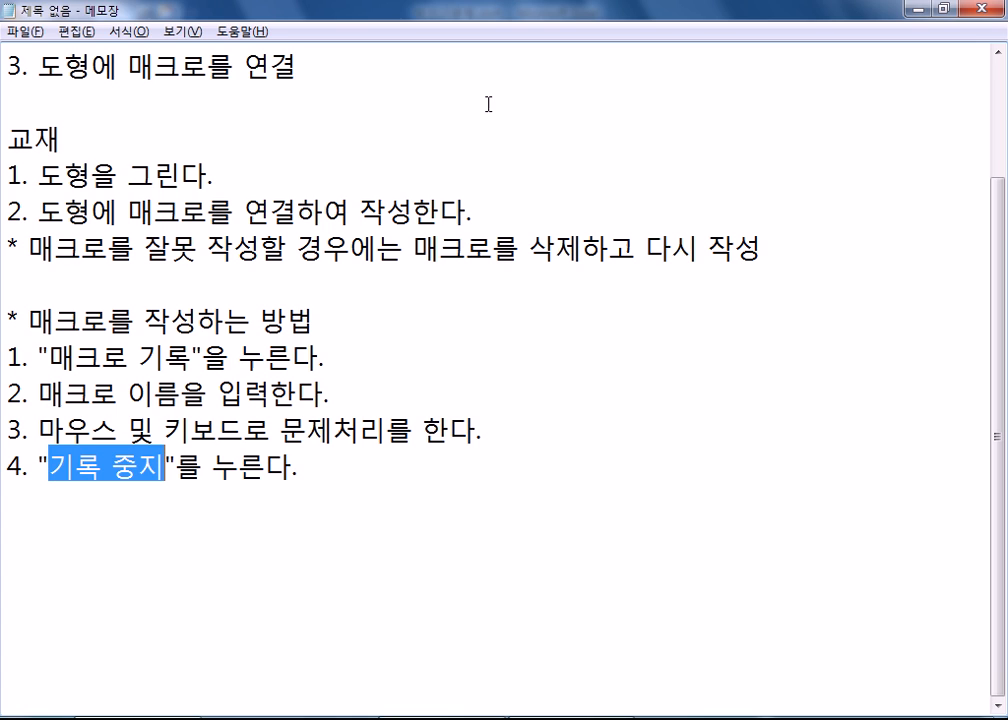
left_click_drag(240, 18, 565, 22)
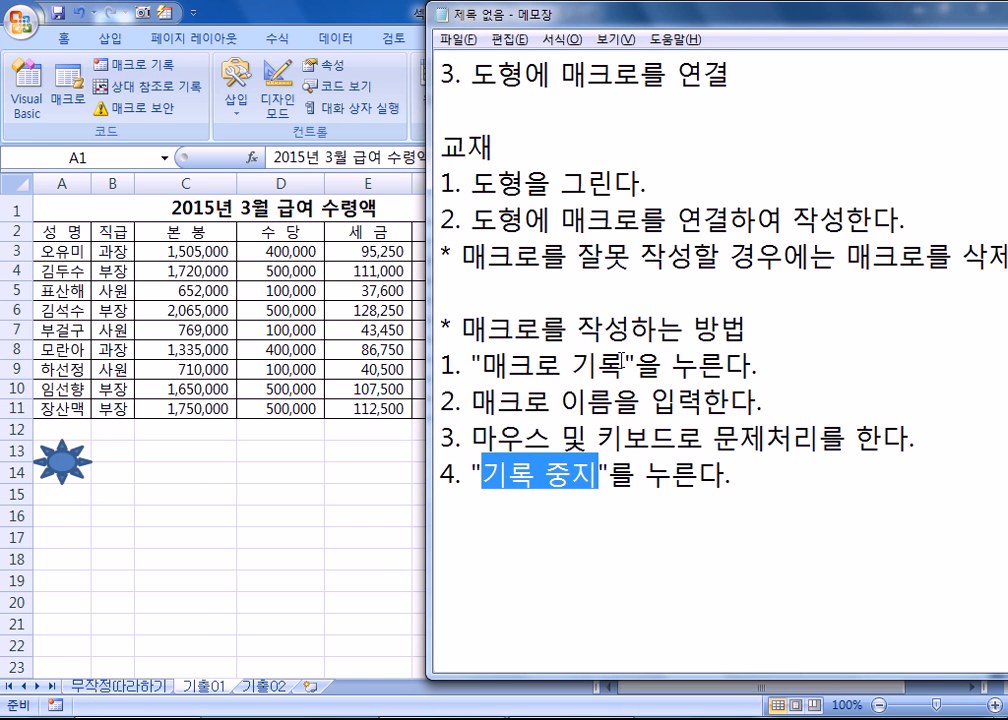
left_click(622, 362)
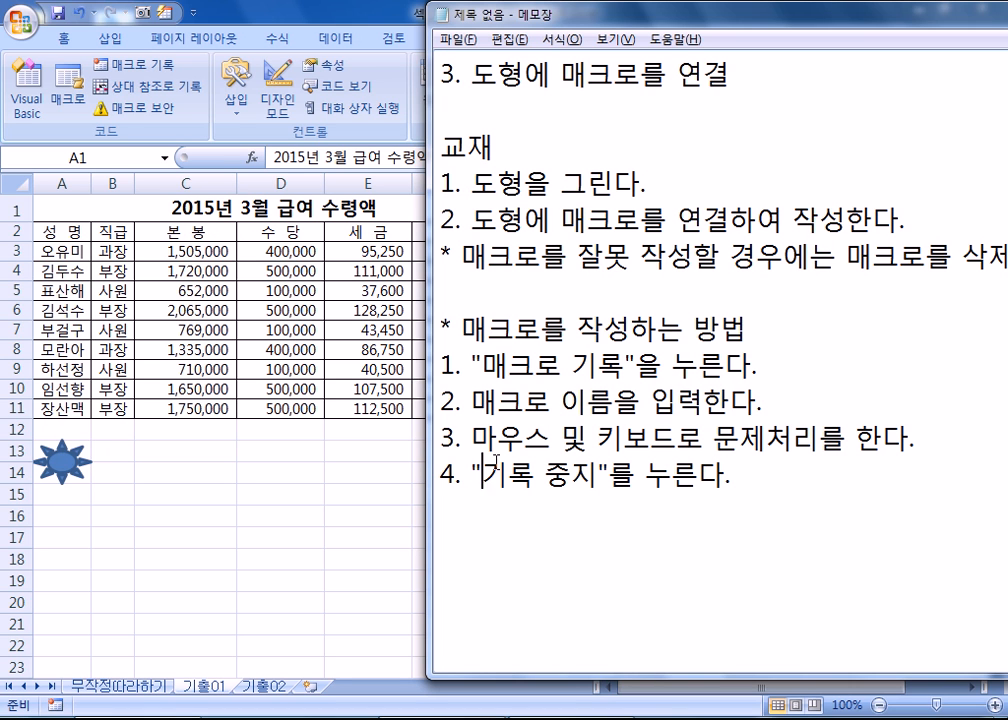
left_click_drag(481, 475, 597, 472)
left_click(463, 506)
key("alt+Tab")
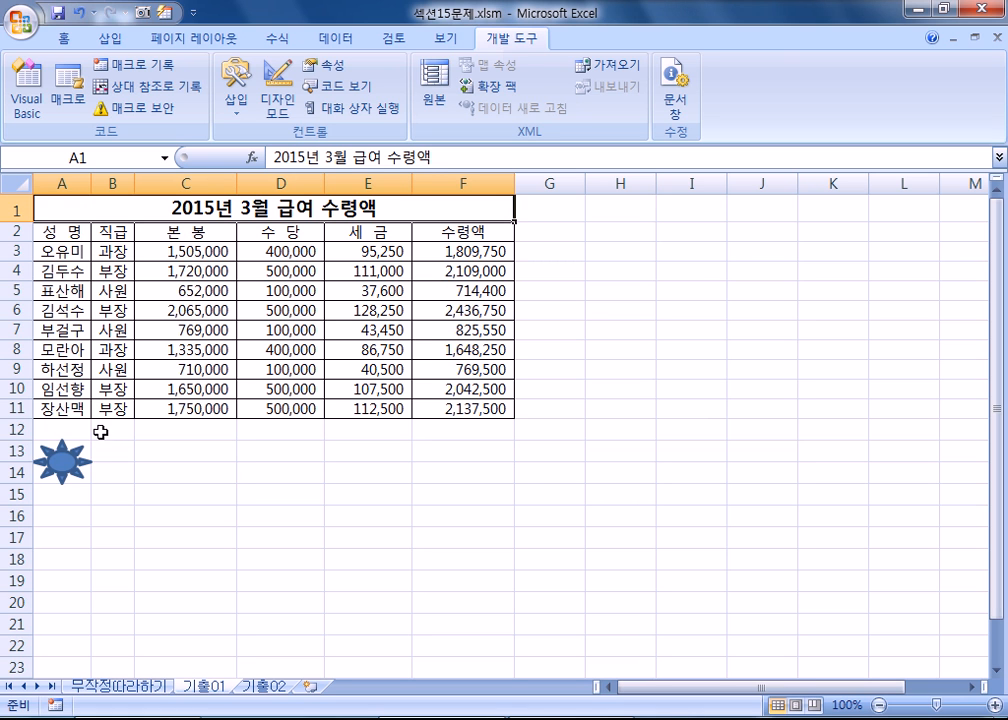
- Draw a bevel (빗면) shape about 1.16 cm high and 2.75 cm wide over cells C13:C14
left_click_drag(157, 443, 159, 475)
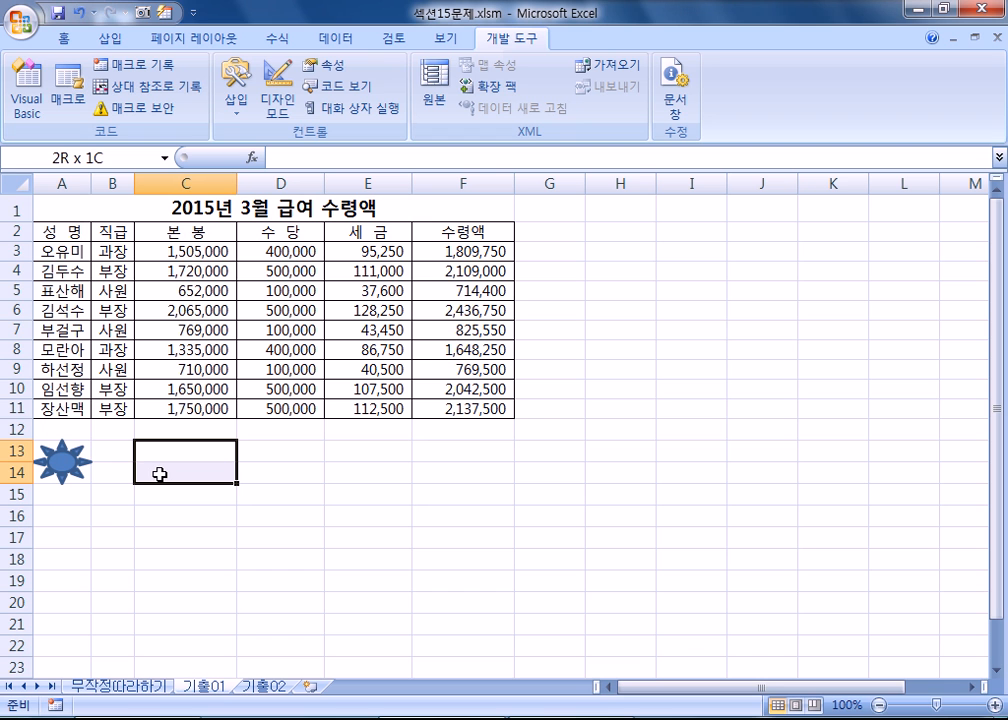
left_click(109, 38)
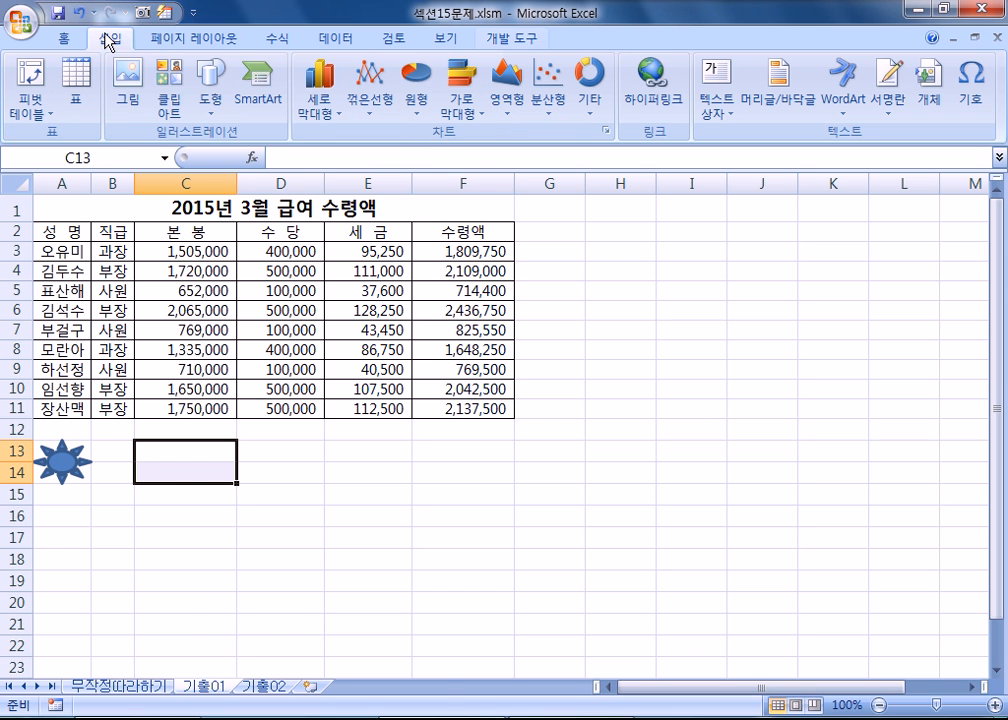
left_click(215, 85)
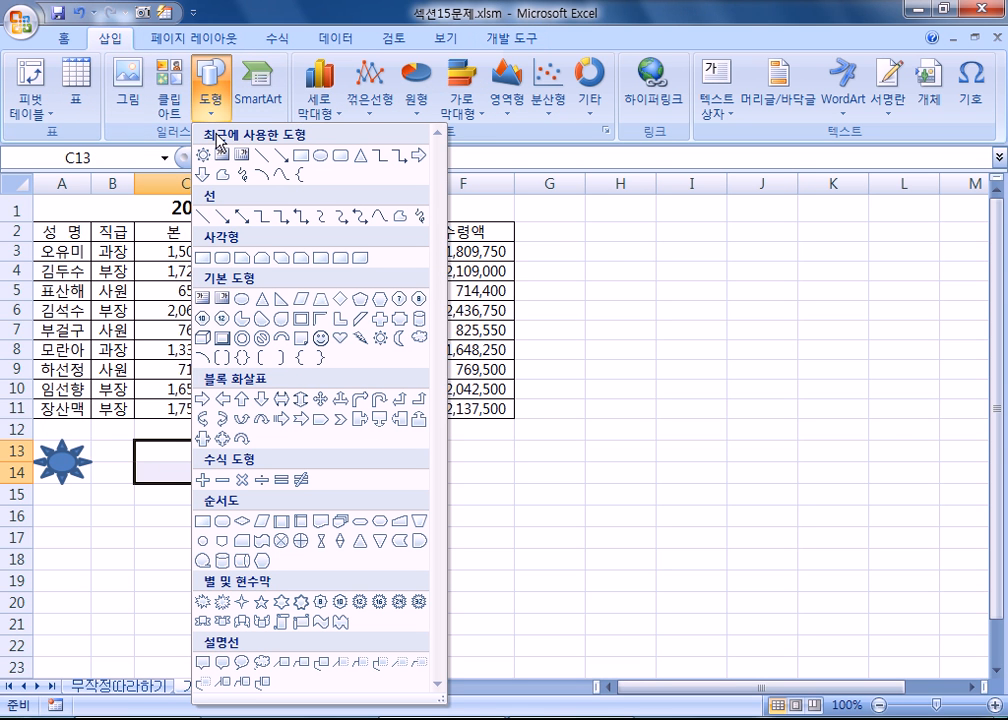
left_click(224, 341)
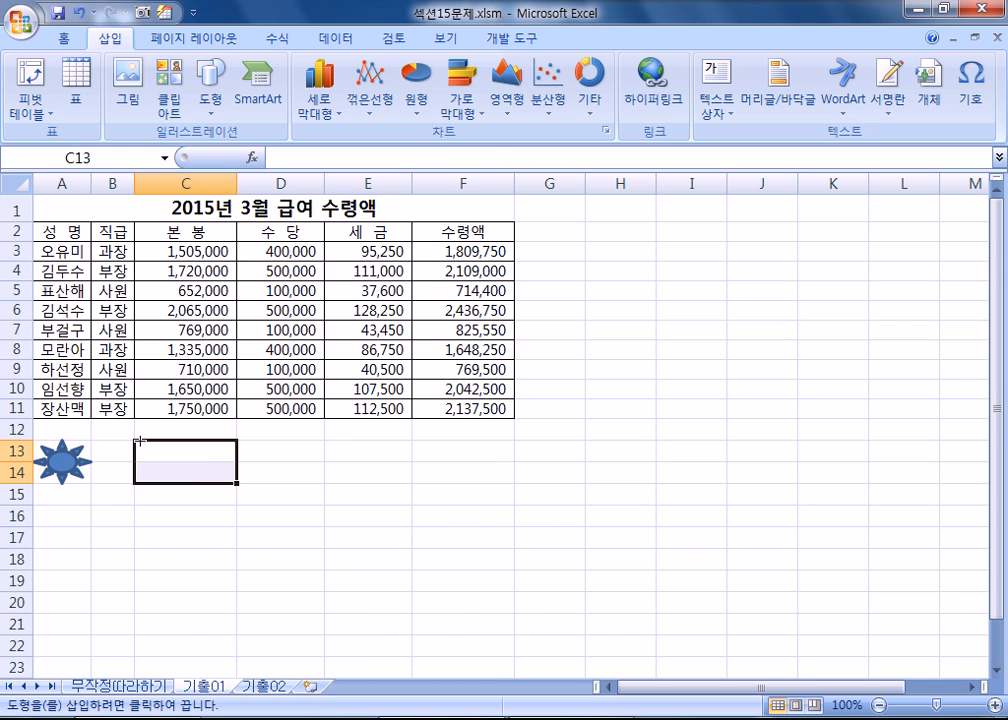
left_click_drag(138, 440, 216, 484)
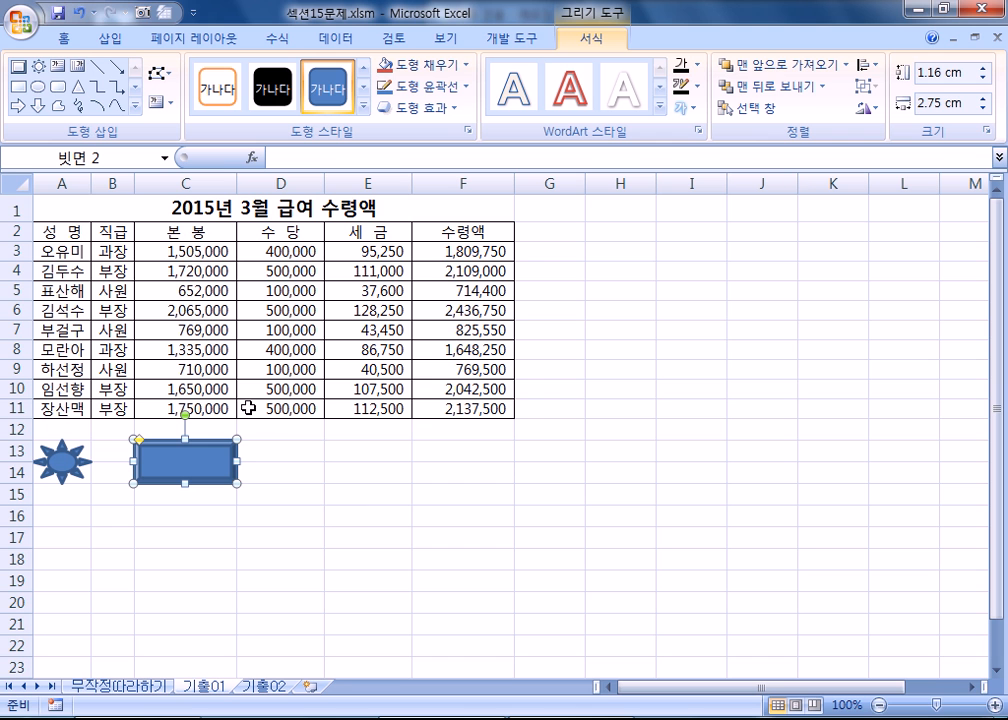
left_click(323, 482)
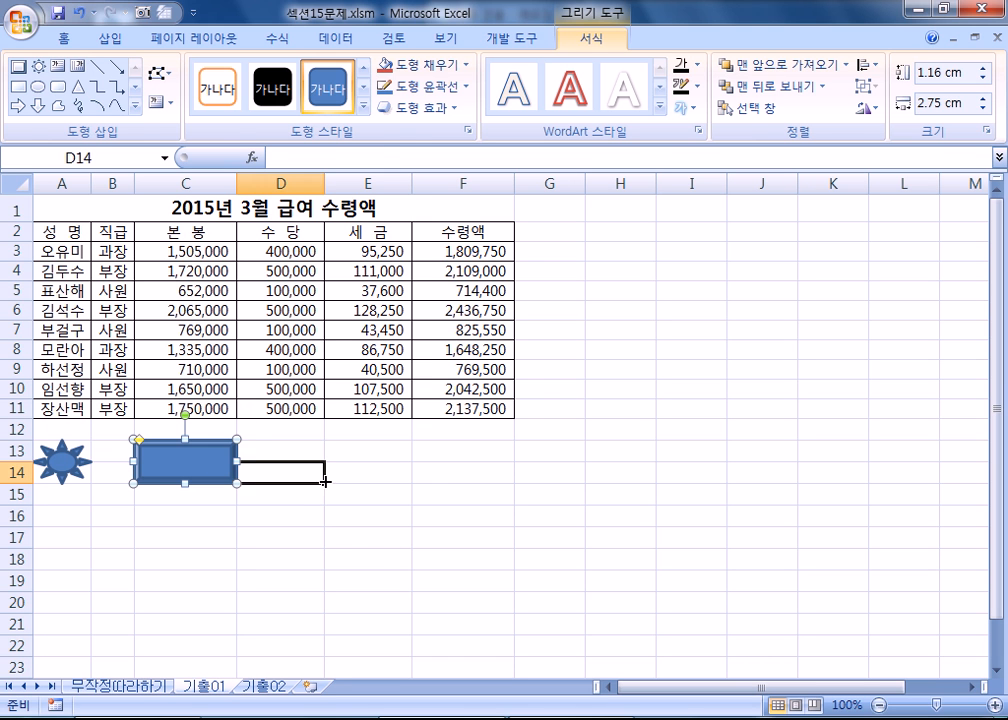
- Assign the "서식" macro to the bevel shape over C13:C14
right_click(204, 467)
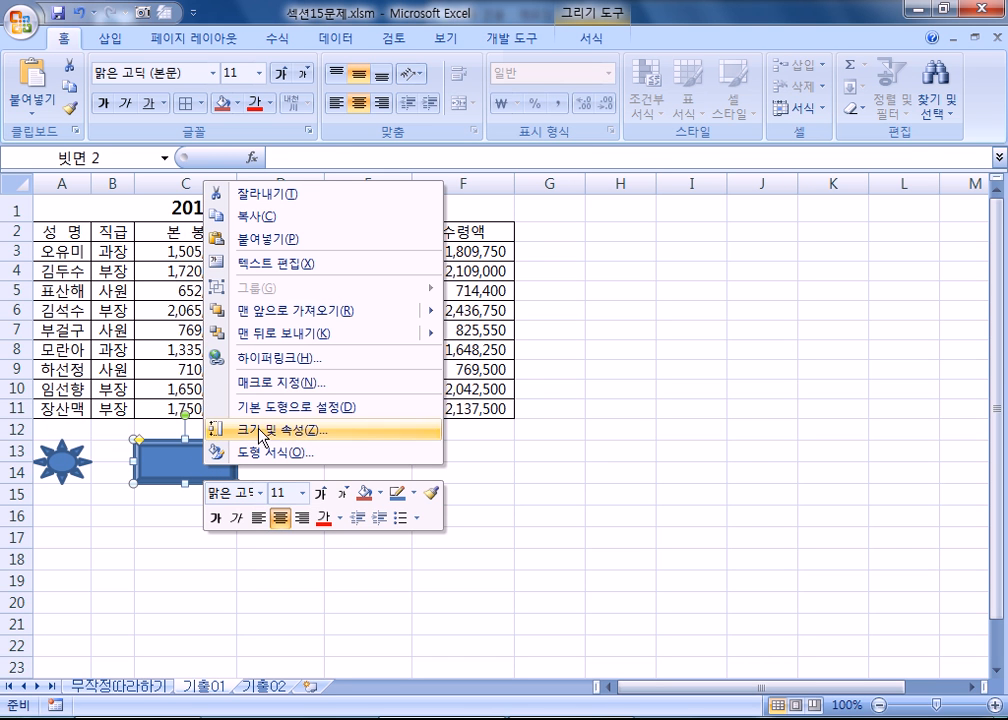
left_click(276, 383)
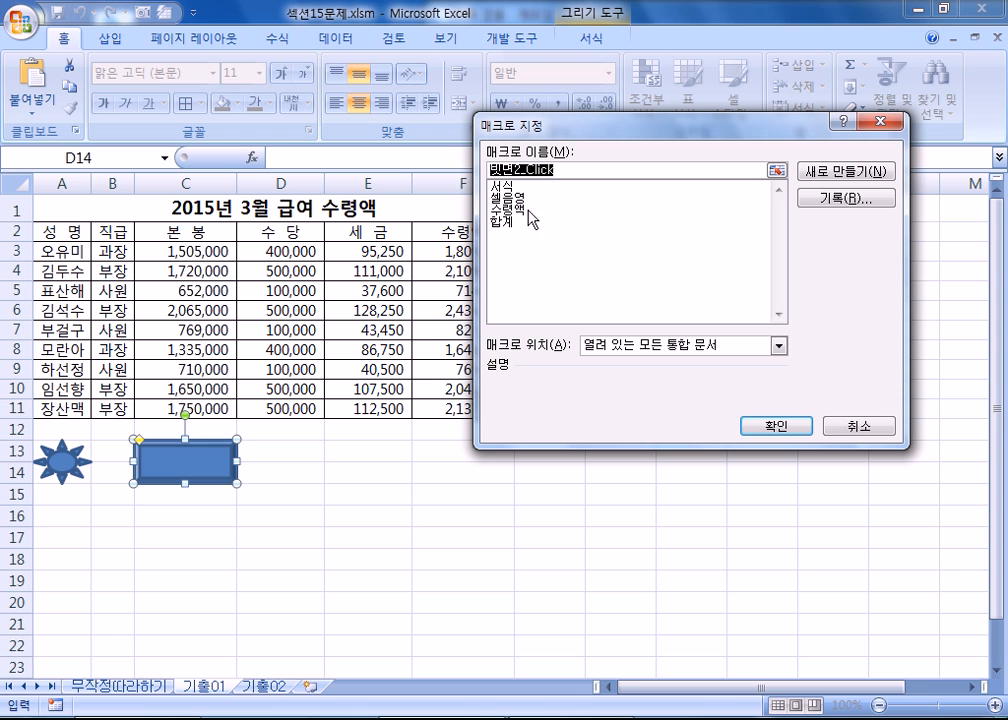
left_click(502, 187)
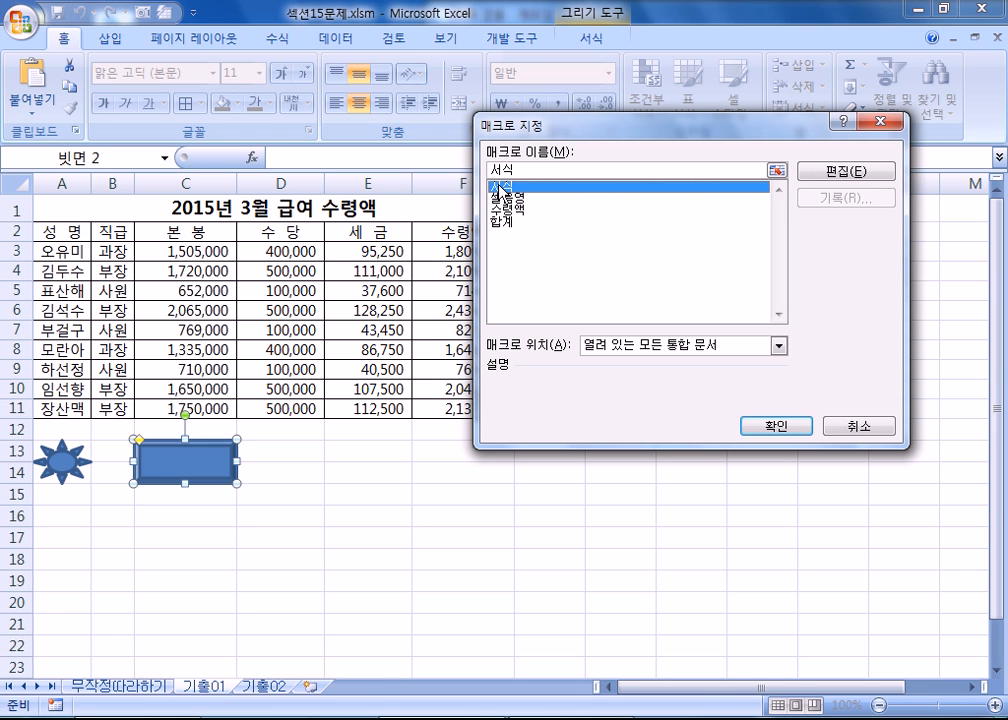
left_click(779, 428)
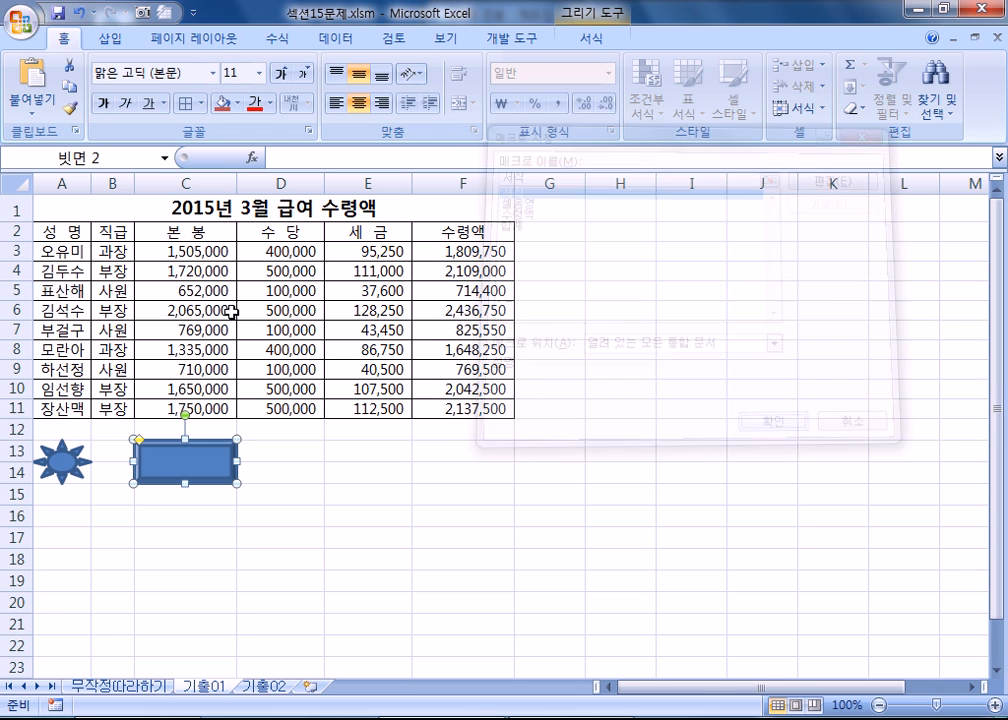
- Test the bevel shape's macro twice by removing all borders from A2:F11 and running it from the shape
left_click_drag(50, 229, 425, 403)
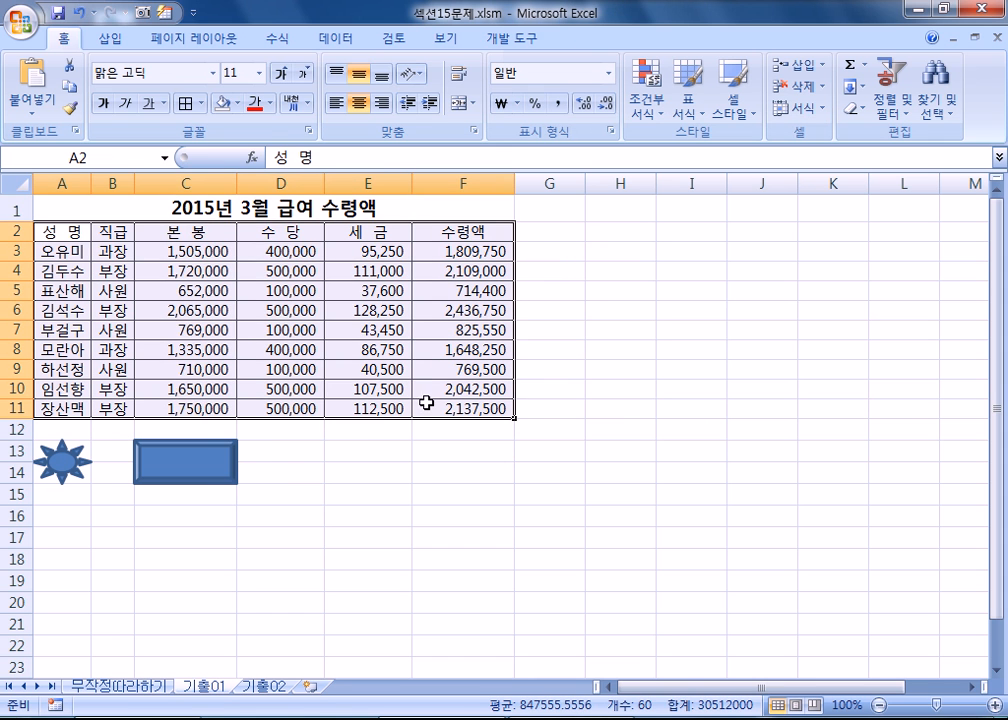
left_click(200, 103)
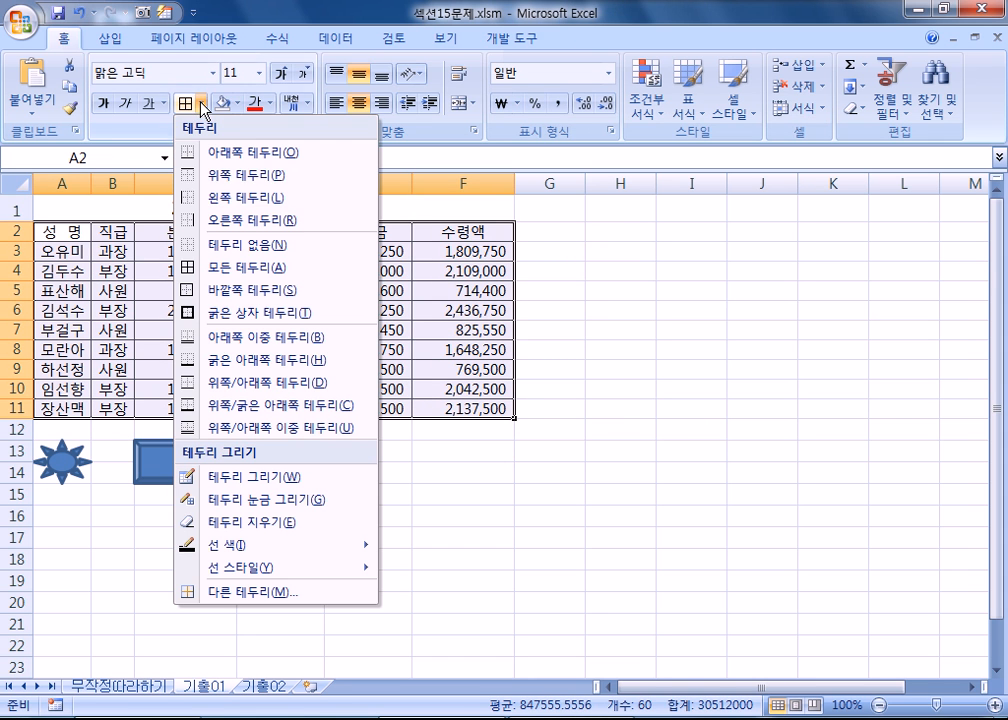
left_click(205, 245)
left_click(451, 567)
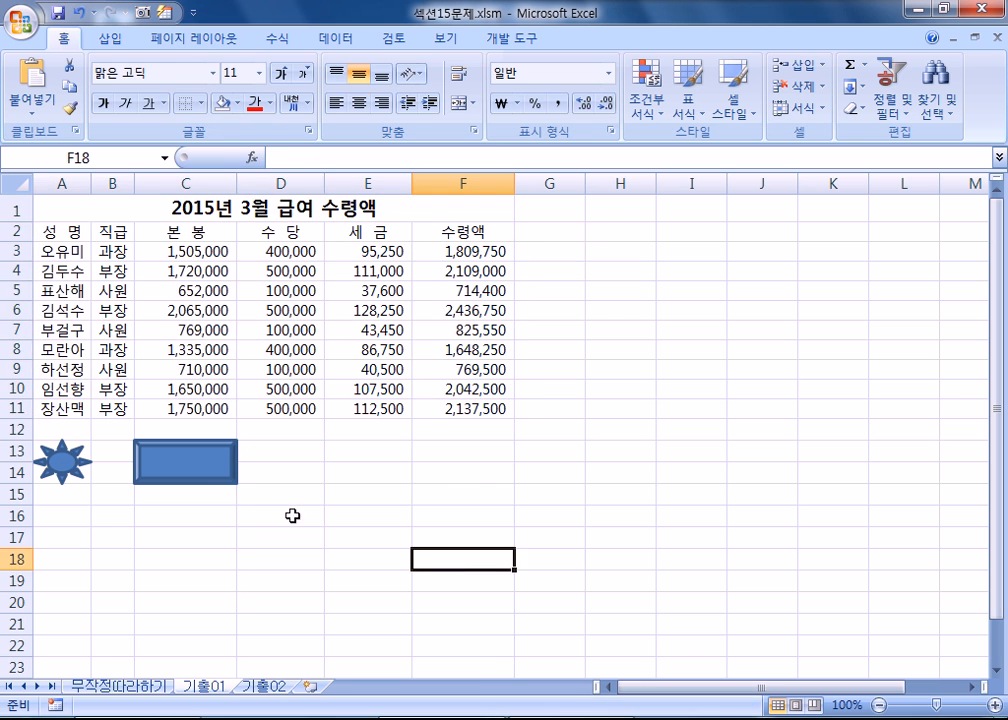
left_click(210, 477)
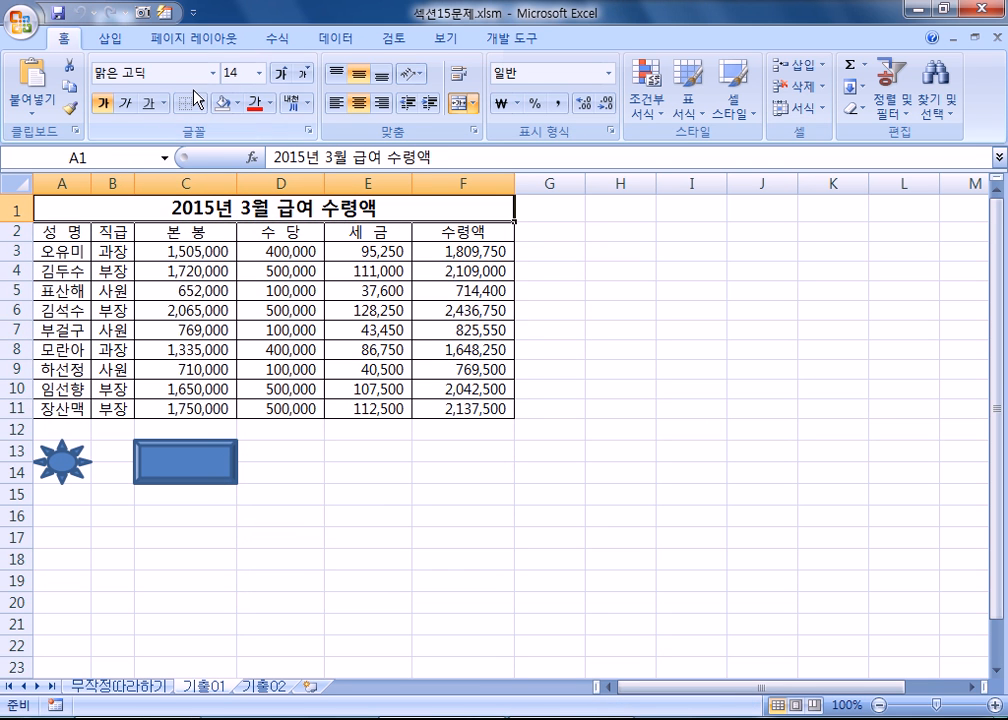
left_click_drag(62, 231, 428, 403)
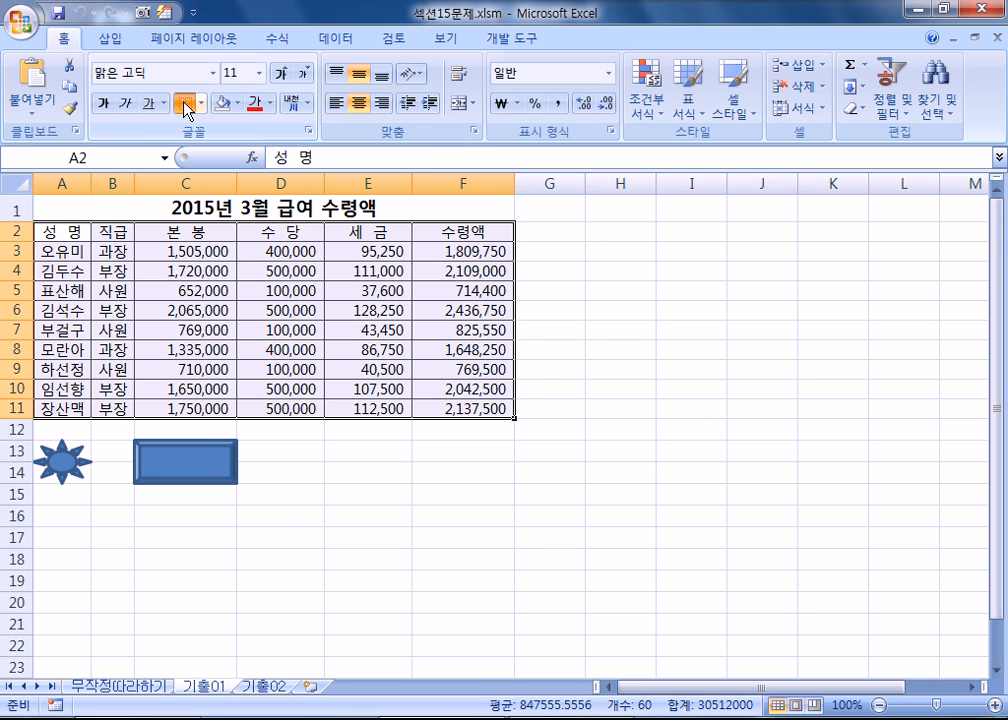
left_click(362, 603)
left_click(222, 465)
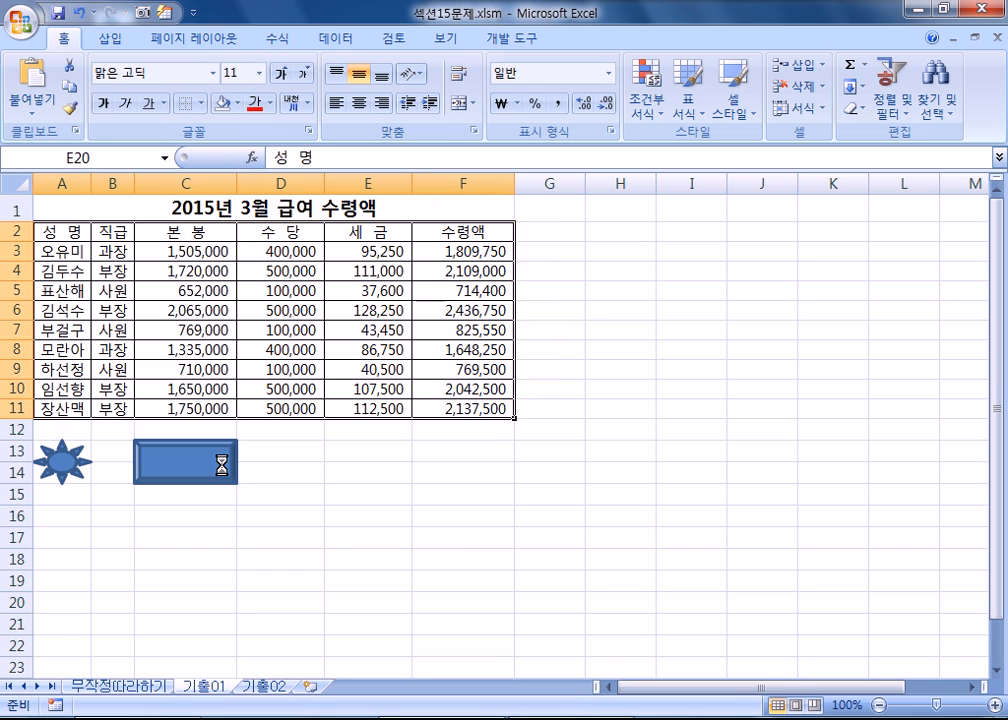
left_click(421, 551)
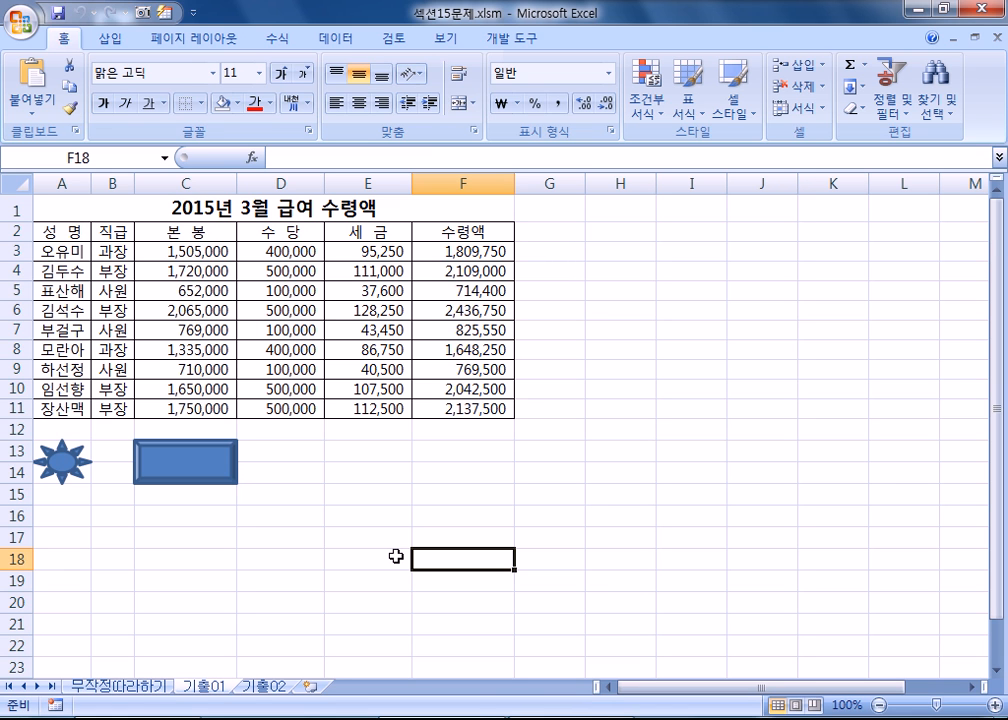
- On the "기출02" sheet, select title cell A1 and start recording a macro named "평균" in the current workbook
left_click(263, 687)
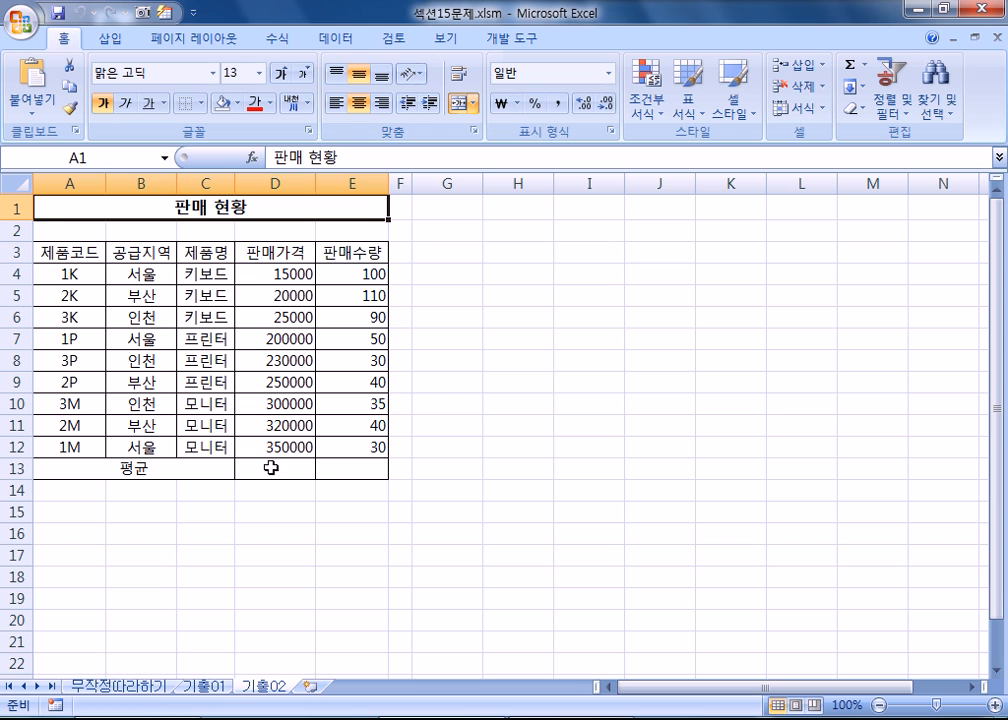
left_click_drag(268, 468, 342, 473)
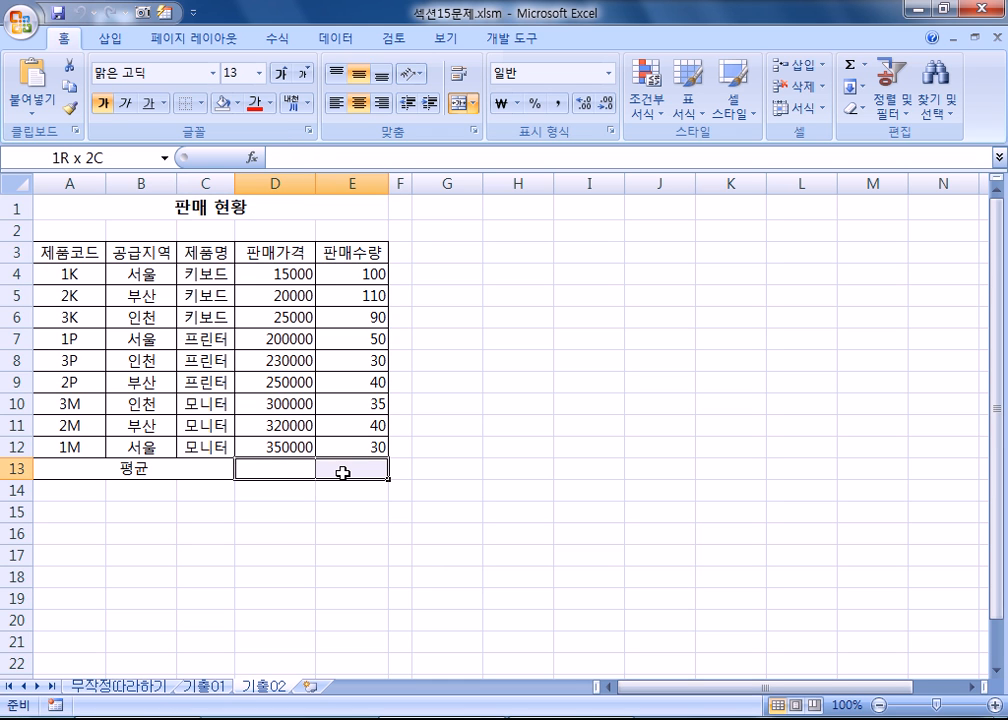
left_click_drag(342, 473, 277, 472)
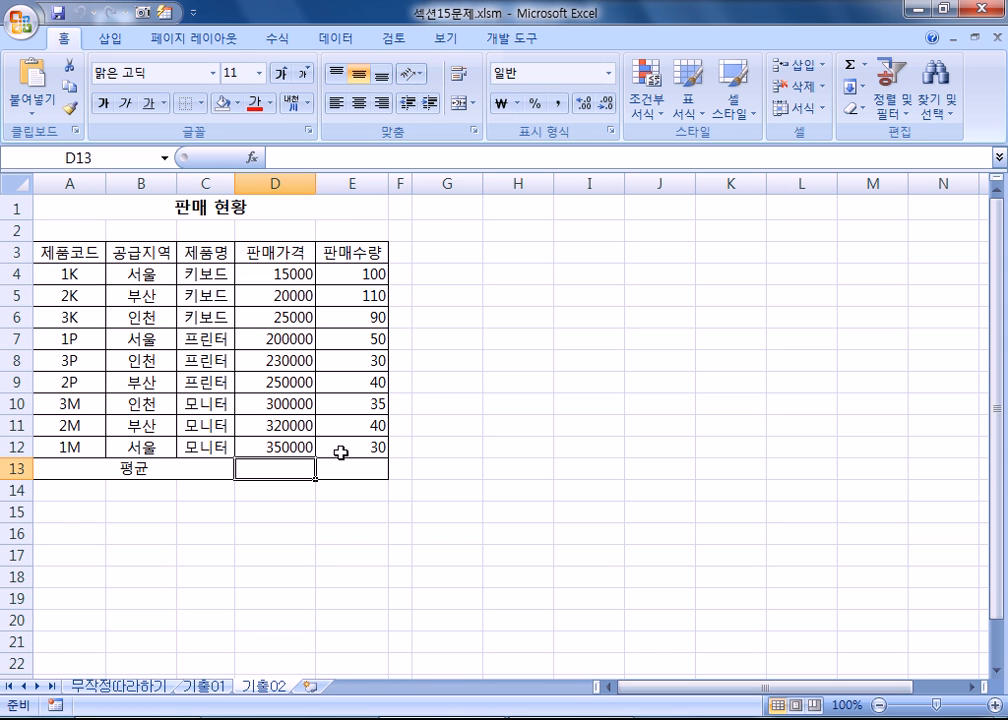
left_click(111, 207)
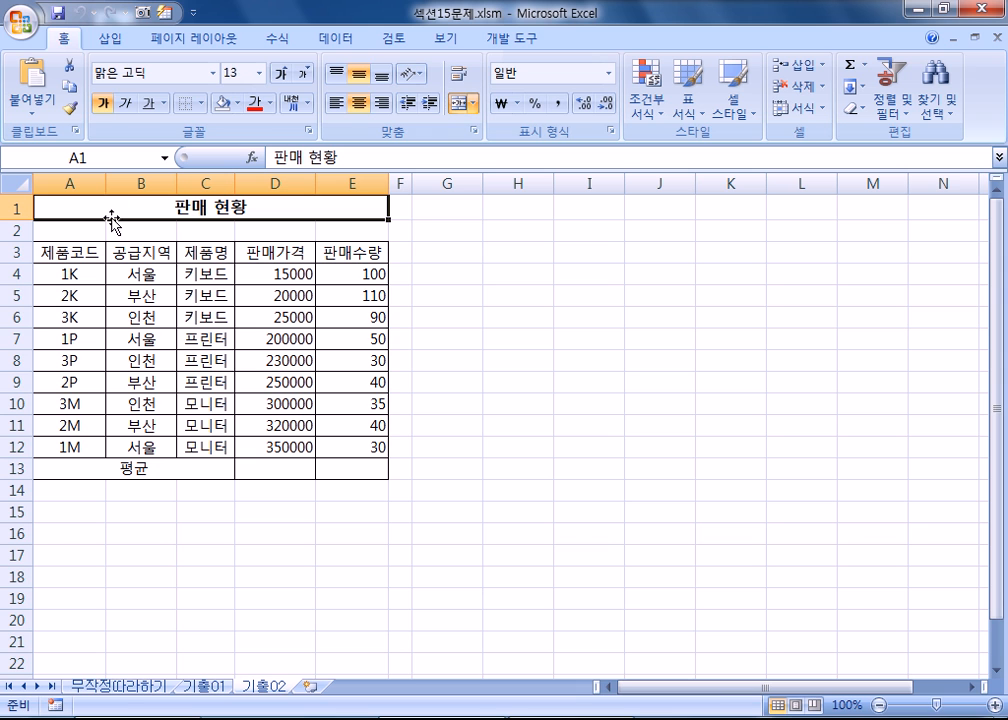
left_click(514, 45)
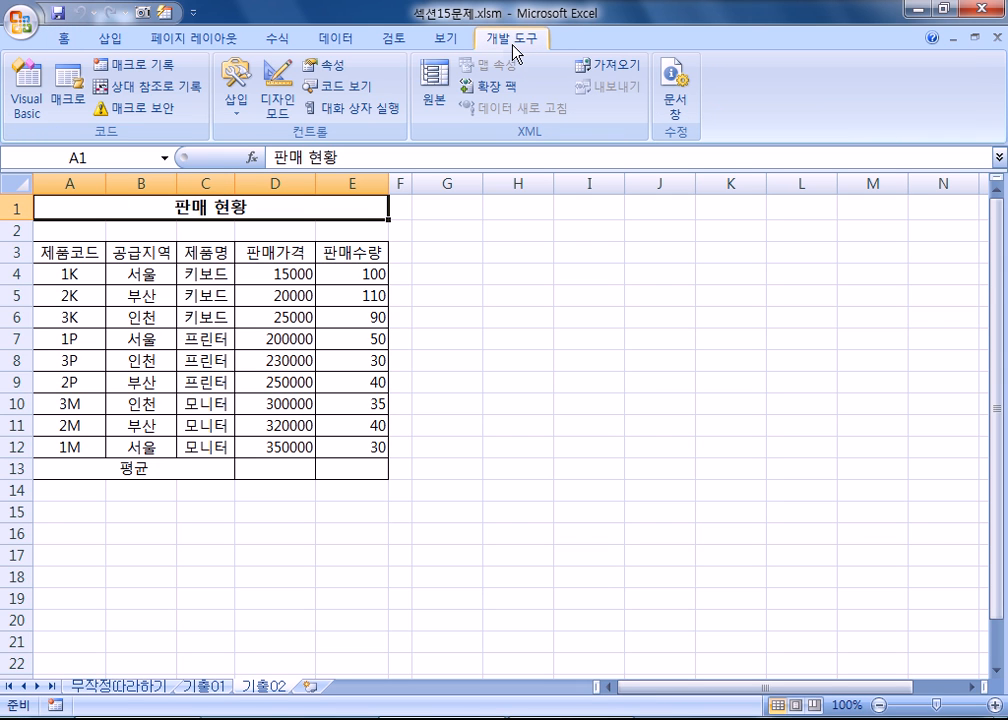
left_click(126, 66)
key("BackSpace")
type("평균")
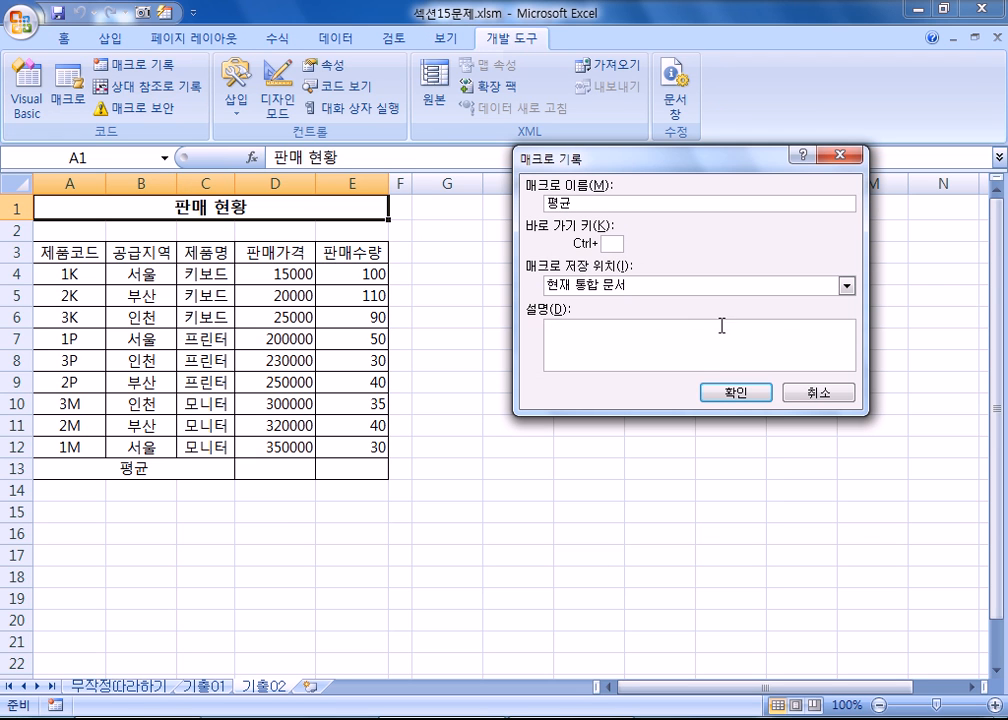
left_click(740, 393)
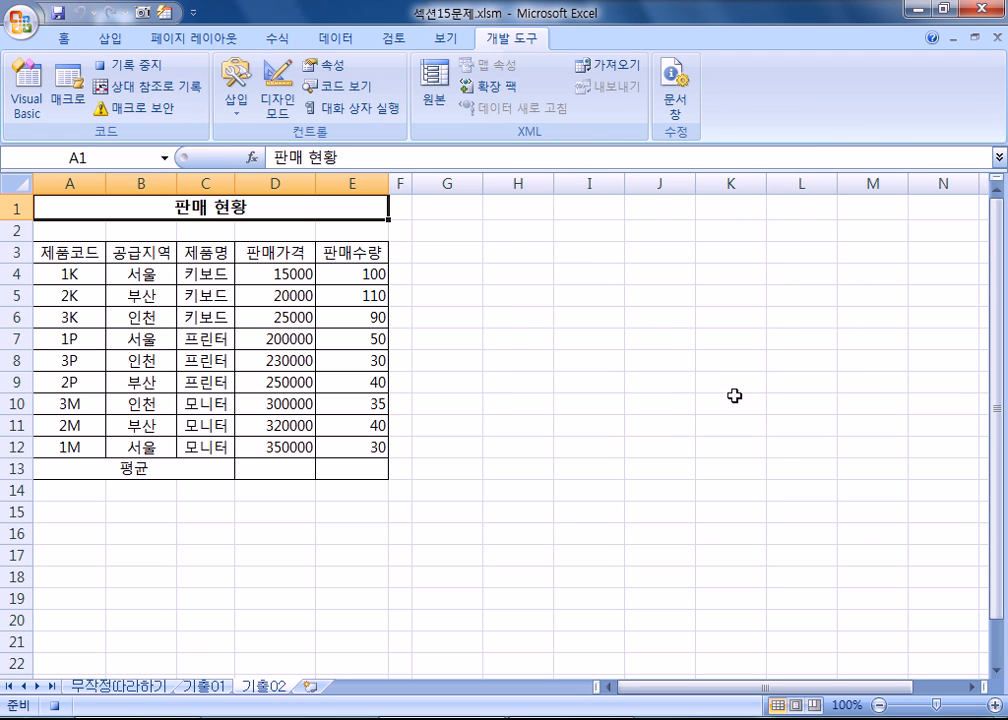
- Enter the formula =AVERAGE(D4:D12) in cell D13 for the 판매가격 average
left_click(280, 469)
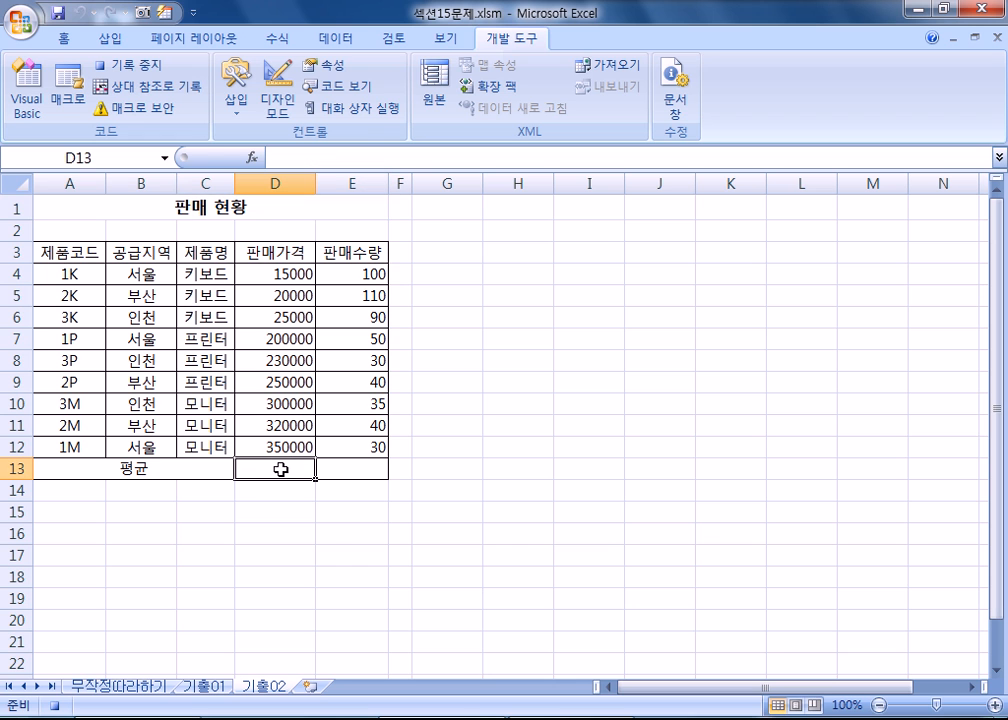
type("=")
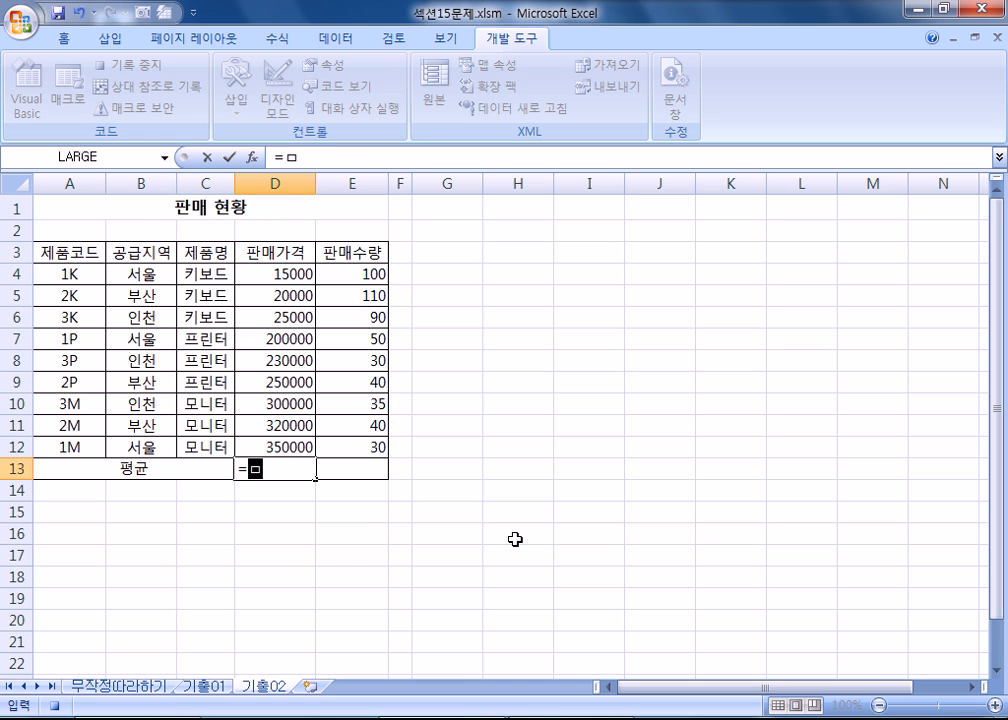
type("average(")
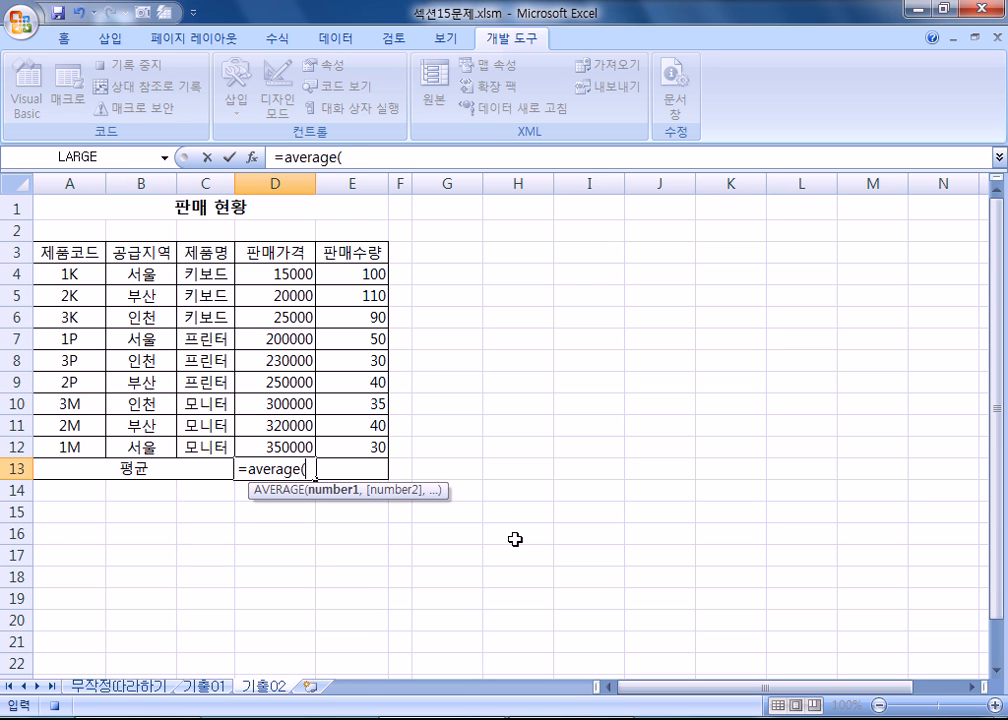
left_click_drag(272, 268, 275, 445)
type(")")
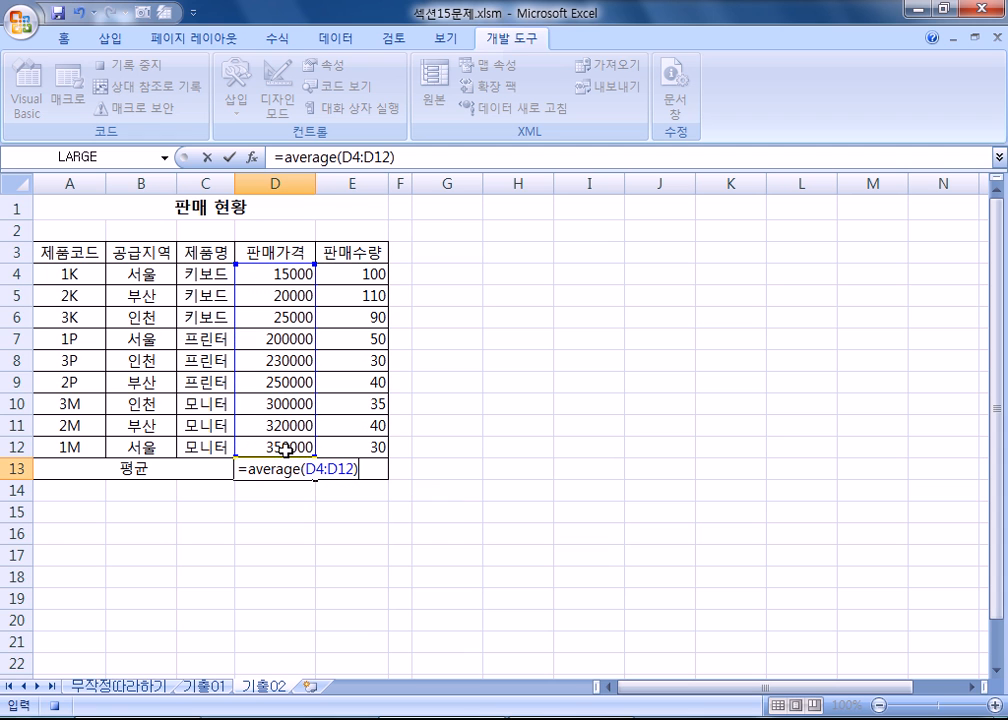
key("Return")
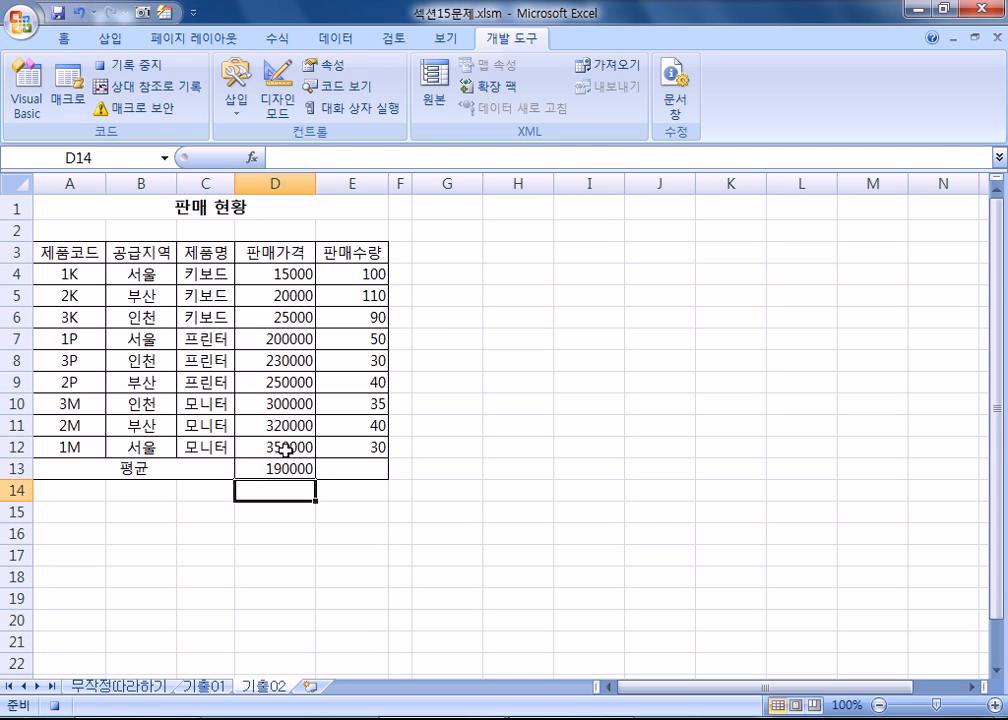
- Fill the D13 average formula across to E13, select A1 and stop the macro recording
left_click(302, 467)
left_click_drag(317, 478, 382, 471)
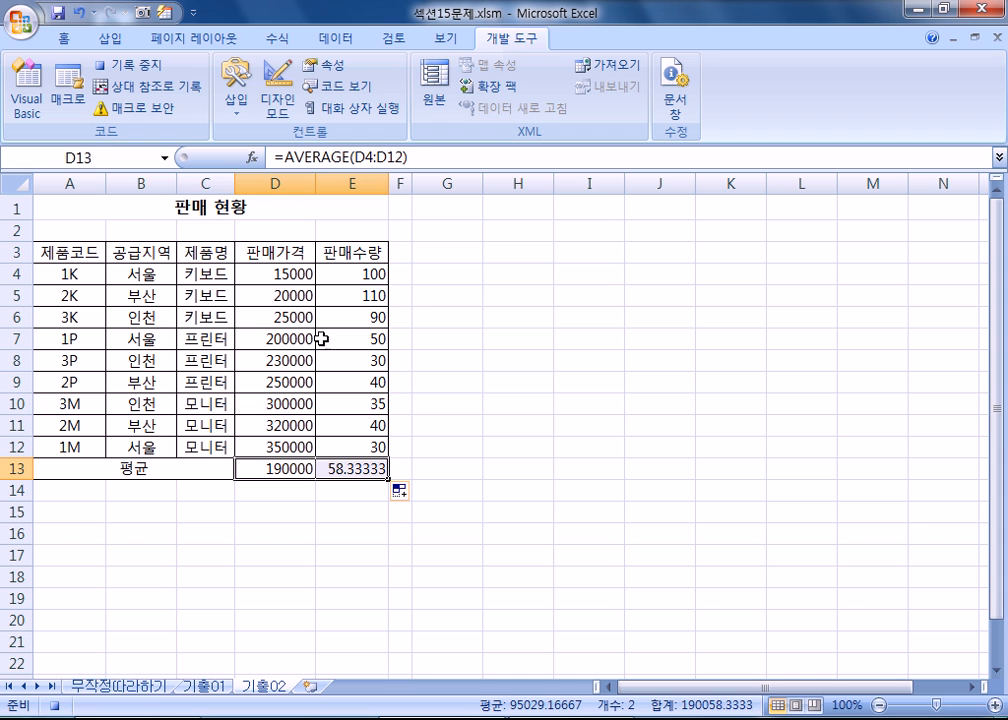
left_click(97, 206)
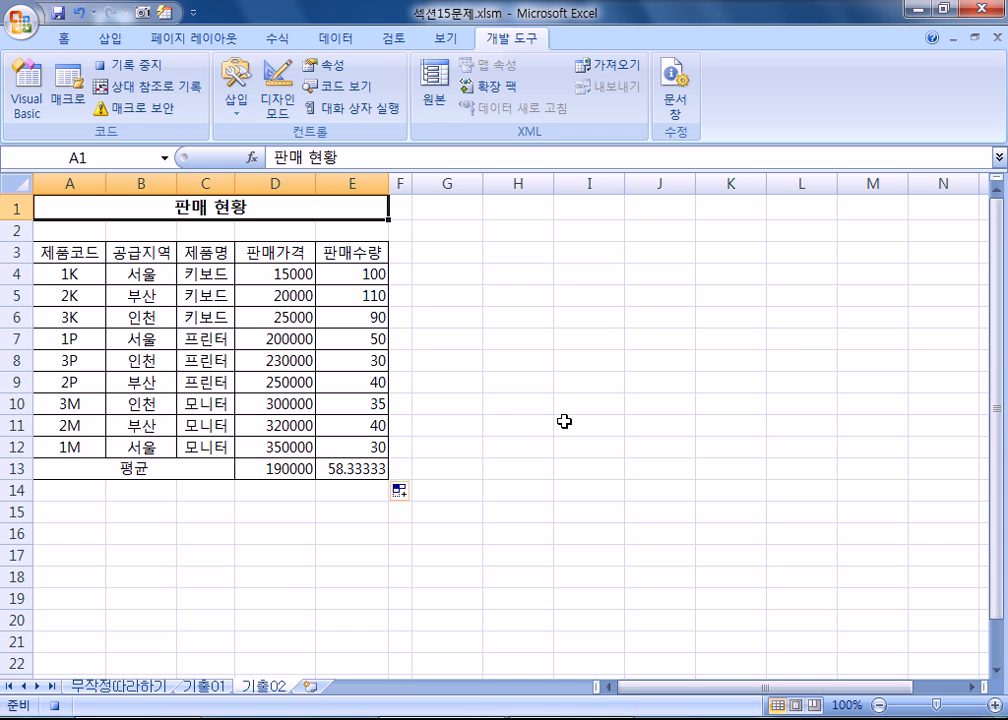
left_click(130, 65)
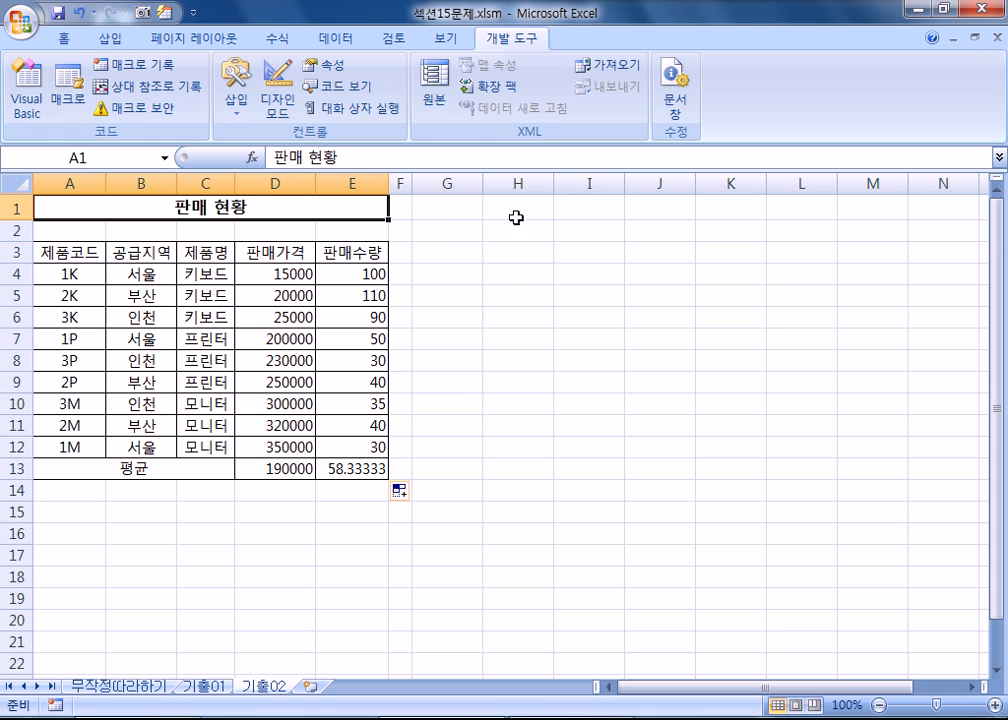
- Draw a smiley face (웃는 얼굴) shape about 1.16 cm high and 1.91 cm wide over cells G3:G4
left_click(446, 250)
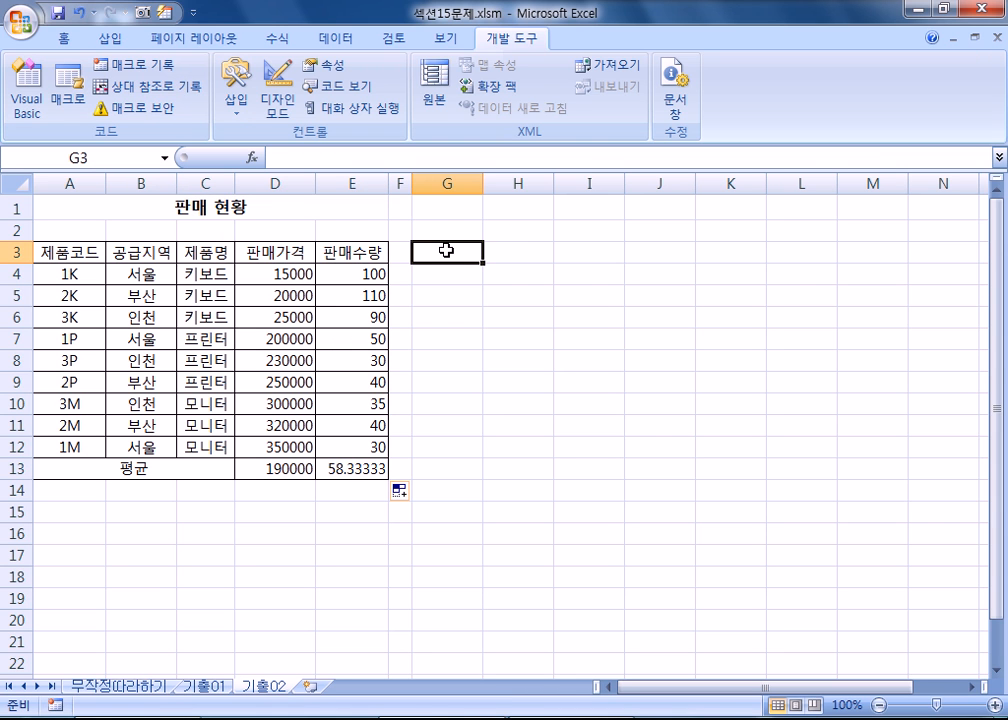
left_click_drag(446, 250, 450, 281)
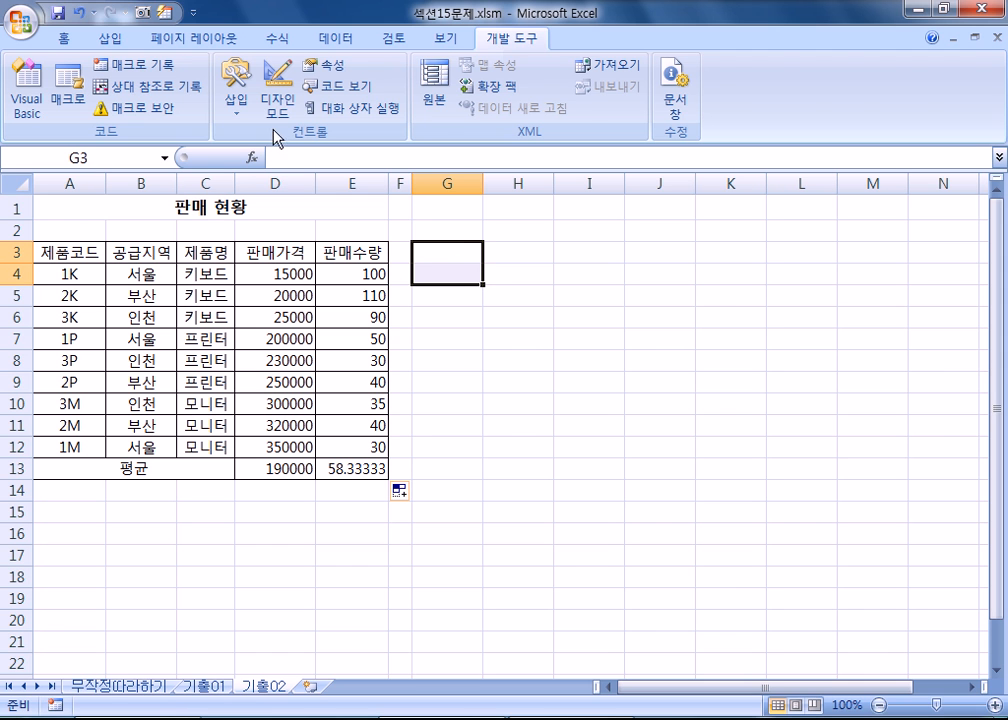
left_click(107, 37)
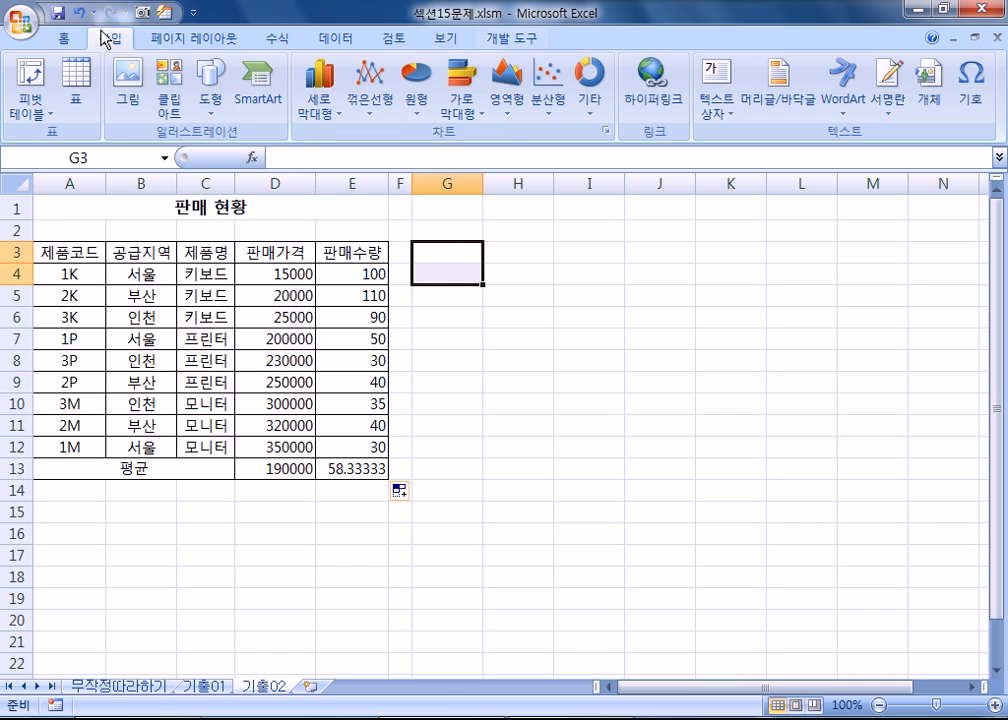
left_click(210, 90)
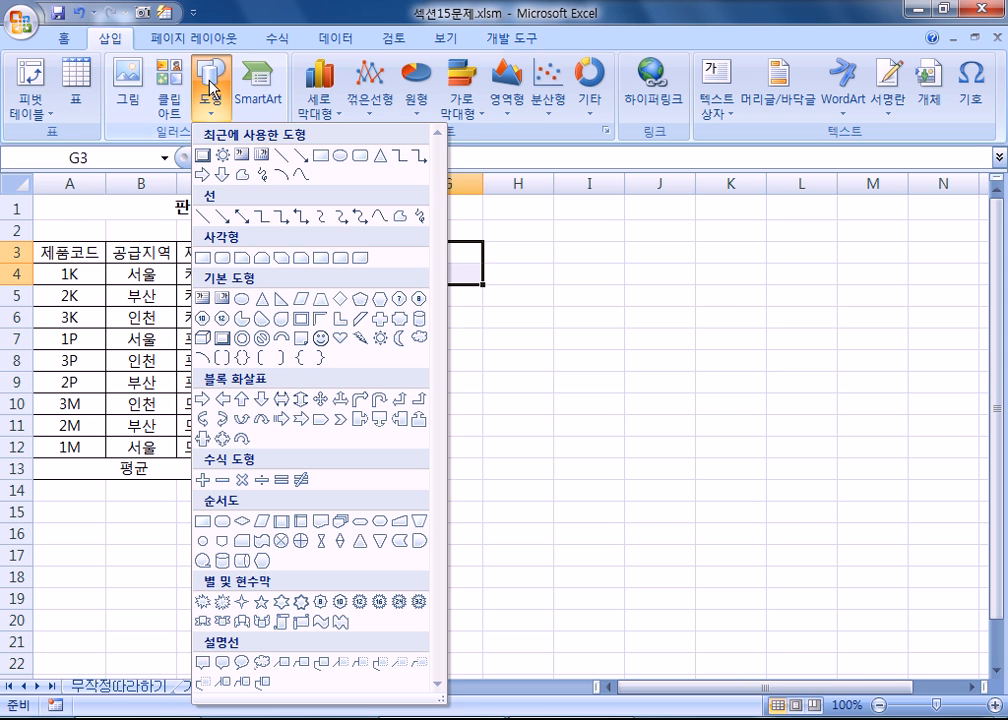
left_click(321, 339)
left_click_drag(411, 240, 484, 284)
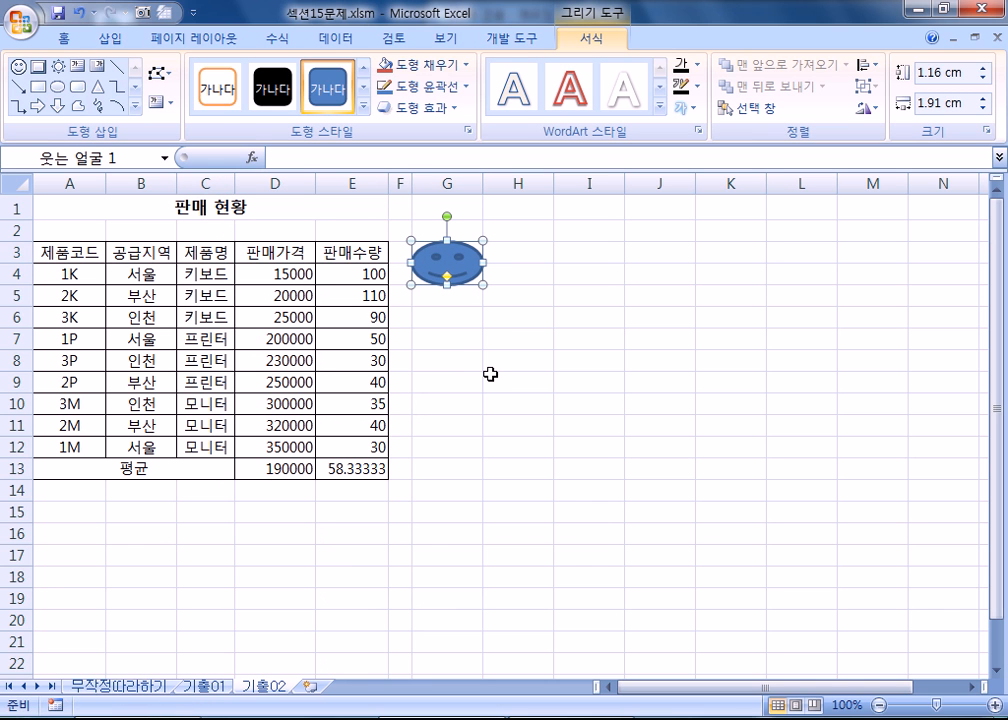
- Assign the "평균" macro to the smiley face shape
right_click(451, 264)
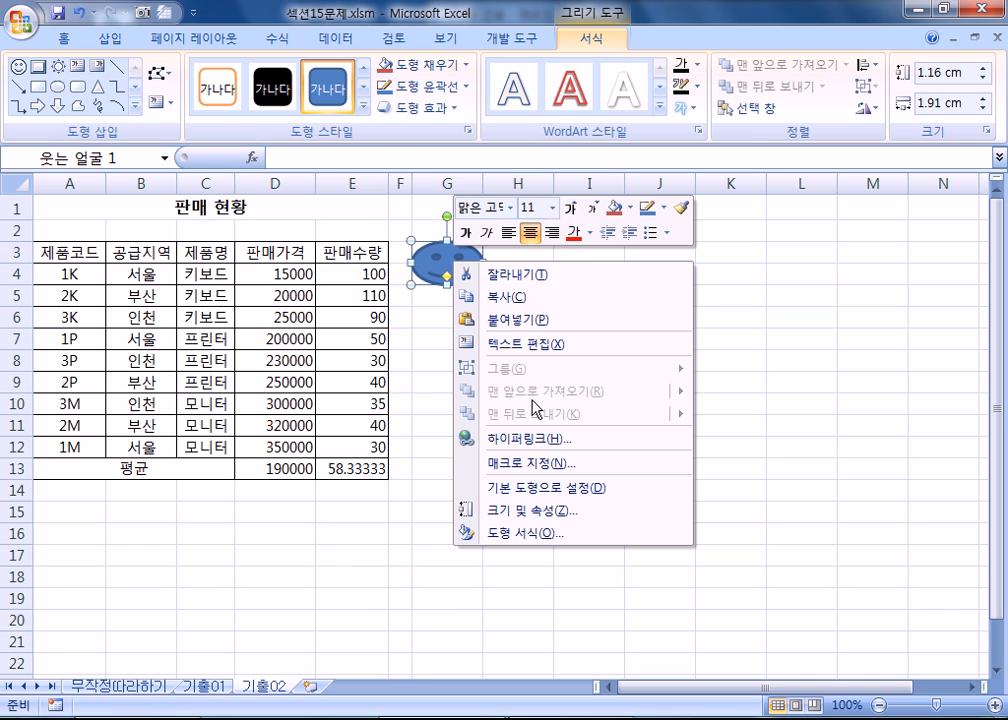
left_click(550, 464)
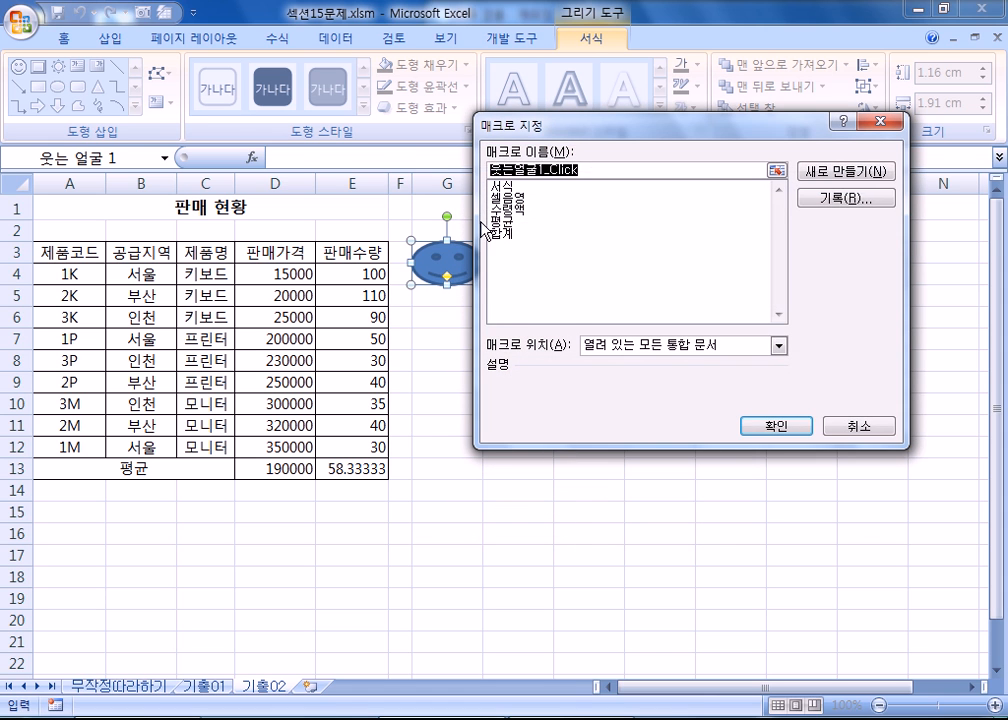
left_click(503, 222)
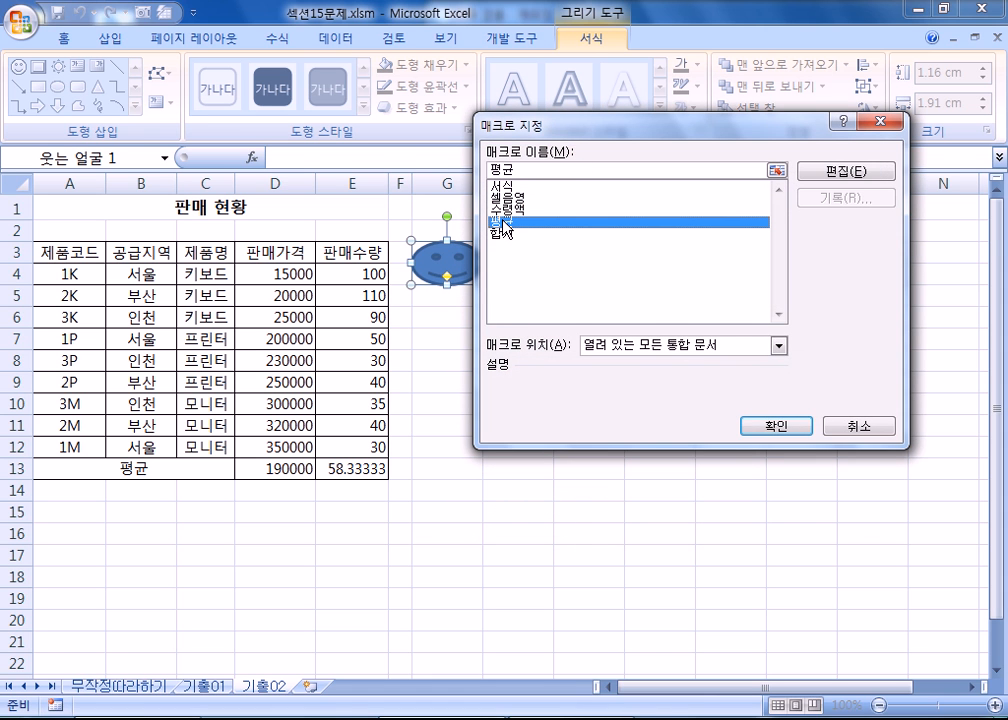
left_click(790, 426)
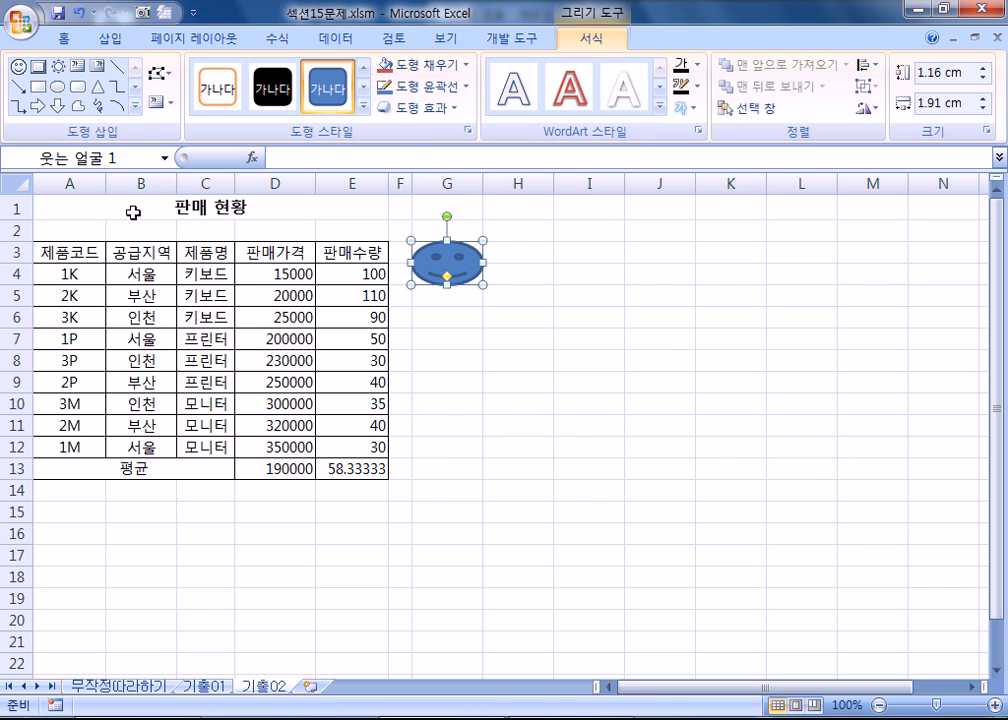
- Clear the averages in D13:E13 and run the "평균" macro from the smiley face shape
left_click_drag(301, 482, 340, 470)
key("Delete")
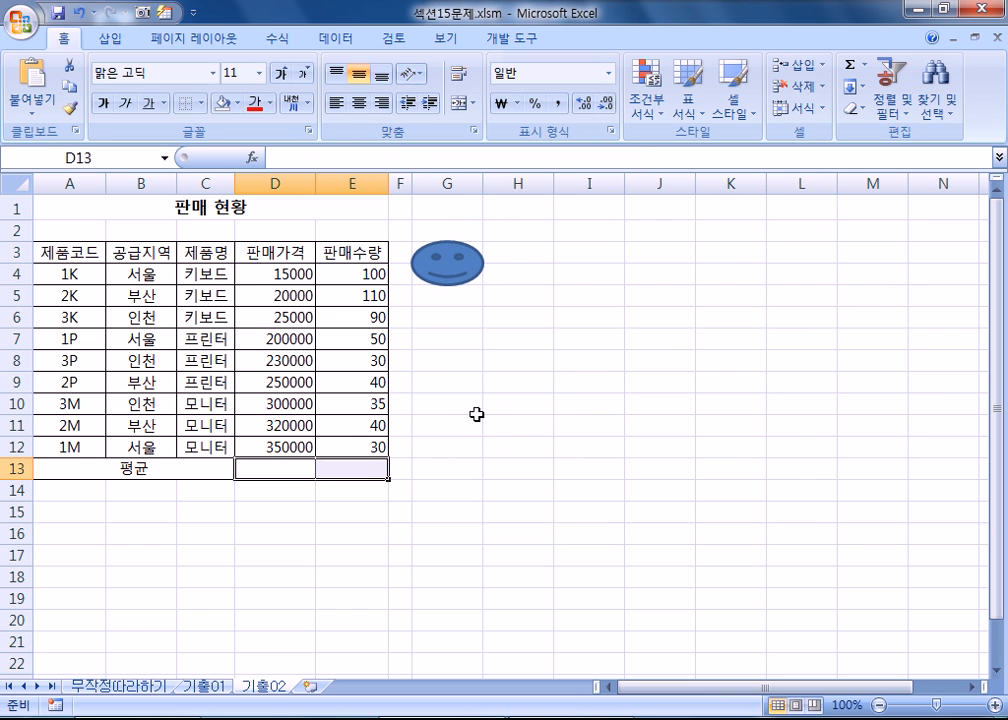
left_click(508, 492)
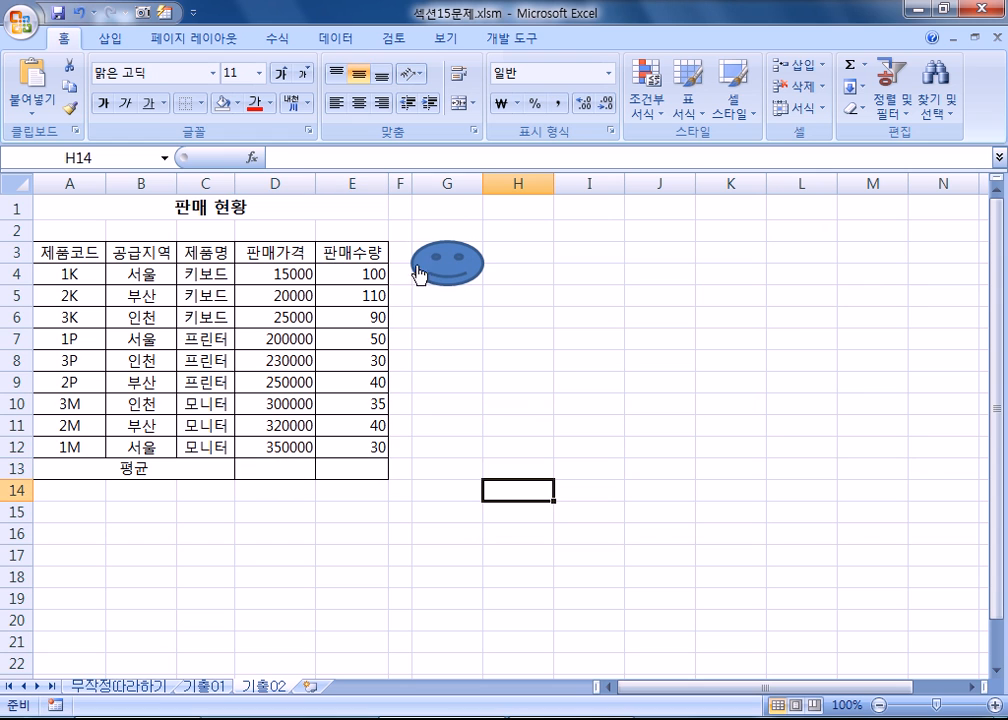
left_click(435, 279)
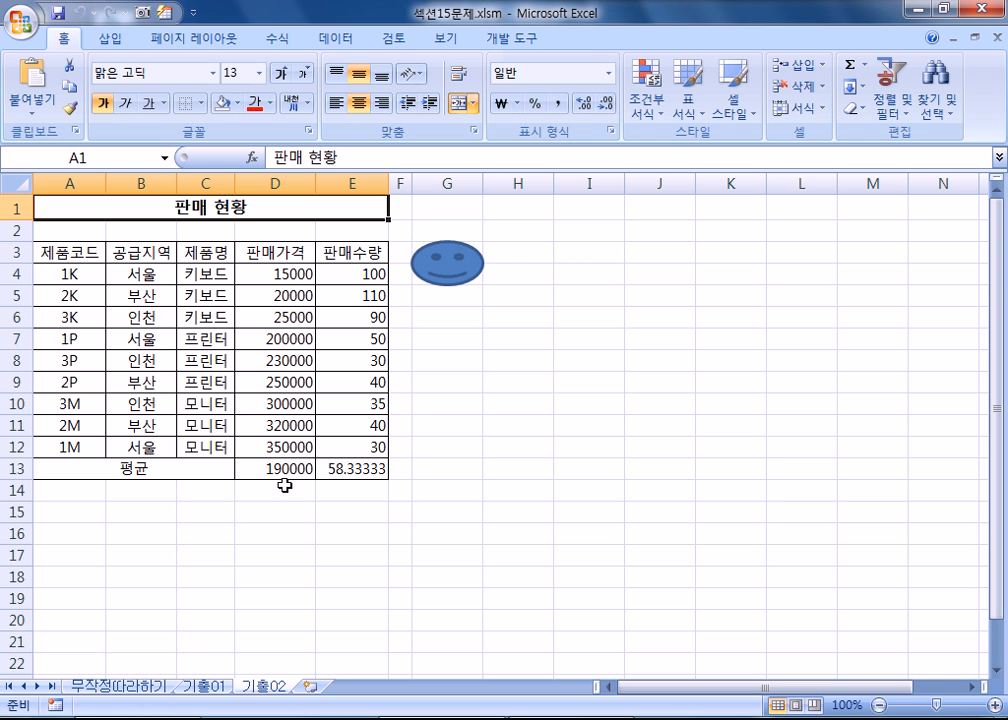
left_click_drag(310, 469, 320, 466)
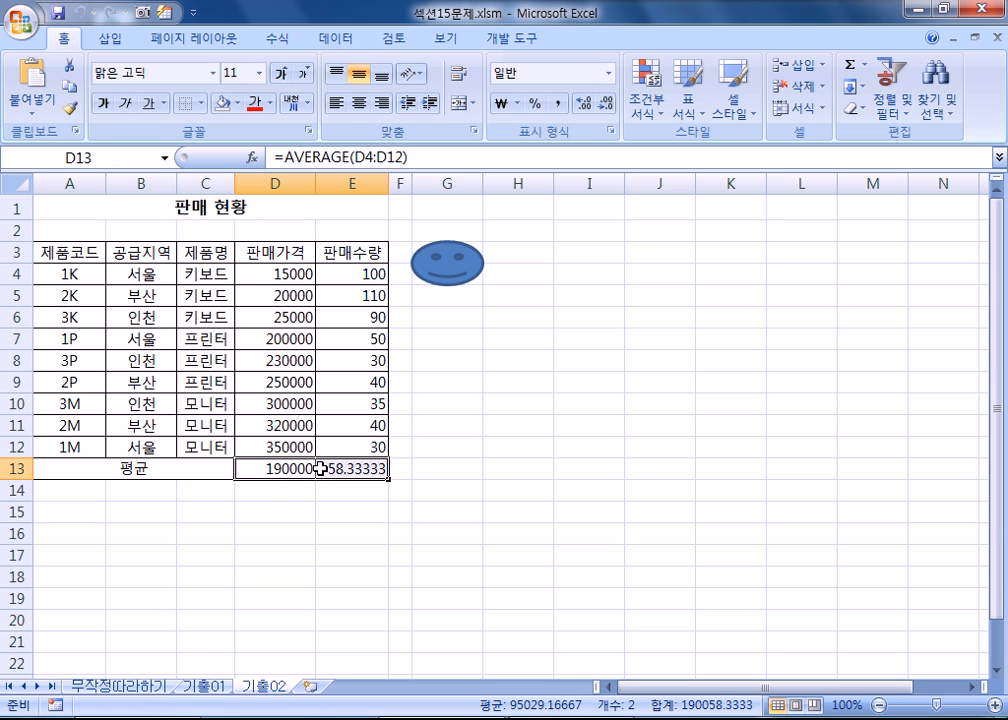
left_click(376, 553)
left_click(272, 470)
left_click_drag(272, 472, 338, 466)
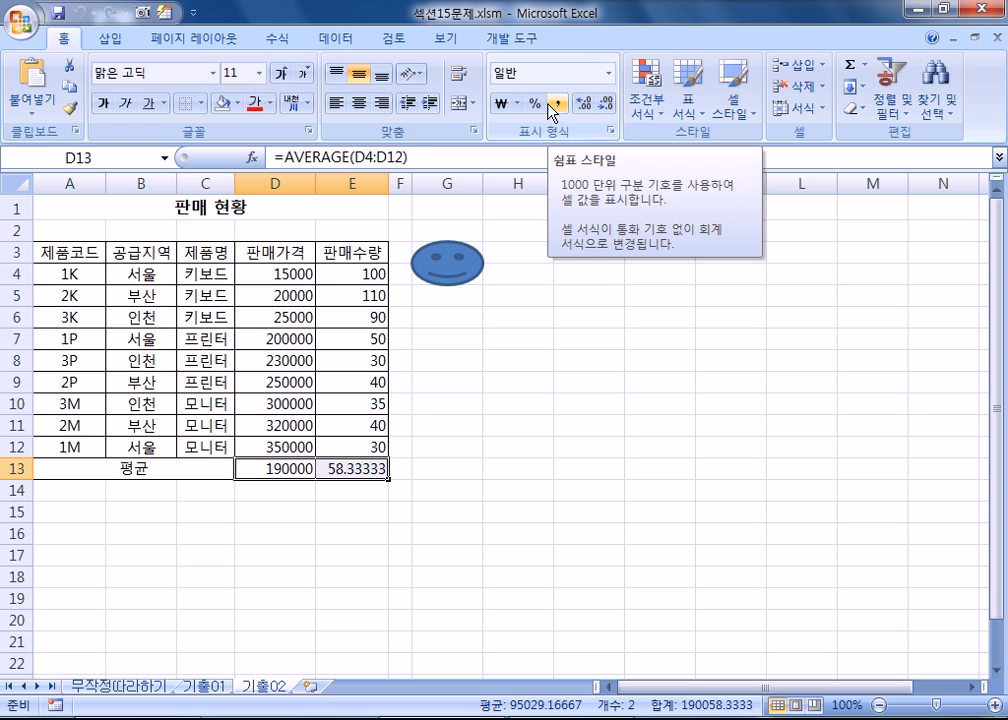
- Select cell A1 and start recording a new macro named "쉼표" in the current workbook
left_click(70, 220)
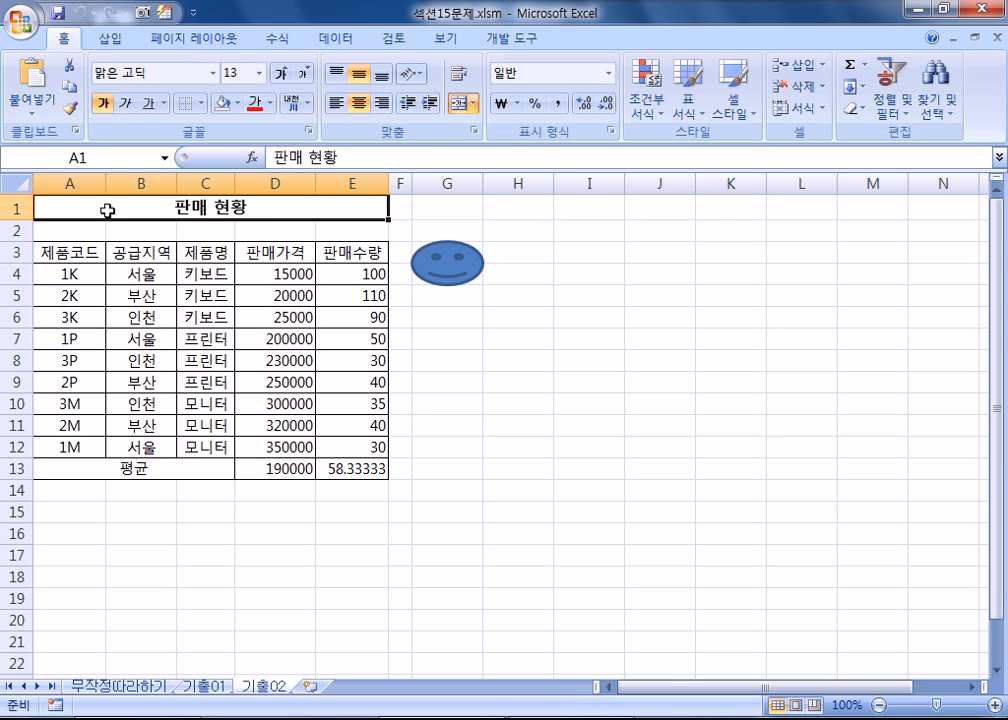
left_click(509, 42)
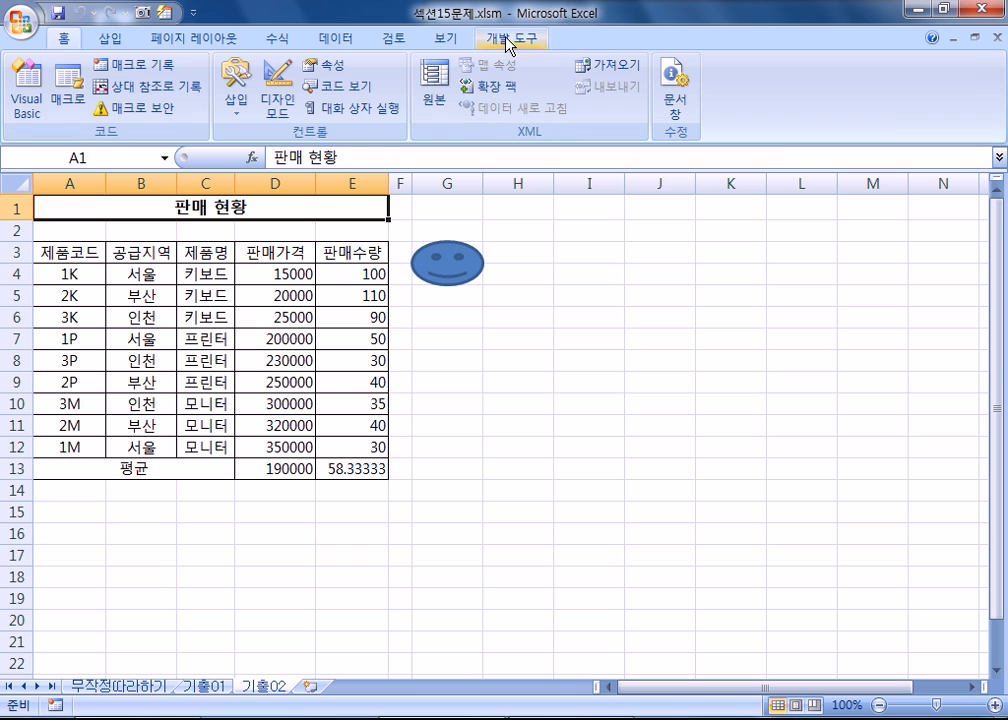
left_click(139, 67)
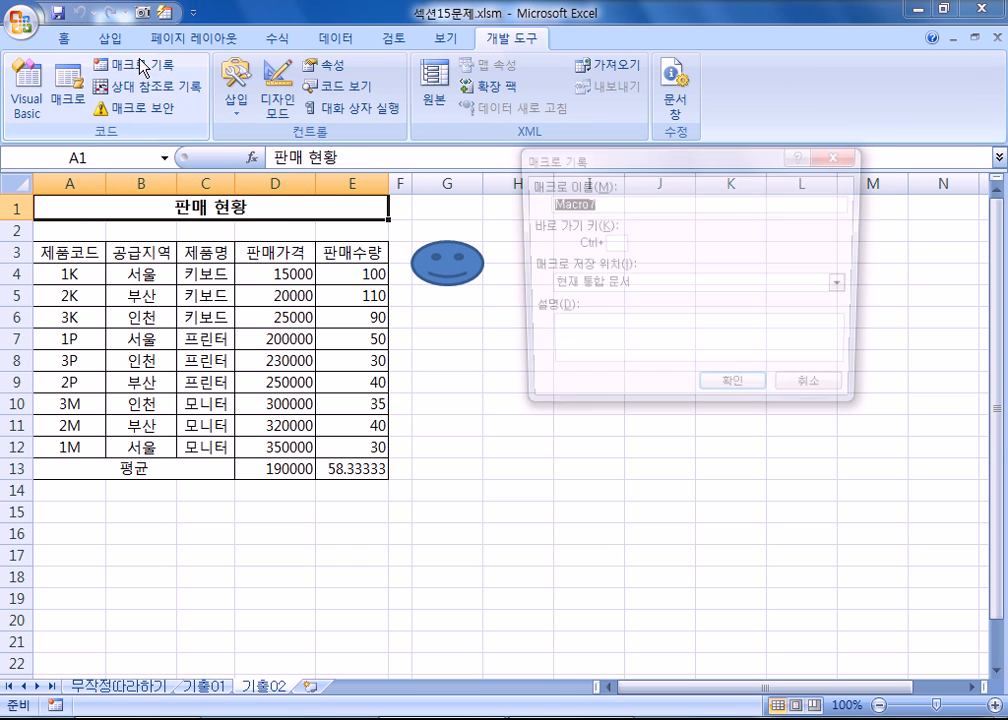
type("TNLAVY")
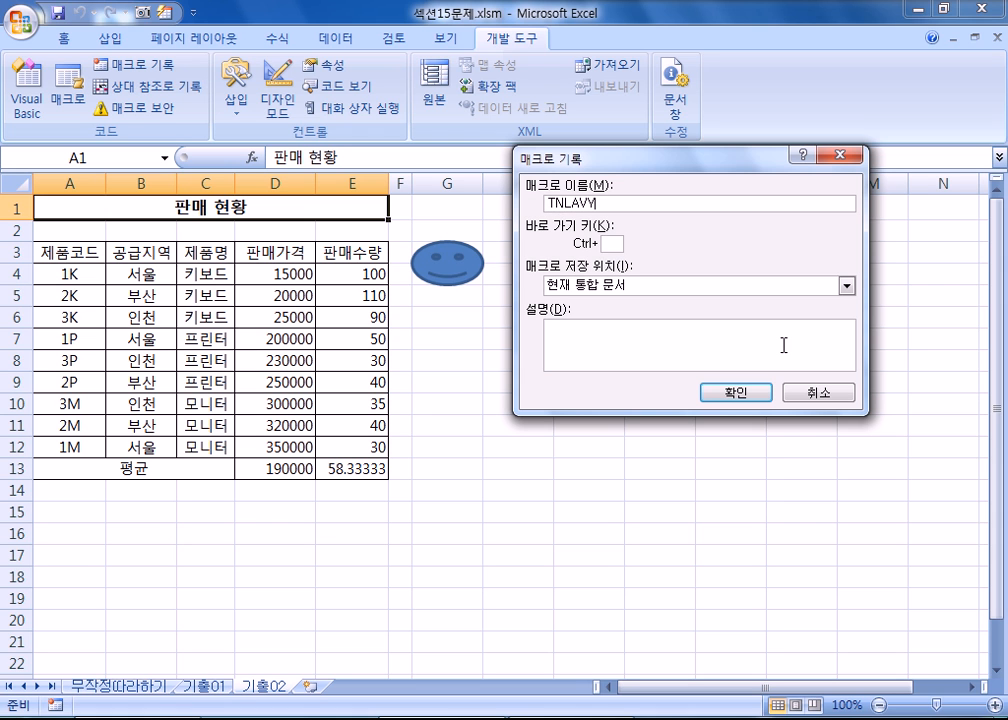
key("shift+Home")
type("쉼표")
left_click(745, 402)
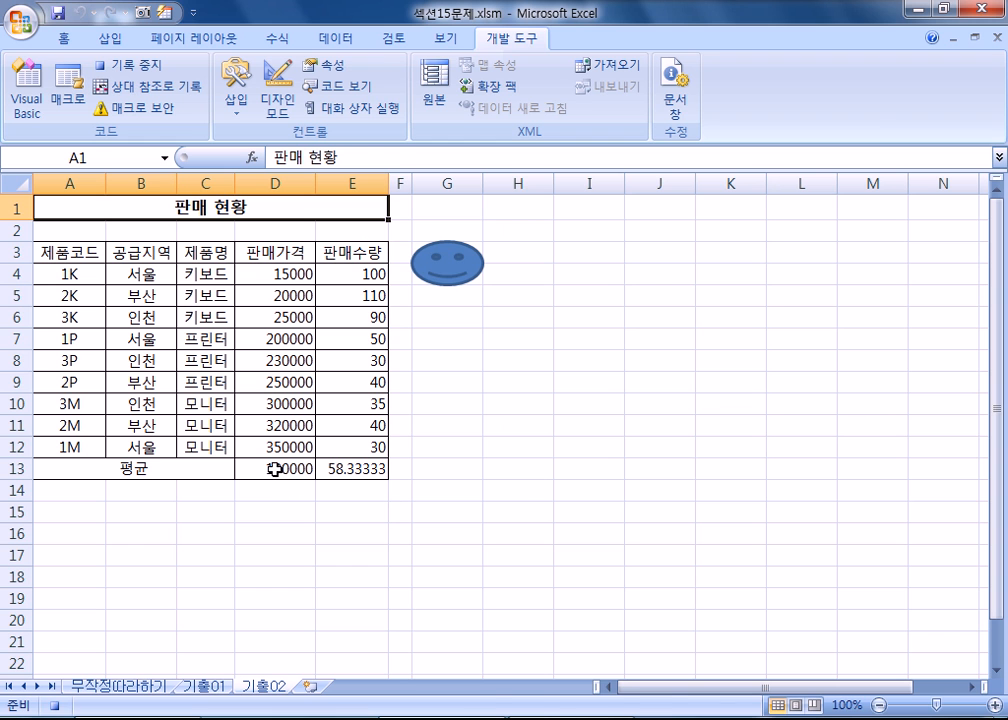
- Apply the comma style (쉼표 스타일) to D13:E13, select A1 and stop the macro recording
left_click_drag(272, 468, 341, 470)
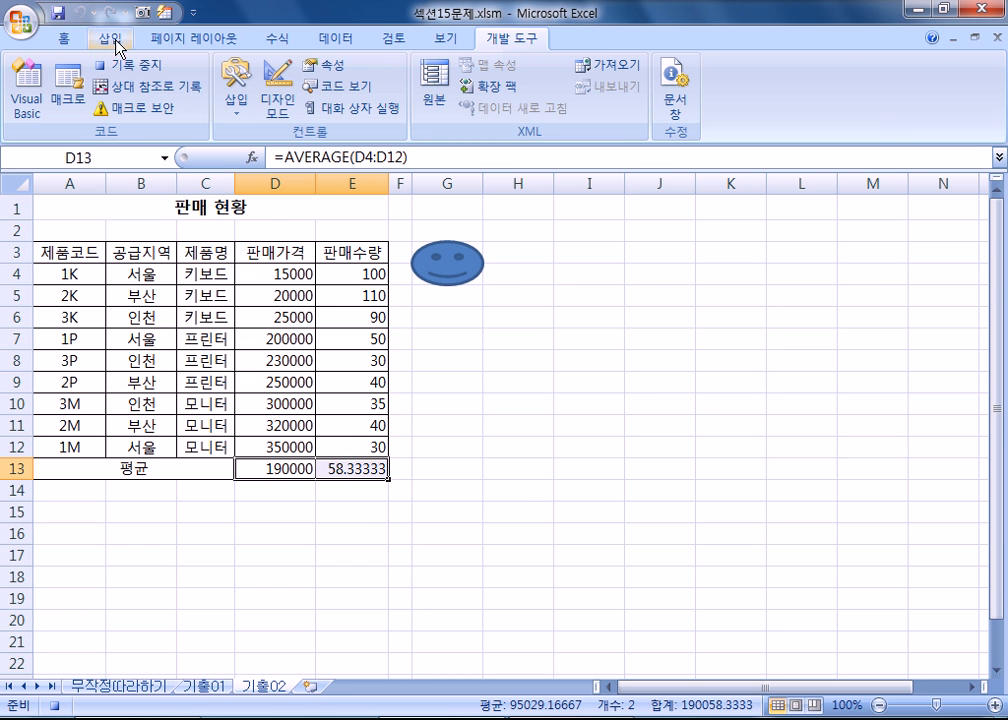
left_click(64, 38)
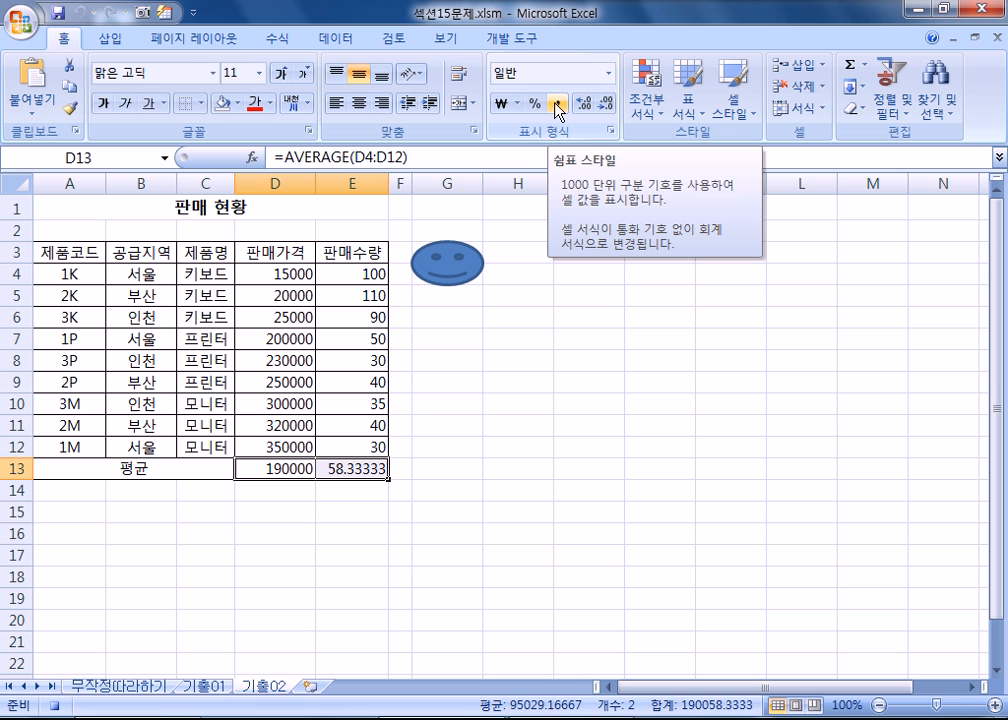
left_click(557, 105)
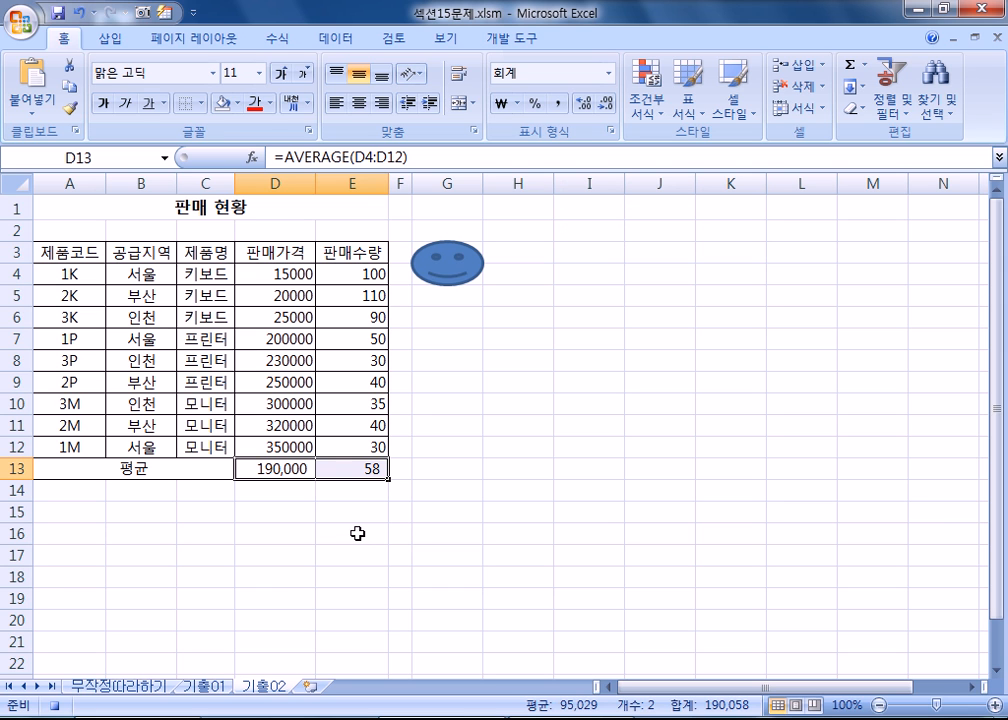
left_click(100, 210)
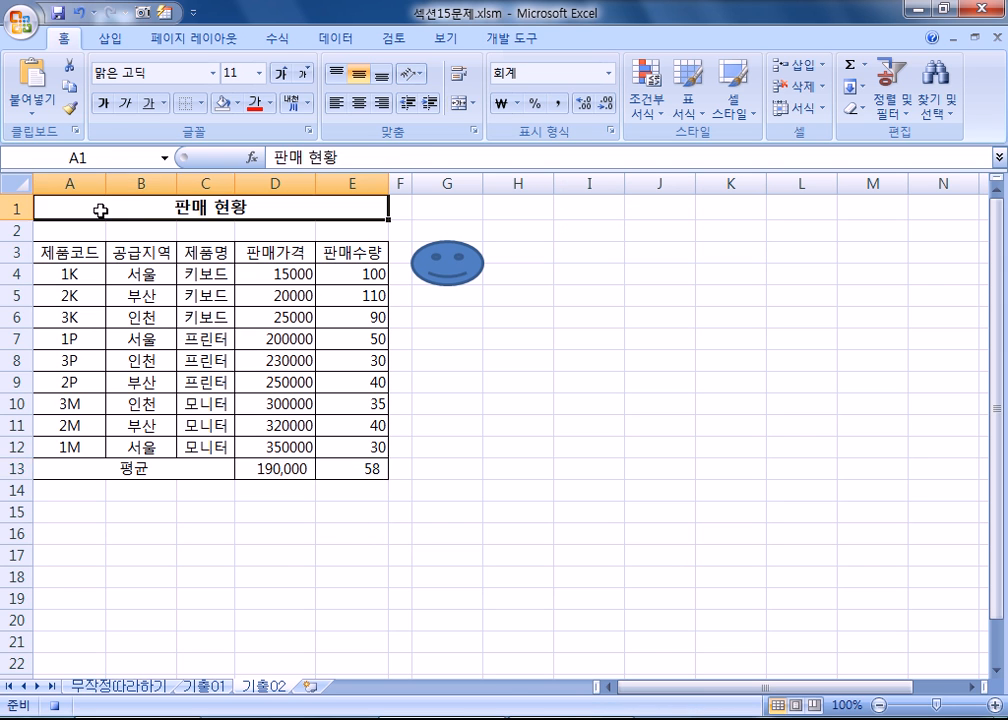
left_click(493, 40)
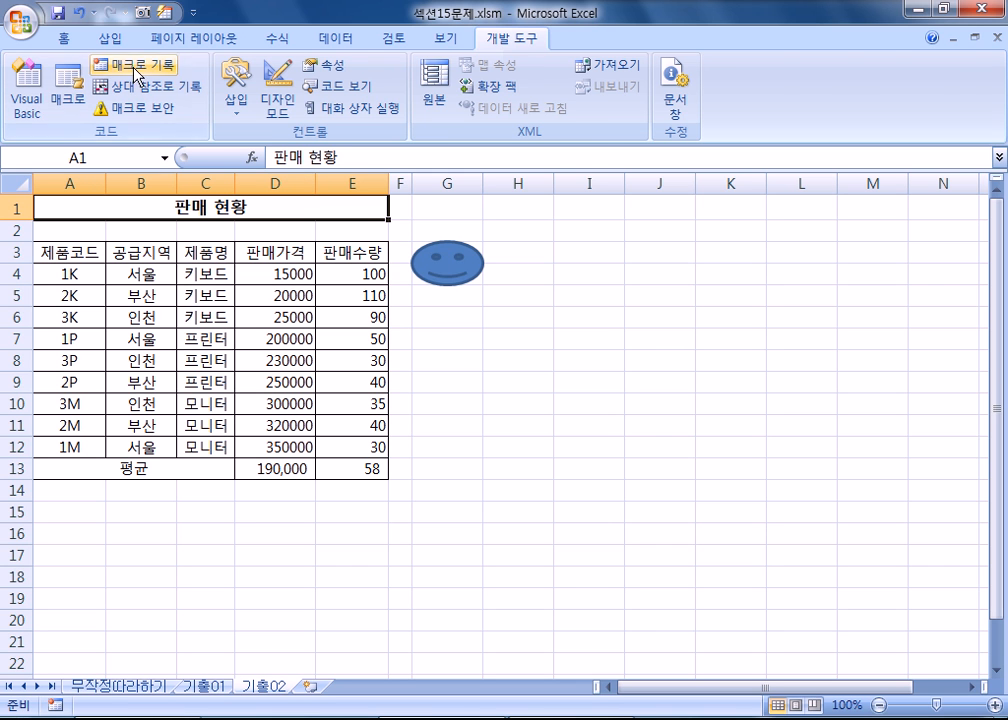
- Draw a hexagon (육각형) about 1.16 cm high and 1.91 cm wide over cells G6:G7 and label it "쉼표"
left_click(110, 38)
left_click(210, 90)
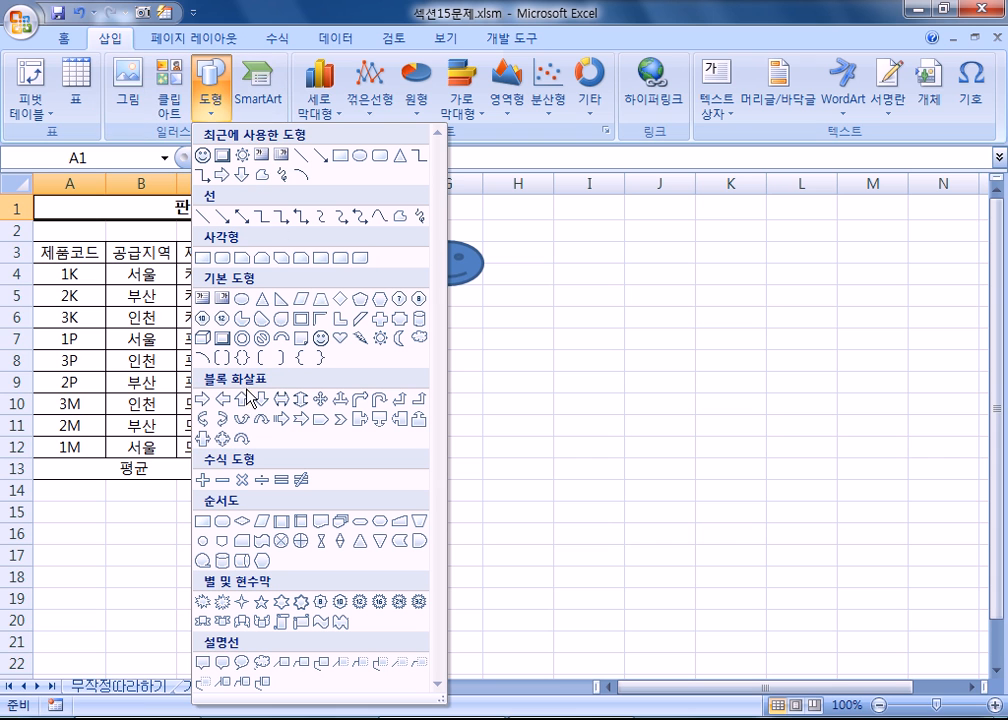
left_click(381, 298)
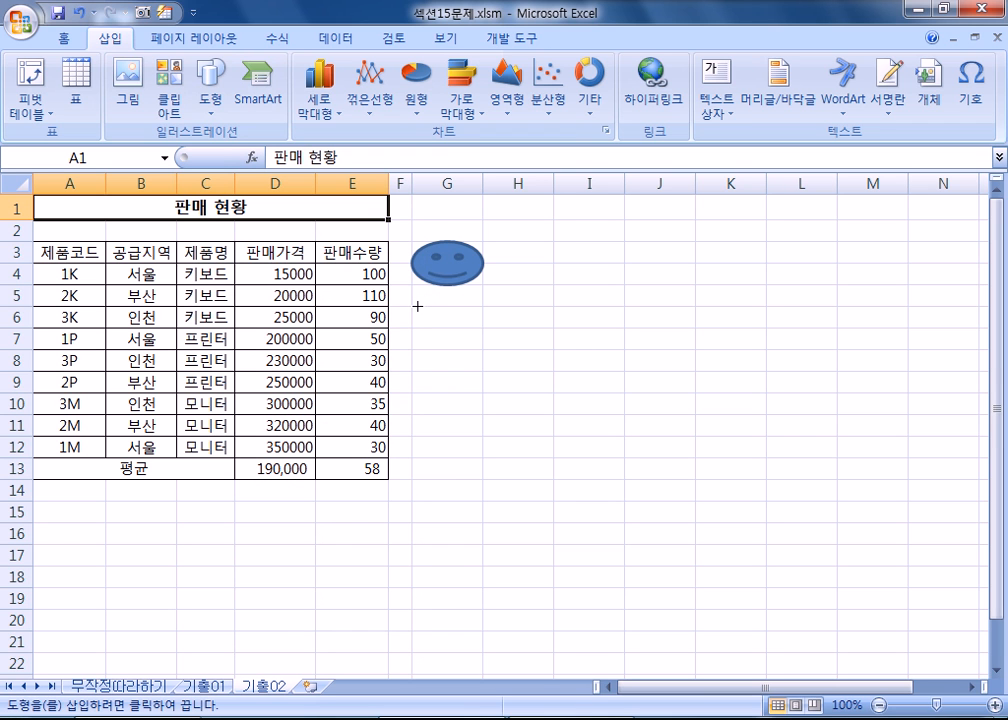
left_click_drag(416, 308, 466, 346)
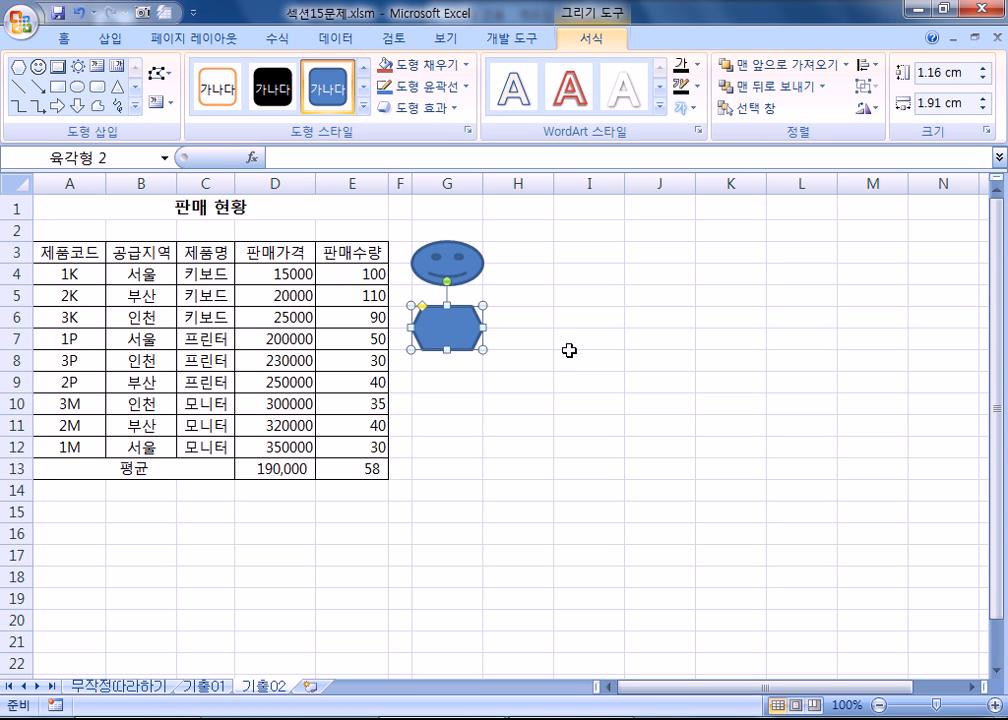
type("수")
type("표")
left_click(566, 365)
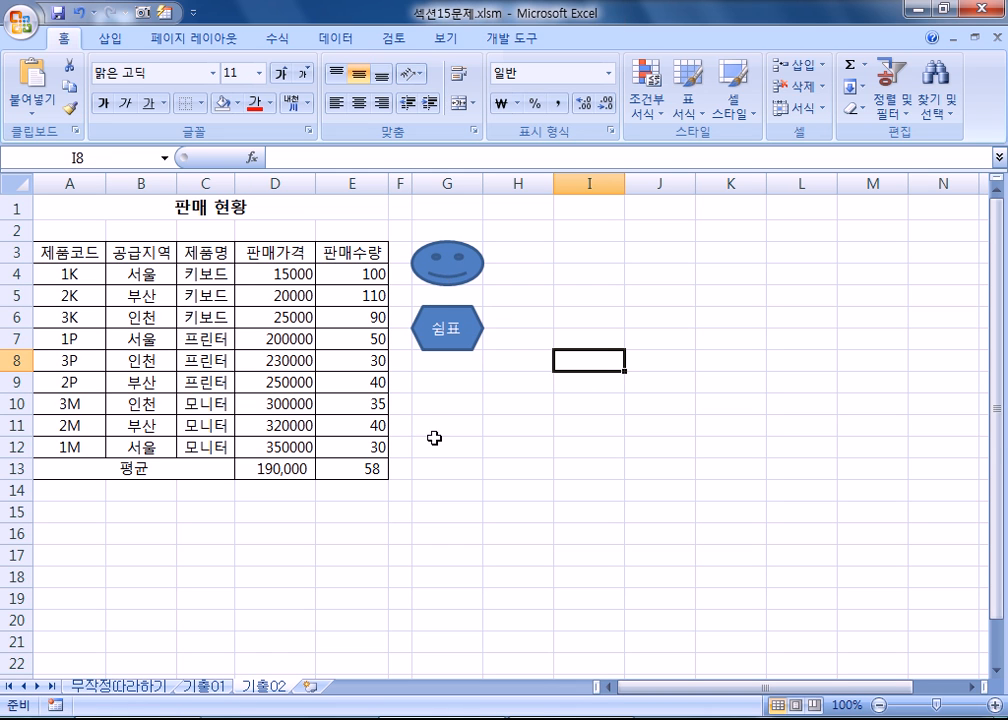
- Reset the number format of D13:E13 to 일반 and recheck the setting in the cell format options
left_click_drag(263, 468, 345, 466)
key("ctrl+1")
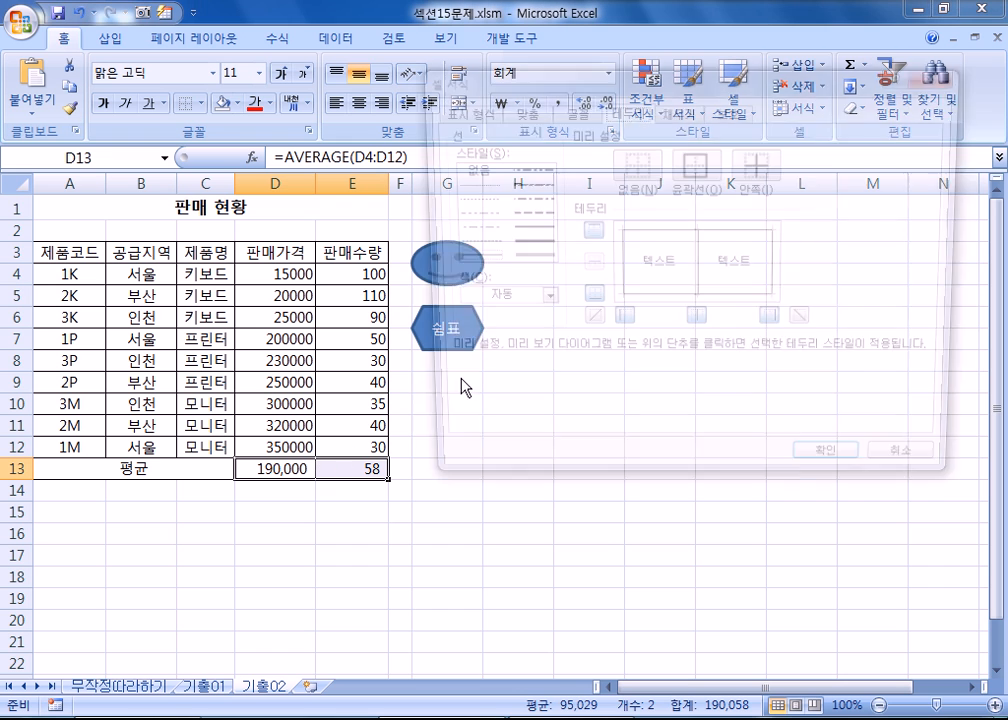
left_click(455, 110)
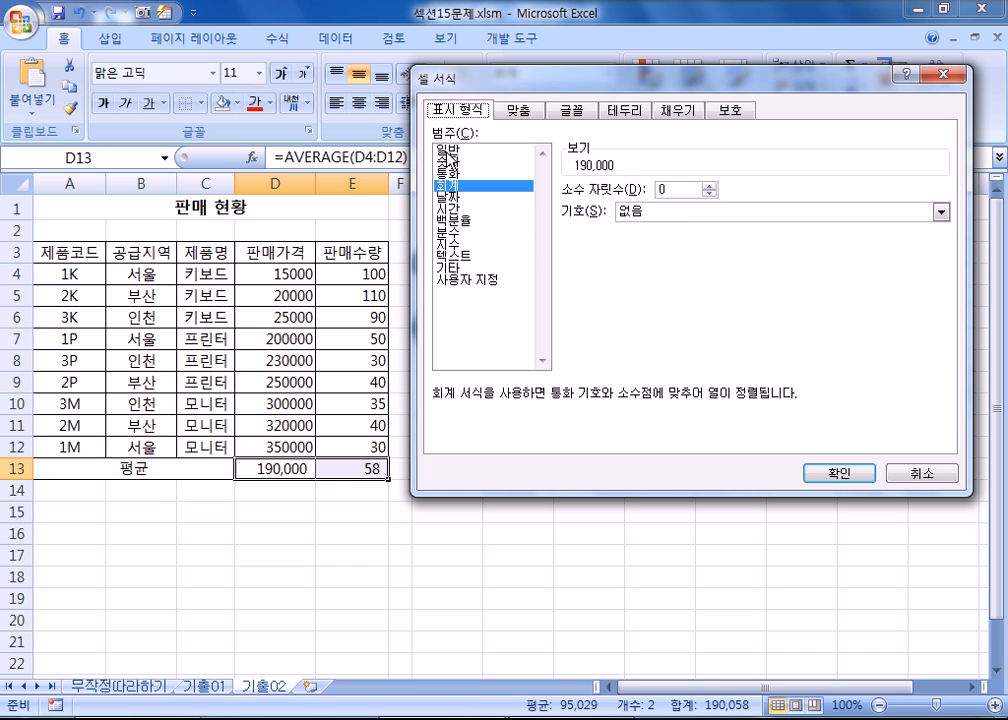
left_click(447, 149)
left_click(855, 473)
left_click_drag(275, 466, 331, 466)
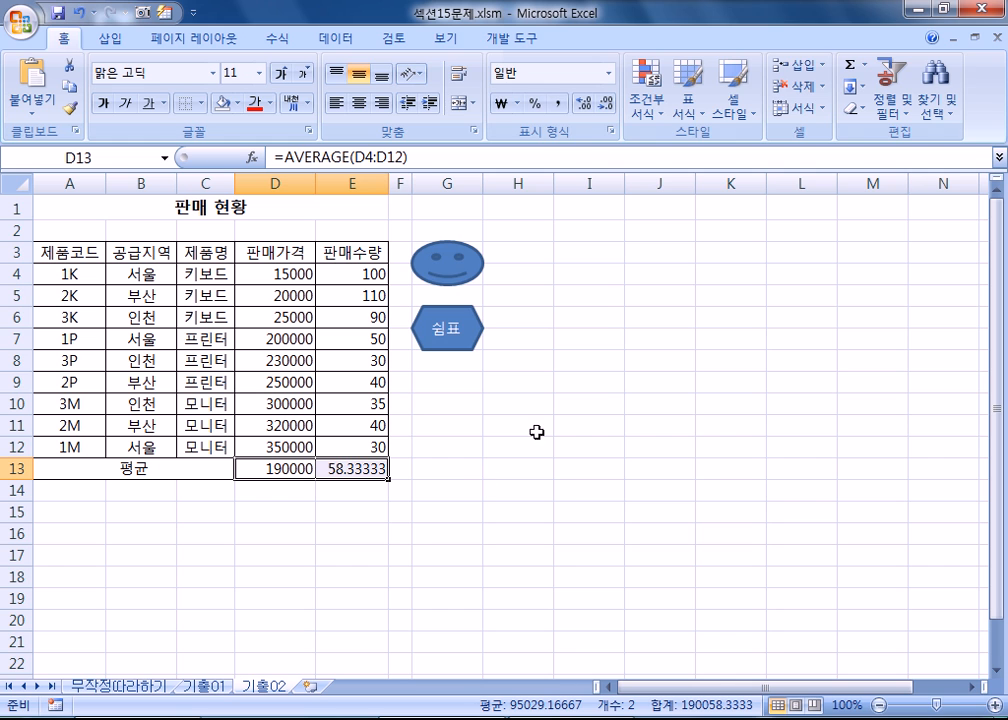
key("ctrl+1")
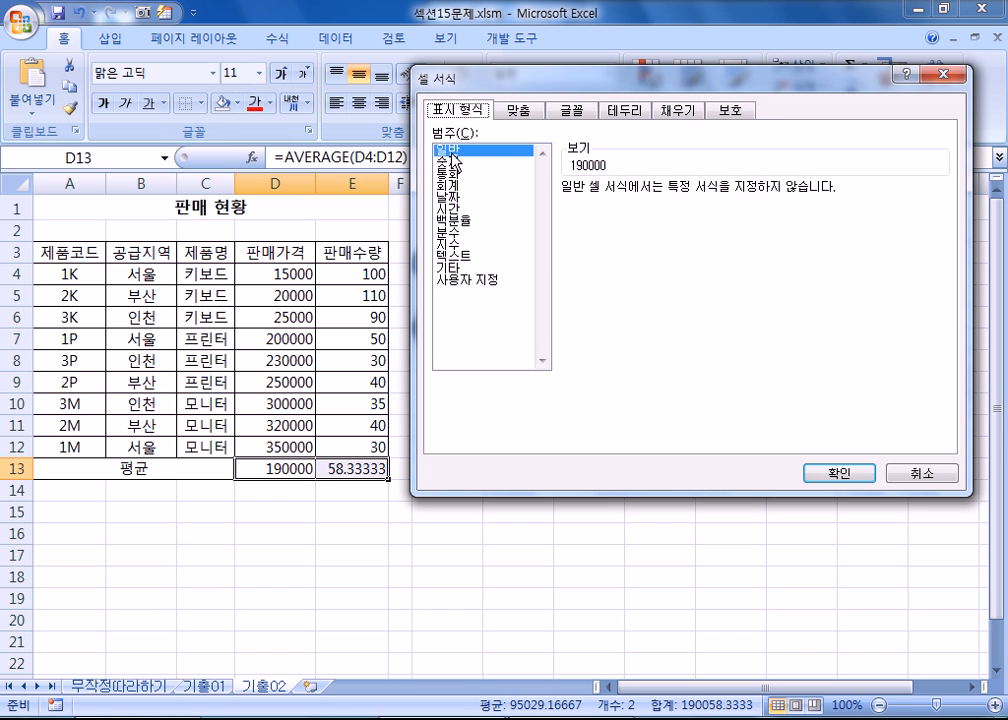
left_click(817, 475)
left_click(572, 572)
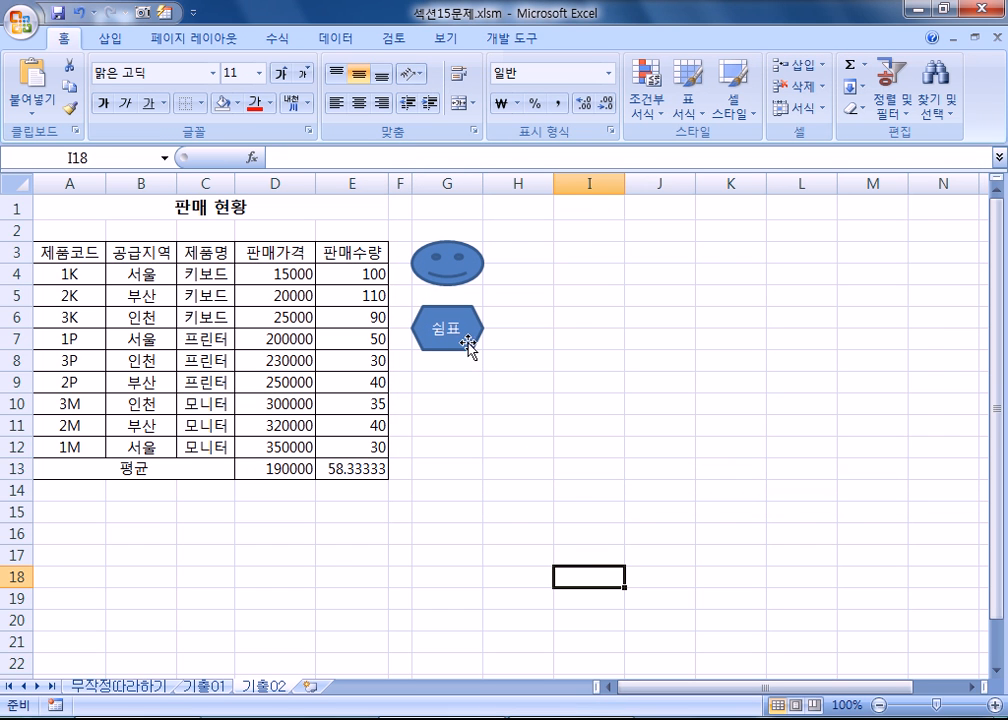
- Assign the "쉼표" macro to the hexagon shape
left_click(494, 378)
right_click(471, 348)
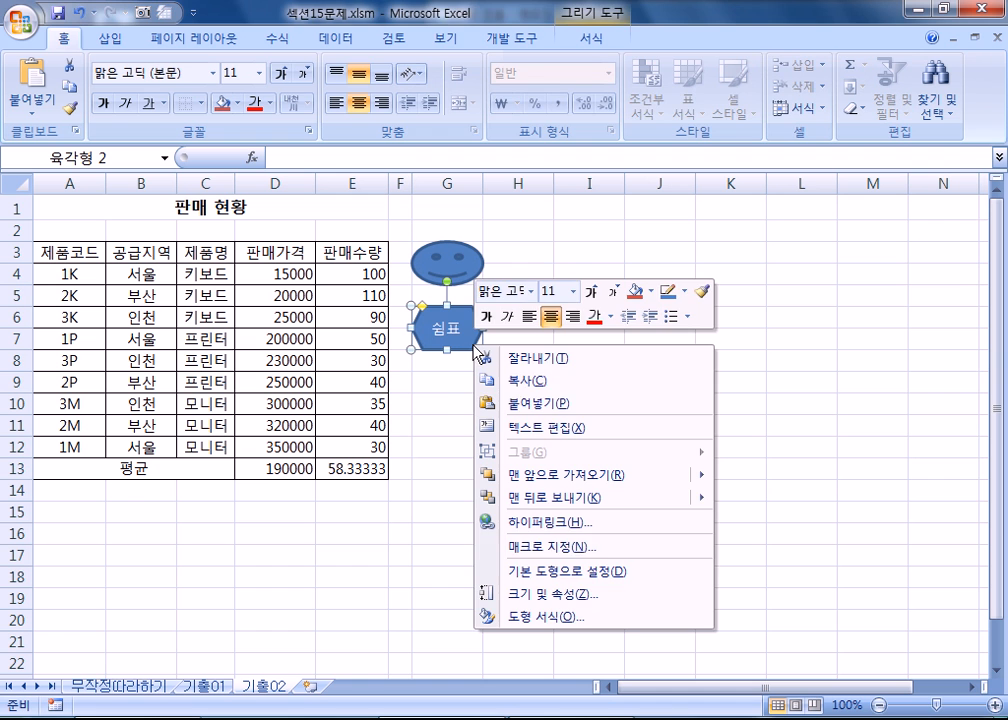
left_click(588, 546)
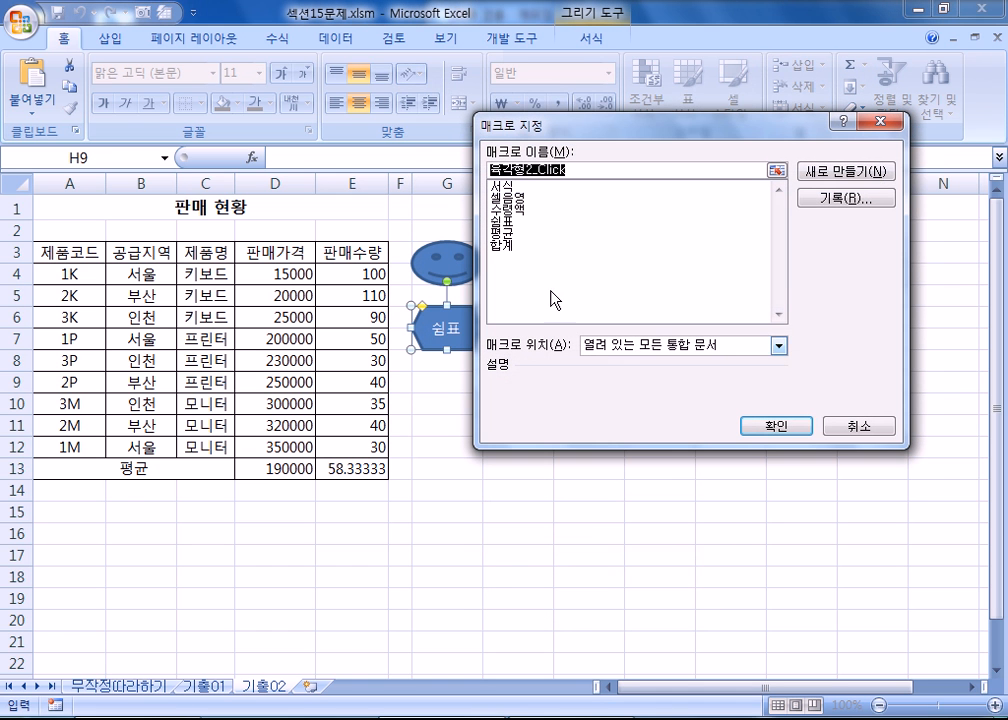
left_click(510, 220)
left_click(752, 428)
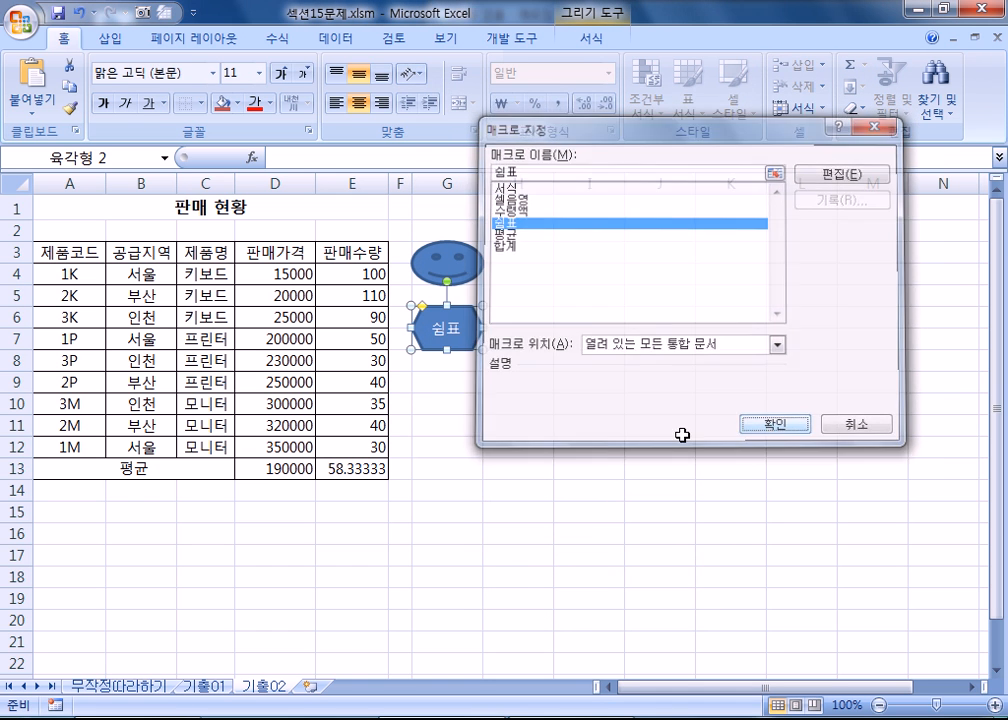
left_click(566, 464)
right_click(462, 318)
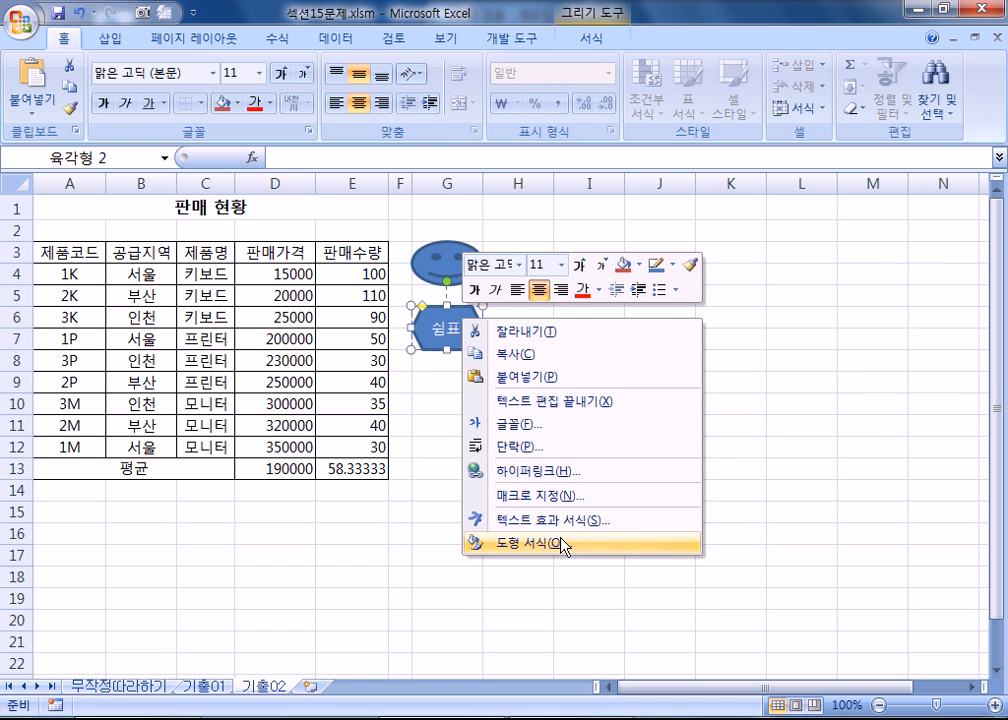
left_click(540, 505)
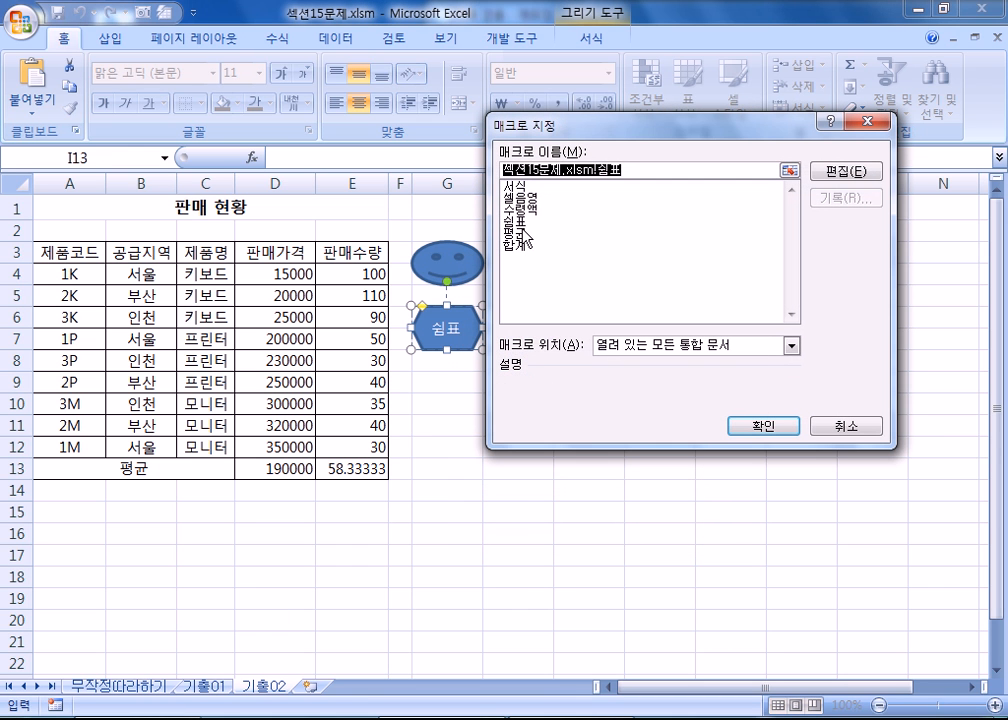
left_click(520, 222)
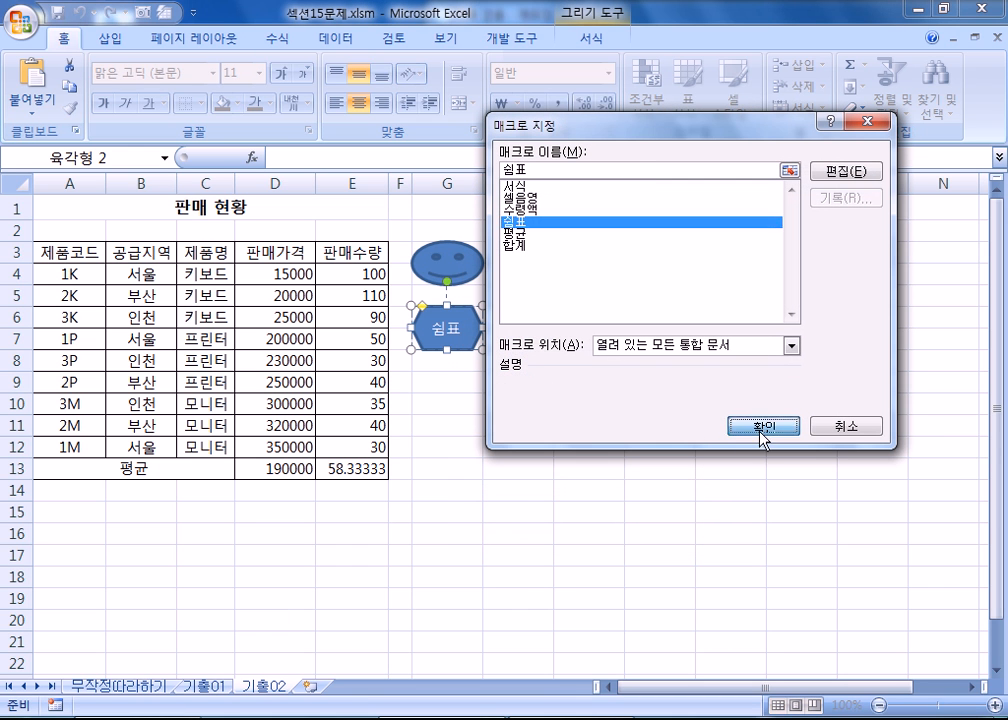
left_click(762, 427)
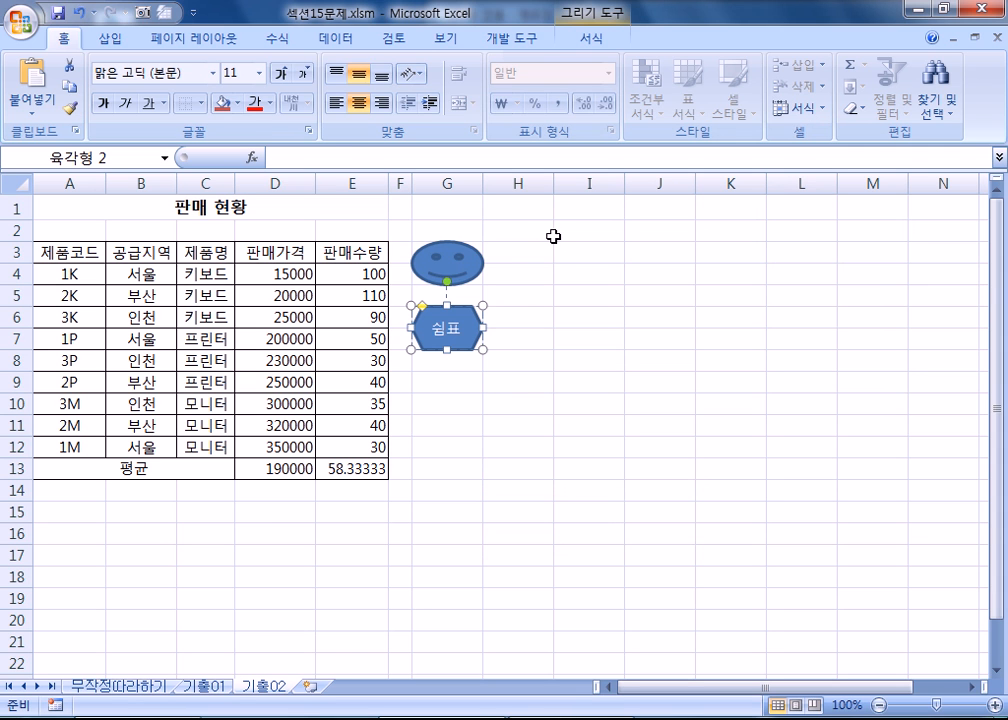
- Run the "쉼표" macro from the hexagon, clear D13:E13 and rerun the "평균" macro from the smiley face
left_click(610, 382)
left_click(457, 338)
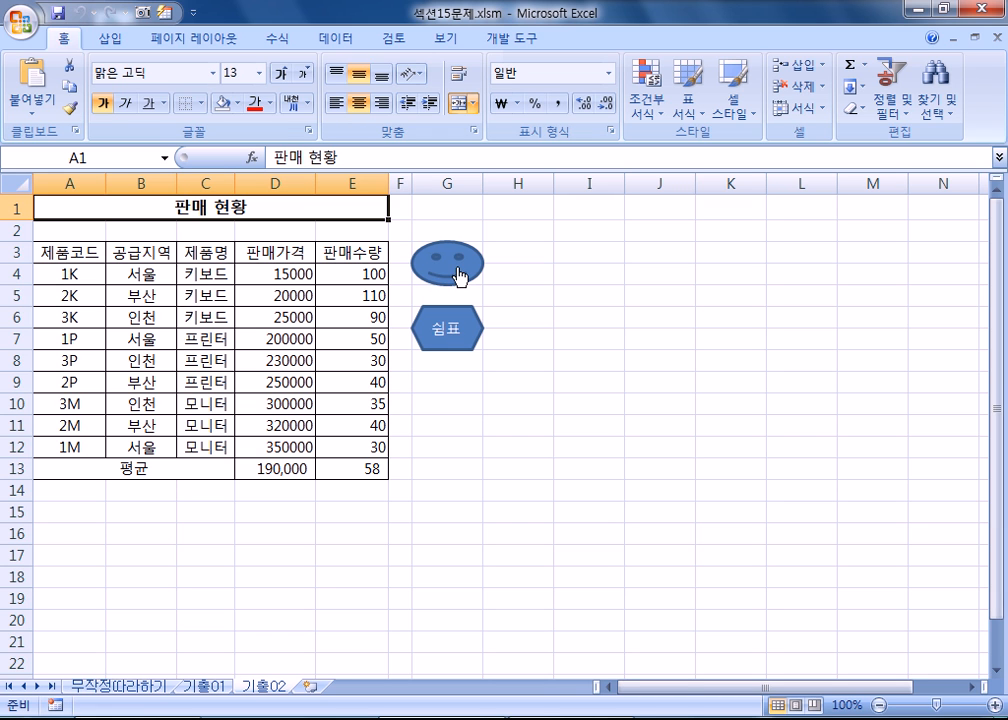
left_click_drag(293, 463, 340, 463)
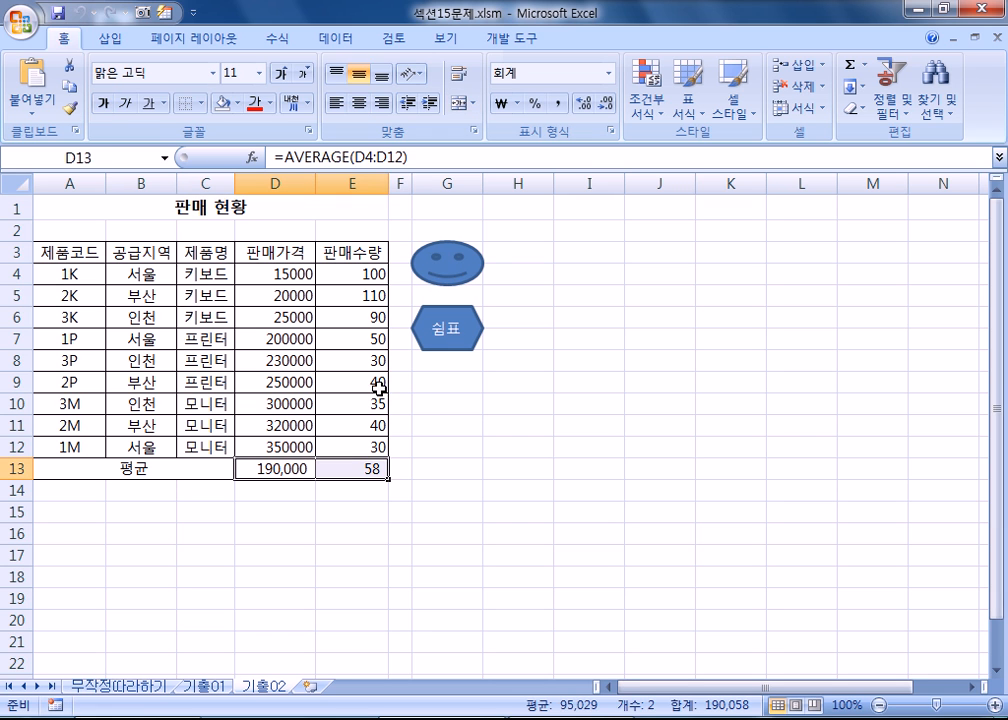
key("Delete")
left_click(720, 336)
left_click(438, 281)
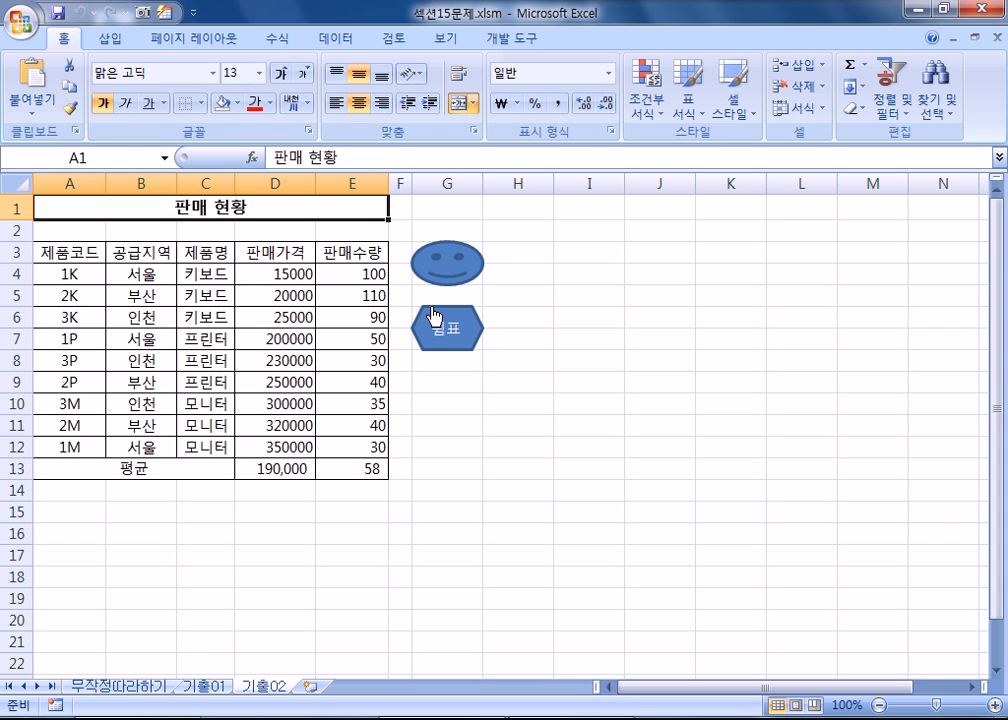
left_click(527, 38)
left_click(524, 415)
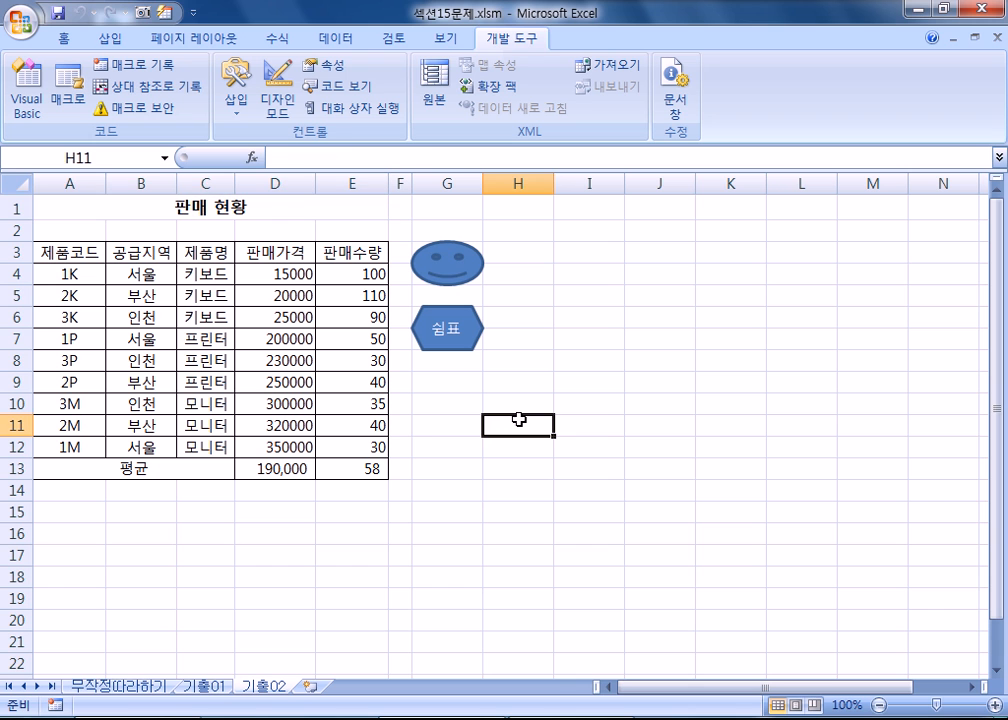
- Review the macro procedure notes in Notepad from the general case section, and return to the workbook
left_click(270, 718)
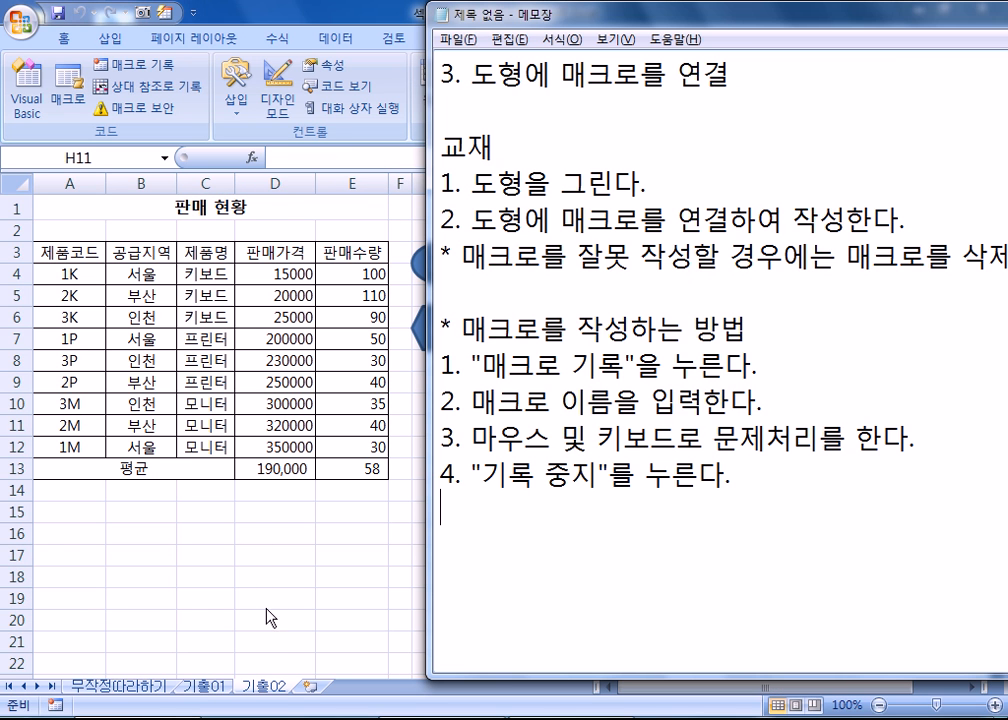
scroll(620, 315, "up", 2)
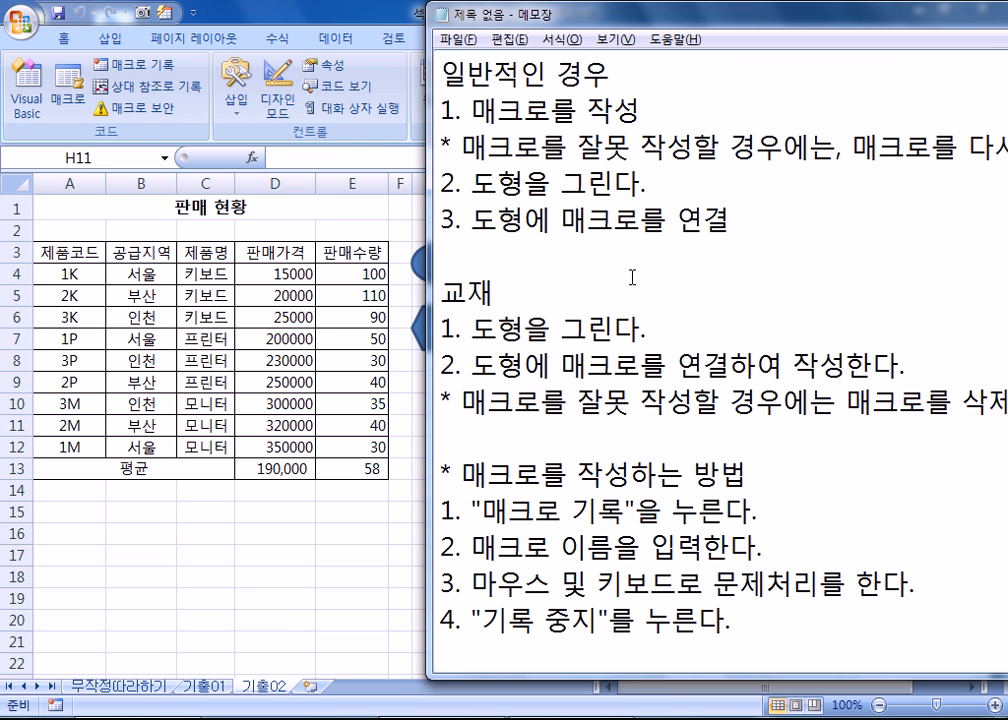
key("alt+Tab")
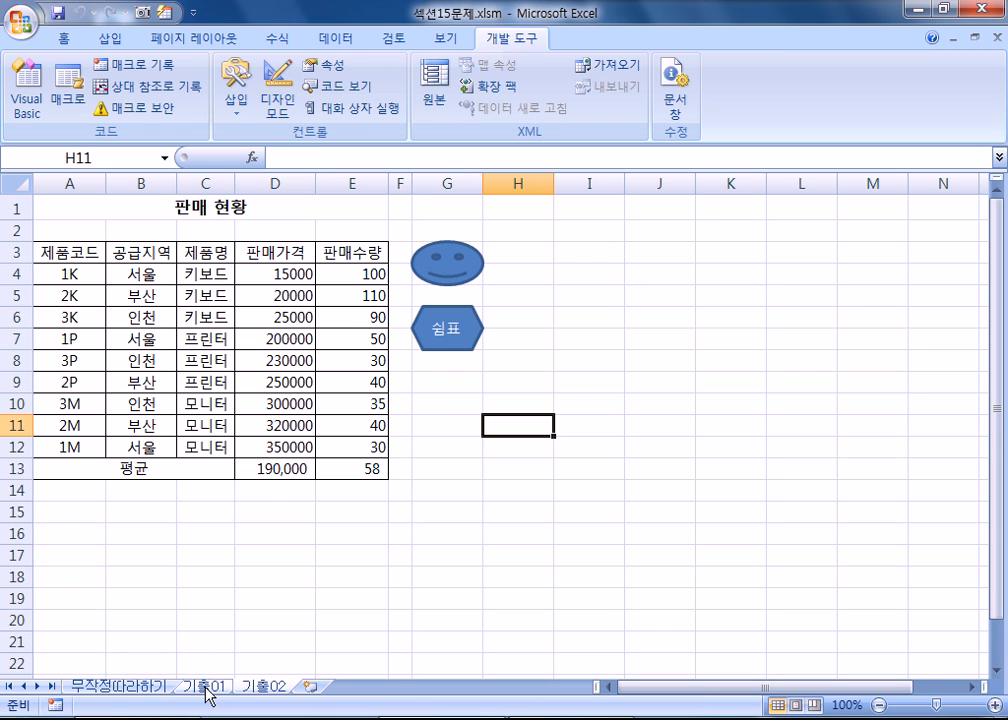
- Draw a second smiley face about 1.16 cm high and 1.91 cm wide over cells I3:I4
left_click(669, 245)
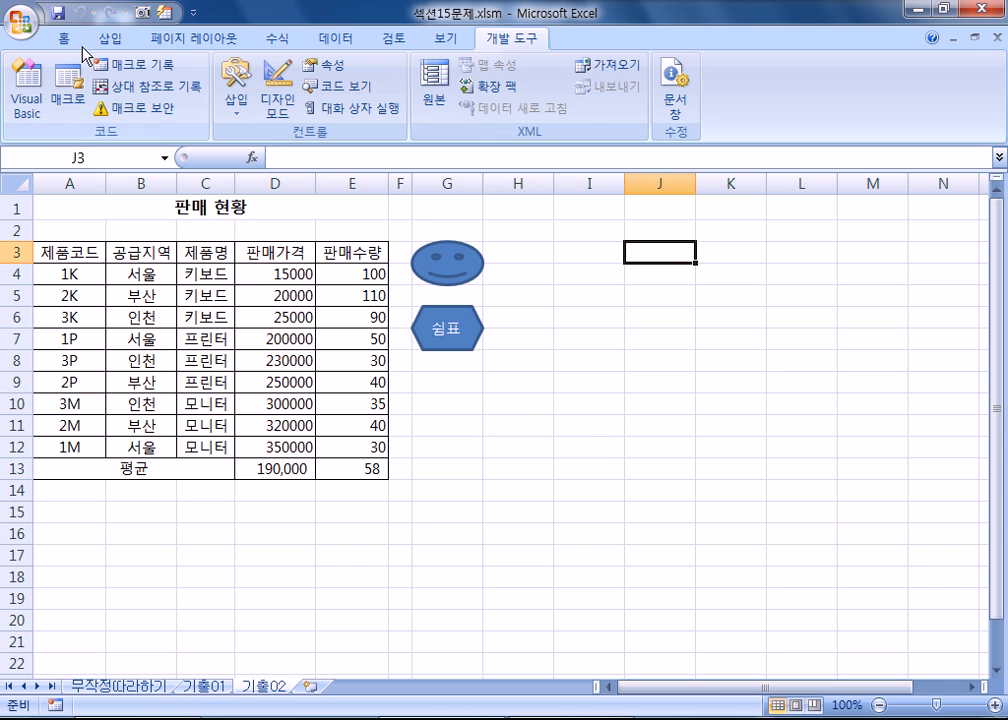
left_click(108, 38)
left_click(209, 88)
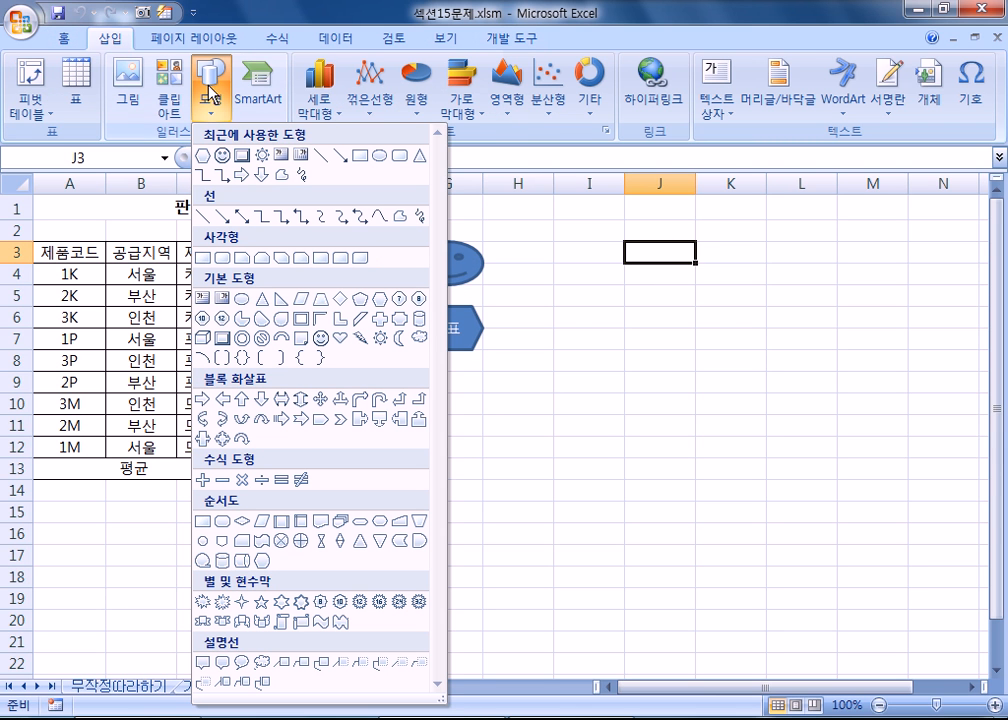
left_click(321, 338)
left_click_drag(555, 242, 624, 285)
- Assign a new macro named "평균구하기" to the smiley face over I3:I4 and start recording it in the current workbook
right_click(609, 262)
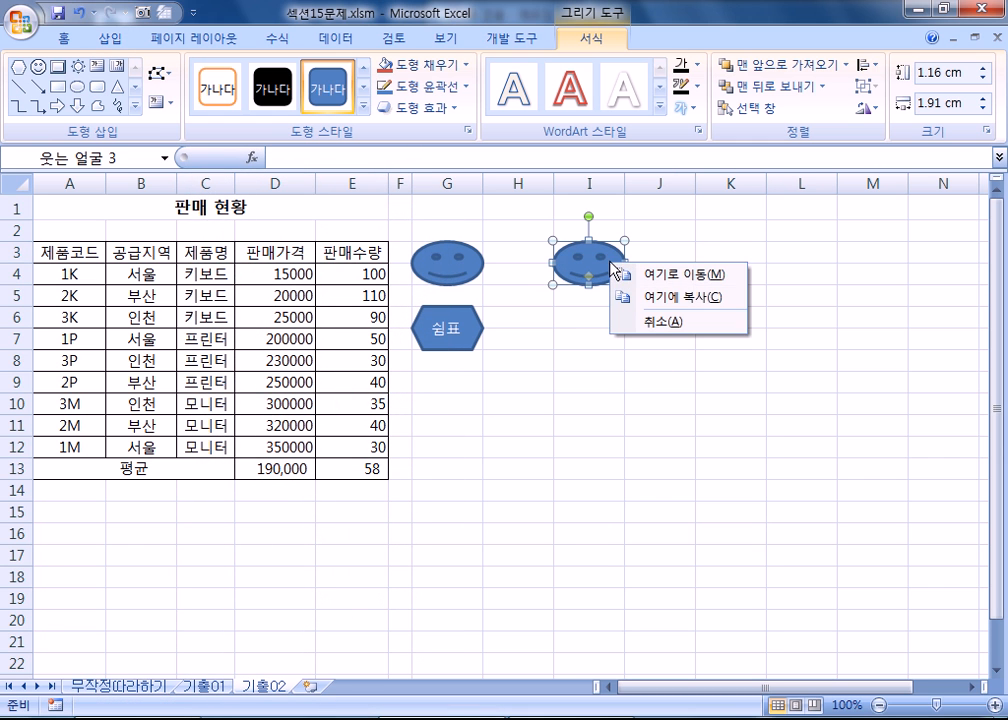
right_click(594, 258)
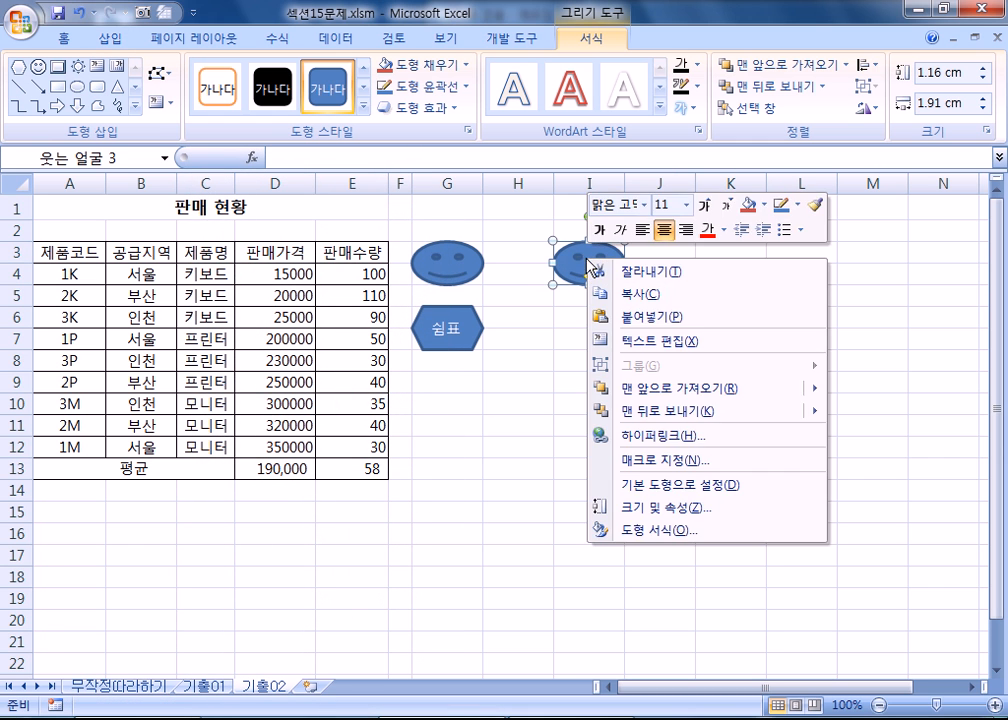
left_click(620, 460)
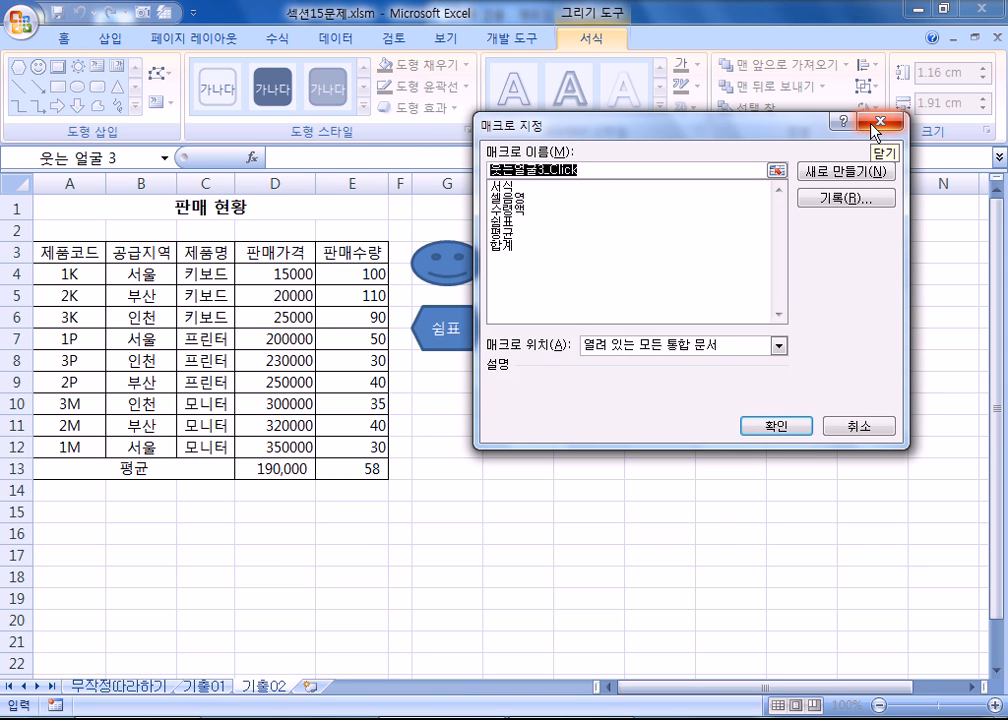
type("VUDRB")
key("shift+Home")
type("평균구하기")
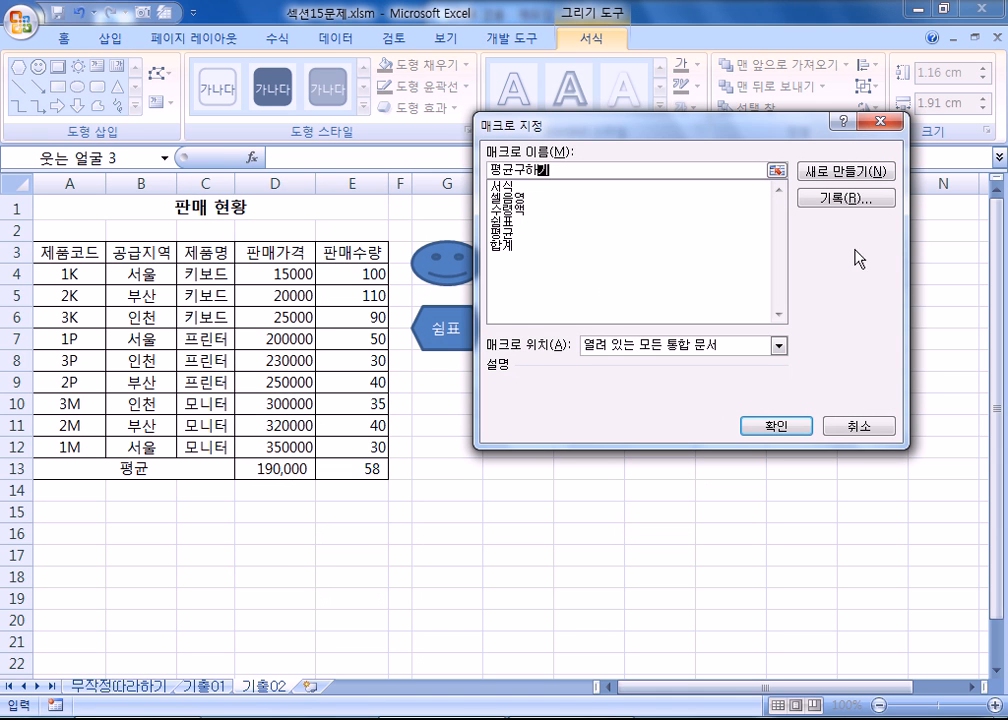
left_click(848, 198)
left_click(741, 394)
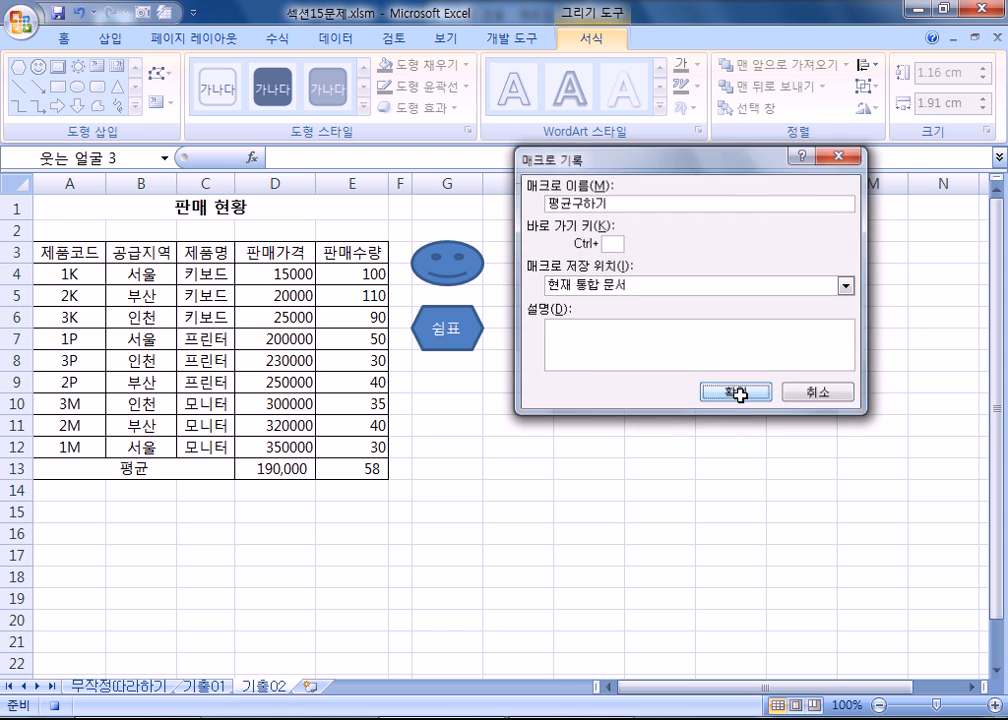
- Enter =AVERAGE(D4:D12) in D15, fill it across to E15, and stop the macro recording
left_click(265, 509)
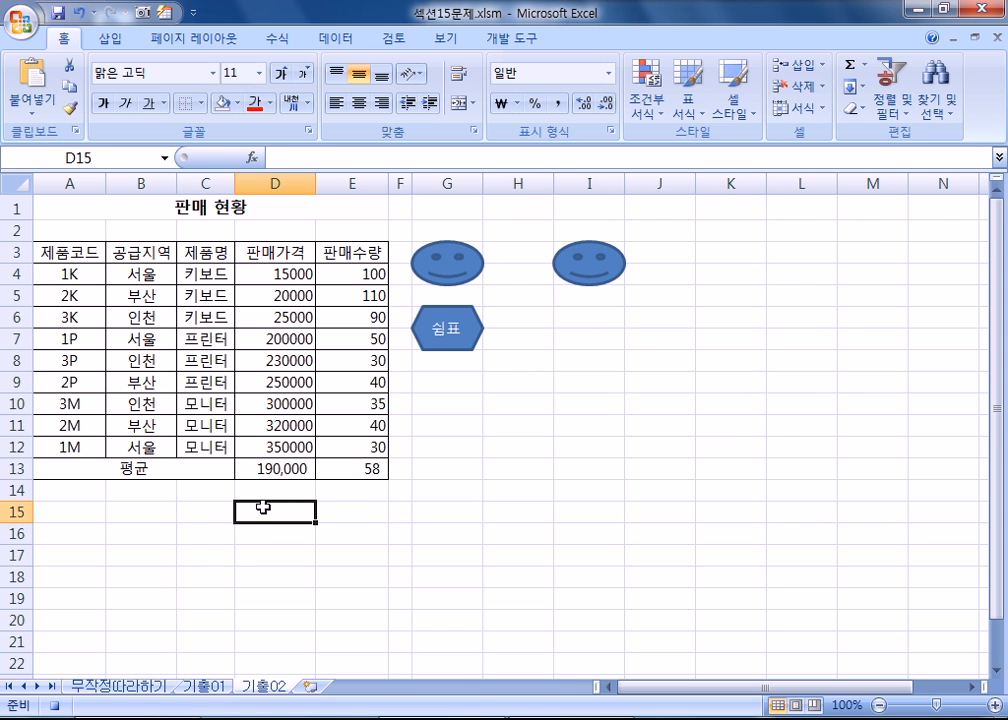
type("=AVEA")
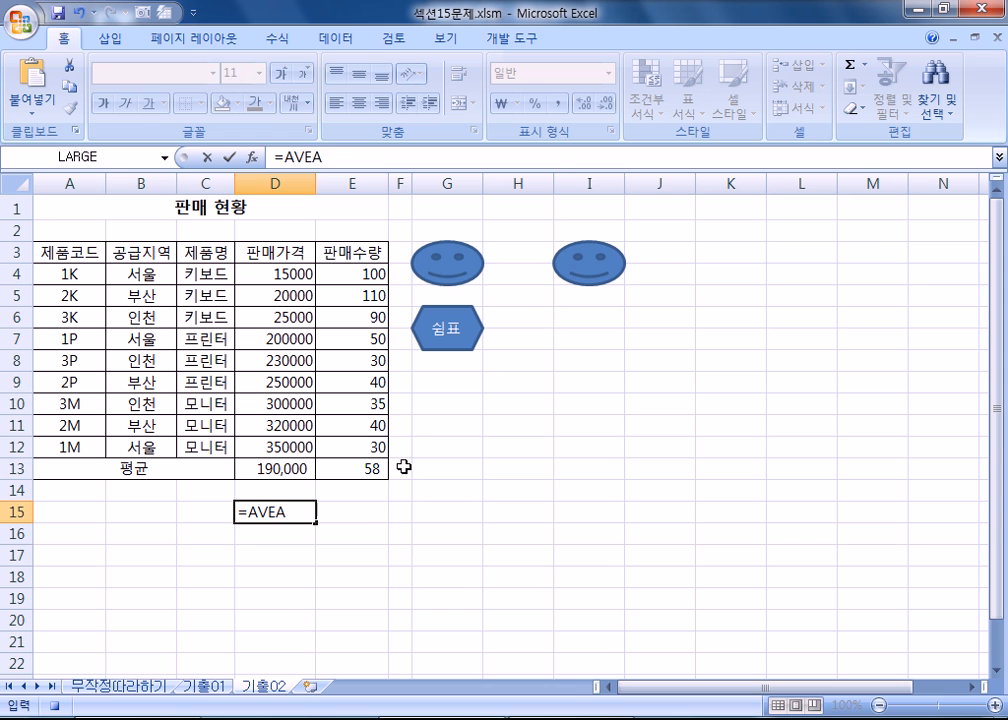
key("BackSpace")
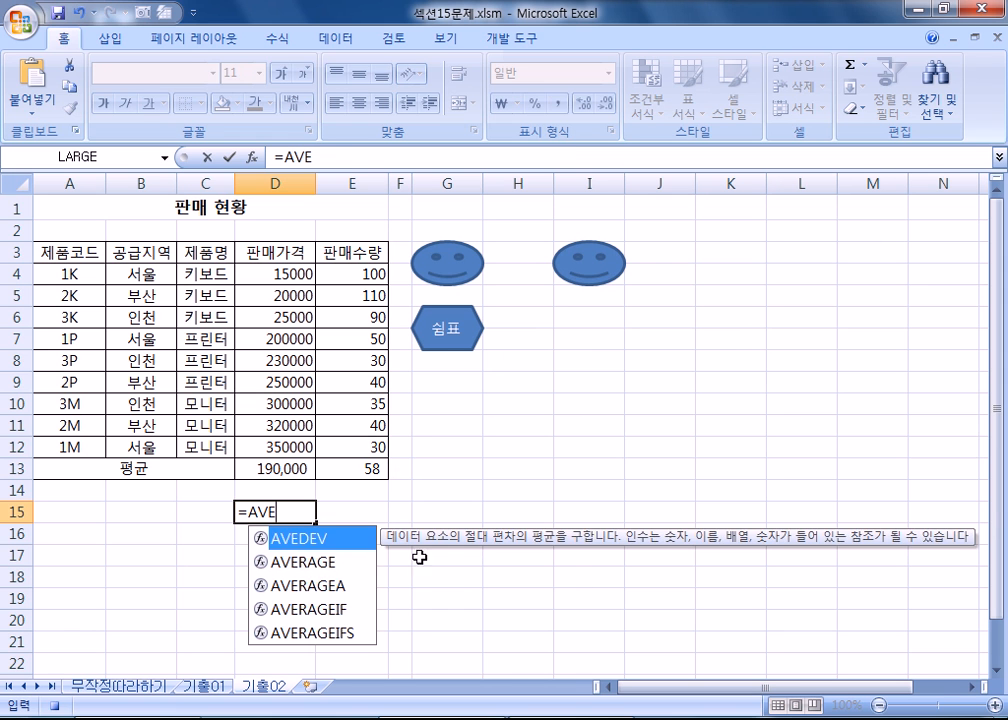
double_click(305, 562)
left_click_drag(265, 273, 285, 447)
key("Return")
left_click(299, 513)
left_click_drag(317, 521, 380, 522)
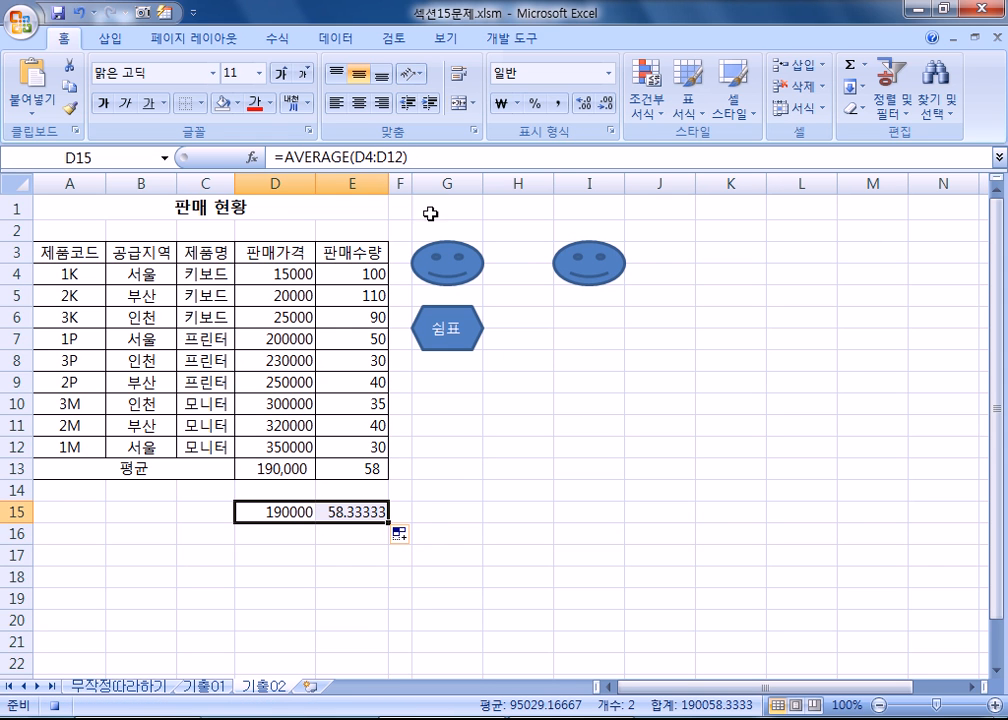
left_click(403, 514)
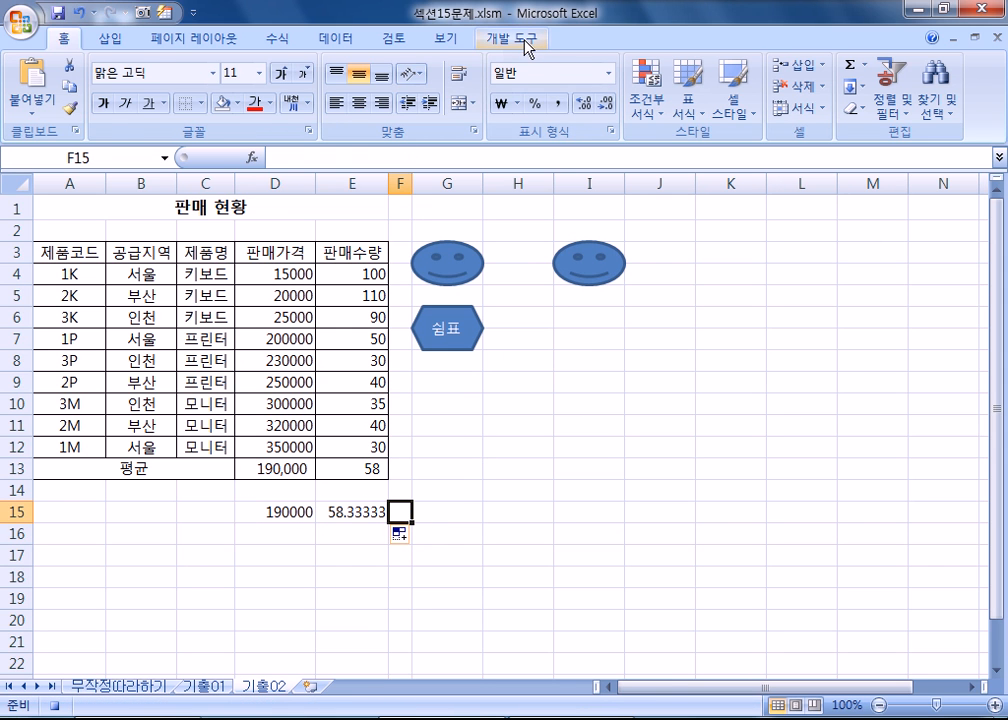
left_click(512, 38)
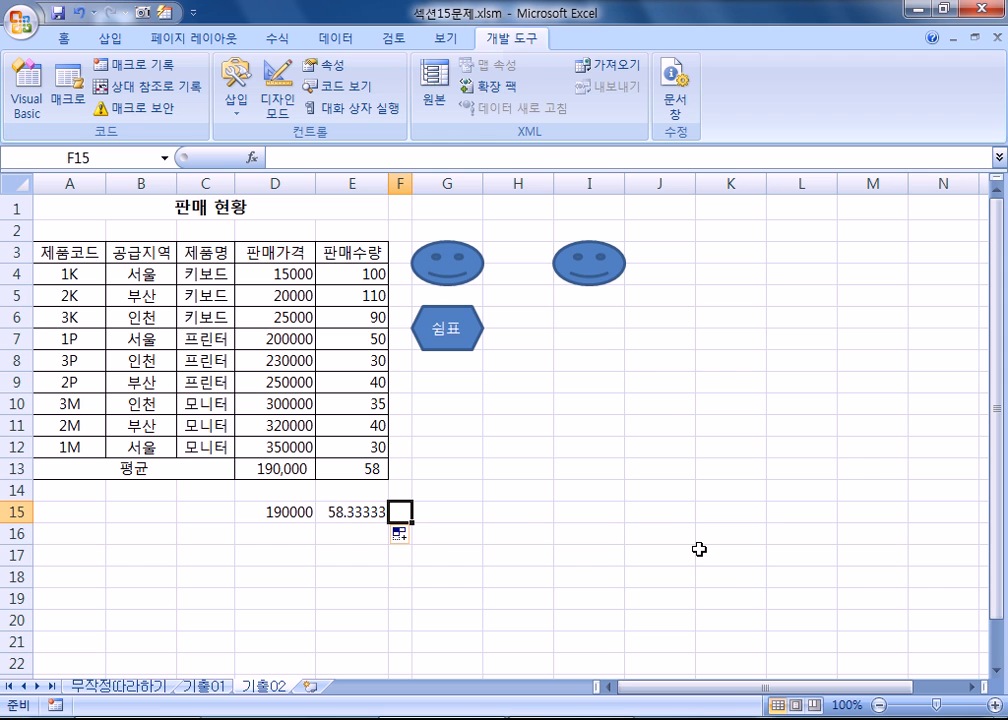
- Review the textbook method in the Notepad notes, including the advice for a wrongly recorded macro, and return to the workbook
key("alt+Tab")
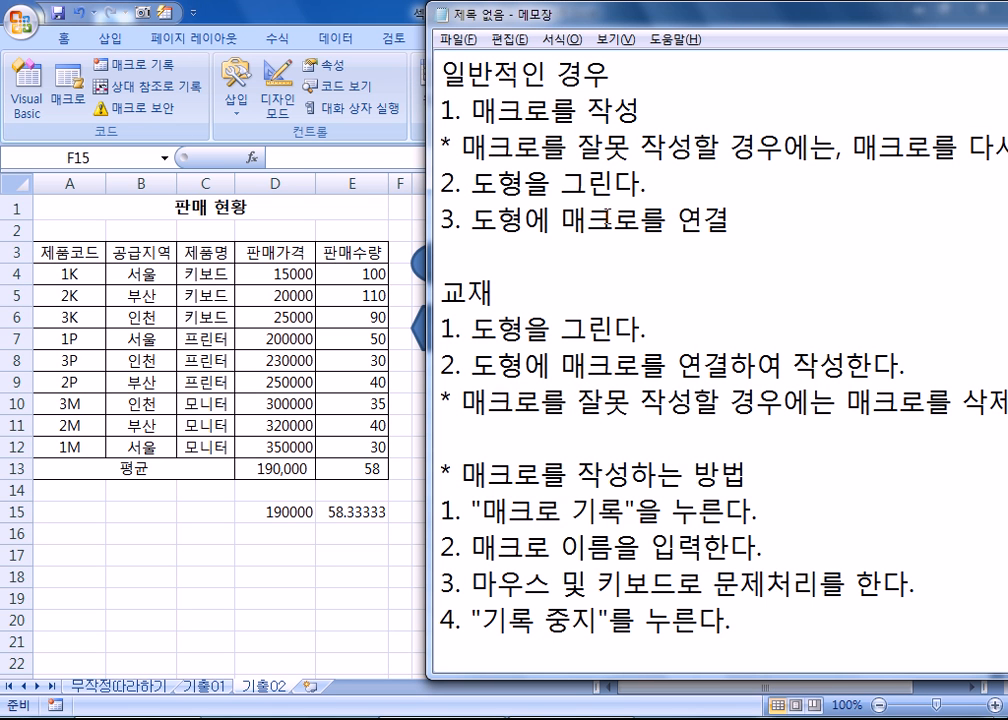
left_click_drag(472, 330, 641, 330)
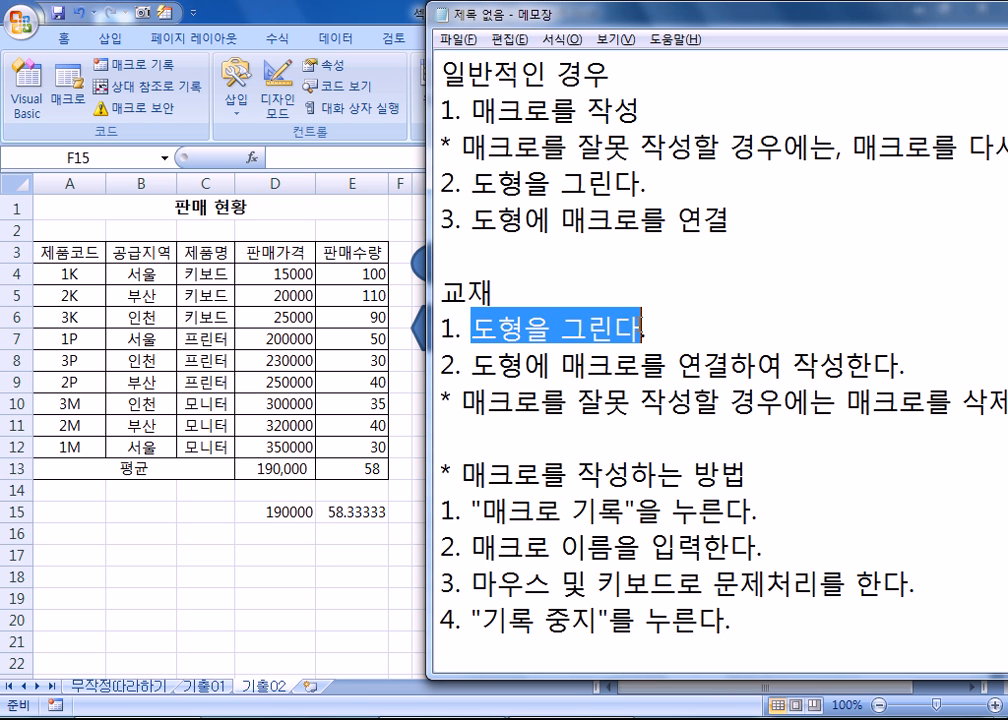
left_click_drag(471, 364, 665, 365)
left_click(752, 366)
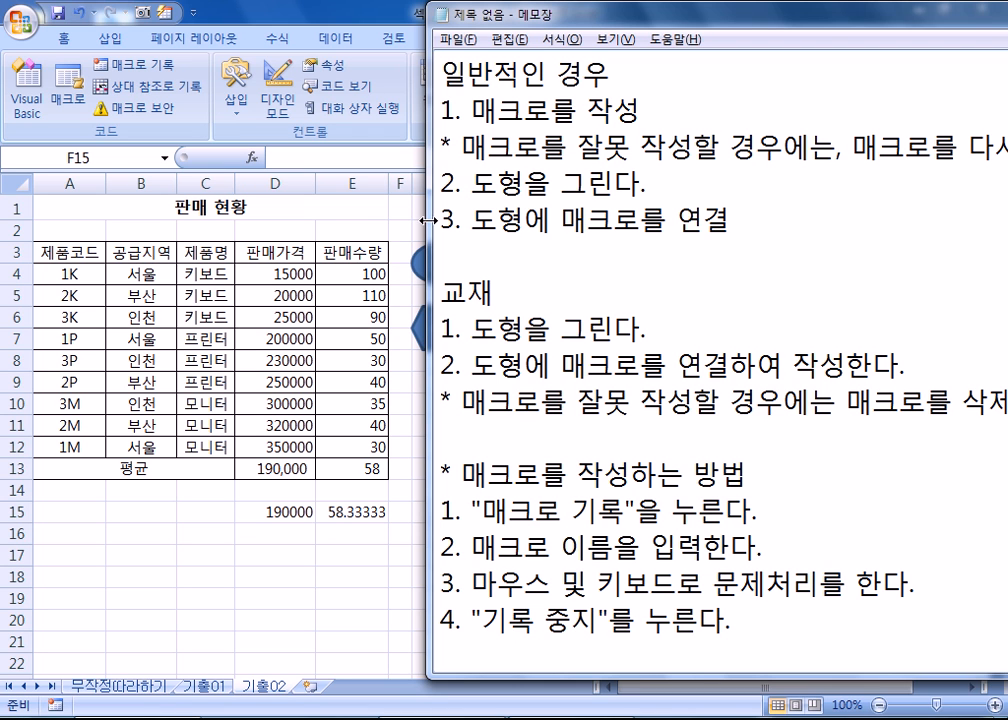
left_click_drag(672, 18, 372, 28)
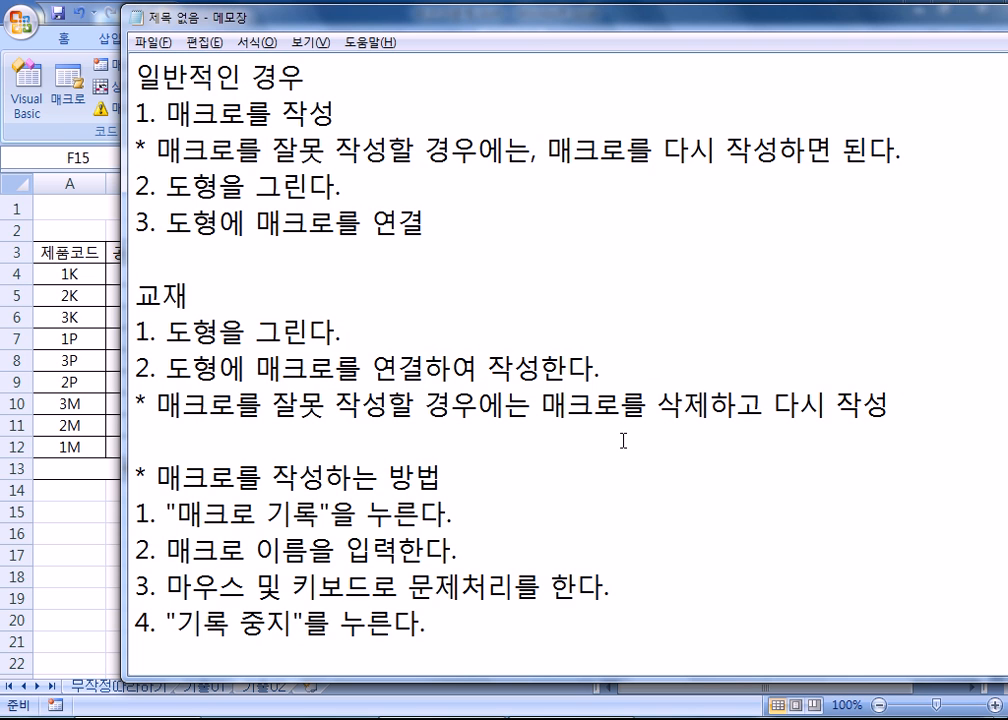
key("alt+Tab")
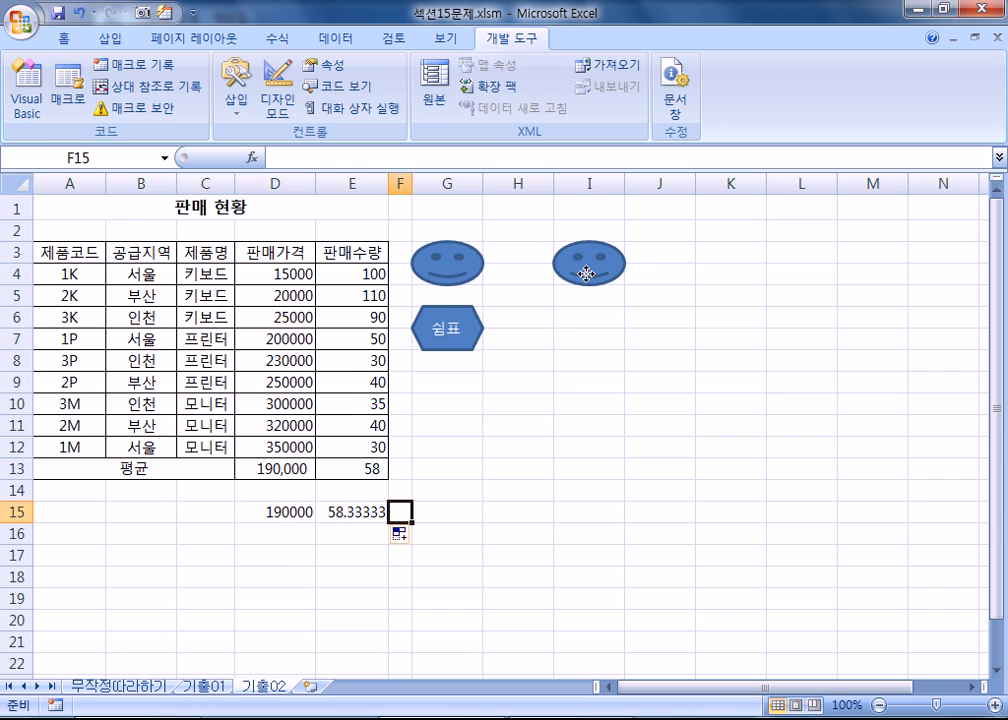
- Check which macro is assigned to the smiley face over I3:I4 and whether it can be recorded again
right_click(587, 270)
left_click(640, 476)
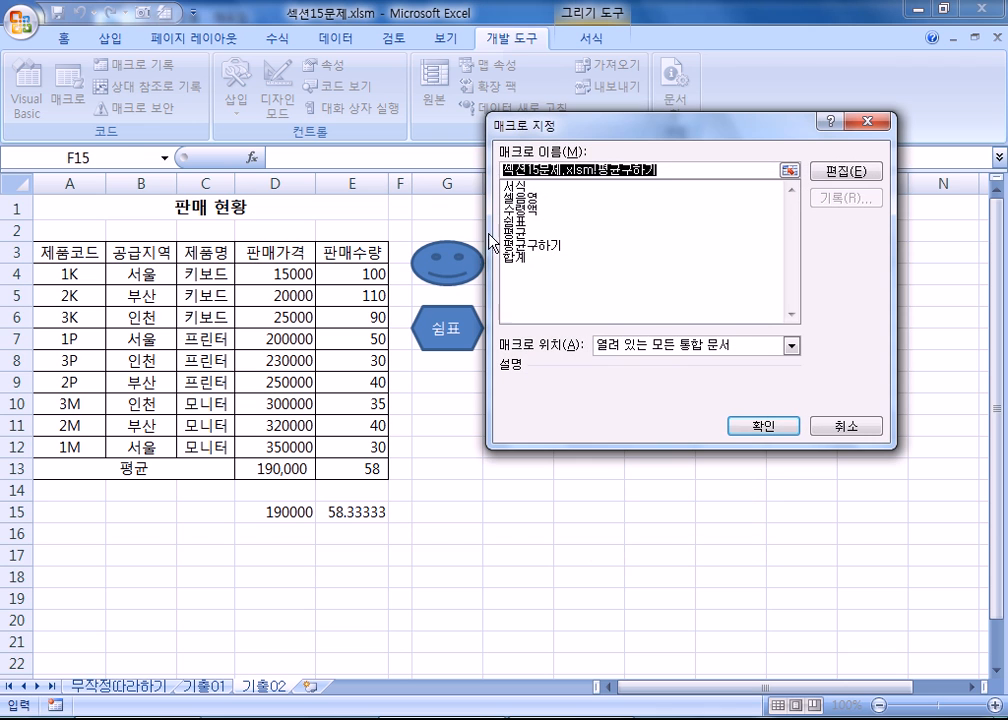
left_click(538, 246)
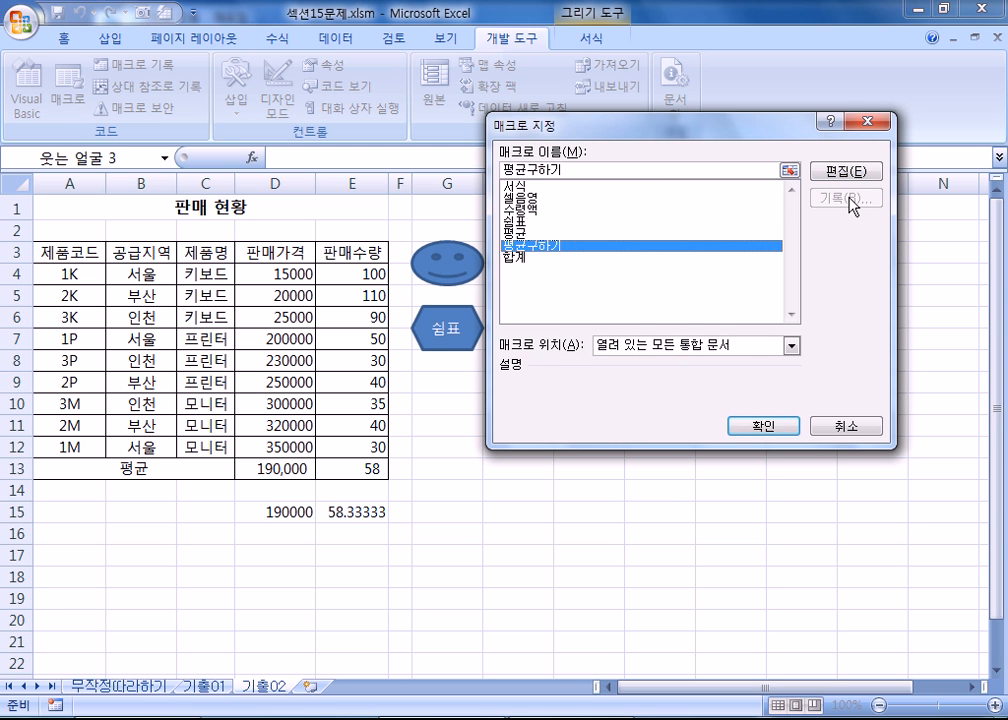
left_click(846, 425)
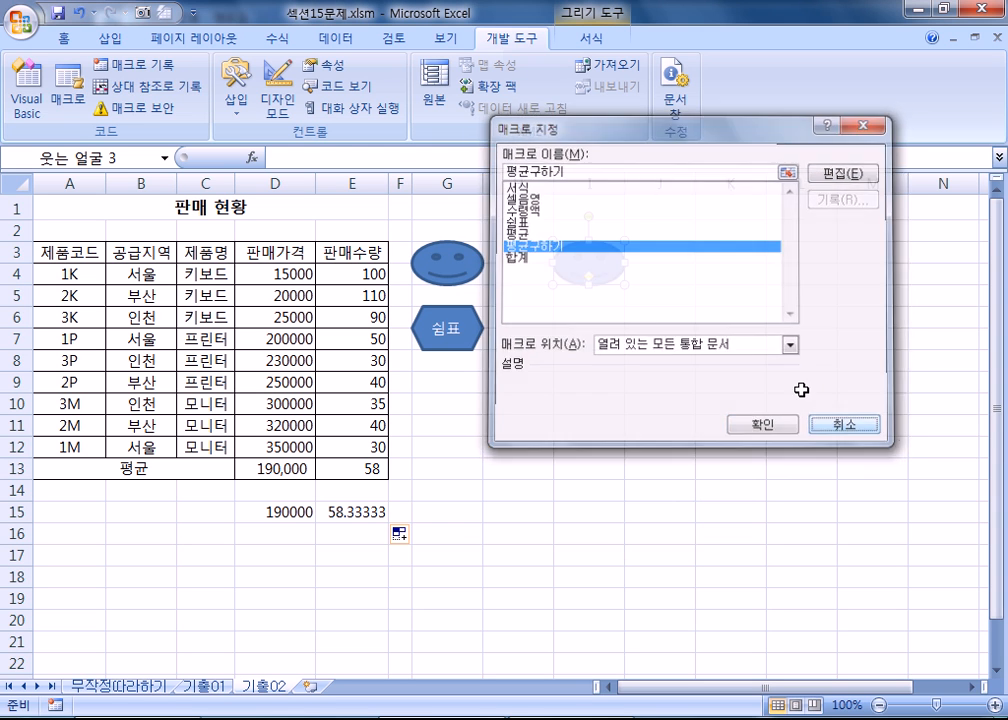
- Delete the "평균구하기" macro from the workbook
left_click(84, 99)
left_click(495, 244)
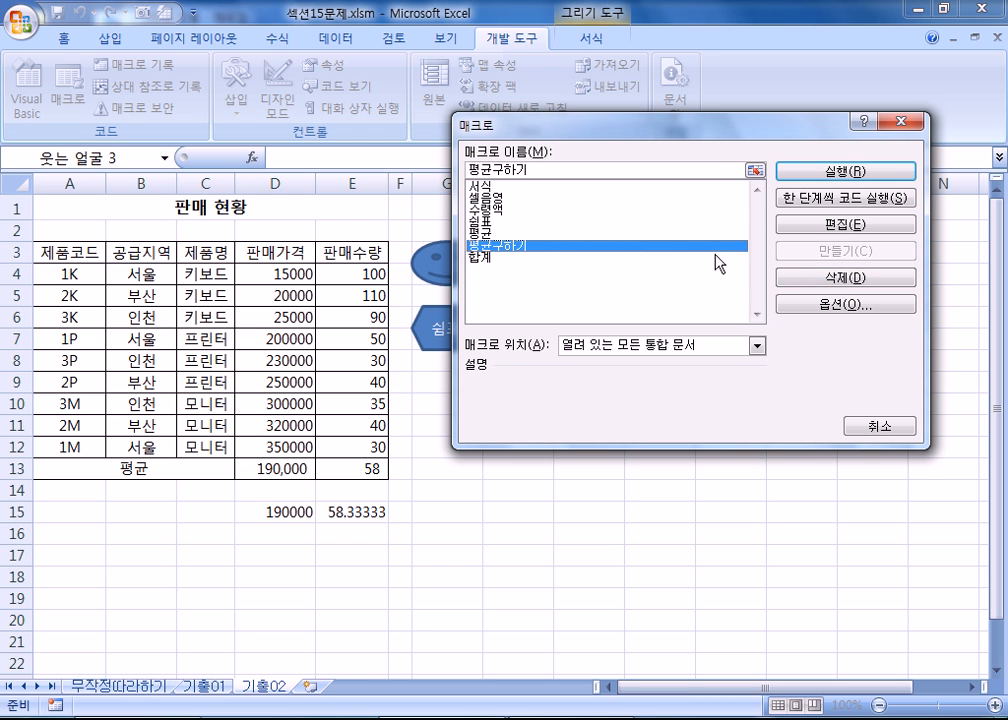
left_click(829, 280)
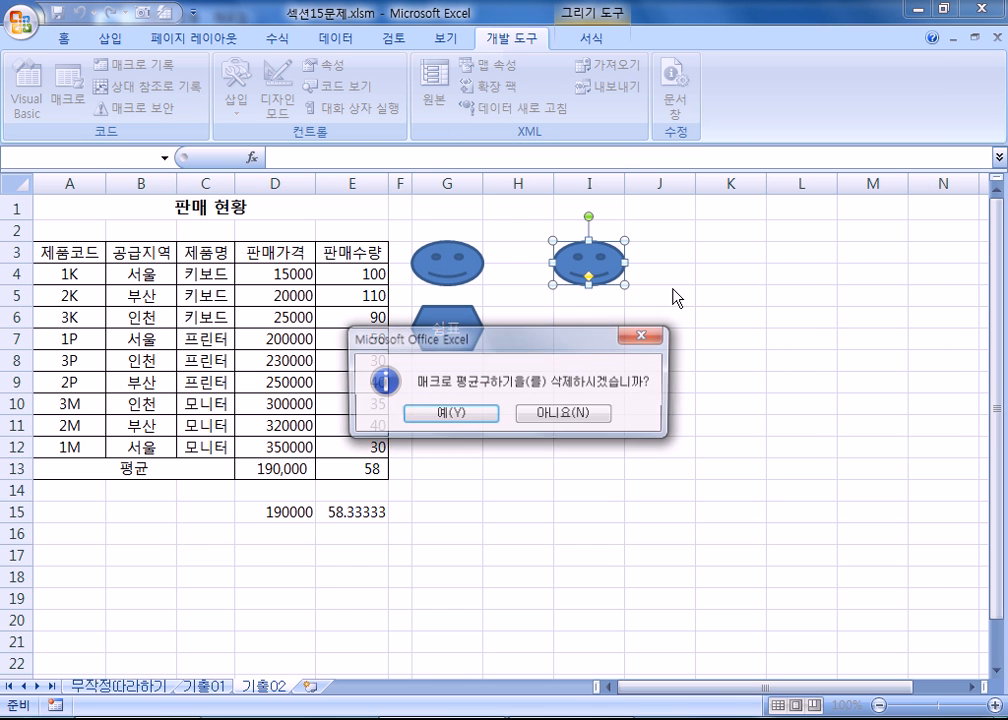
left_click(468, 418)
right_click(601, 276)
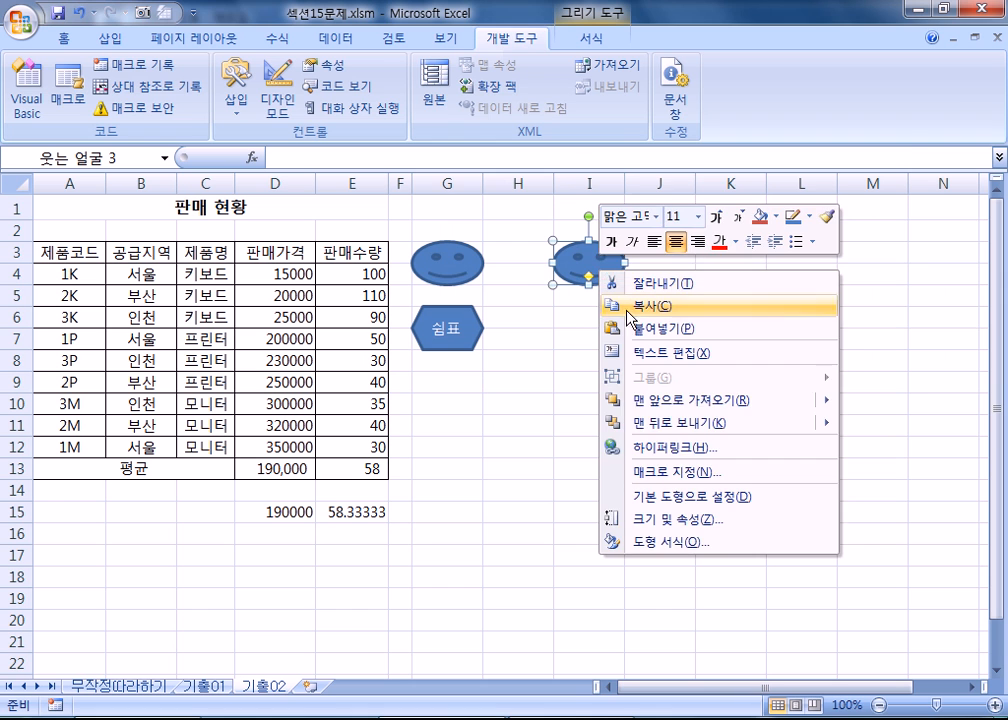
left_click(640, 471)
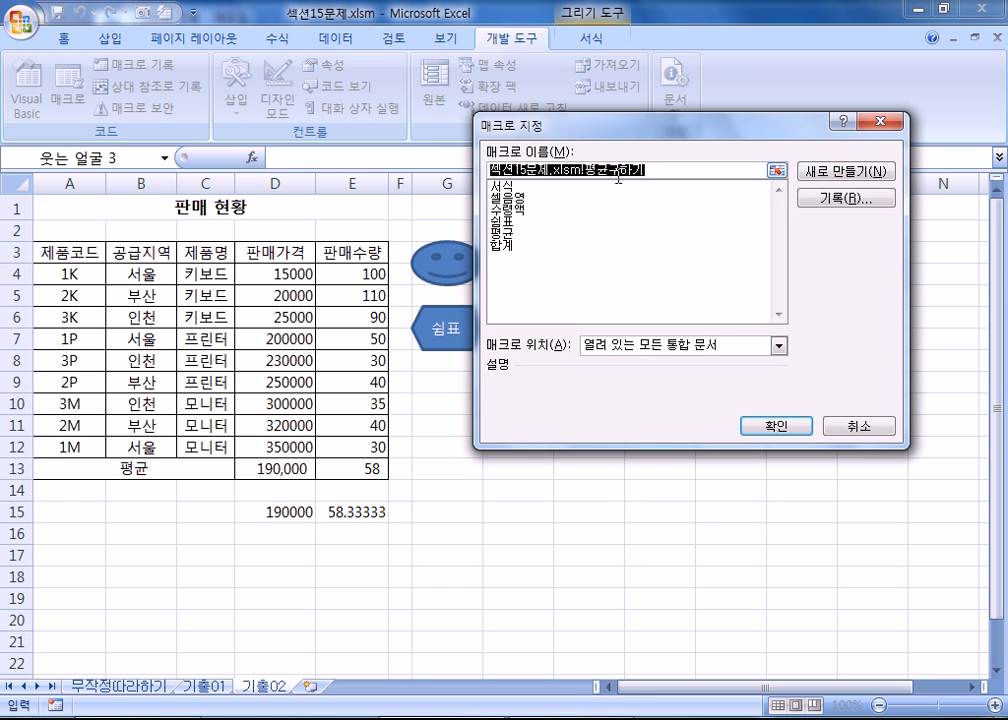
left_click_drag(586, 170, 261, 172)
key("Delete")
left_click(838, 204)
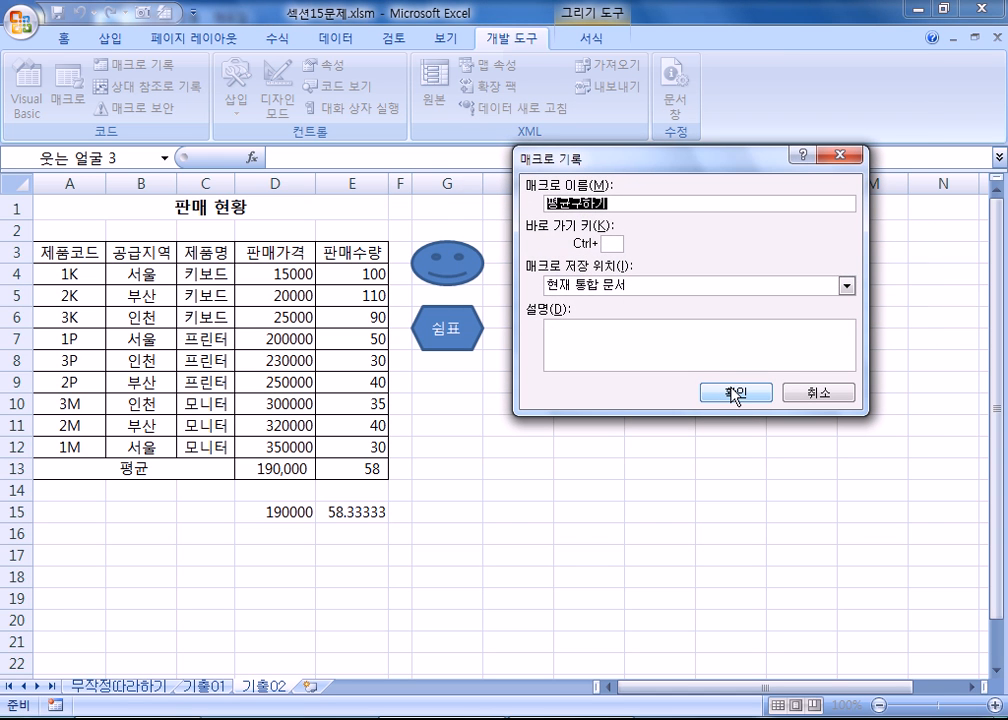
left_click(816, 393)
left_click(567, 396)
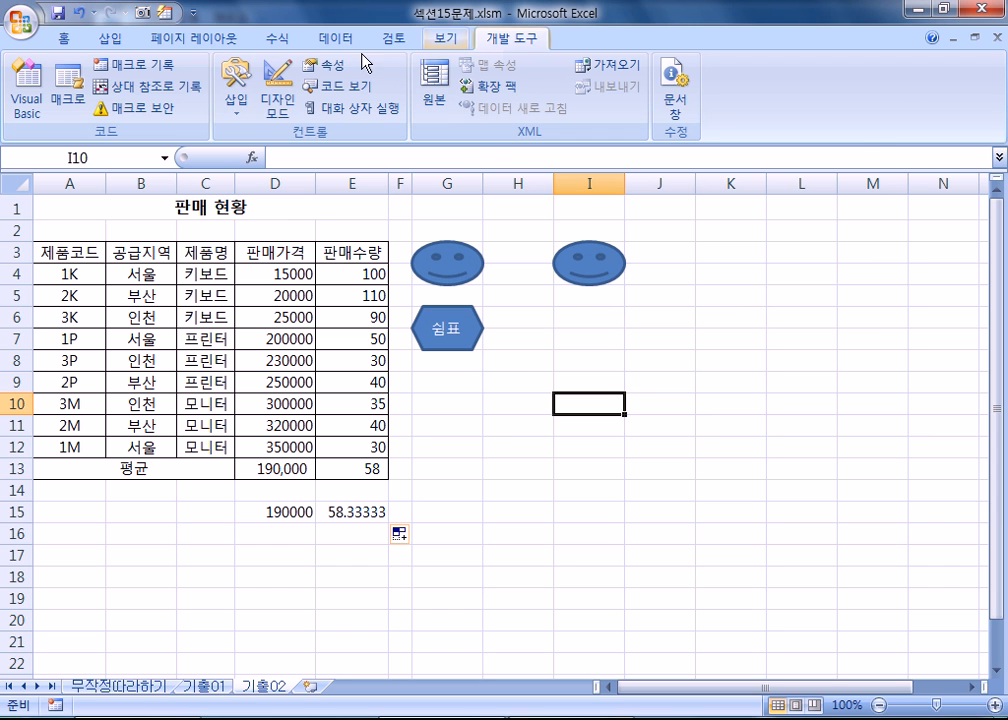
- Record a macro named "평균구하기" in the current workbook that selects cells D17:E17, and stop recording
left_click(133, 64)
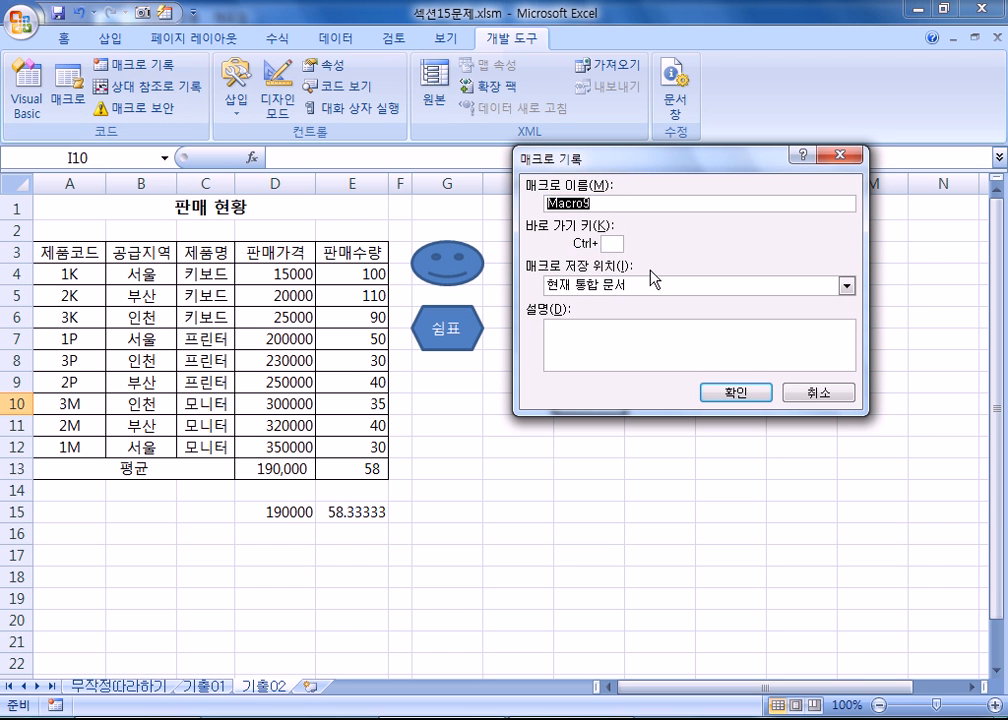
type("VUDRB")
key("shift+Home")
type("평균통")
key("BackSpace")
type("구하기")
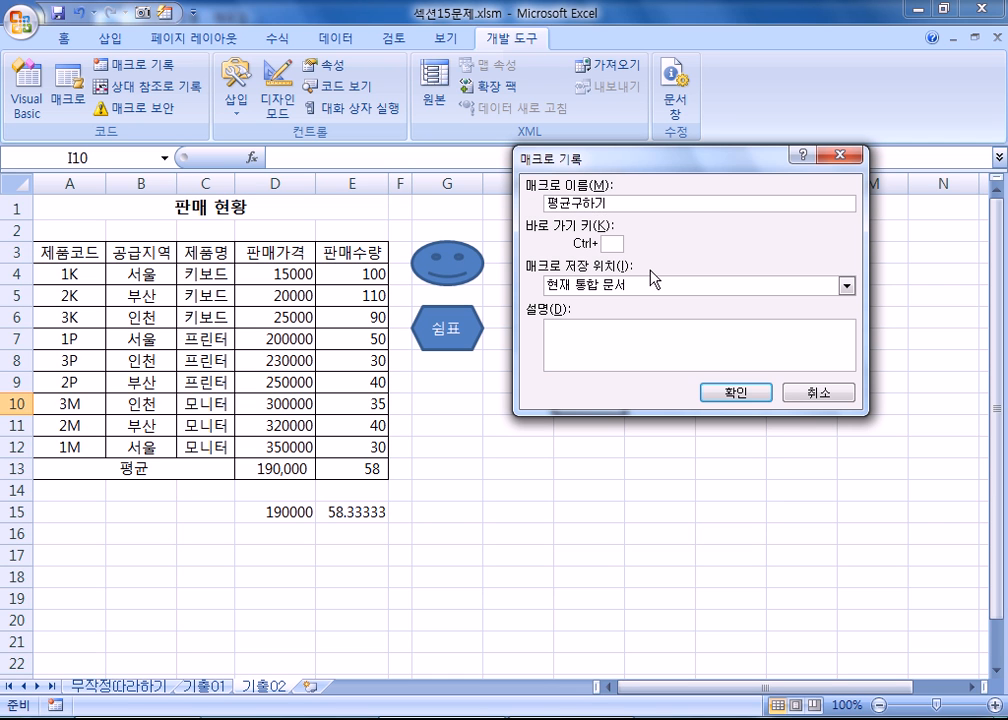
left_click(757, 394)
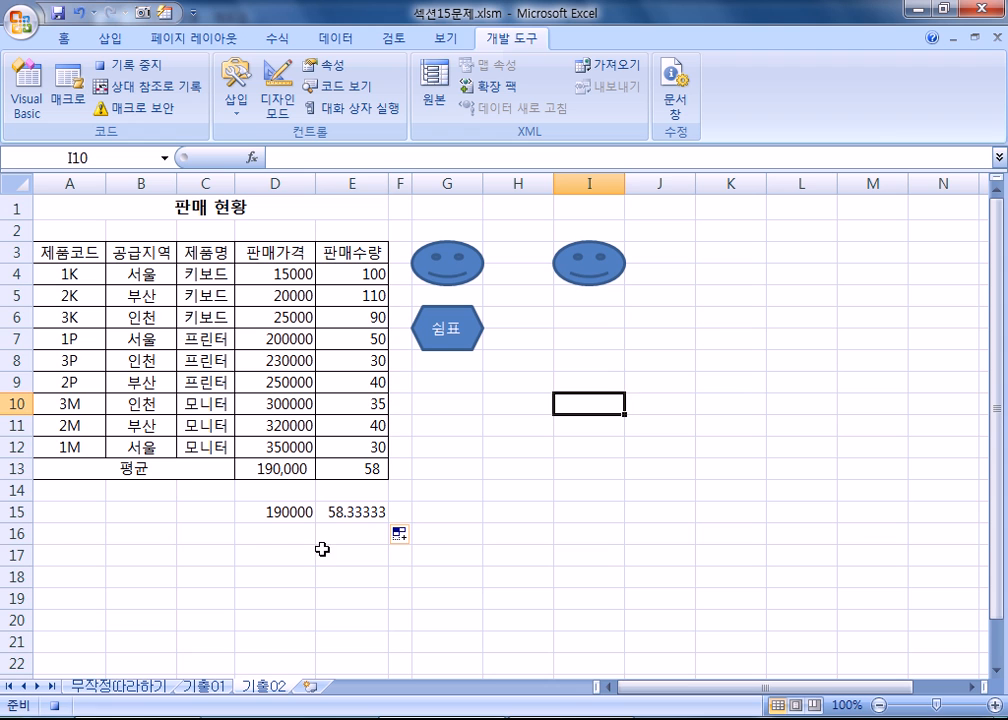
left_click_drag(256, 548, 362, 551)
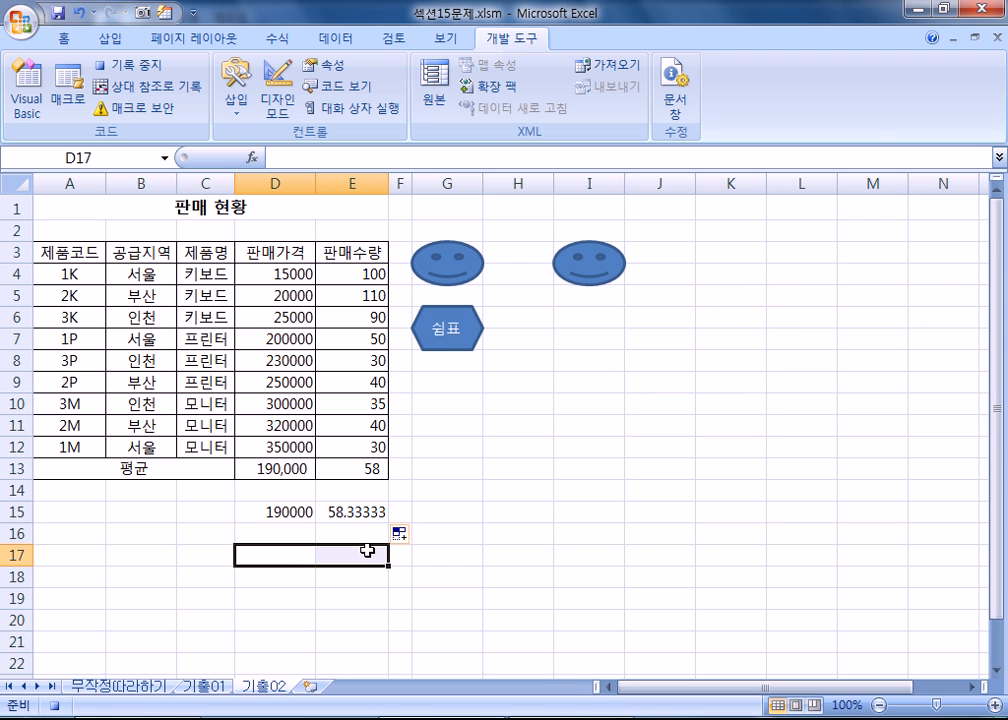
left_click(118, 64)
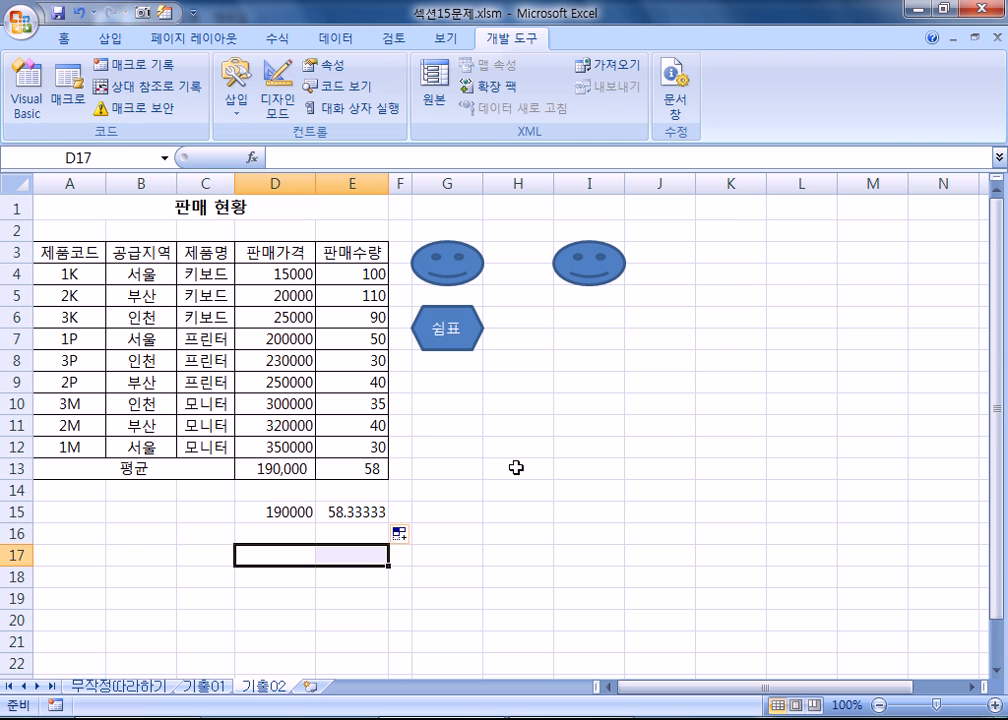
- Assign the "평균" macro to the smiley face over I3:I4 and run it from the shape
left_click(600, 264)
right_click(606, 266)
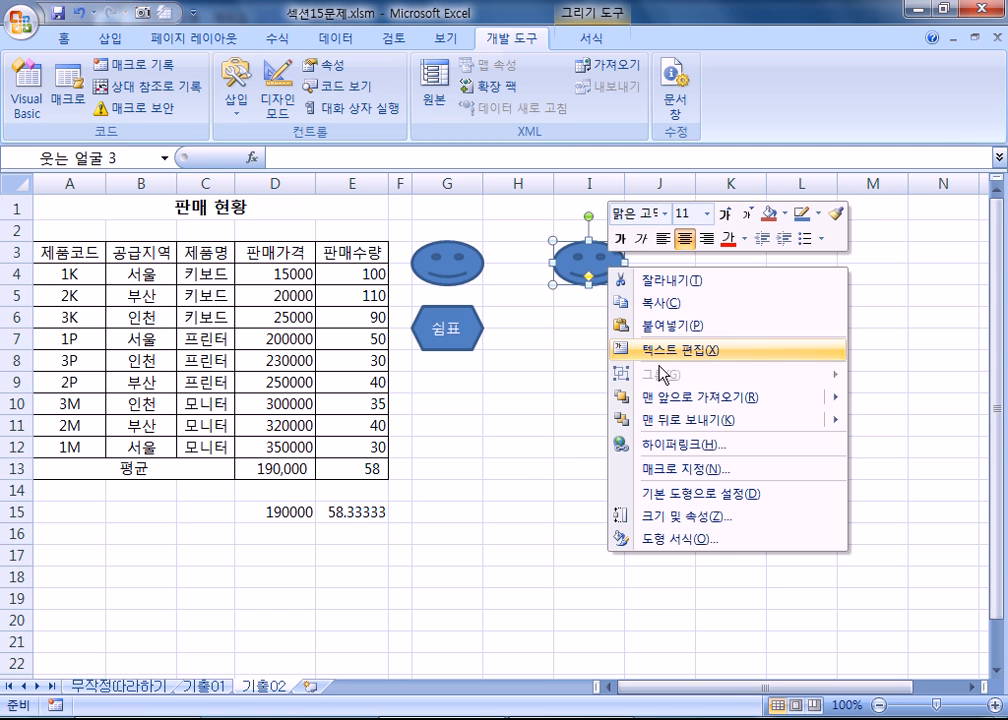
left_click(704, 468)
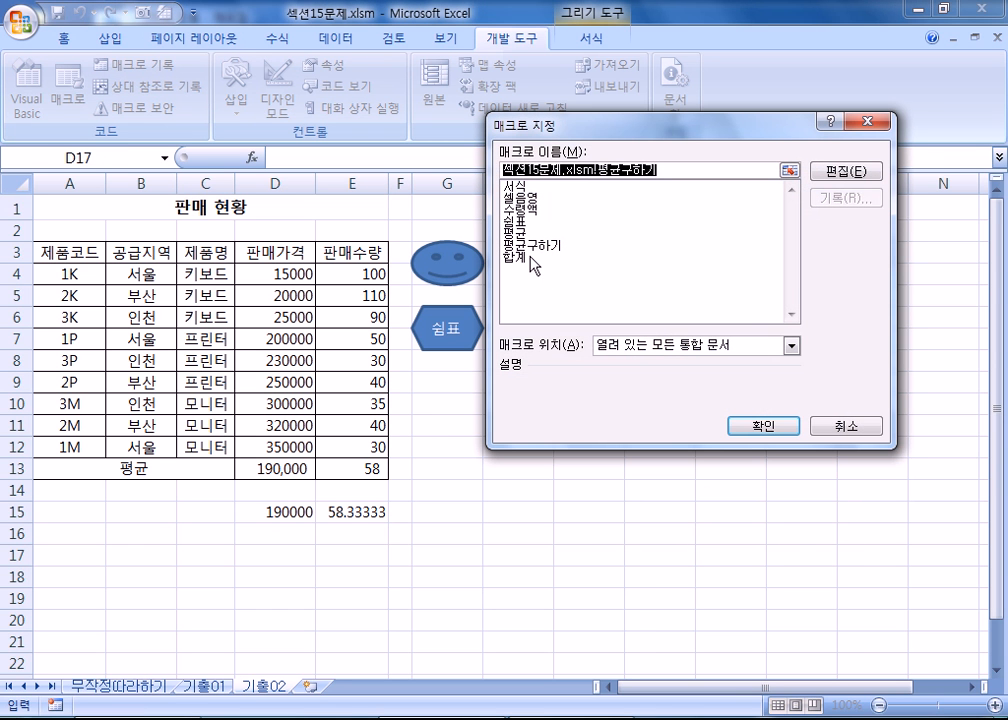
left_click(515, 219)
left_click(515, 234)
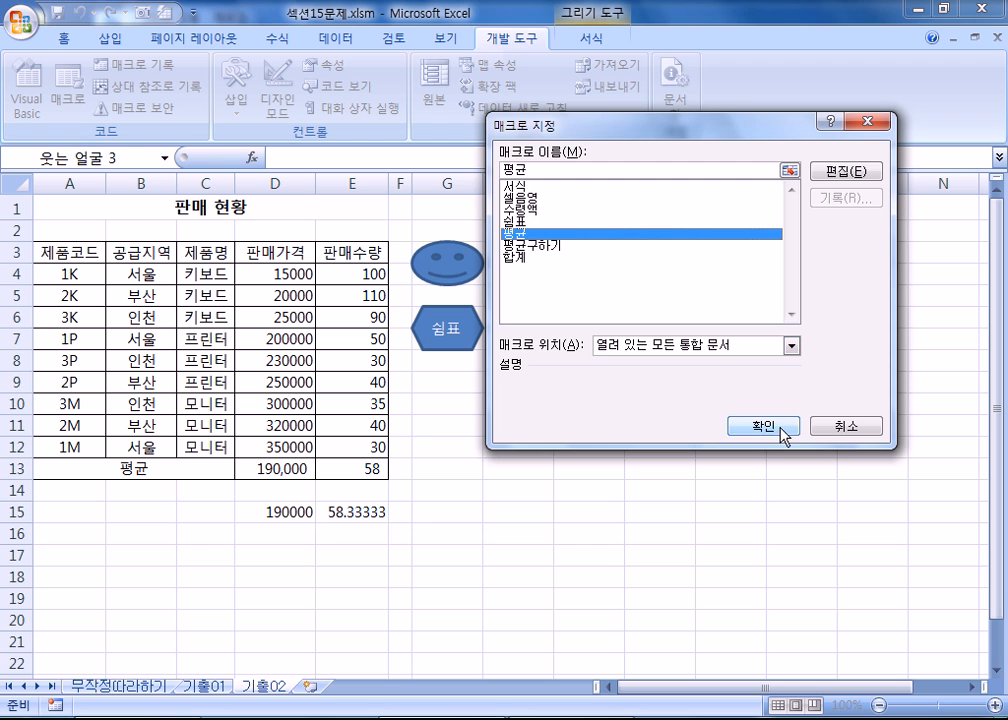
left_click(763, 426)
key("Escape")
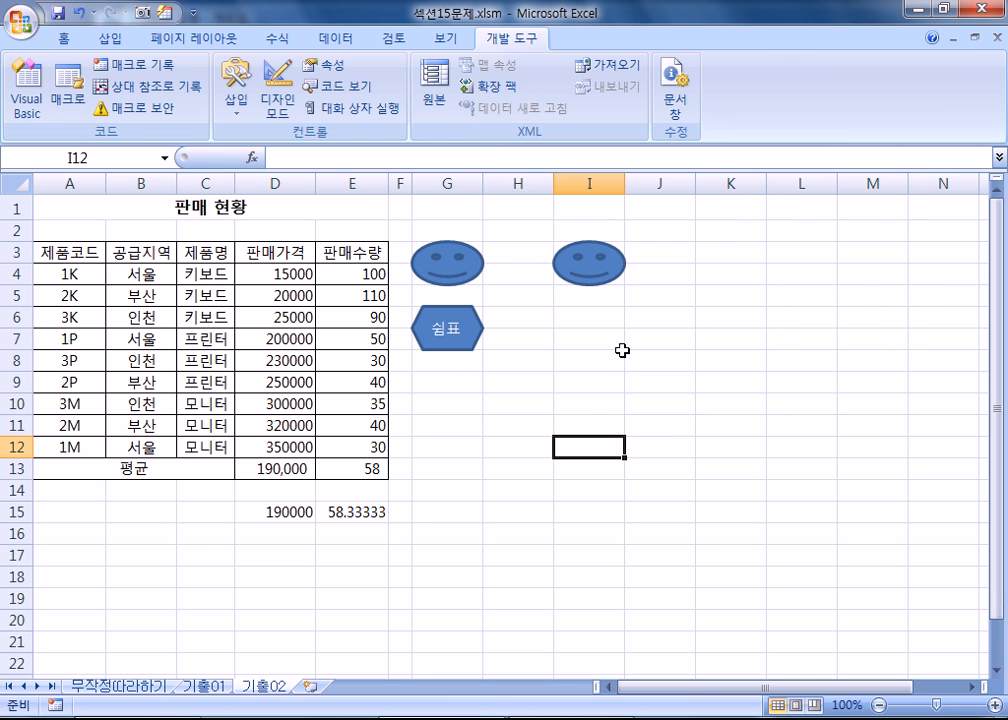
left_click(607, 266)
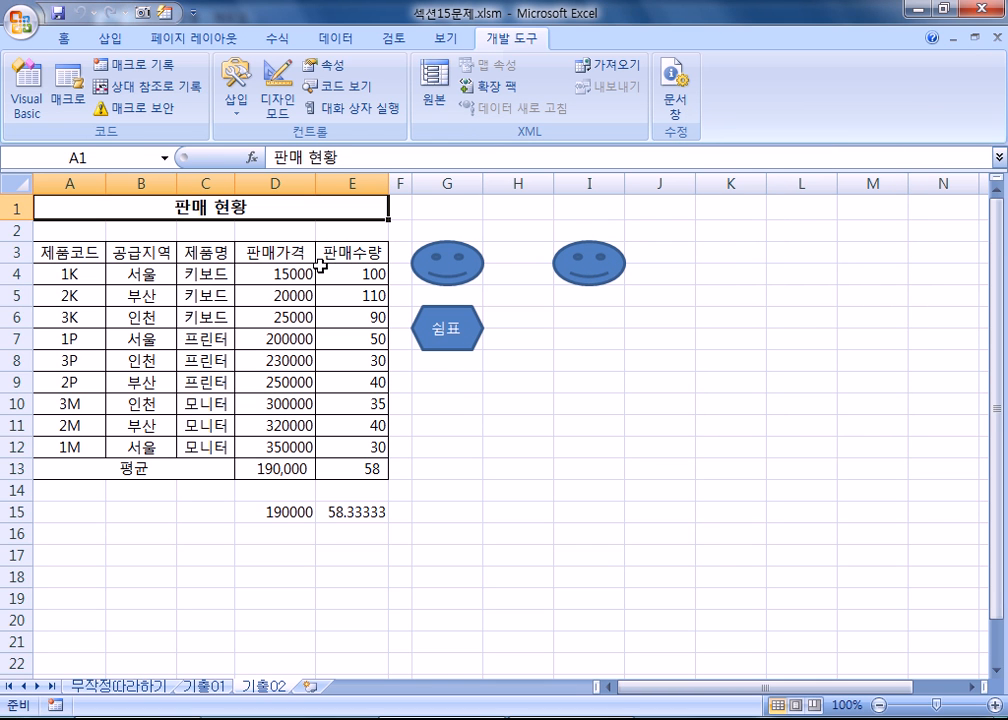
- Switch to the Notepad notes and compare the general and textbook procedures for creating macros and linking them to shapes
left_click(146, 718)
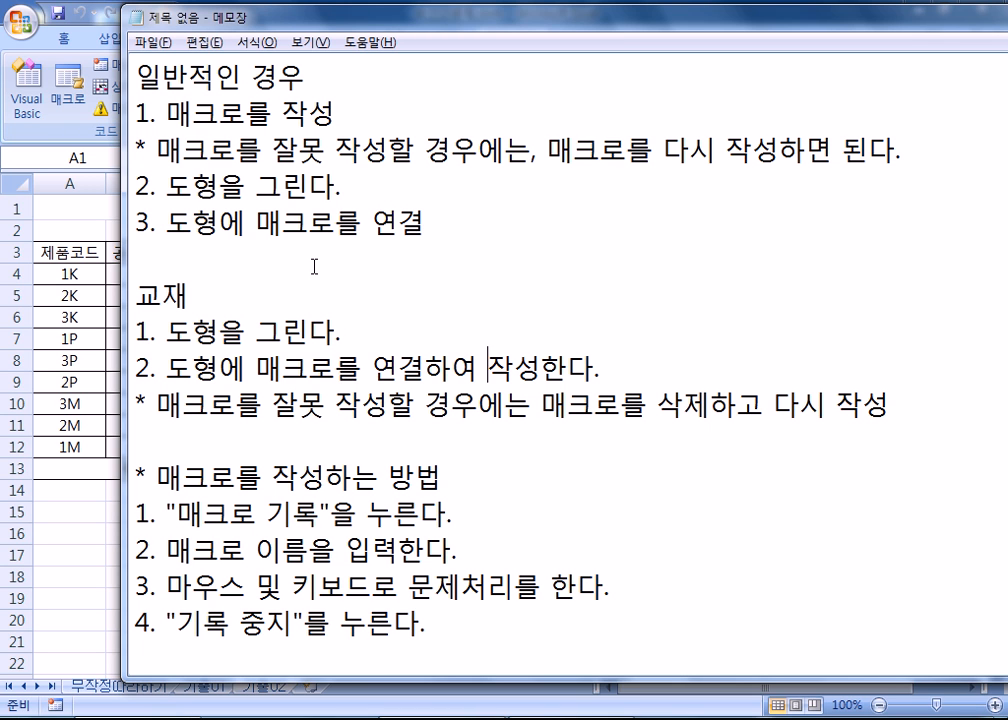
left_click_drag(171, 250, 129, 75)
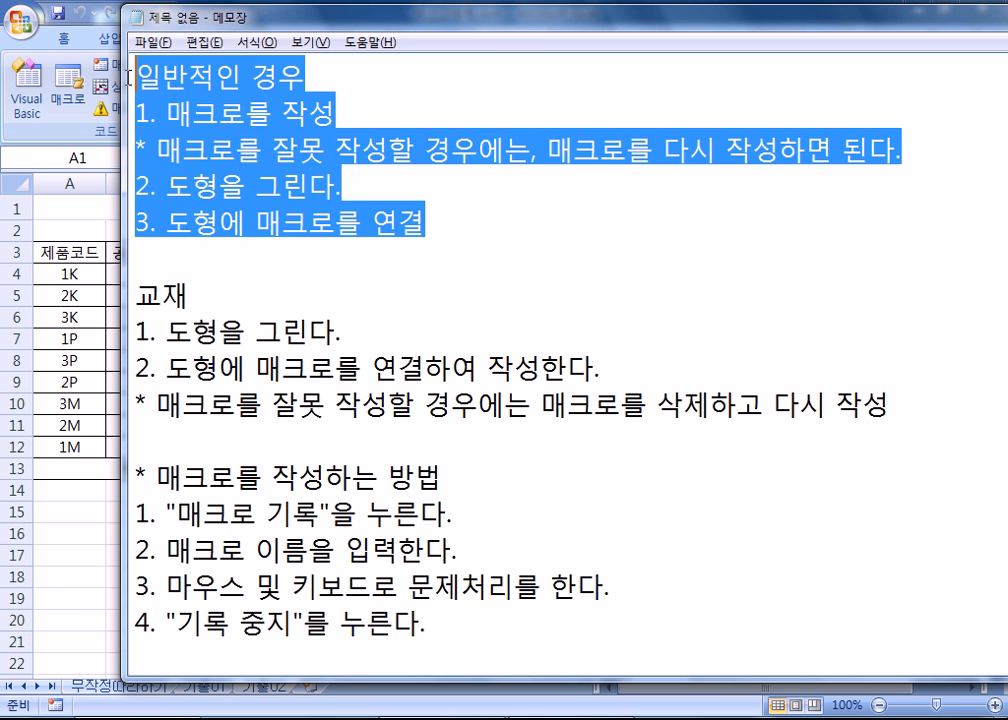
left_click(142, 252)
left_click_drag(136, 300, 142, 450)
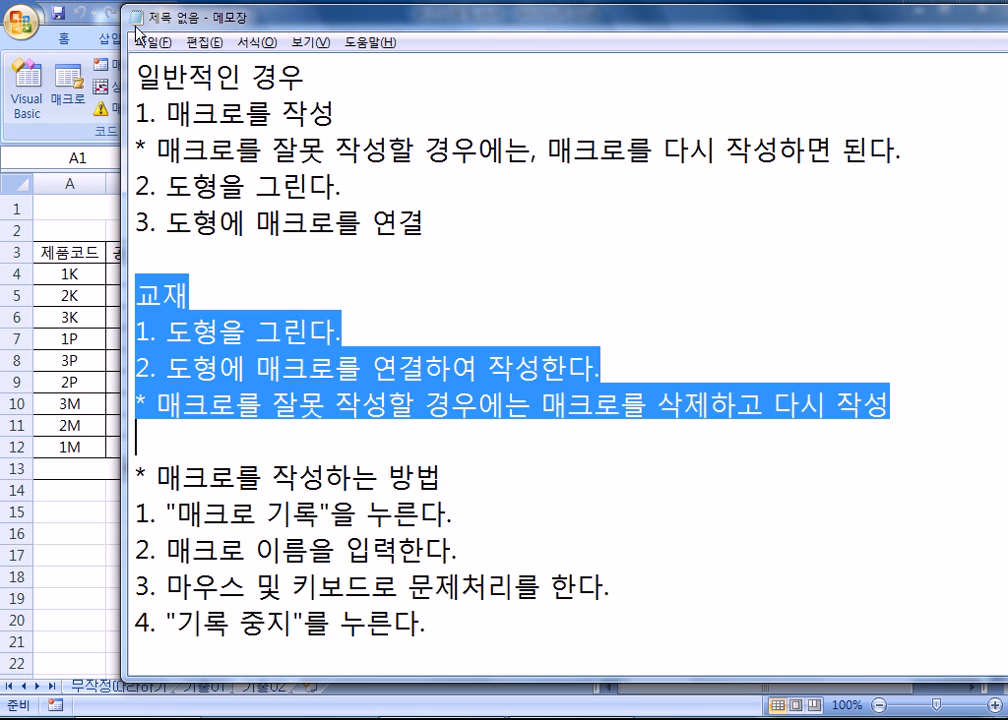
left_click(221, 370)
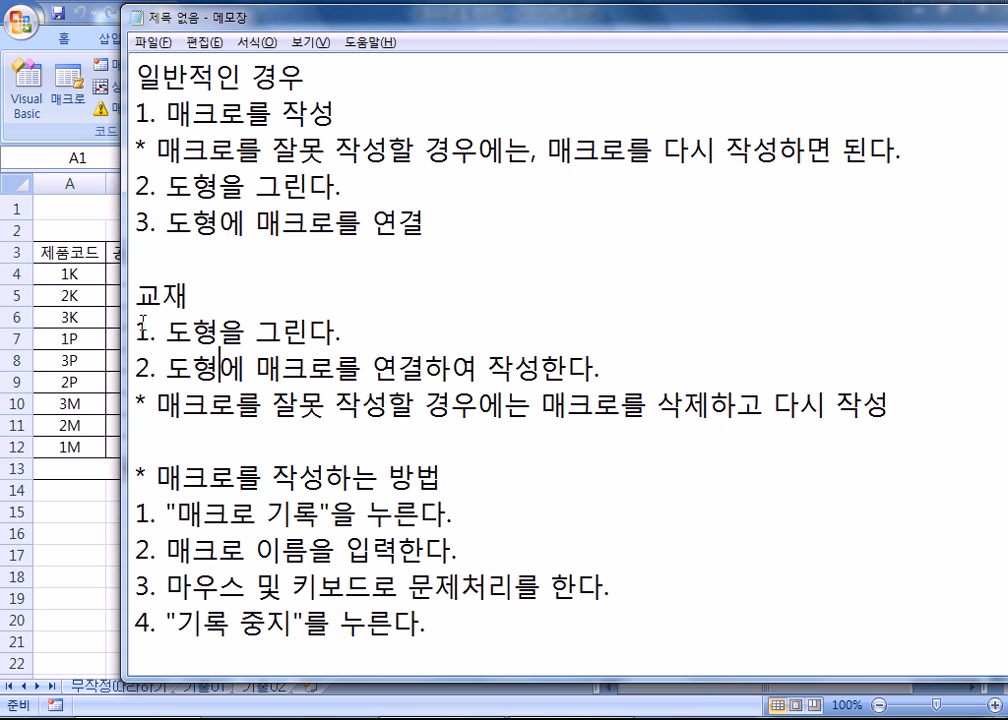
left_click_drag(136, 292, 836, 434)
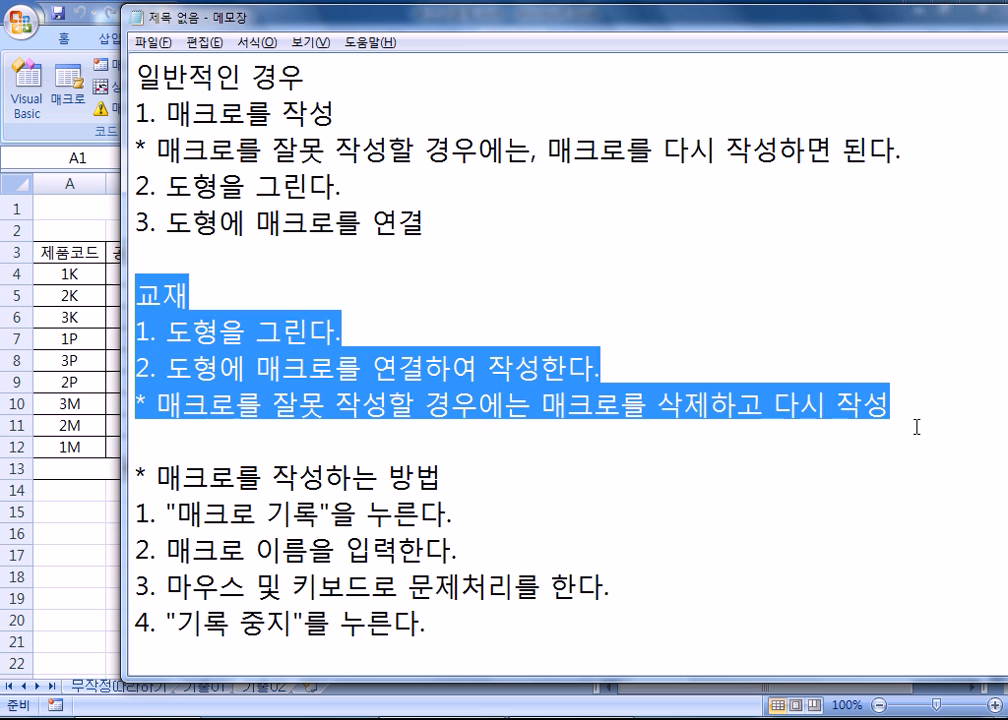
left_click_drag(515, 220, 130, 95)
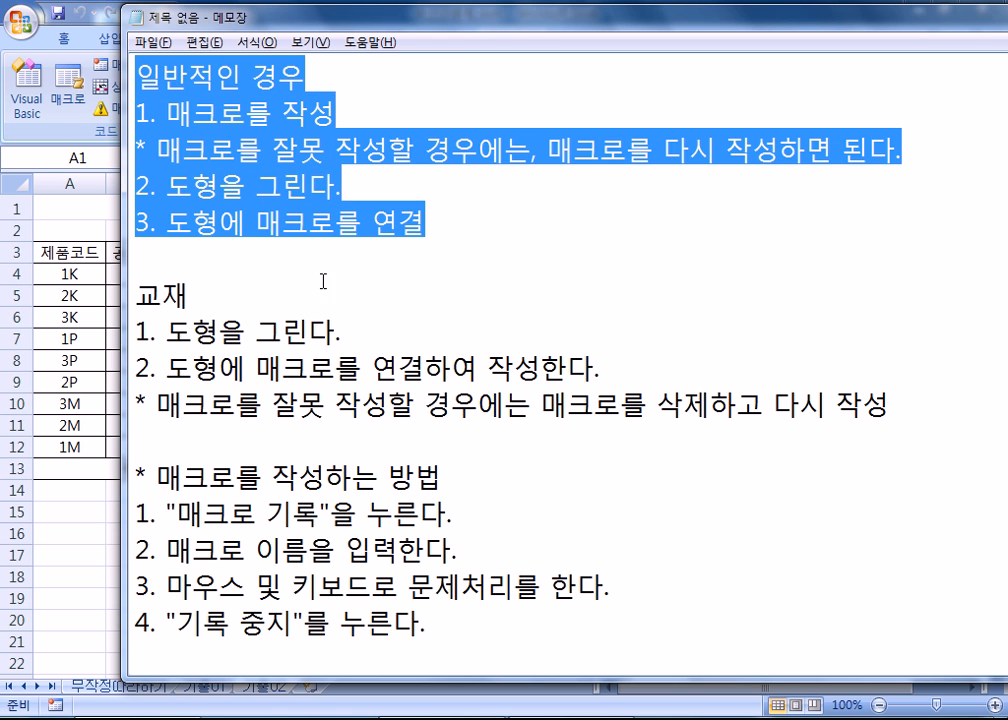
left_click(400, 299)
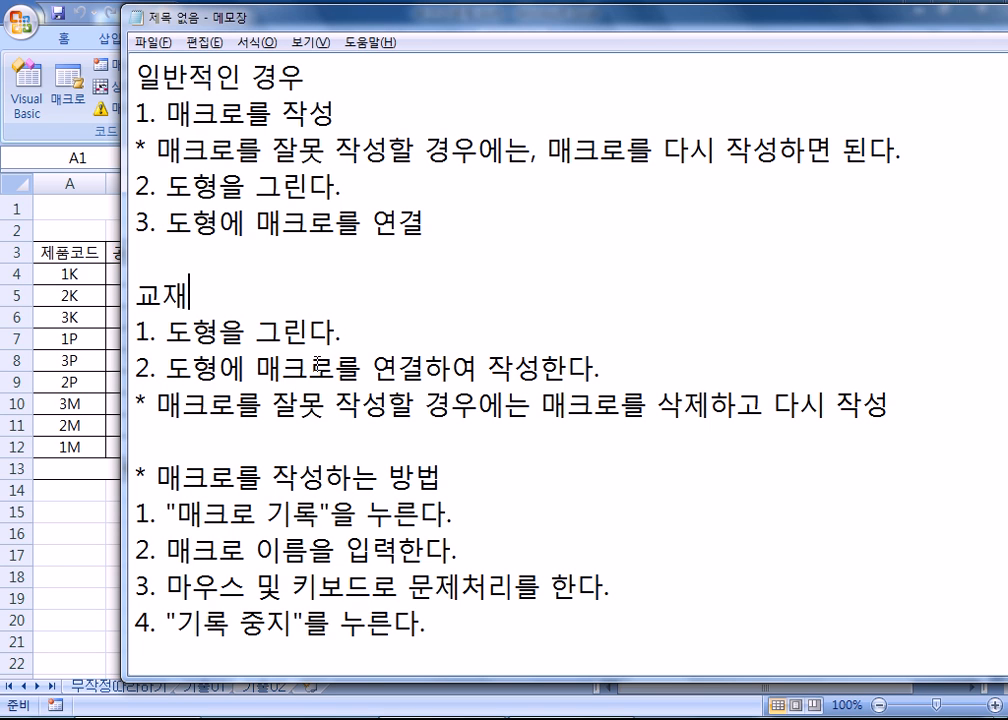
left_click_drag(428, 222, 138, 75)
left_click(224, 157)
left_click_drag(167, 113, 247, 114)
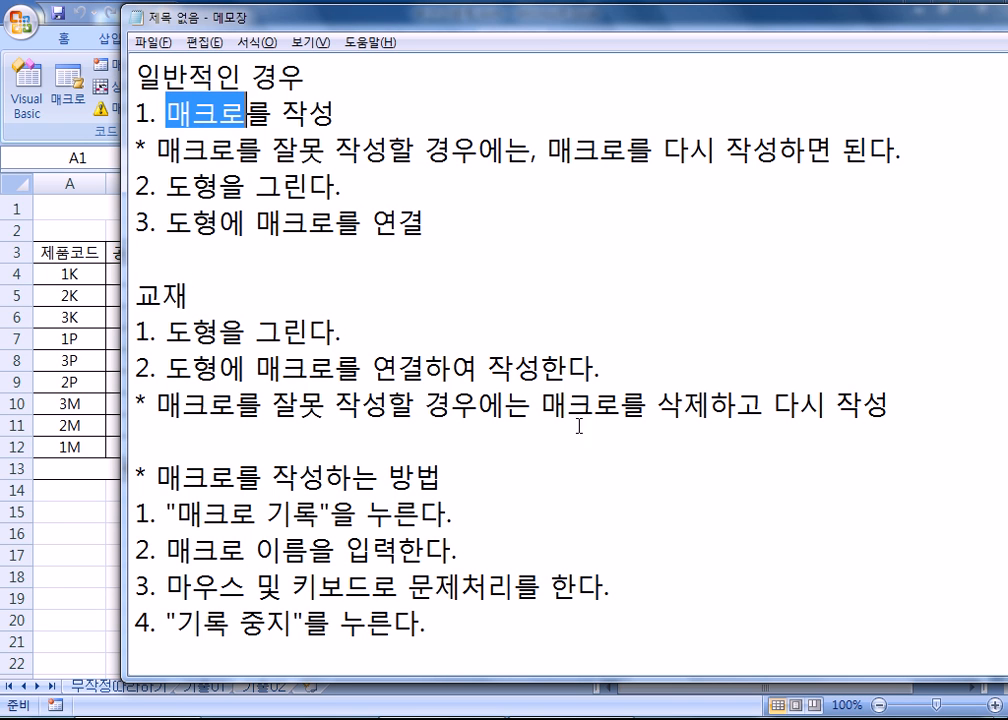
left_click_drag(487, 369, 545, 368)
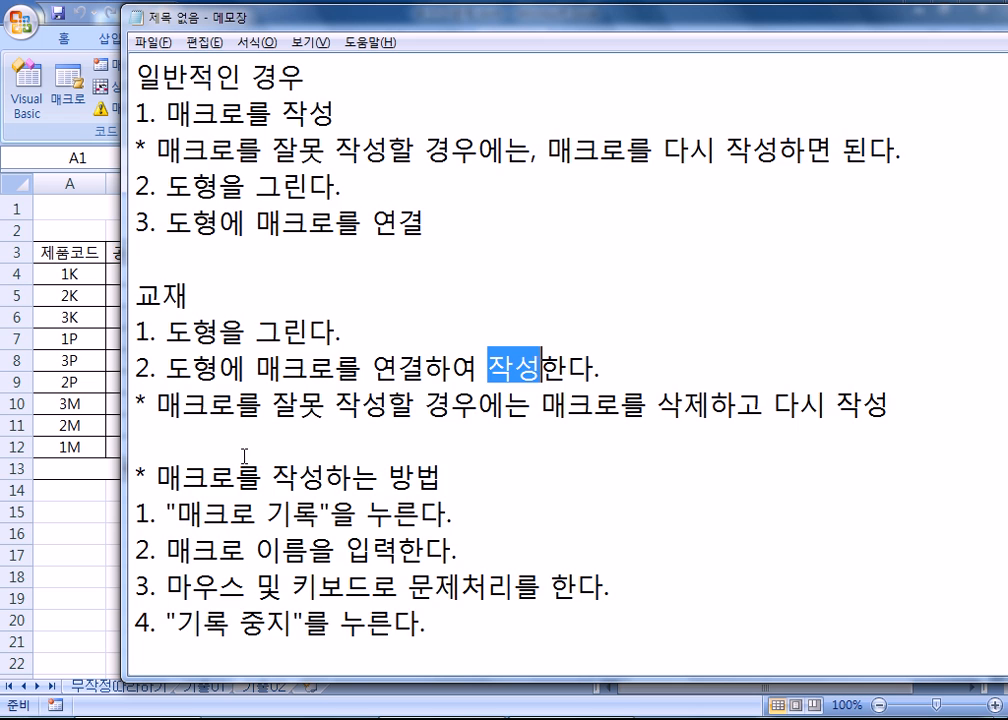
- Review the four macro-recording steps in the Notepad notes and return to the Excel workbook
scroll(223, 488, "down", 2)
left_click(136, 255)
left_click_drag(136, 255, 423, 400)
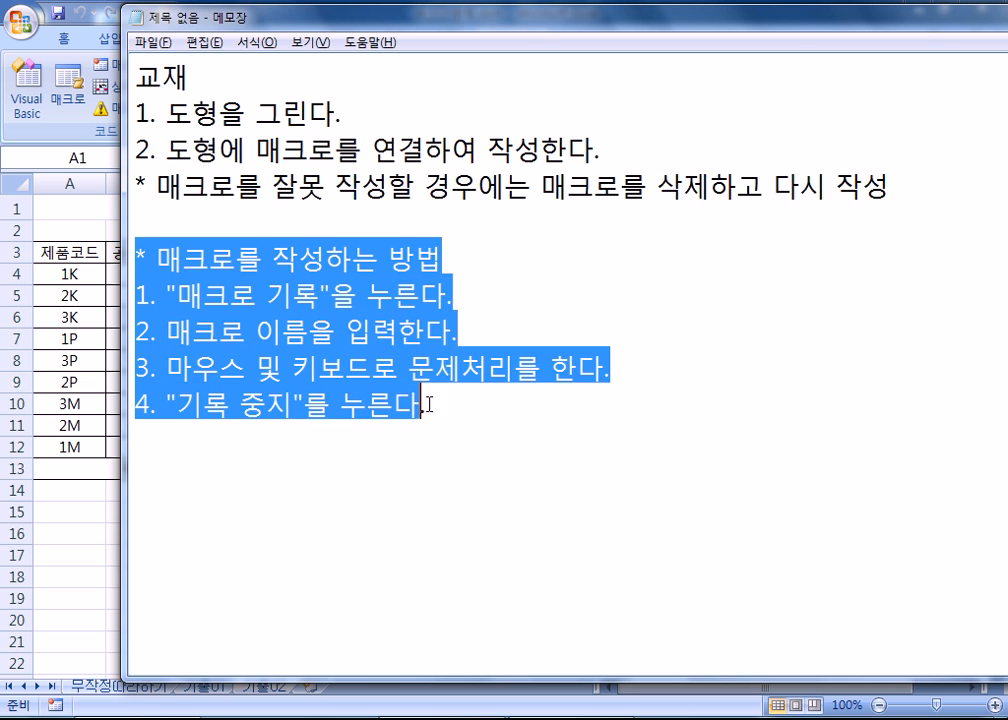
left_click(389, 470)
scroll(260, 468, "up", 1)
left_click_drag(320, 405, 373, 441)
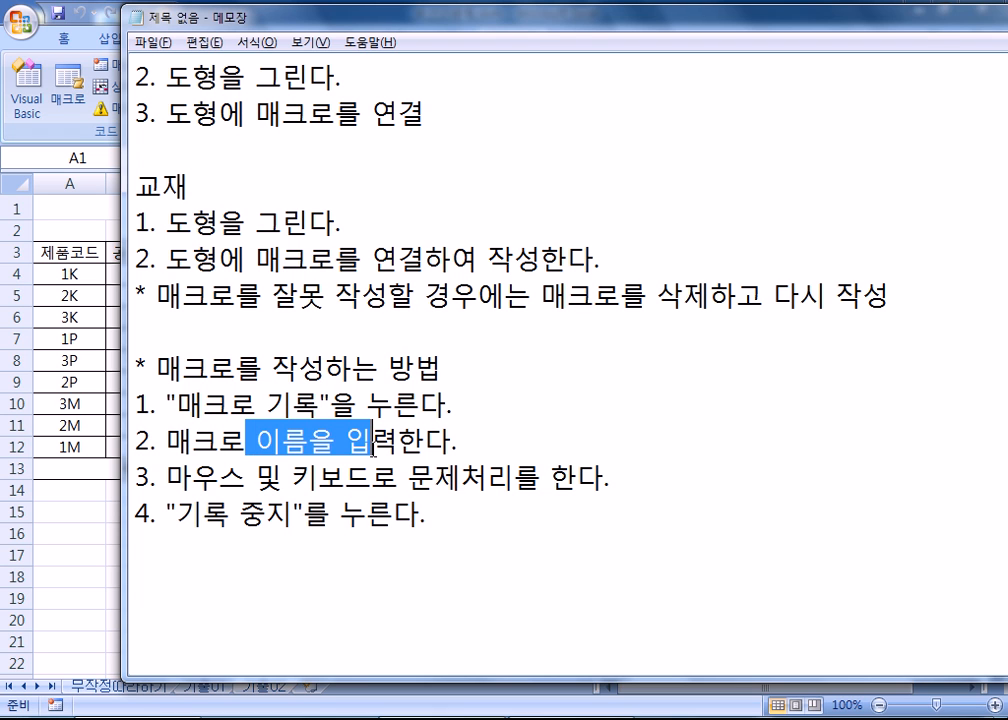
left_click_drag(421, 478, 468, 478)
left_click_drag(204, 515, 297, 562)
left_click(297, 562)
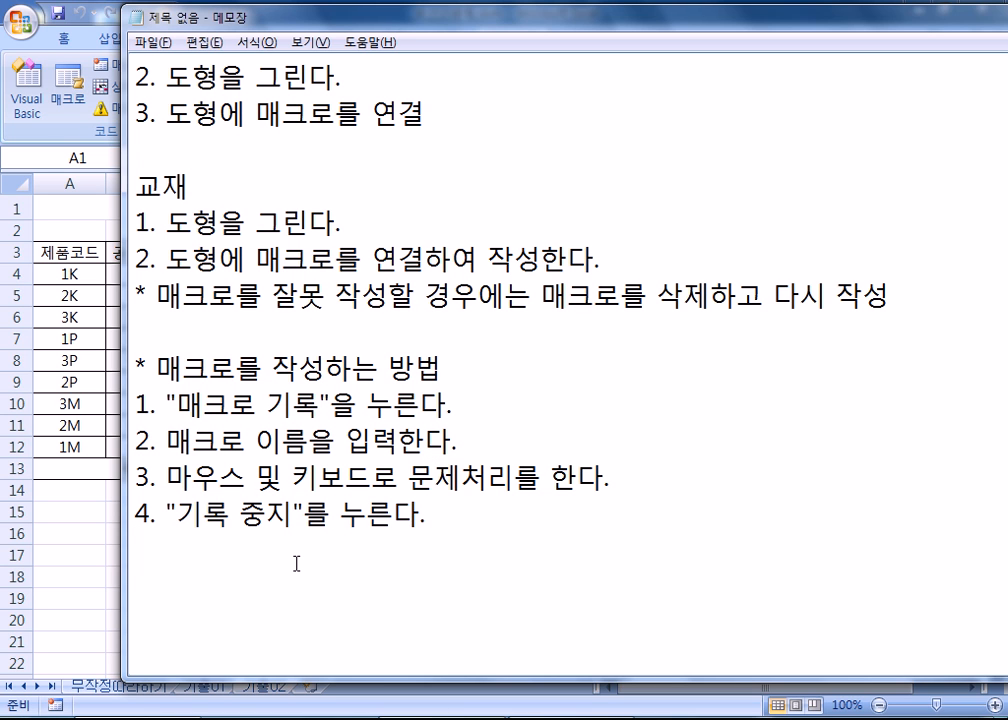
scroll(297, 562, "up", 1)
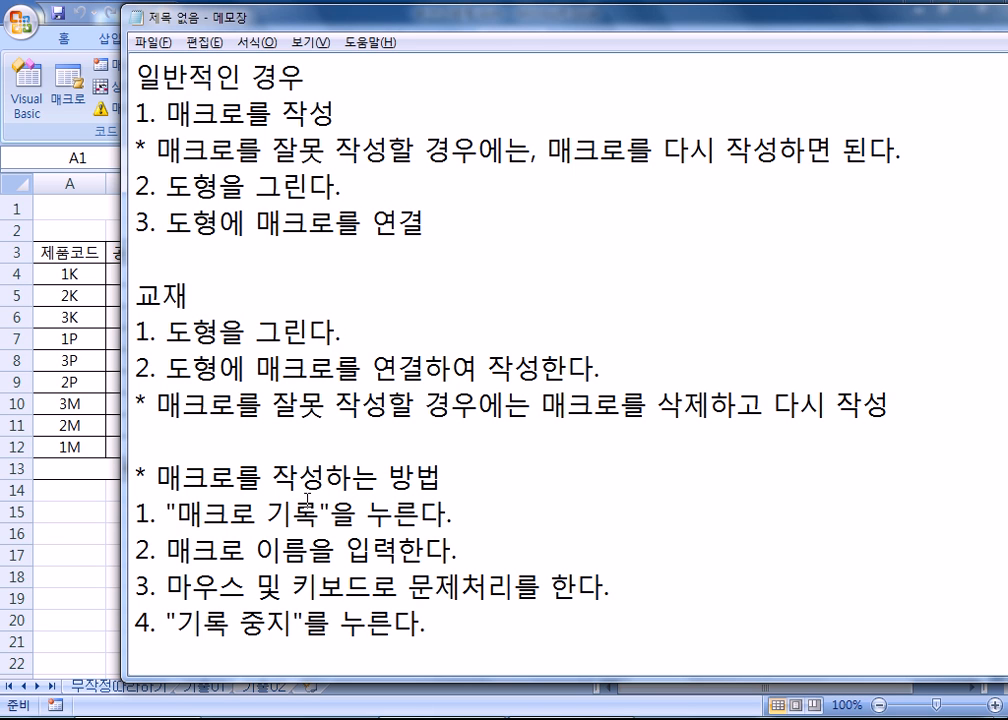
key("alt+Tab")
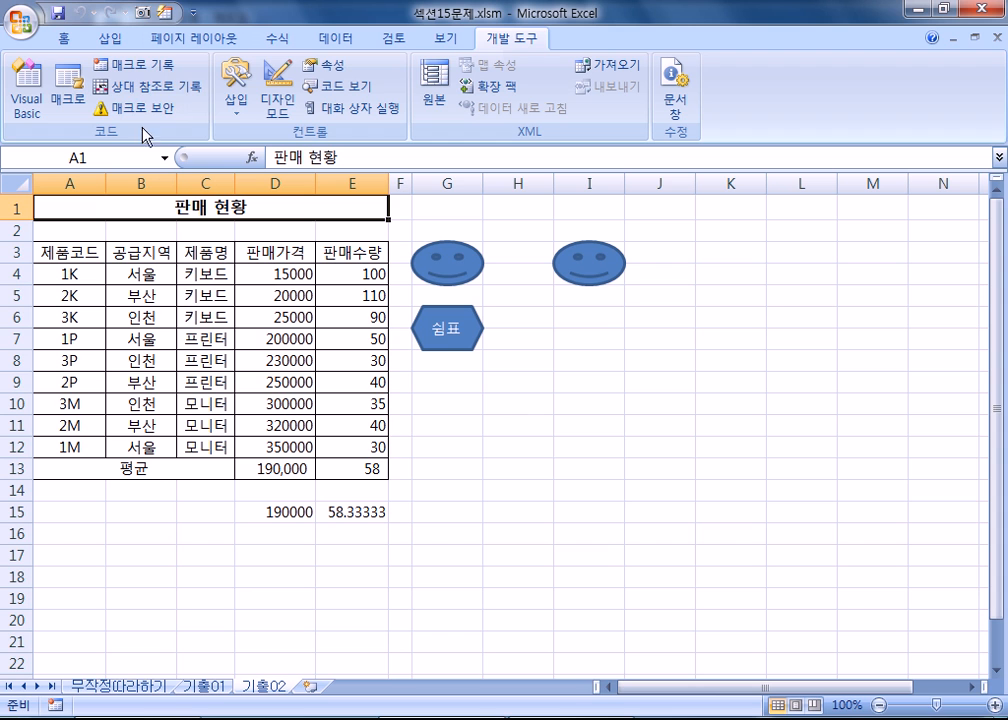
- Examine the relative-reference recording option and its description, leaving the option switched off
left_click(145, 87)
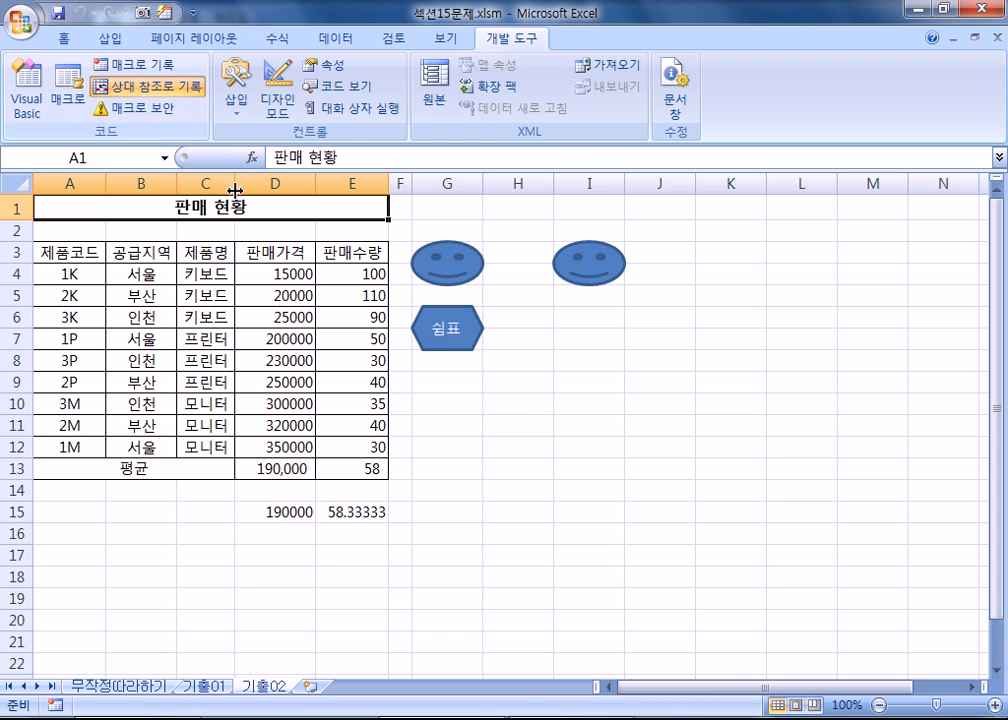
left_click(153, 91)
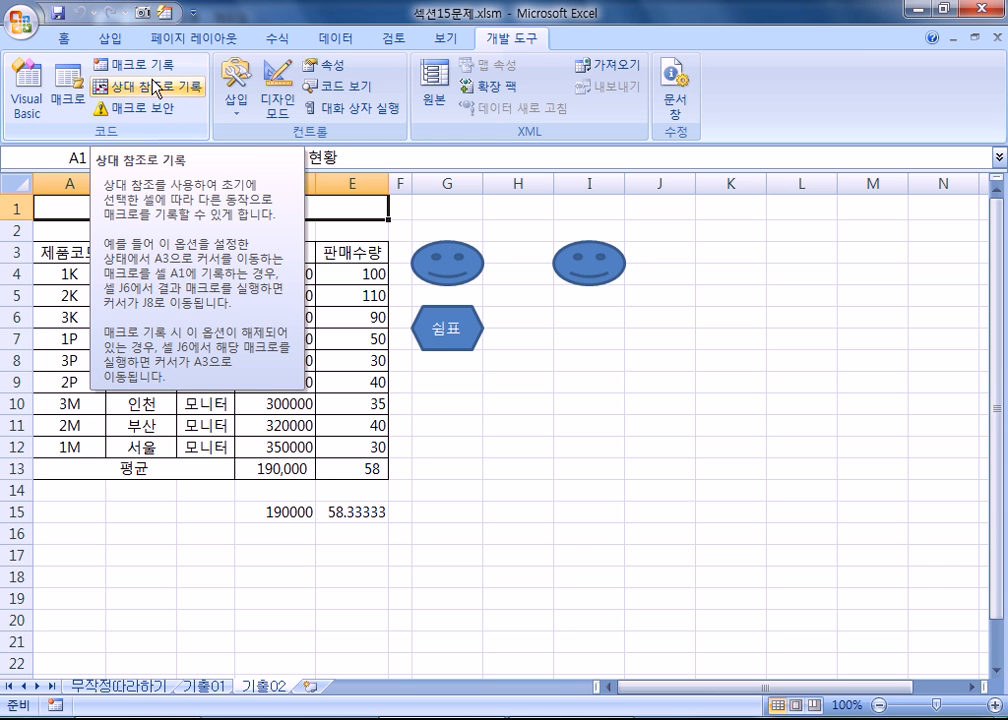
left_click(490, 423)
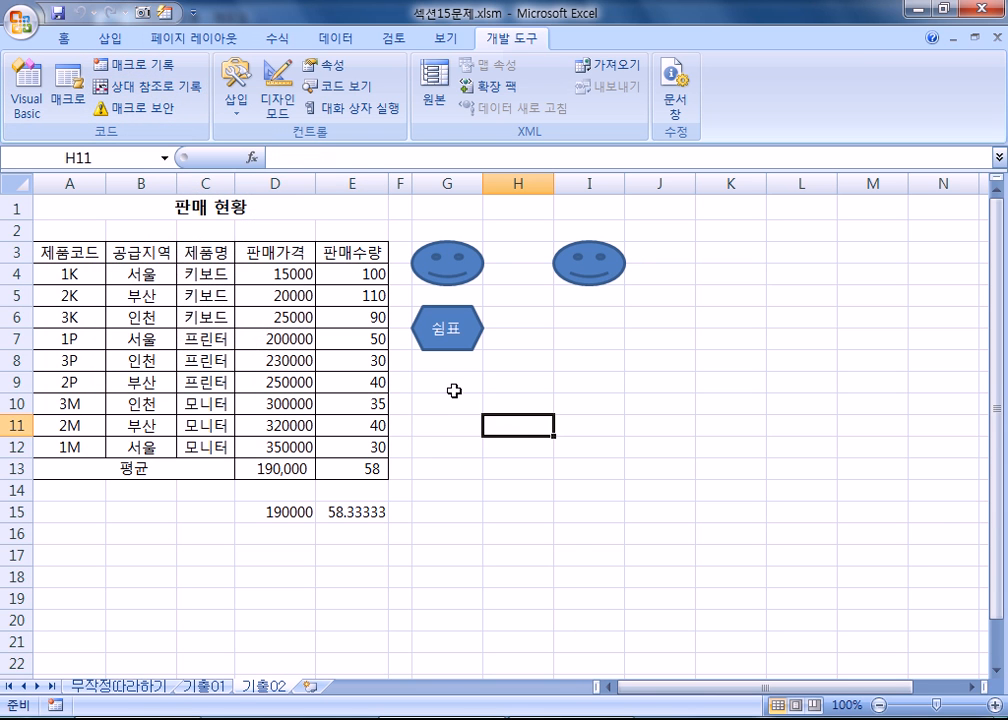
- Clear the average formulas for 판매가격 and 판매수량 in D13:E13
left_click_drag(275, 466, 330, 468)
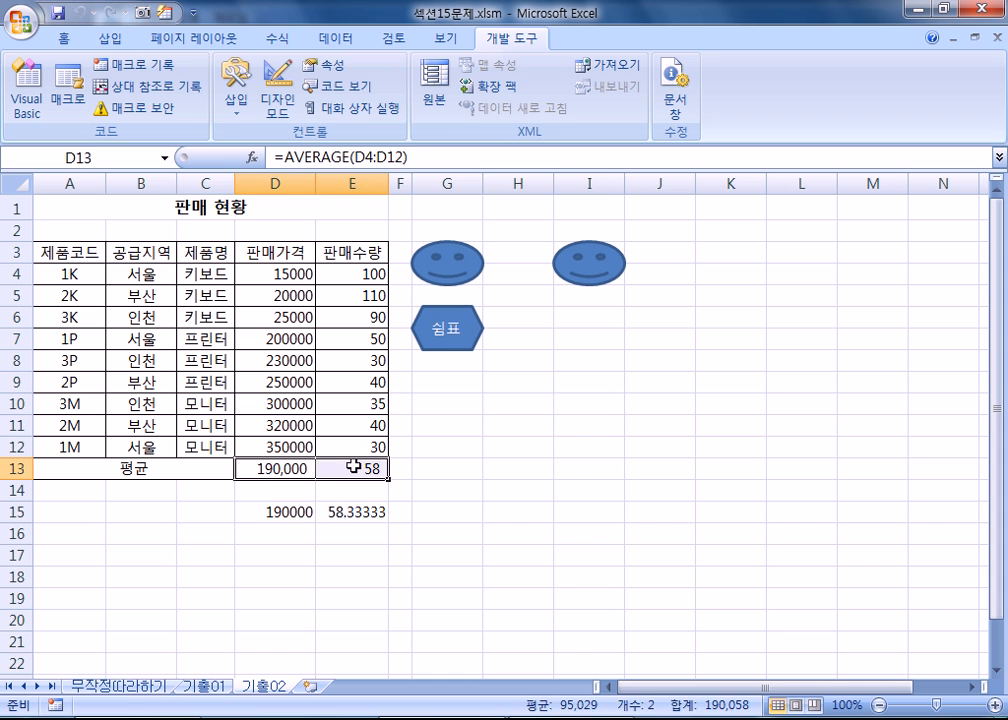
key("Delete")
left_click(268, 468)
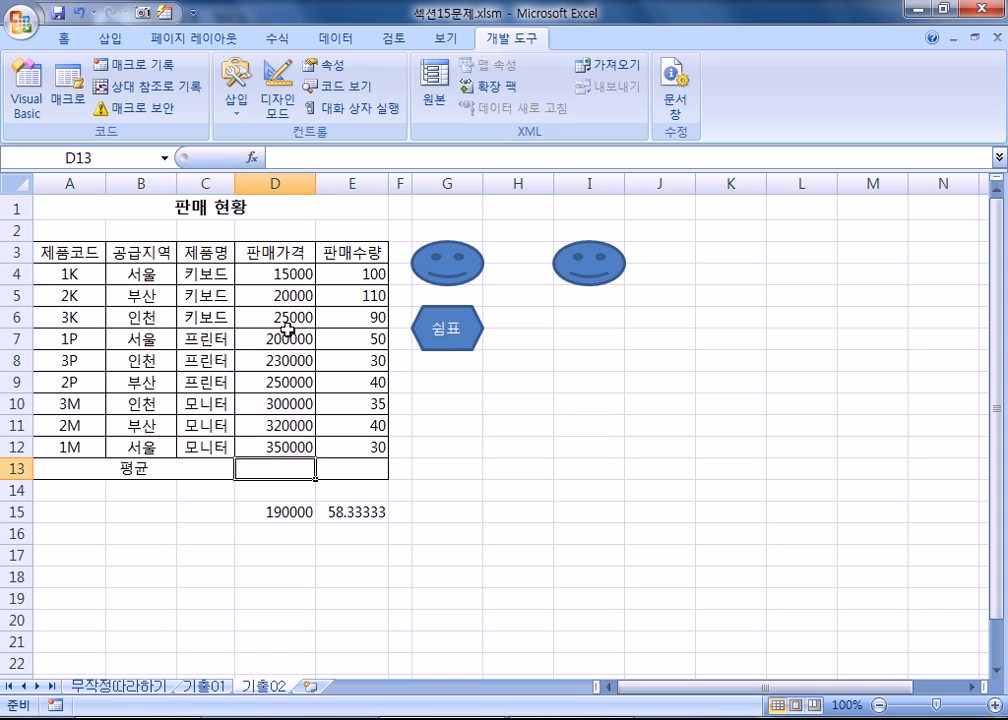
left_click_drag(276, 270, 292, 450)
left_click(292, 470)
left_click(578, 469)
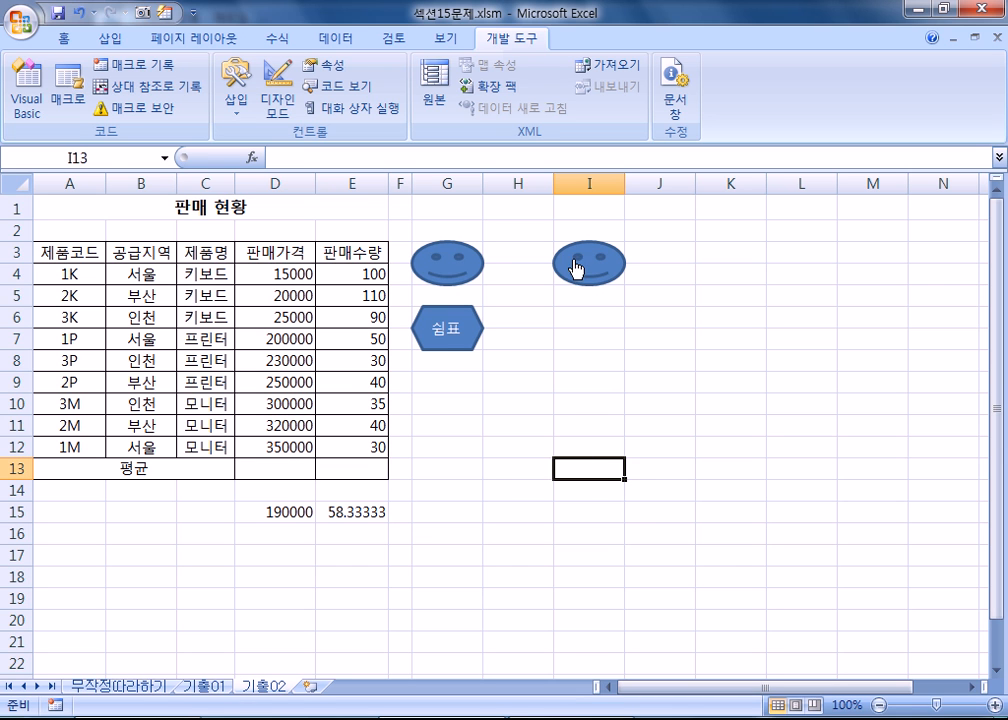
- Move the smiley face from I3:I4 to around column M, rows 2 to 4, and select cell I13
left_click(592, 268)
right_click(585, 266)
key("Escape")
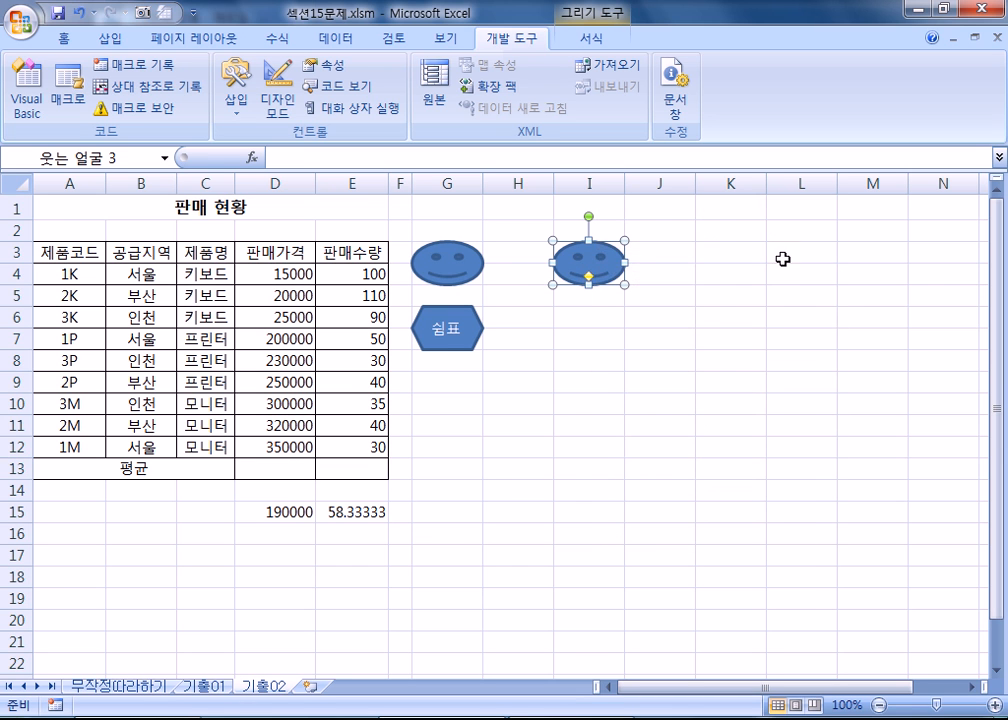
left_click_drag(611, 261, 883, 251)
left_click(568, 452)
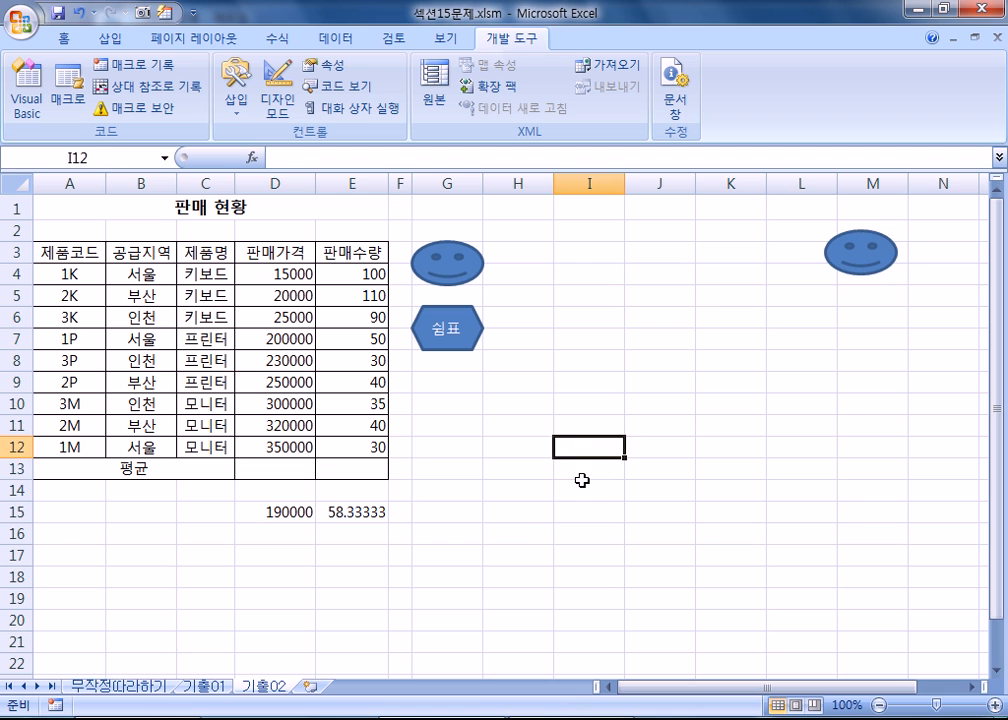
left_click(584, 472)
left_click_drag(567, 277, 592, 450)
left_click(596, 462)
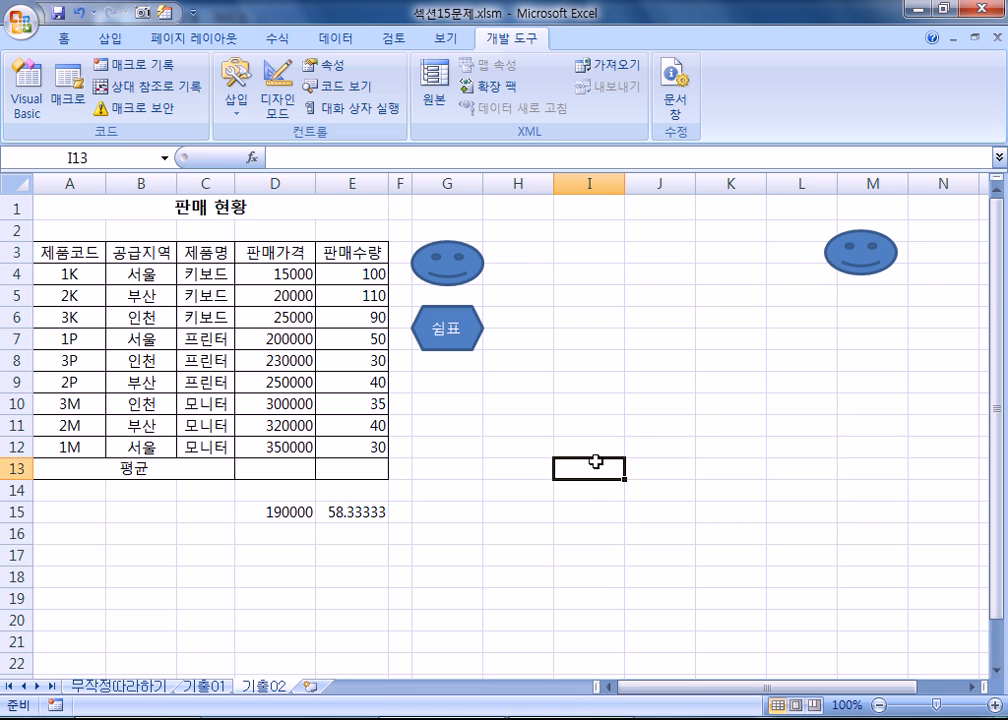
- Turn on relative-reference recording for macros
left_click(150, 87)
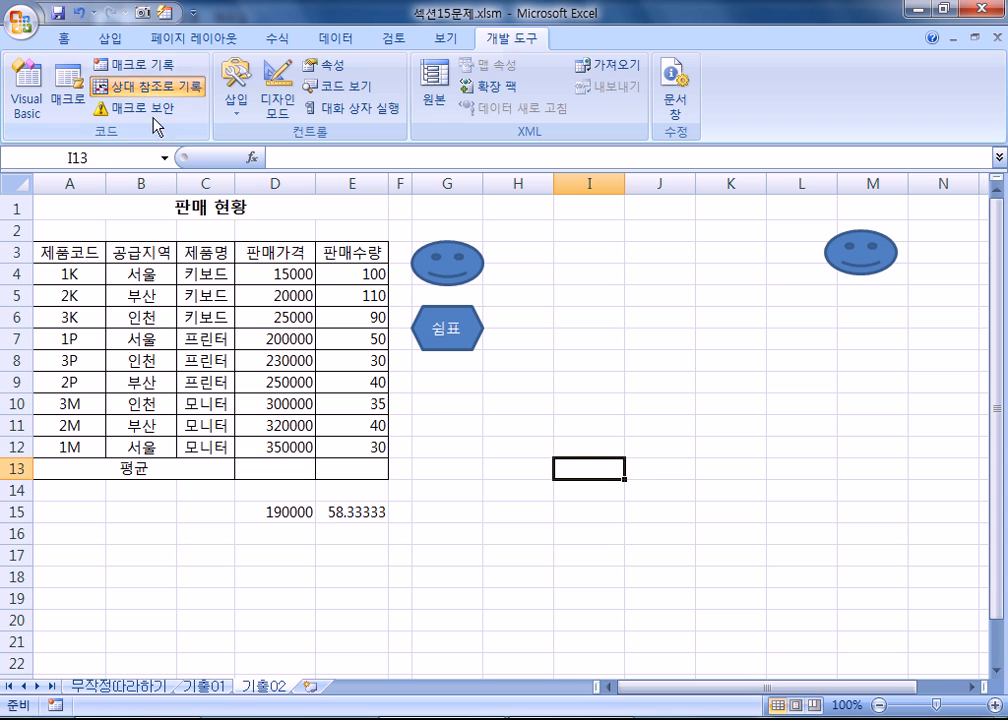
left_click_drag(636, 482, 634, 472)
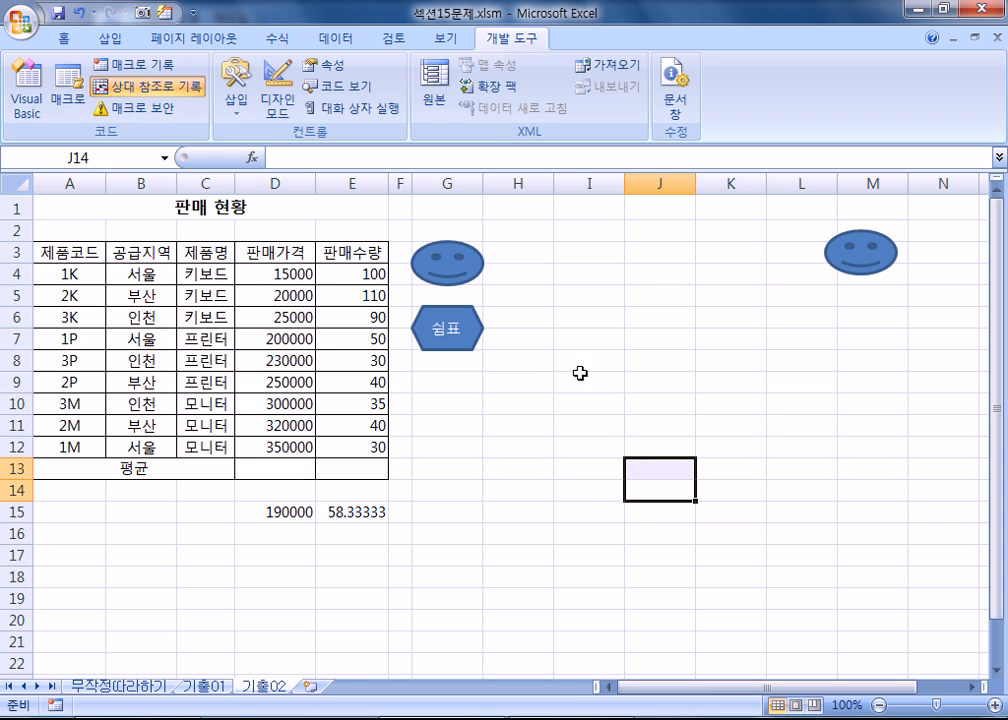
left_click(551, 456)
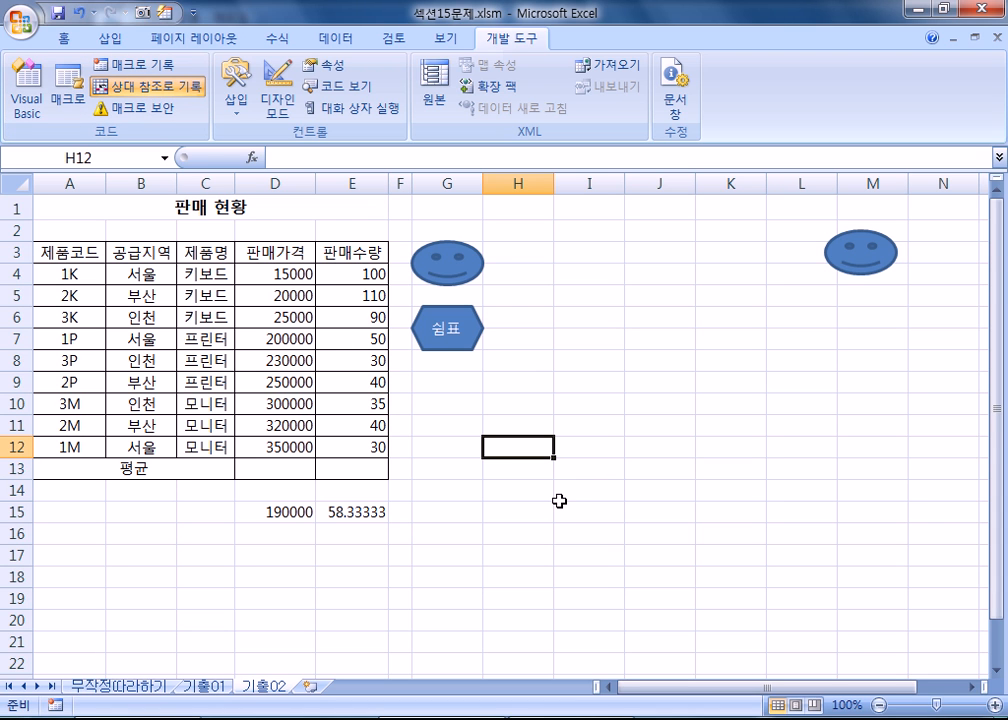
- On the "기출01" sheet, clear the 수령액 formulas in F3:F11 and go through the row 3 cells that feed them
left_click(205, 687)
left_click_drag(448, 250, 457, 409)
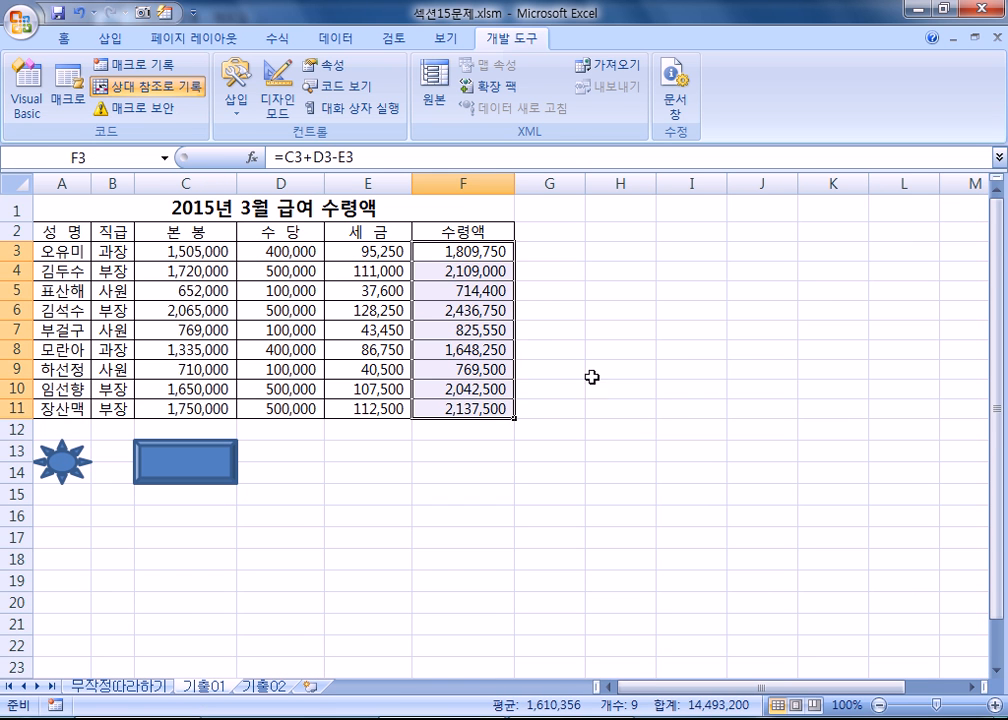
key("Delete")
left_click(715, 397)
left_click(480, 252)
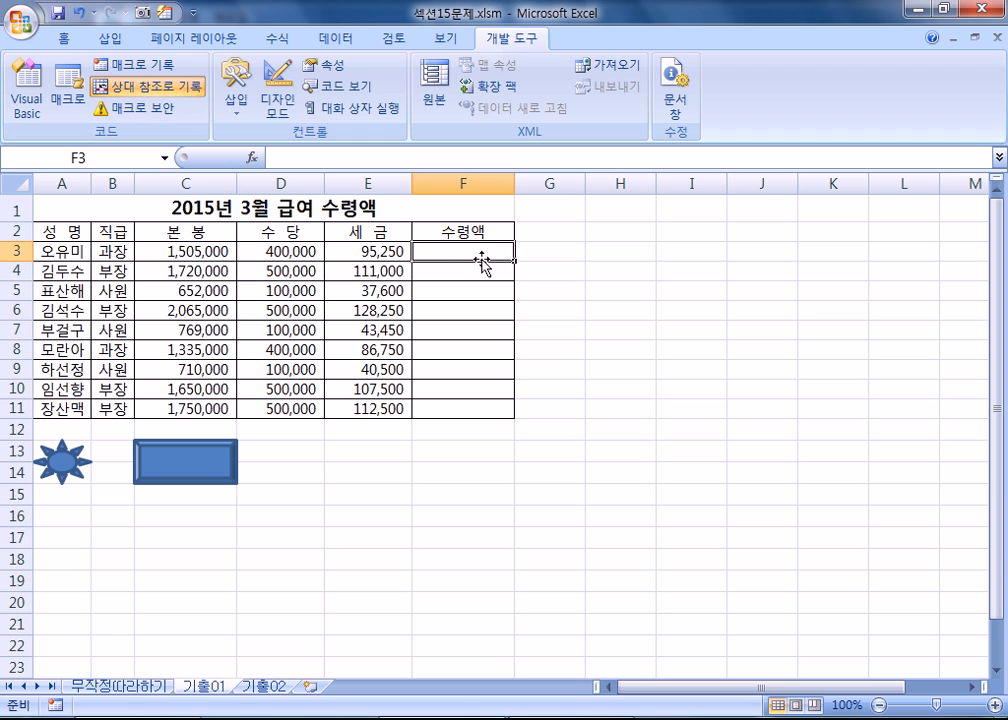
left_click(203, 253)
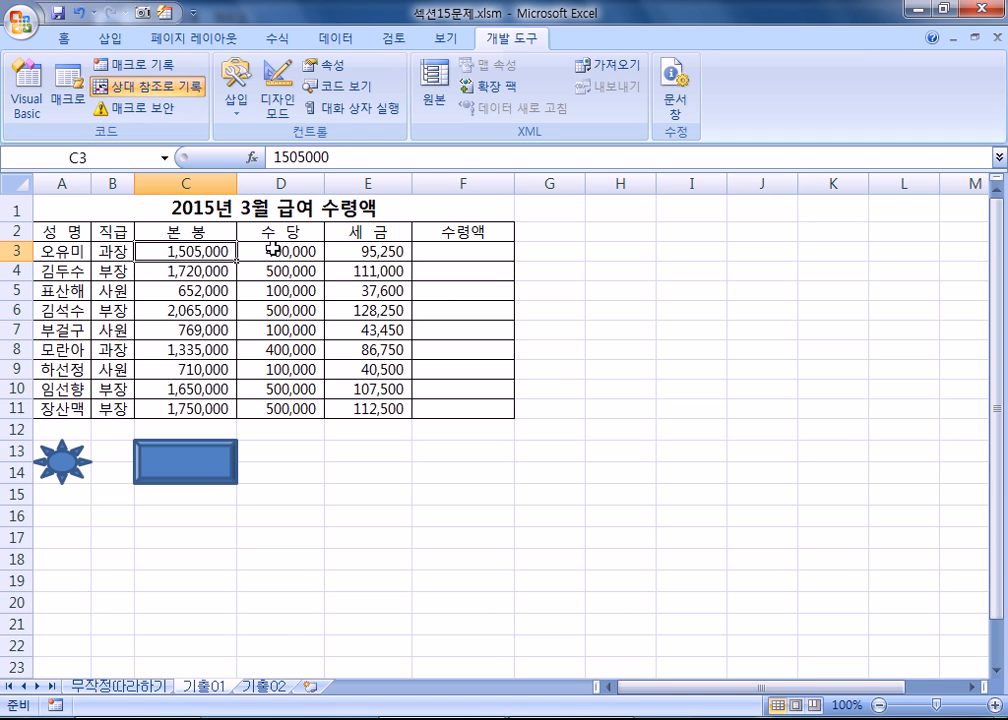
left_click(287, 250)
left_click(382, 252)
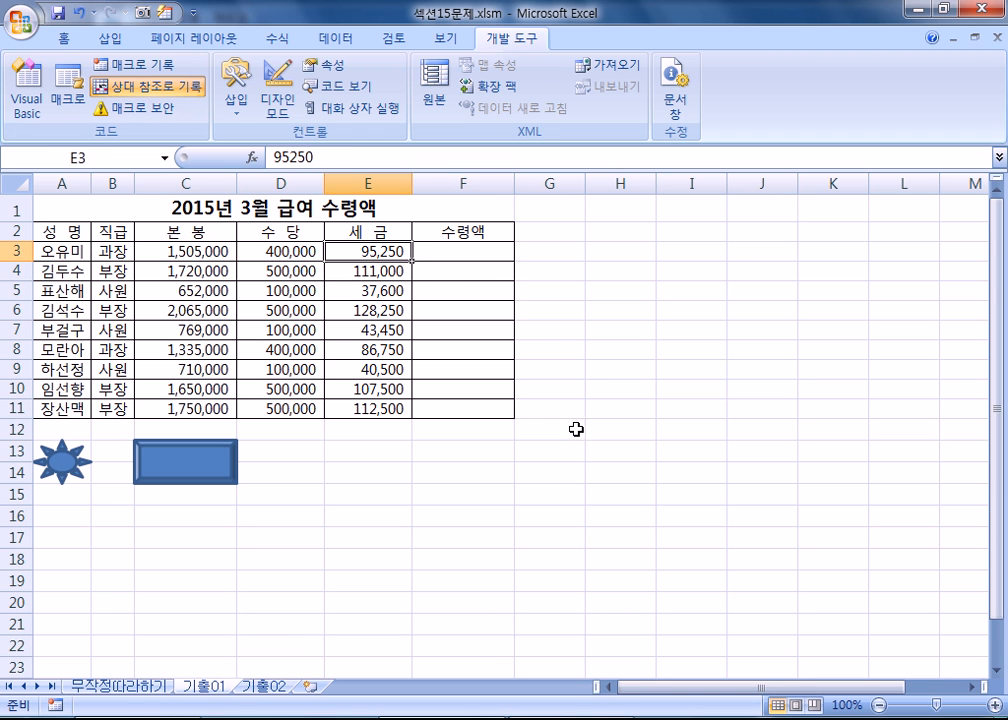
- Examine how cells along row 16 and the C3:F3 cells relate in position to illustrate relative references
left_click(603, 515)
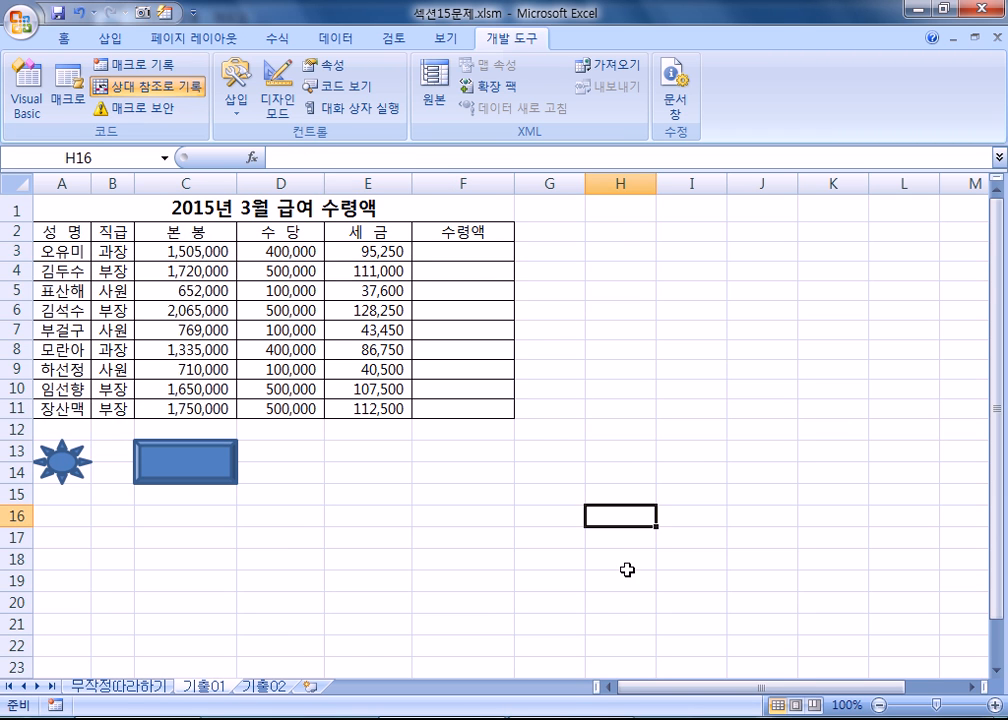
left_click(388, 515)
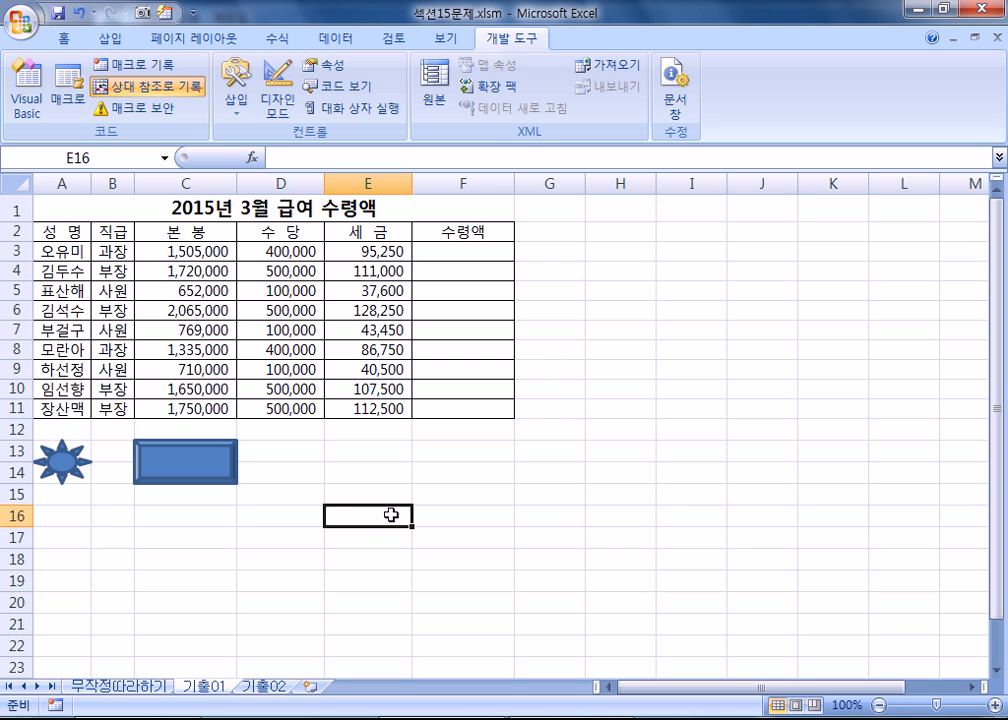
left_click(490, 515)
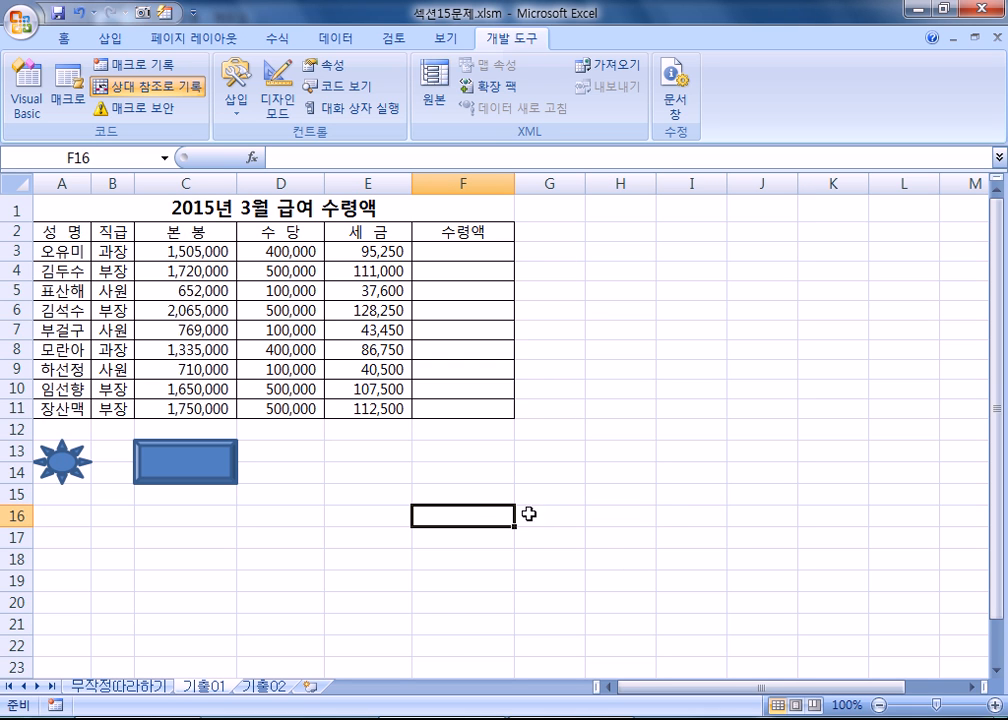
left_click(348, 513)
left_click(500, 515)
left_click(547, 526)
left_click(632, 518)
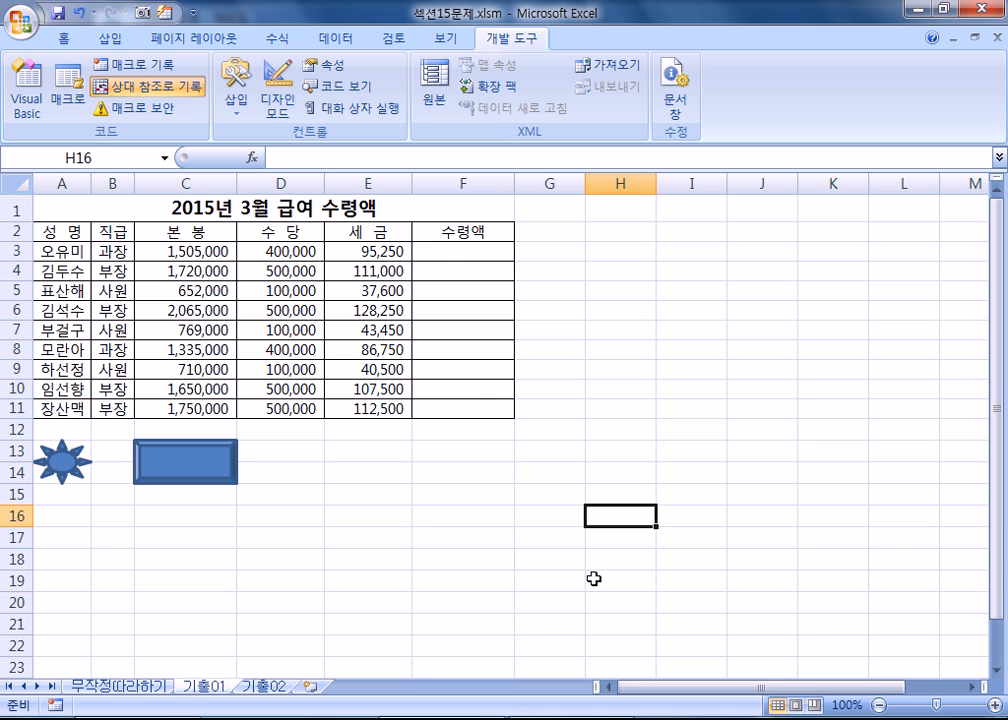
left_click(449, 250)
left_click_drag(210, 252, 405, 253)
left_click(435, 254)
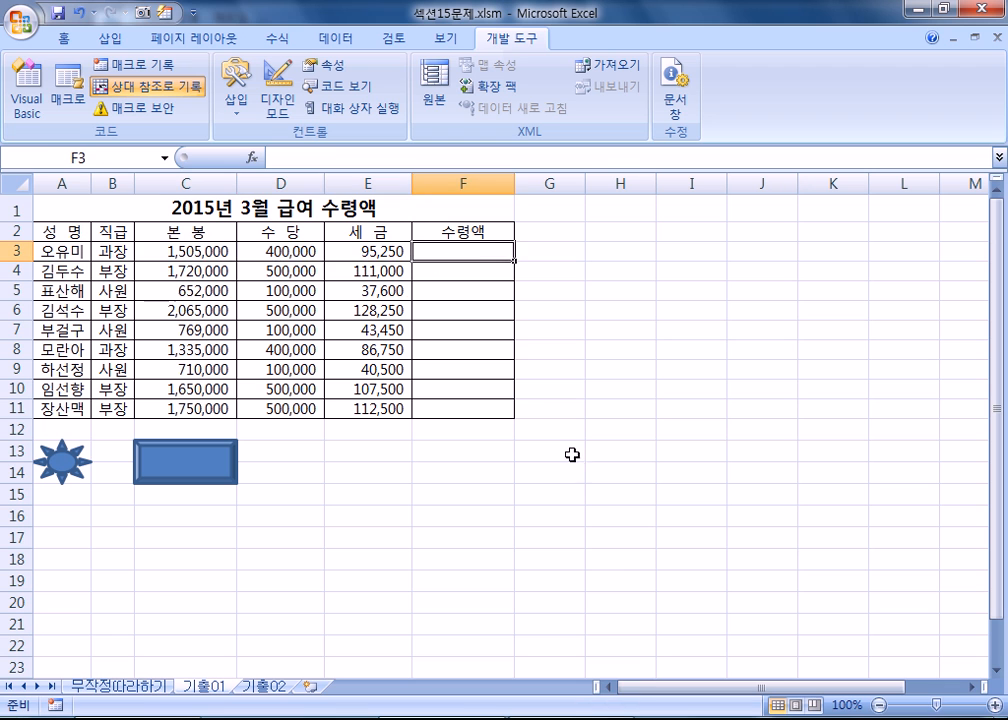
- Toggle relative-reference recording for macros on and off, leaving it turned off
left_click(637, 530)
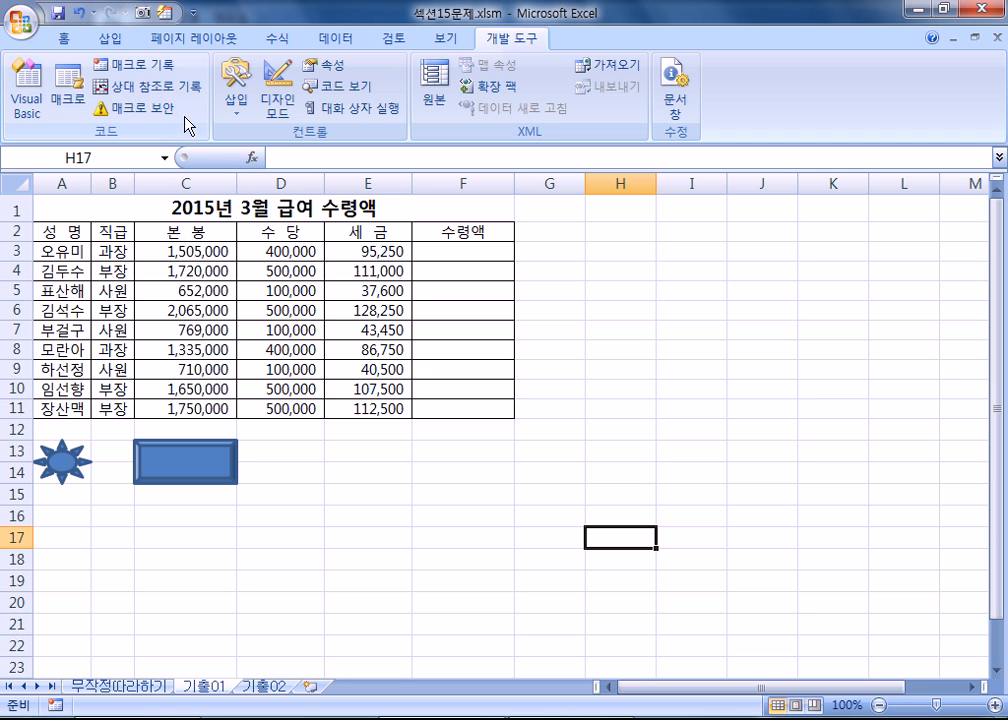
left_click(150, 87)
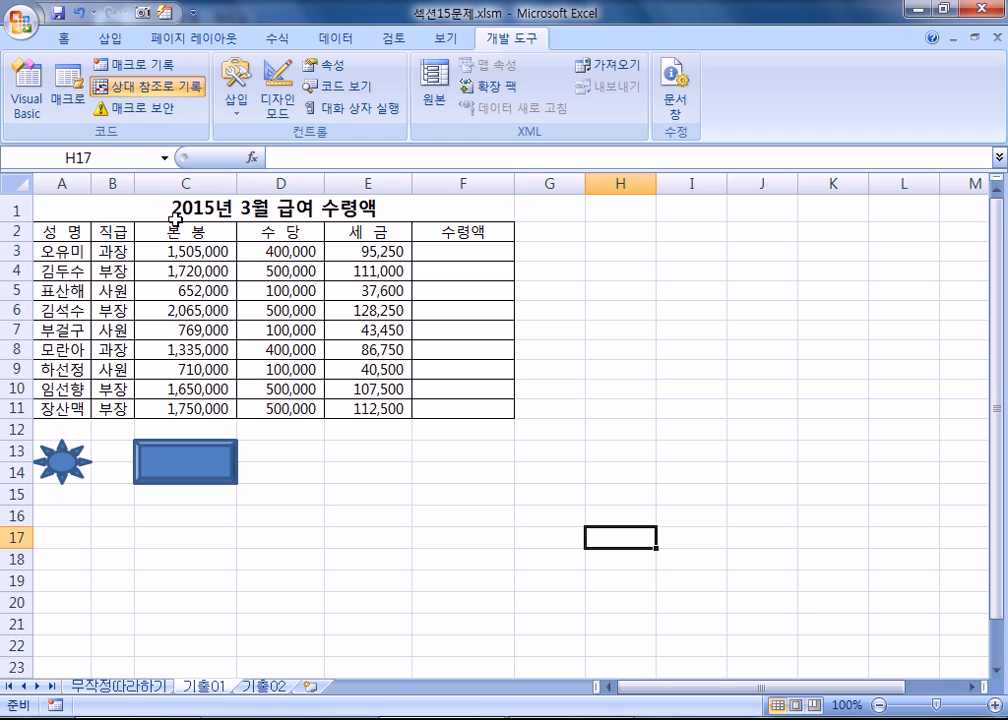
left_click(150, 90)
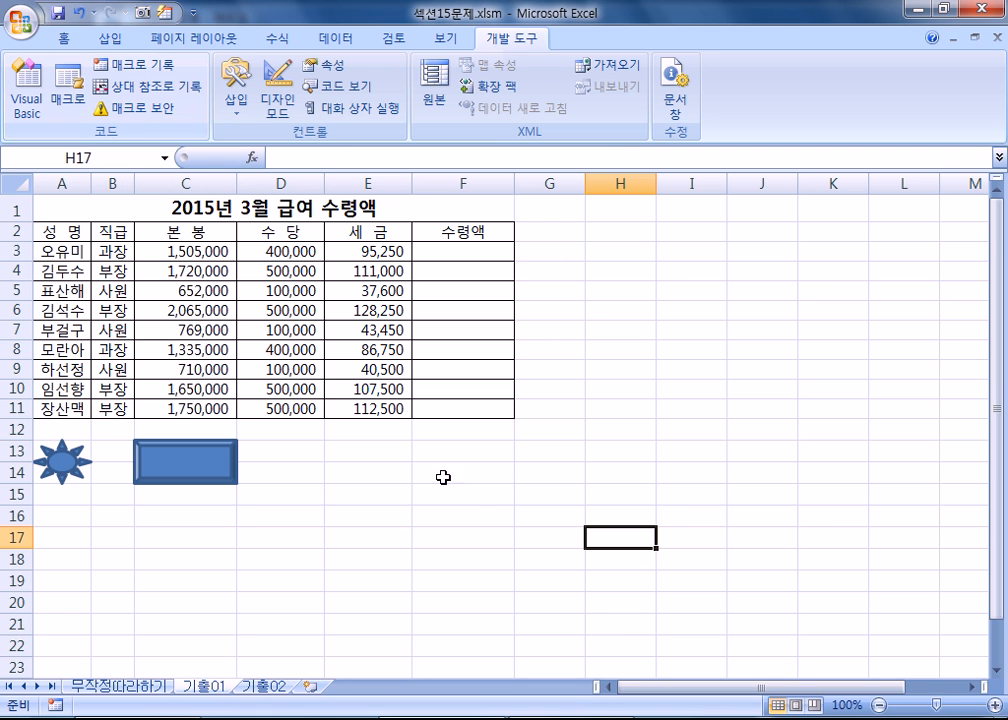
left_click(162, 88)
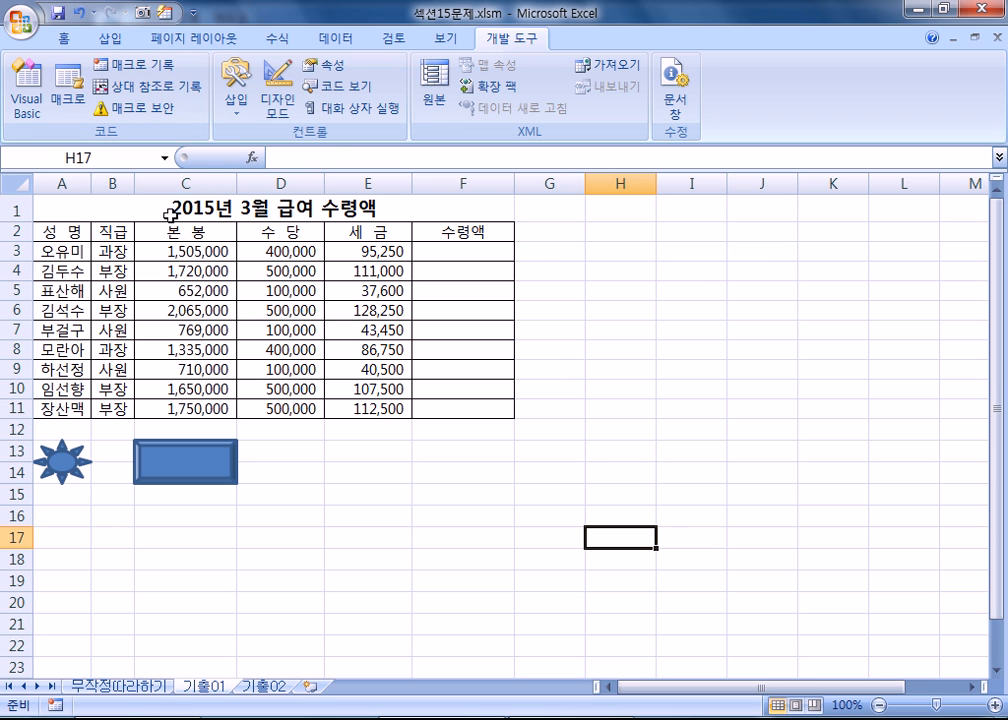
- Run the star shape's macro with J3 selected, and clear the 수령액 results in F3:F11
left_click(784, 257)
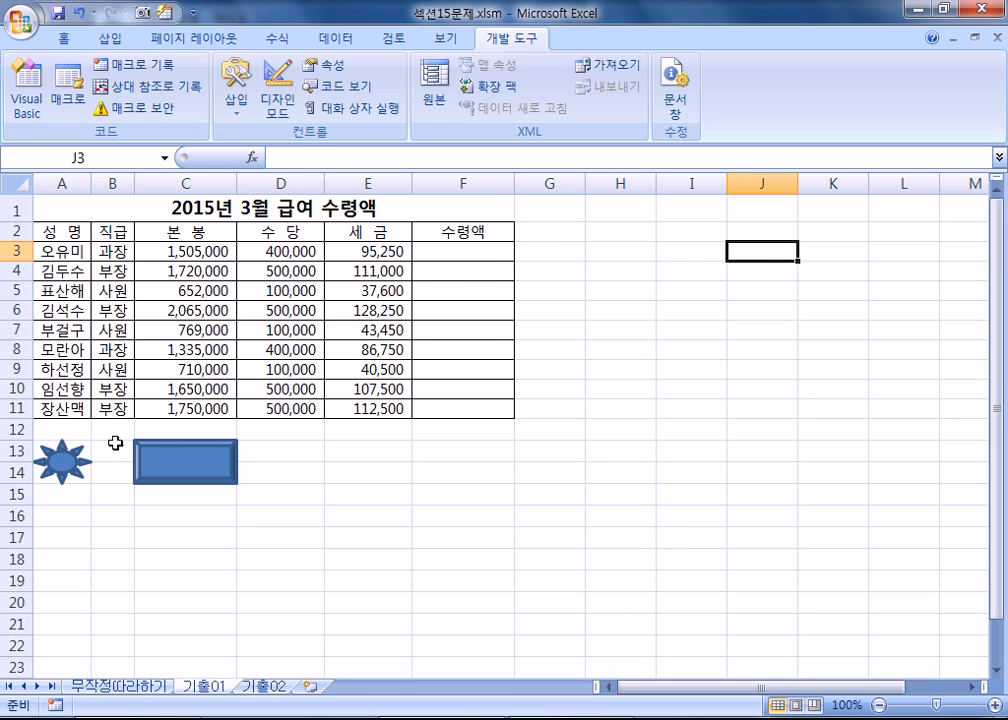
left_click(71, 465)
left_click_drag(470, 258, 468, 400)
key("Delete")
left_click(385, 608)
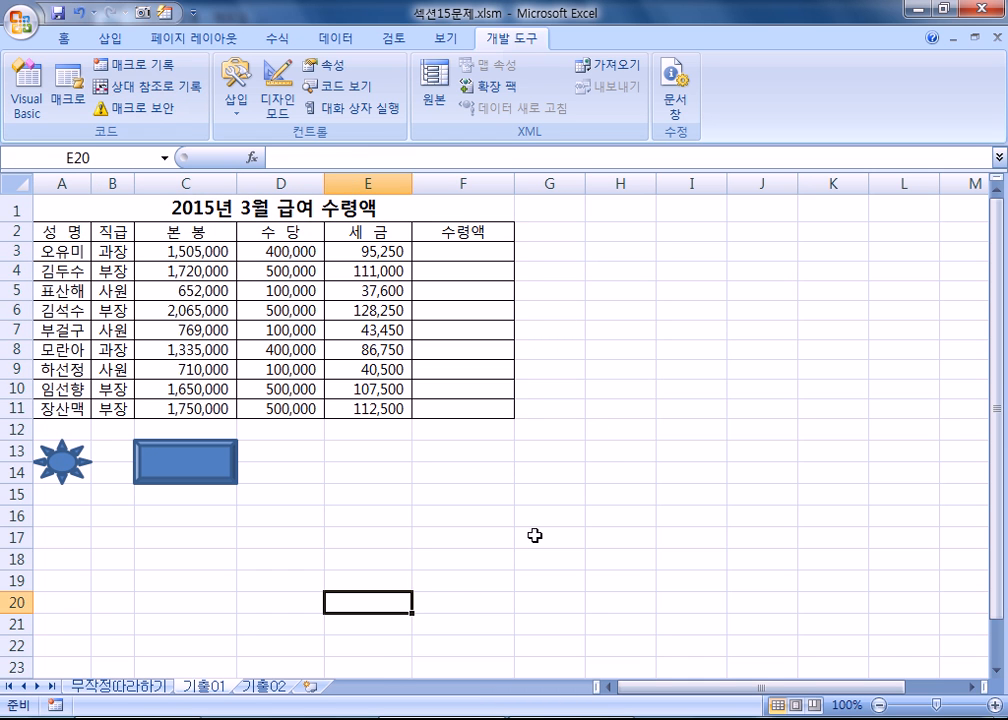
- Run the star shape's macro with an empty block of cells selected, and switch to the "기출02" sheet
left_click_drag(690, 389, 890, 655)
left_click(64, 462)
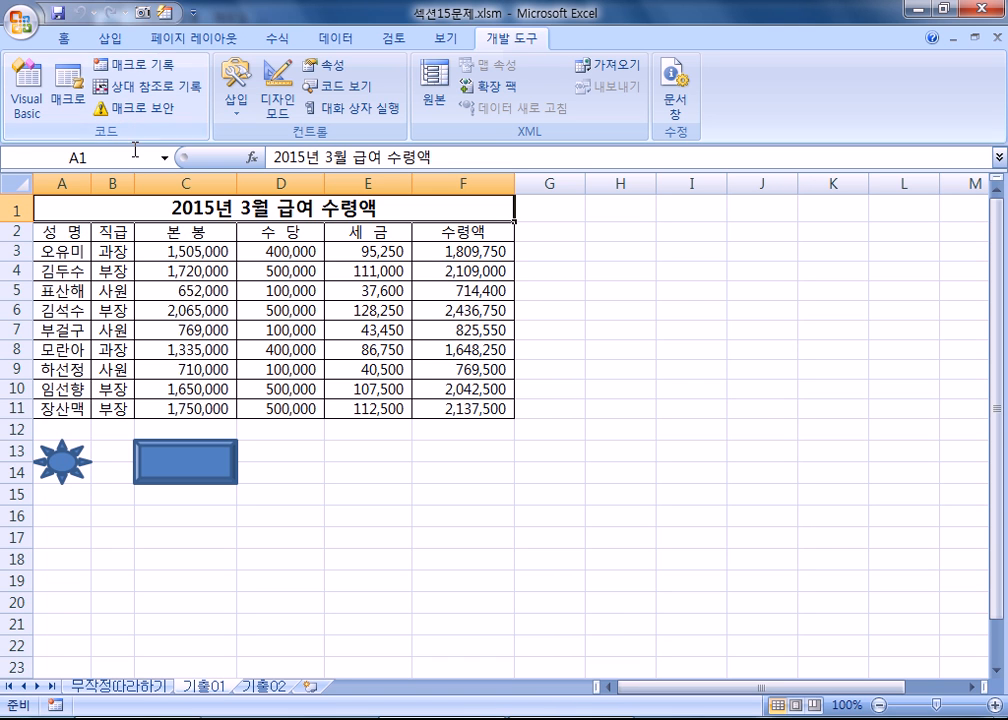
left_click(266, 688)
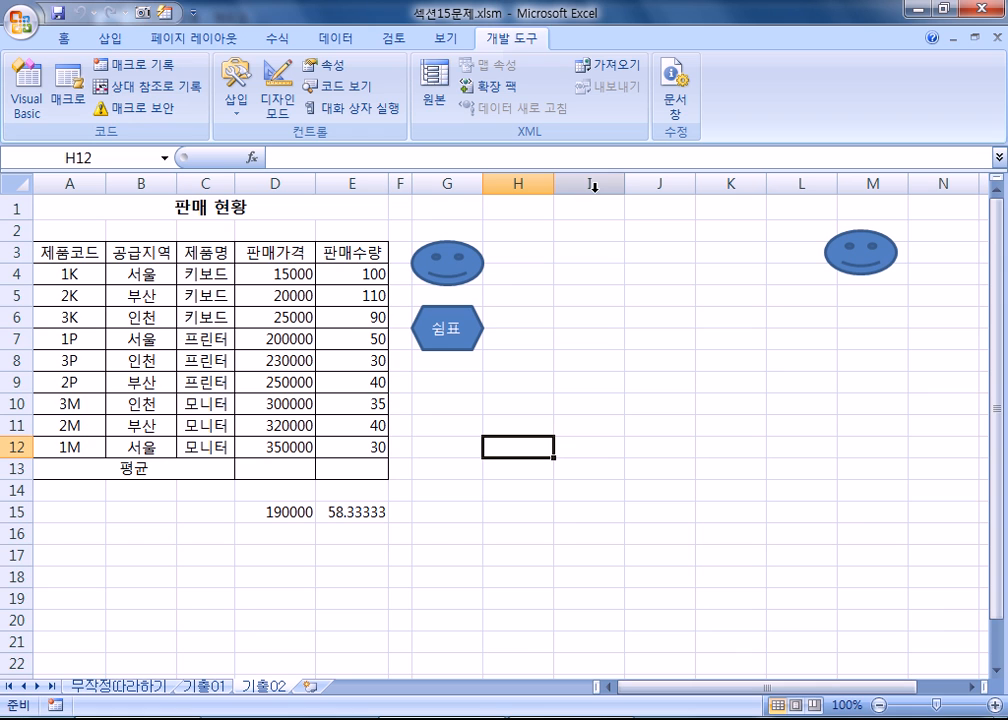